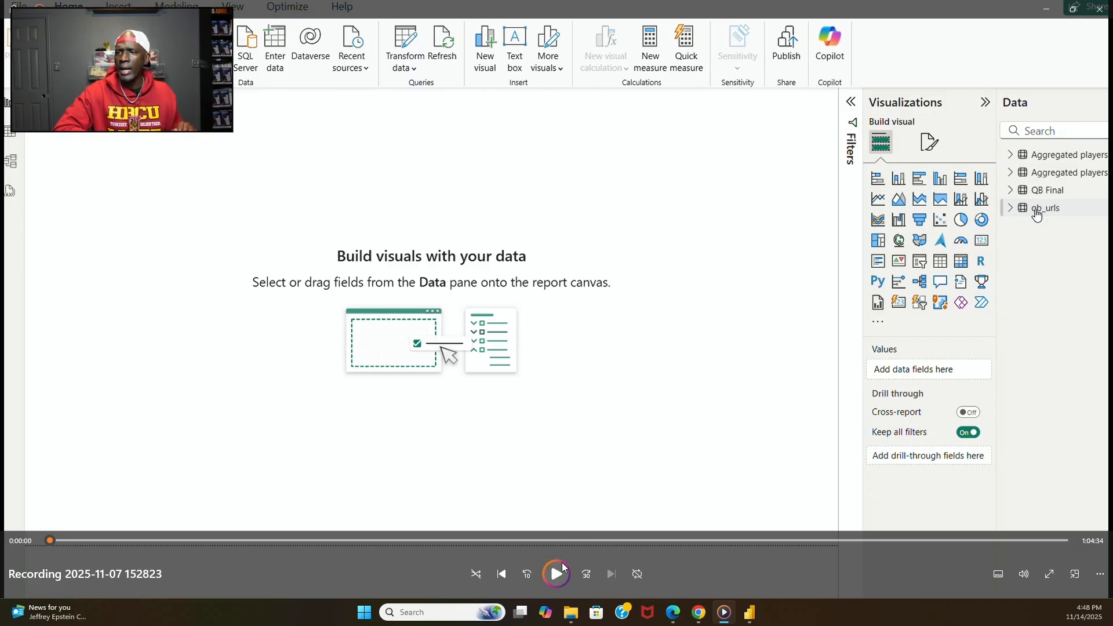
left_click(556, 574)
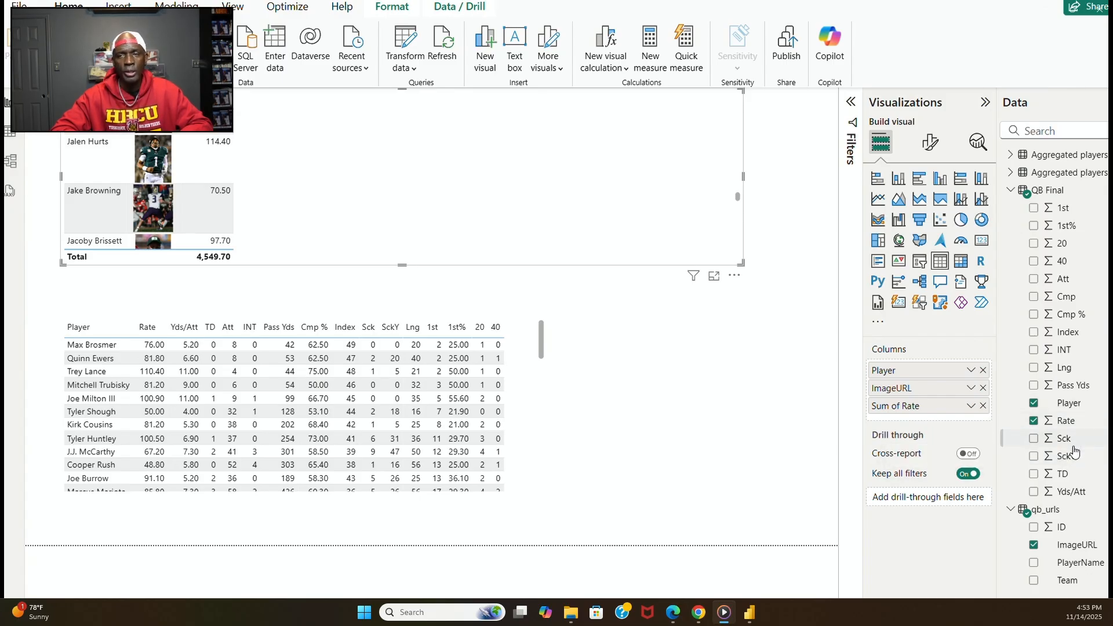
Add the QB Final fields Yds/Att, TD, Att, INT, Pass Yds and Cmp % as columns after Rate in the player image table.
left_click_drag(1072, 495, 978, 416)
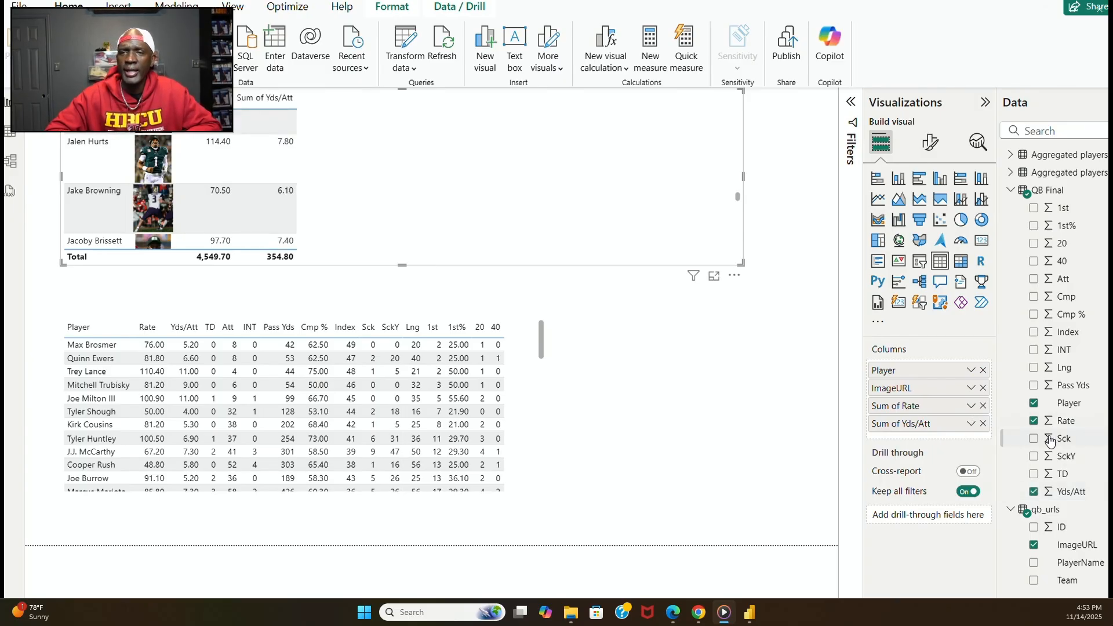
left_click_drag(1064, 457, 974, 436)
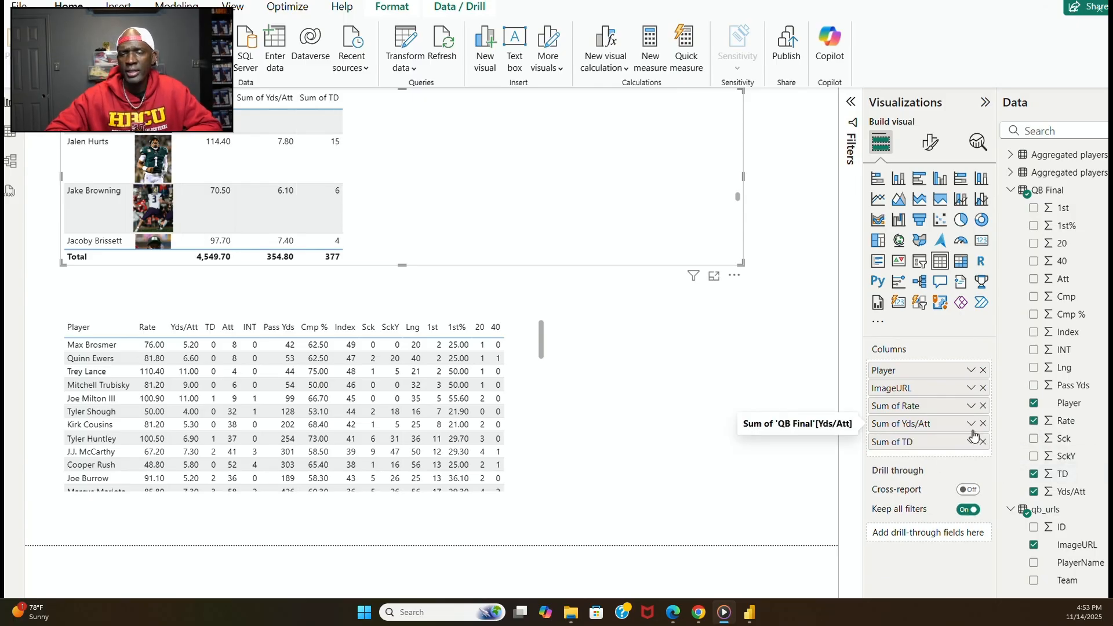
left_click_drag(1071, 284, 974, 450)
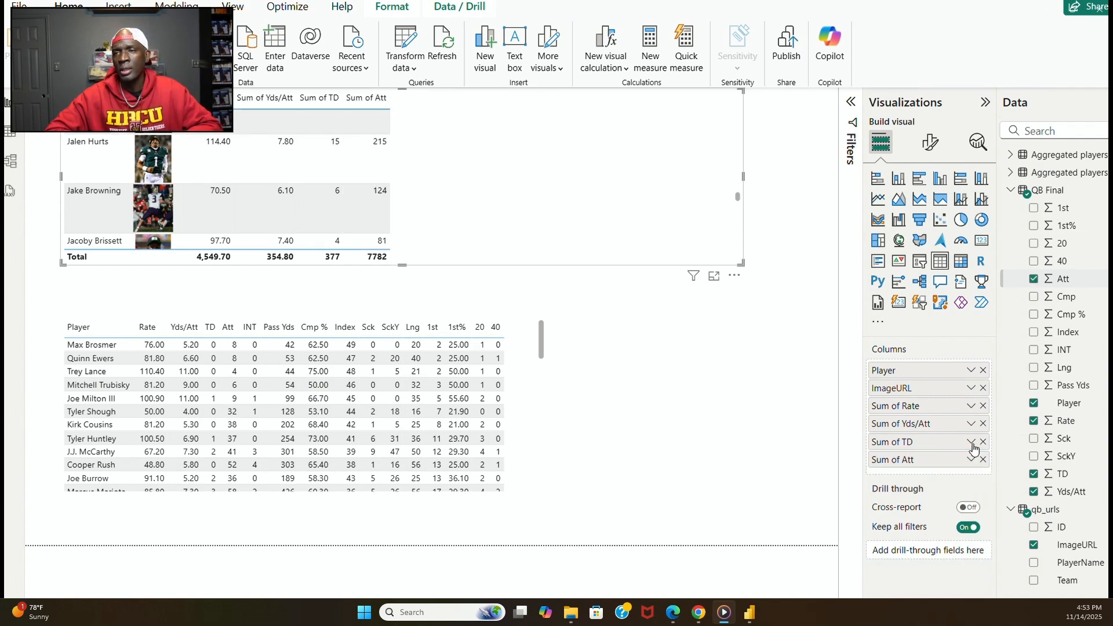
left_click_drag(1066, 350, 963, 469)
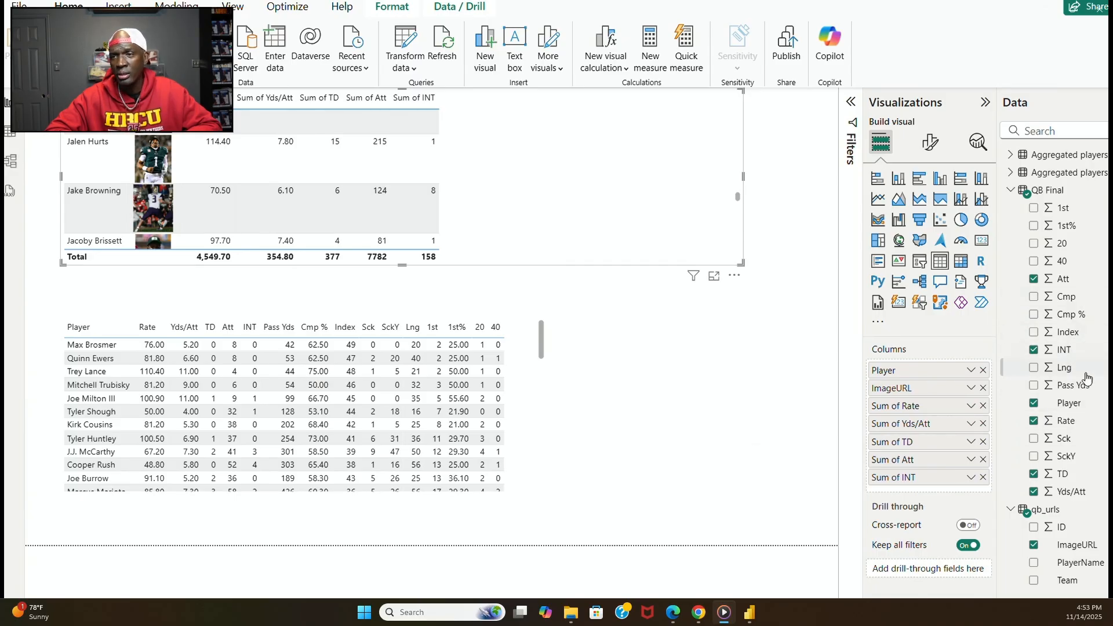
left_click_drag(1087, 379, 980, 490)
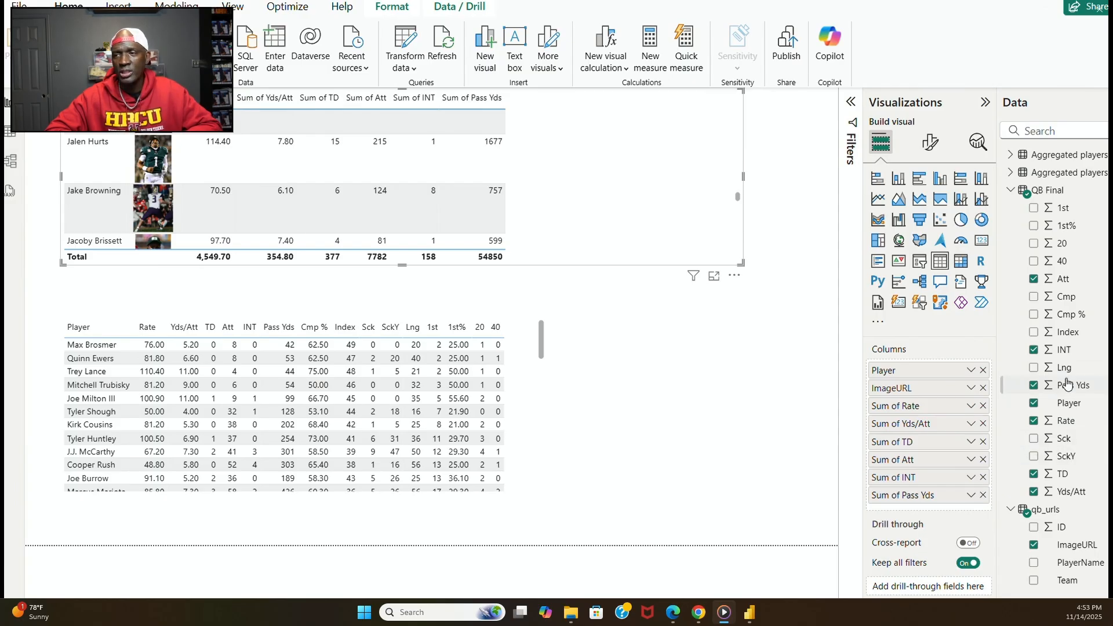
left_click_drag(1076, 314, 953, 501)
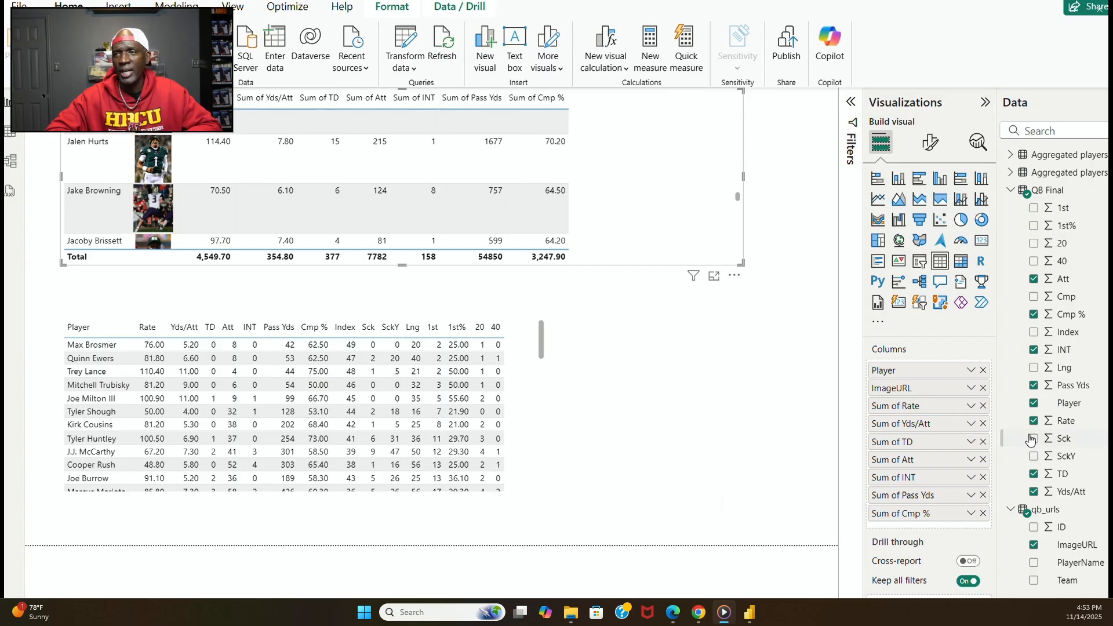
Append the Index, Sck, SckY and Lng fields to the player image table's columns, in that order.
left_click_drag(1068, 337, 957, 520)
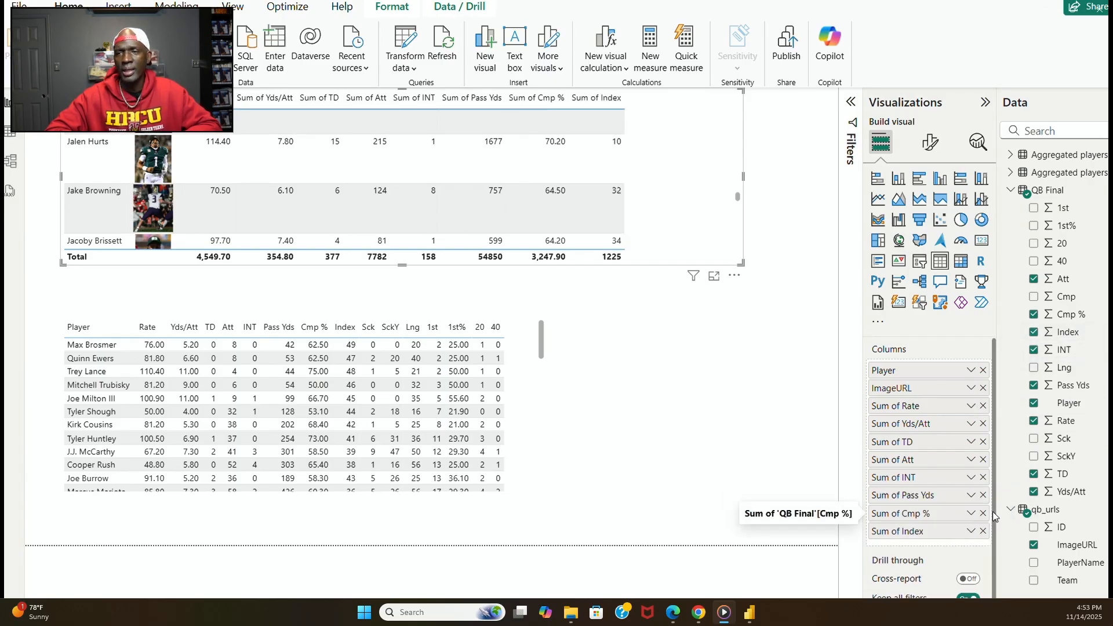
left_click_drag(1062, 439, 958, 539)
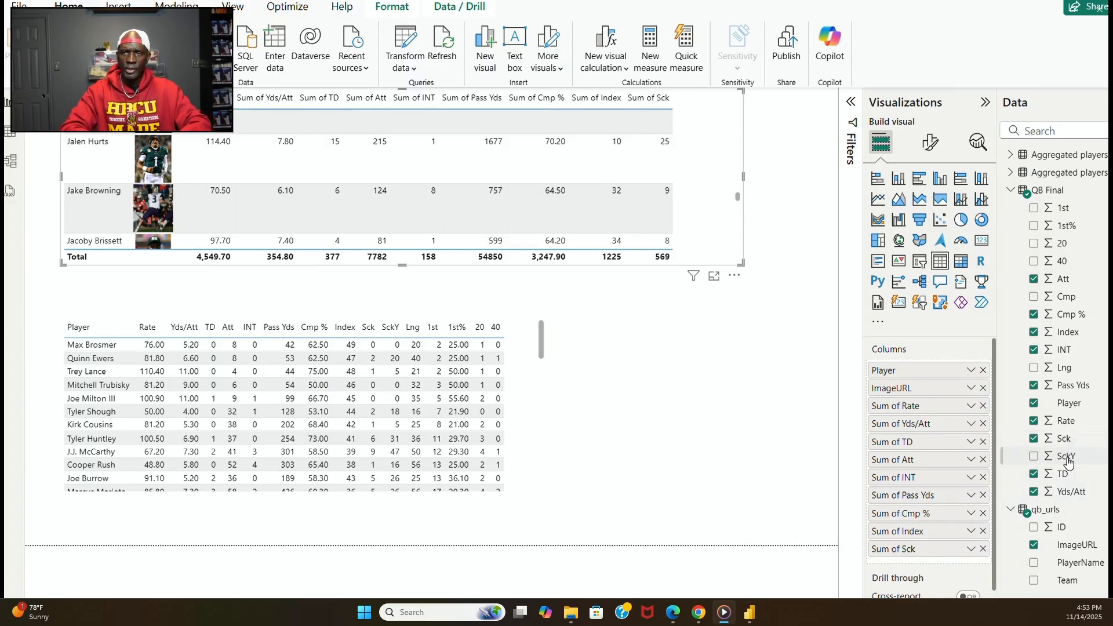
left_click_drag(1069, 462, 946, 557)
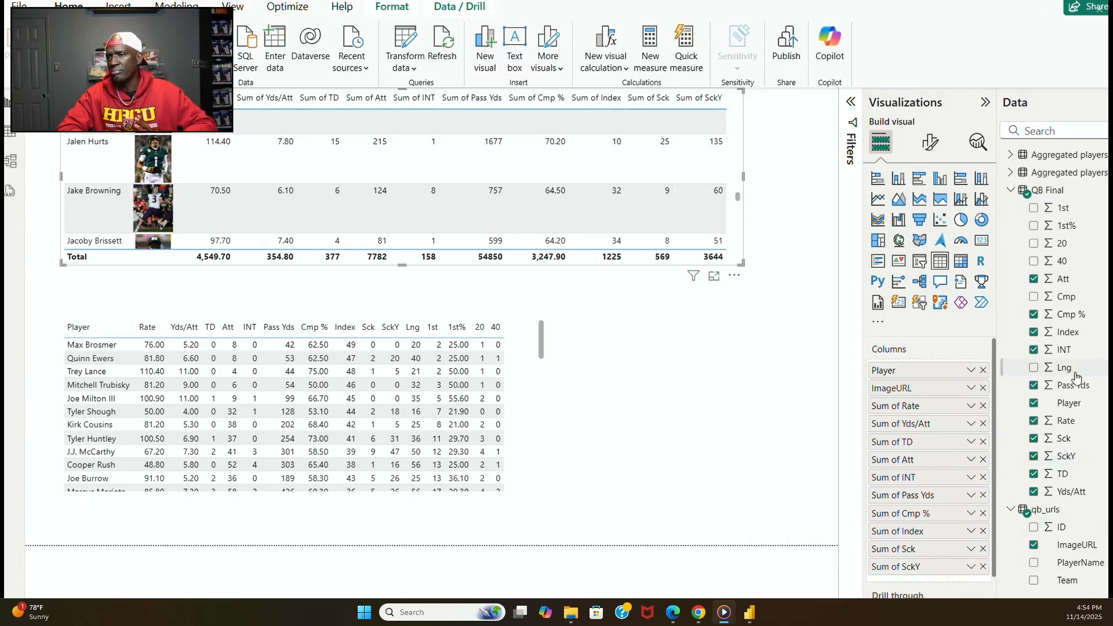
left_click_drag(1076, 377, 957, 582)
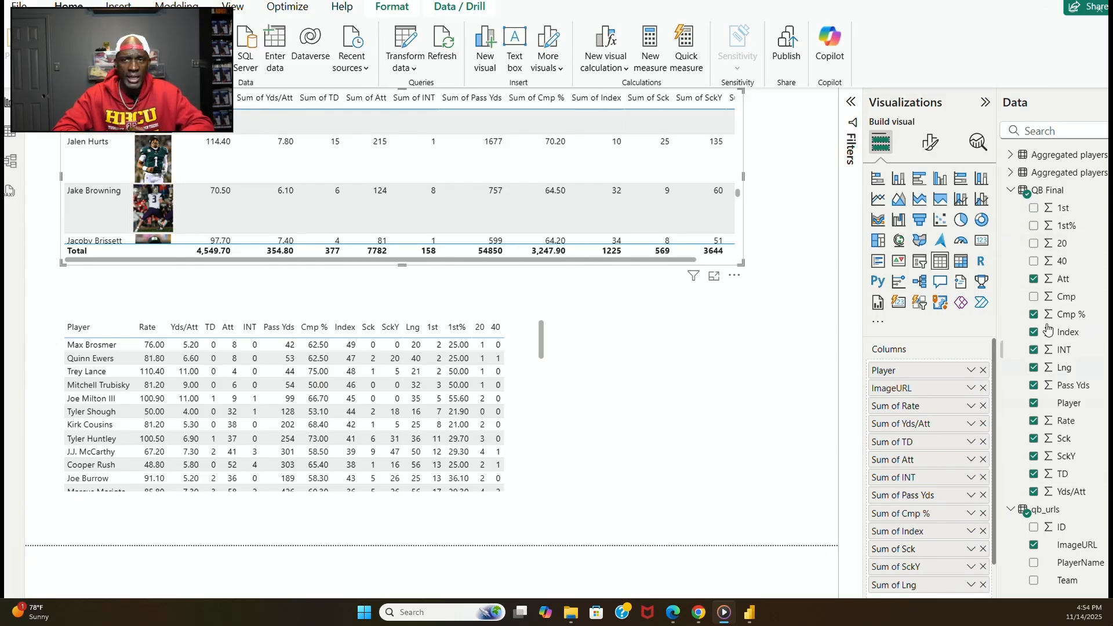
Append the 1st, 1st%, 20 and 40 fields after Lng as the last columns of the player image table.
left_click_drag(1060, 213, 940, 590)
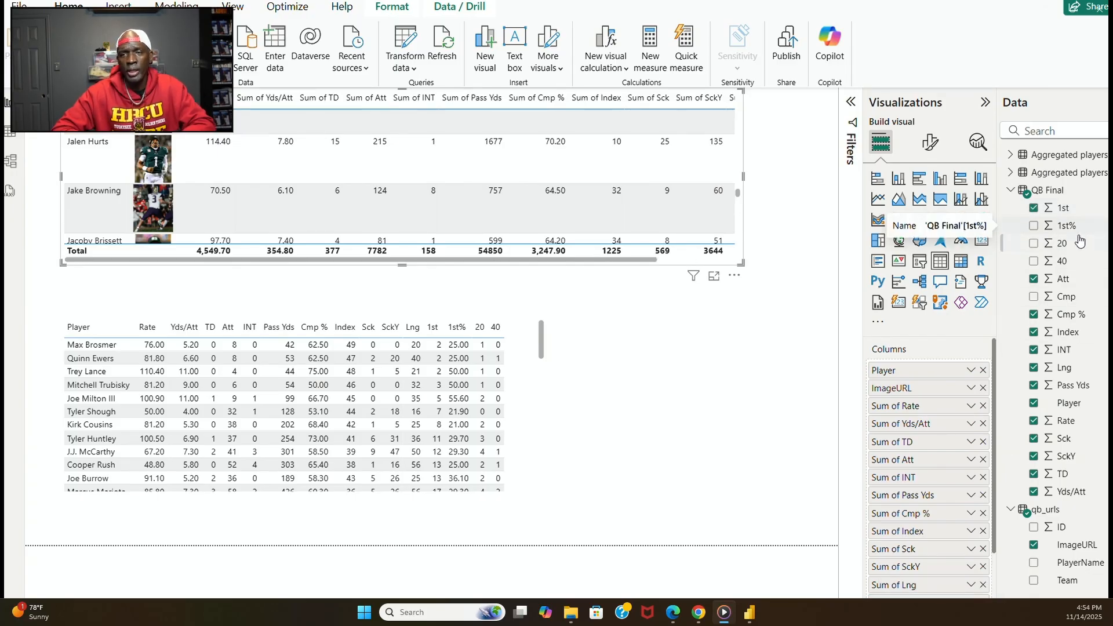
left_click_drag(1070, 230, 930, 590)
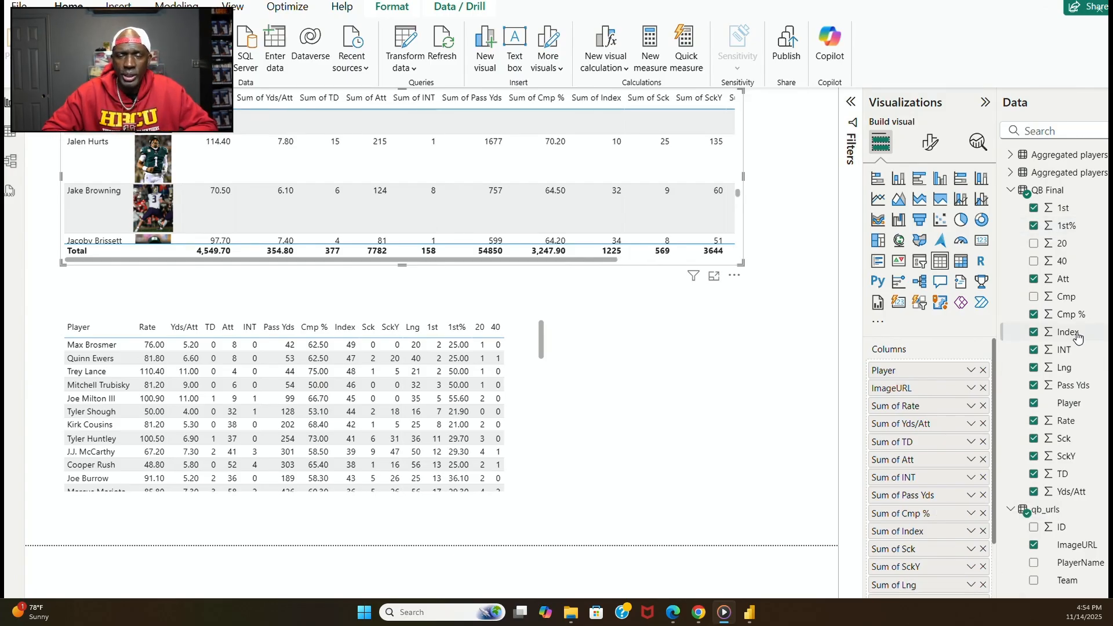
left_click_drag(1064, 244, 996, 550)
scroll(995, 540, "down", 3)
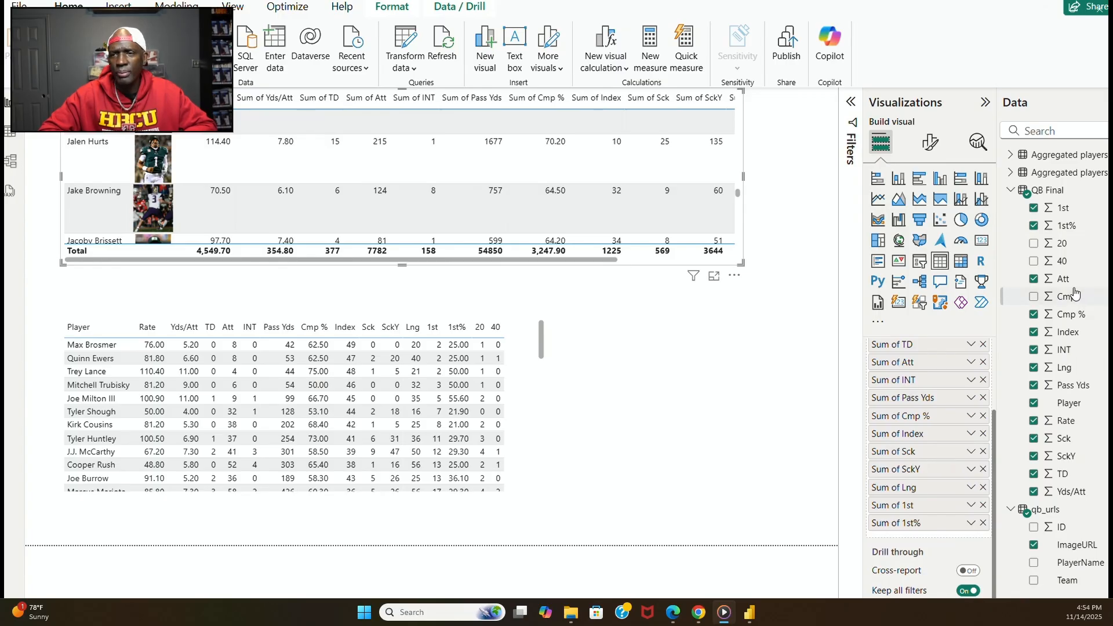
left_click_drag(1064, 243, 969, 534)
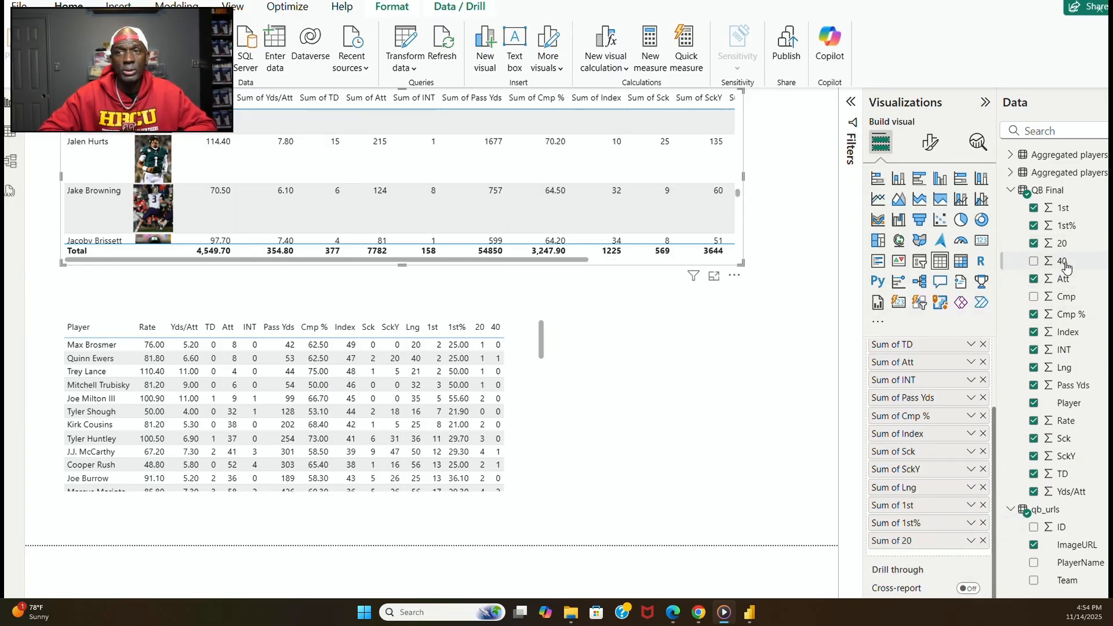
left_click_drag(1066, 267, 963, 548)
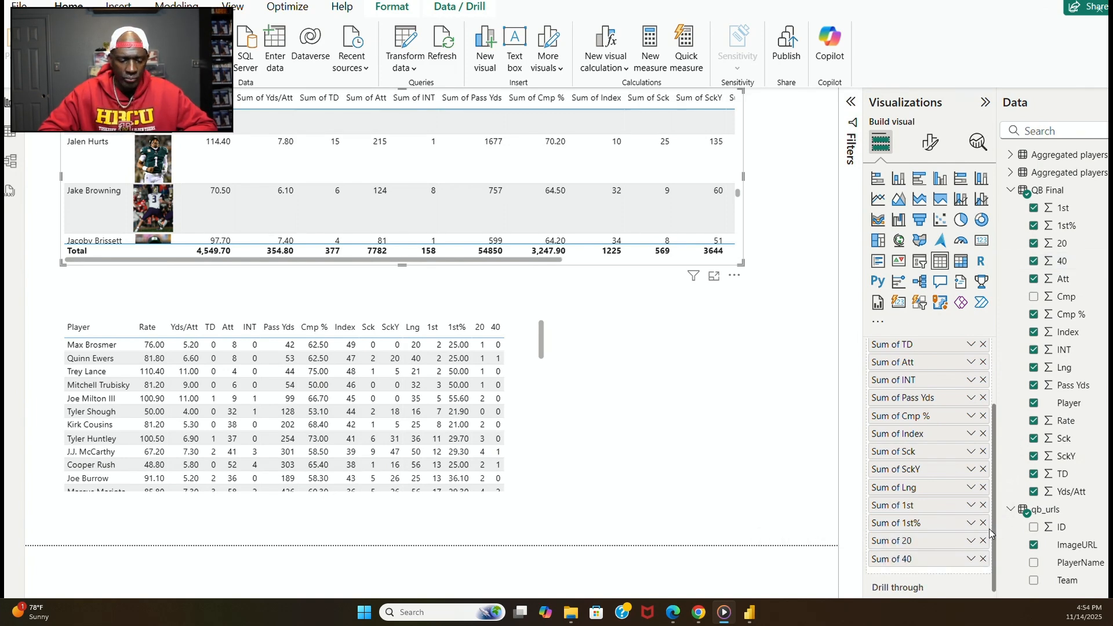
Insert the Cmp field directly after INT and move Cmp % ahead of Pass Yds in the image table's columns.
left_click_drag(992, 534, 997, 469)
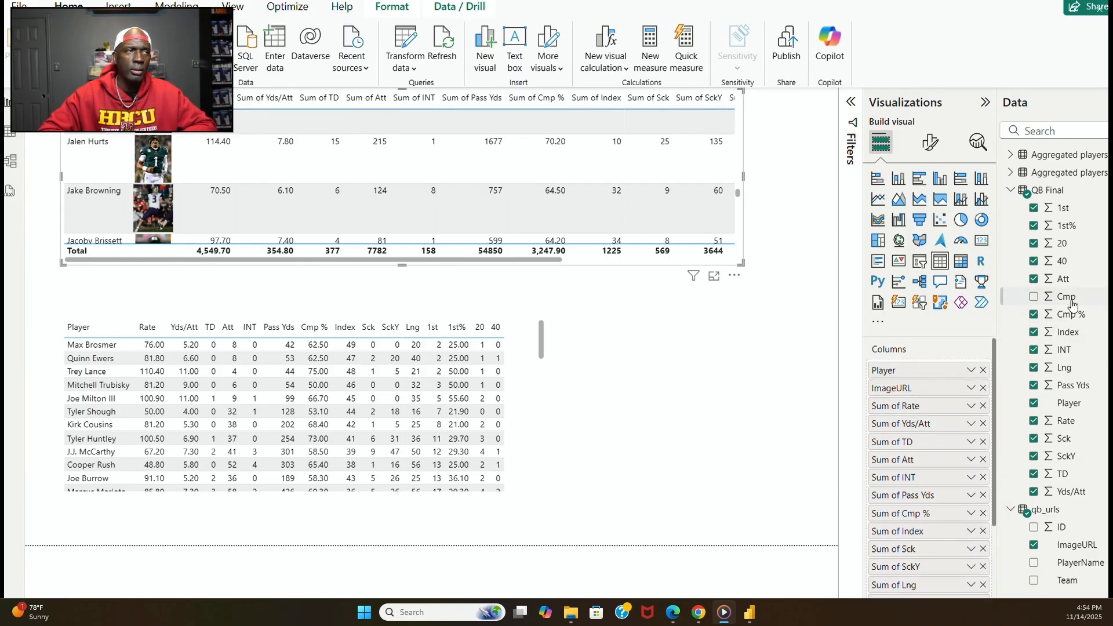
left_click_drag(1074, 303, 972, 482)
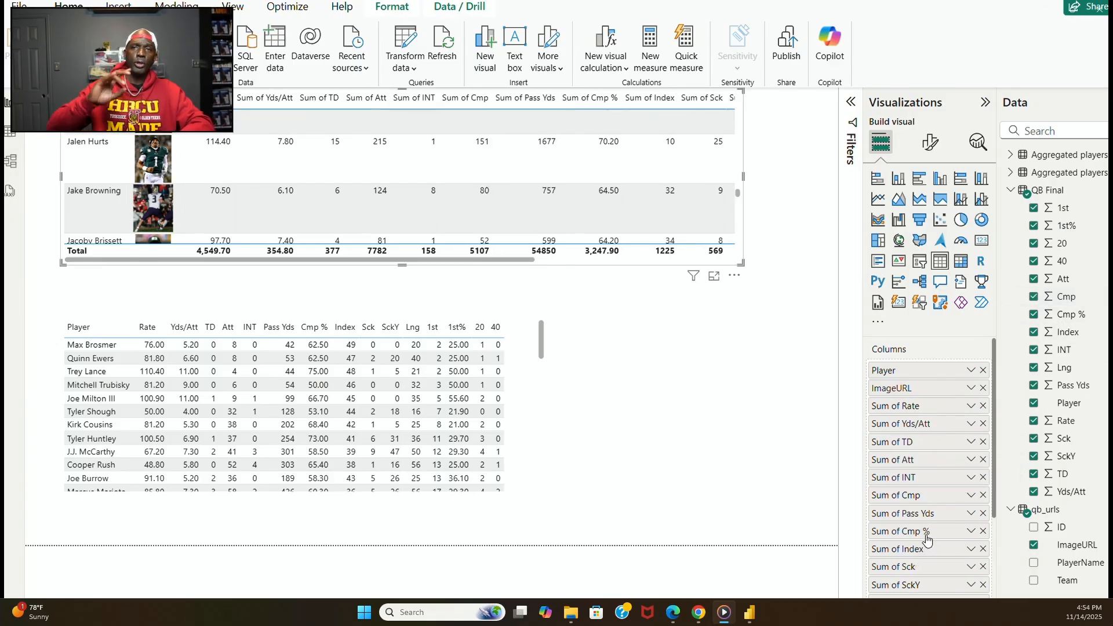
left_click_drag(927, 539, 941, 503)
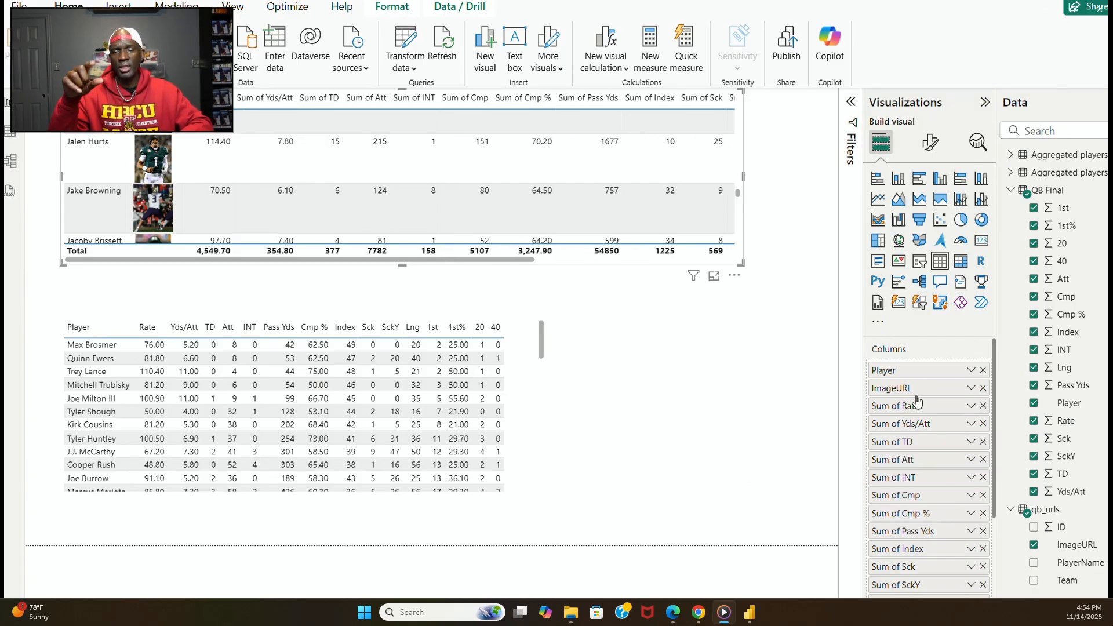
Set the Rate, Yds/Att, TD and Att columns of the image table to Don't summarize.
left_click(972, 410)
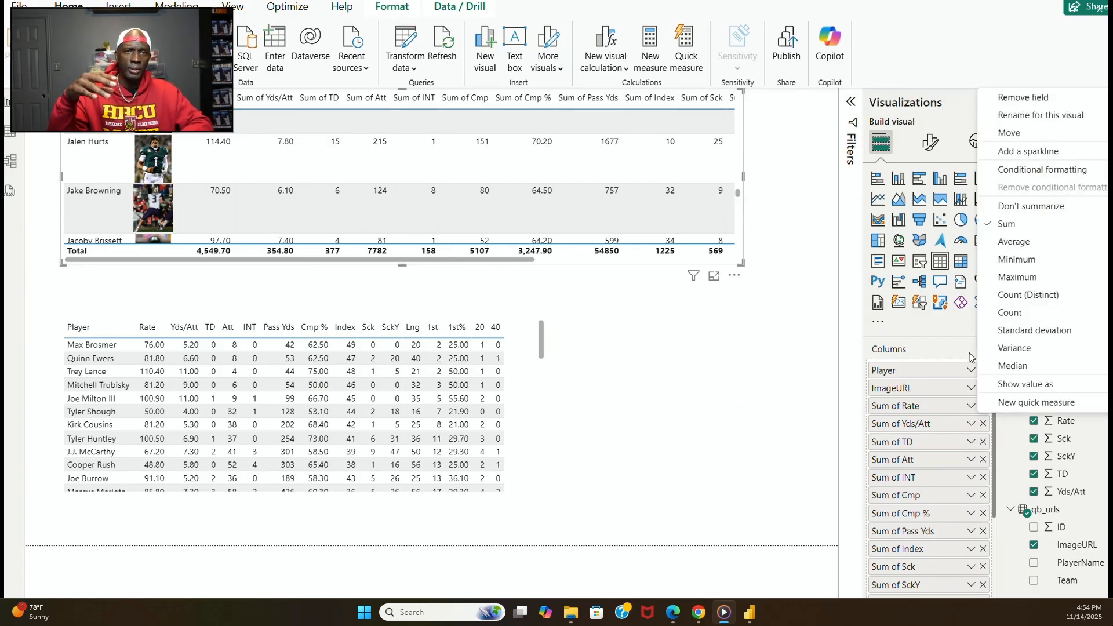
left_click(1023, 204)
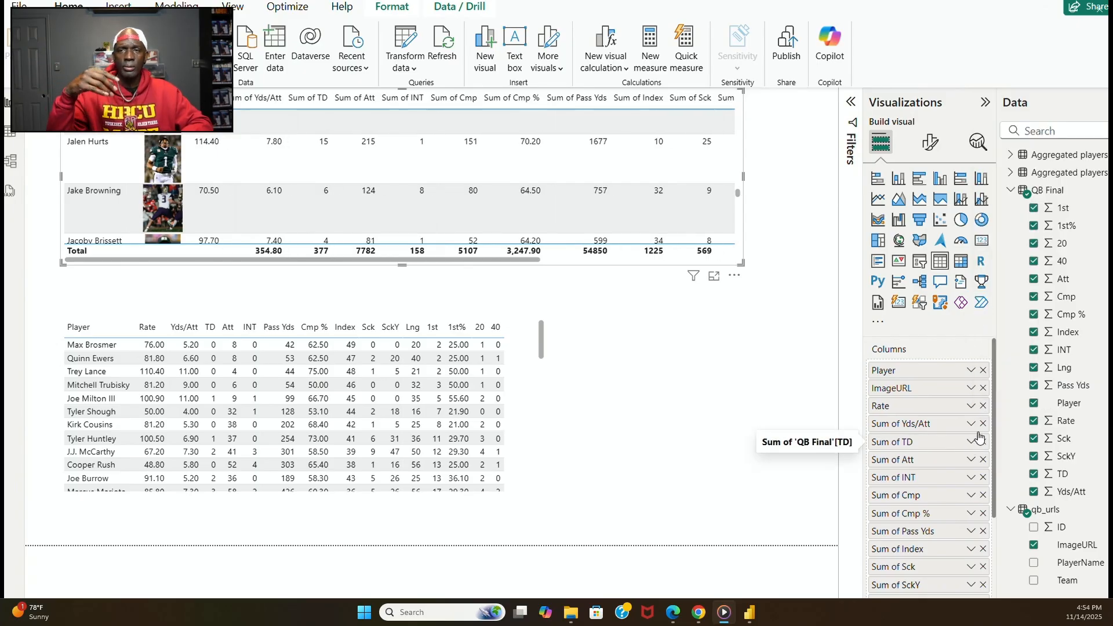
left_click(971, 424)
left_click(1021, 226)
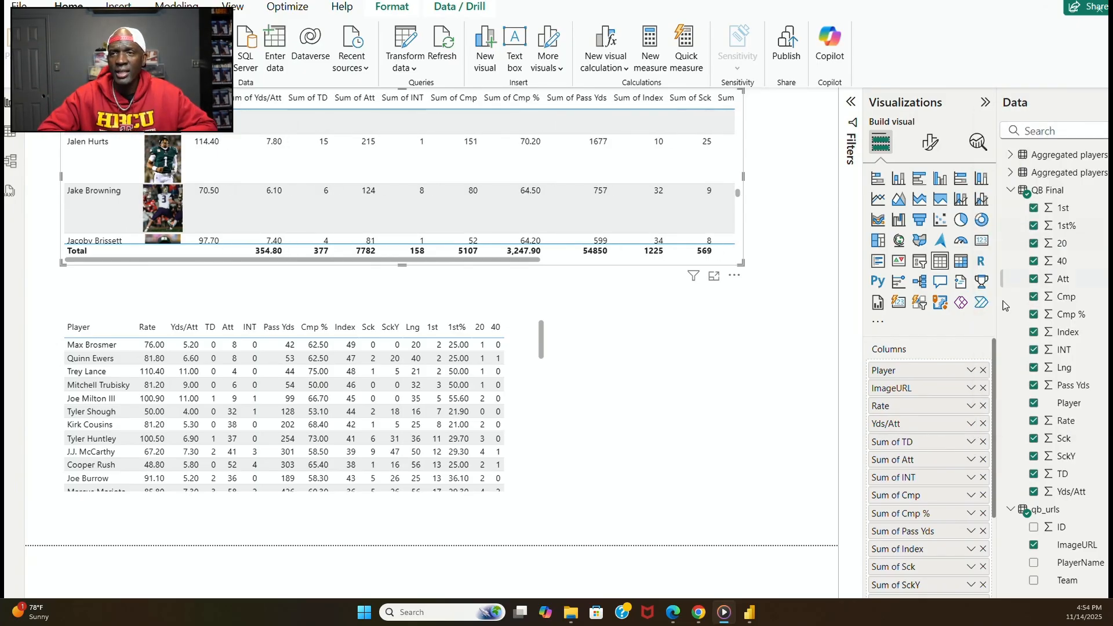
left_click(972, 441)
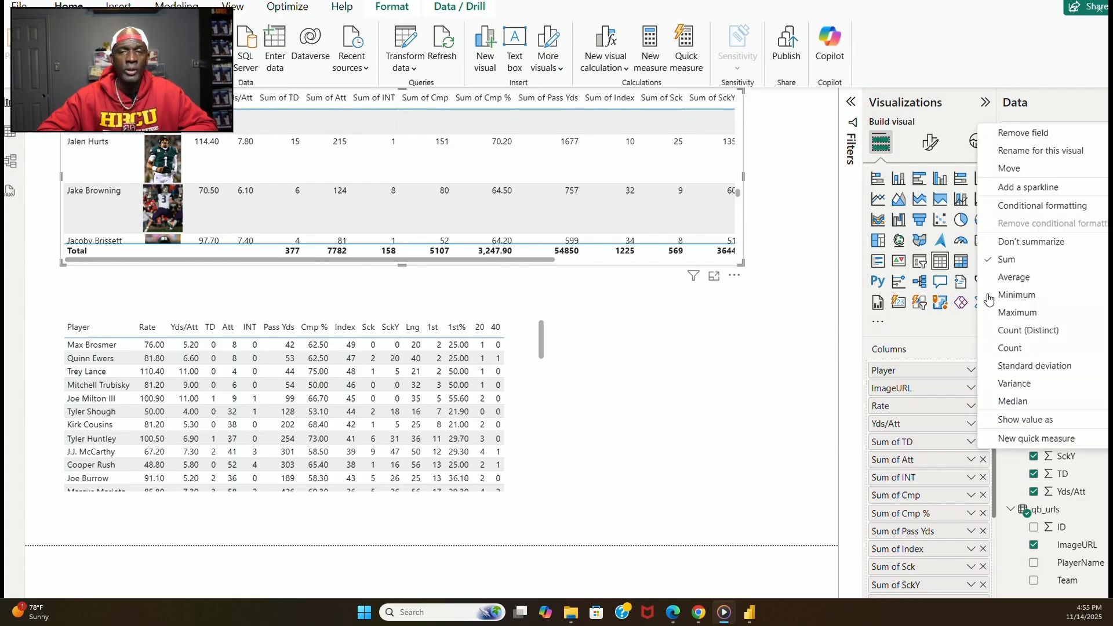
left_click(1023, 242)
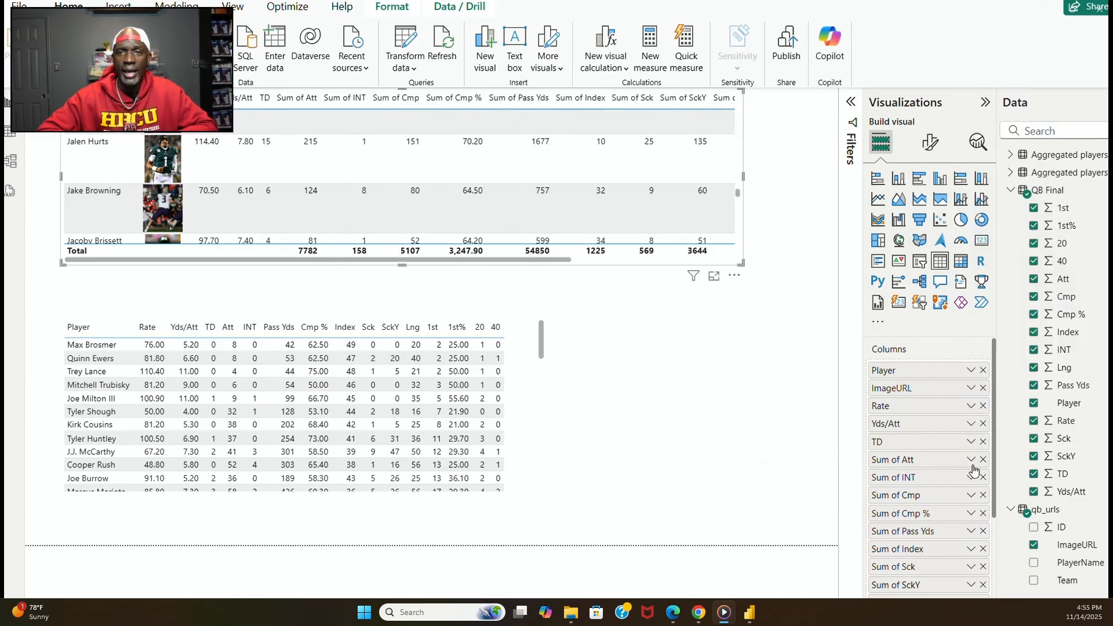
left_click(971, 459)
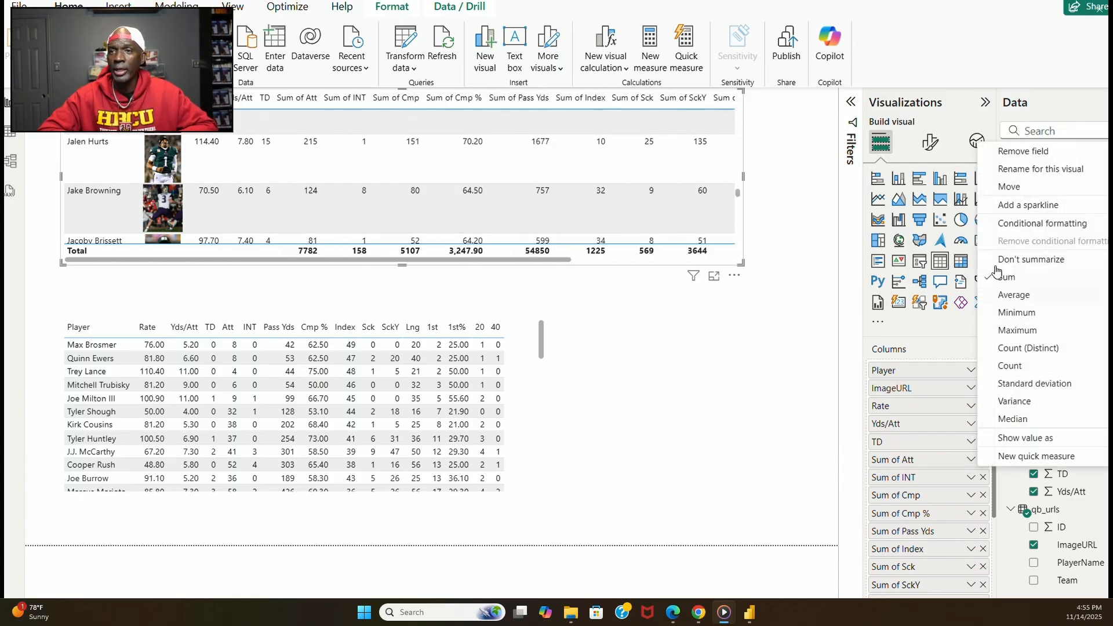
left_click(1015, 261)
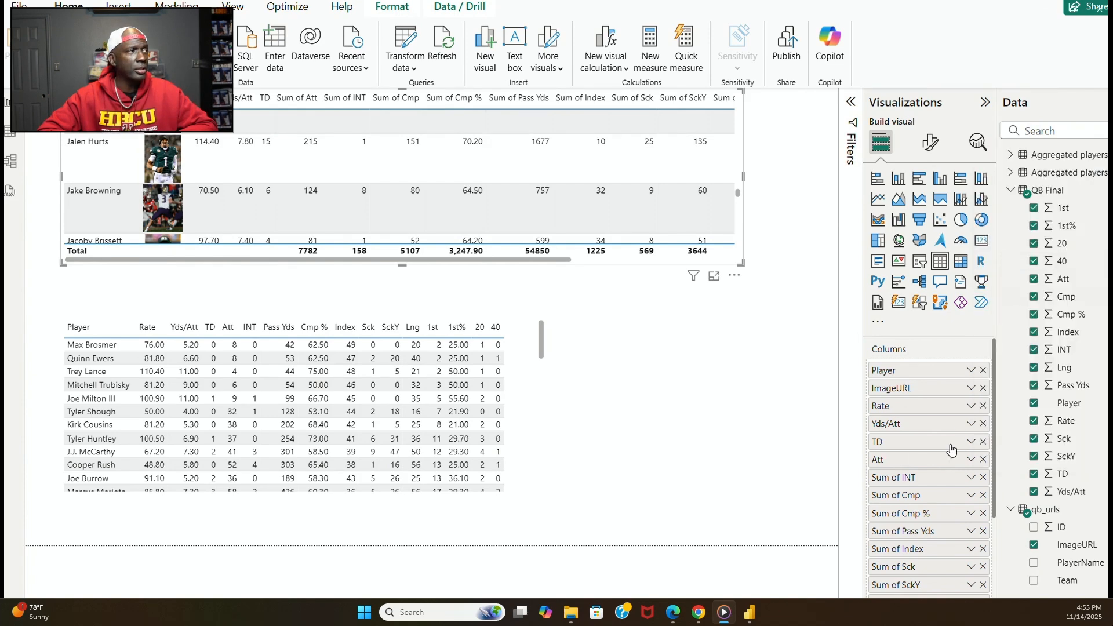
Set the INT, Cmp, Cmp % and Pass Yds columns of the image table to Don't summarize.
left_click(971, 477)
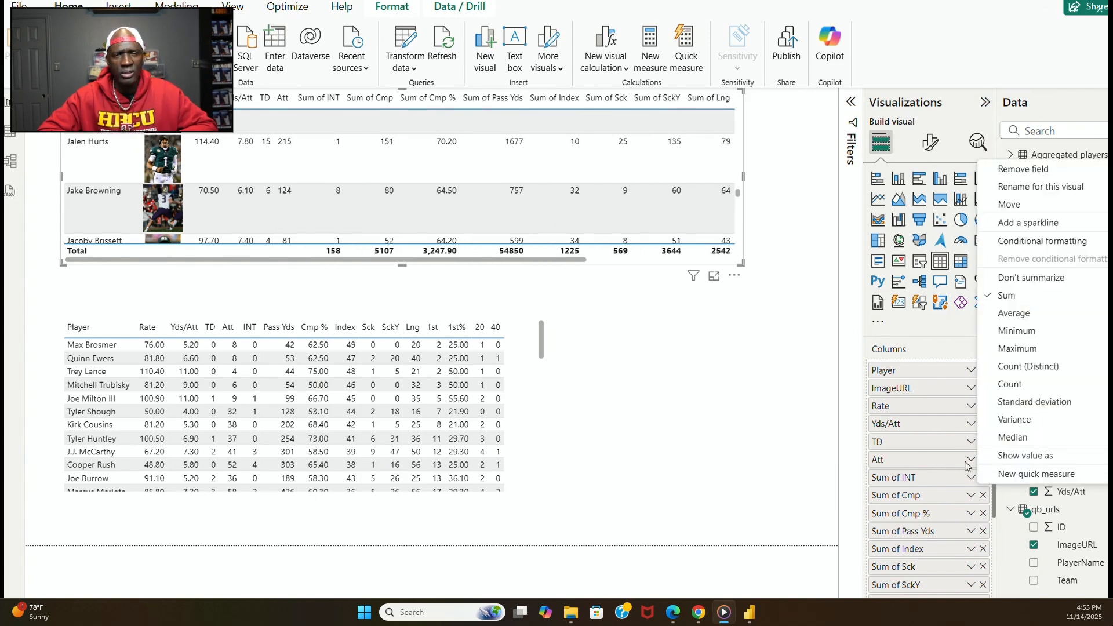
left_click(1024, 278)
left_click(971, 495)
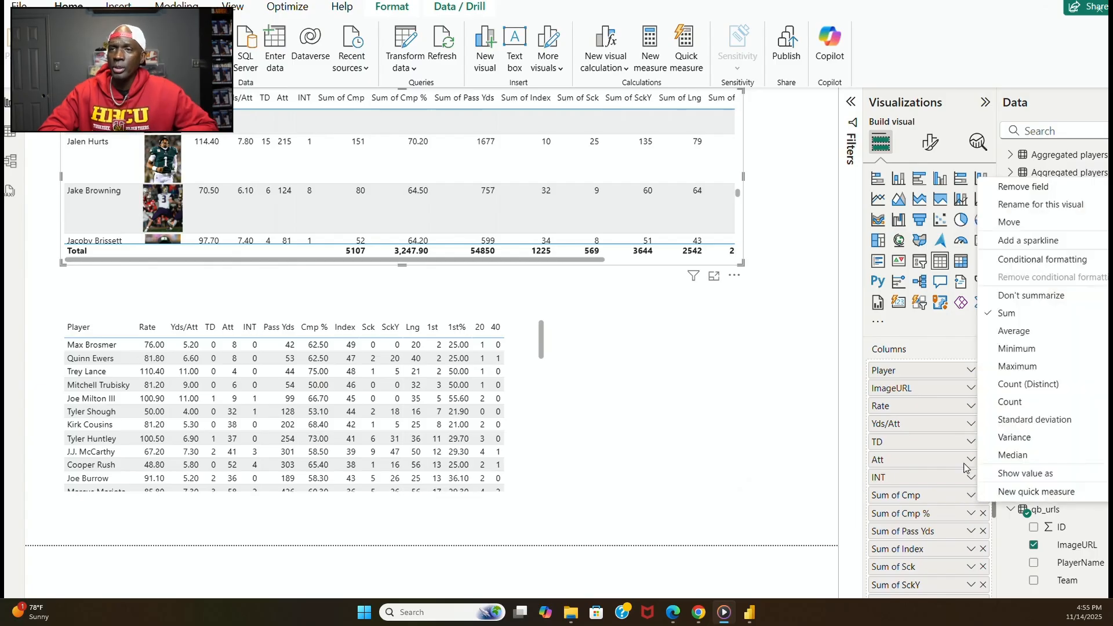
left_click(1014, 294)
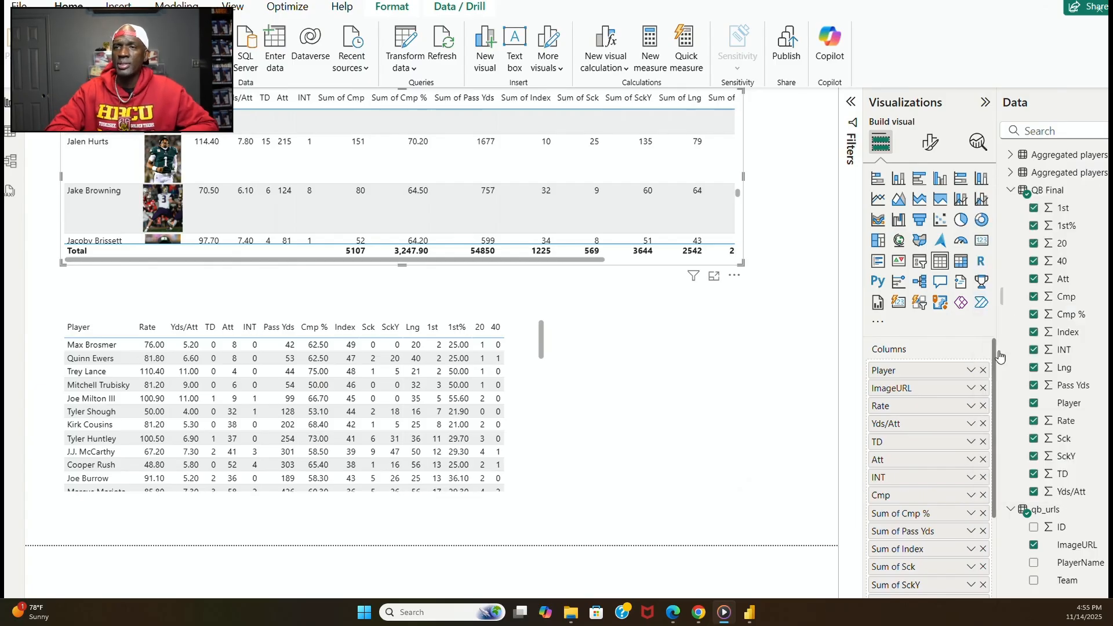
left_click(972, 513)
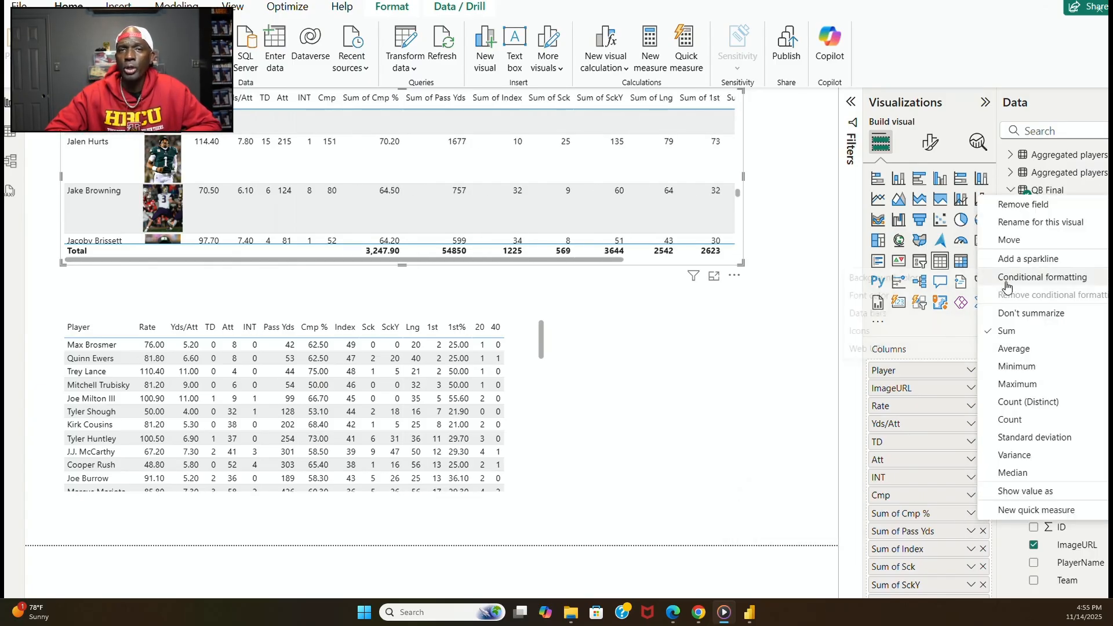
left_click(1008, 311)
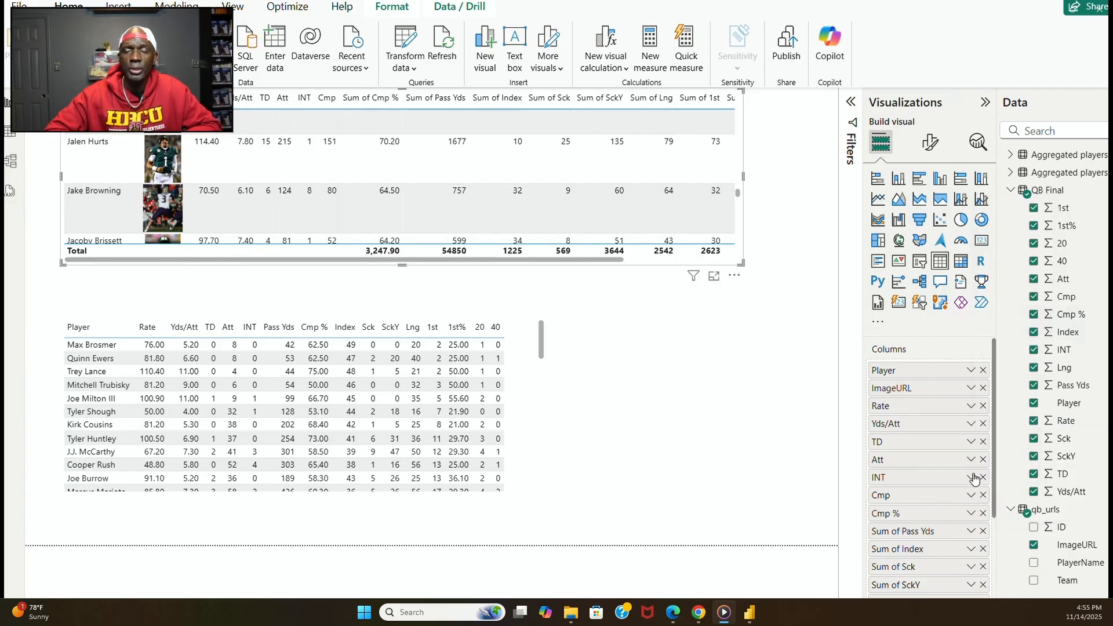
left_click(971, 531)
left_click(1009, 333)
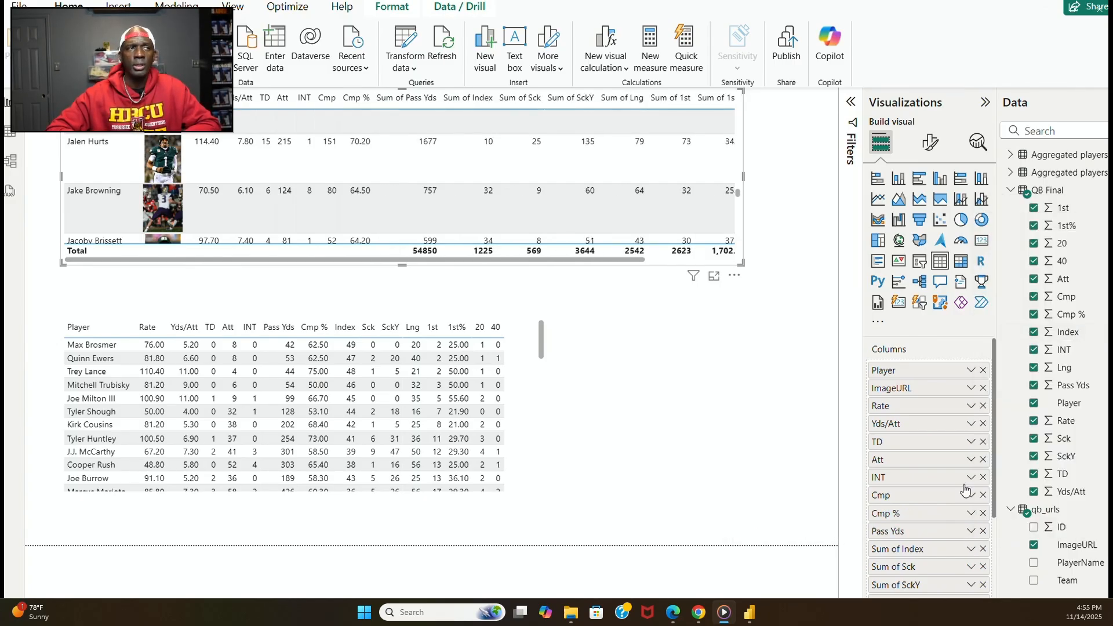
Switch the Index and Sck columns of the image table from Sum to Don't summarize.
left_click(971, 549)
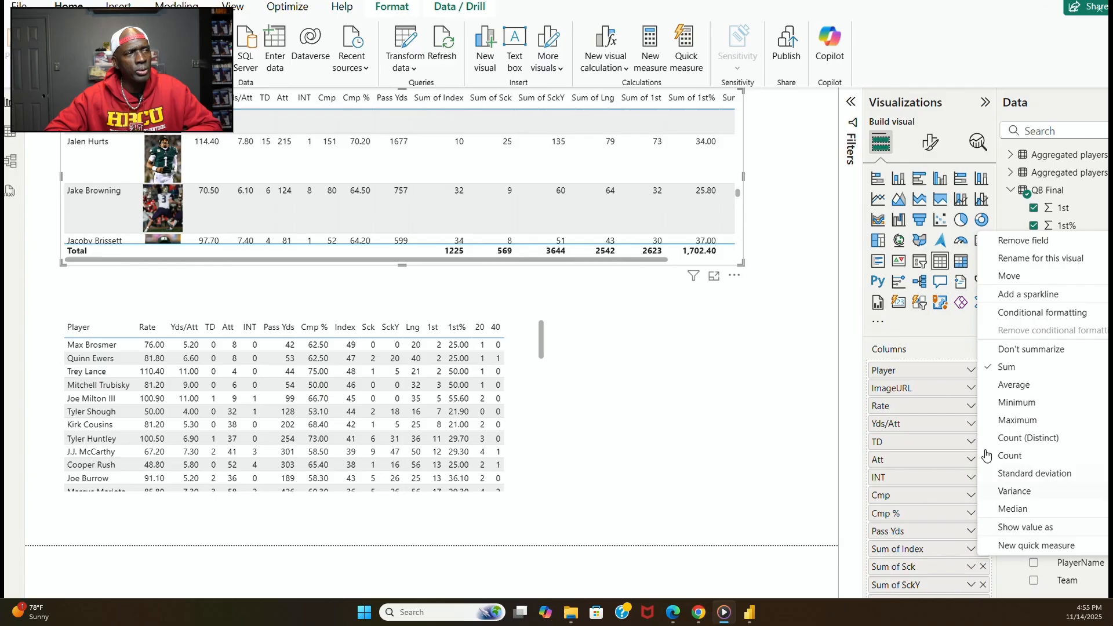
left_click(1011, 350)
left_click(971, 567)
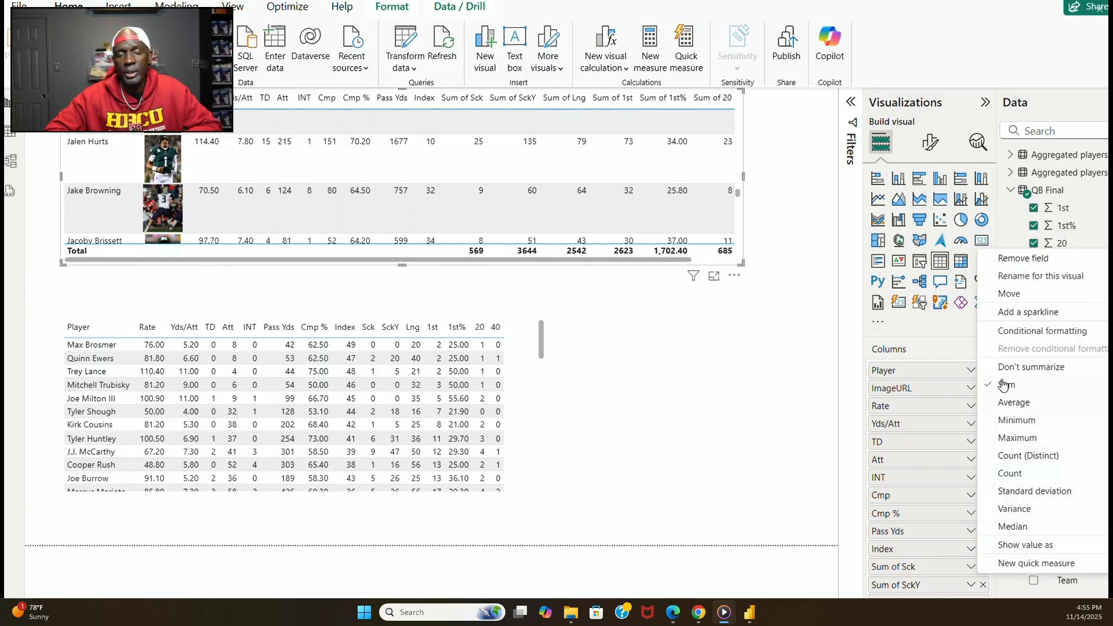
left_click(1012, 367)
scroll(945, 518, "down", 3)
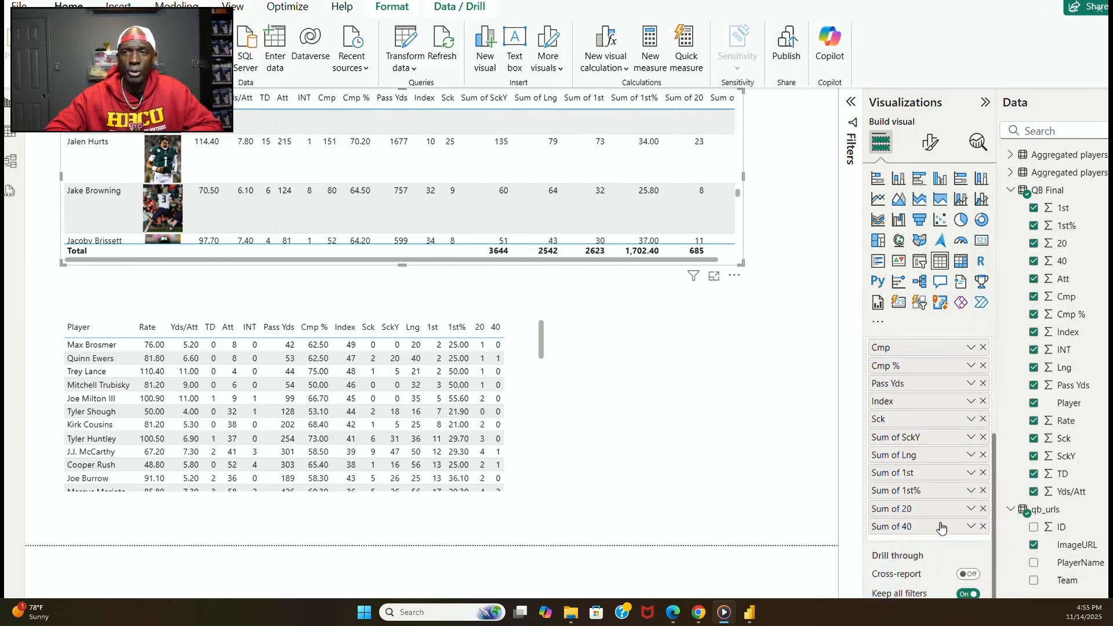
Set the SckY, Lng and 1st columns of the image table to Don't summarize.
left_click(971, 437)
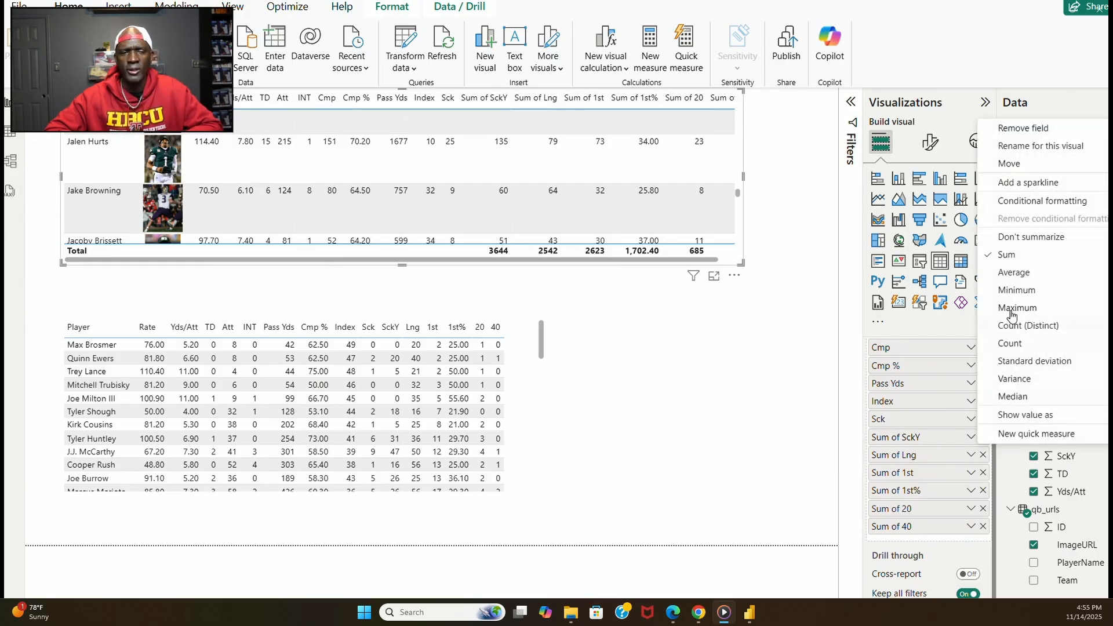
left_click(1030, 237)
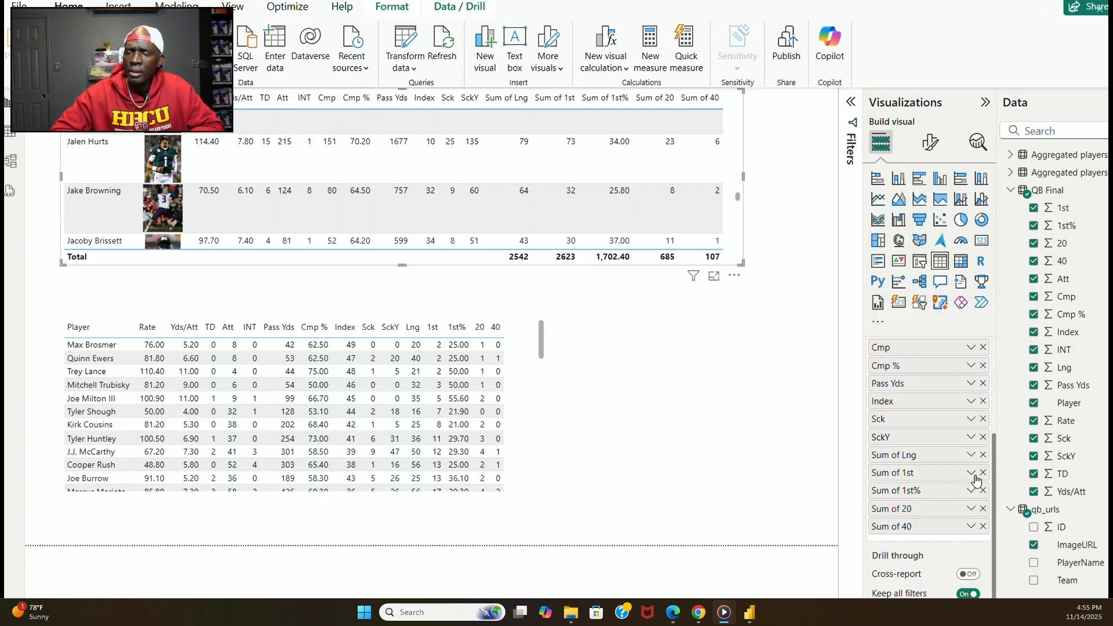
left_click(971, 455)
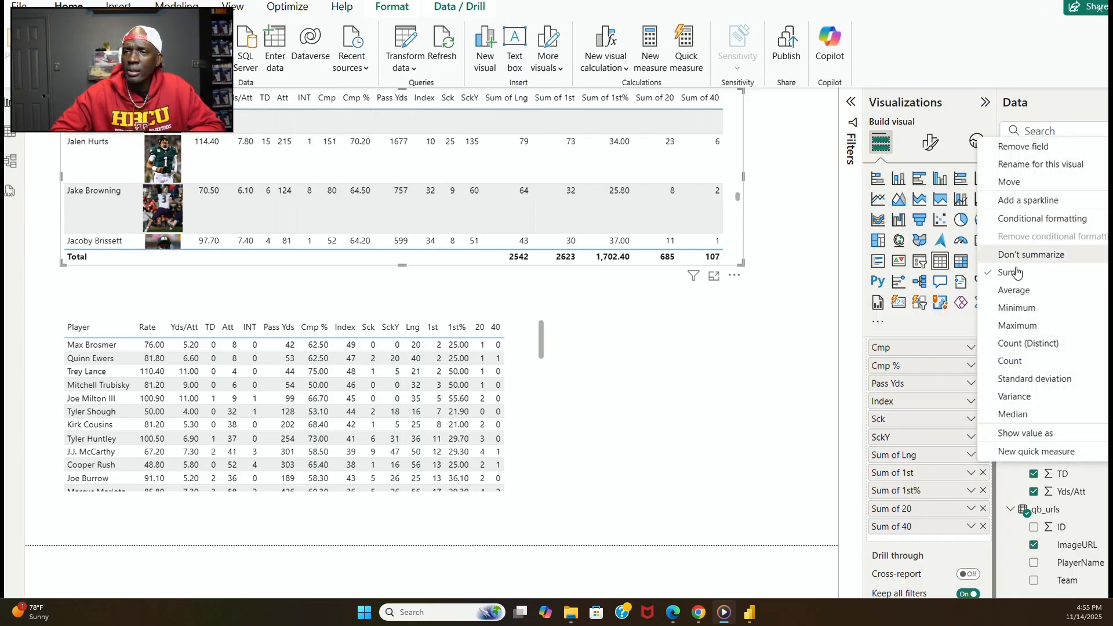
left_click(1016, 255)
left_click(971, 455)
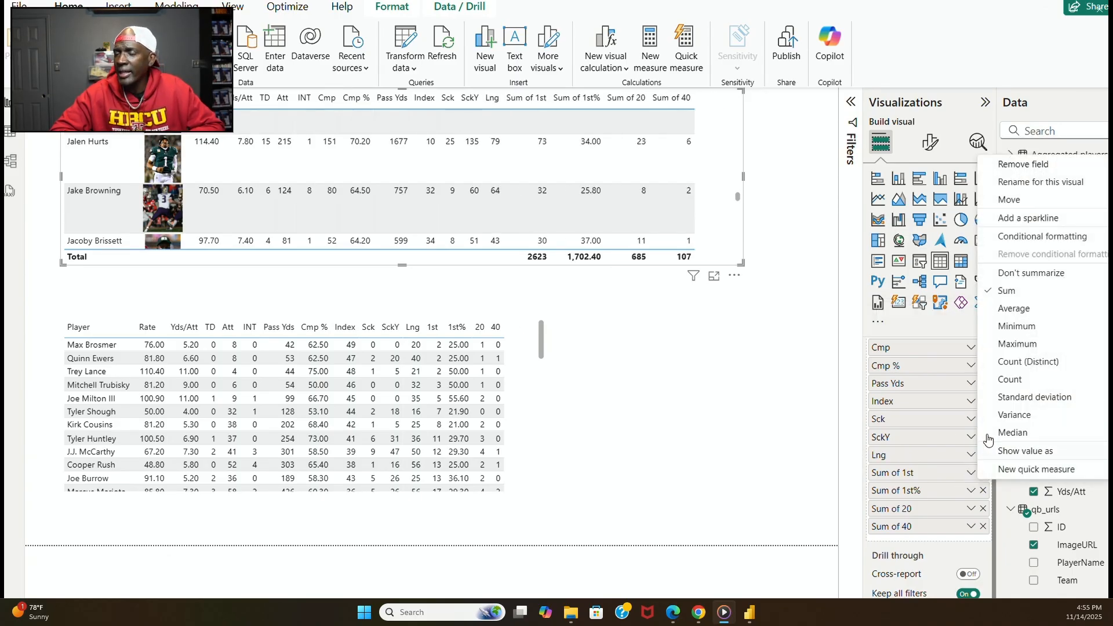
left_click(1021, 273)
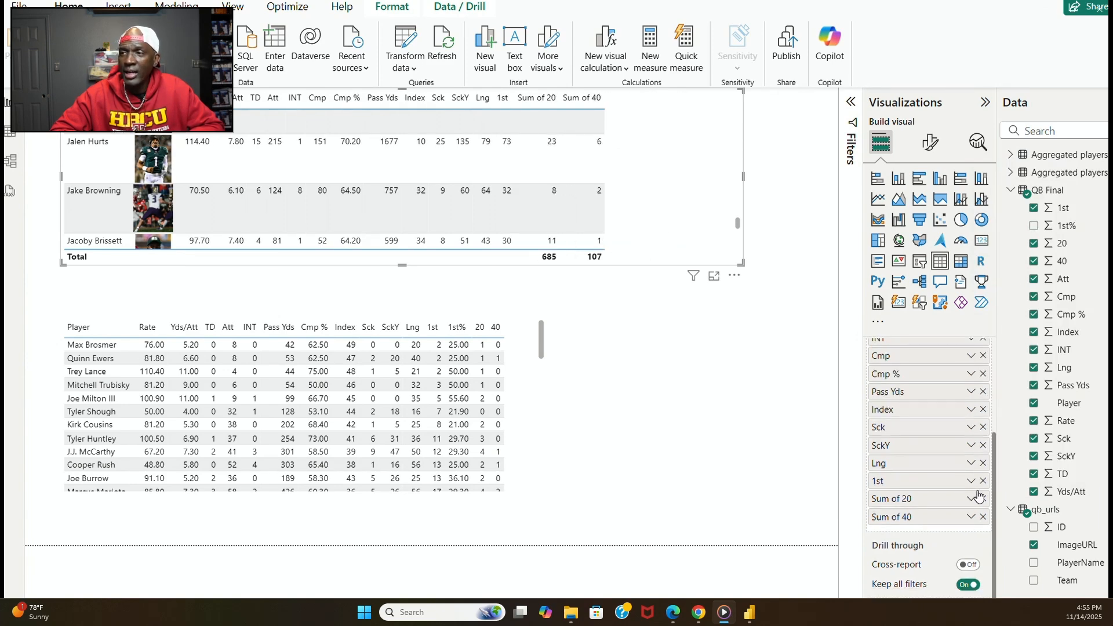
Switch the 20 and 40 columns of the image table from Sum to Don't summarize.
left_click(971, 499)
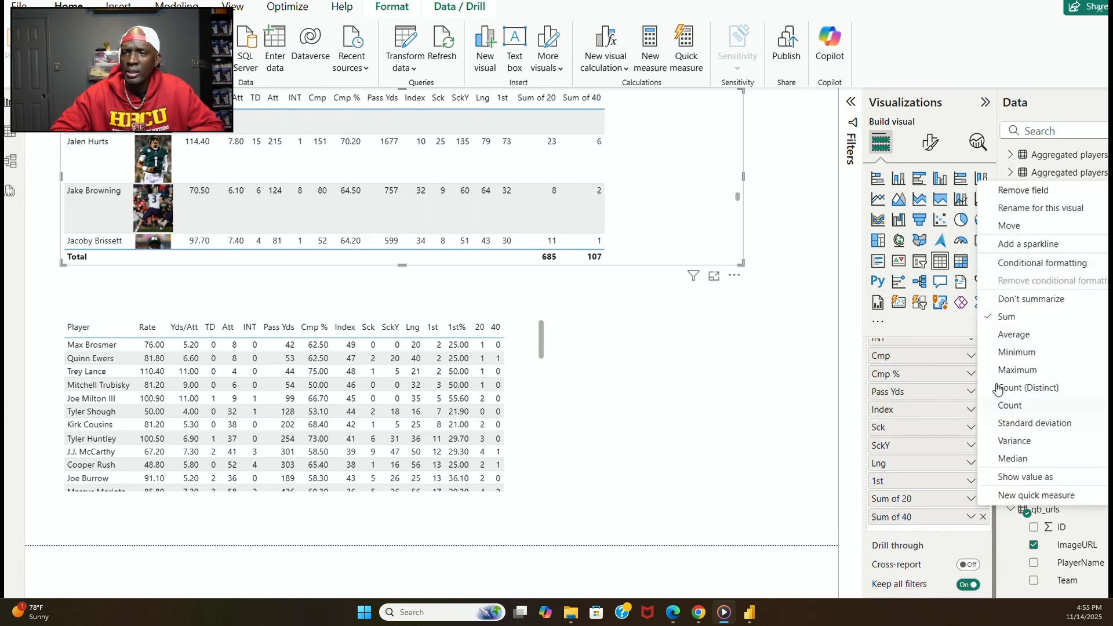
left_click(1018, 298)
left_click(971, 517)
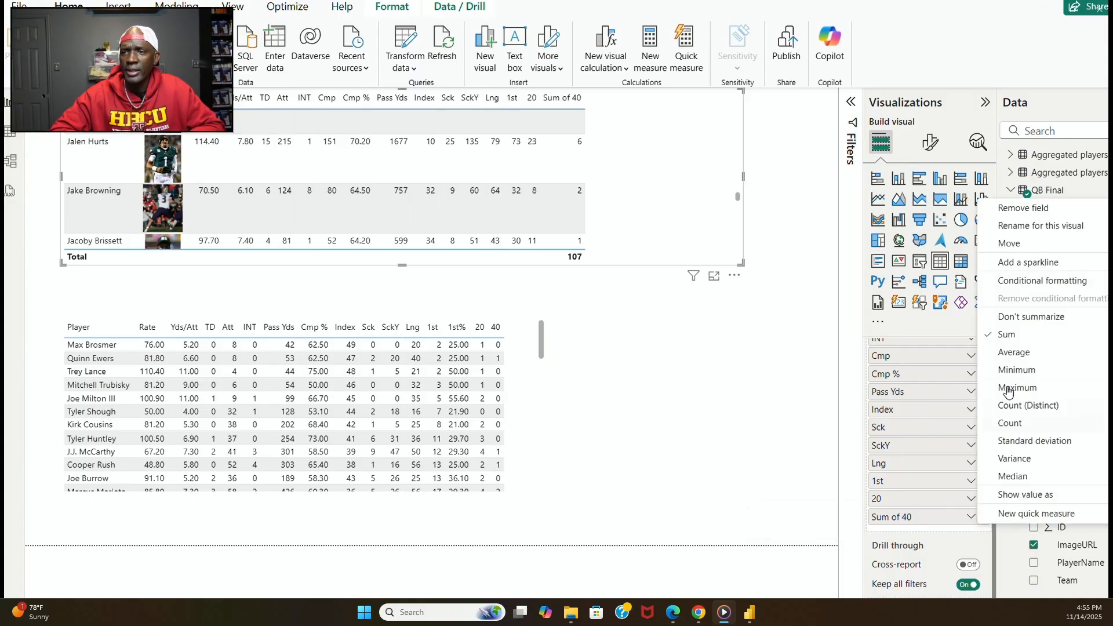
left_click(1021, 316)
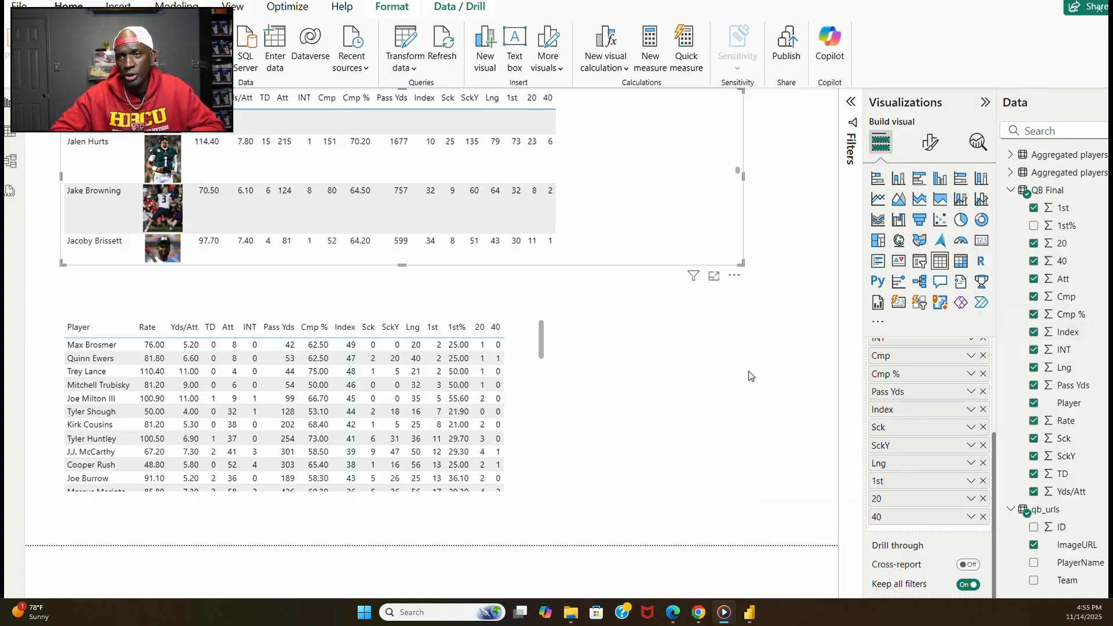
Remove the lower player statistics table that has no images from the report page.
scroll(538, 448, "down", 3)
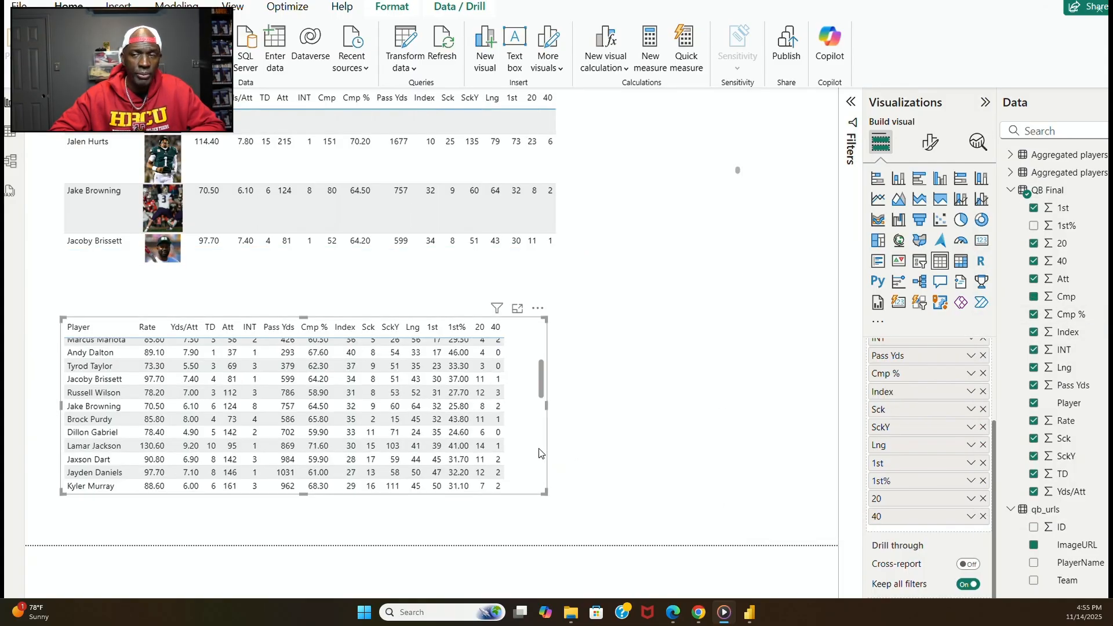
left_click(538, 448)
left_click(538, 309)
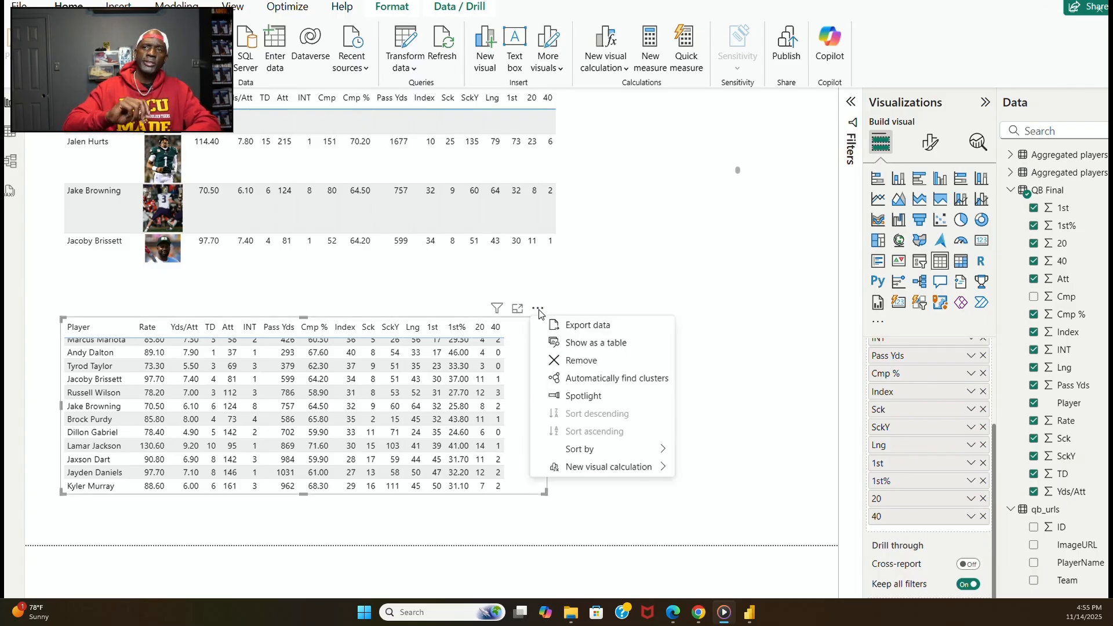
left_click(582, 361)
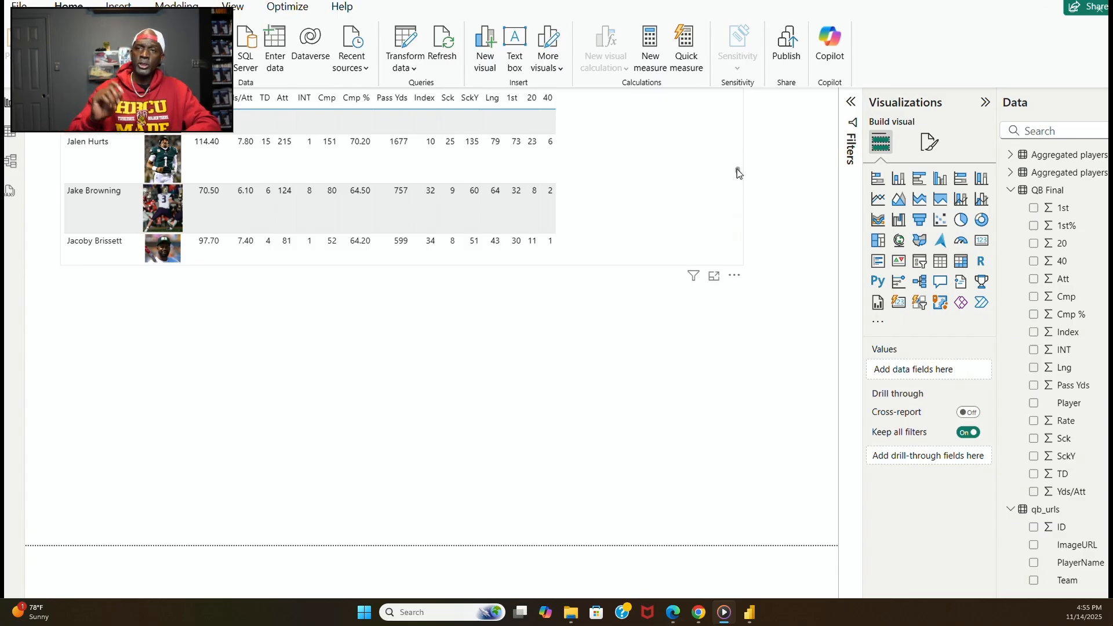
Narrow the image table to fit its columns, move it down the page and raise its upper edge to show more rows.
left_click(667, 220)
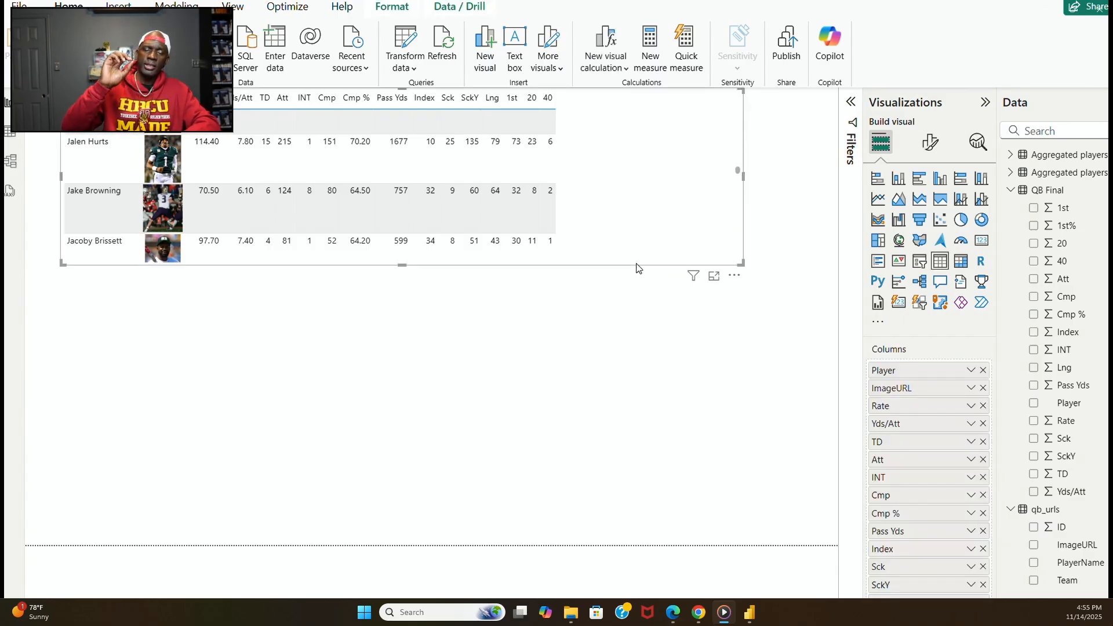
left_click_drag(741, 182, 574, 209)
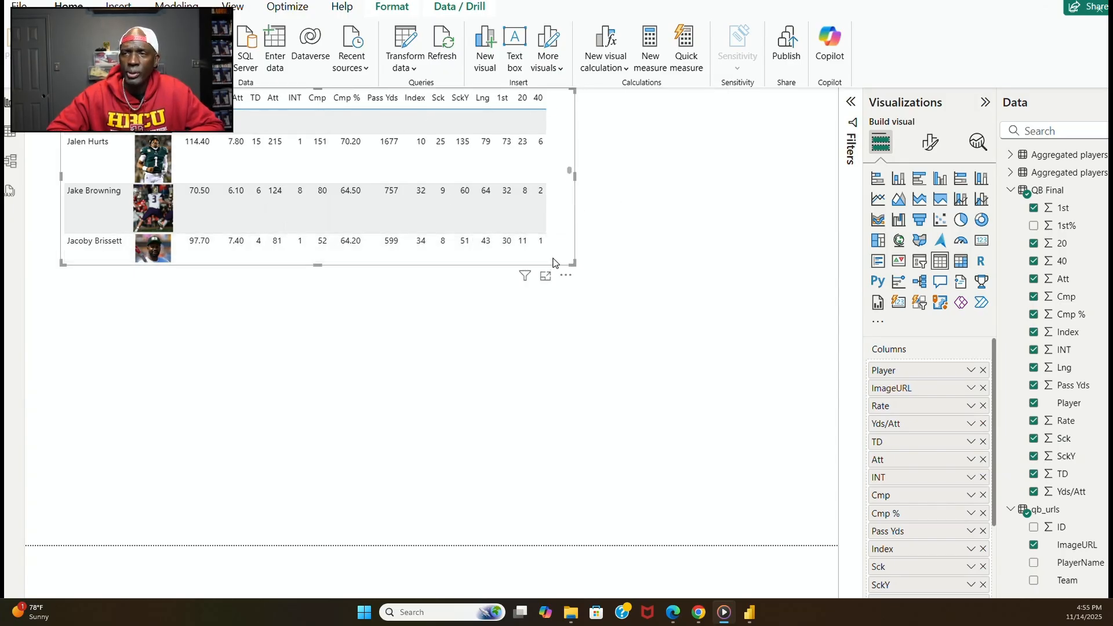
left_click_drag(556, 273, 547, 432)
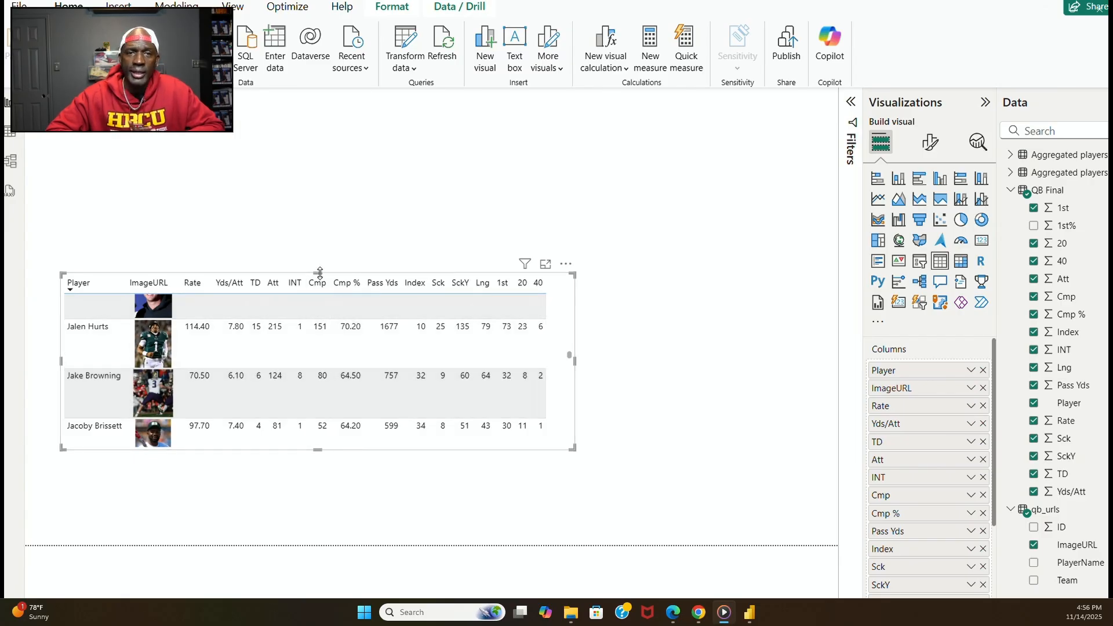
left_click_drag(320, 272, 323, 210)
Look through all rows of the image table to check which players have pictures and which images lack statistics.
scroll(336, 308, "up", 5)
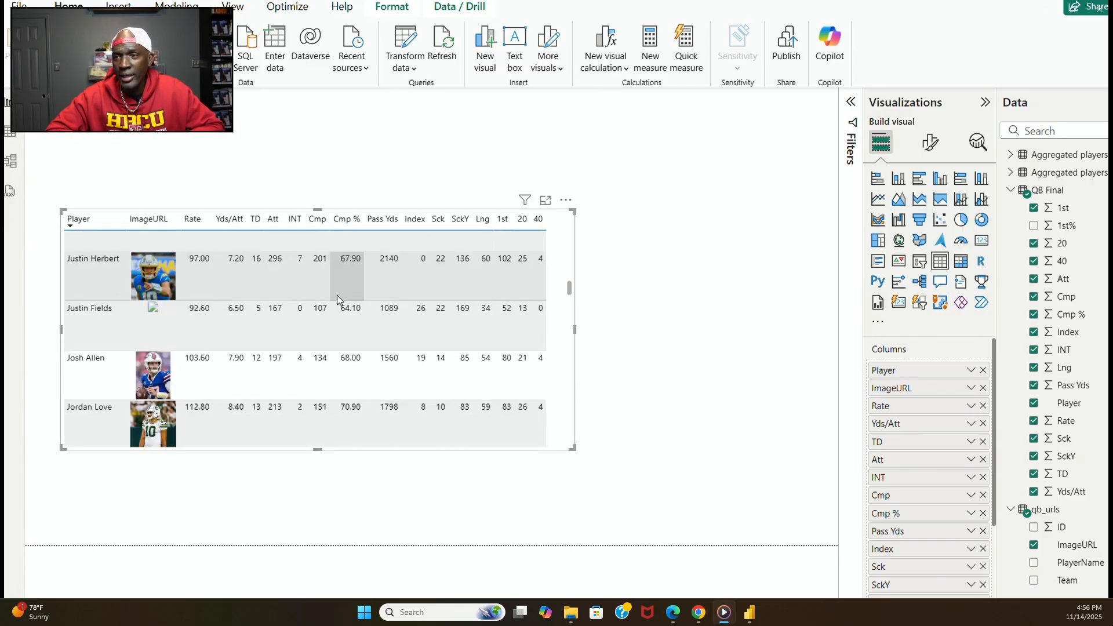
scroll(339, 300, "up", 10)
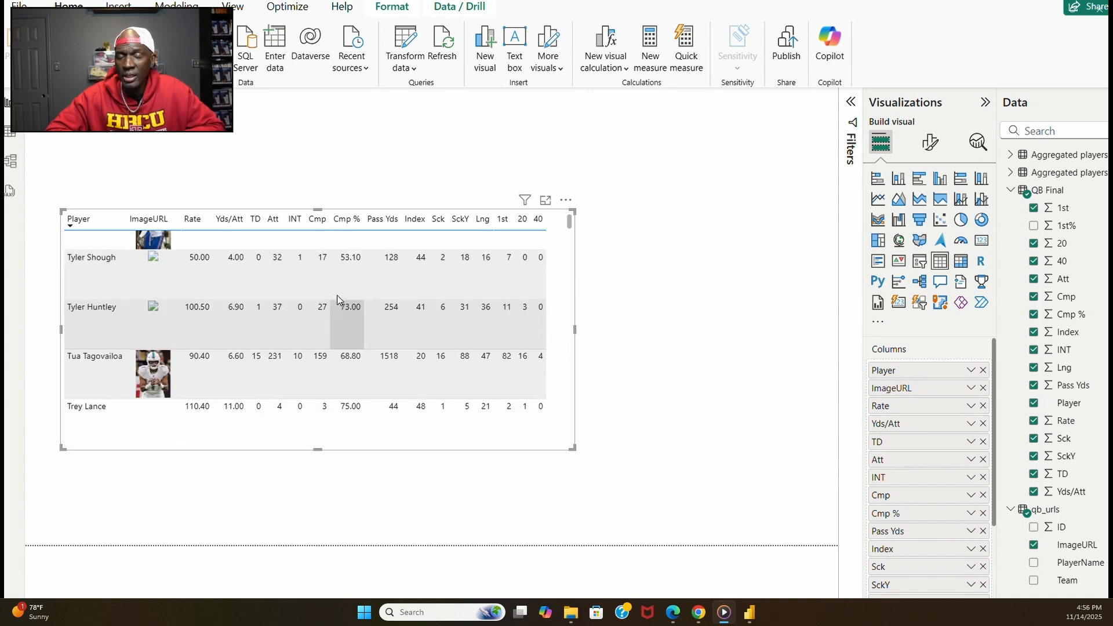
scroll(339, 299, "up", 2)
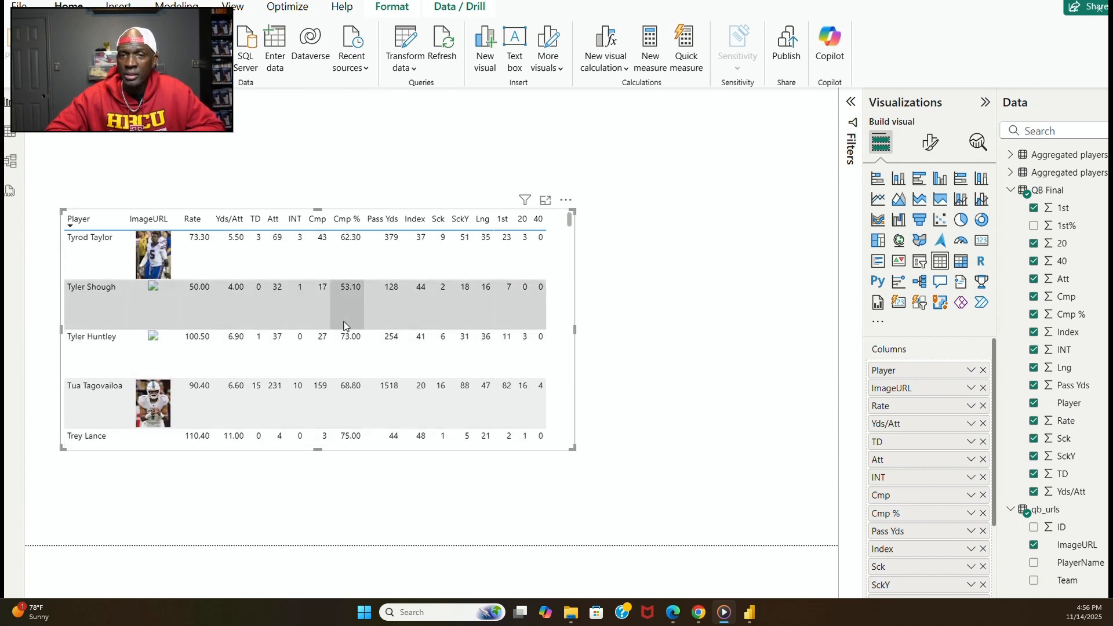
scroll(346, 326, "down", 15)
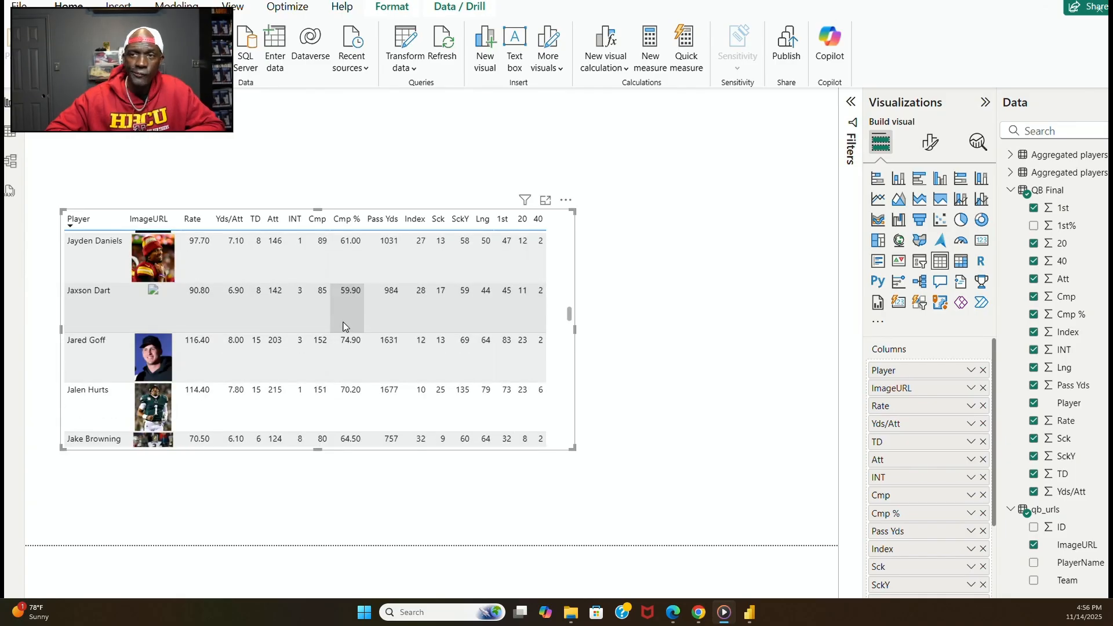
scroll(346, 326, "down", 15)
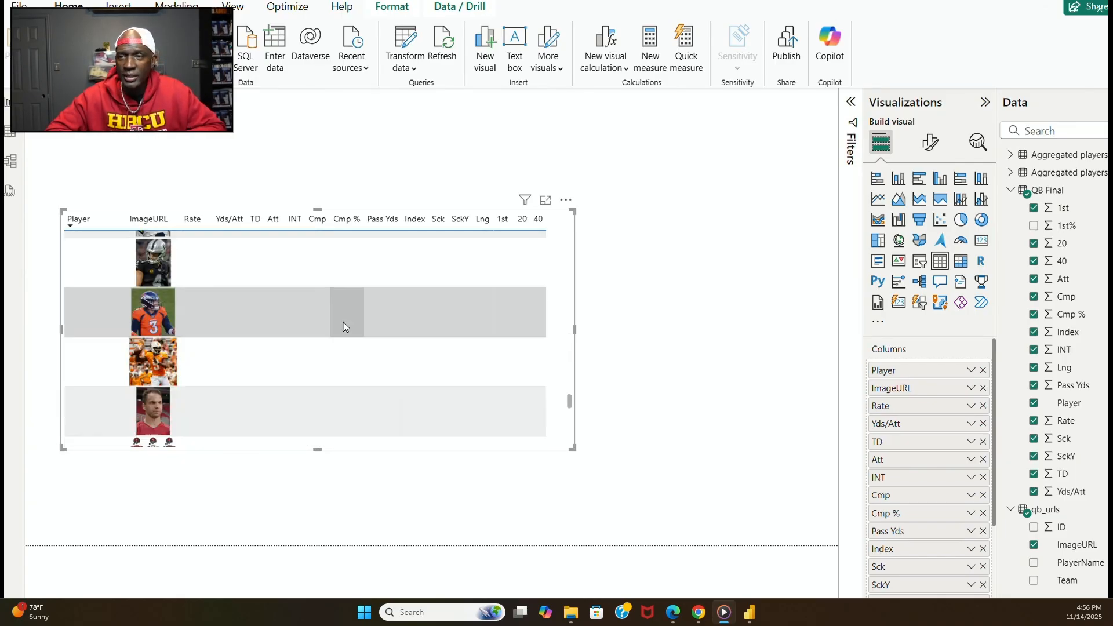
scroll(346, 326, "down", 5)
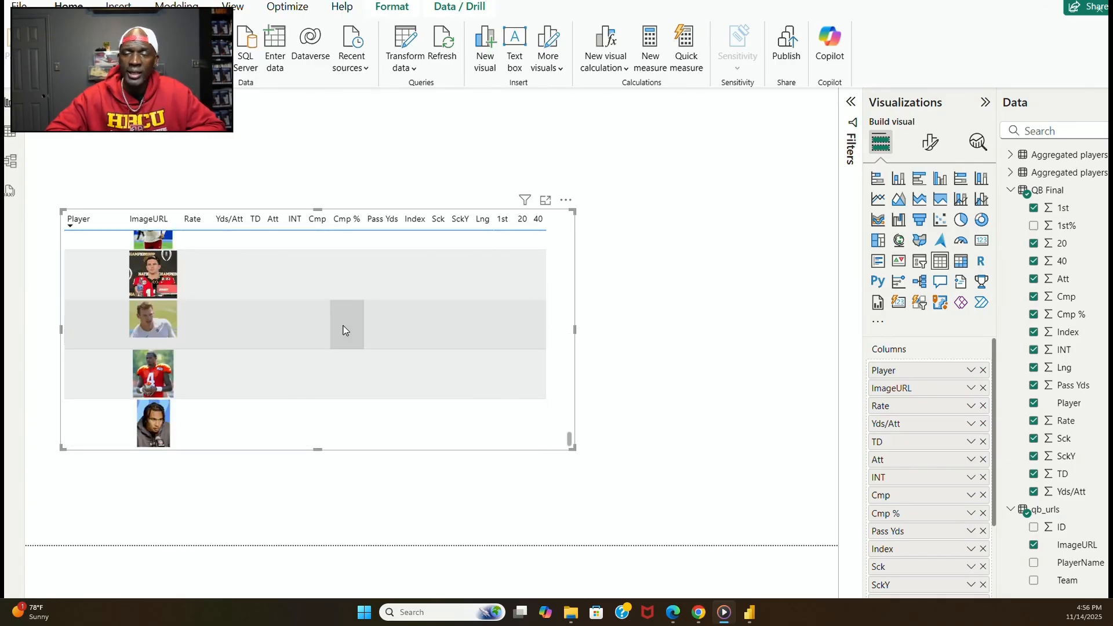
scroll(346, 330, "up", 10)
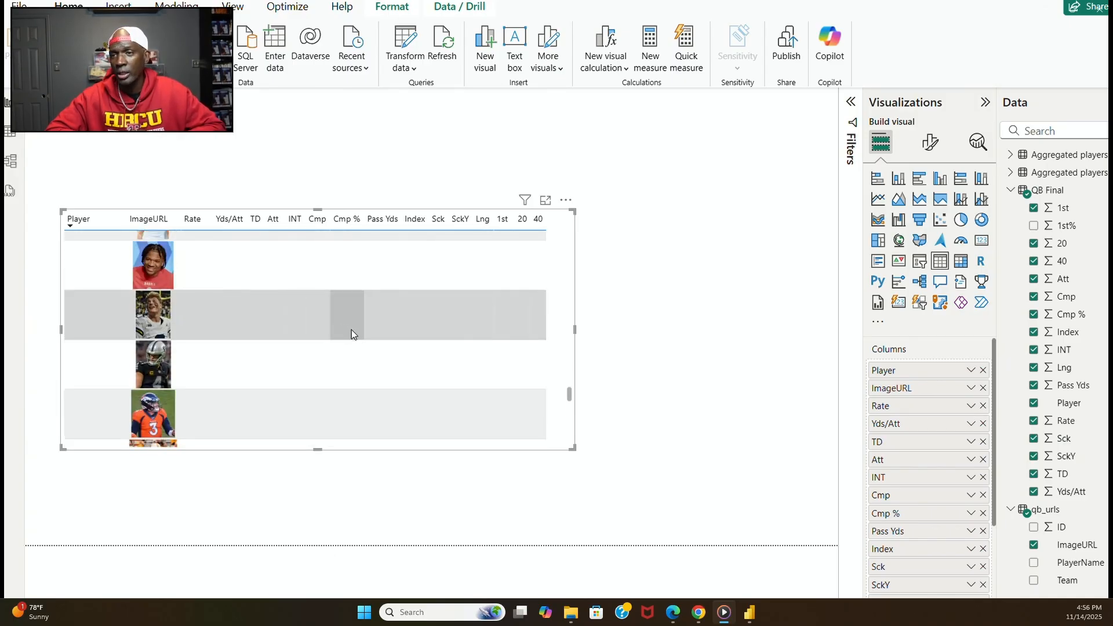
scroll(354, 332, "up", 5)
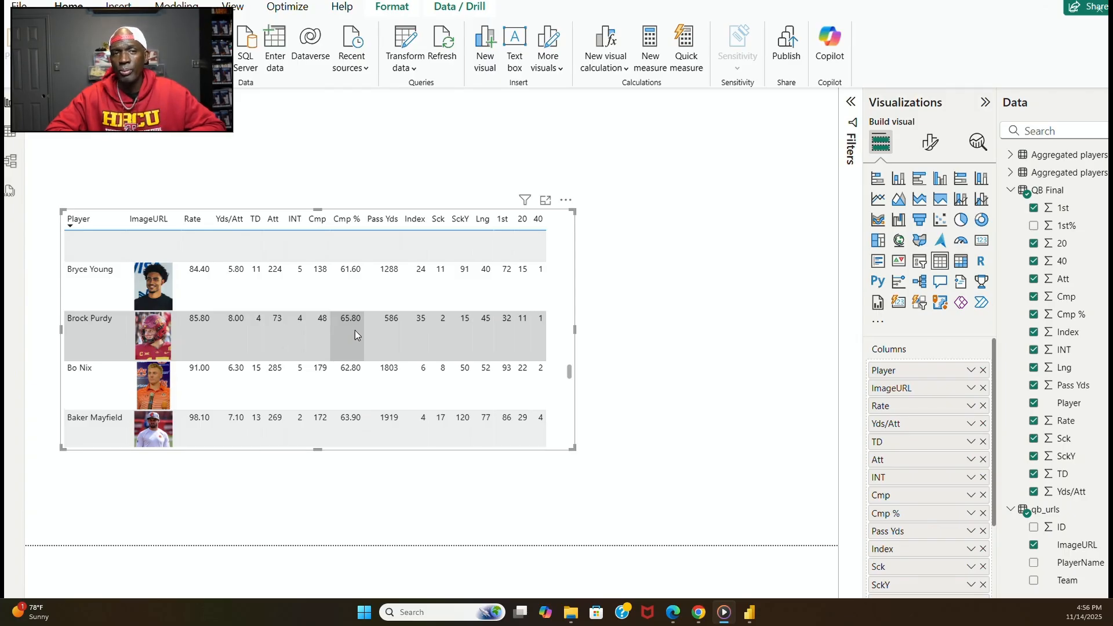
scroll(354, 329, "up", 10)
scroll(355, 329, "up", 6)
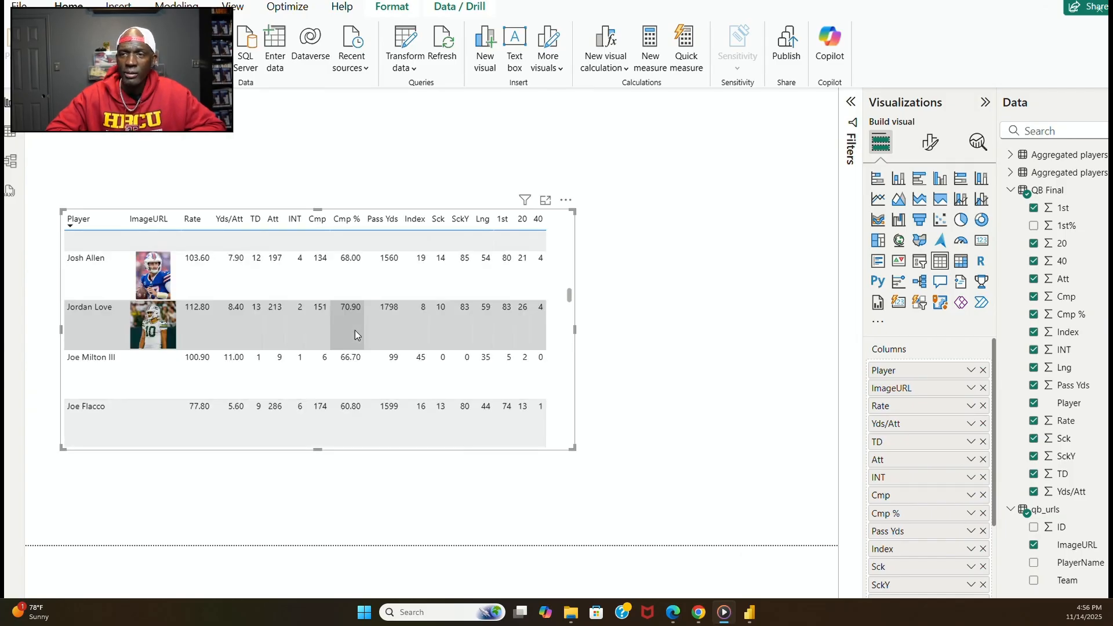
scroll(355, 329, "up", 10)
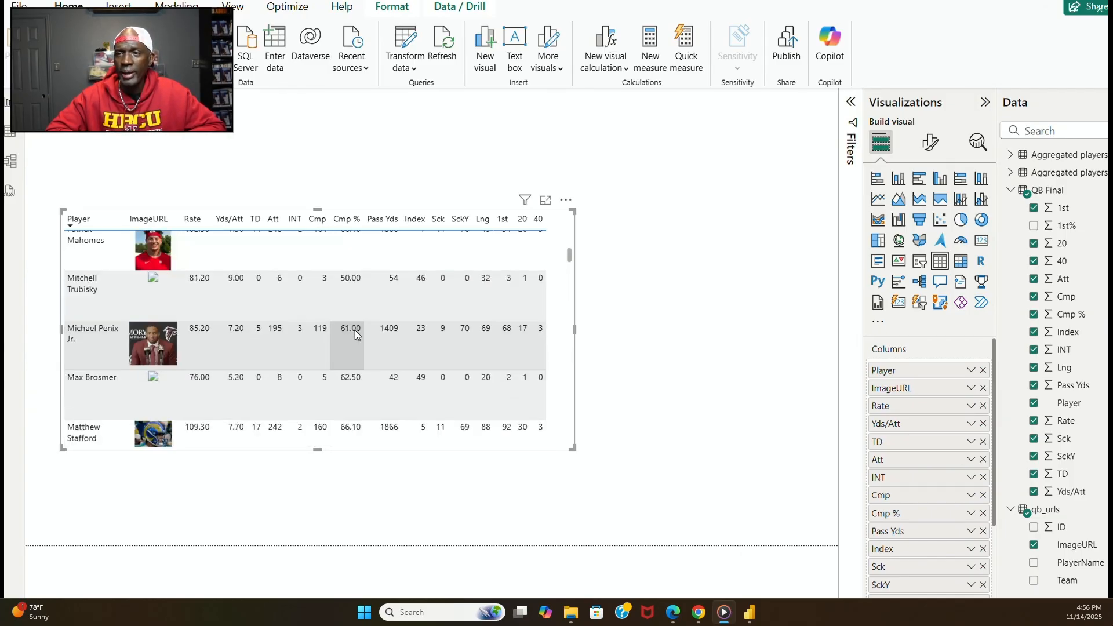
scroll(355, 329, "up", 10)
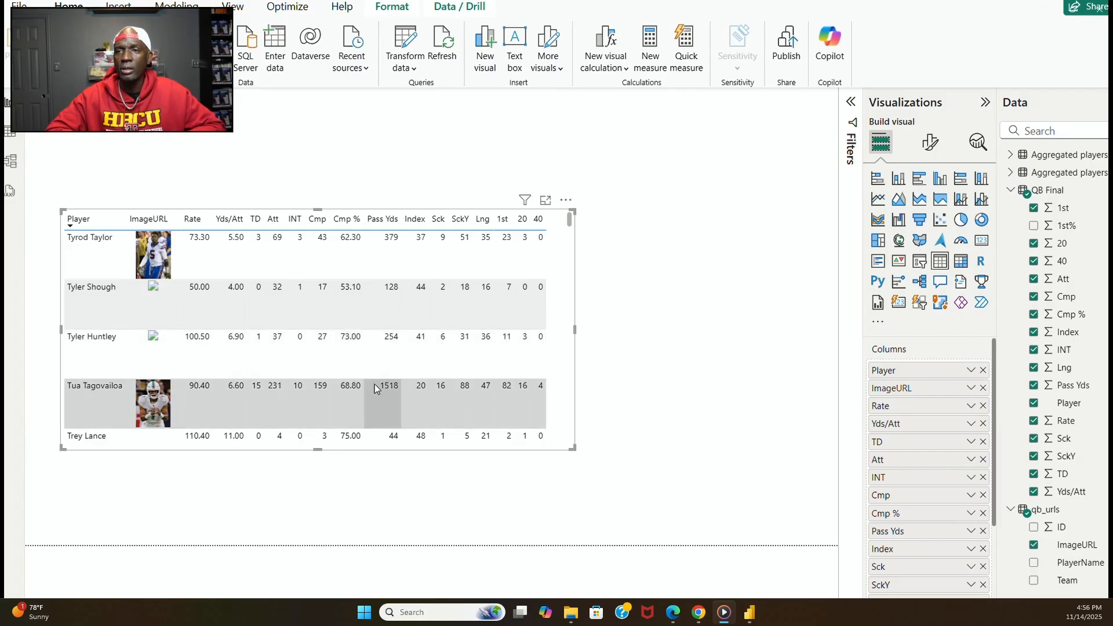
Extend the image table down to the end of the page and lower its upper edge to free space above it.
left_click_drag(315, 450, 325, 534)
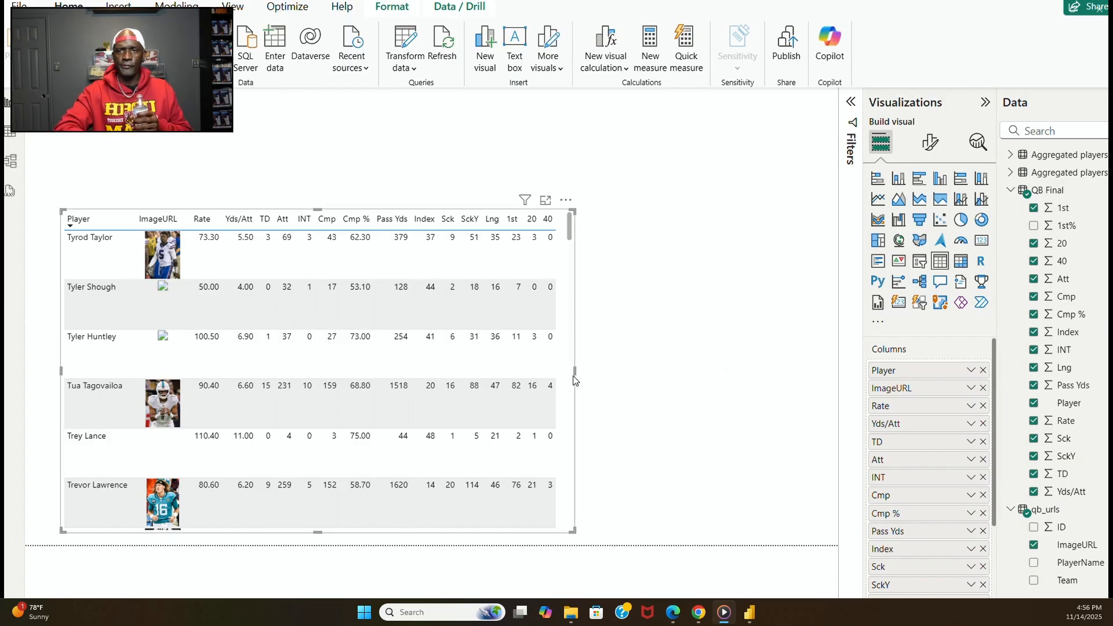
left_click(671, 344)
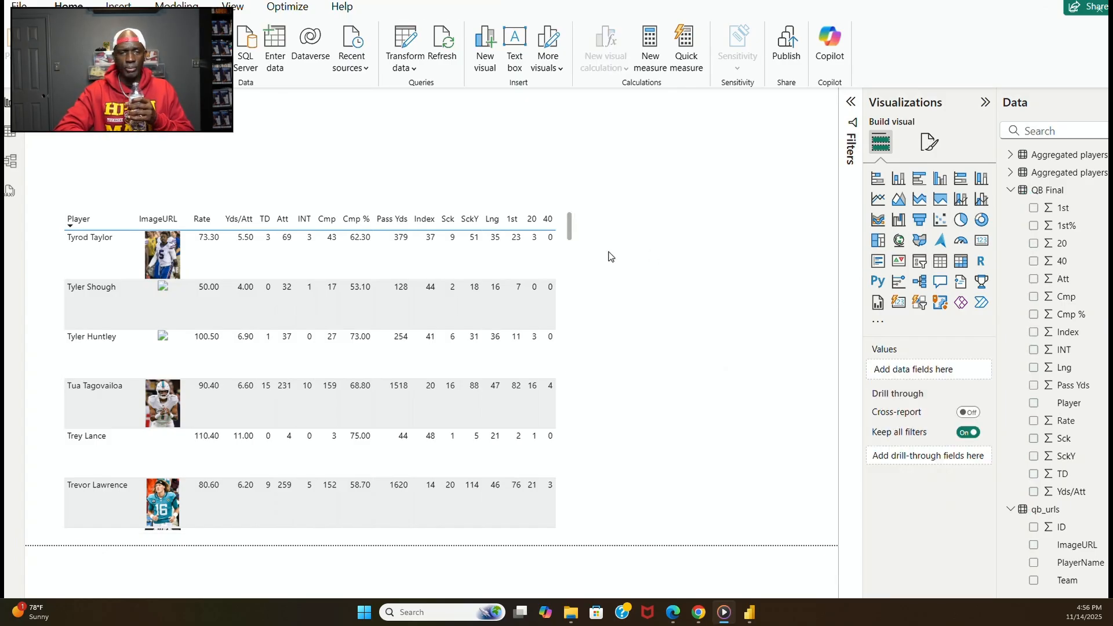
left_click(566, 258)
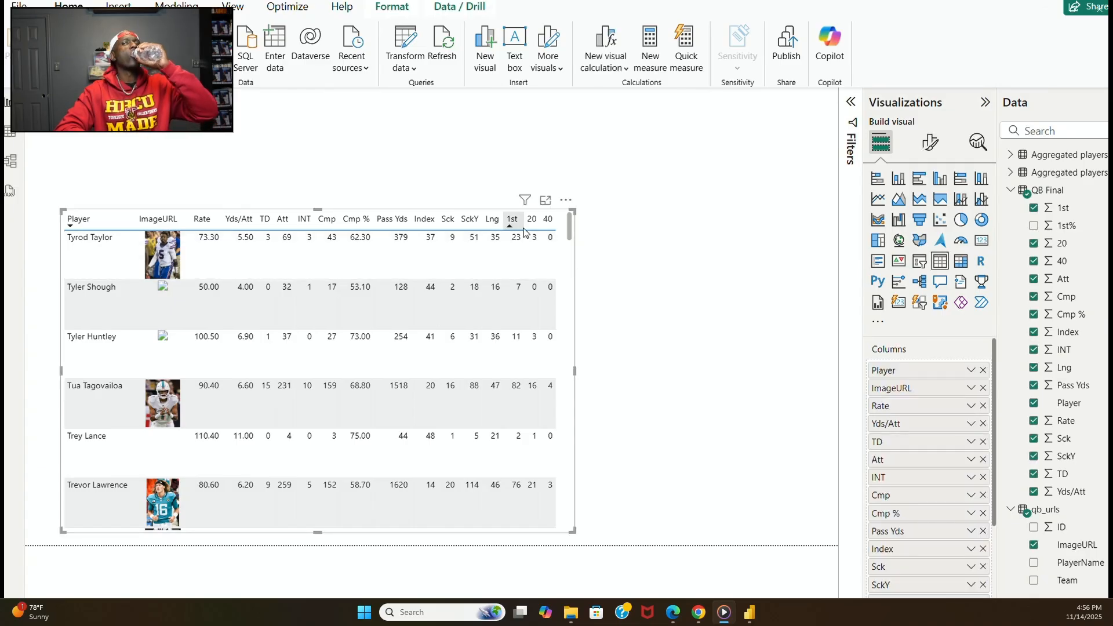
left_click_drag(573, 210, 565, 268)
left_click(597, 326)
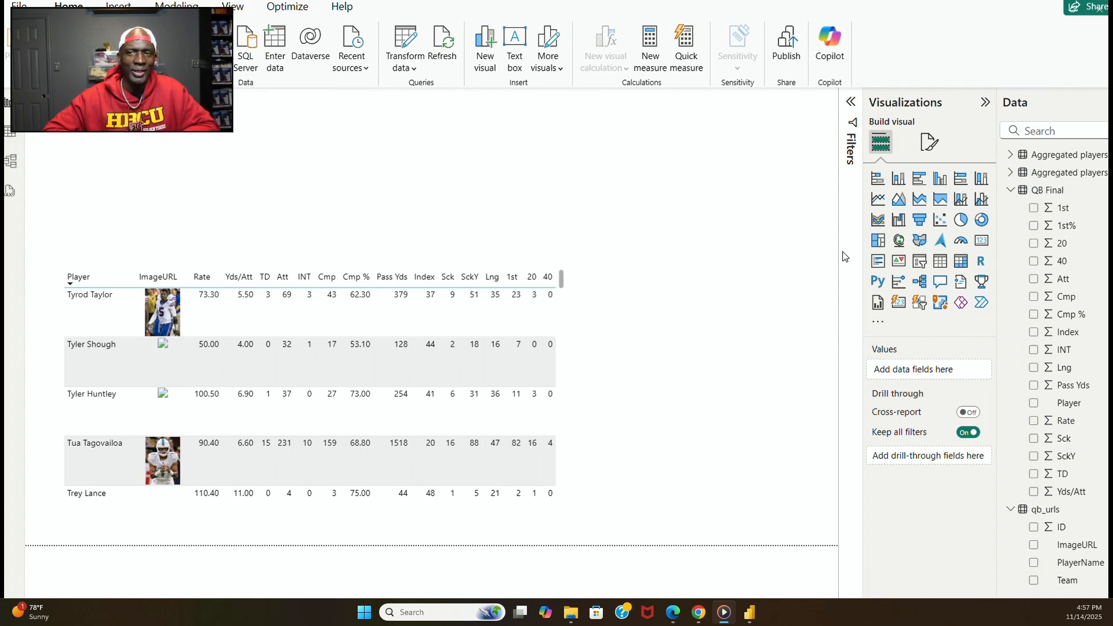
Insert a funnel chart above the image table and shrink it to about half the table's width.
left_click(921, 221)
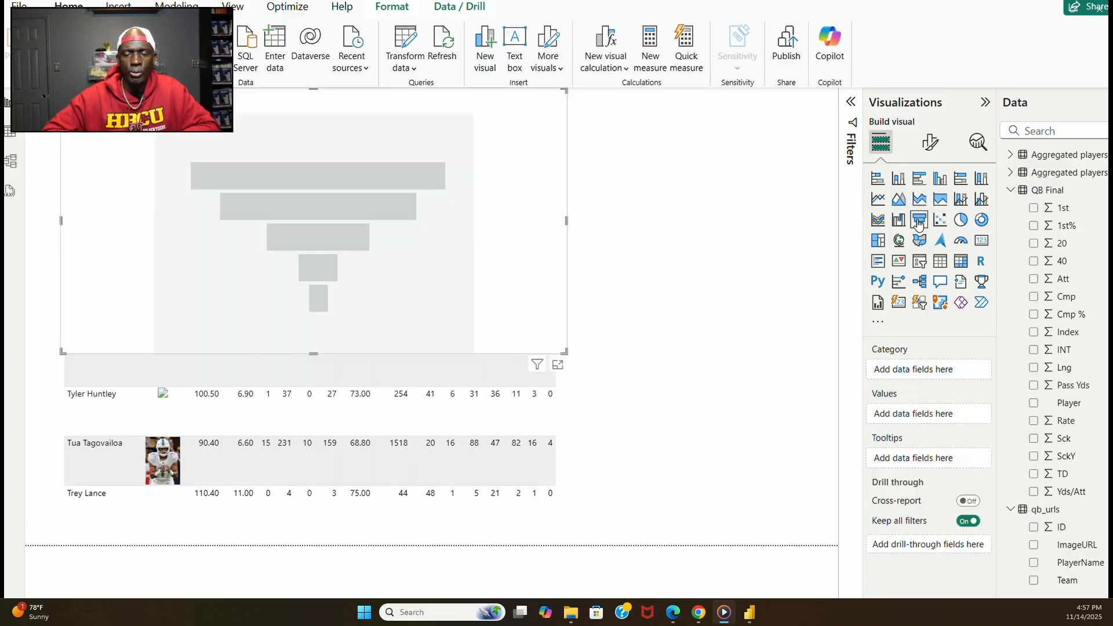
left_click_drag(314, 356, 308, 240)
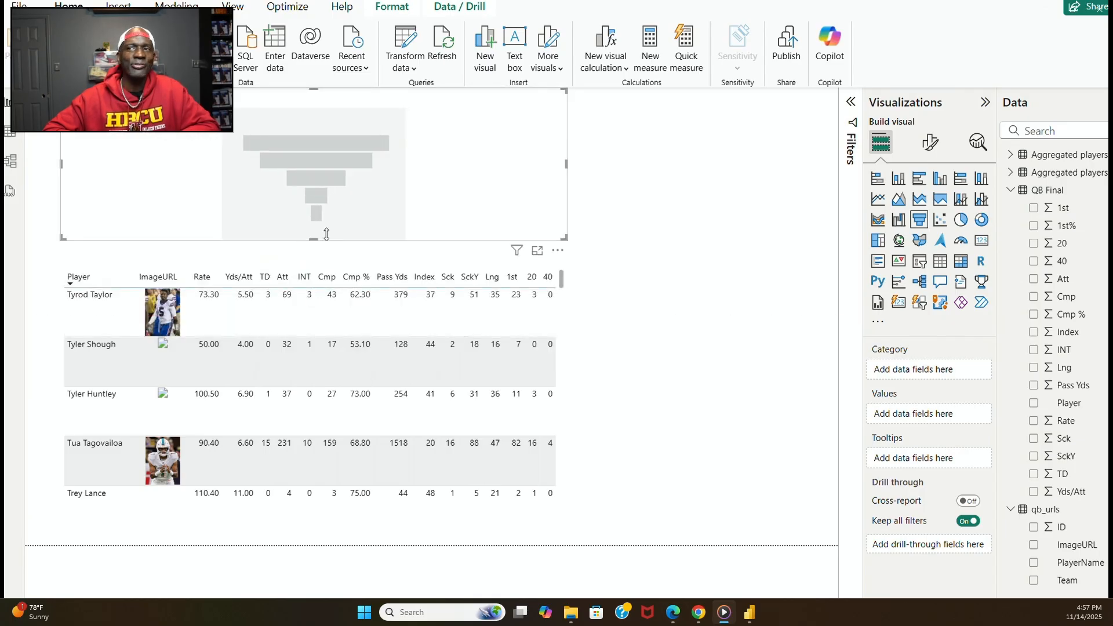
left_click_drag(566, 165, 306, 174)
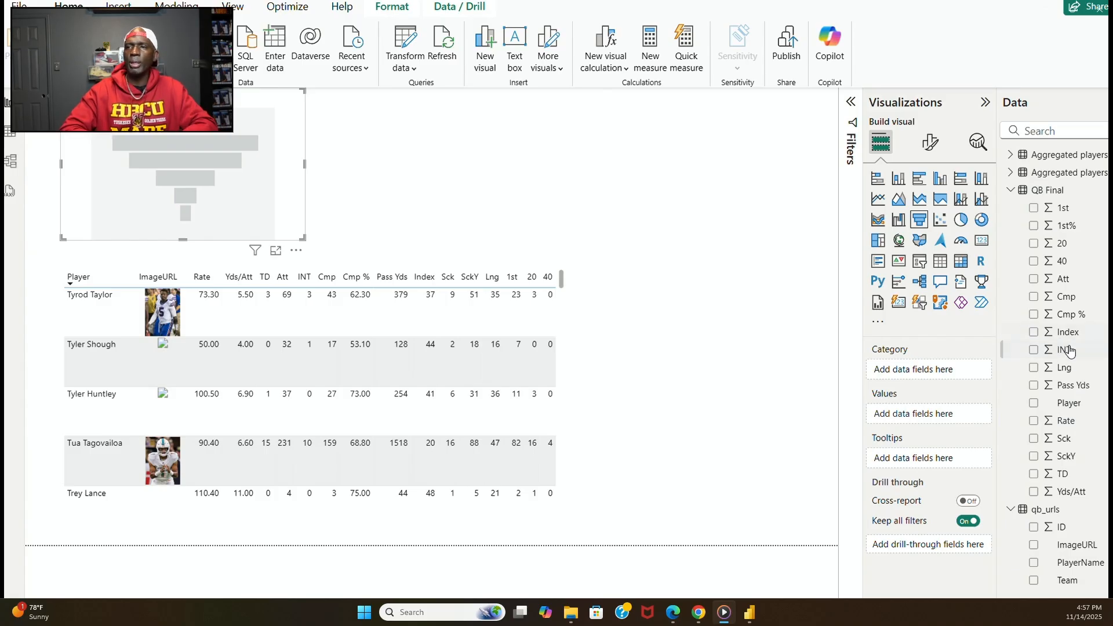
Assign Player as the funnel chart's category and Pass Yds as its values.
left_click_drag(1069, 406, 955, 377)
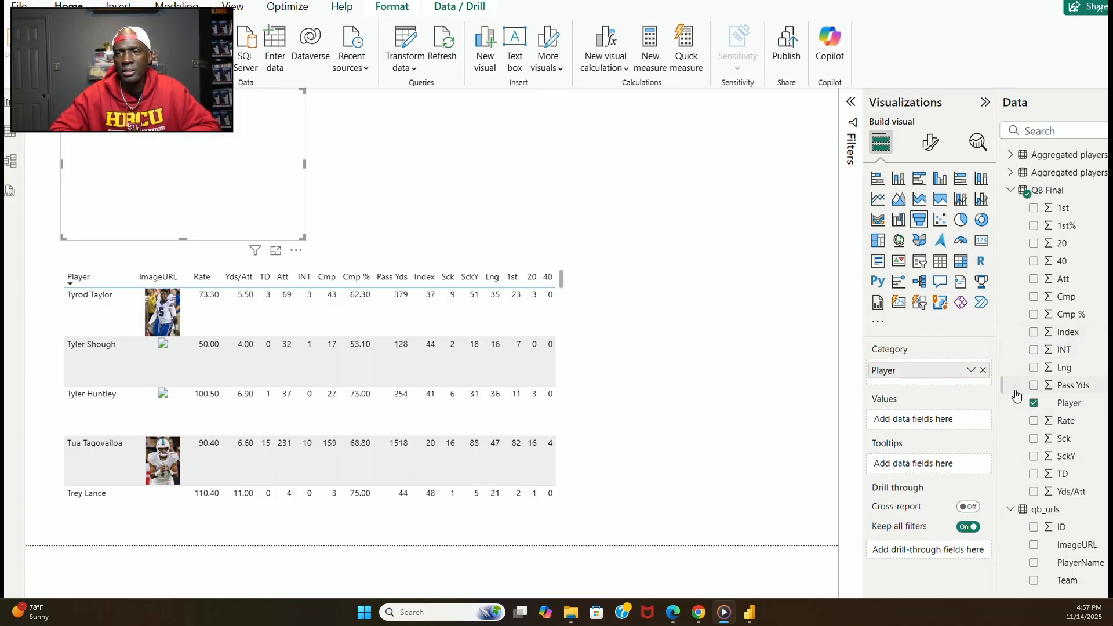
left_click_drag(1068, 385, 951, 422)
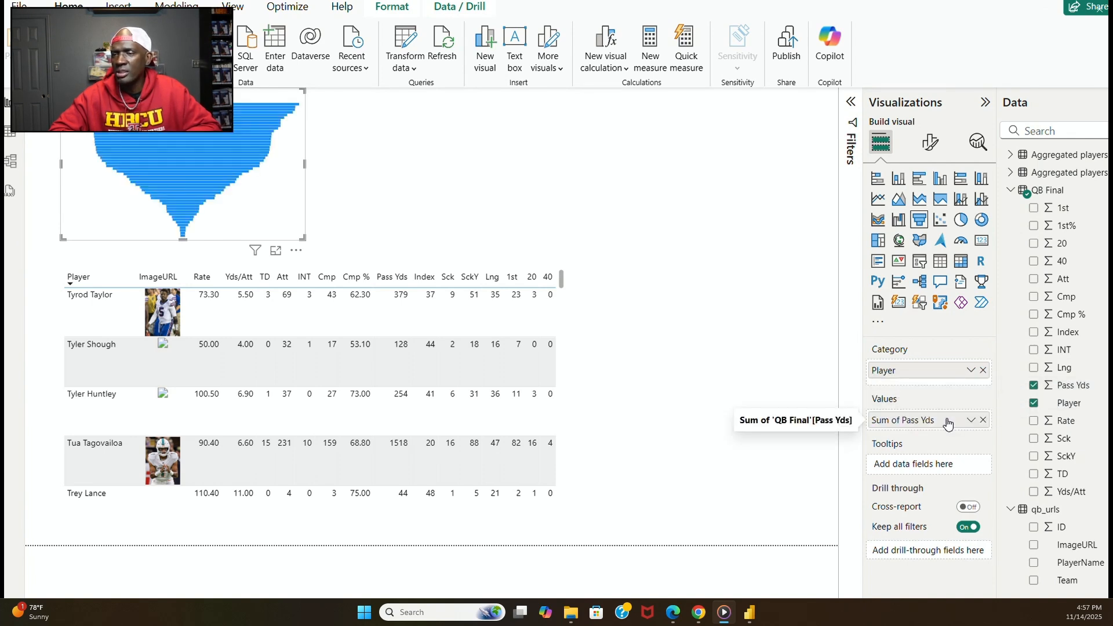
Show the report's filters and examine the options of the funnel chart's Sum of Pass Yds filter.
left_click(851, 102)
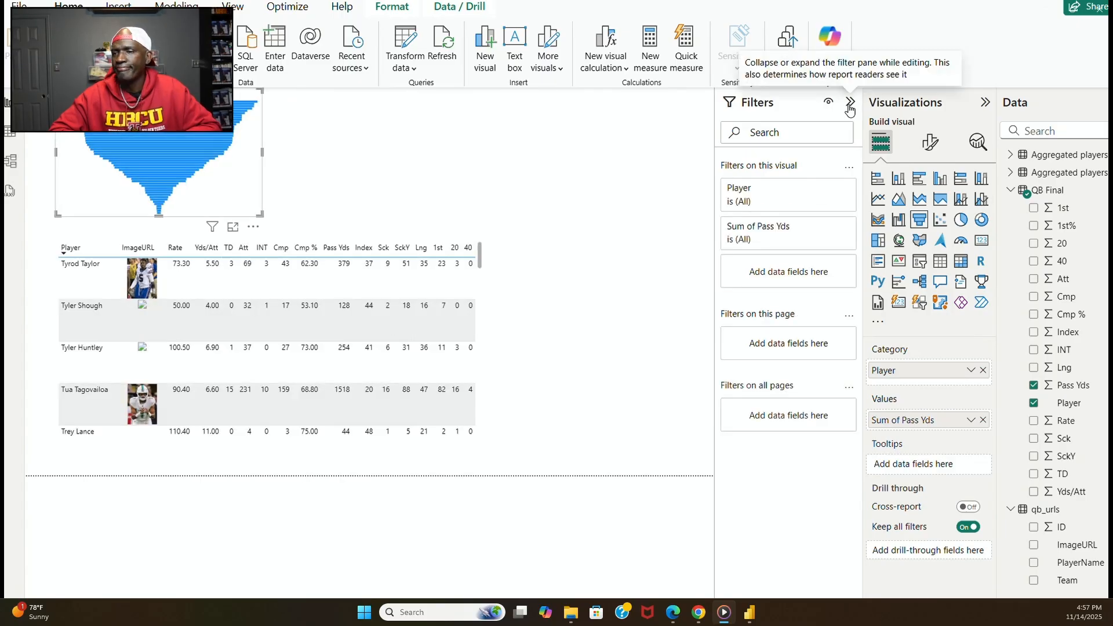
left_click(828, 227)
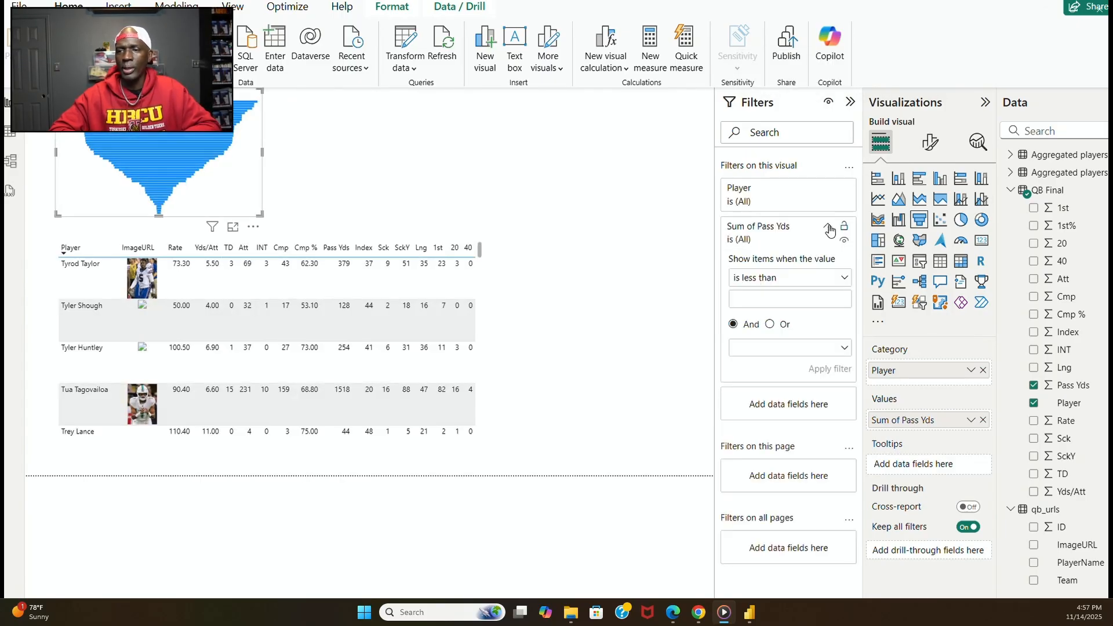
left_click(829, 227)
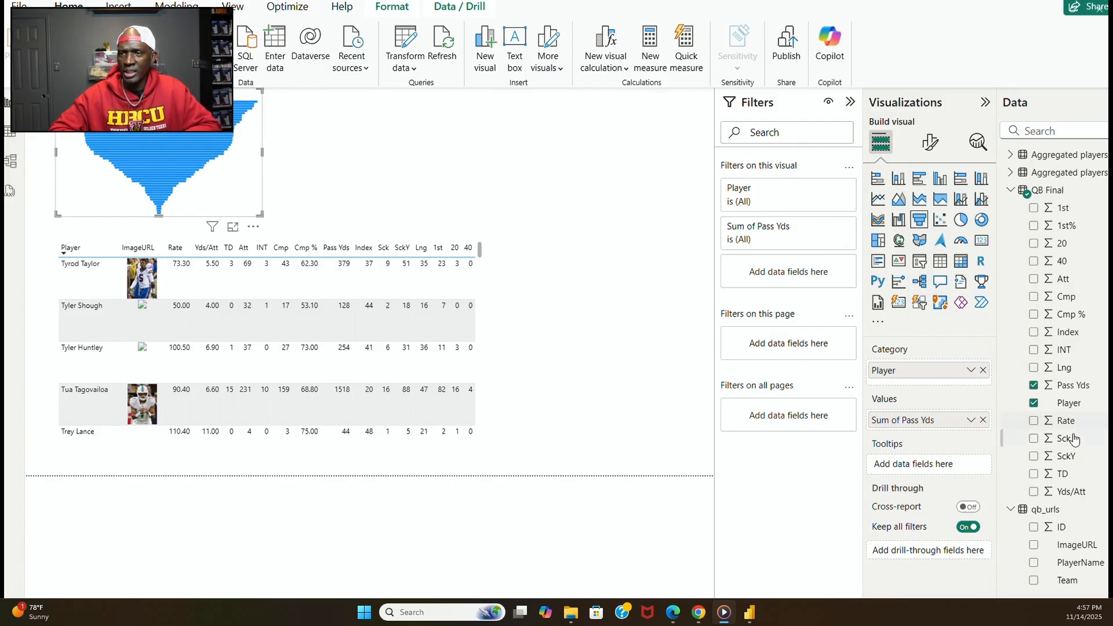
Add Pass Yds as a filter on the funnel chart and check which filter conditions it offers.
left_click_drag(1073, 385, 835, 287)
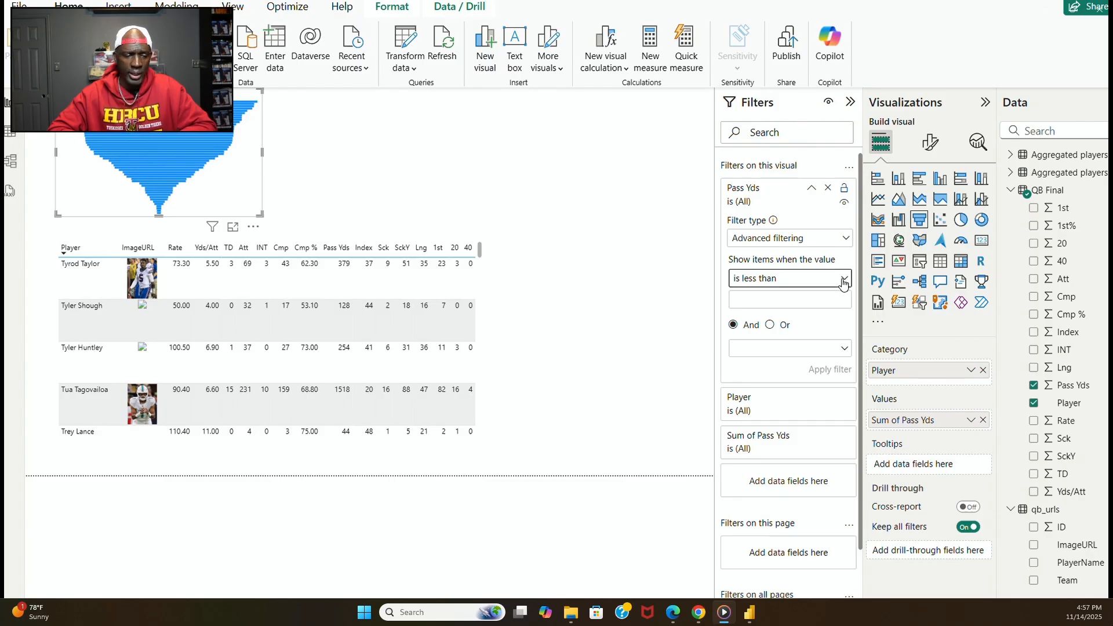
left_click(842, 281)
left_click(843, 280)
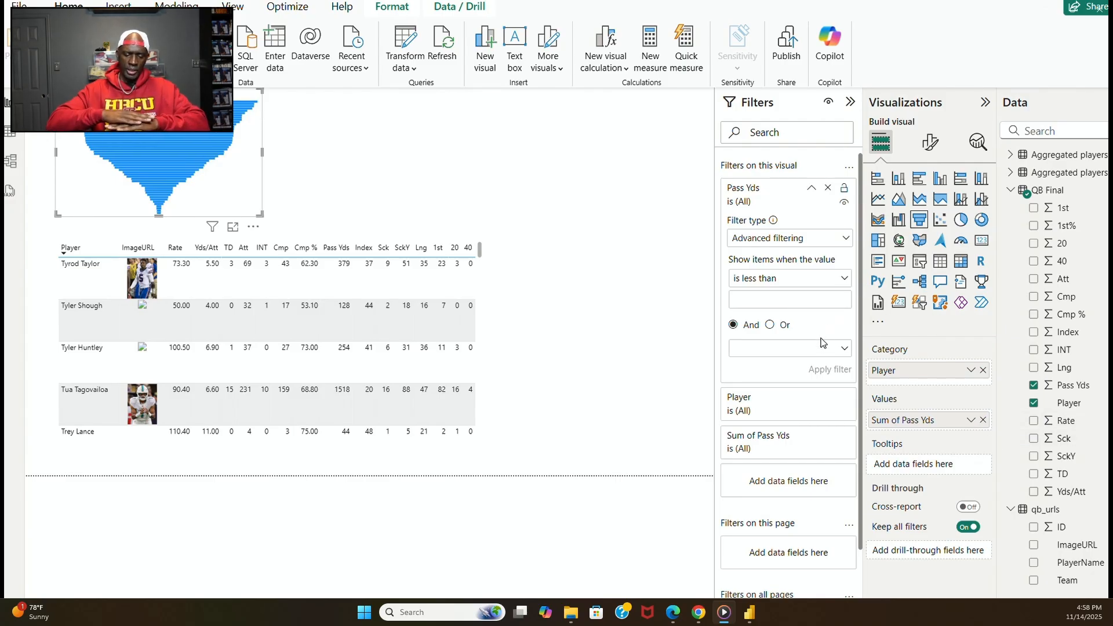
left_click(848, 283)
left_click(844, 290)
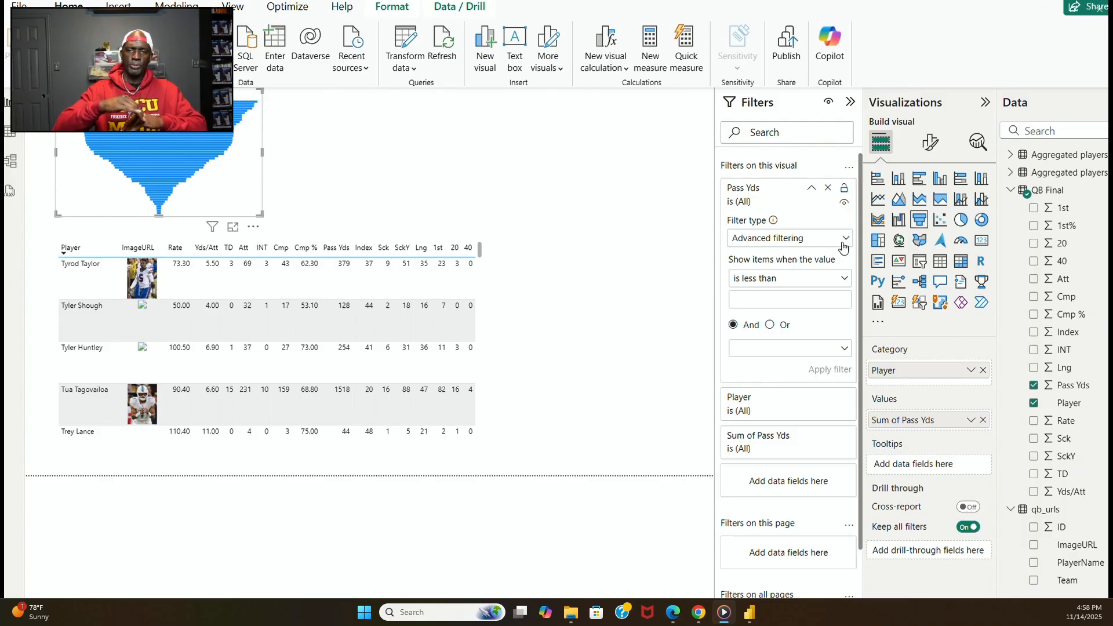
scroll(831, 458, "down", 2)
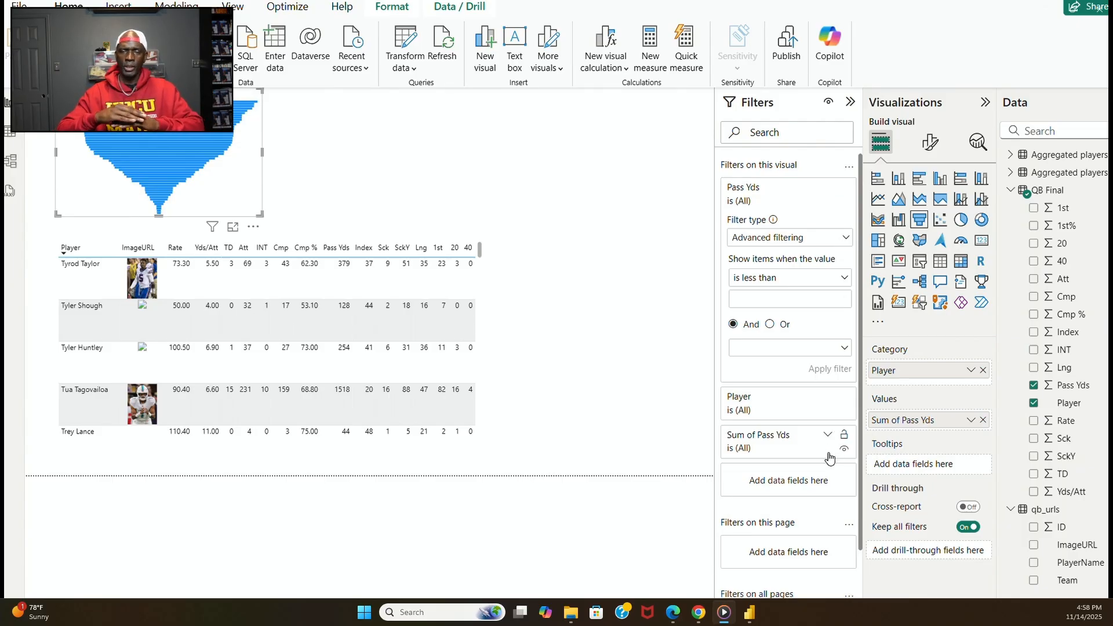
scroll(831, 457, "up", 2)
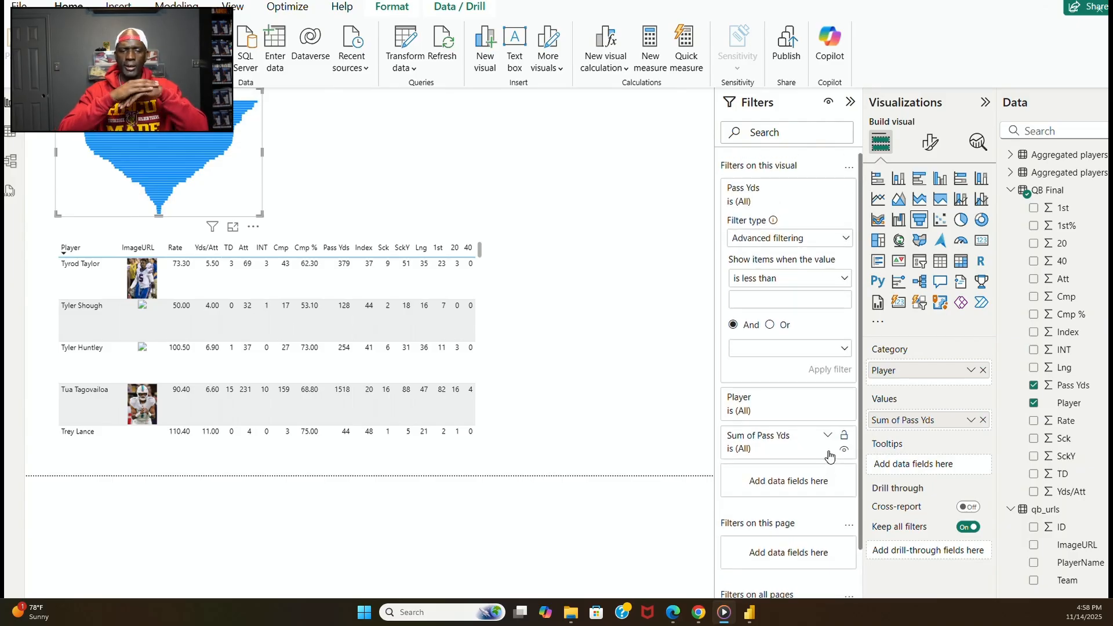
left_click(821, 350)
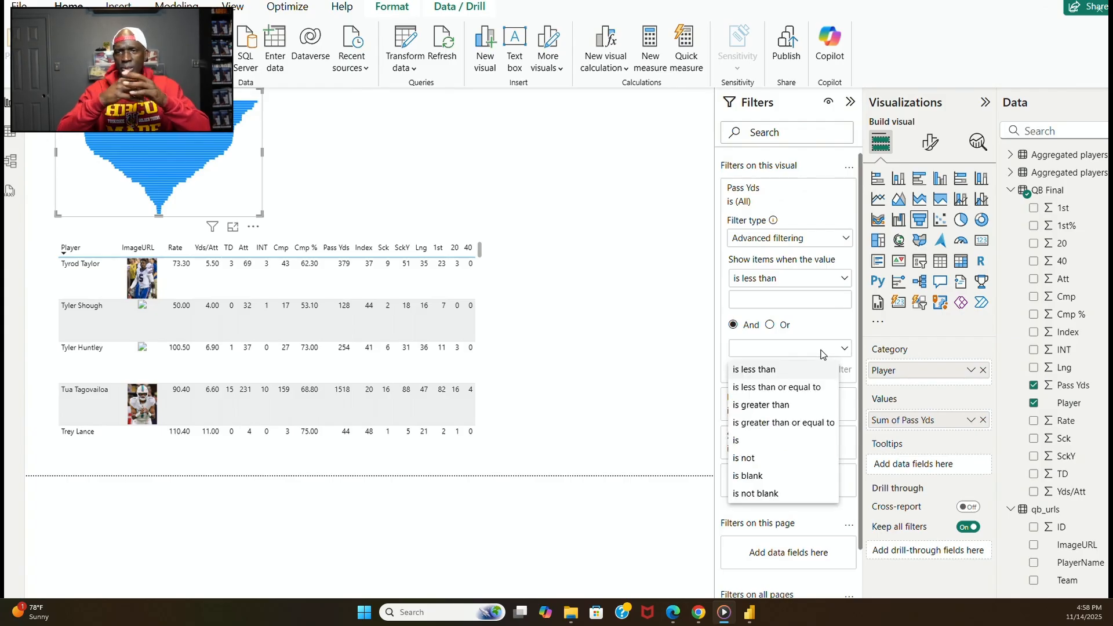
left_click(845, 351)
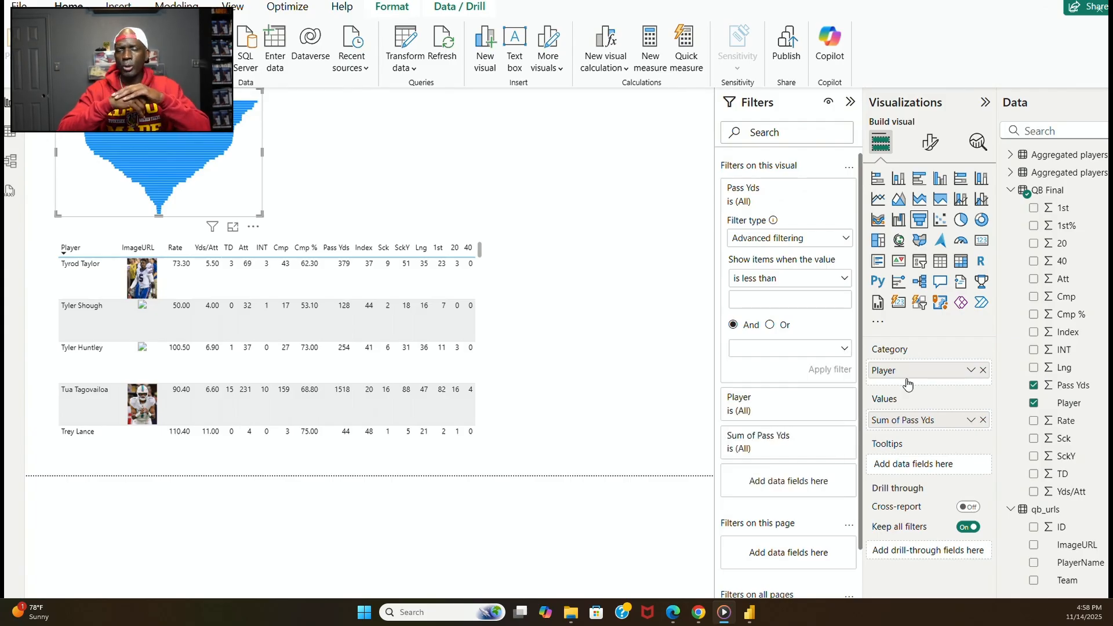
Add a second Pass Yds filter to the funnel chart and check the conditions of the Sum of Pass Yds filter.
left_click_drag(1065, 393, 808, 355)
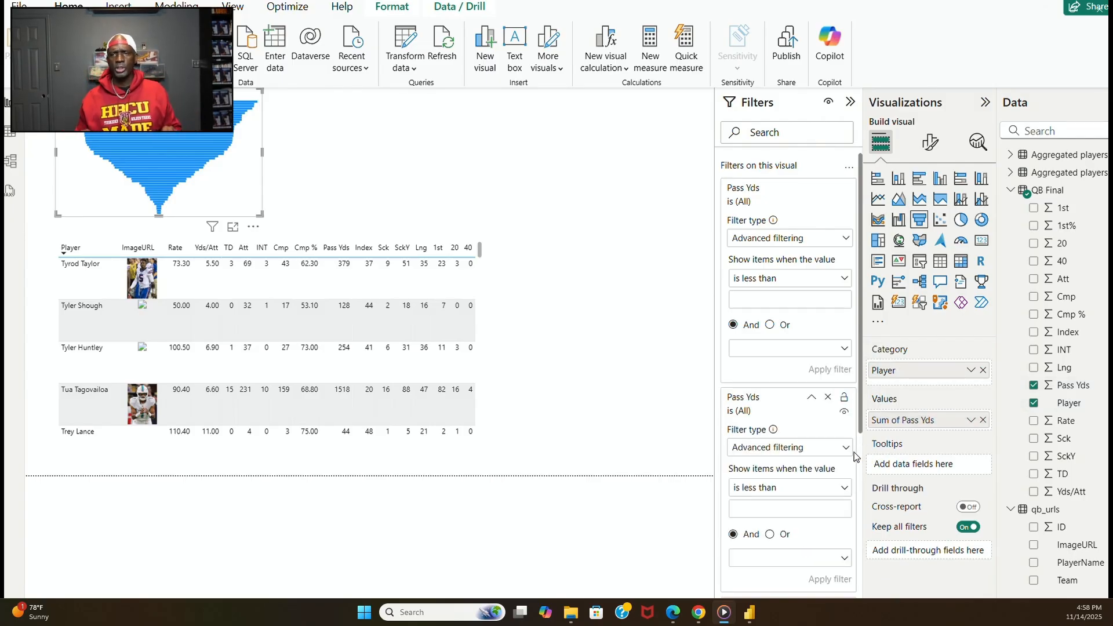
scroll(853, 452, "down", 3)
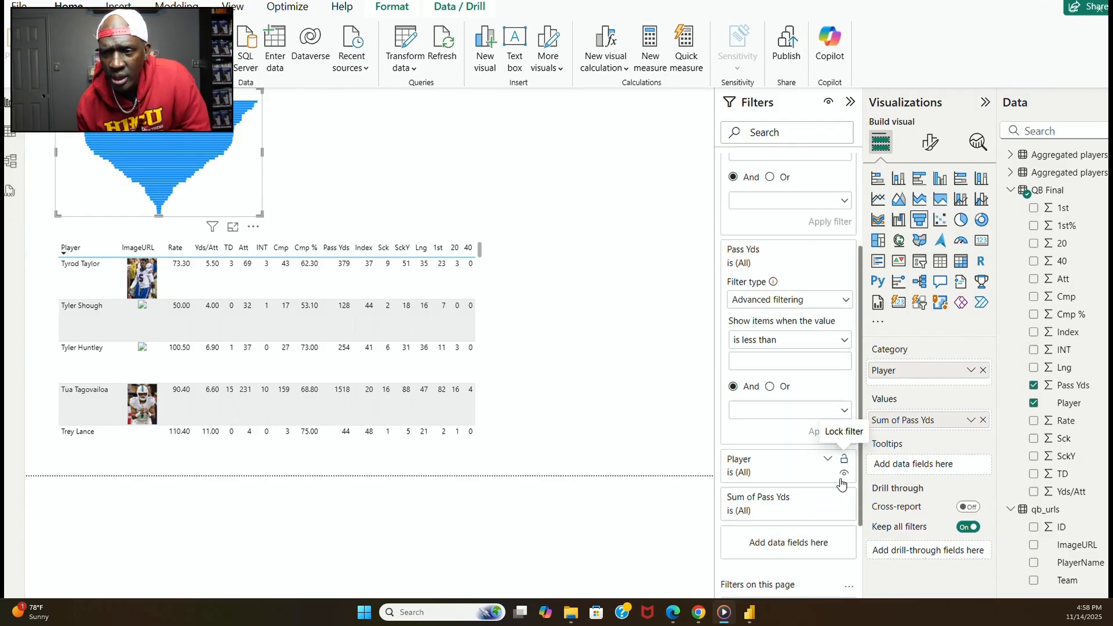
scroll(840, 479, "down", 2)
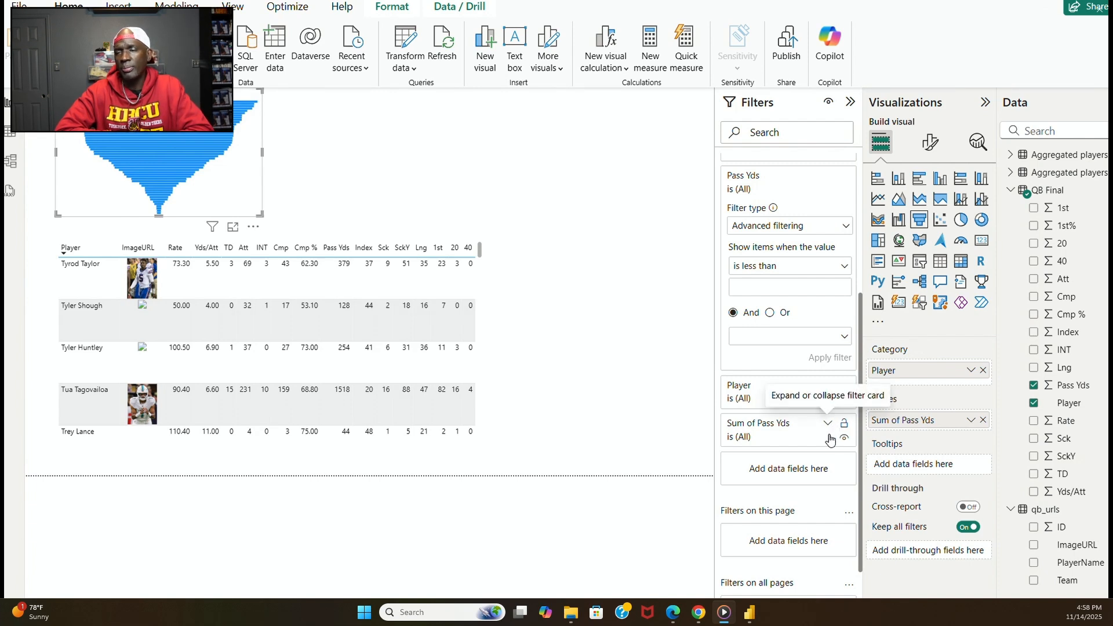
left_click(828, 424)
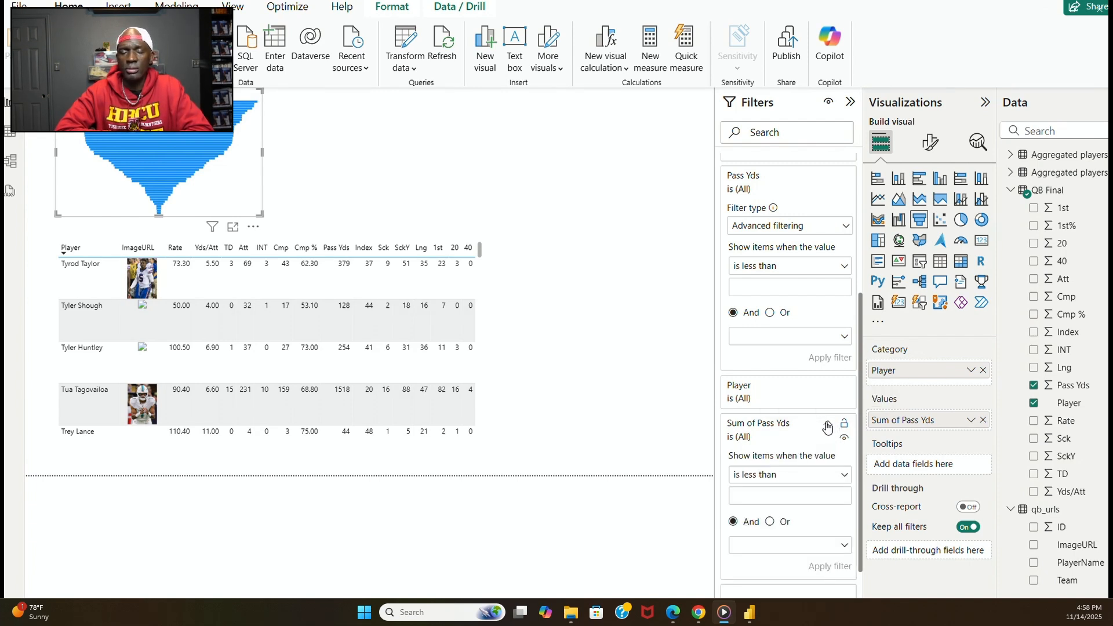
left_click(841, 476)
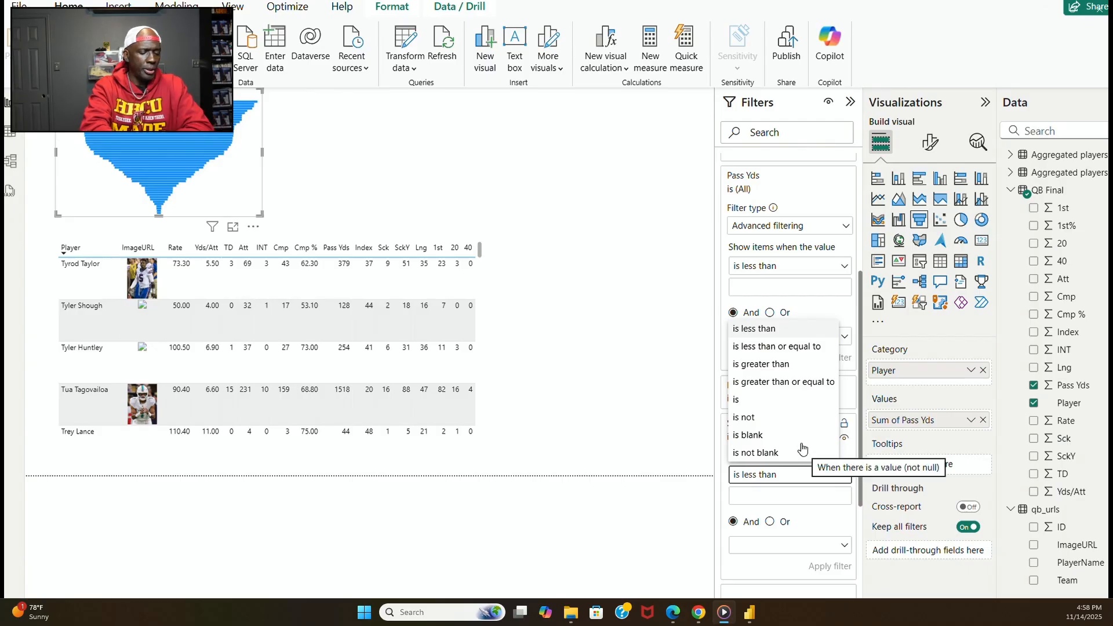
left_click(845, 498)
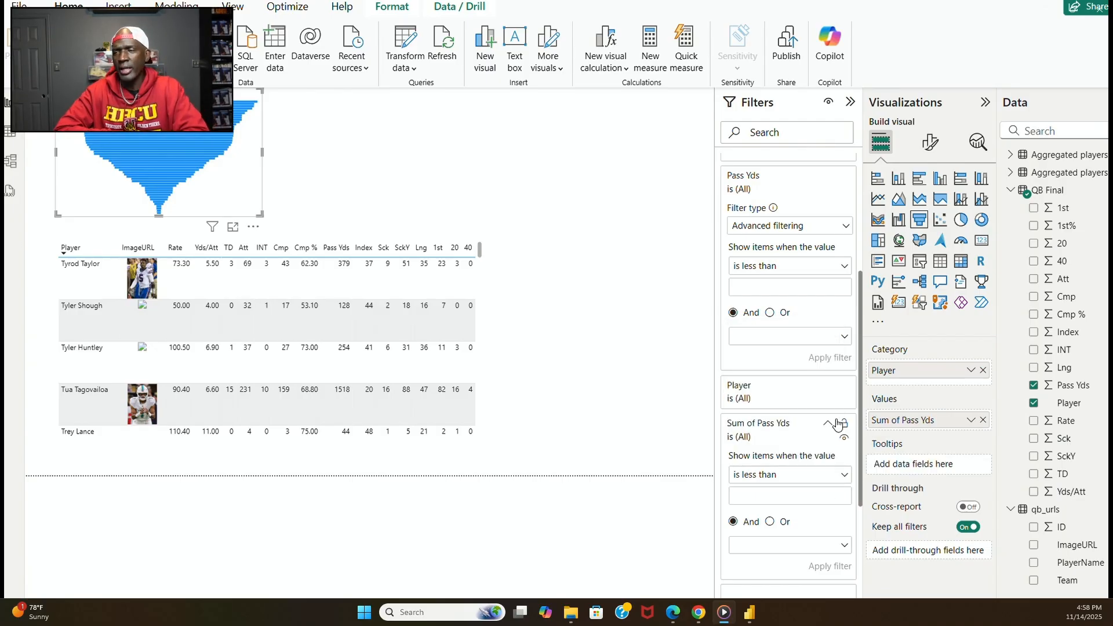
Remove the duplicate Pass Yds filter from the funnel chart and reorder the Player filter ahead of the remaining one.
scroll(824, 377, "up", 2)
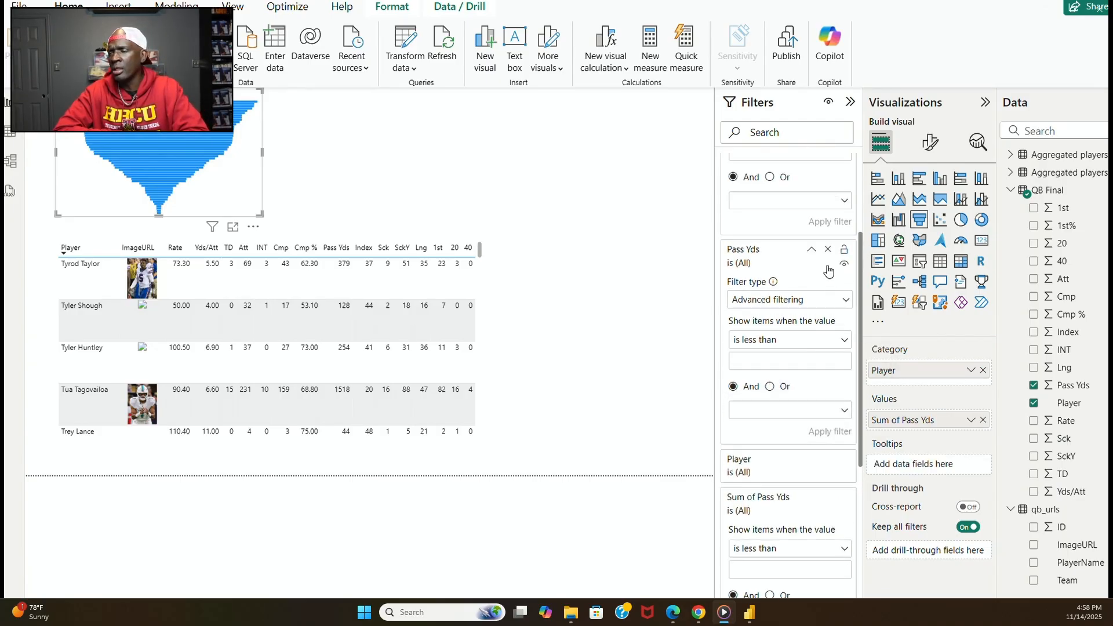
left_click(828, 250)
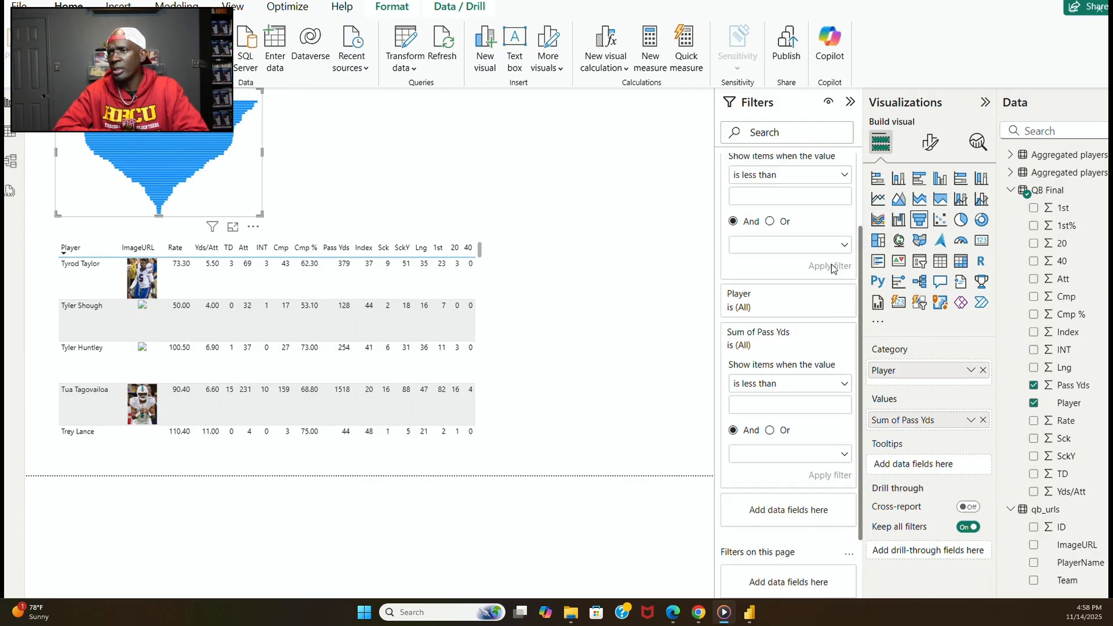
scroll(832, 268, "up", 1)
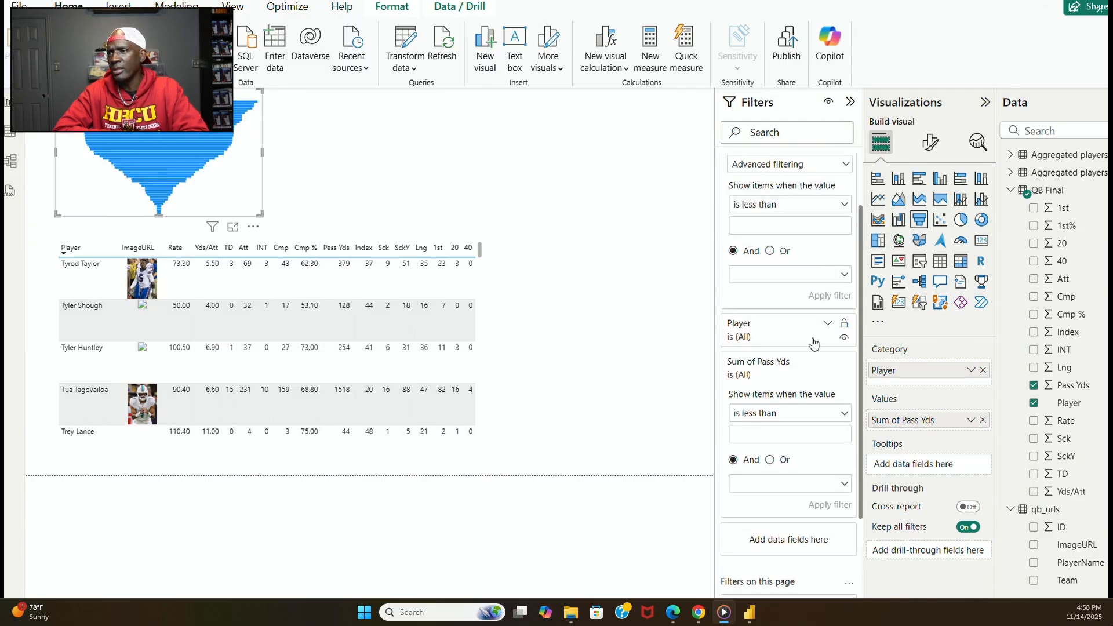
scroll(813, 342, "up", 2)
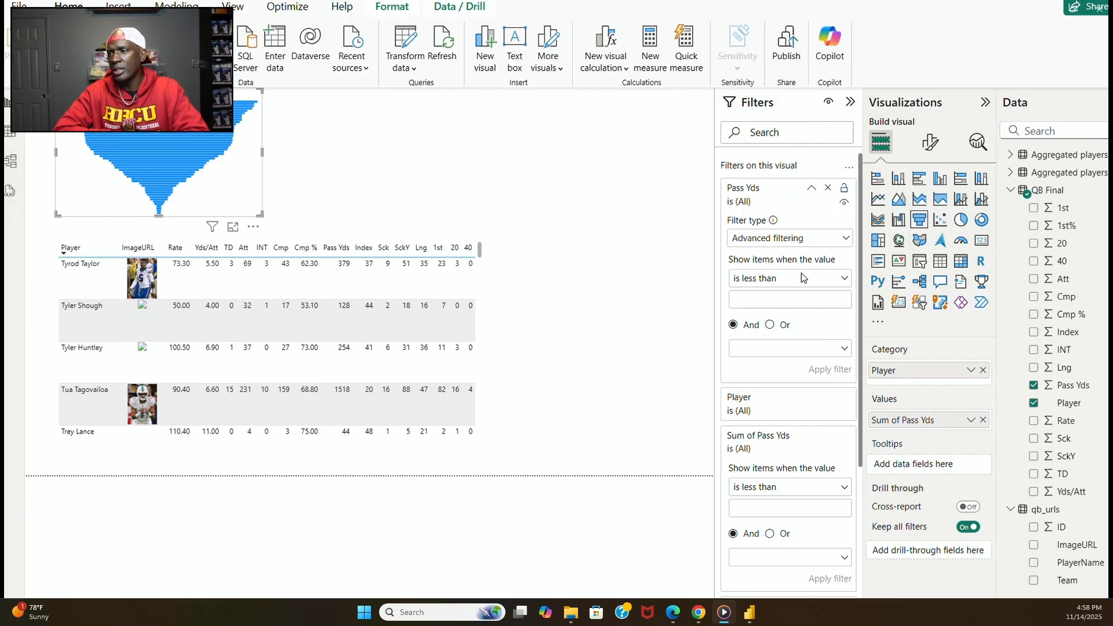
left_click_drag(798, 397, 794, 194)
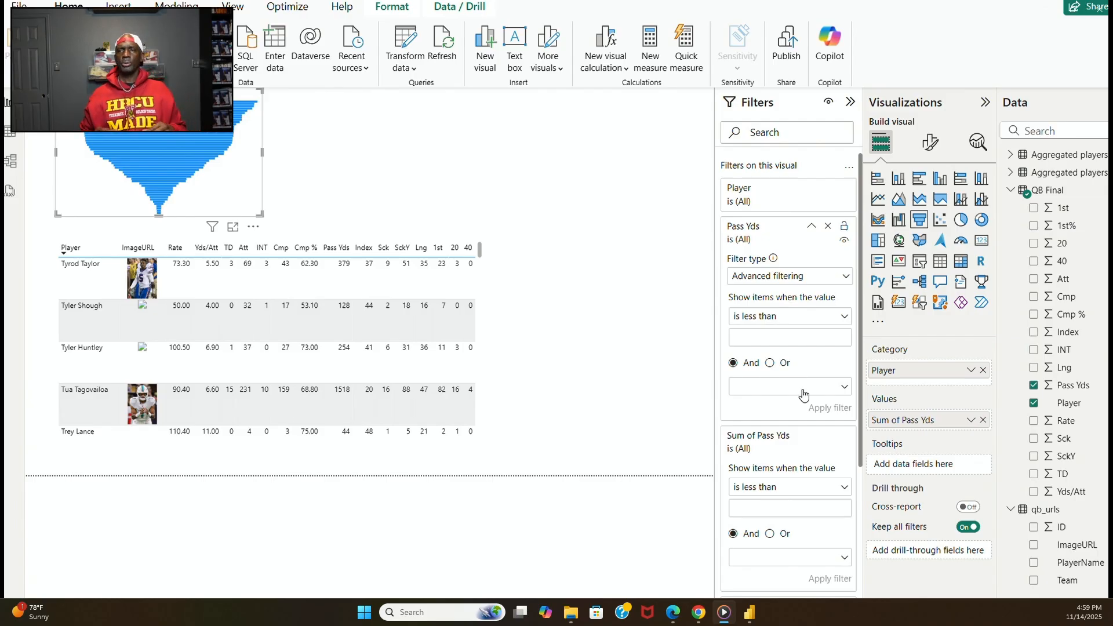
Remove the remaining Pass Yds filter from the funnel chart and check the aggregation options of its Pass Yds value.
scroll(811, 406, "down", 3)
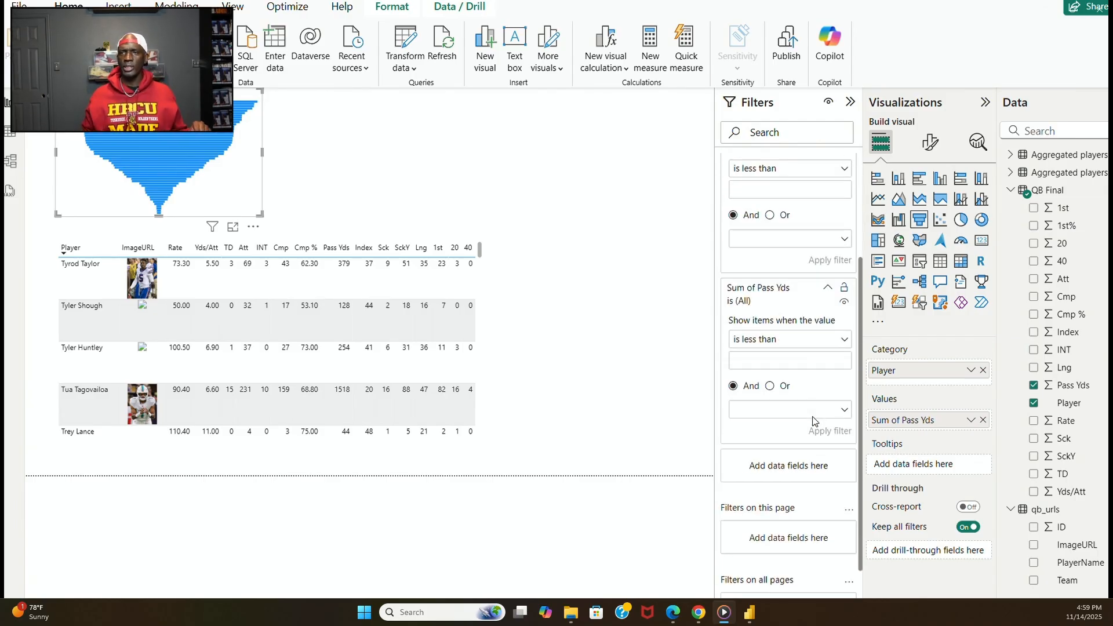
left_click(828, 293)
scroll(827, 296, "up", 1)
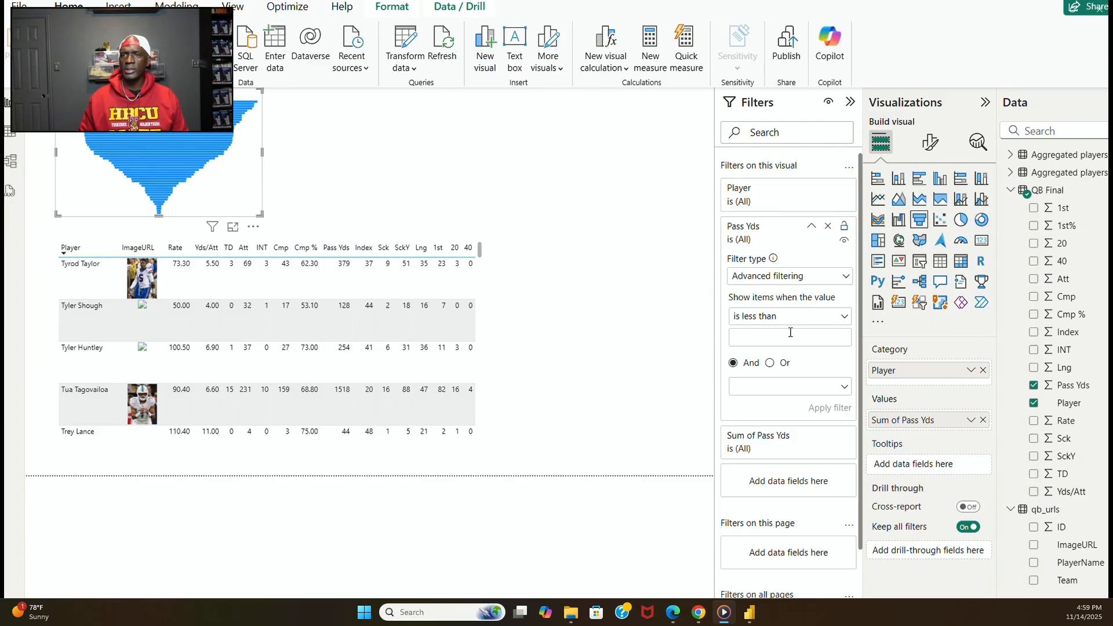
left_click(828, 226)
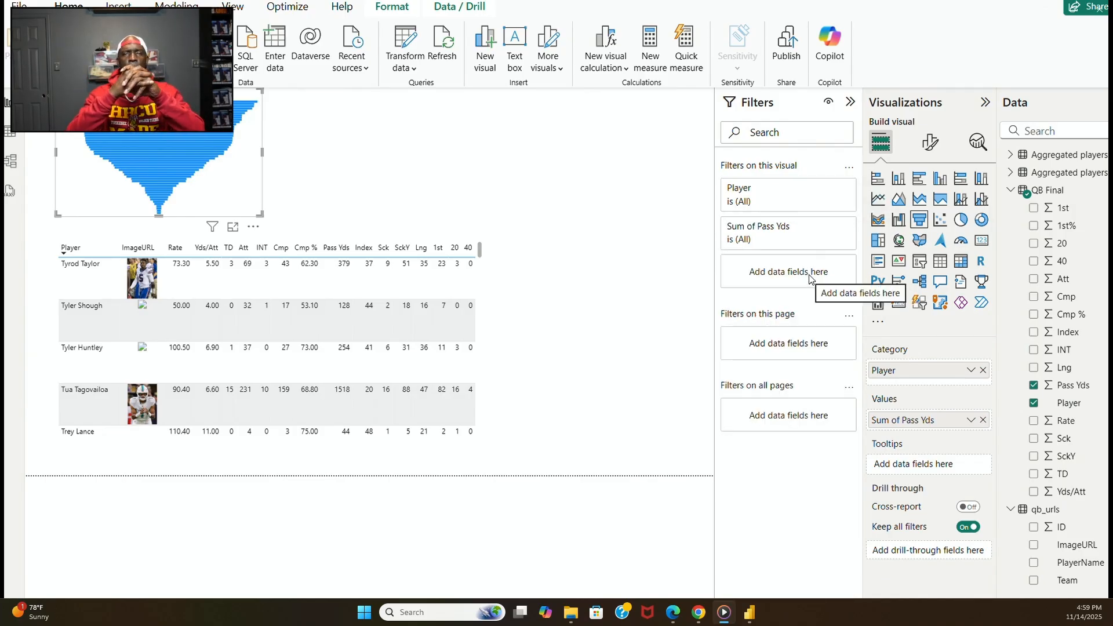
left_click(971, 422)
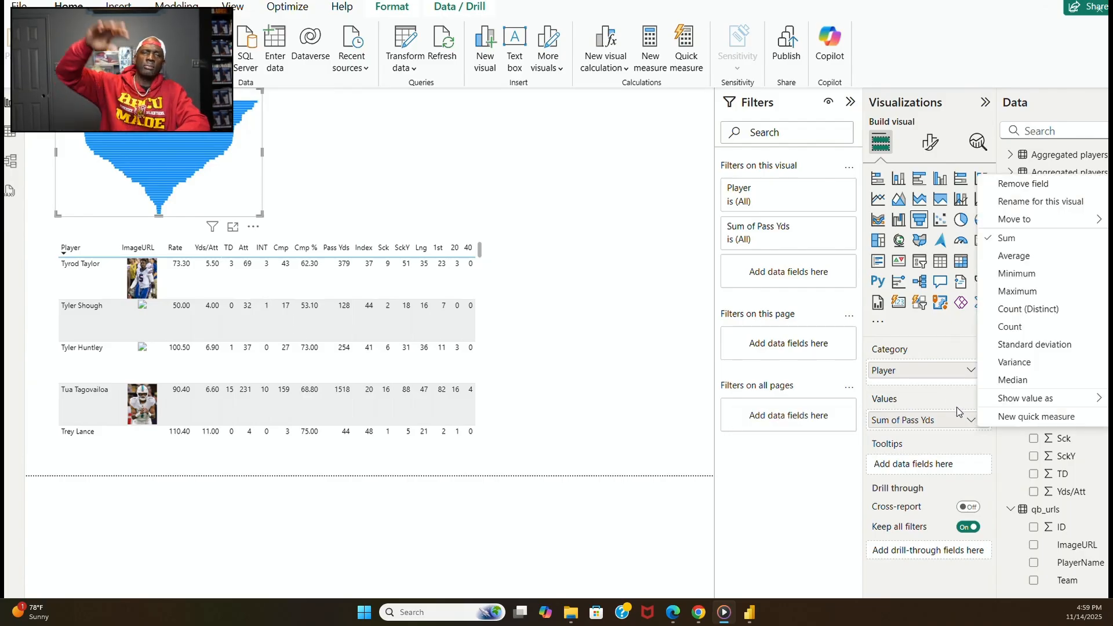
left_click(779, 277)
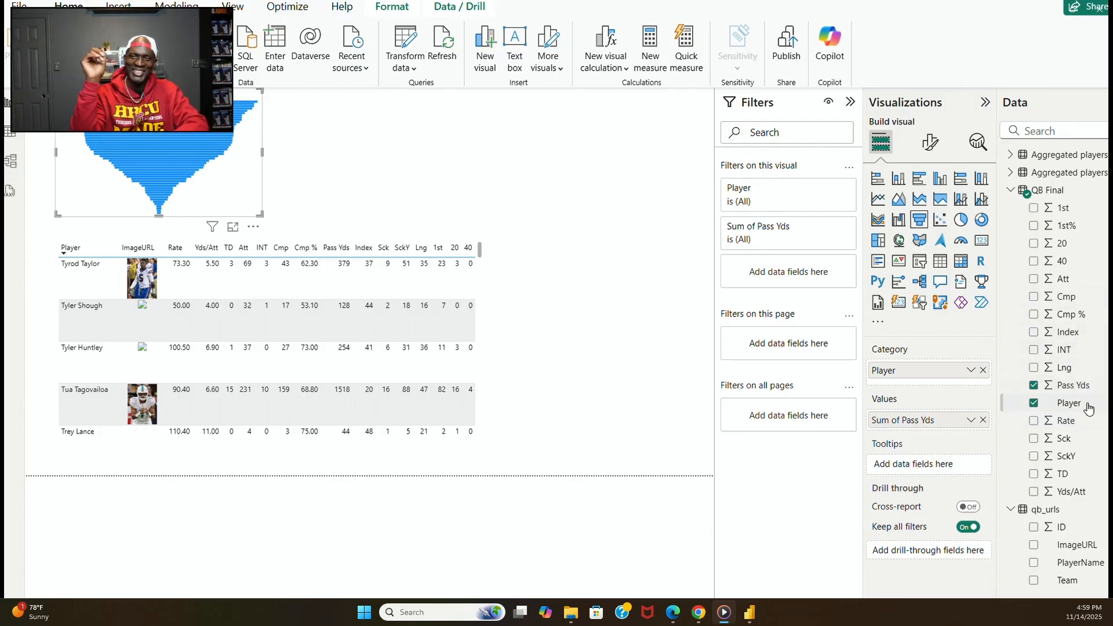
Apply a Top N filter on Player to the funnel chart, showing the top 15 by Sum of Pass Yds.
left_click_drag(1077, 405, 831, 284)
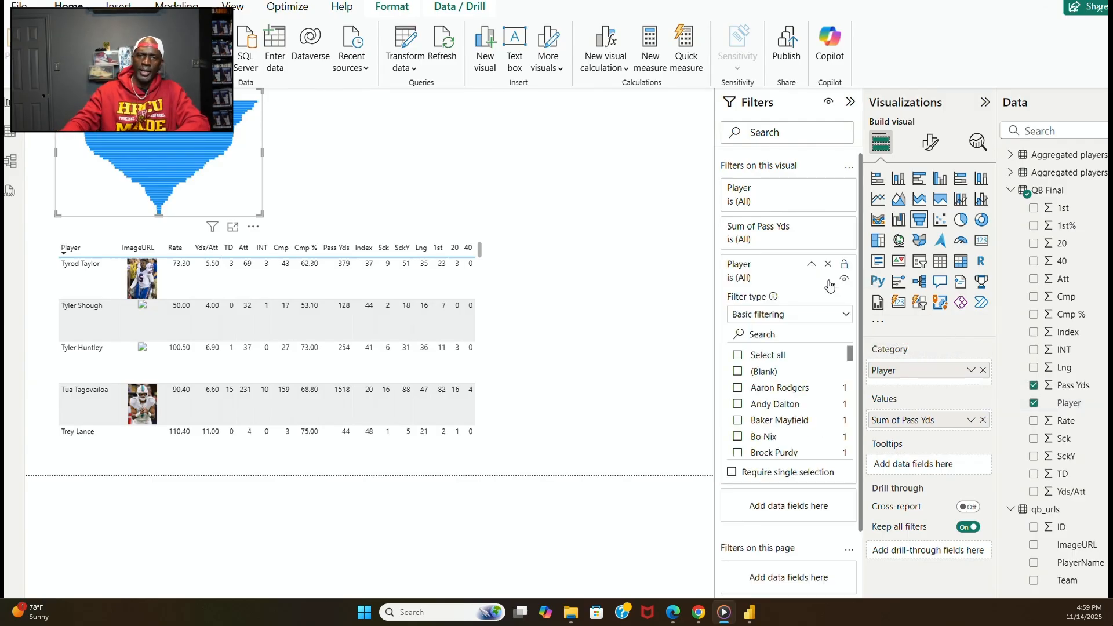
left_click(844, 319)
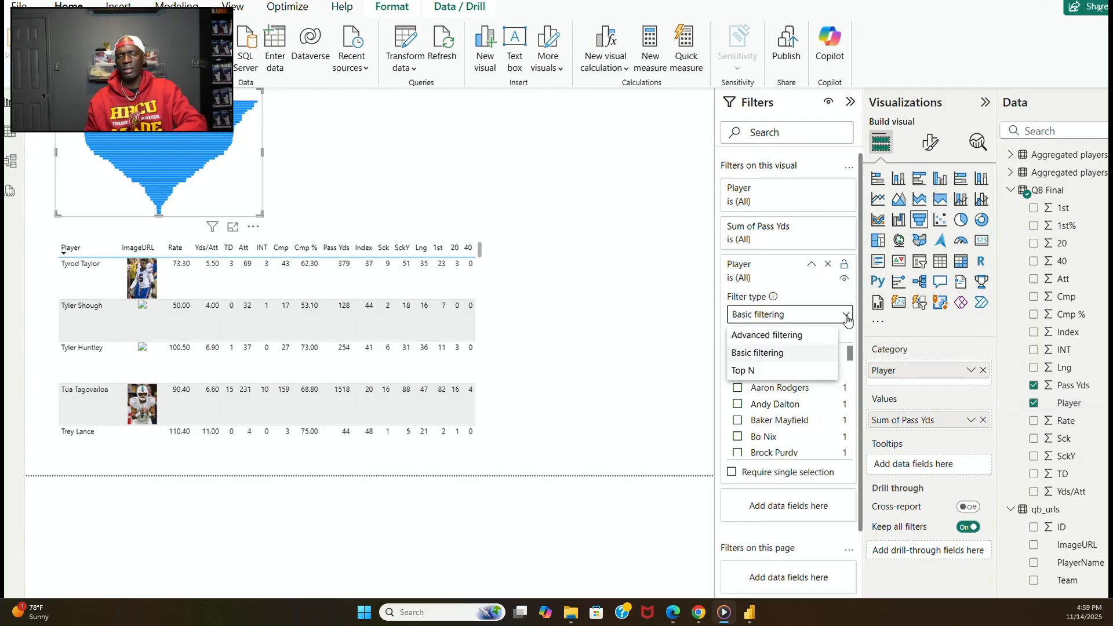
left_click(792, 370)
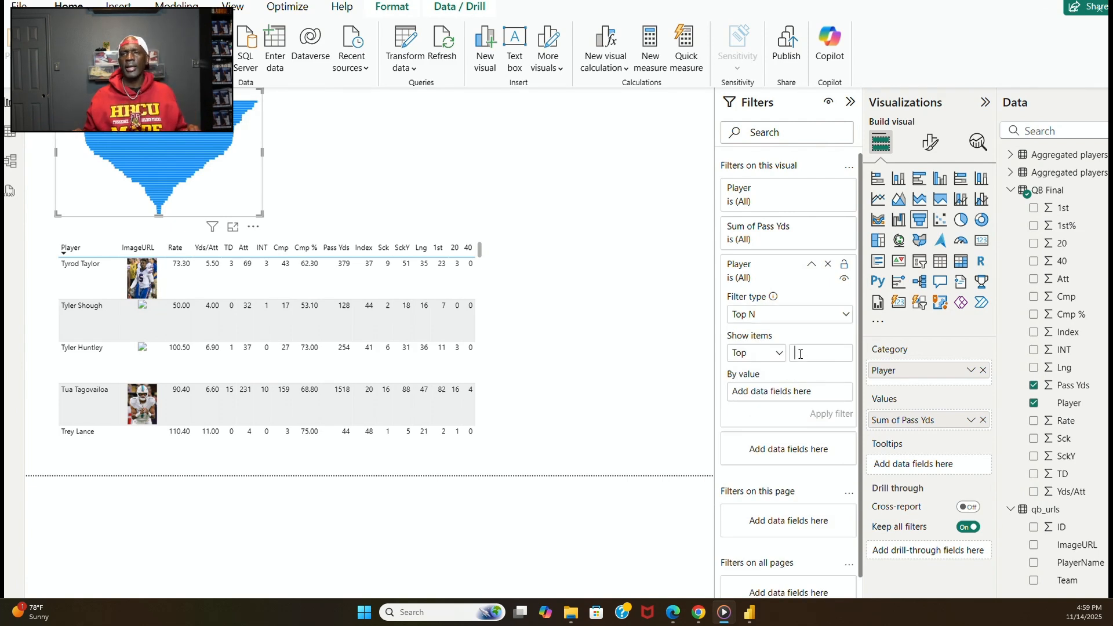
type("15")
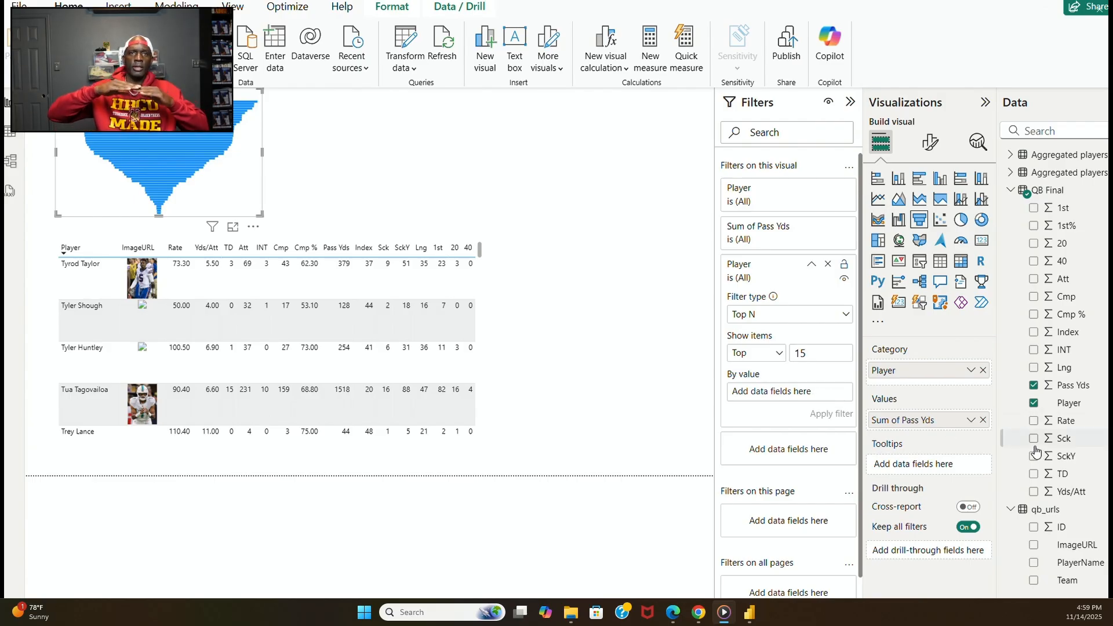
left_click_drag(1070, 385, 795, 399)
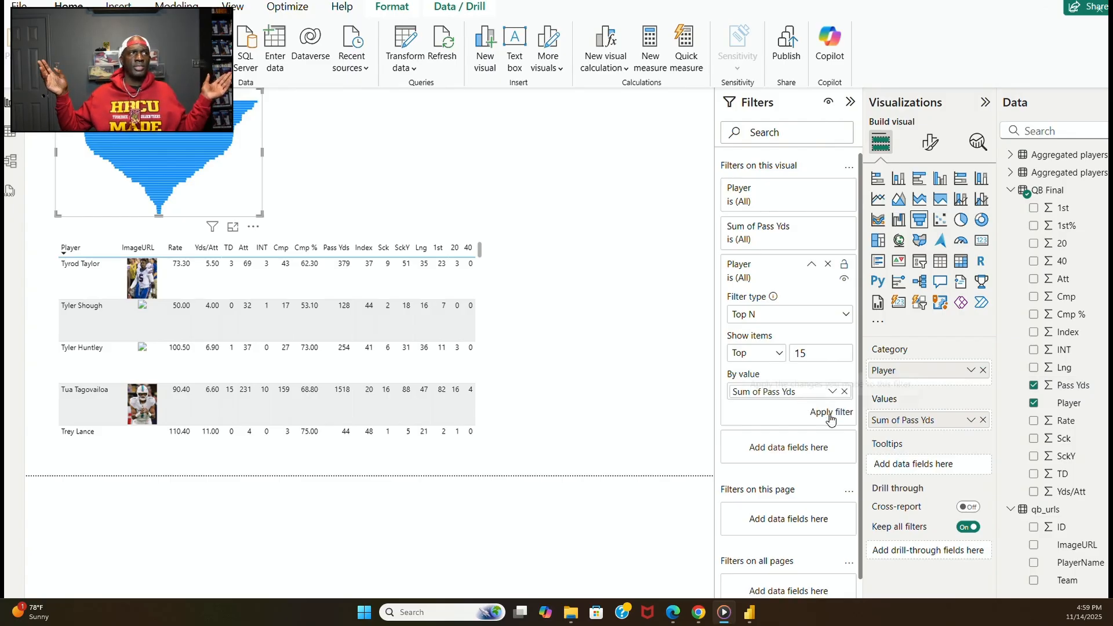
left_click(830, 412)
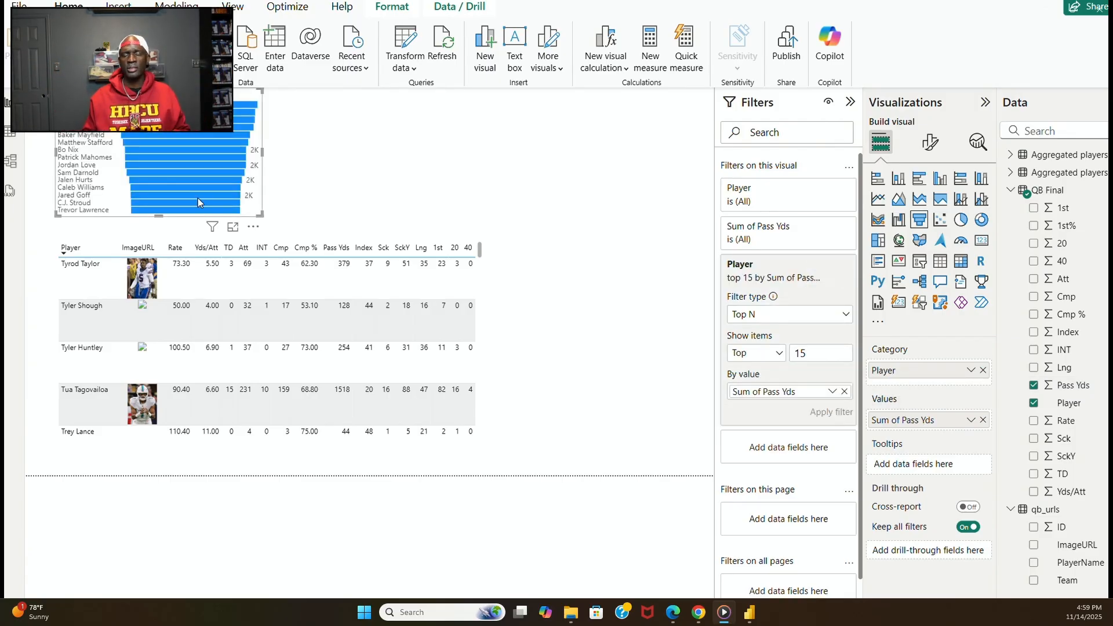
Move the funnel chart to the page's upper-right corner, clear of the table, and nudge the table slightly down and left.
left_click_drag(246, 219, 672, 257)
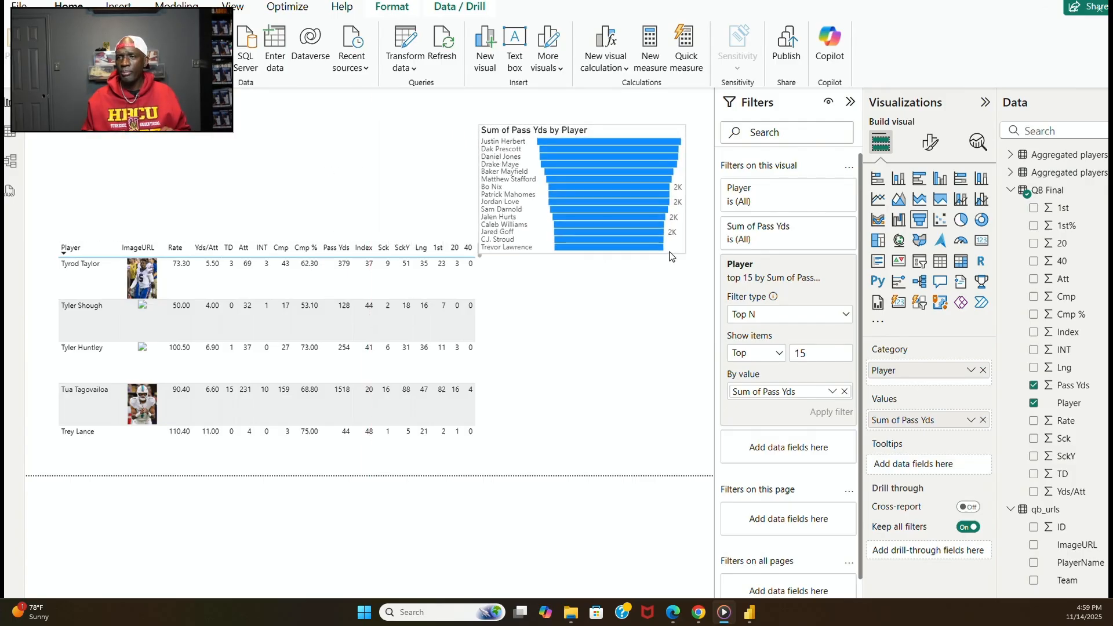
left_click(497, 277)
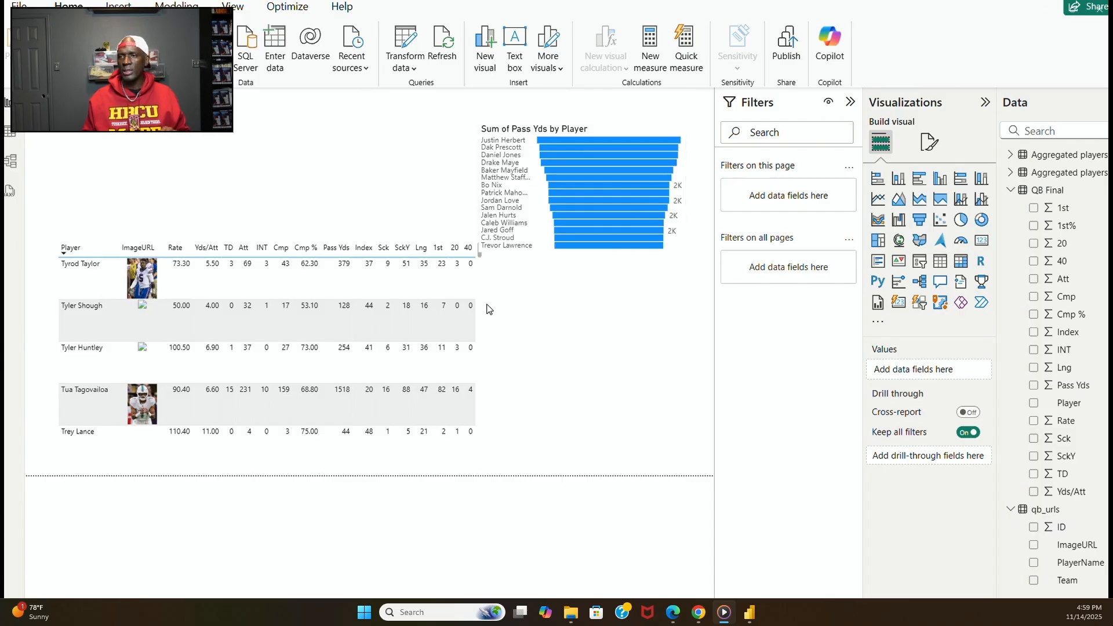
left_click(411, 239)
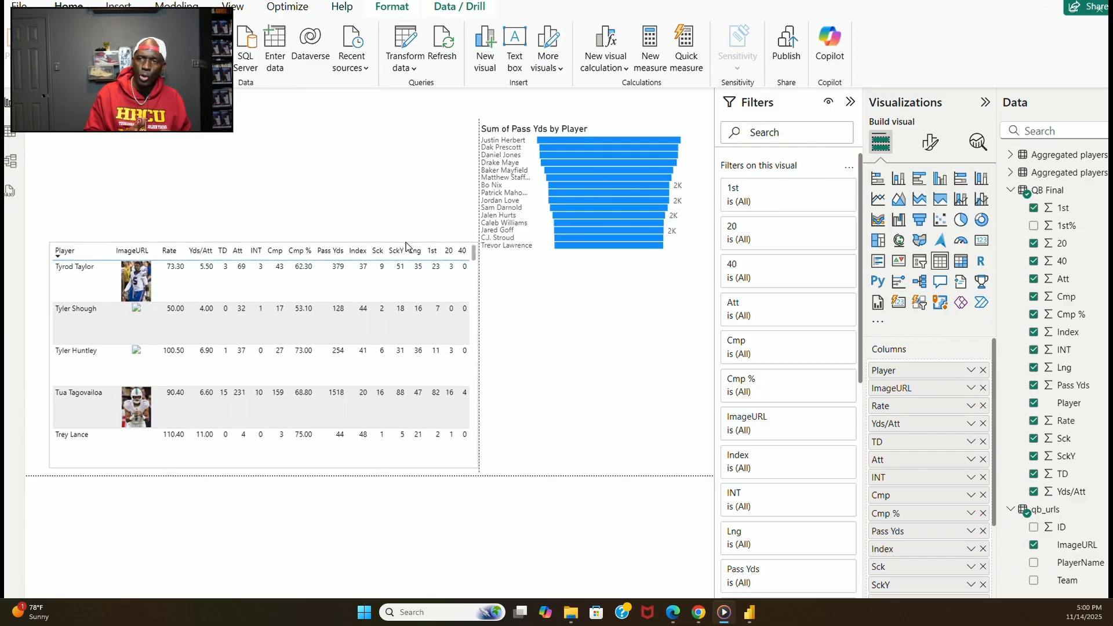
left_click(592, 286)
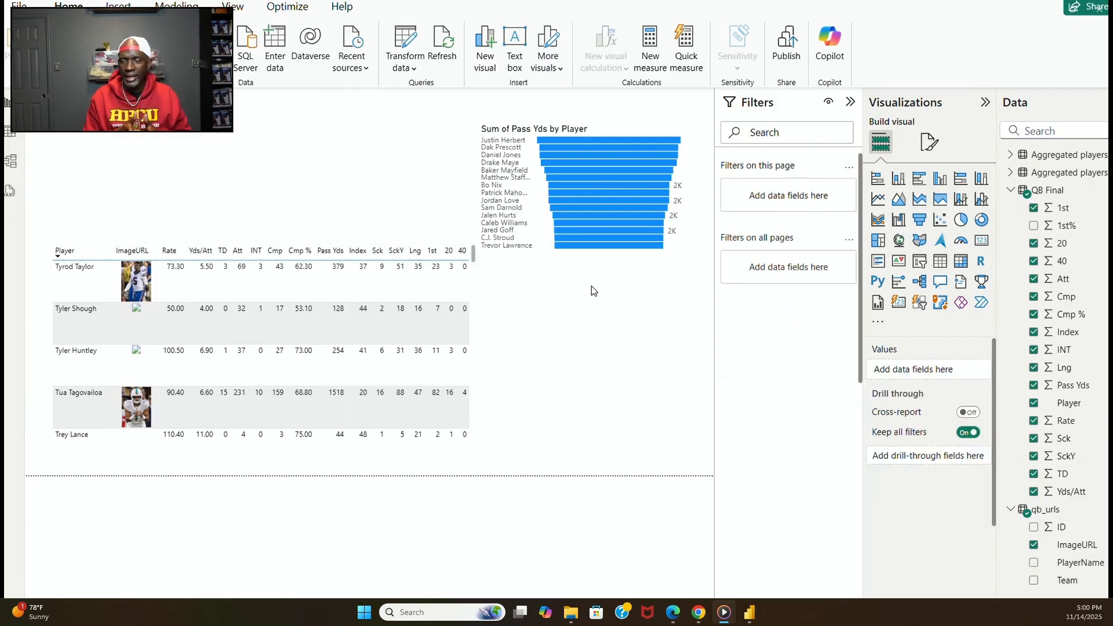
left_click(639, 255)
left_click_drag(640, 257, 655, 246)
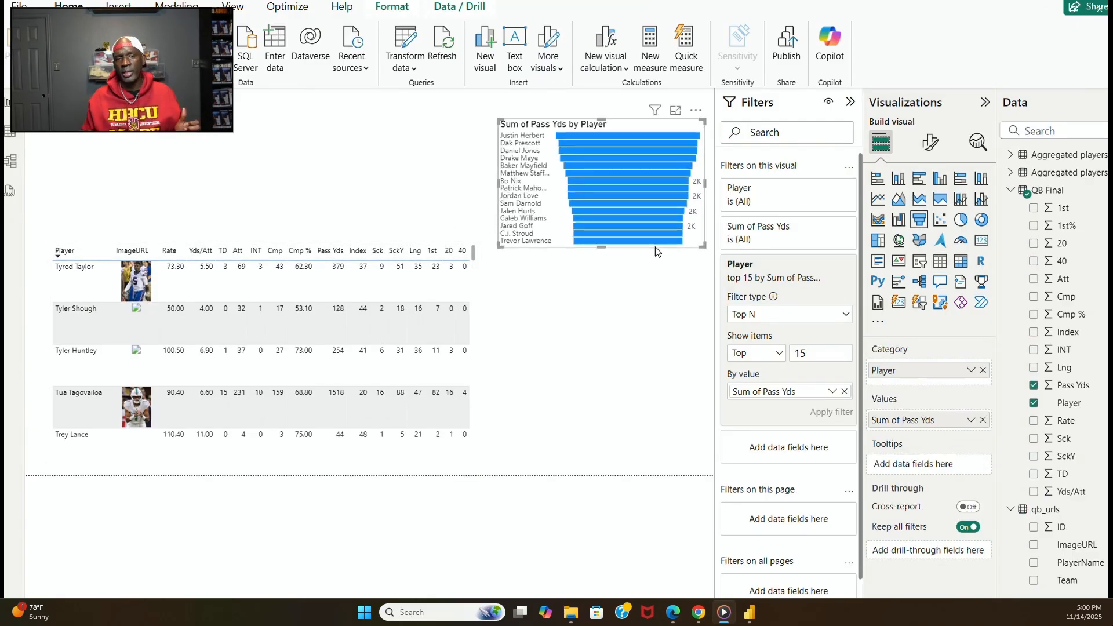
left_click(642, 295)
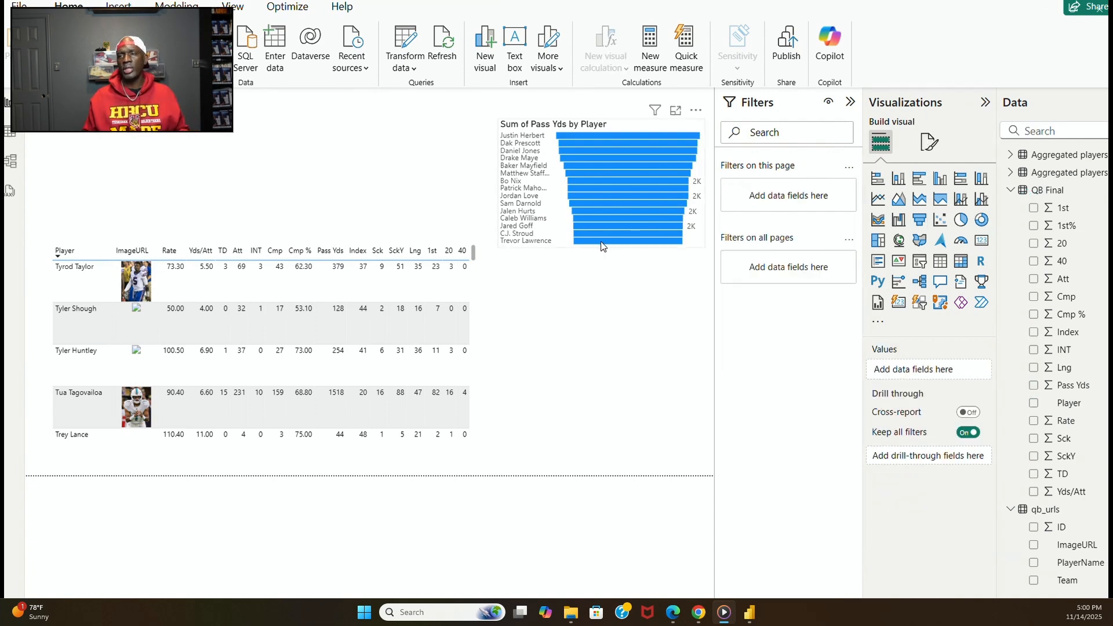
mouse_move(601, 244)
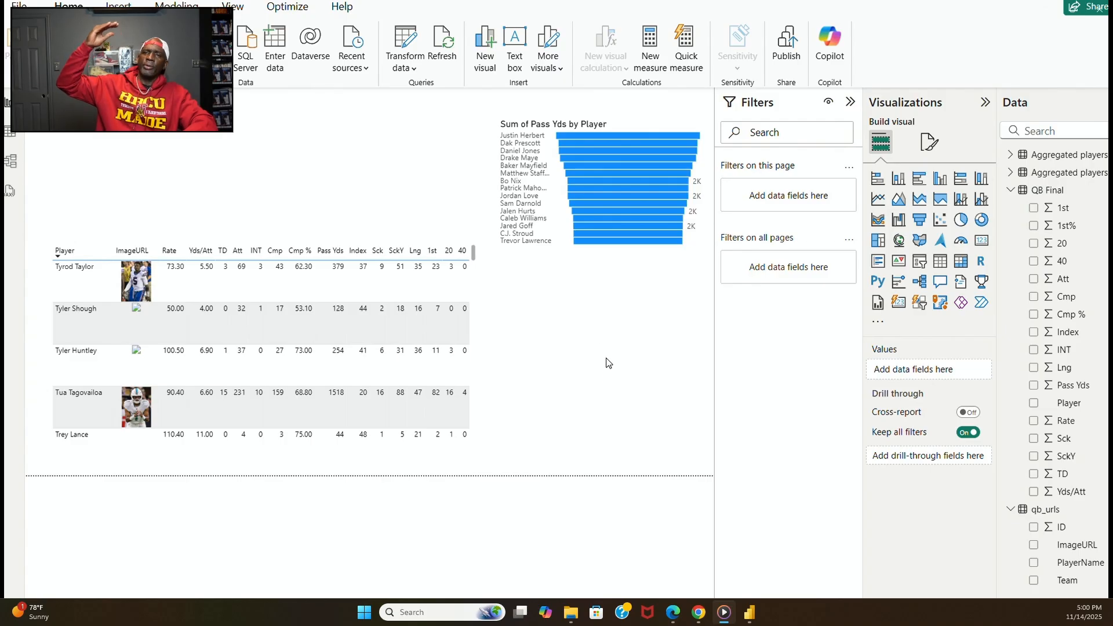
Change the funnel chart's title text to "Top 15 Quarterbacks by Passing Yards".
left_click(567, 244)
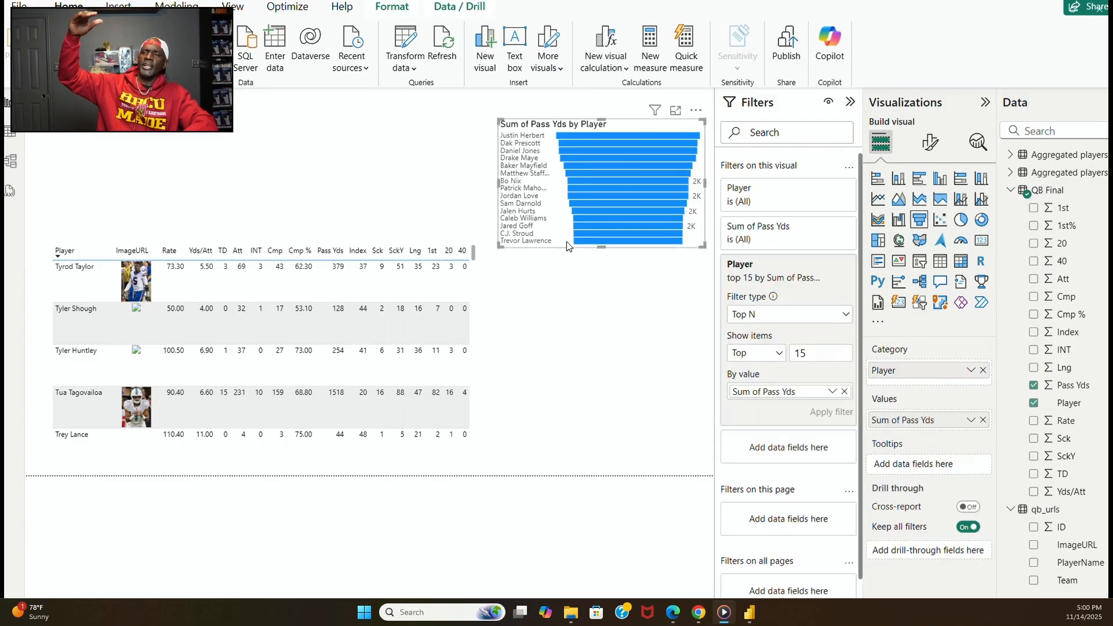
left_click(927, 149)
left_click(927, 208)
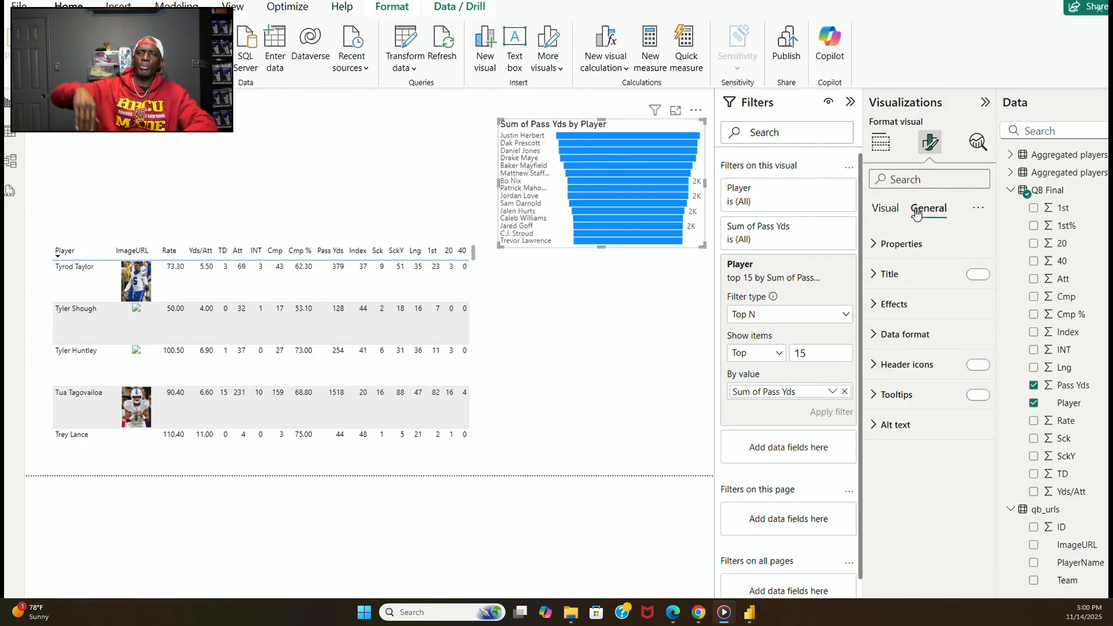
left_click(886, 273)
left_click(910, 348)
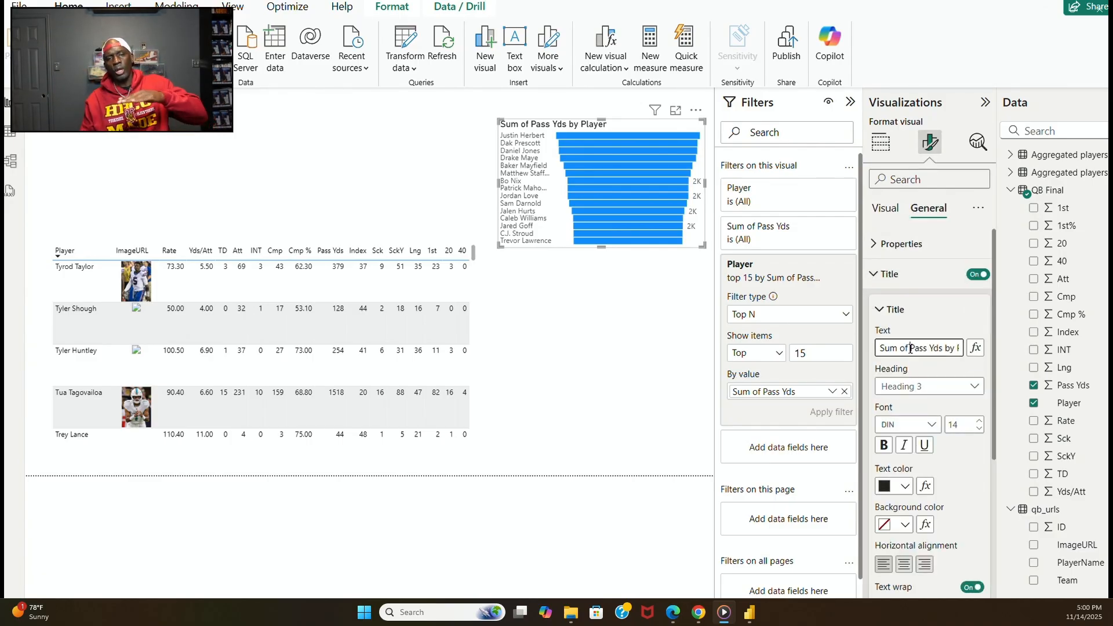
key("ctrl+a")
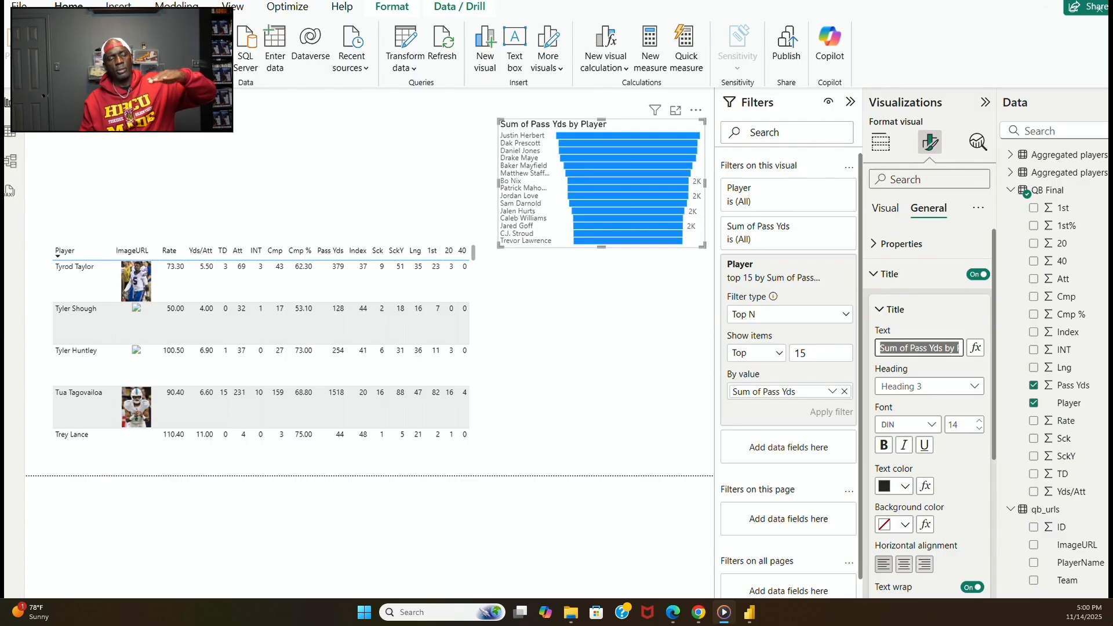
type("Top 15")
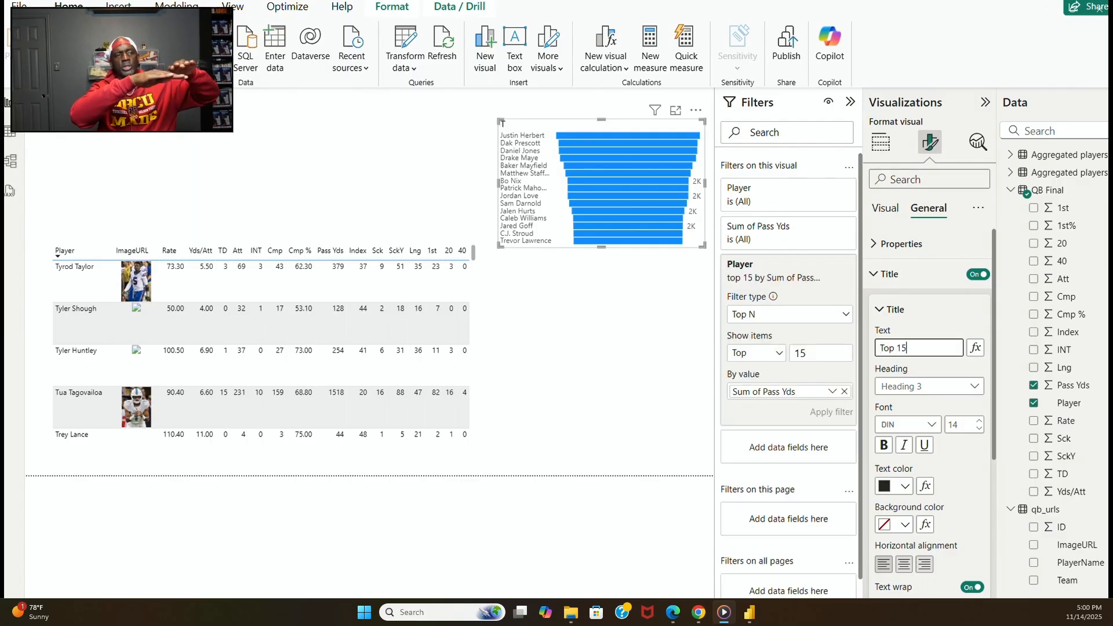
type(" Q")
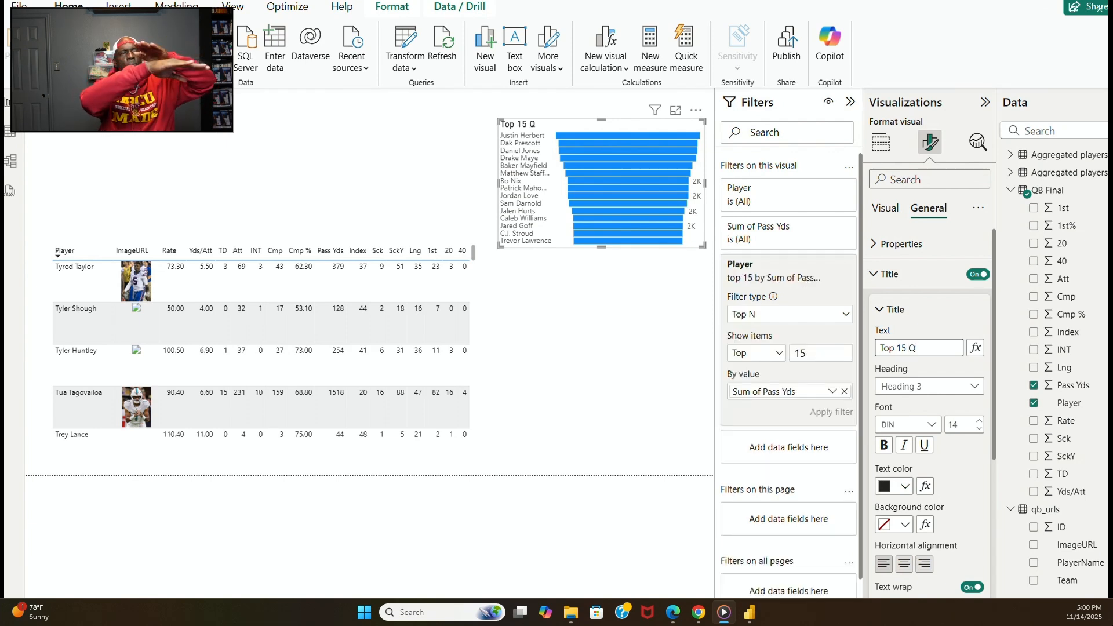
type("uarter")
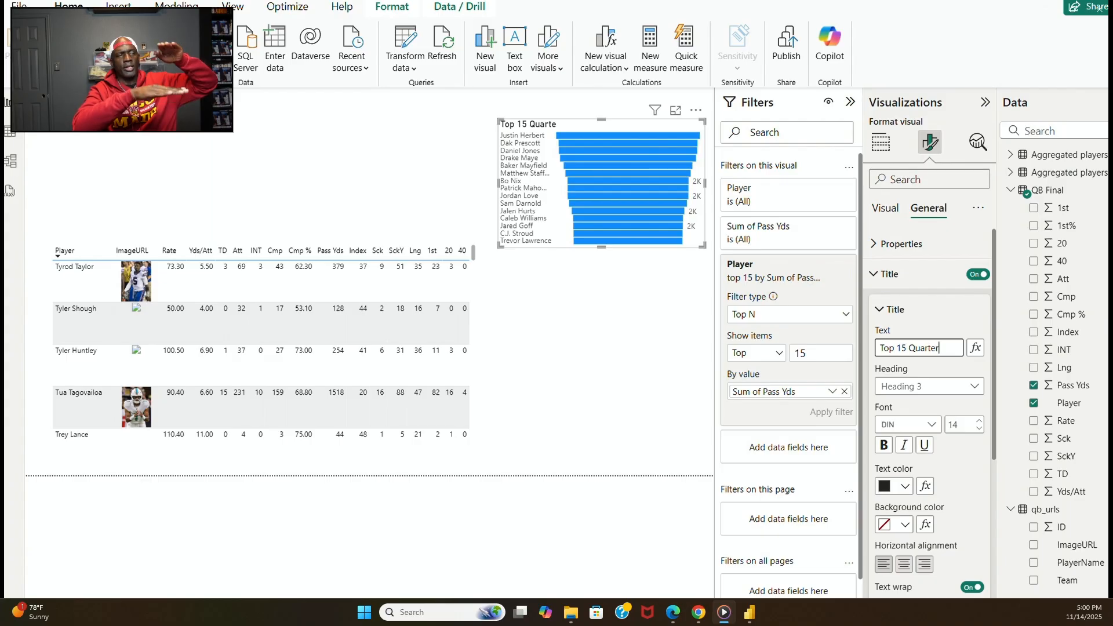
type("backs")
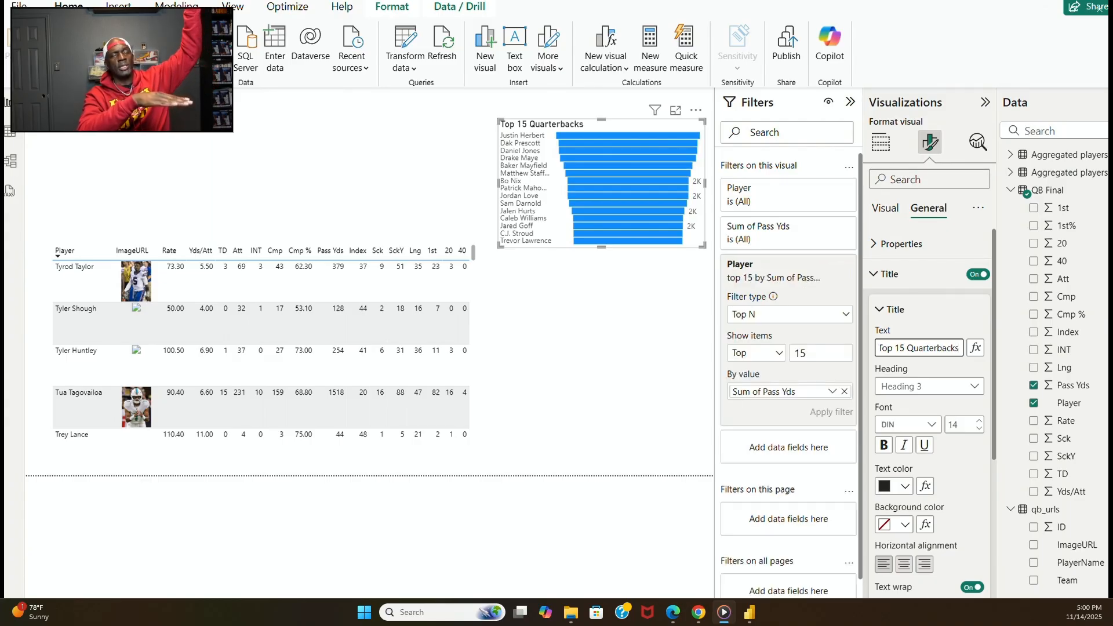
type(" by")
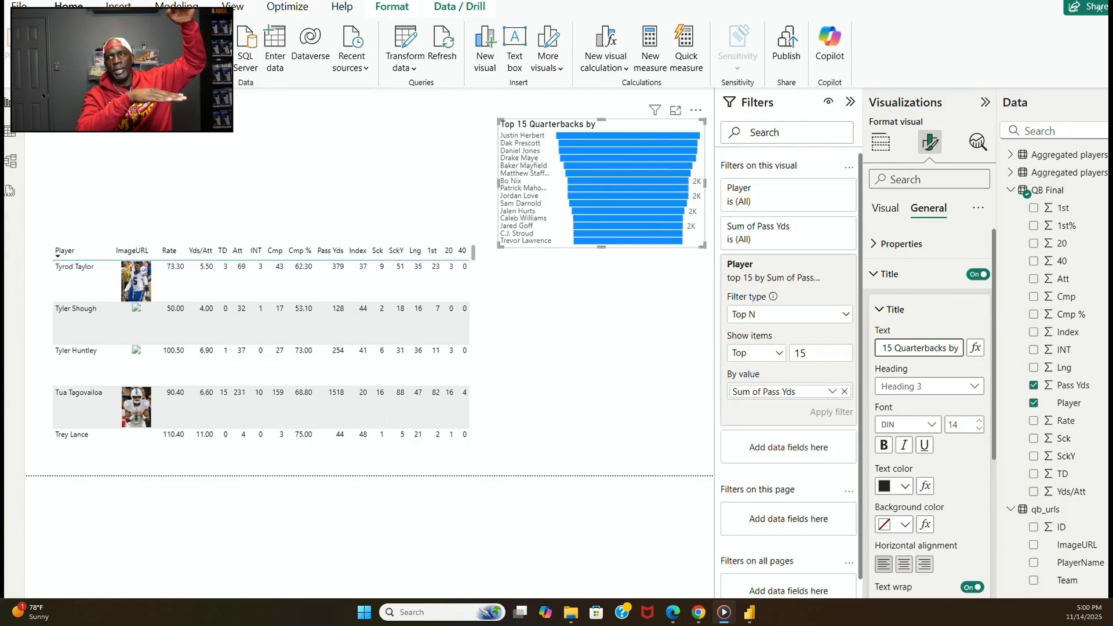
type(" Passi")
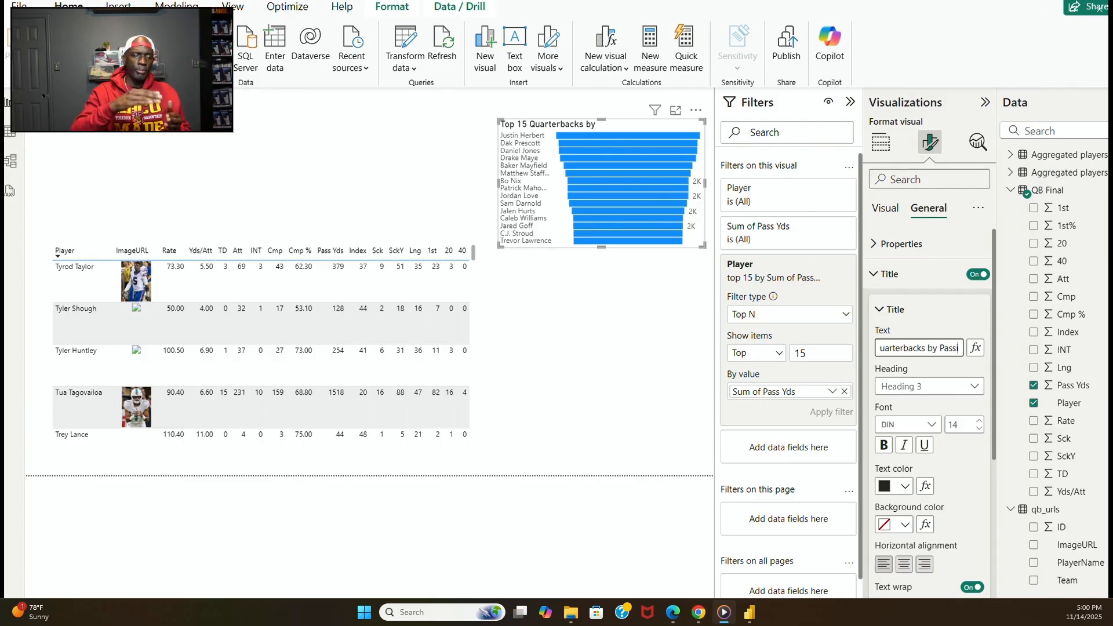
type("ng Yards")
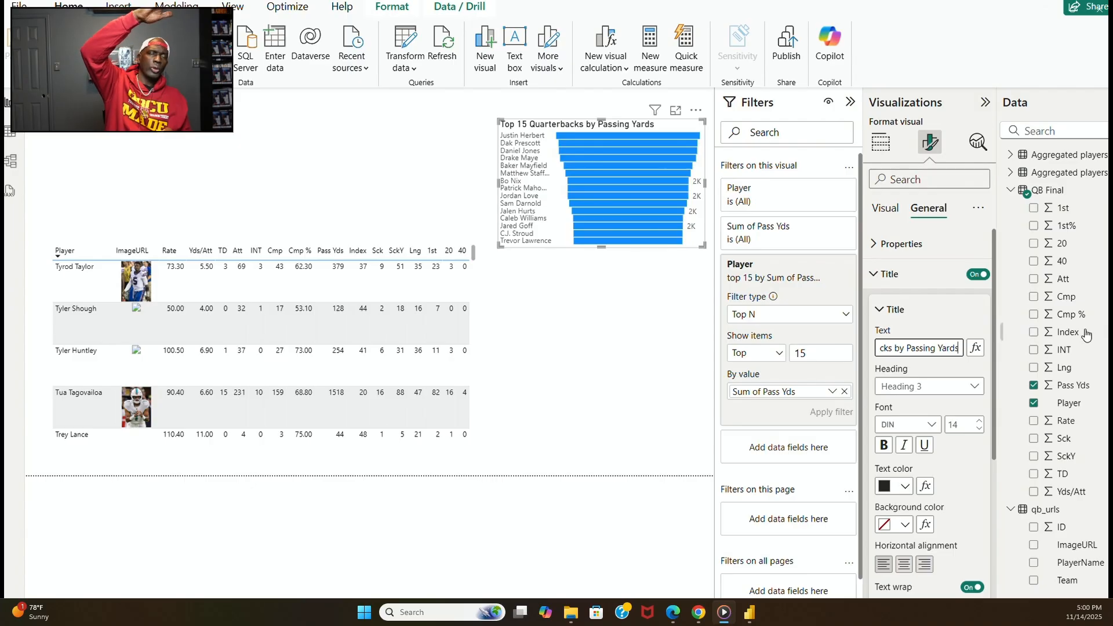
left_click(618, 356)
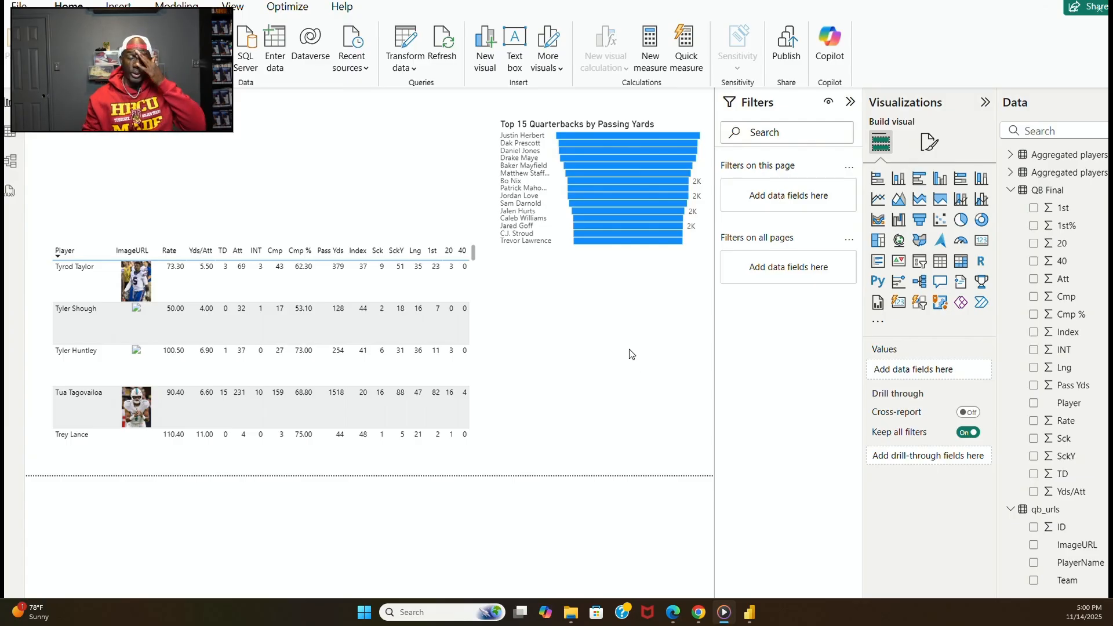
Move the funnel chart back above the table's left part and place a copy beside it with Sum of TD as its value.
left_click(566, 245)
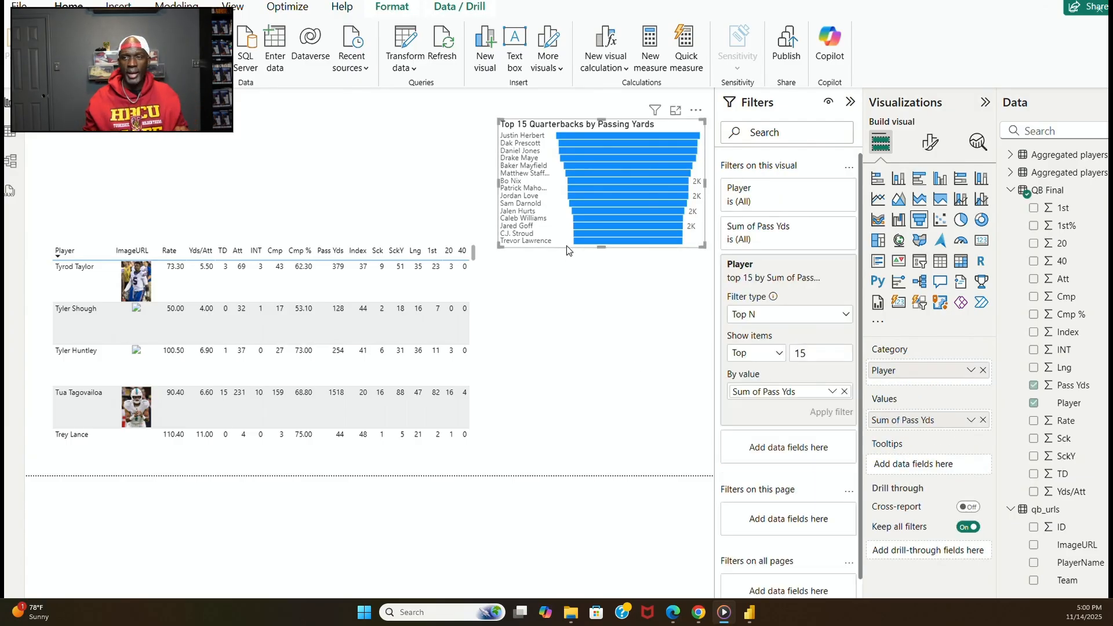
left_click_drag(566, 246, 128, 230)
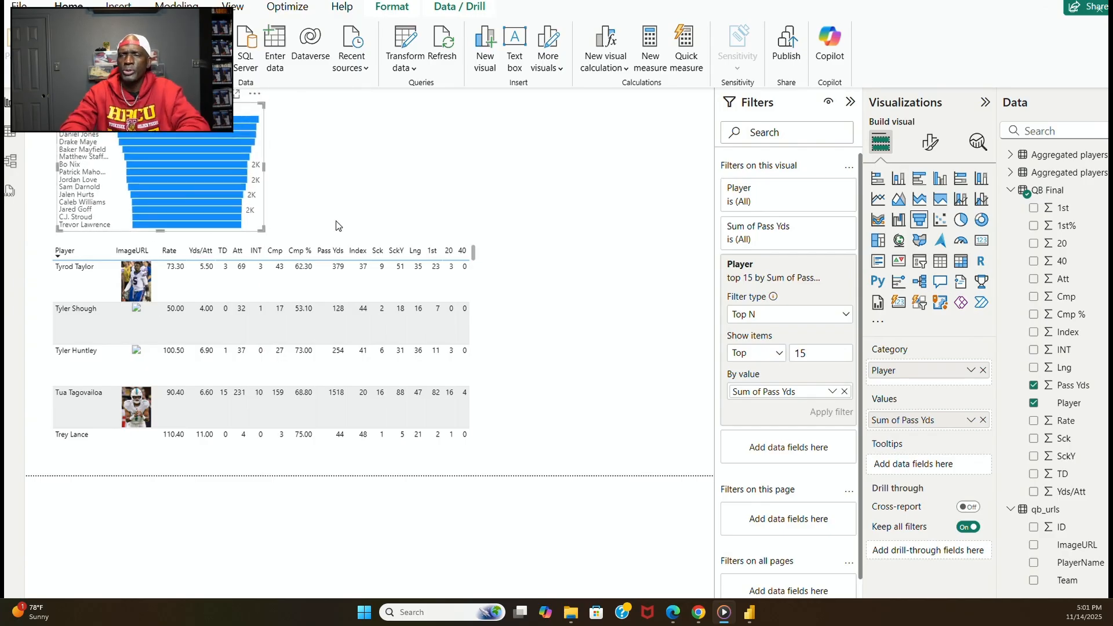
left_click(337, 226)
left_click(261, 228)
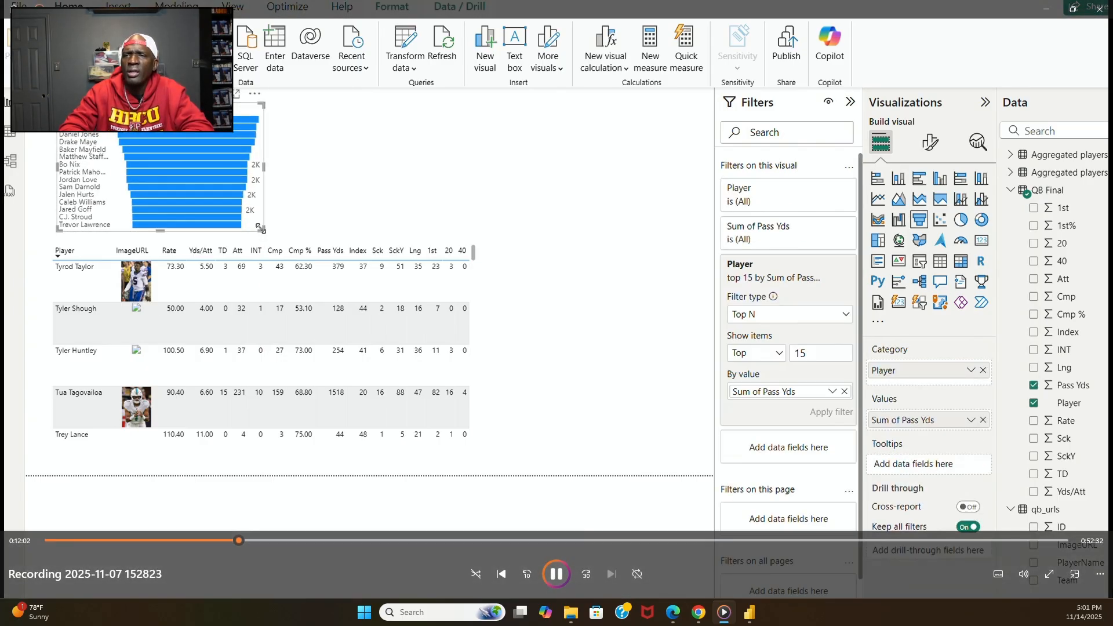
left_click(331, 204)
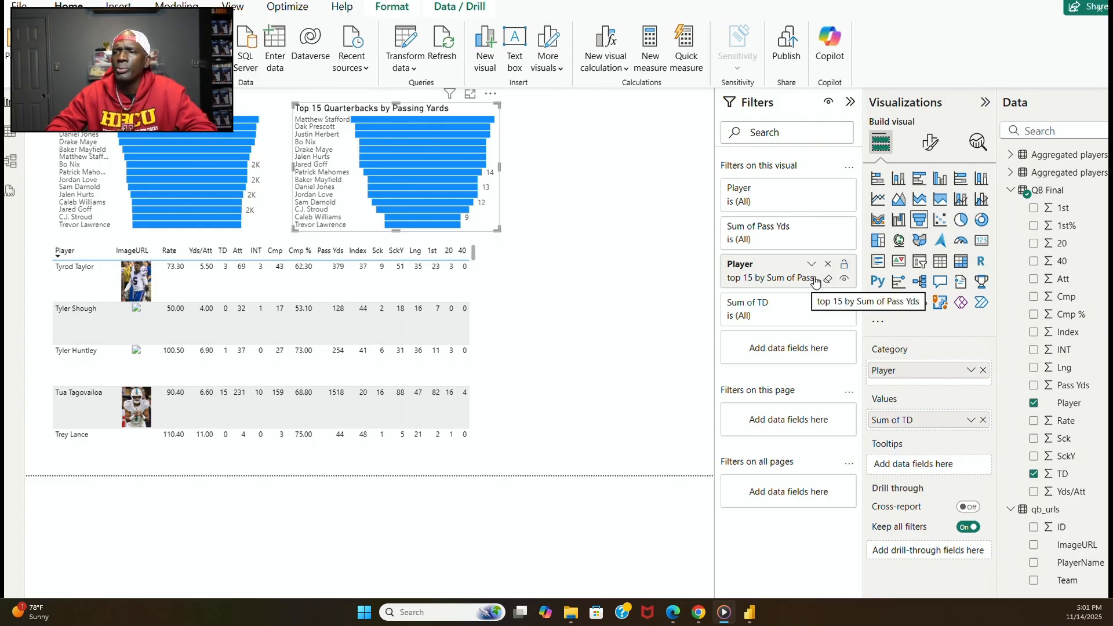
Replace Sum of Pass Yds with Sum of TD as the ranking value in the copied funnel chart's top 15 Player filter.
left_click(812, 265)
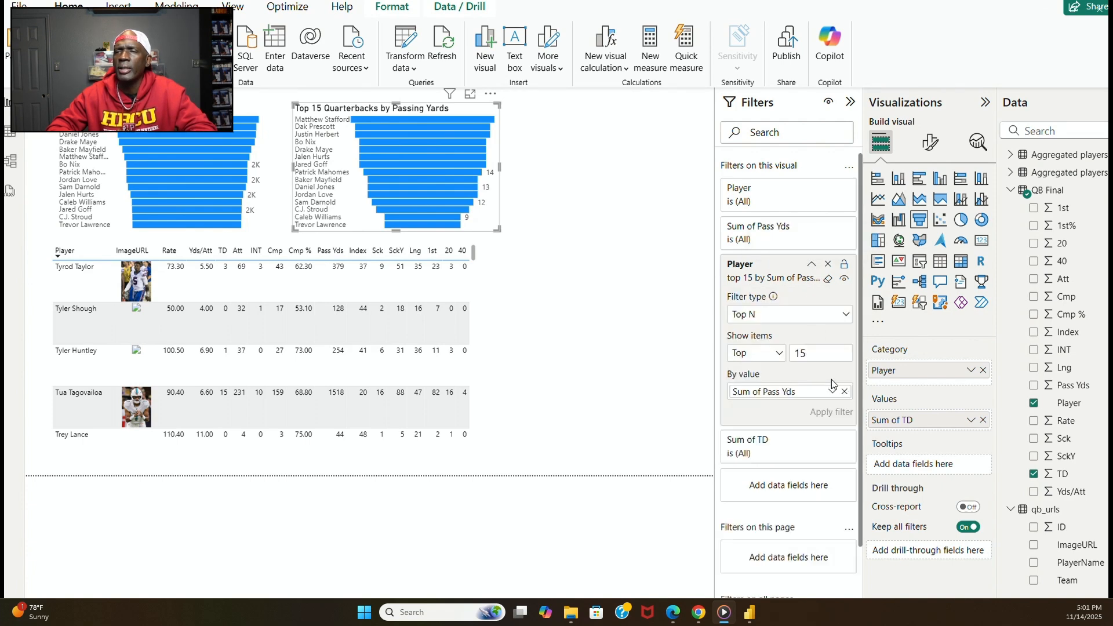
left_click(845, 391)
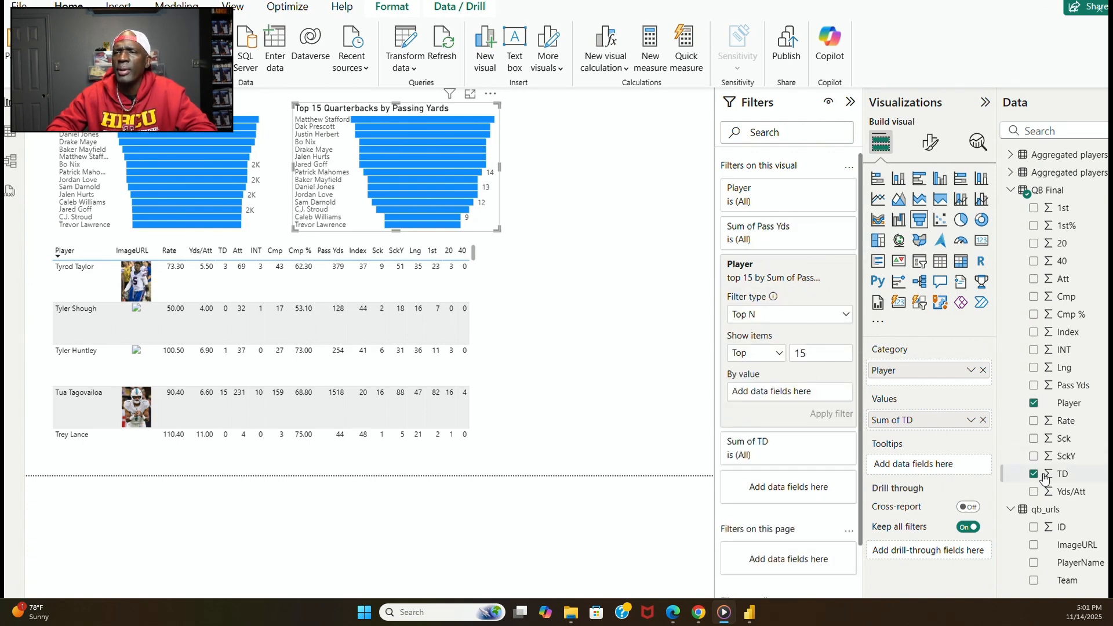
left_click_drag(1063, 473, 818, 401)
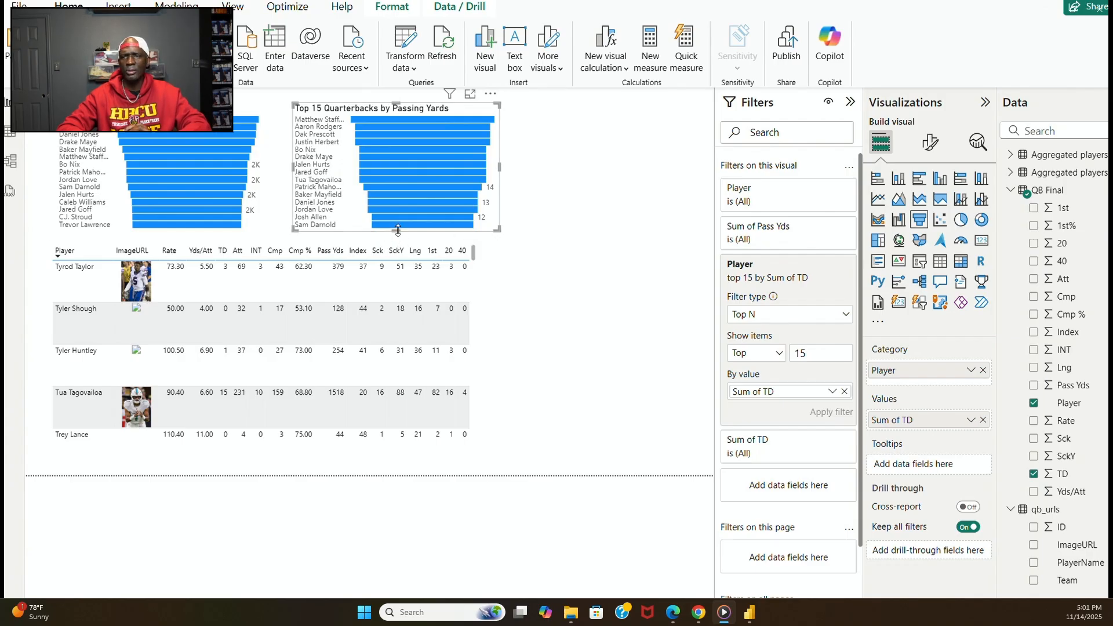
Make the touchdown funnel chart taller so its data labels fit, and move it to the right of the table.
left_click_drag(400, 230, 408, 350)
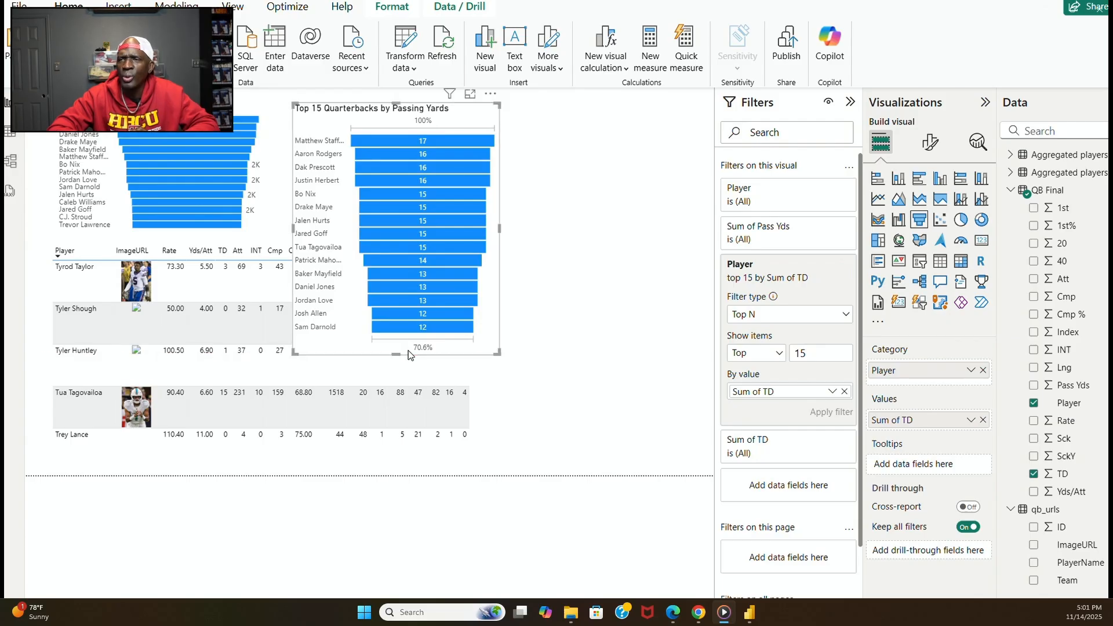
left_click(479, 356)
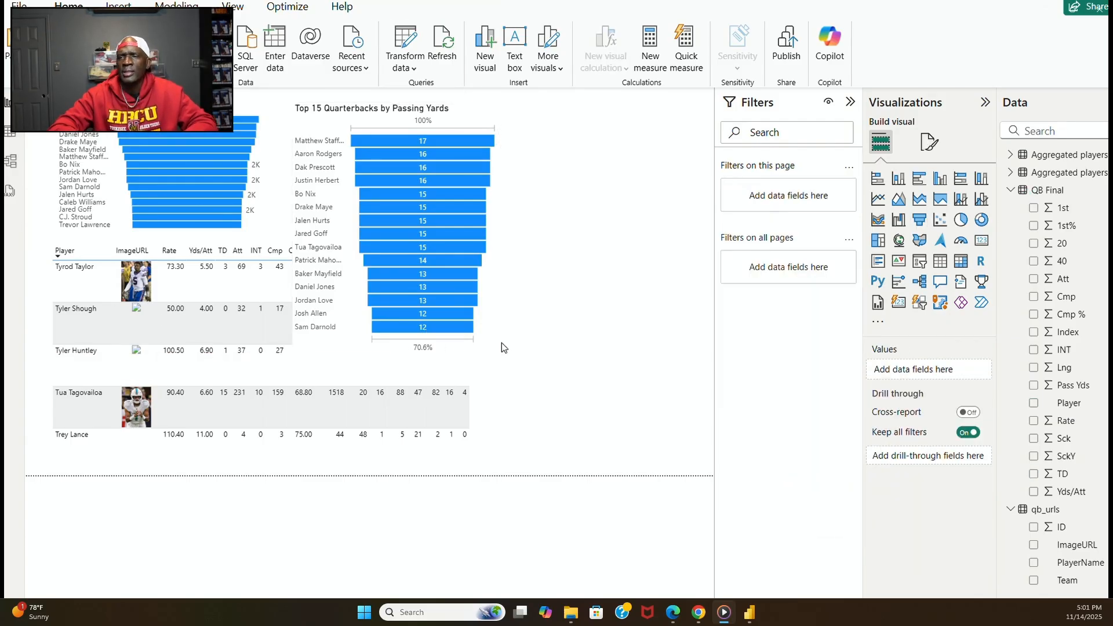
left_click(491, 343)
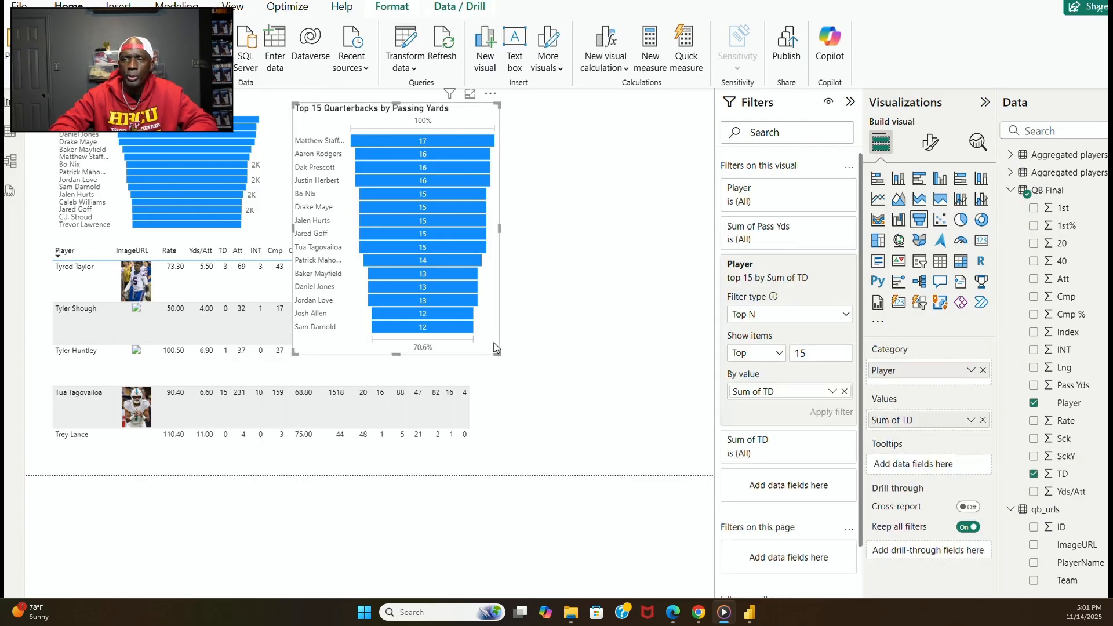
left_click_drag(494, 343, 702, 333)
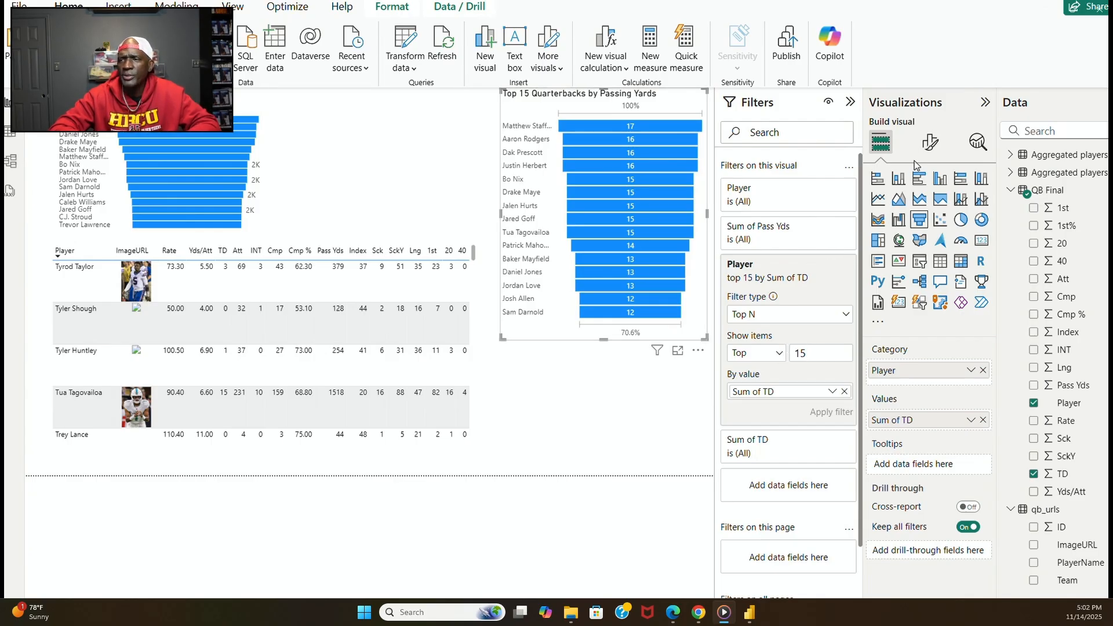
Examine the touchdown funnel chart's category label, conversion rate label and data label formatting options.
left_click(930, 142)
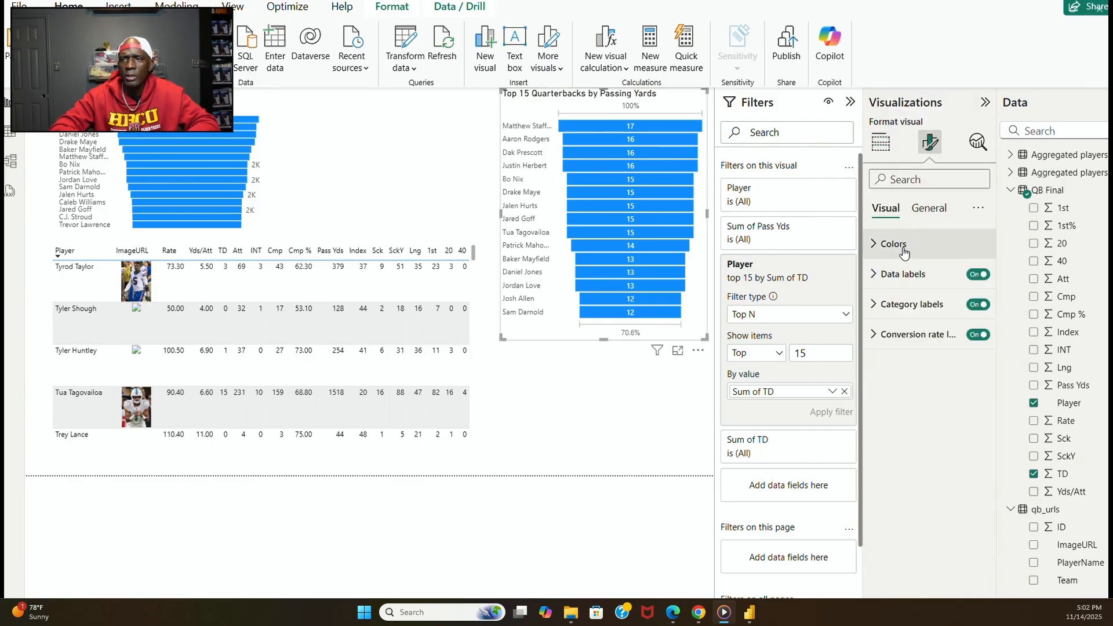
left_click(876, 305)
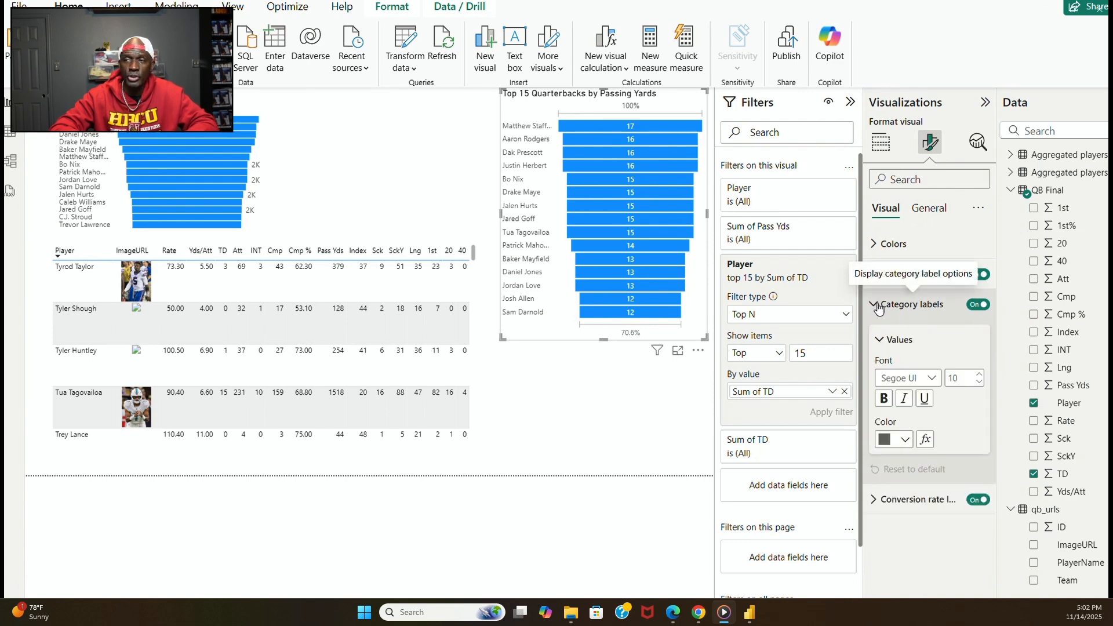
left_click(878, 308)
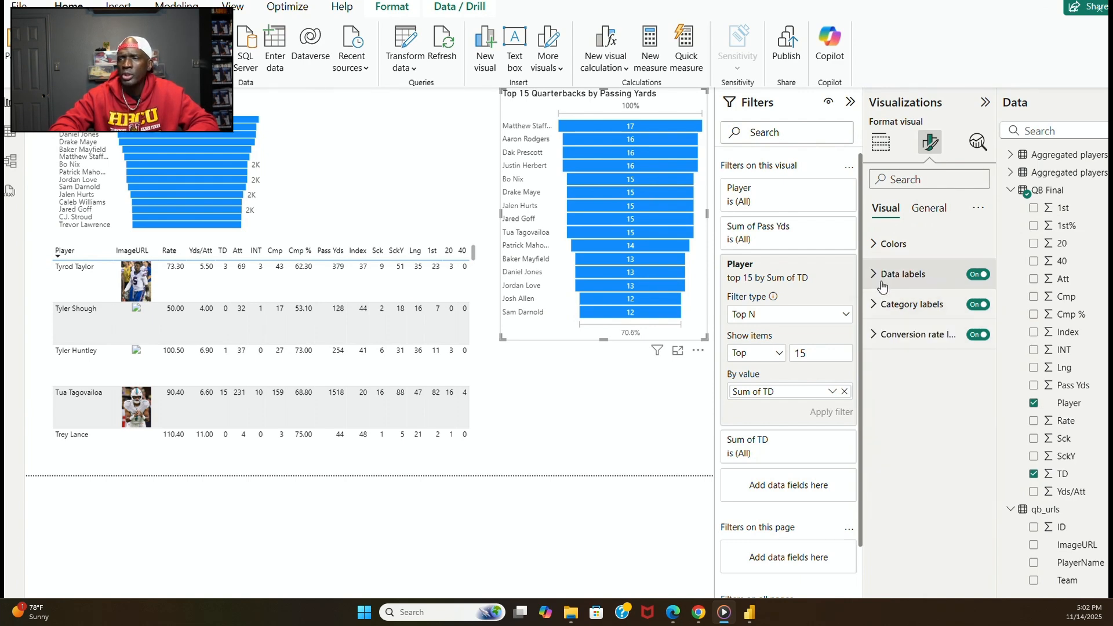
left_click(880, 337)
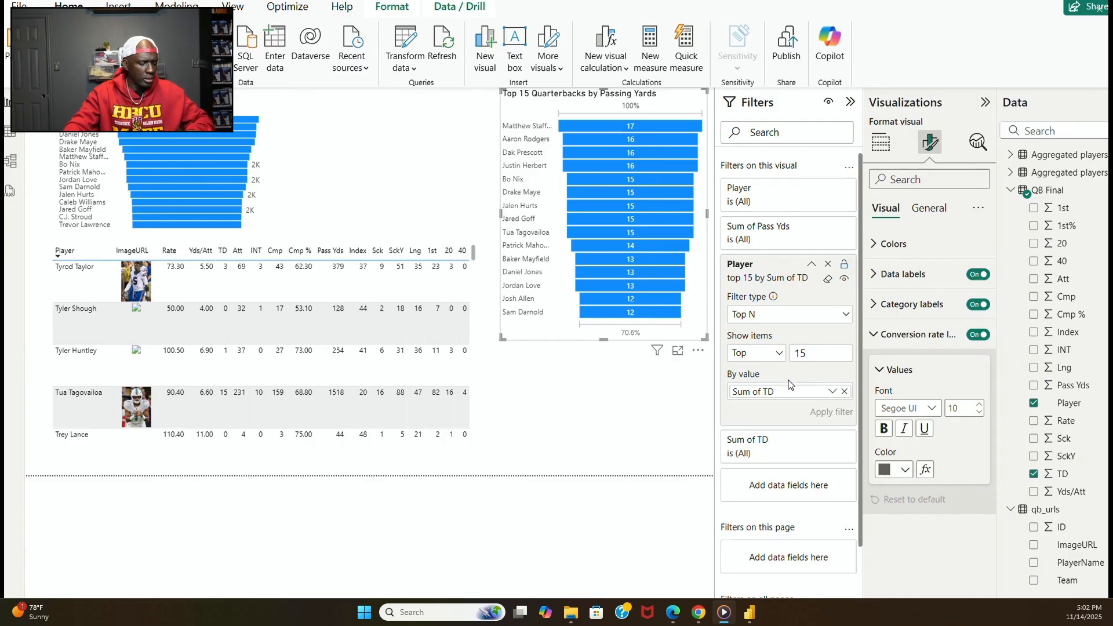
mouse_move(1083, 465)
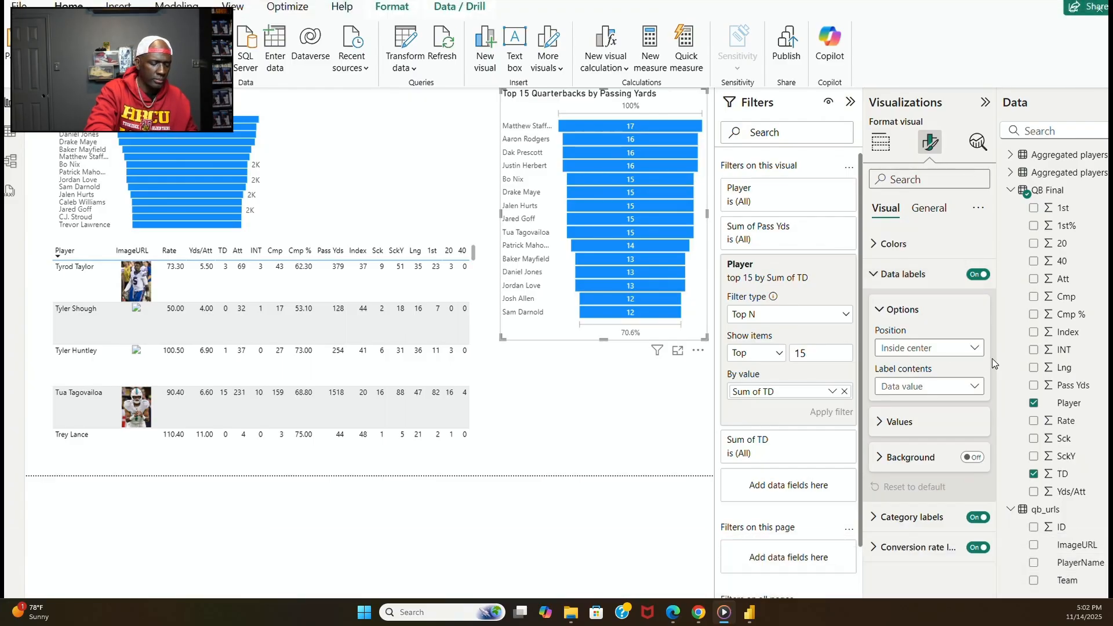
left_click(235, 540)
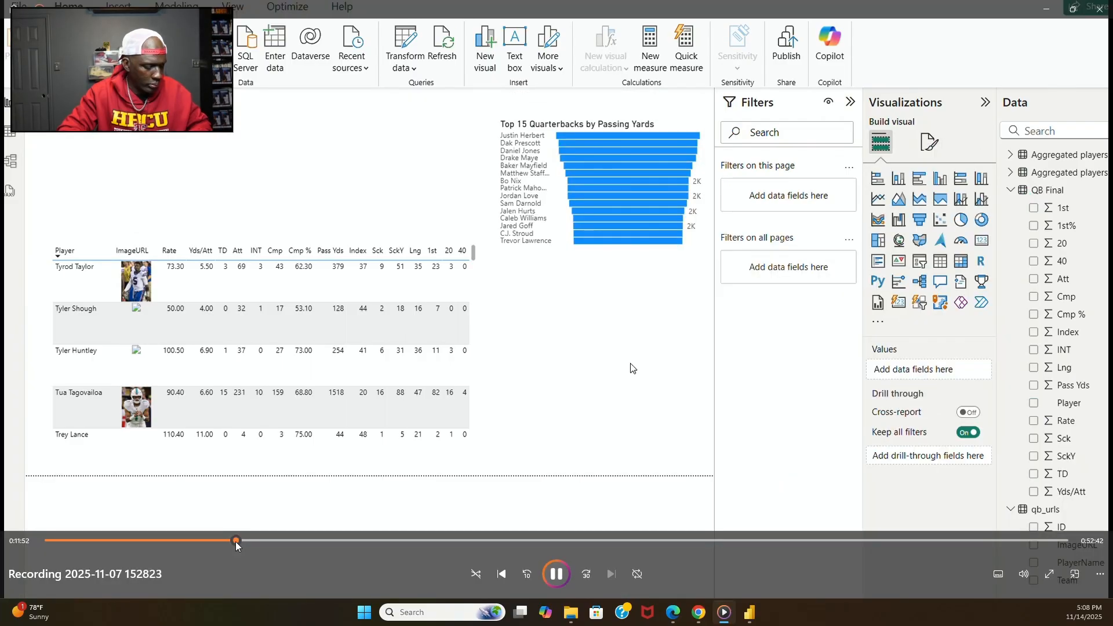
left_click(207, 541)
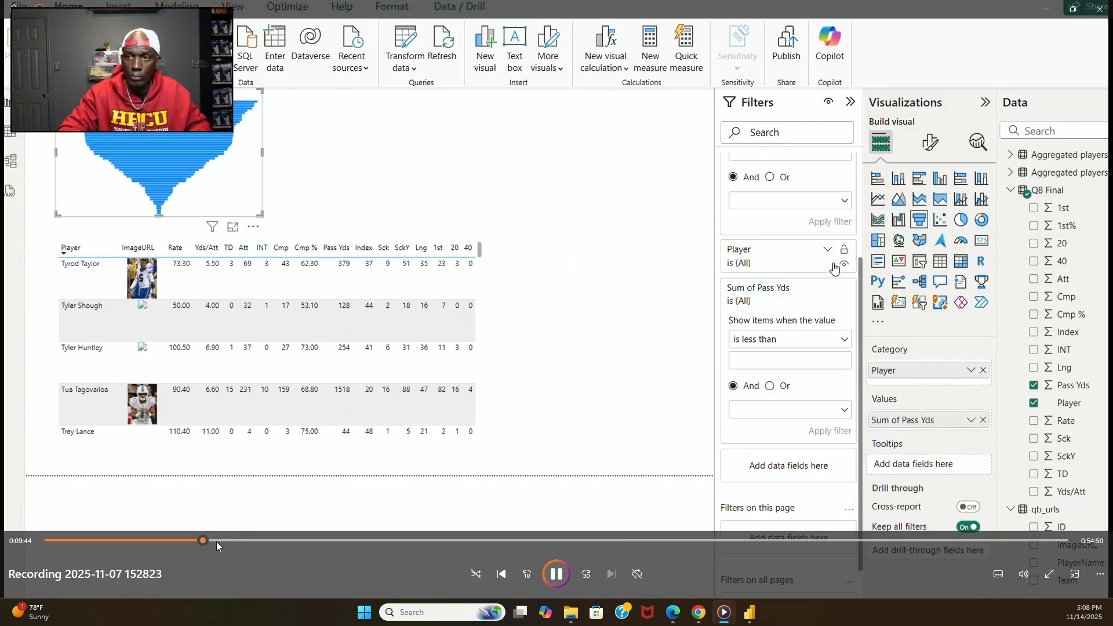
left_click(217, 540)
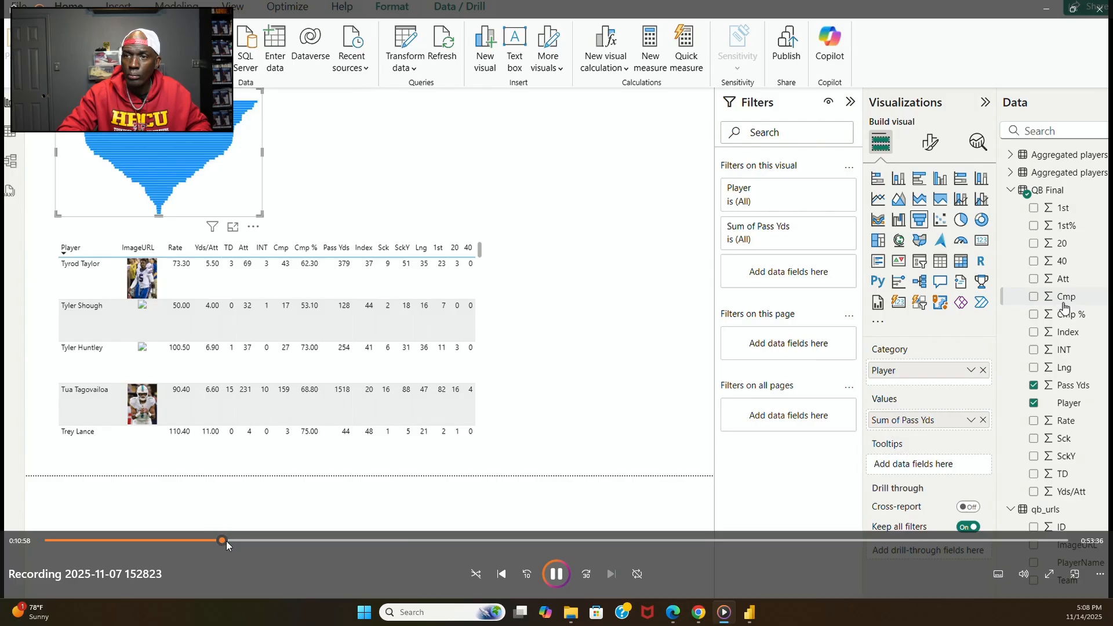
left_click(226, 541)
left_click(237, 539)
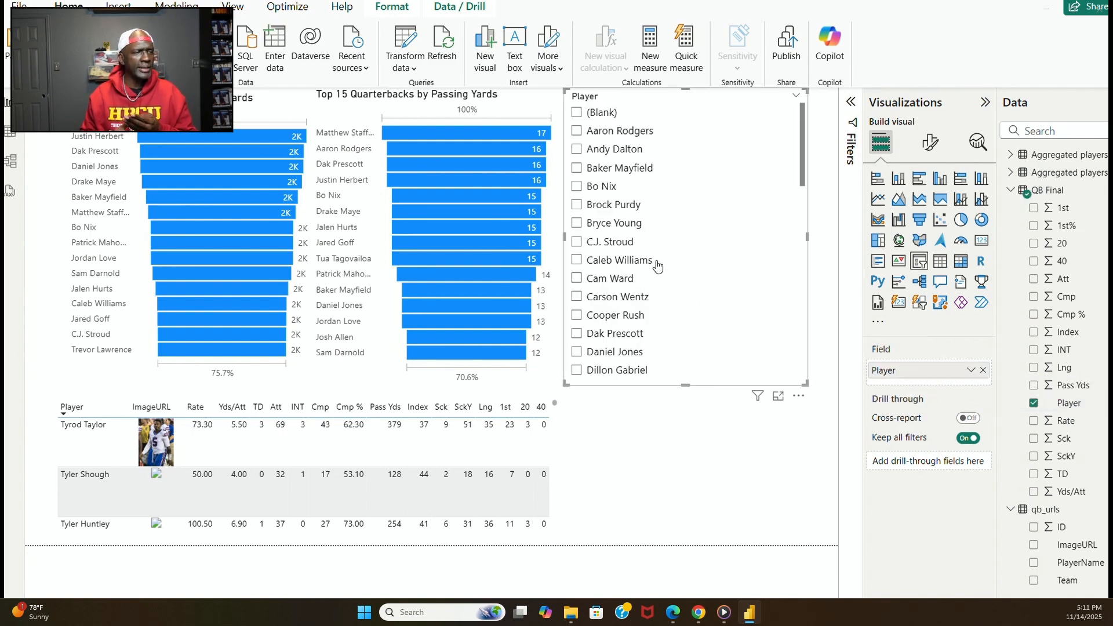
Test the Player slicer with C.J. Stroud, Cam Ward, Carson Wentz, Cooper Rush, Aaron Rodgers, Andy Dalton and Brock Purdy in turn, and clear the selection.
left_click(578, 242)
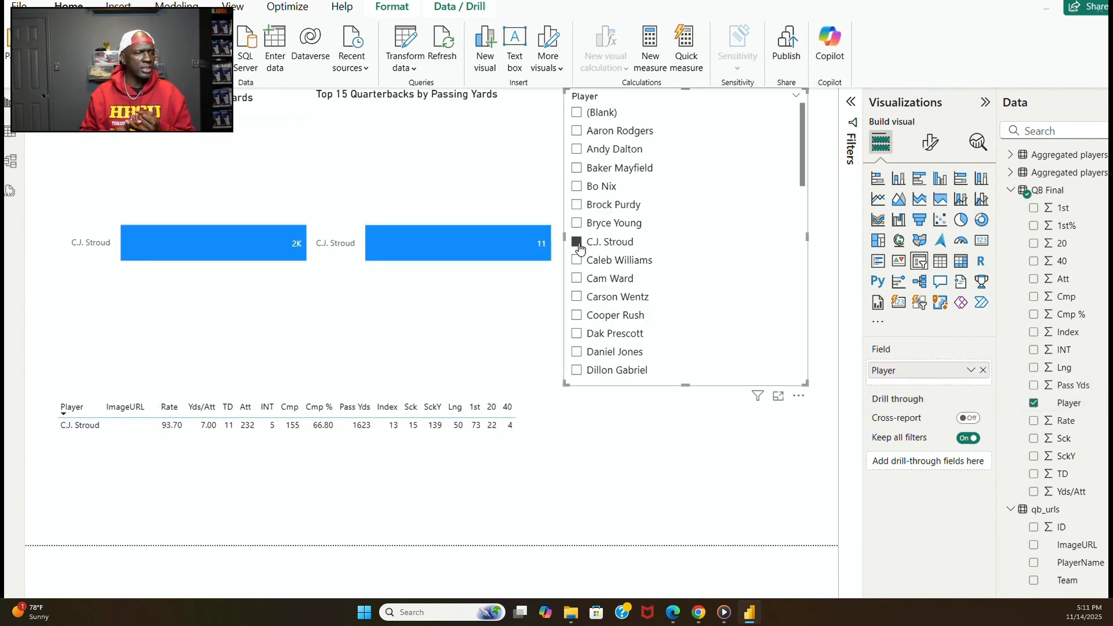
left_click(581, 280)
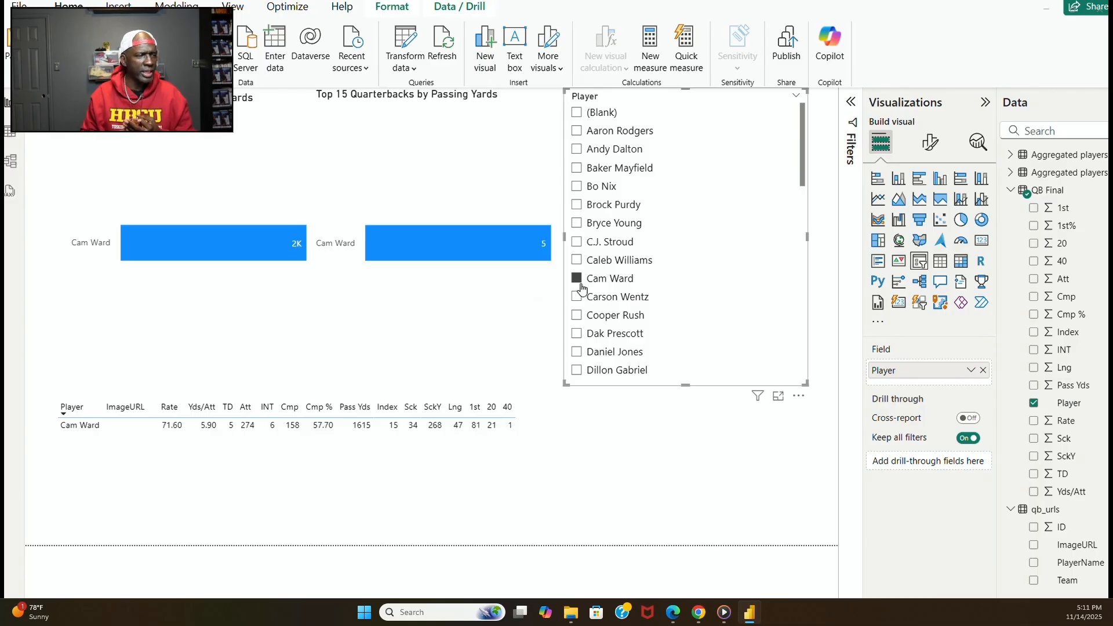
left_click(577, 297)
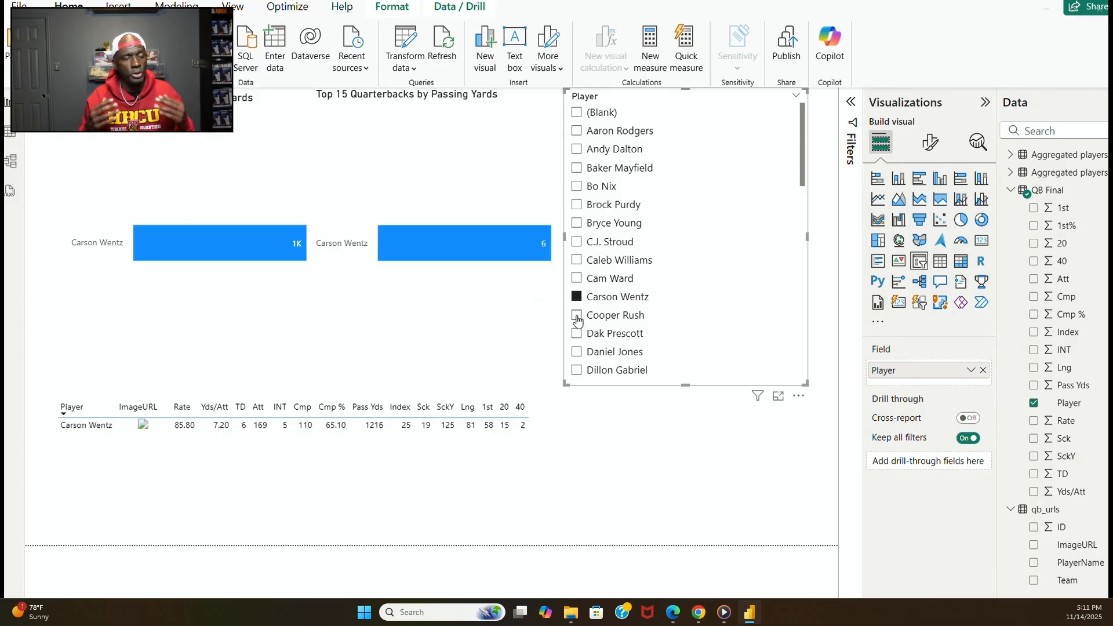
left_click(577, 317)
left_click(576, 132)
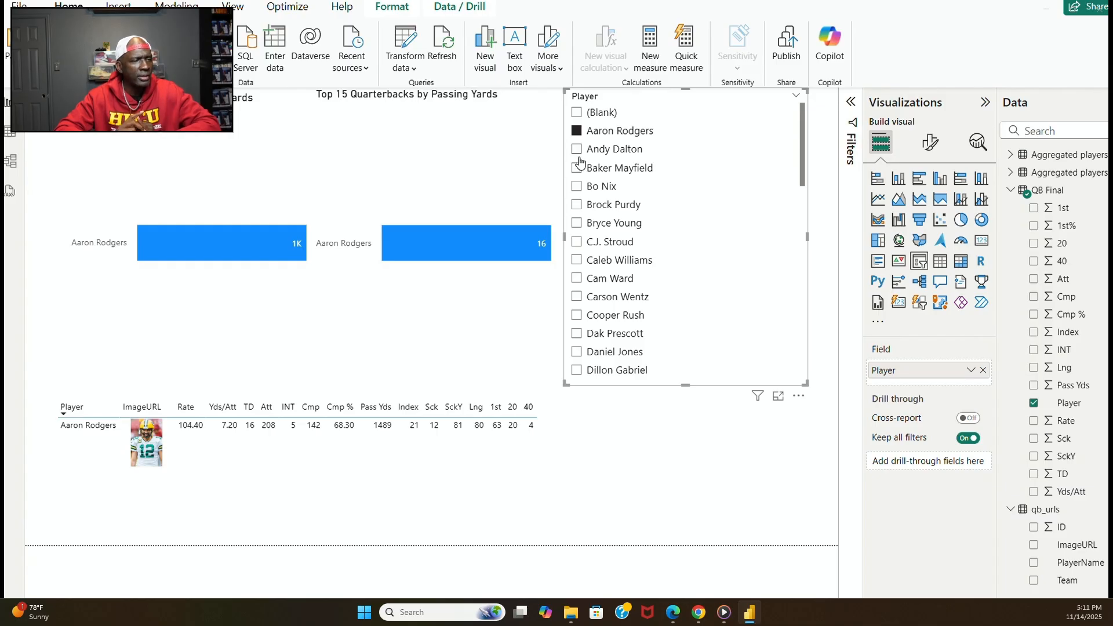
left_click(577, 150)
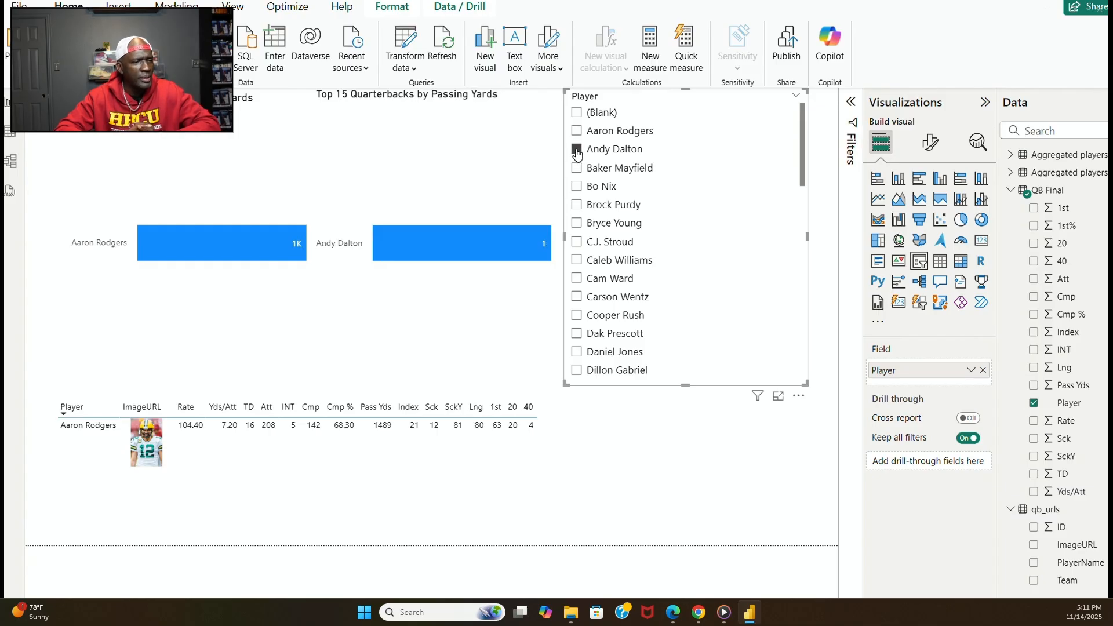
left_click(578, 206)
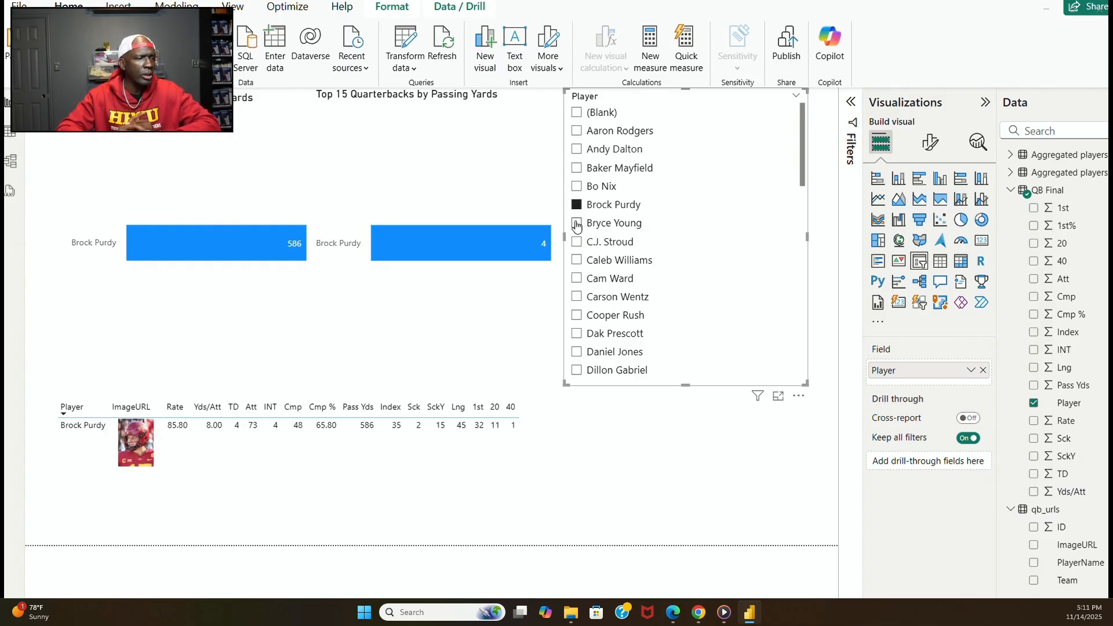
left_click(576, 205)
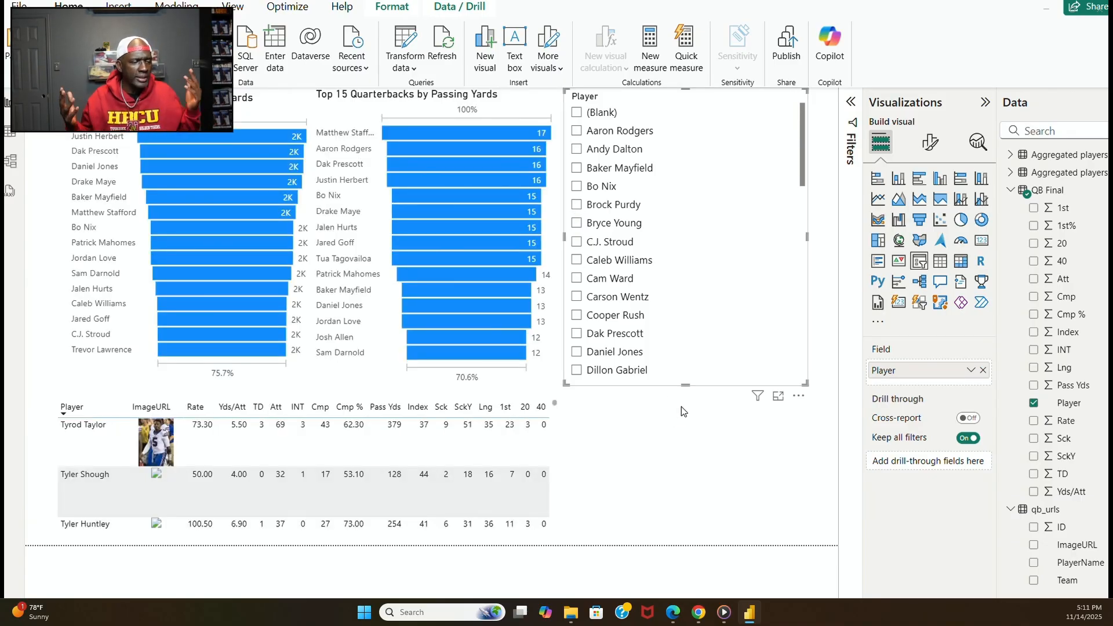
Filter the page with the Player slicer to Daniel Jones, Dillon Gabriel, Trey Lance and Tyler Shough, one at a time.
left_click(577, 352)
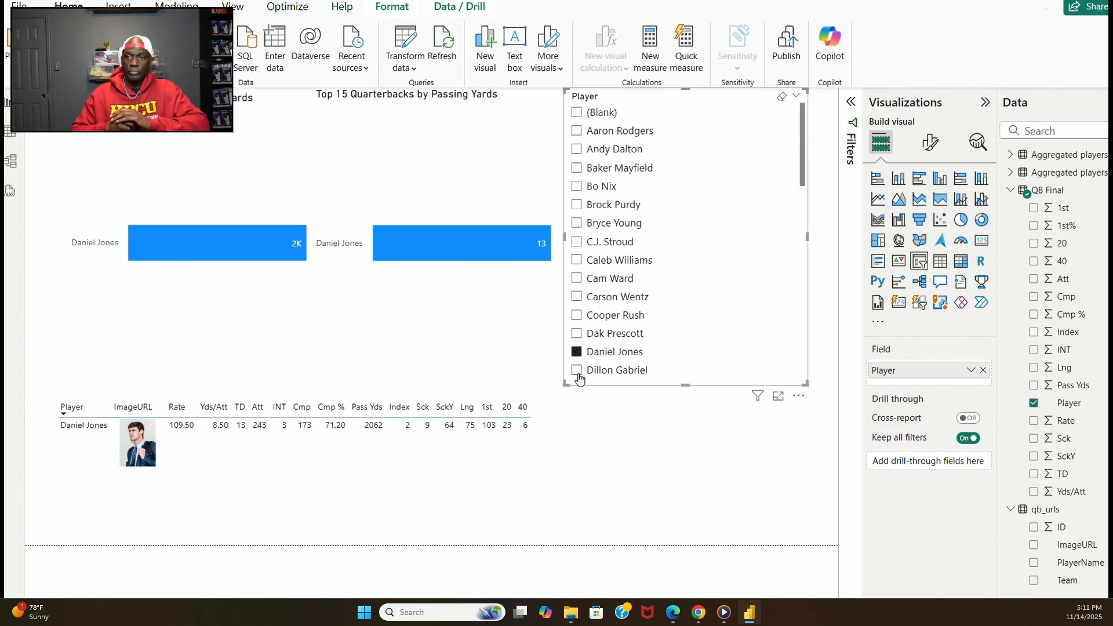
left_click(578, 371)
scroll(578, 348, "down", 10)
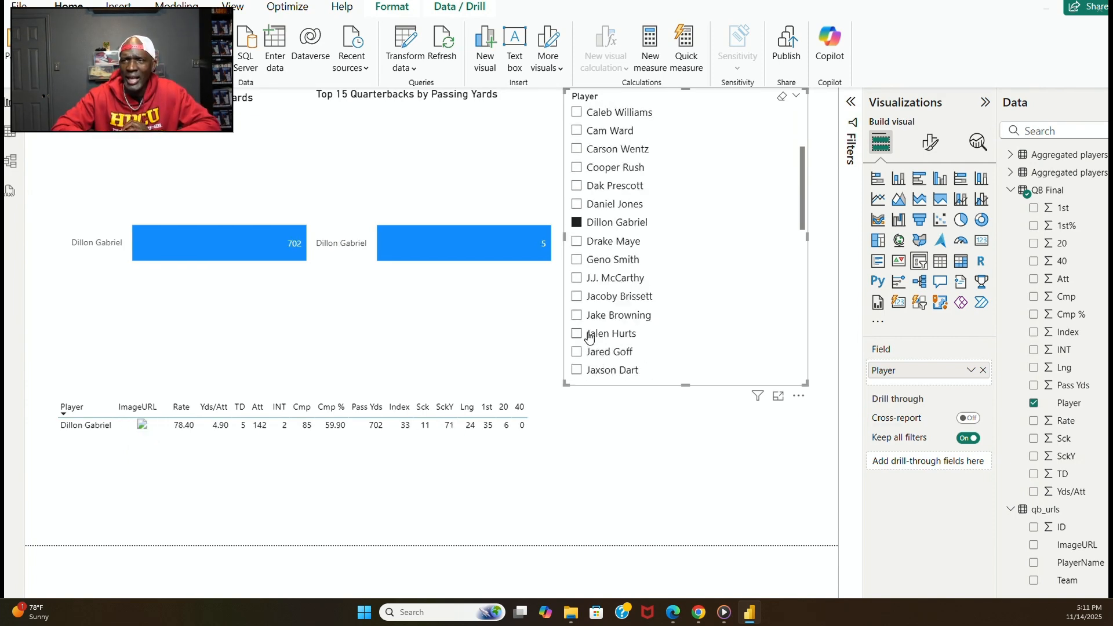
left_click(576, 302)
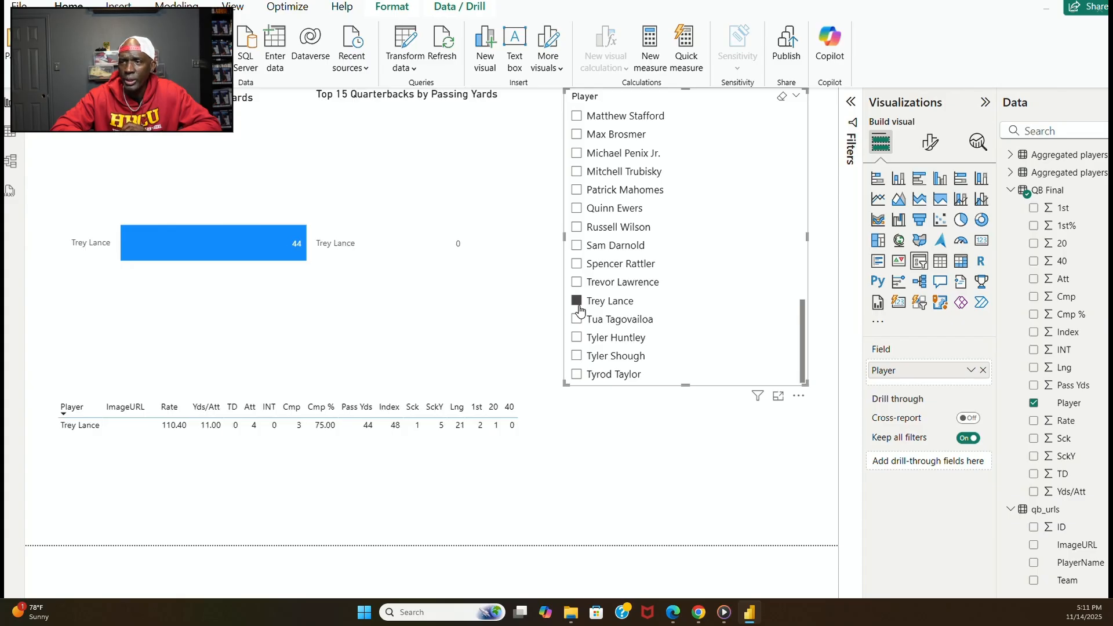
left_click(578, 357)
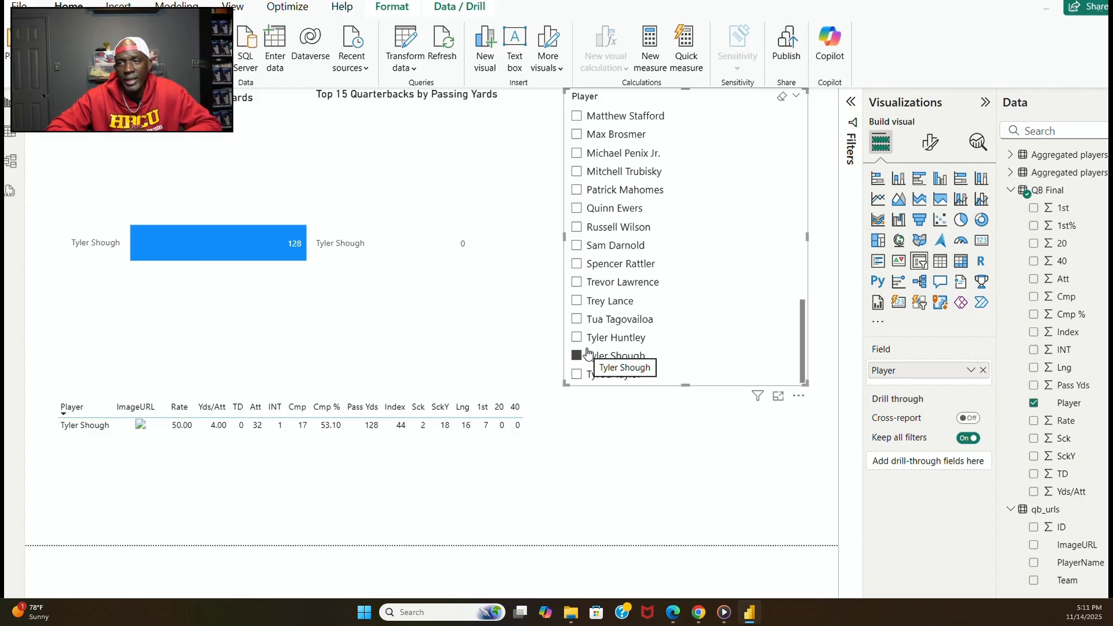
Change the touchdown funnel chart's title text to "Top 15 Quarterbacks by Touch Downs".
left_click(448, 112)
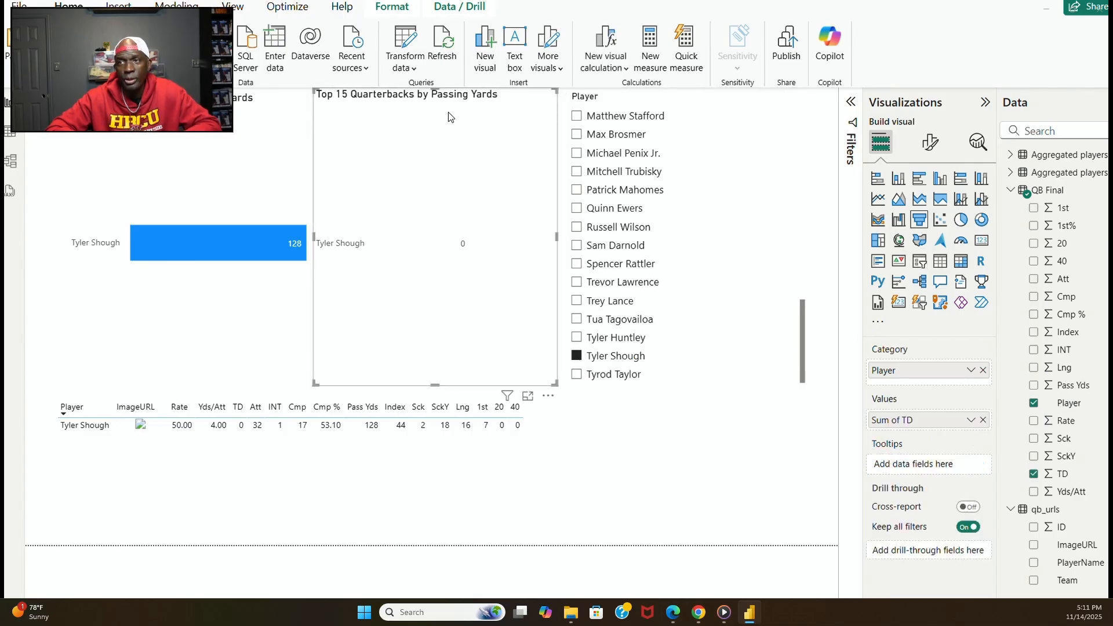
left_click(933, 141)
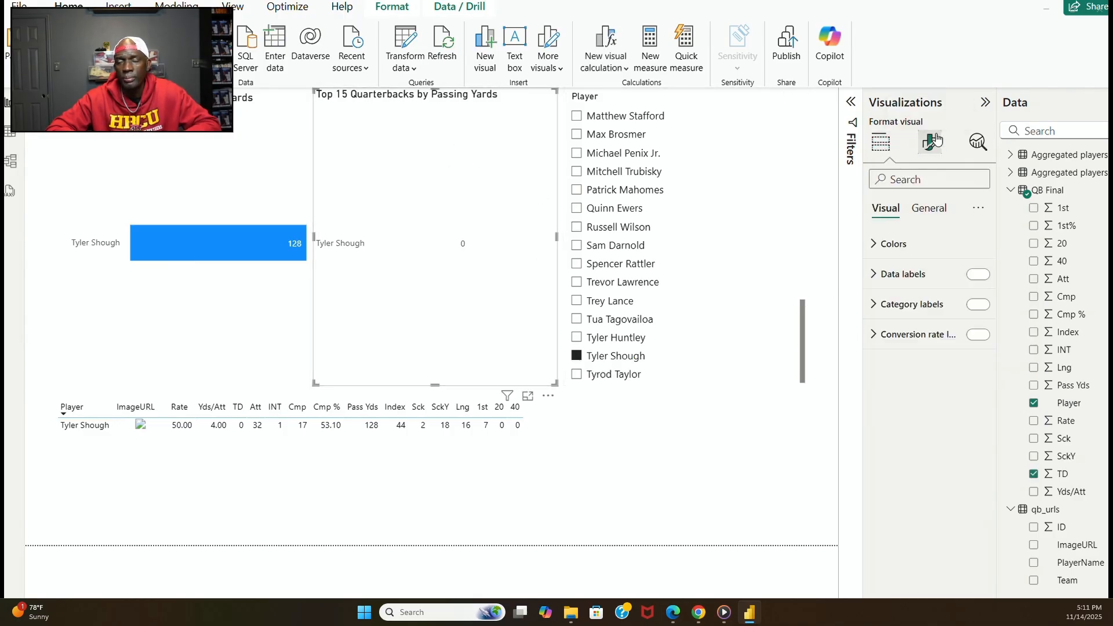
left_click(928, 208)
left_click(879, 276)
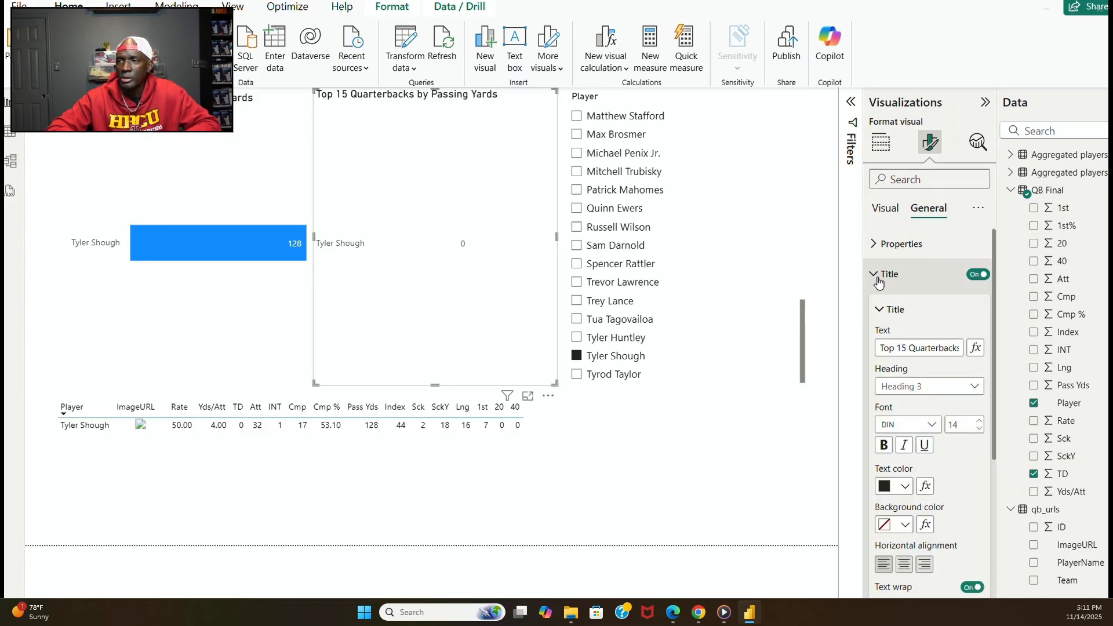
left_click(932, 347)
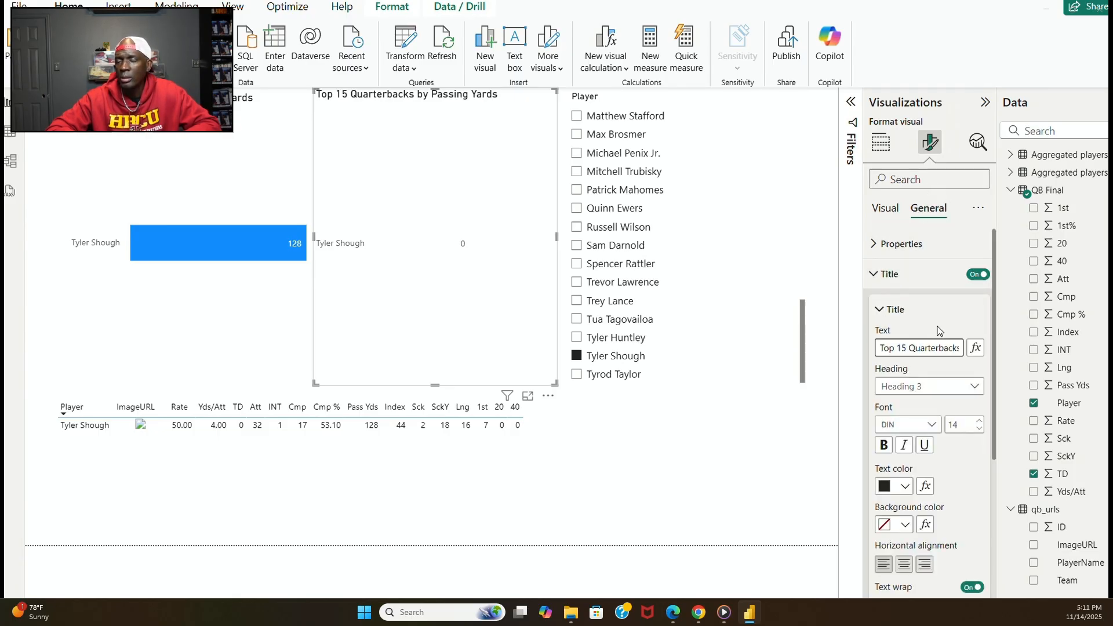
key("Right")
key("Right")
key("Right")
key("Right")
key("Right")
key("Right")
key("Right")
key("Right")
key("Right")
key("Right")
key("Right")
key("Right")
key("Right")
key("Right")
key("Right")
key("Right")
key("Right")
key("Right")
key("Right")
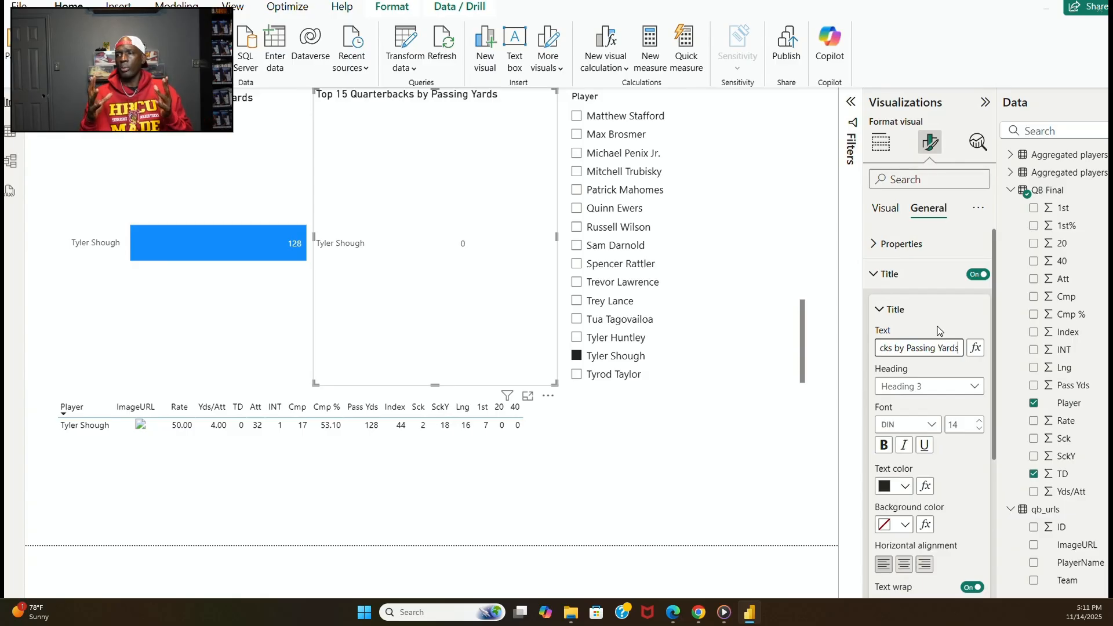
key("Left")
key("Left")
key("Left")
key("Left")
key("Left")
key("Left")
key("Left")
key("Left")
key("Left")
key("Left")
key("Left")
key("Left")
key("Left")
key("Left")
key("Left")
key("Left")
key("Left")
key("Left")
key("Left")
key("Left")
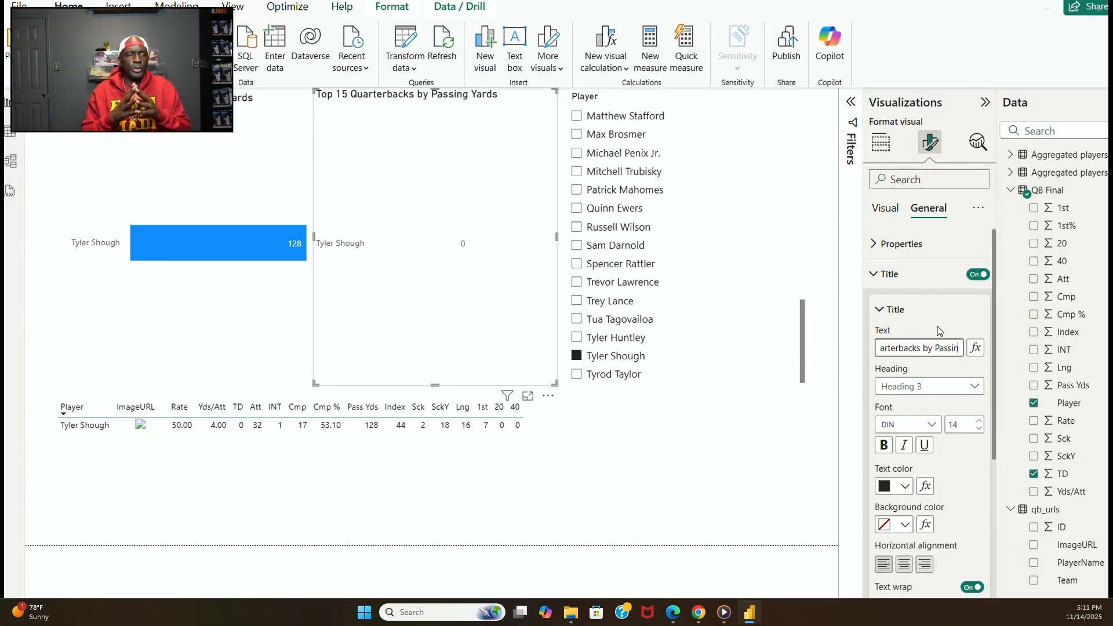
key("Delete")
key("Delete")
key("Delete")
key("Delete")
key("Delete")
key("Delete")
key("Delete")
key("Delete")
key("Delete")
key("Delete")
key("Delete")
key("Delete")
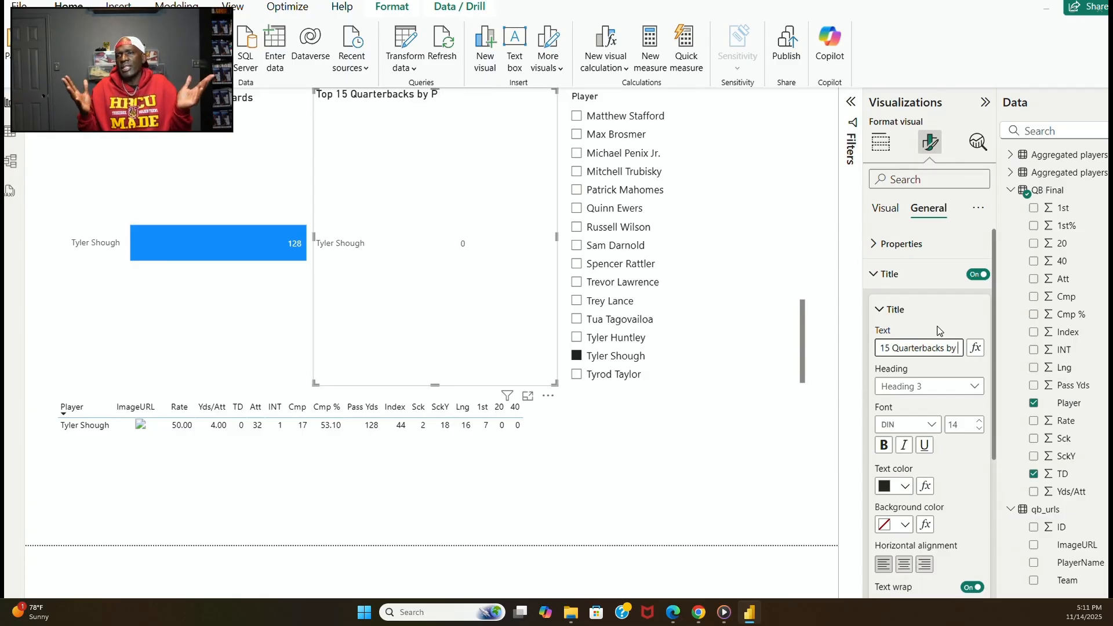
key("Delete")
type("Touch")
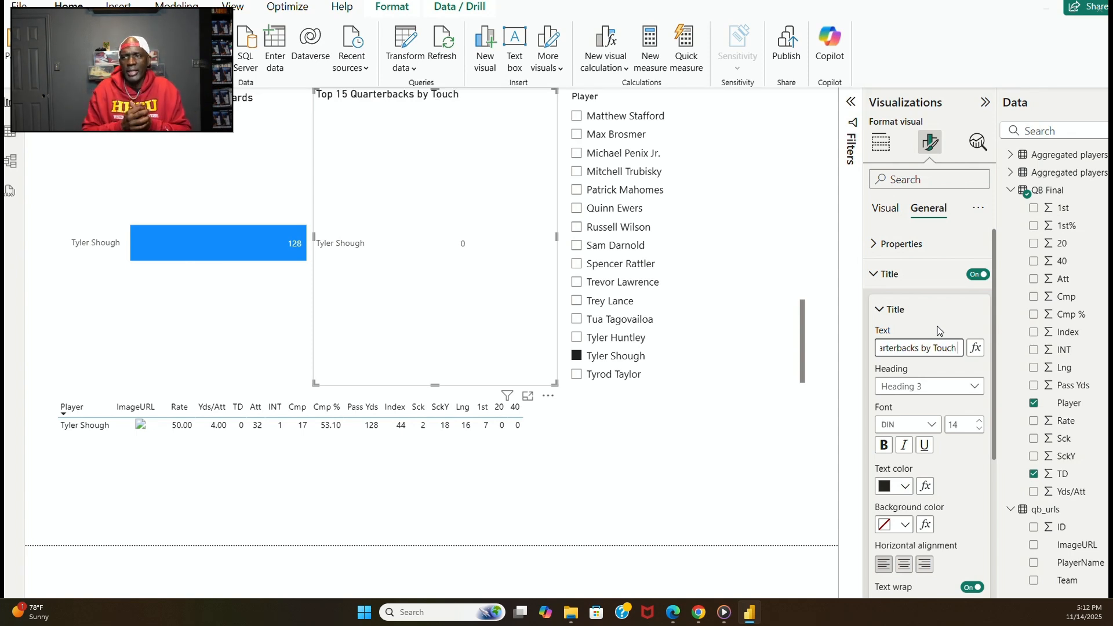
type(" Do")
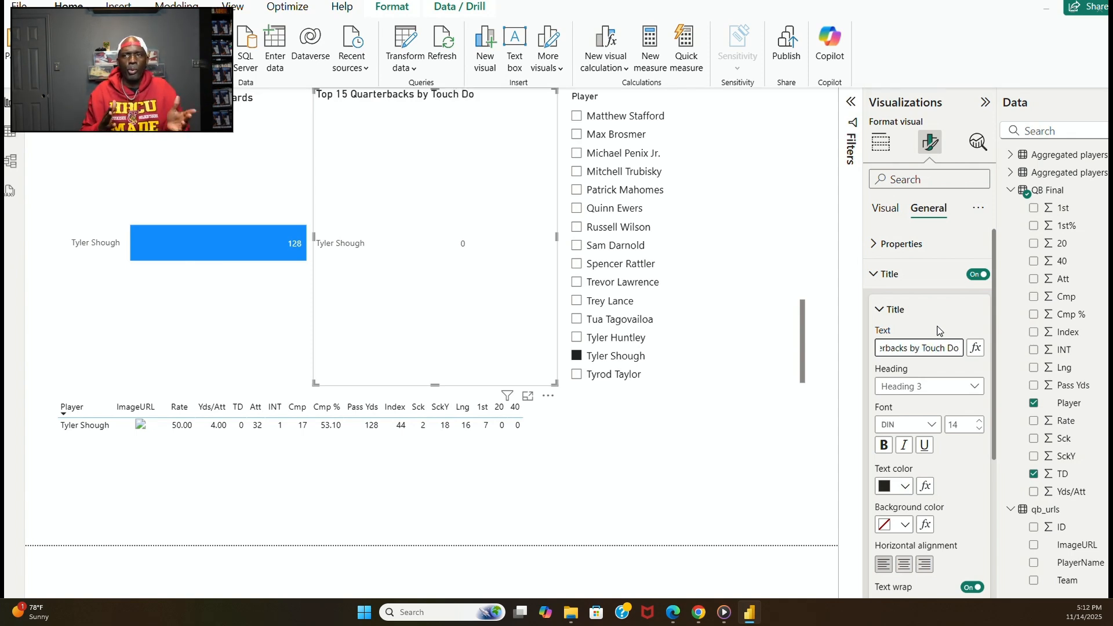
type("wns")
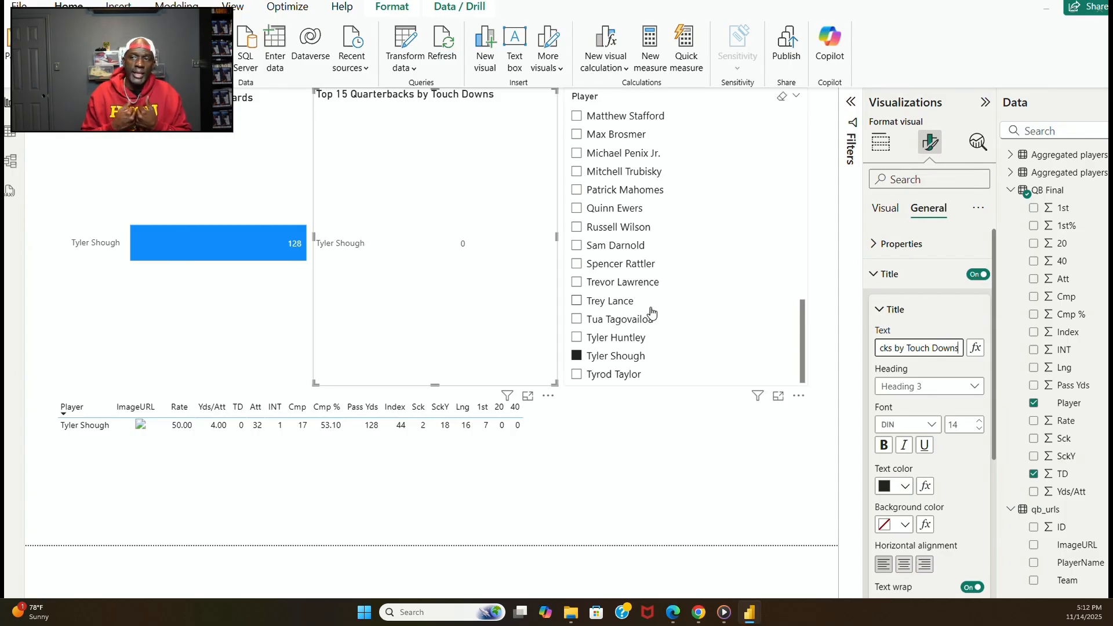
Check the slicer filtering for Trevor Lawrence, Russell Wilson, Quinn Ewers, Mitchell Trubisky, Michael Penix Jr., Max Brosmer and Matthew Stafford, one at a time.
left_click(578, 285)
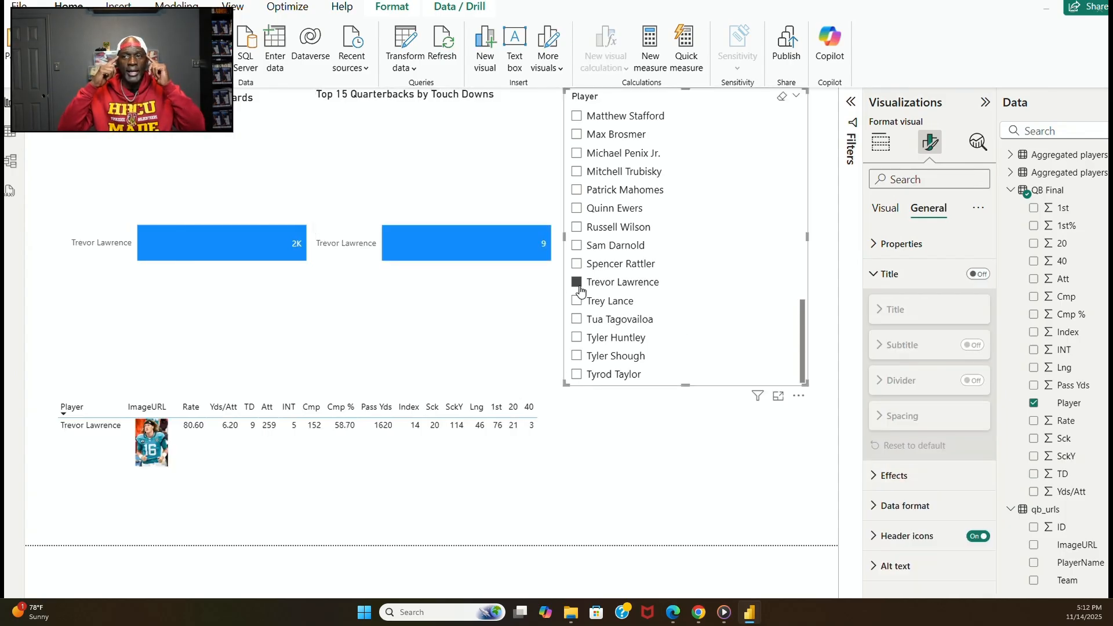
left_click(577, 228)
left_click(577, 208)
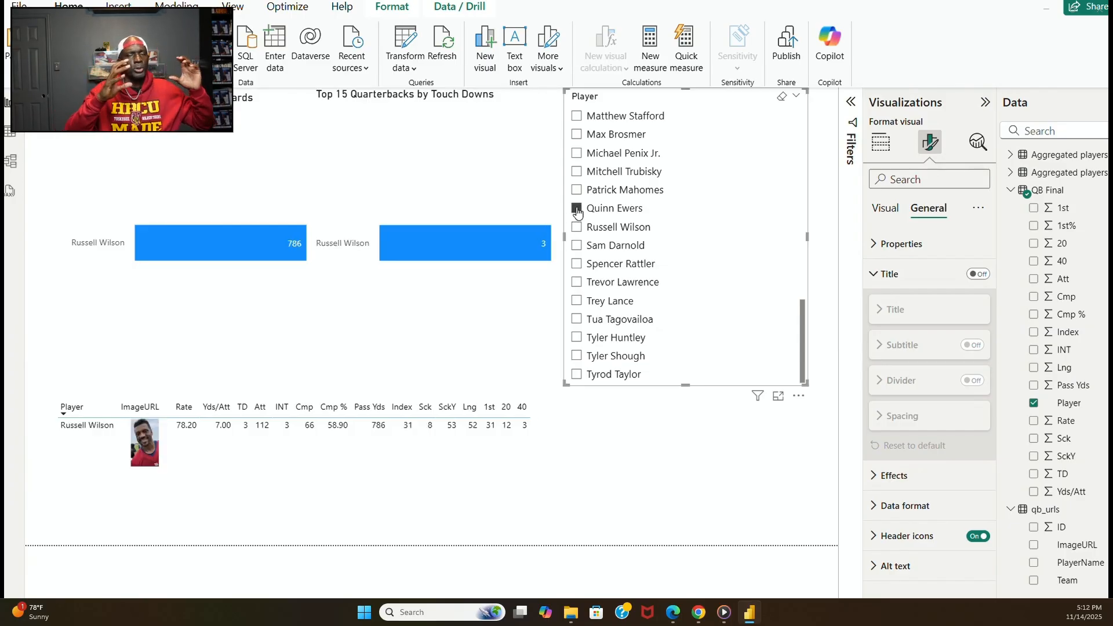
left_click(577, 172)
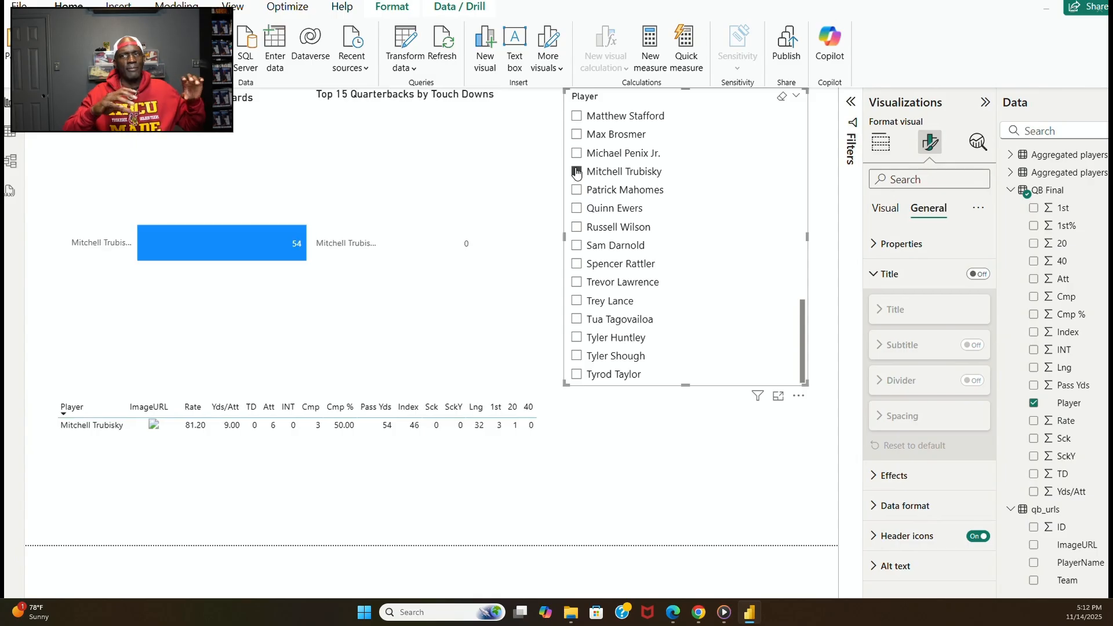
left_click(578, 154)
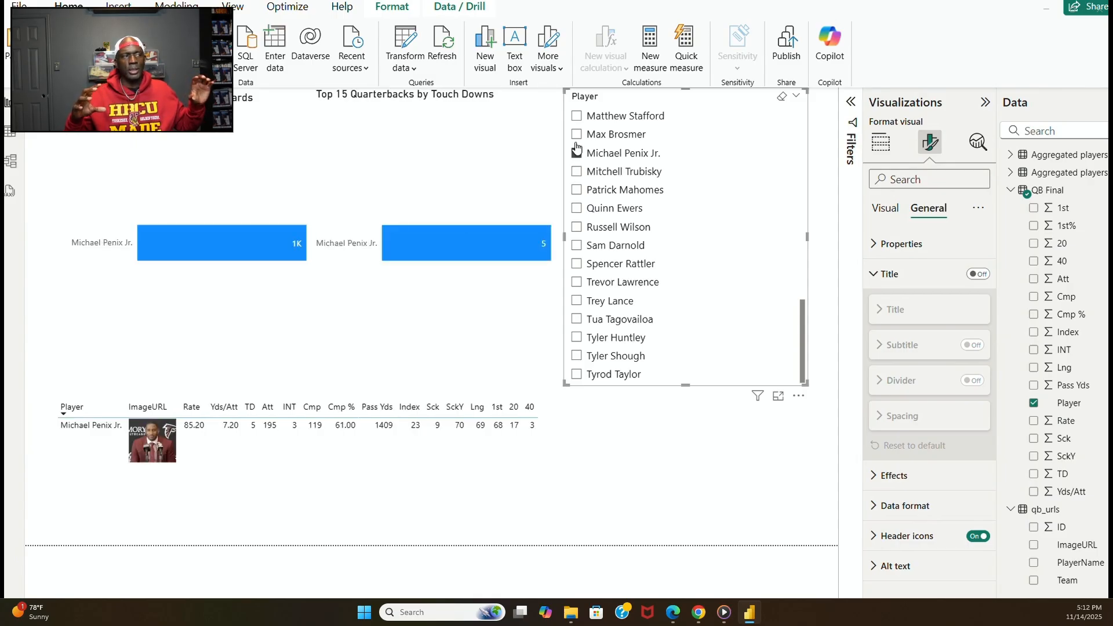
left_click(582, 138)
left_click(577, 116)
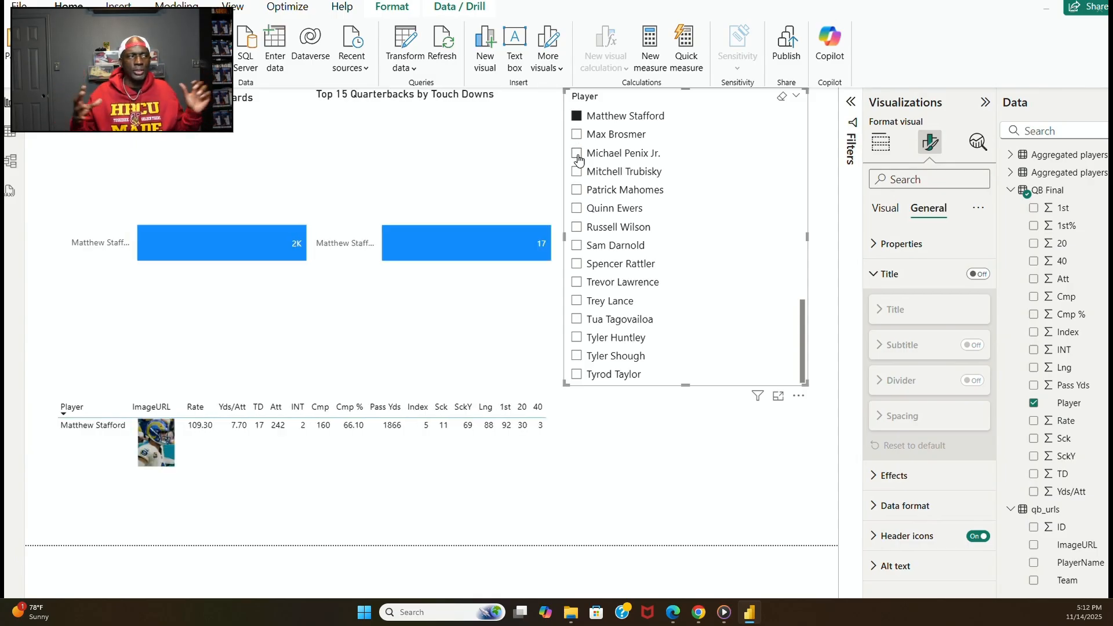
Check the slicer filtering for Tyrod Taylor, Tyler Shough and Tua Tagovailoa in turn, and clear the selection.
left_click(577, 378)
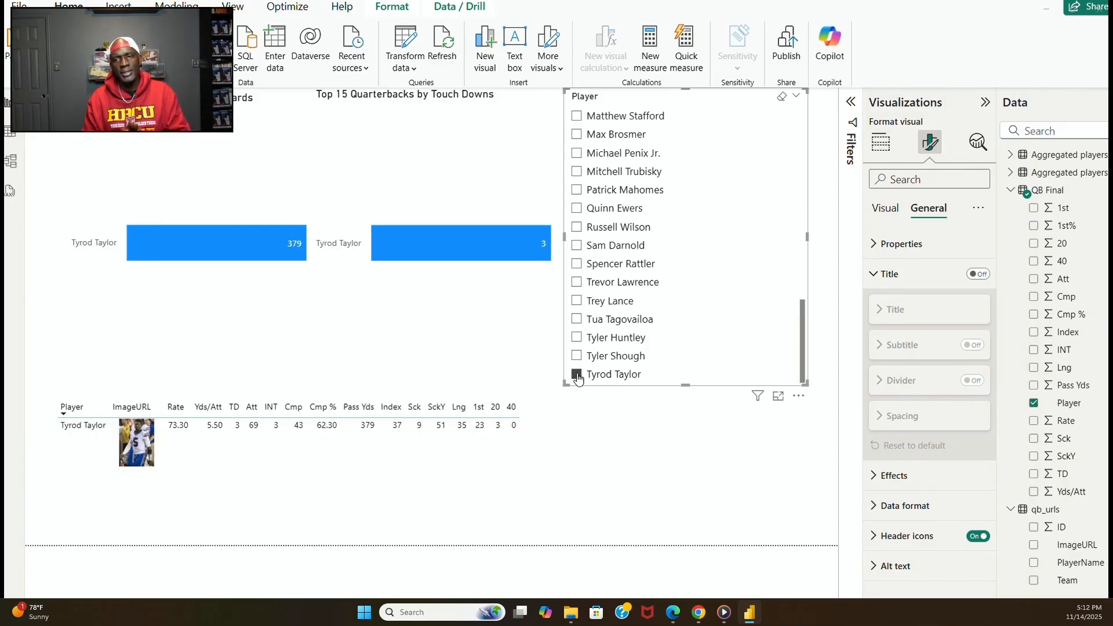
left_click(576, 355)
left_click(577, 320)
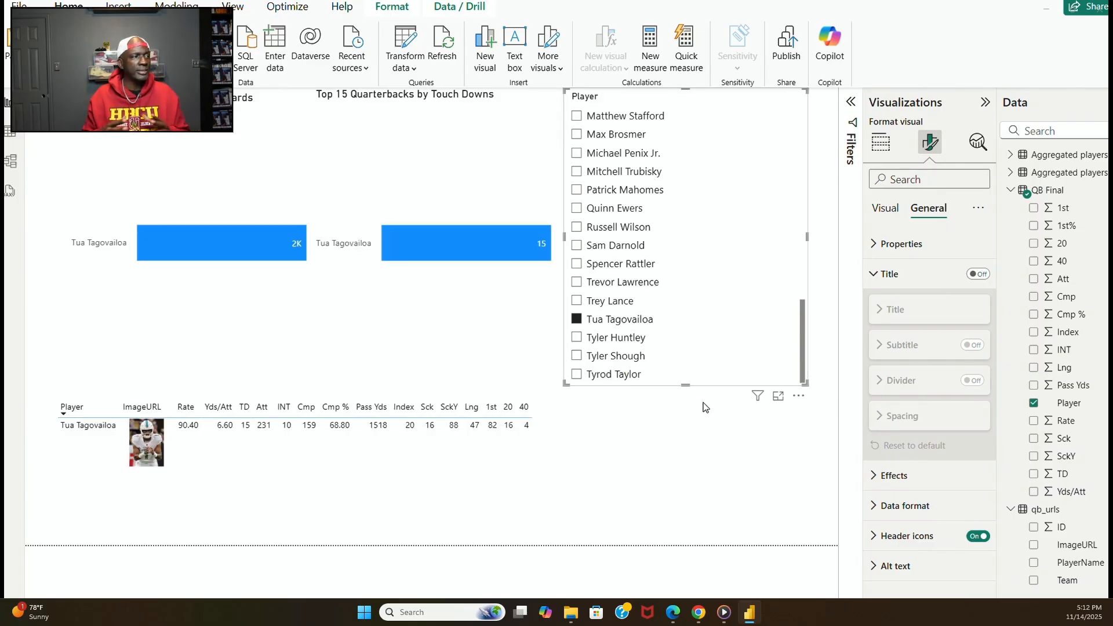
left_click(577, 319)
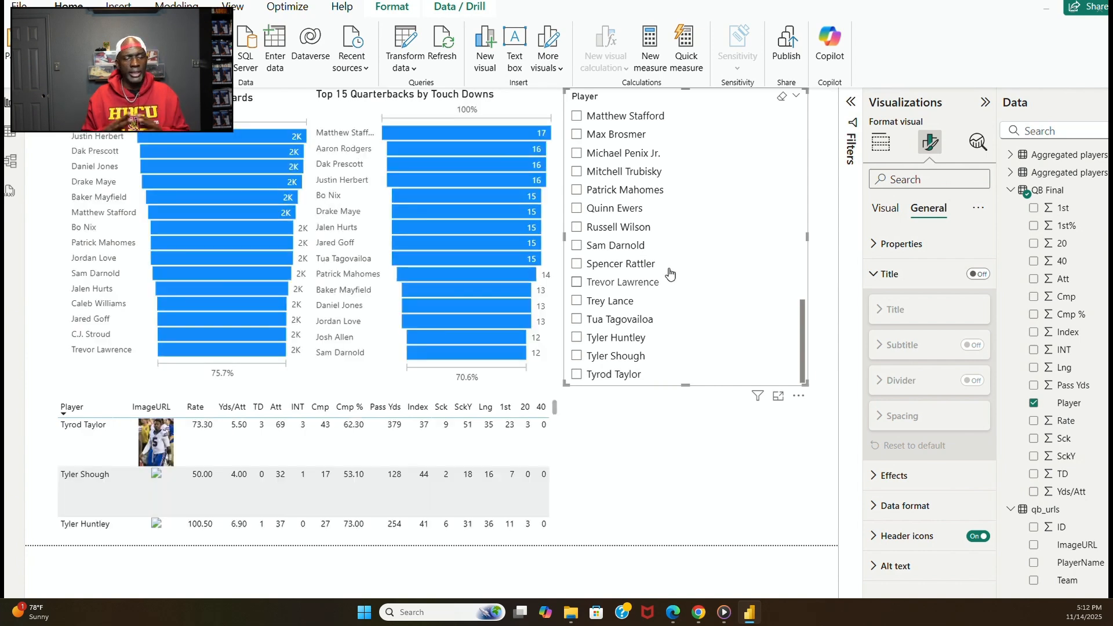
Shorten the Player slicer to a few visible rows and place it beside the statistics table, below the touchdown chart.
left_click(742, 119)
left_click_drag(685, 91, 690, 141)
left_click(578, 170)
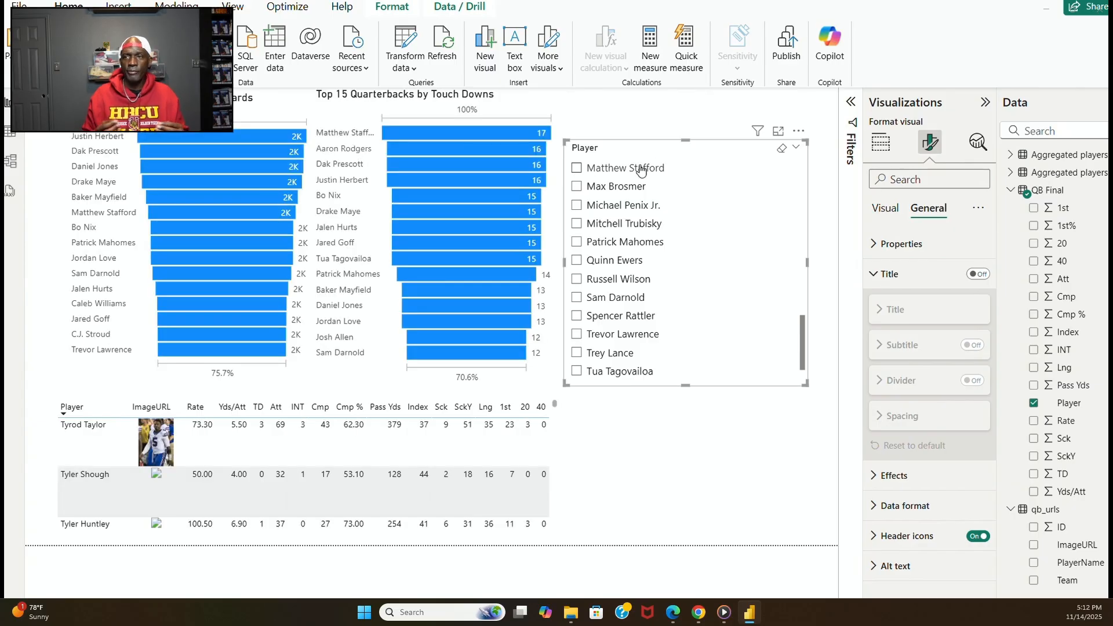
left_click_drag(686, 141, 674, 465)
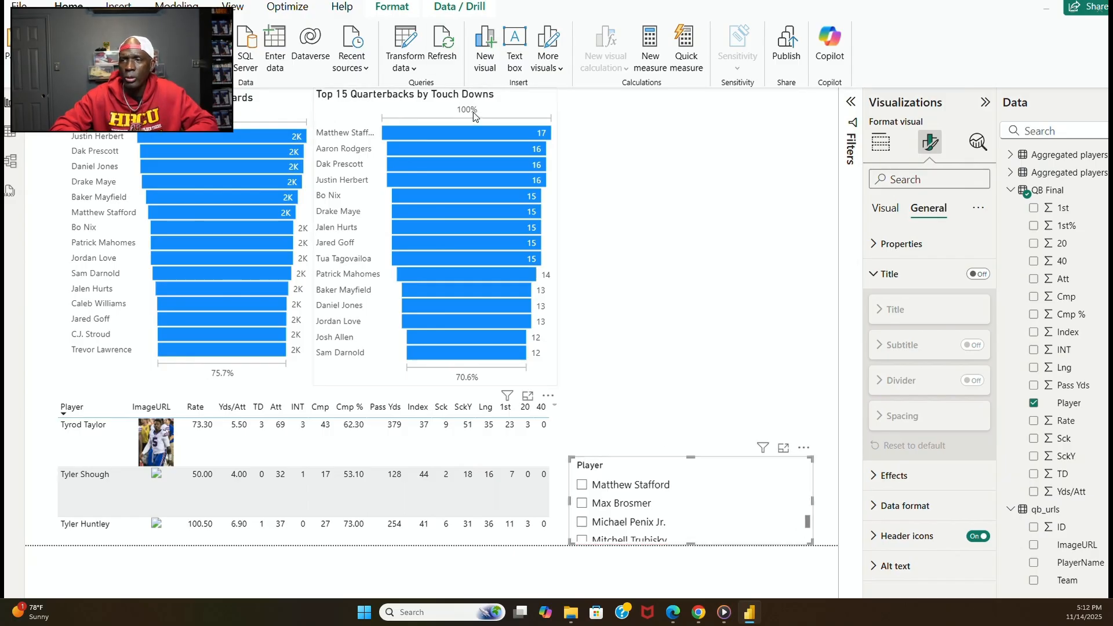
Move both funnel charts down and across the page, and relocate the quarterback statistics table to the page's upper edge.
left_click_drag(489, 101, 683, 196)
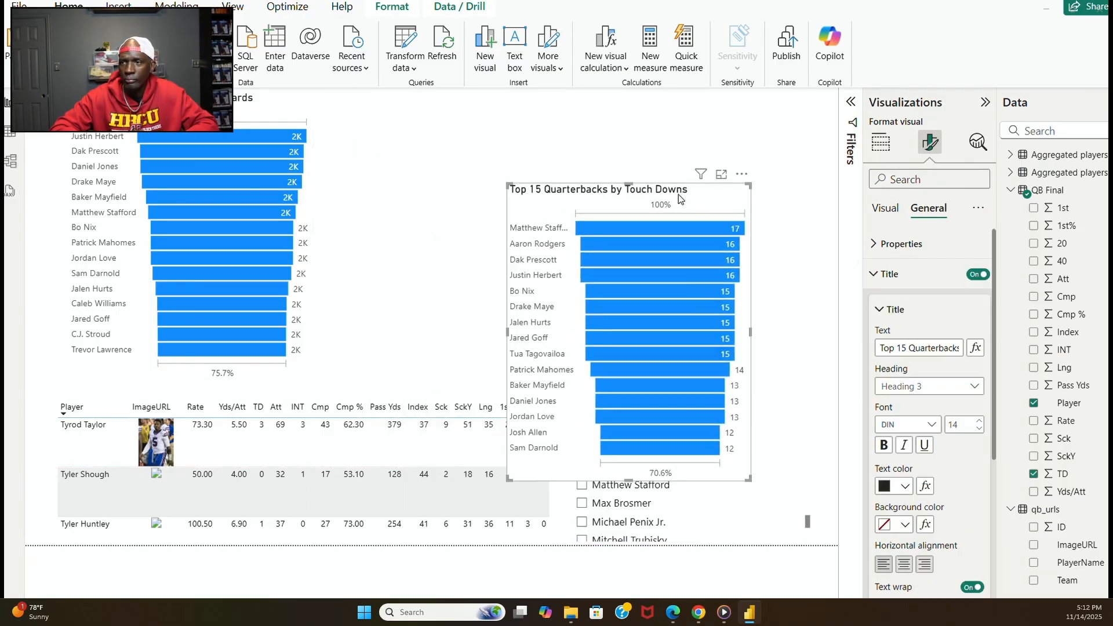
left_click_drag(212, 100, 346, 196)
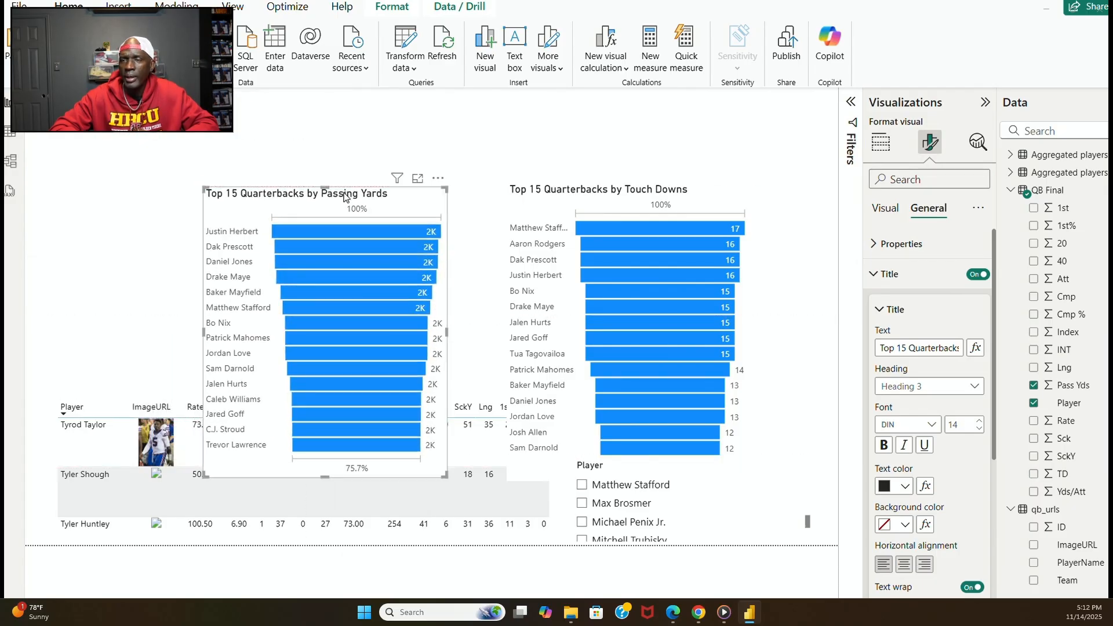
left_click(109, 406)
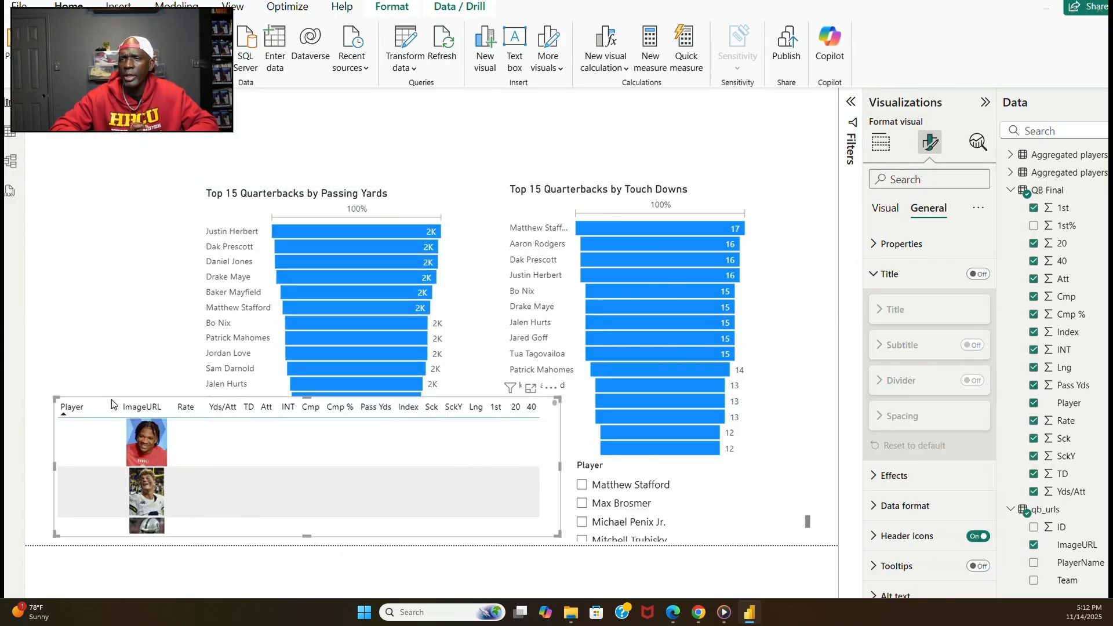
left_click_drag(112, 398, 154, 118)
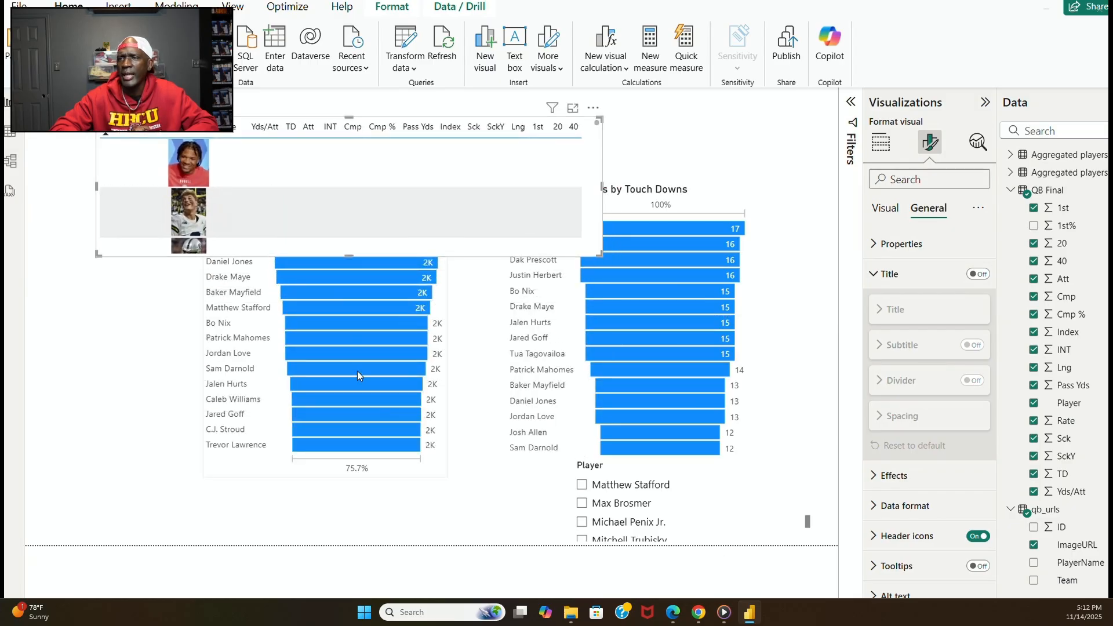
Place the passing yards funnel chart below the table near the page's lower-left corner and adjust its height.
left_click(413, 473)
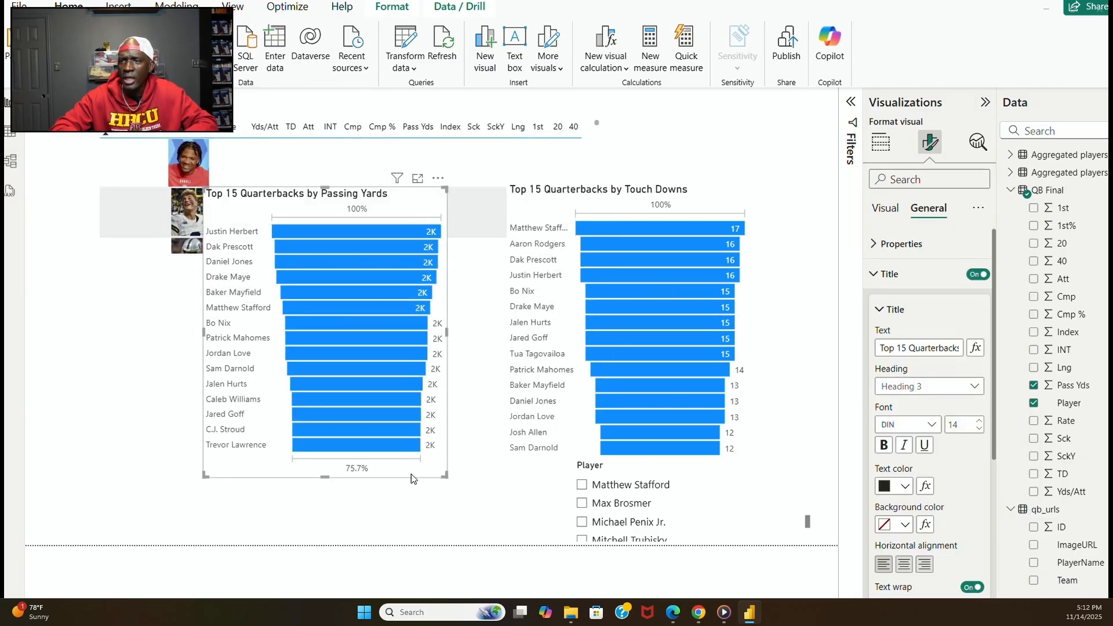
left_click_drag(412, 474, 329, 537)
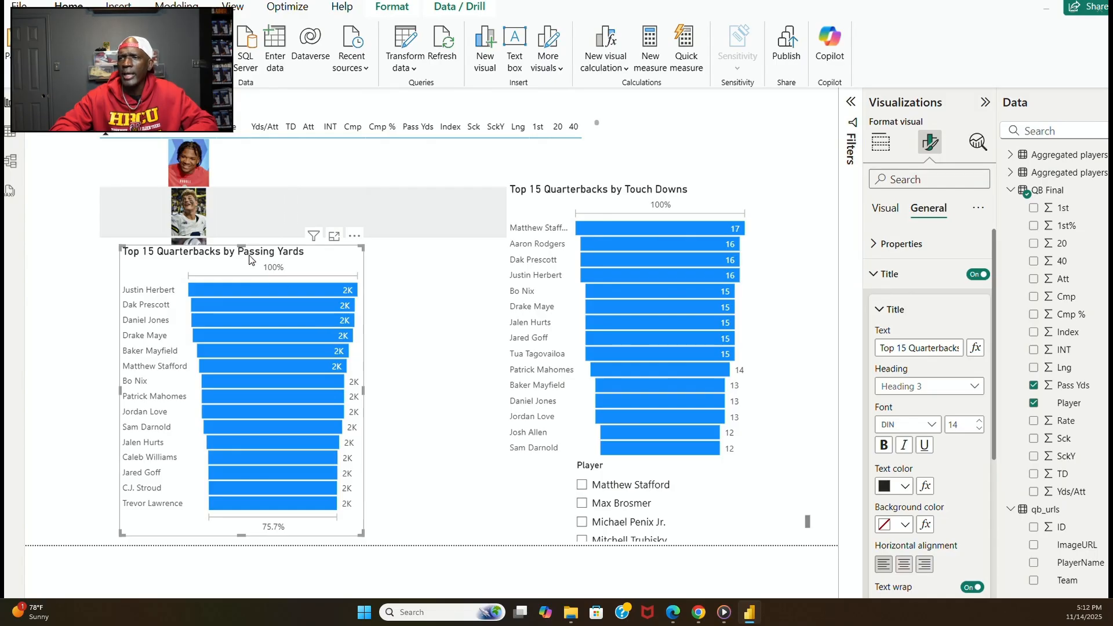
left_click_drag(242, 248, 242, 276)
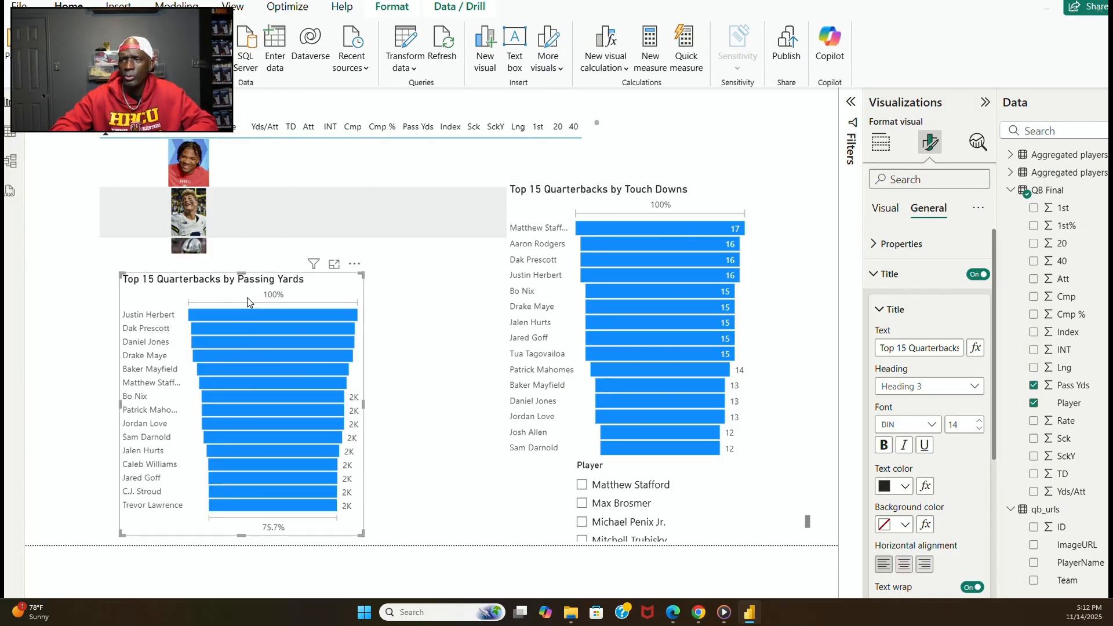
left_click_drag(246, 274, 193, 273)
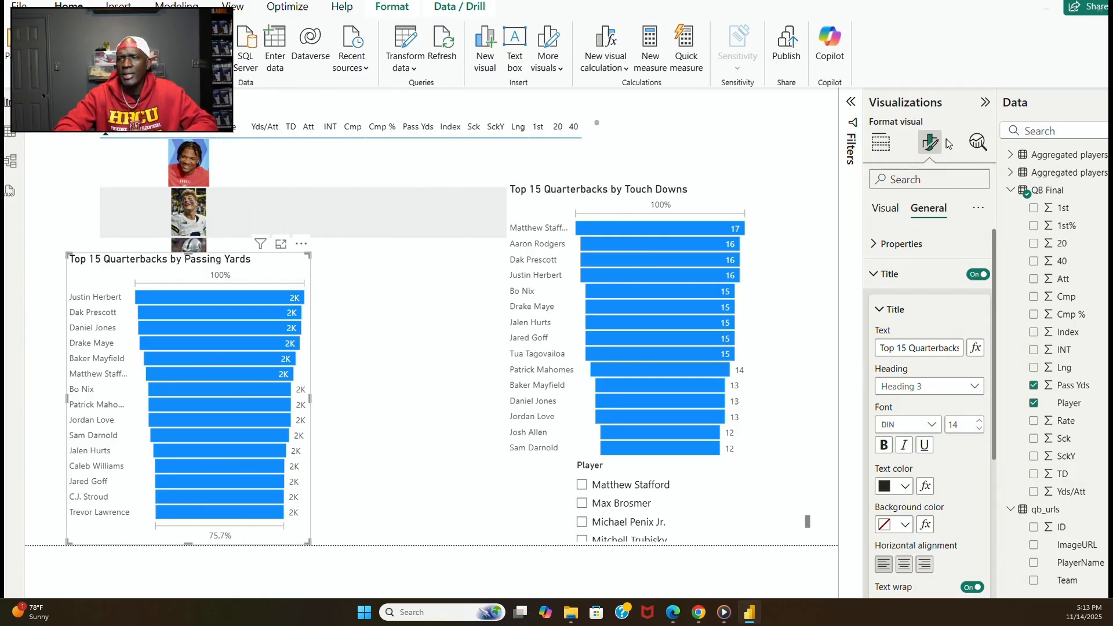
Switch the report page's canvas type to Custom and set its height to 1400 px.
left_click(822, 362)
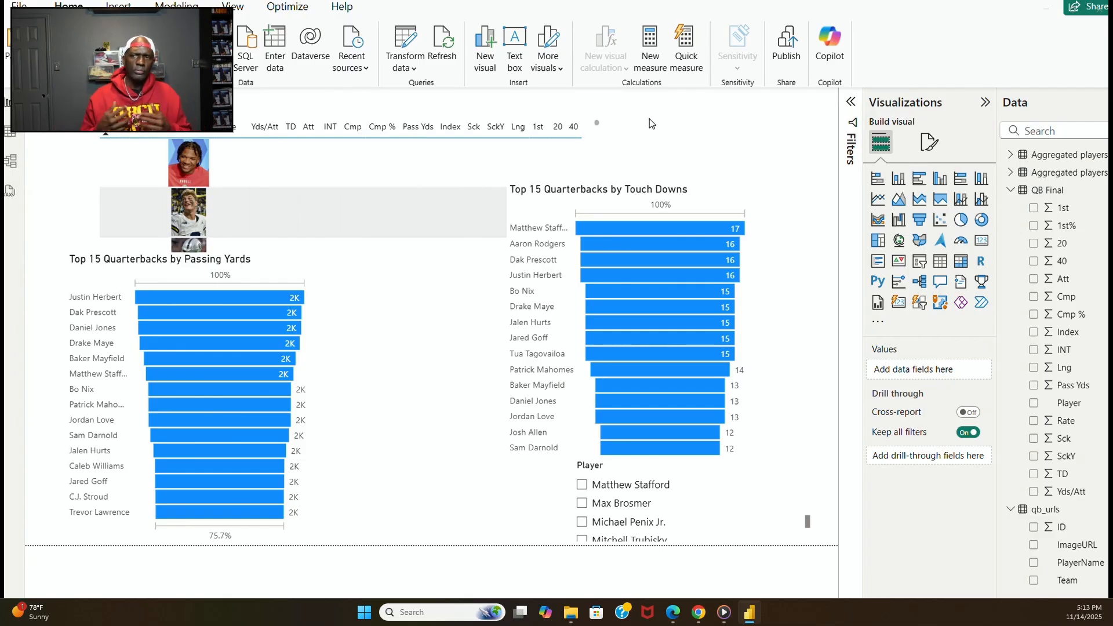
left_click(929, 143)
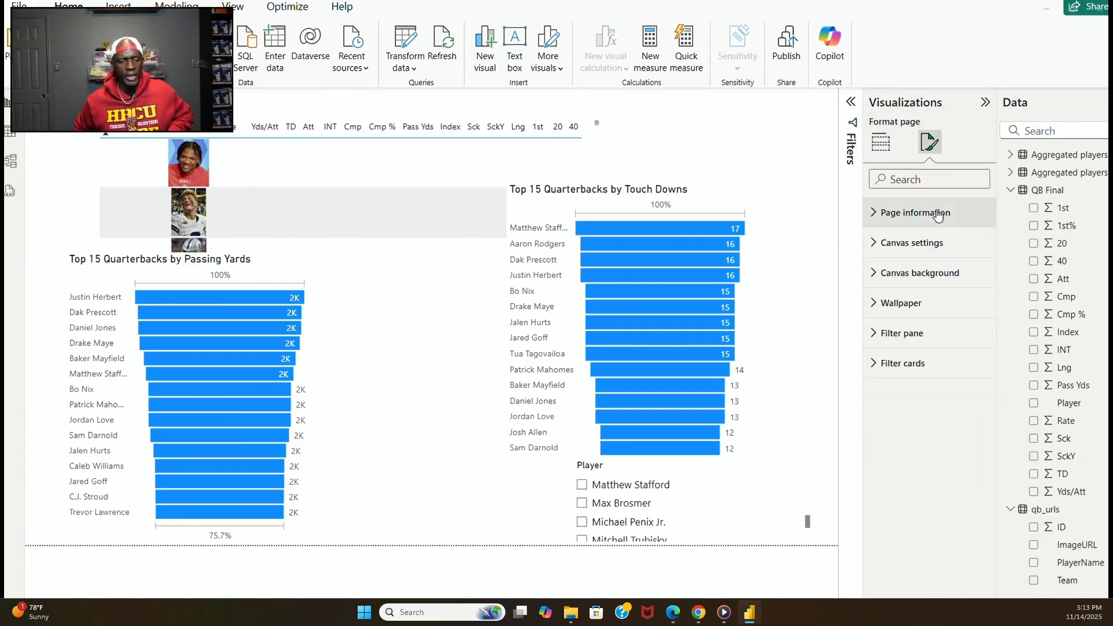
left_click(886, 252)
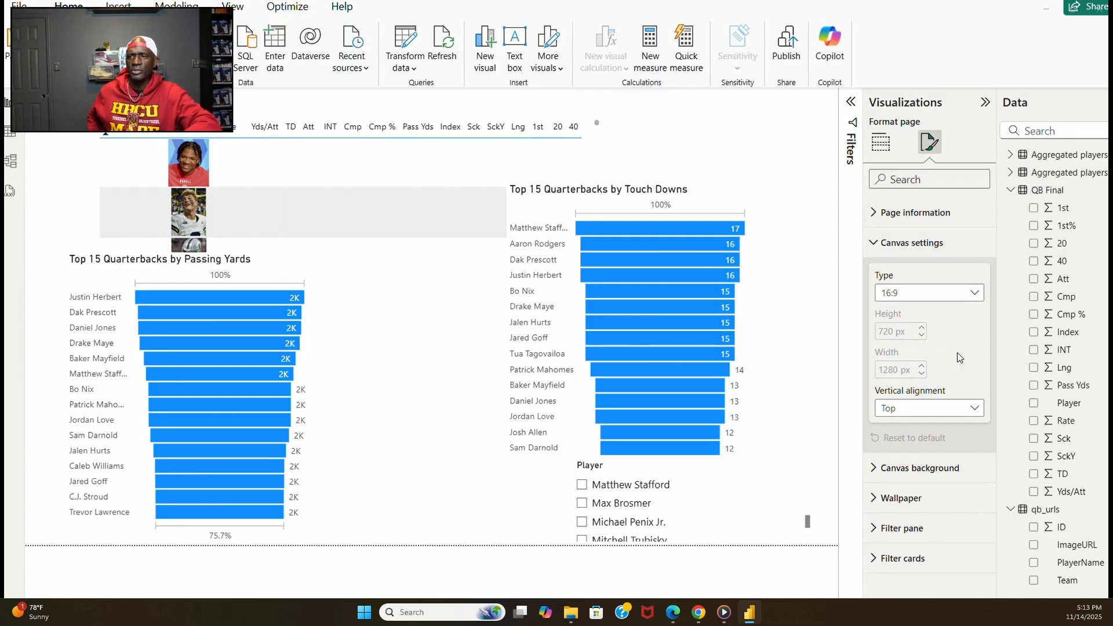
left_click(972, 292)
left_click(911, 379)
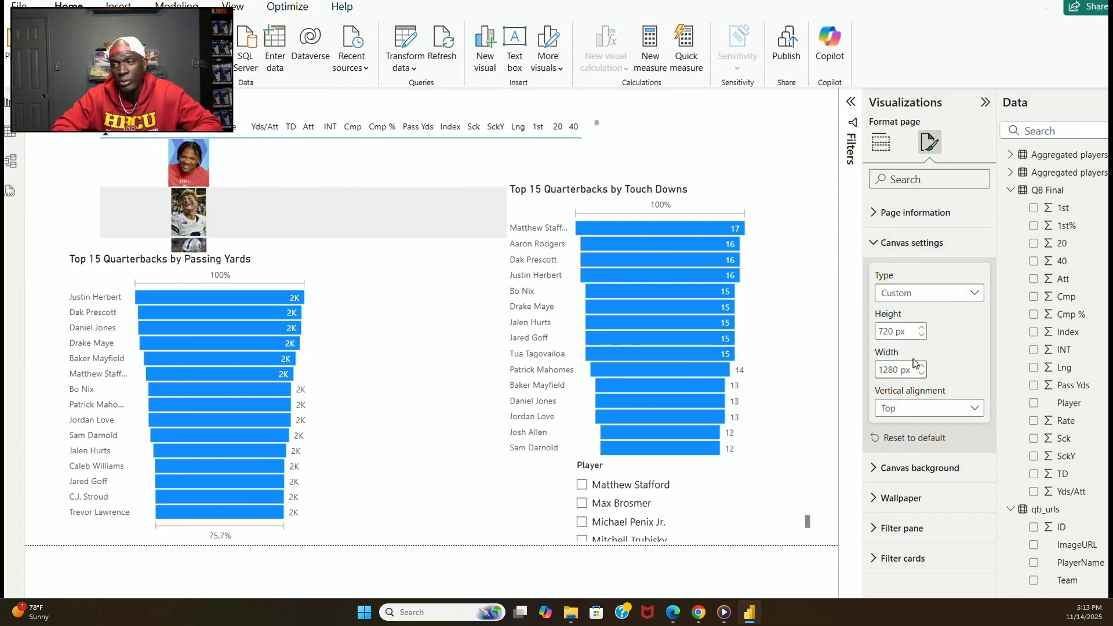
double_click(891, 331)
type("4")
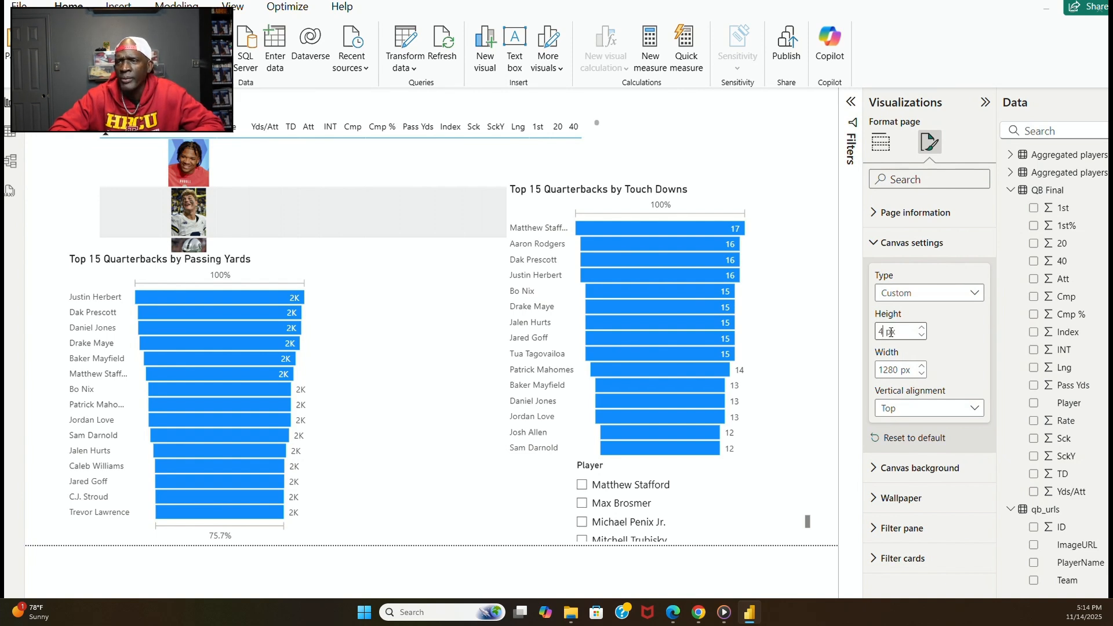
key("BackSpace")
type("14")
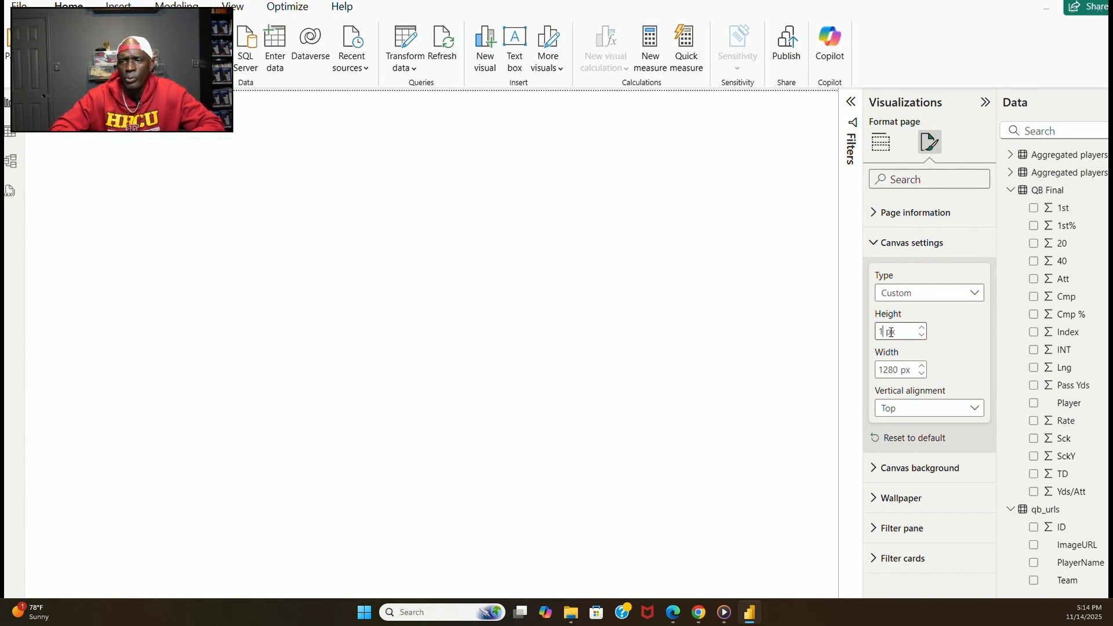
type("00")
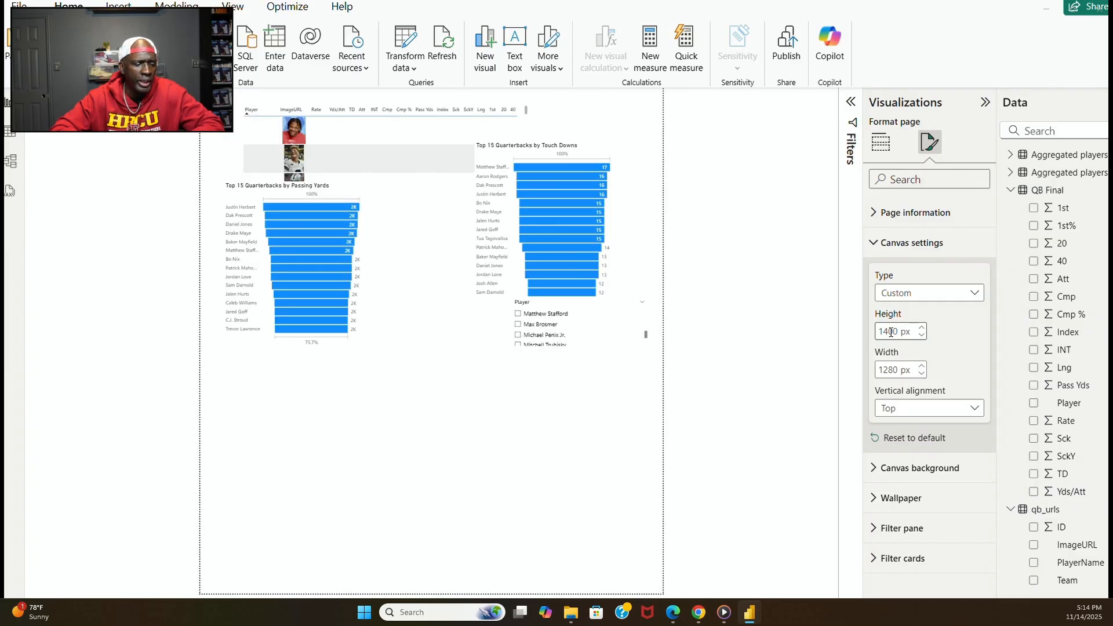
Set the canvas width to 1600 px and the canvas height to 900 px.
double_click(891, 369)
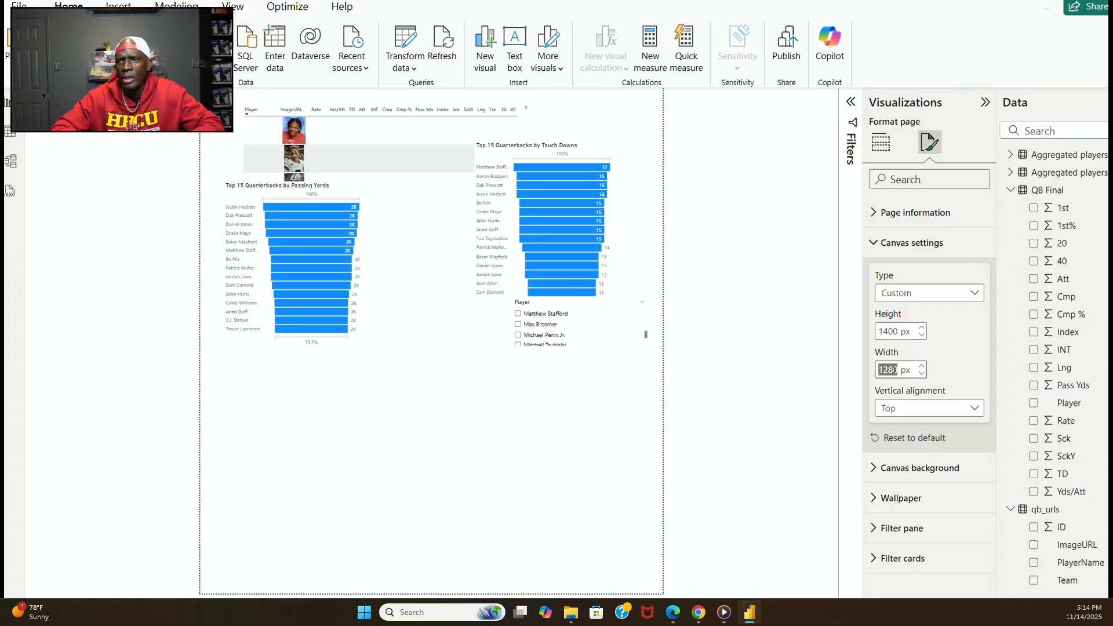
type("1600")
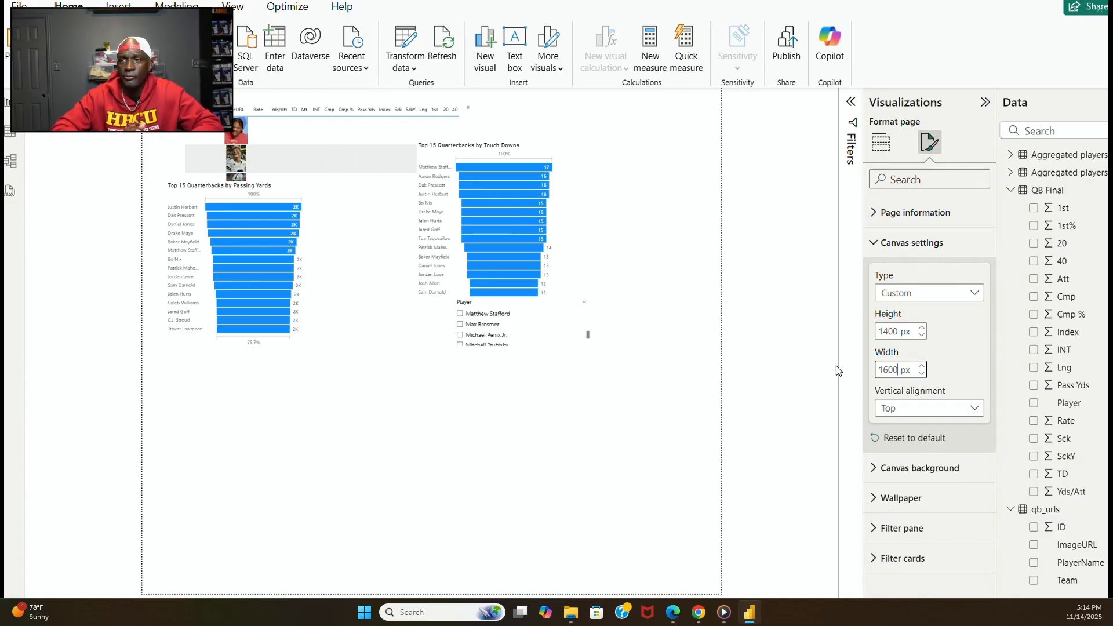
double_click(896, 330)
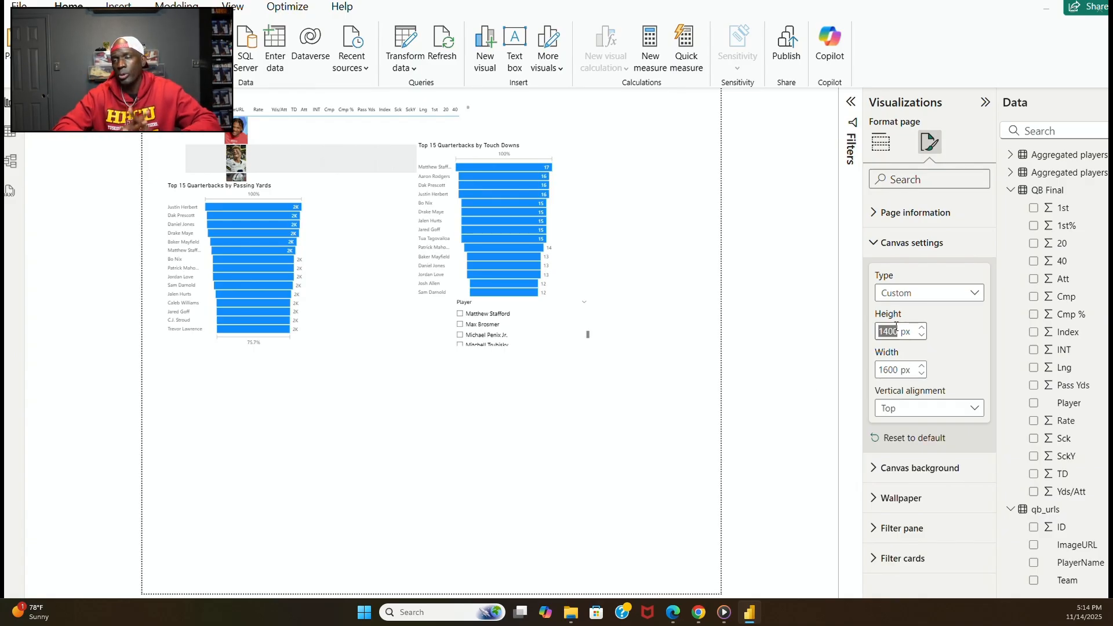
type("900")
key("Return")
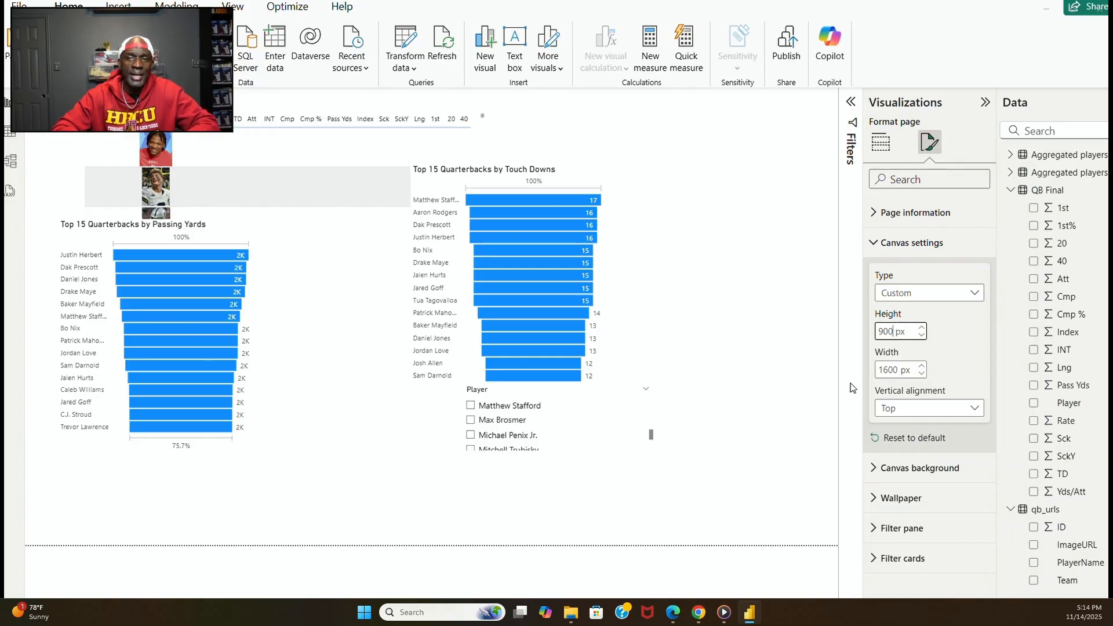
left_click(786, 409)
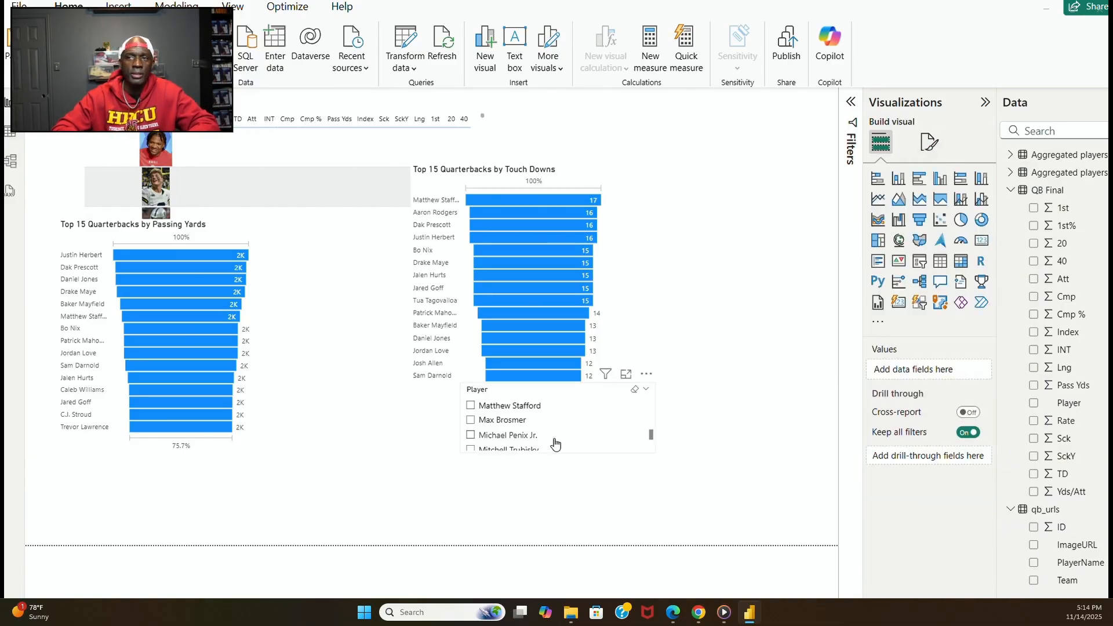
Move the Player slicer to the page's upper right and the touchdown chart near the lower edge, leaving no player selected.
left_click_drag(571, 449, 742, 162)
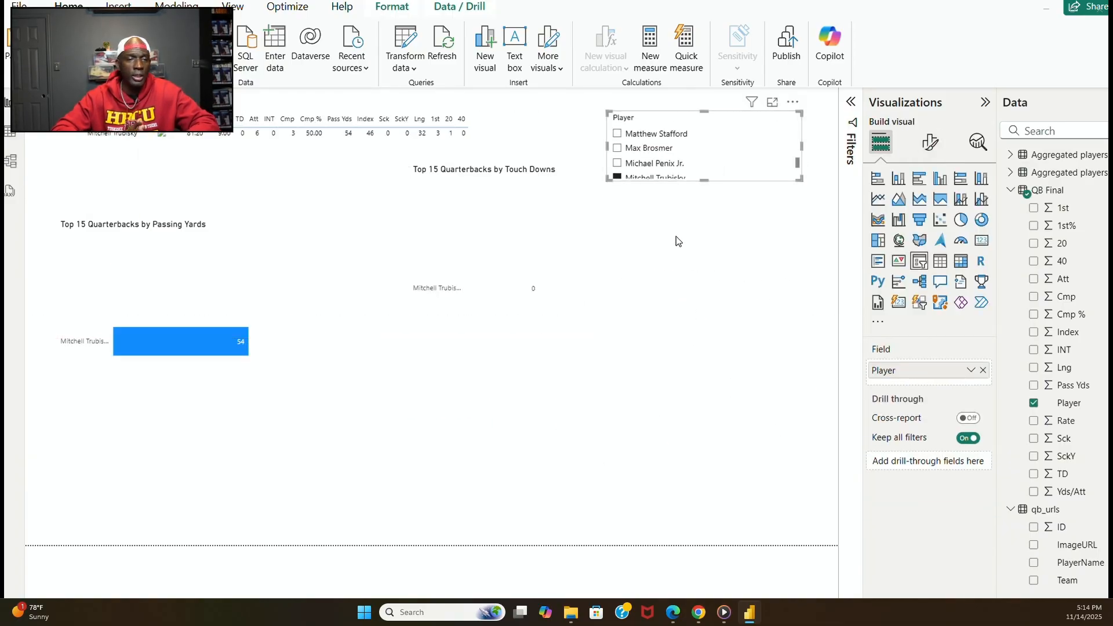
left_click(576, 266)
left_click_drag(576, 265, 631, 402)
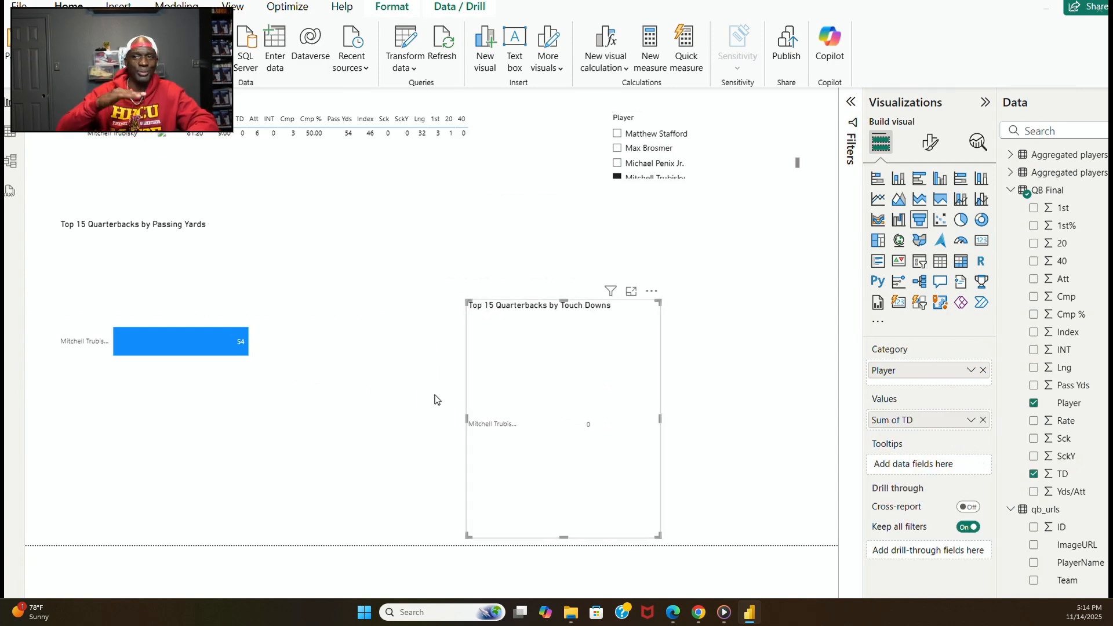
left_click(411, 400)
left_click(627, 176)
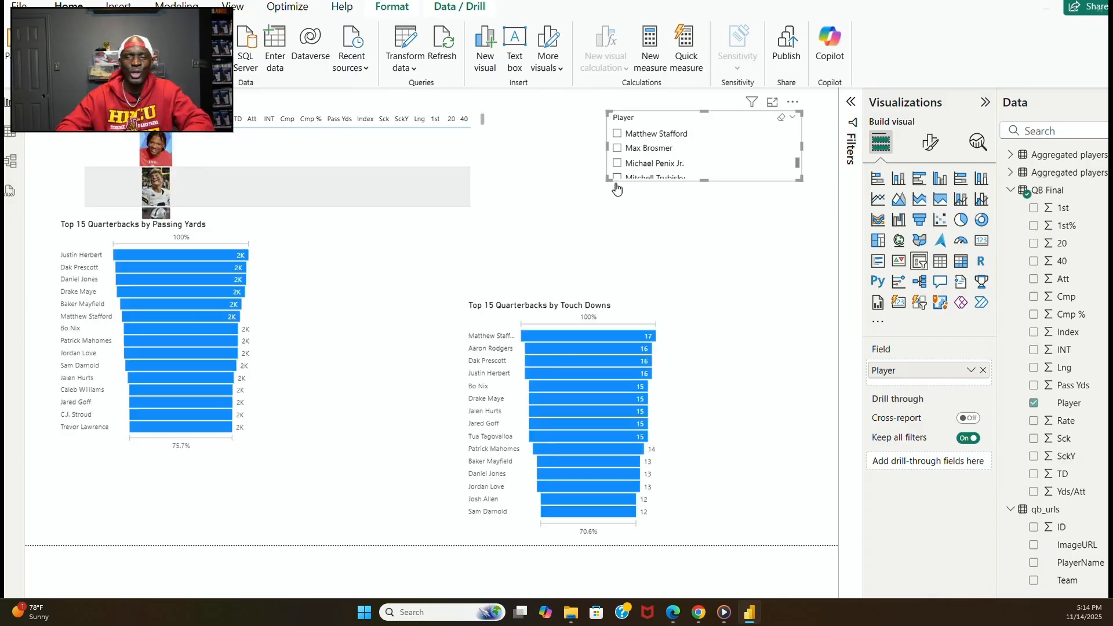
Align the passing yards and touchdown funnel charts side by side along the lower part of the page.
left_click(251, 421)
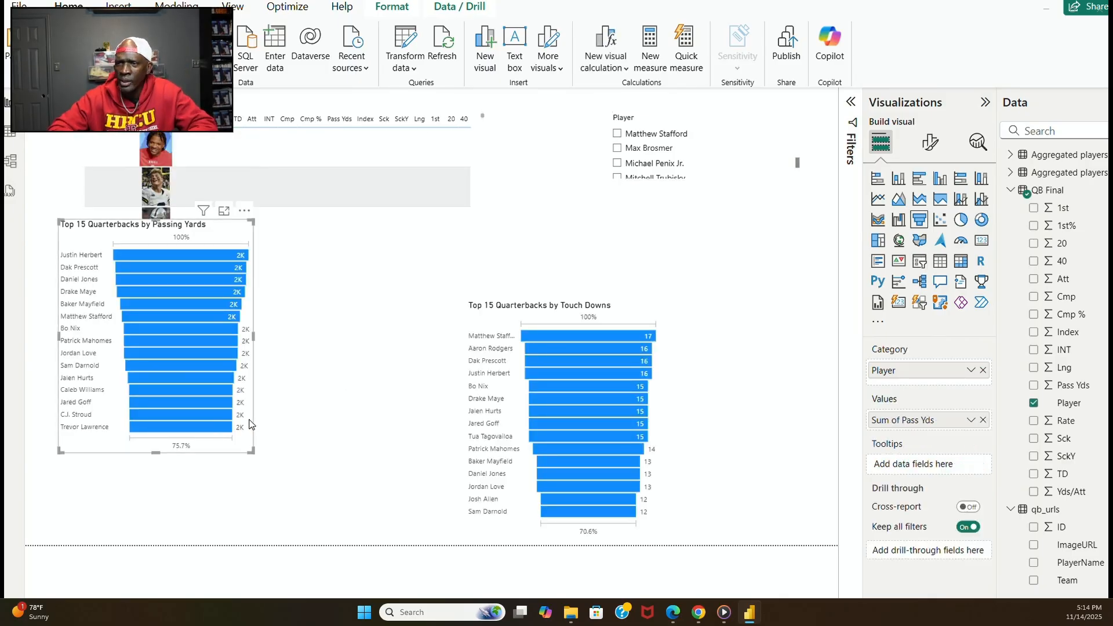
left_click_drag(247, 420, 260, 498)
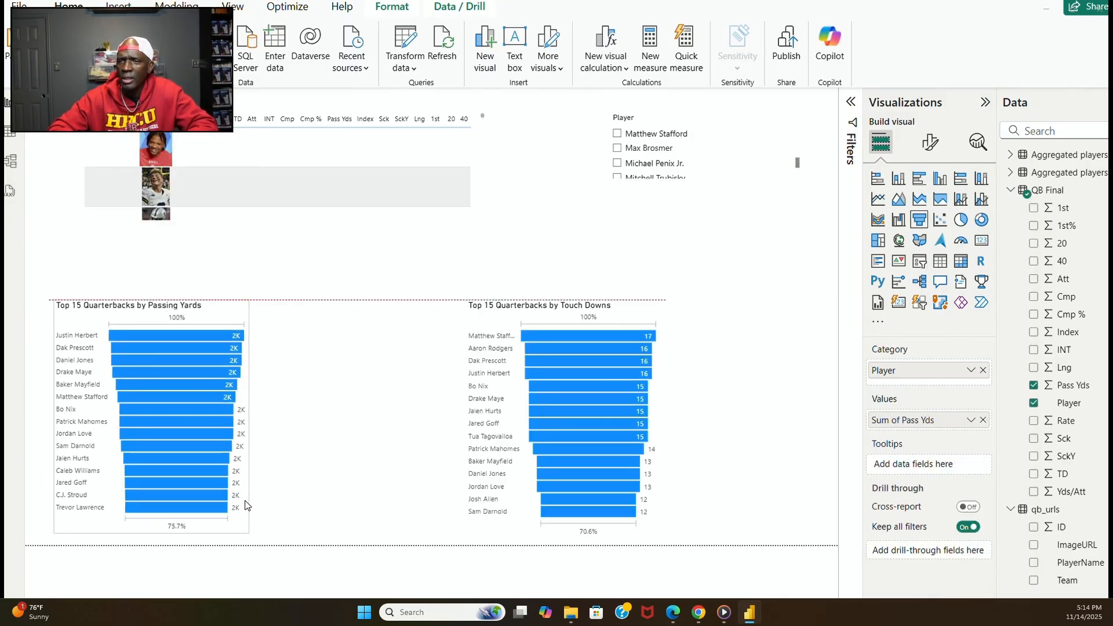
left_click(668, 461)
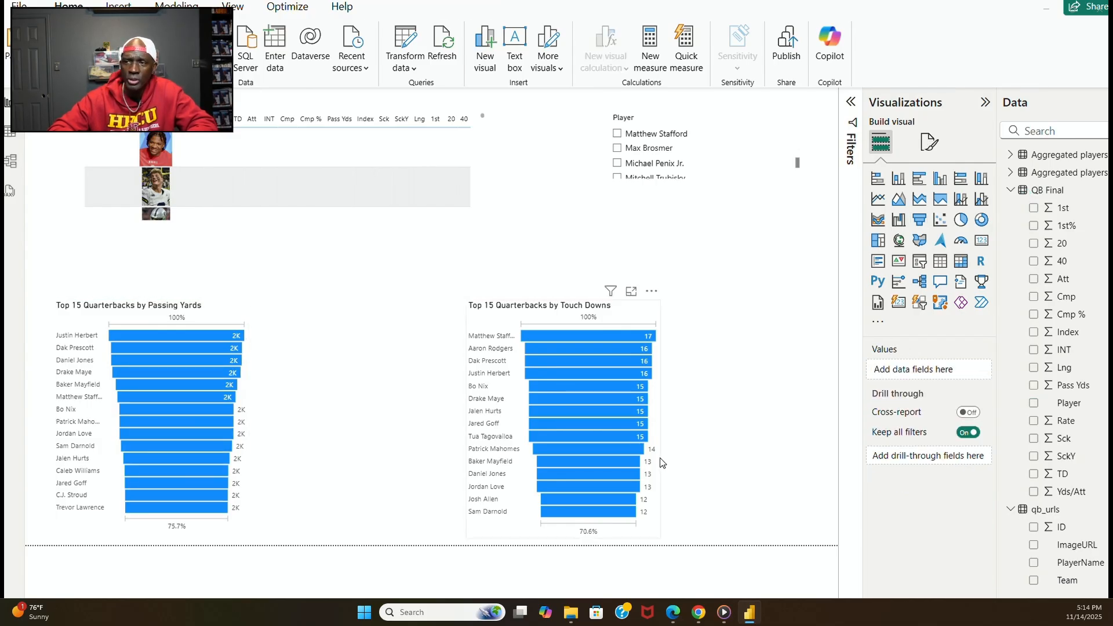
left_click(661, 462)
left_click_drag(621, 462, 514, 458)
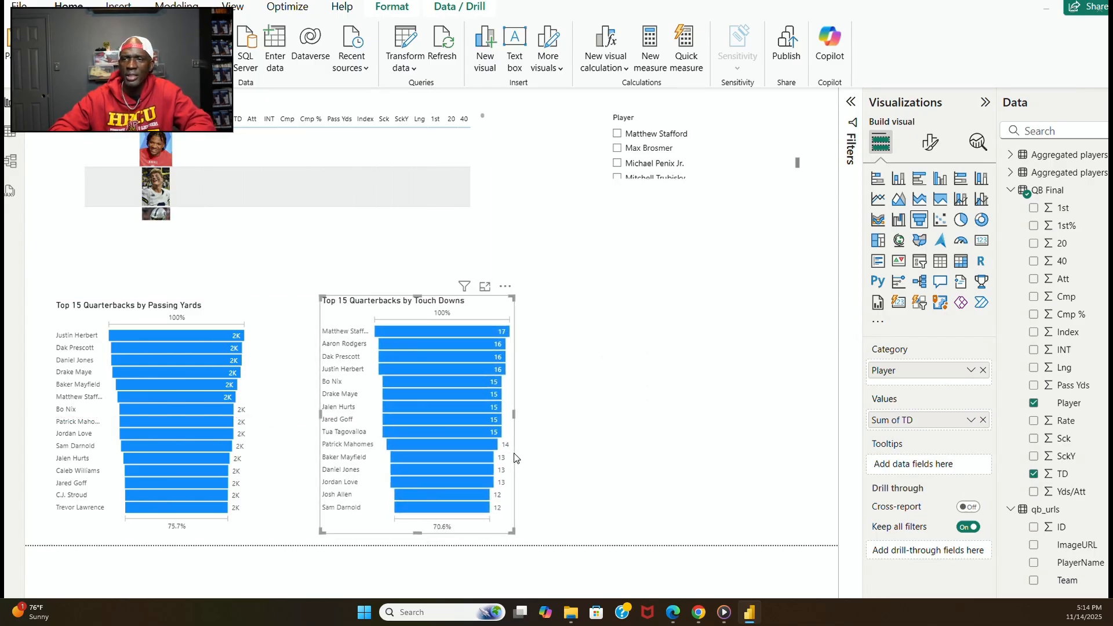
left_click(208, 305)
left_click_drag(157, 303, 156, 295)
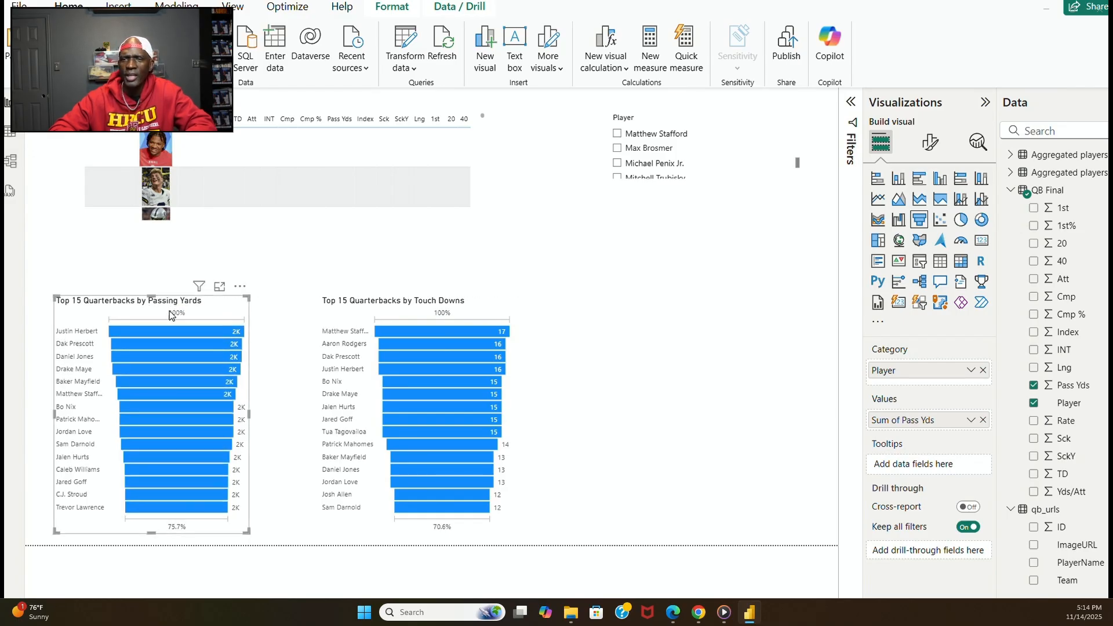
left_click(616, 430)
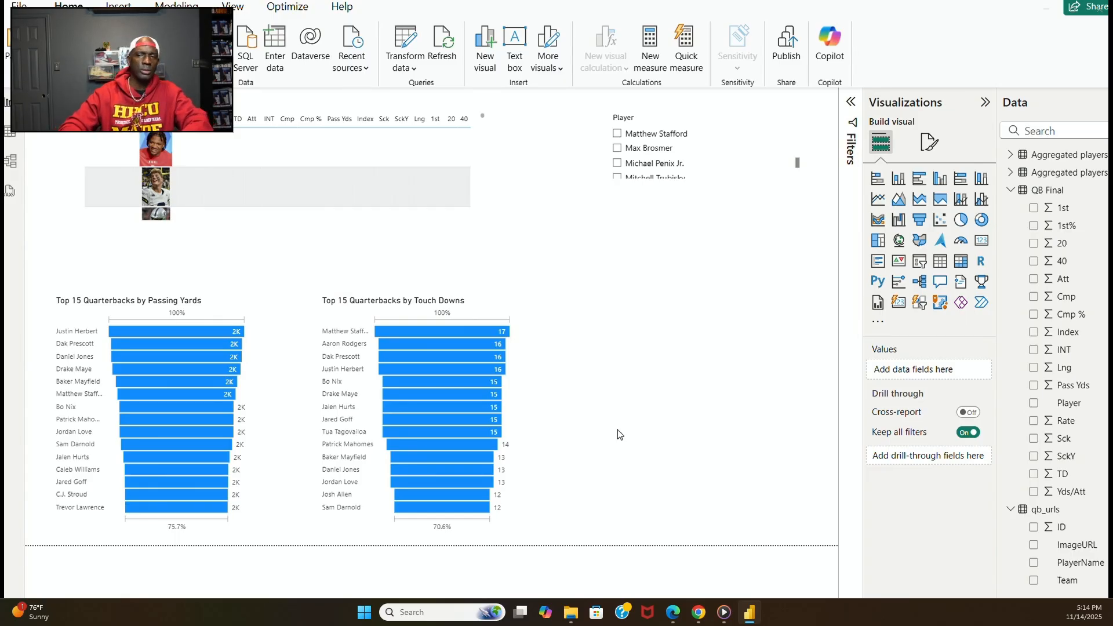
Filter the page to Mitchell Trubisky with the Player slicer and clear the selection.
left_click(733, 178)
left_click(618, 177)
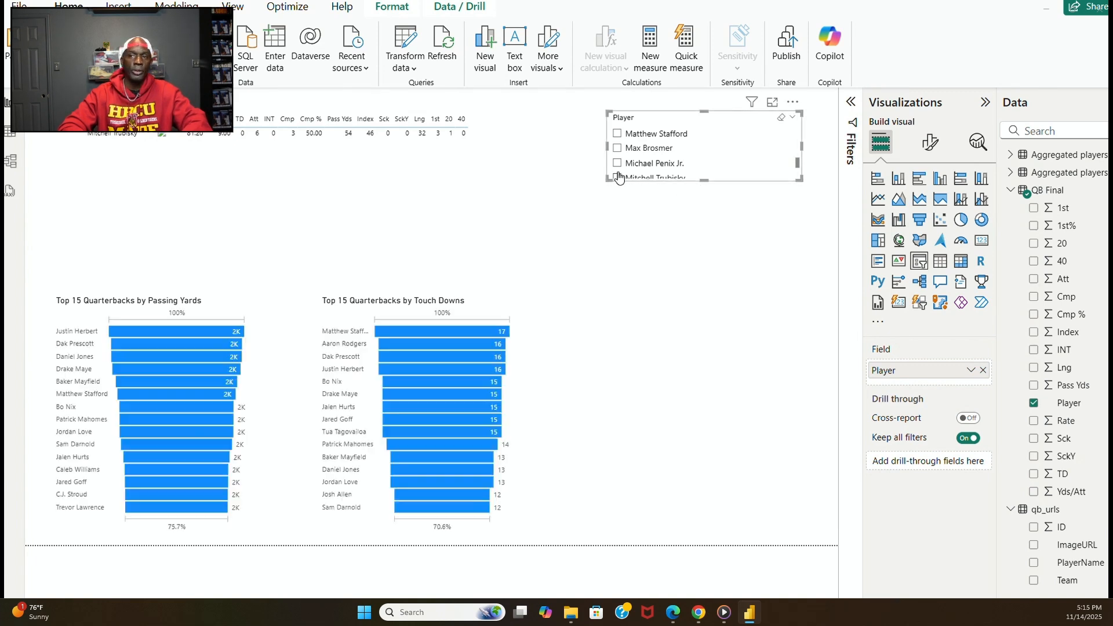
Enlarge the Player slicer to nearly the full page height and move it toward the page's right edge, showing the start of its list.
left_click_drag(705, 182, 713, 528)
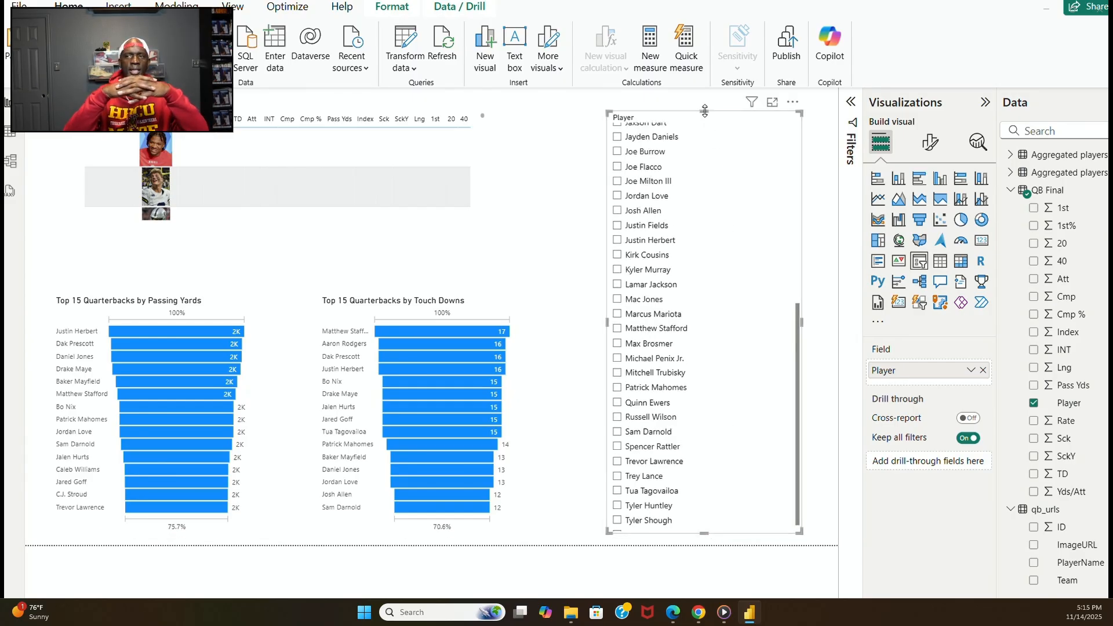
left_click_drag(704, 111, 704, 93)
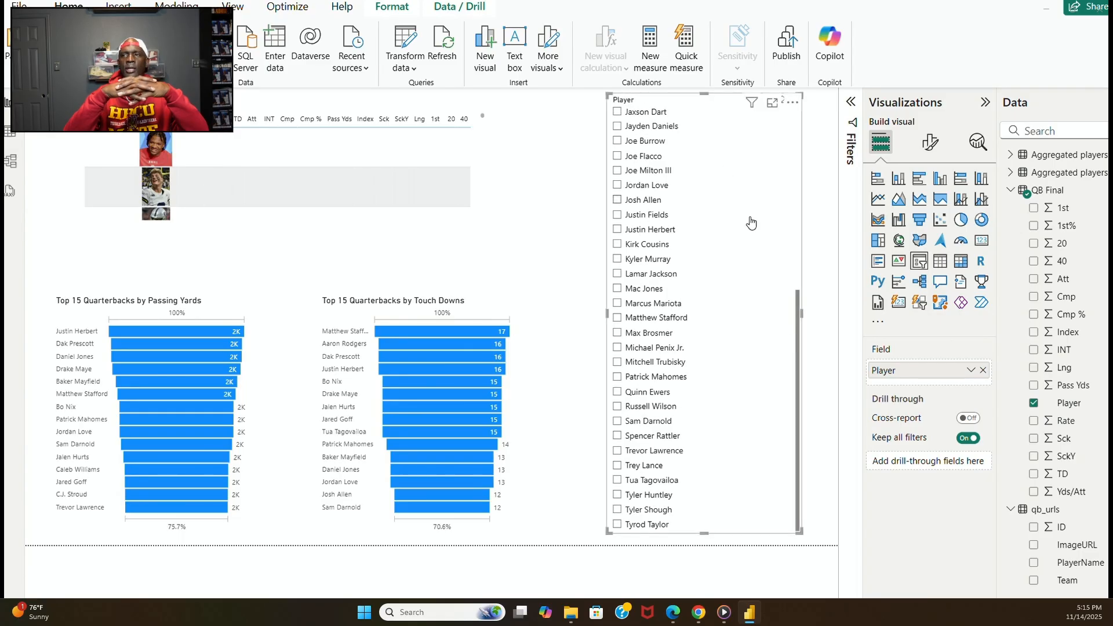
left_click_drag(798, 372, 786, 174)
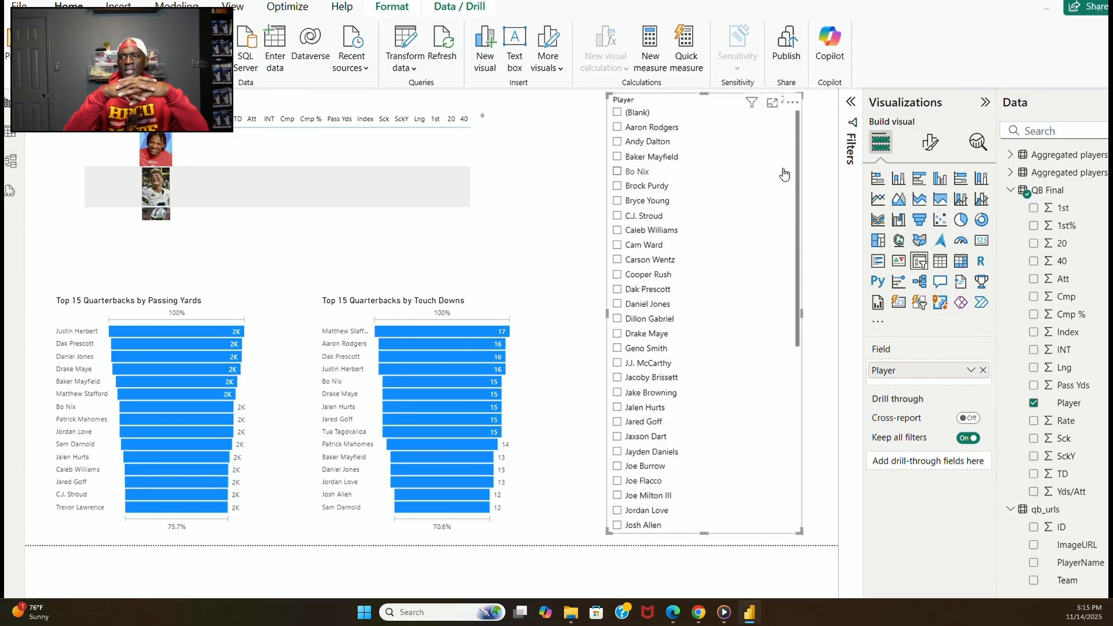
left_click_drag(708, 94, 730, 104)
left_click(545, 163)
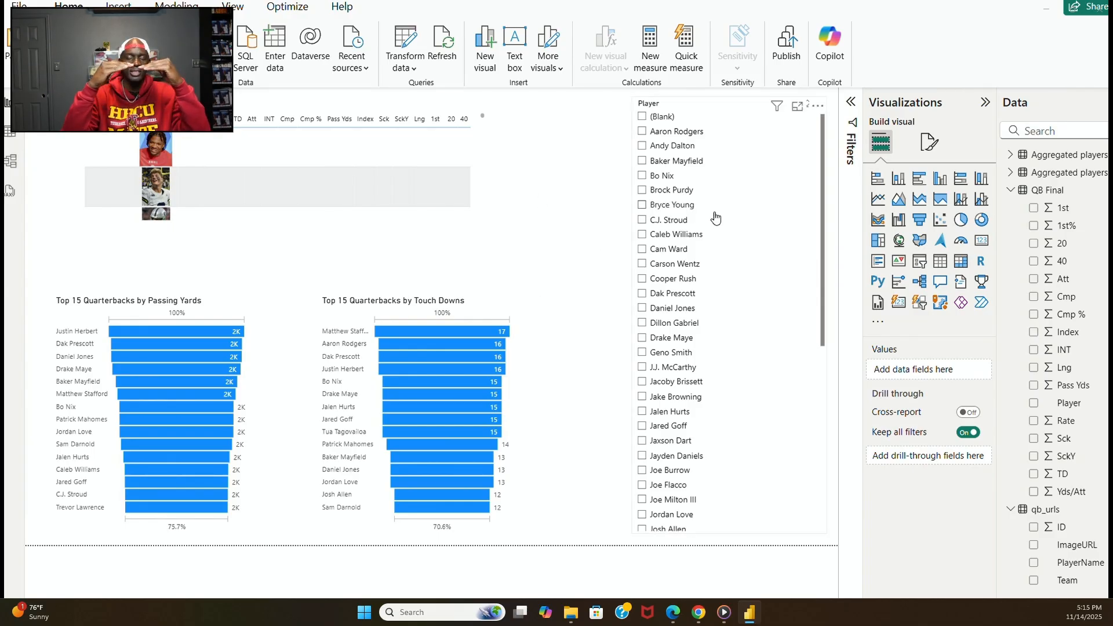
Filter the page to Cam Ward with the Player slicer and clear the selection.
left_click(643, 250)
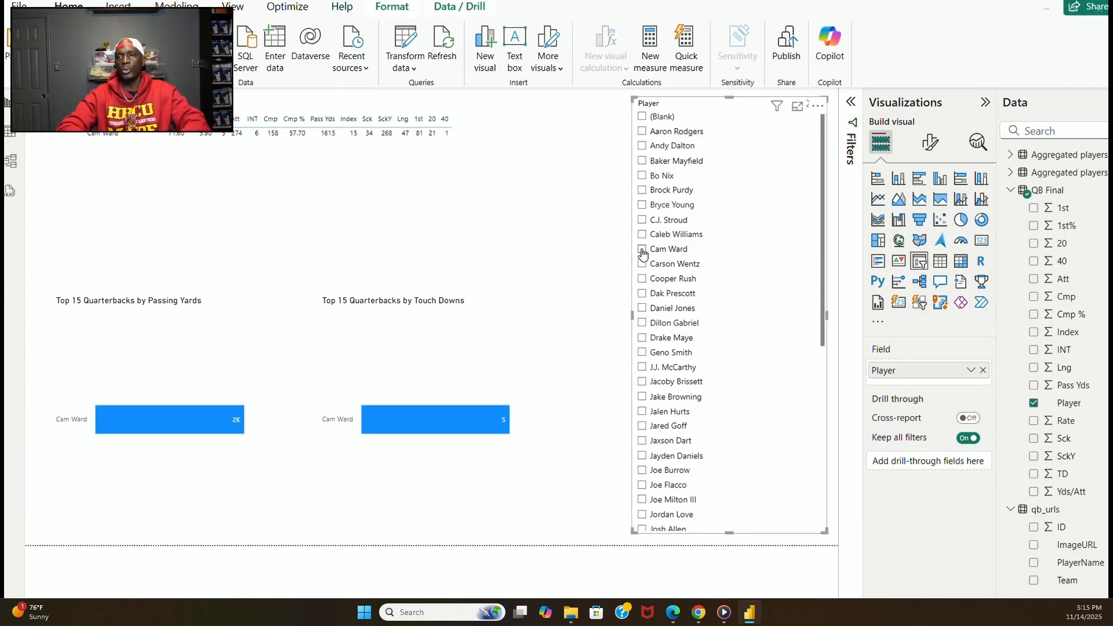
left_click(642, 250)
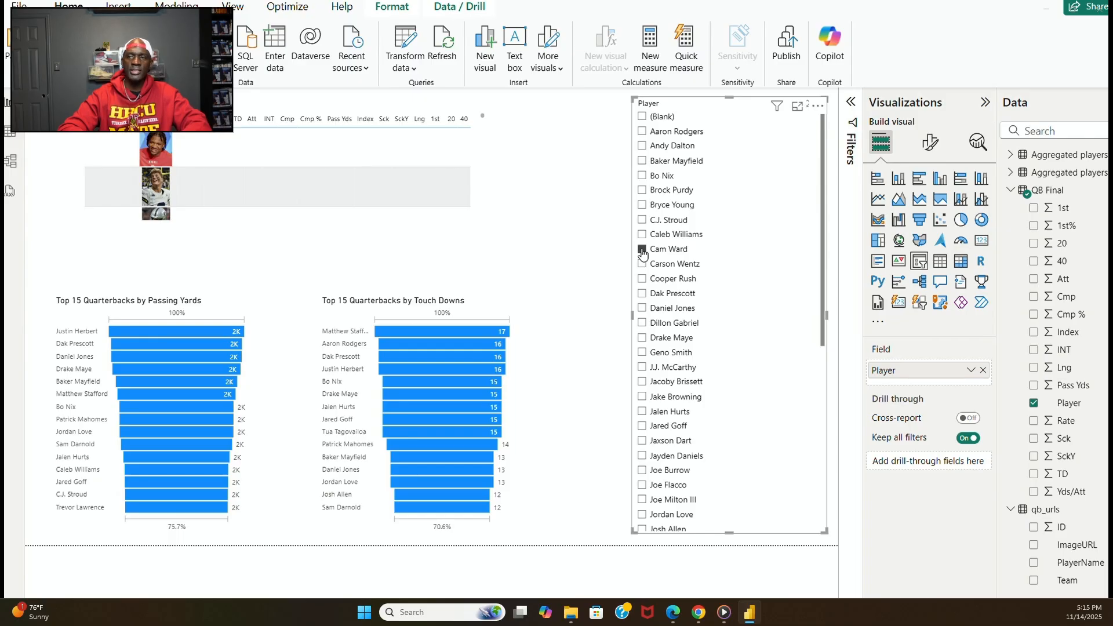
left_click(643, 250)
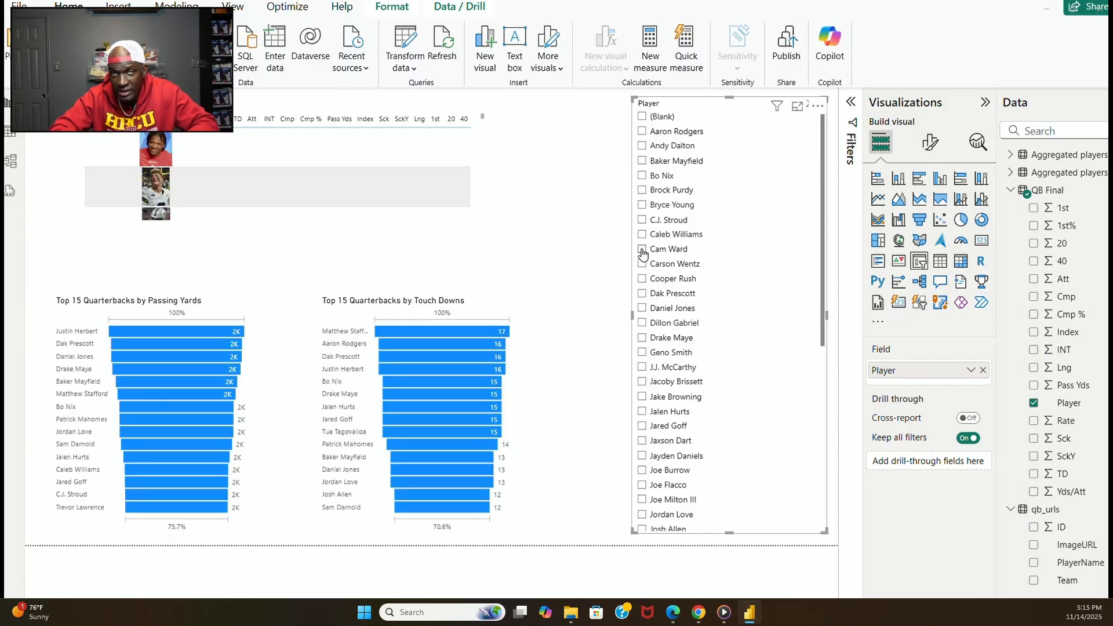
left_click(565, 186)
double_click(565, 185)
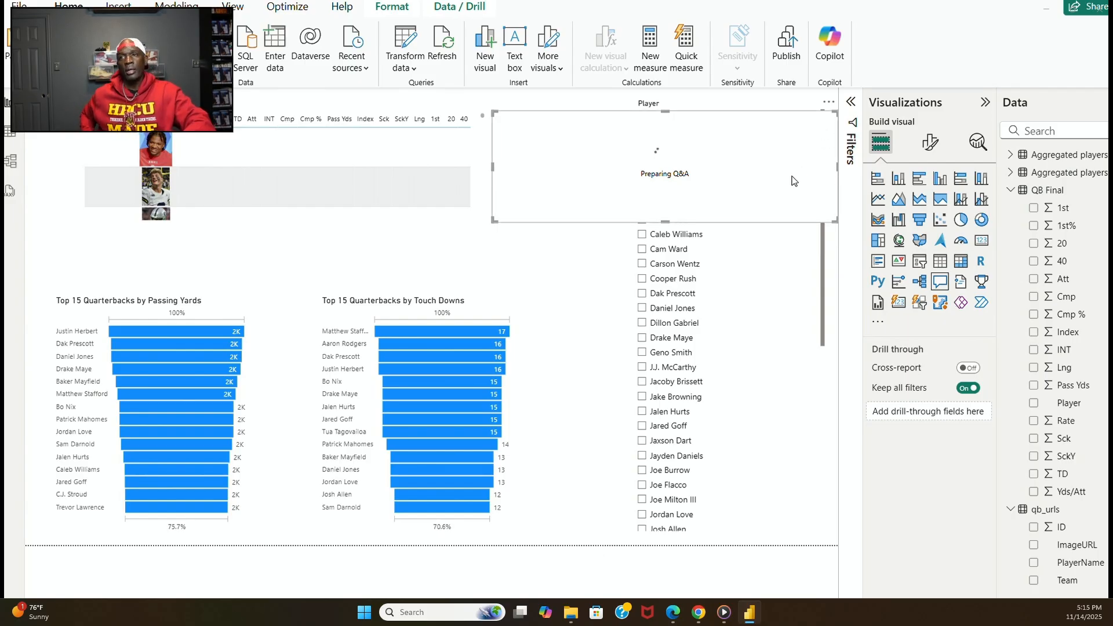
left_click(831, 104)
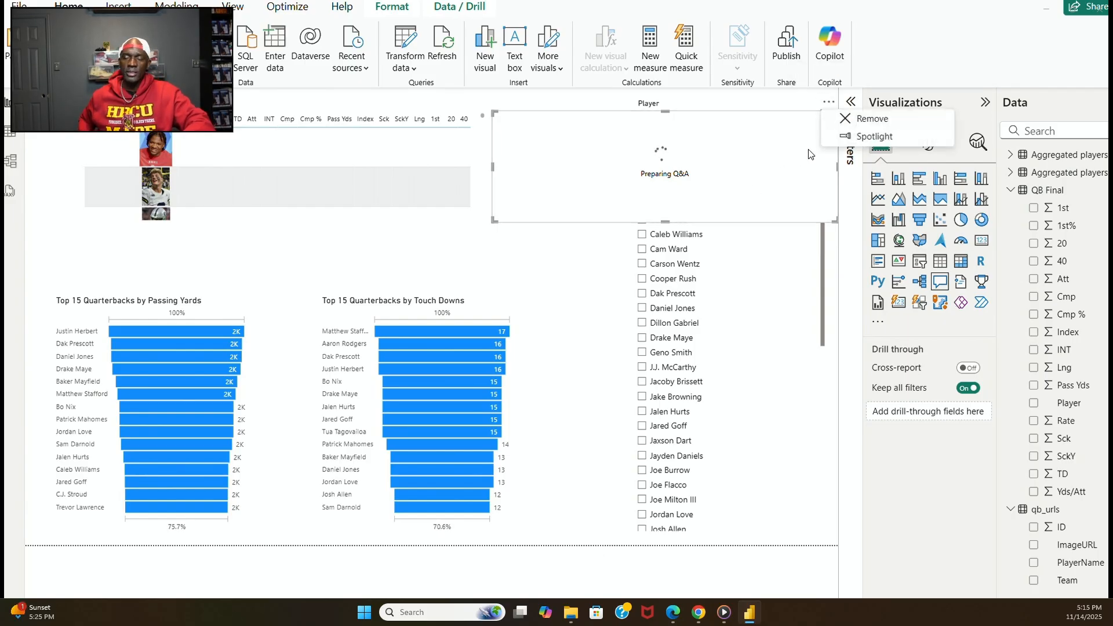
left_click(851, 119)
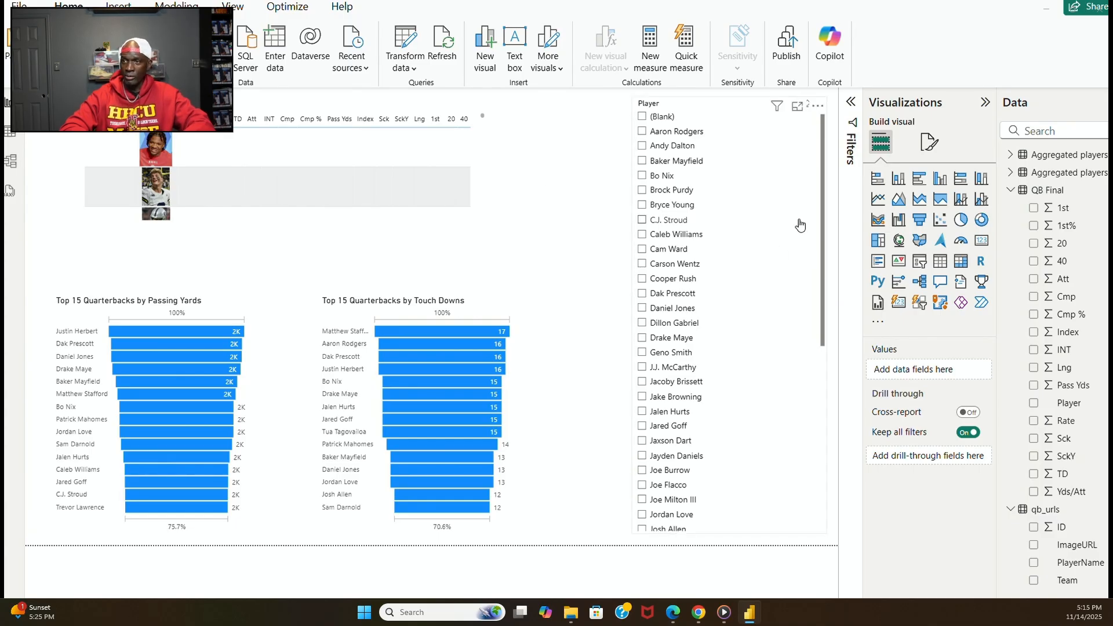
Add a card visual between the statistics table and the Player slicer, narrow it to fit, and fill it with the ImageURL field from qb_urls.
left_click(983, 244)
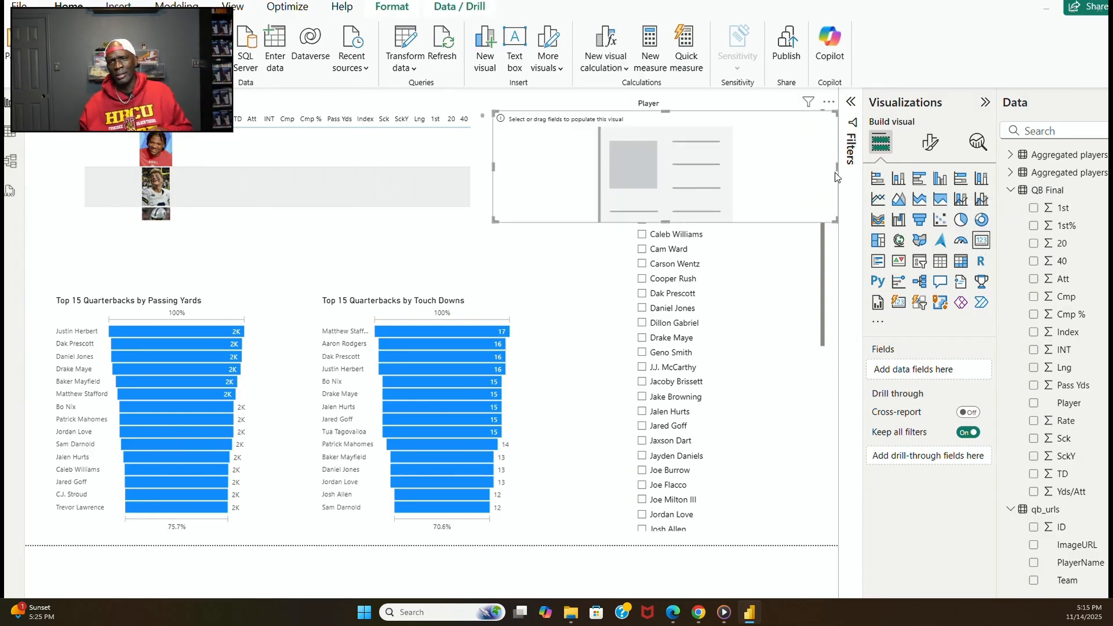
left_click_drag(835, 168, 627, 182)
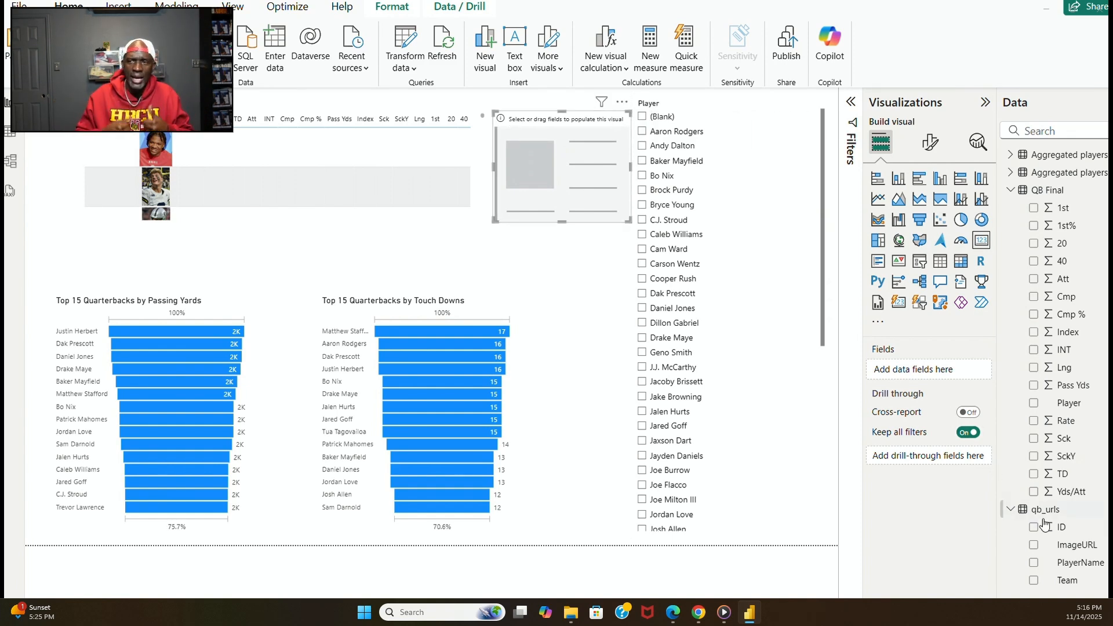
left_click_drag(1082, 554, 948, 378)
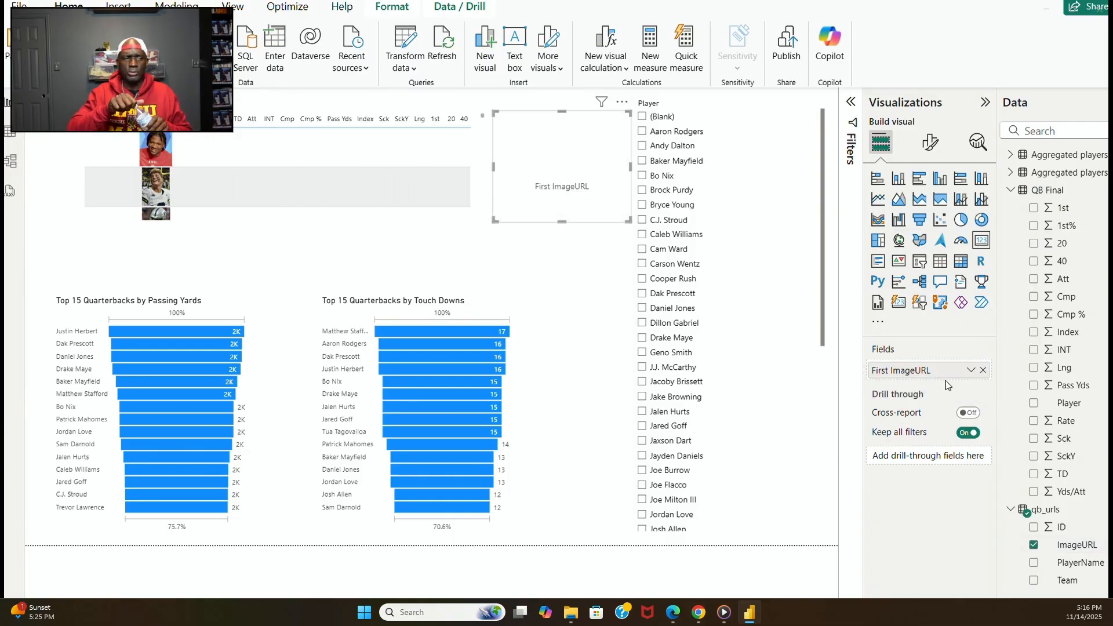
Test the ImageURL card by filtering the page to Daniel Jones with the Player slicer, and clear the selection.
left_click(643, 308)
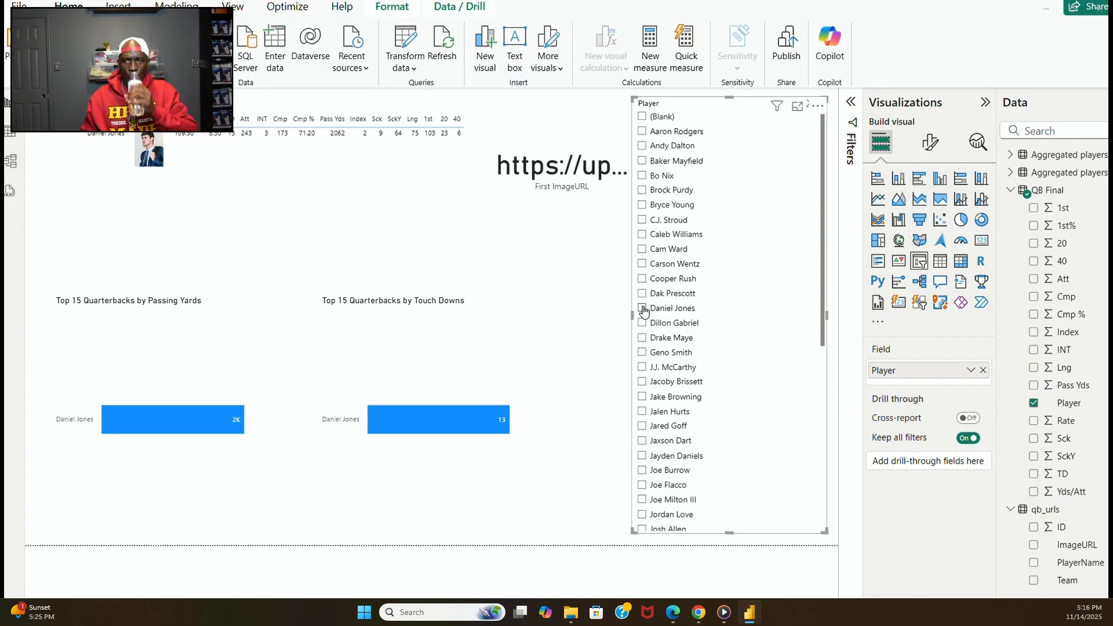
left_click(643, 309)
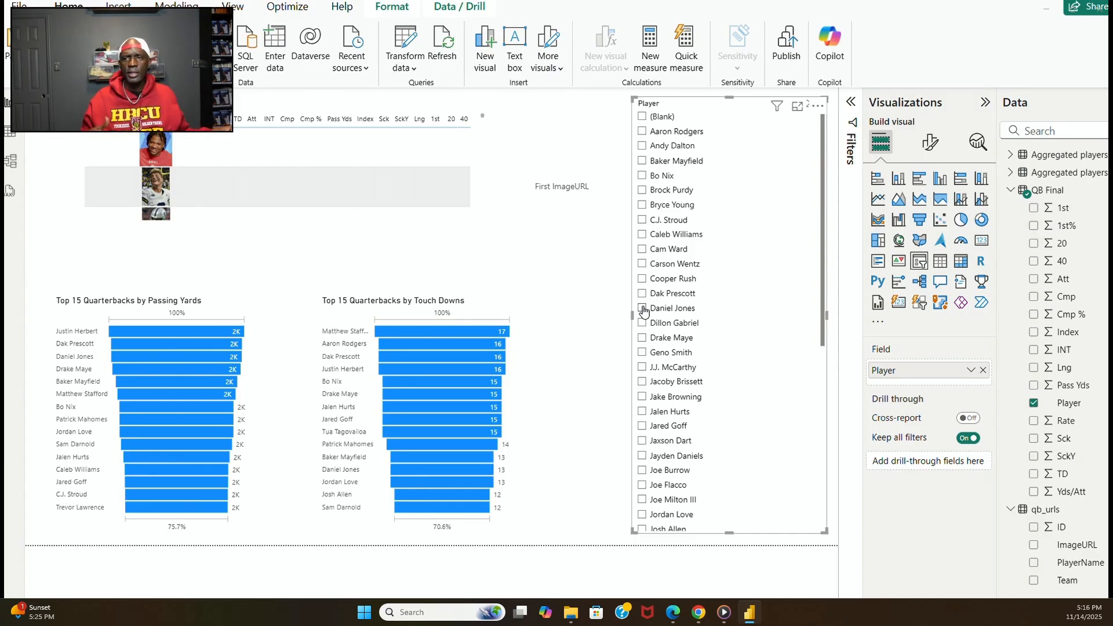
left_click(643, 309)
left_click(643, 310)
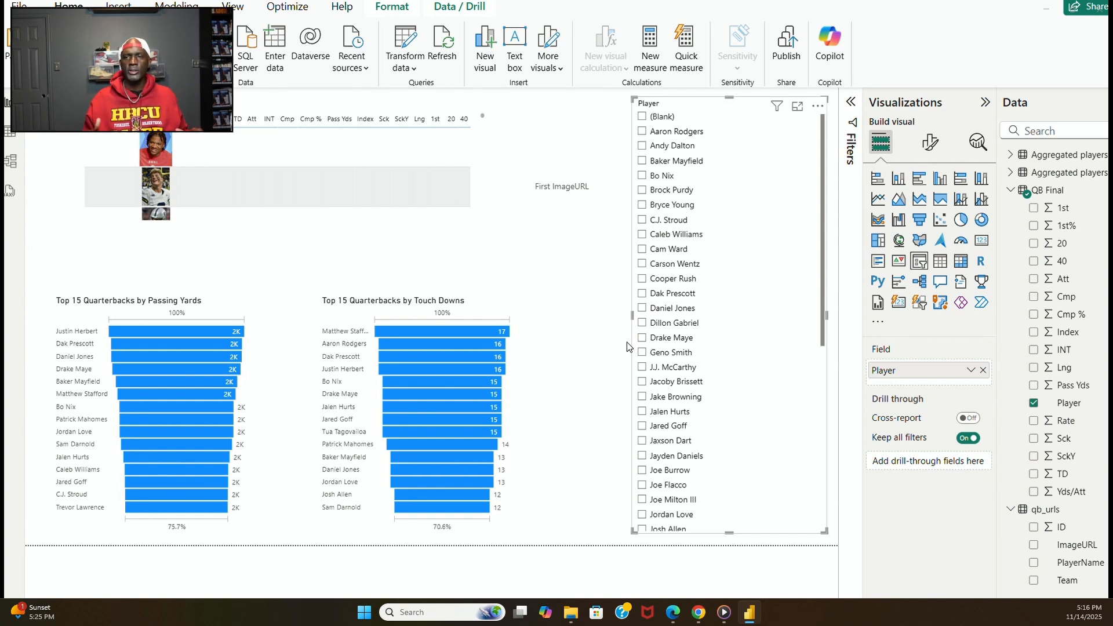
Remove the ImageURL card from the page.
left_click(584, 279)
left_click(580, 192)
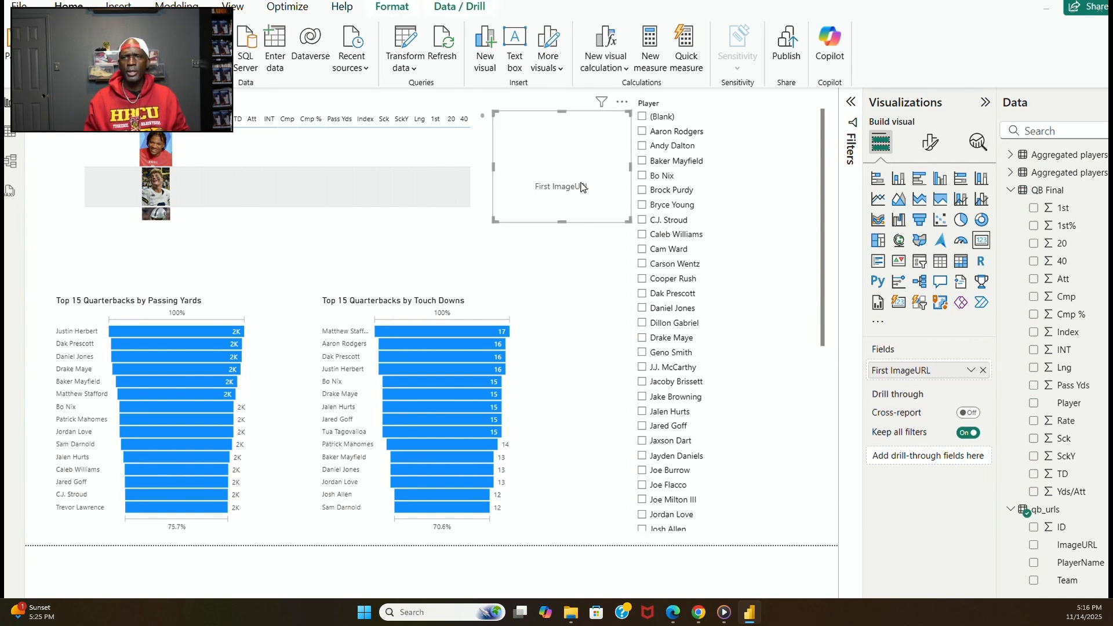
left_click(623, 103)
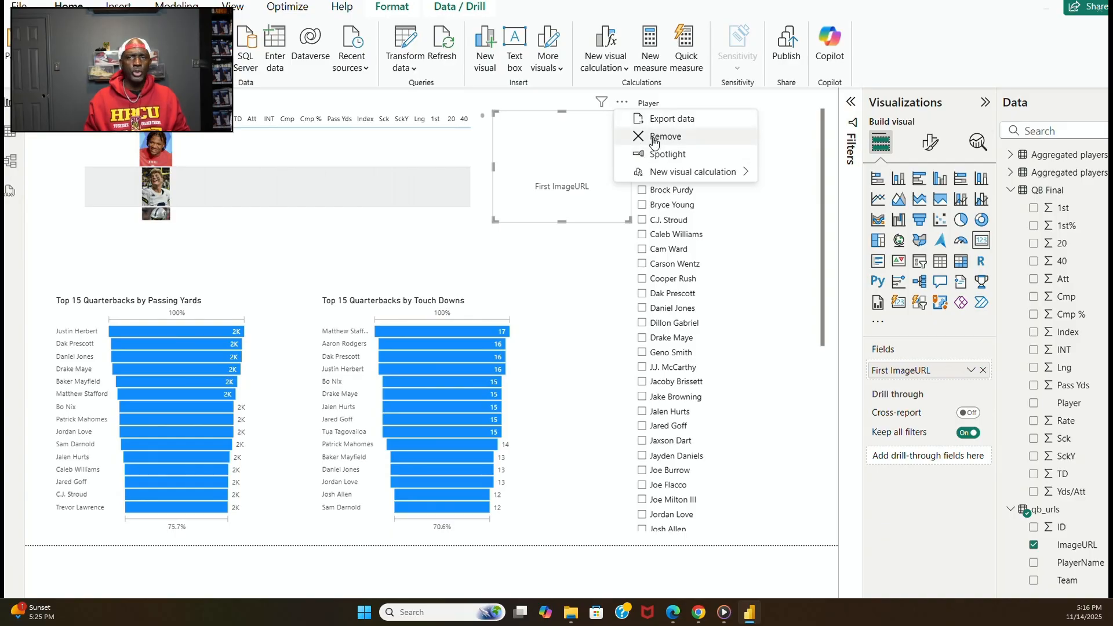
left_click(652, 139)
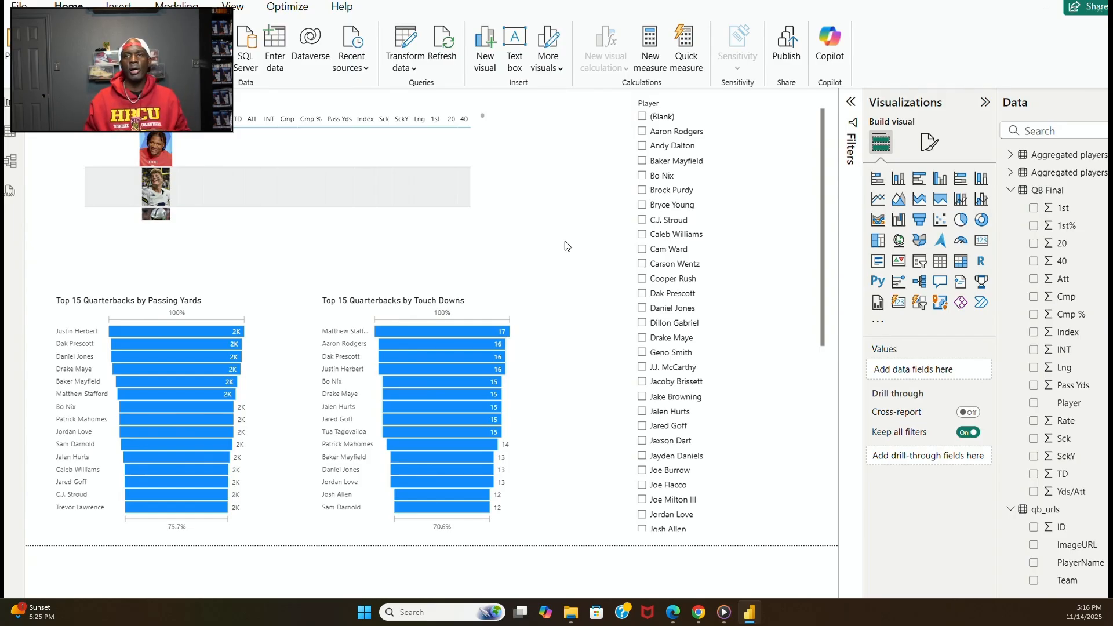
Cross-filter the page by individual quarterbacks in both funnel charts, ending with Justin Herbert selected in the passing yards chart.
left_click(452, 356)
left_click(441, 433)
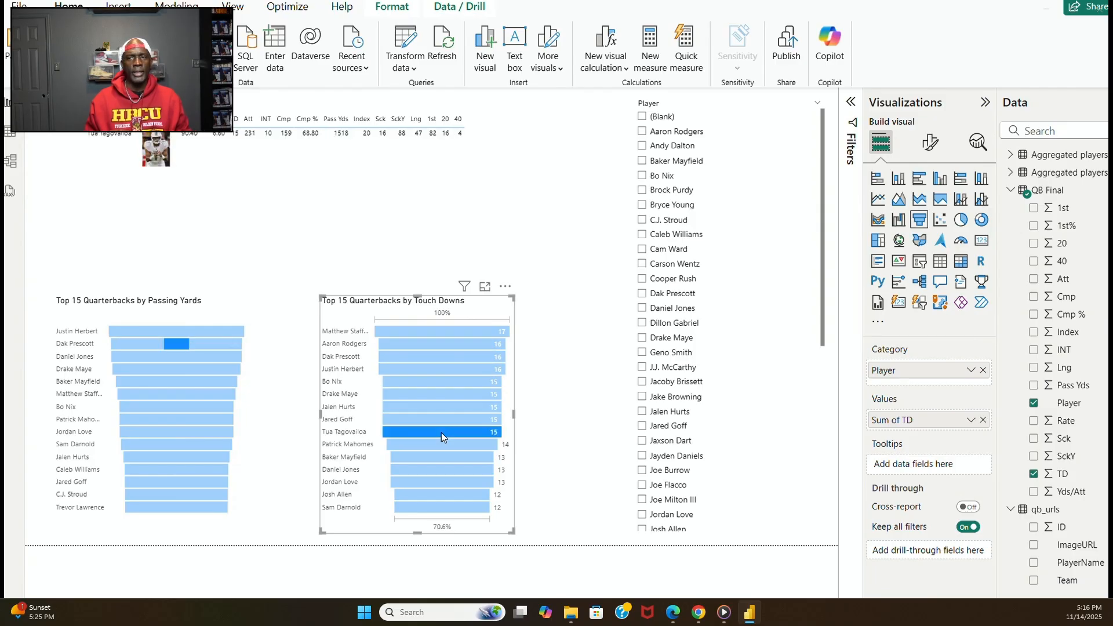
left_click(185, 430)
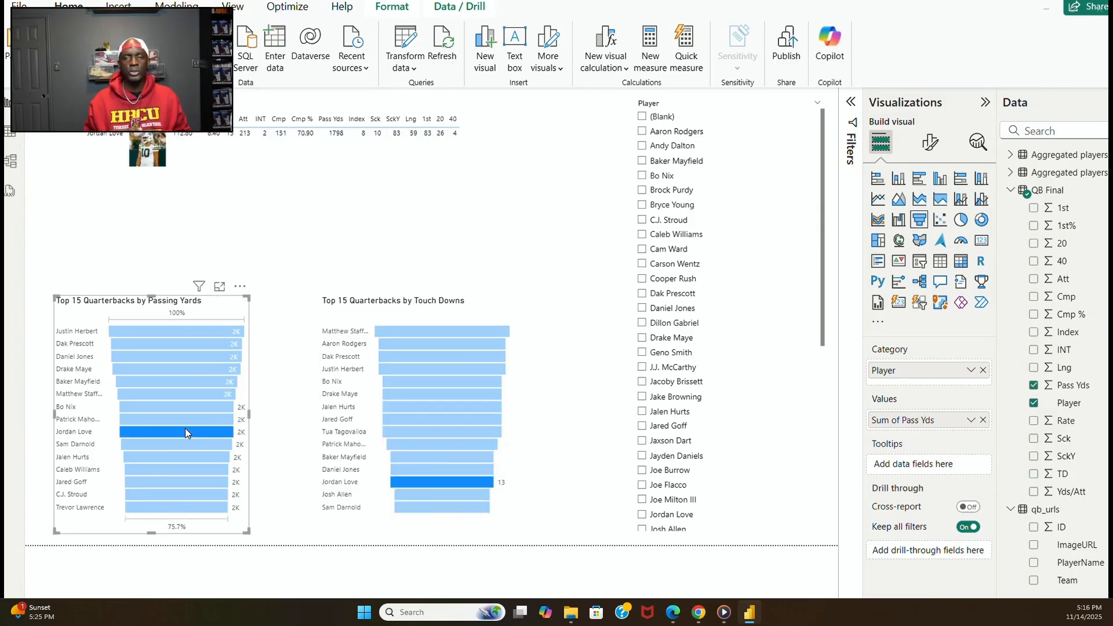
left_click(192, 376)
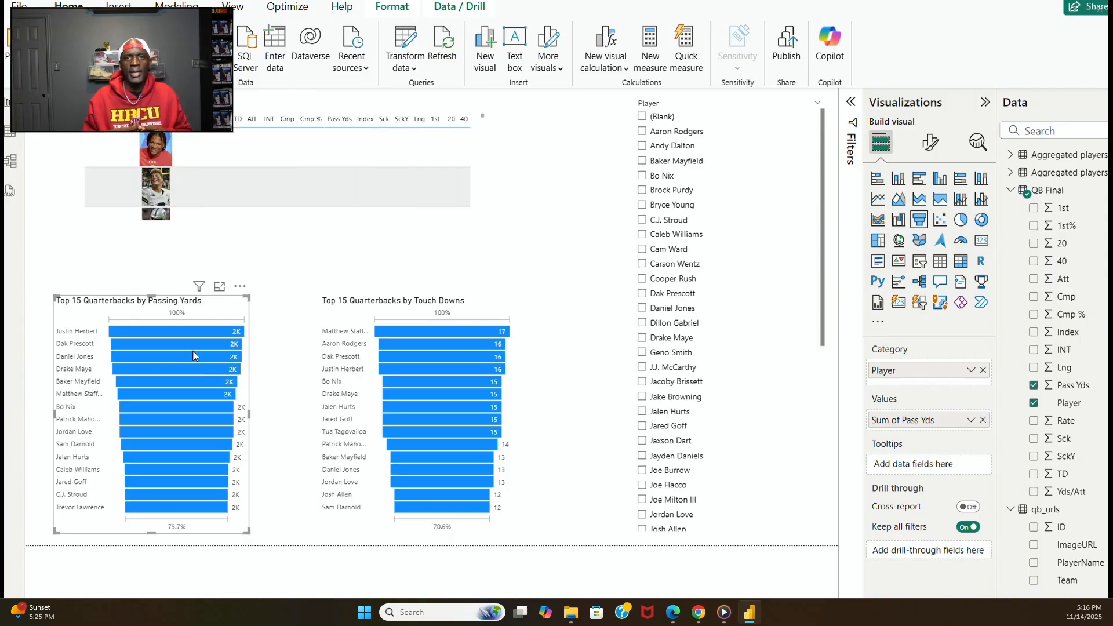
left_click(193, 357)
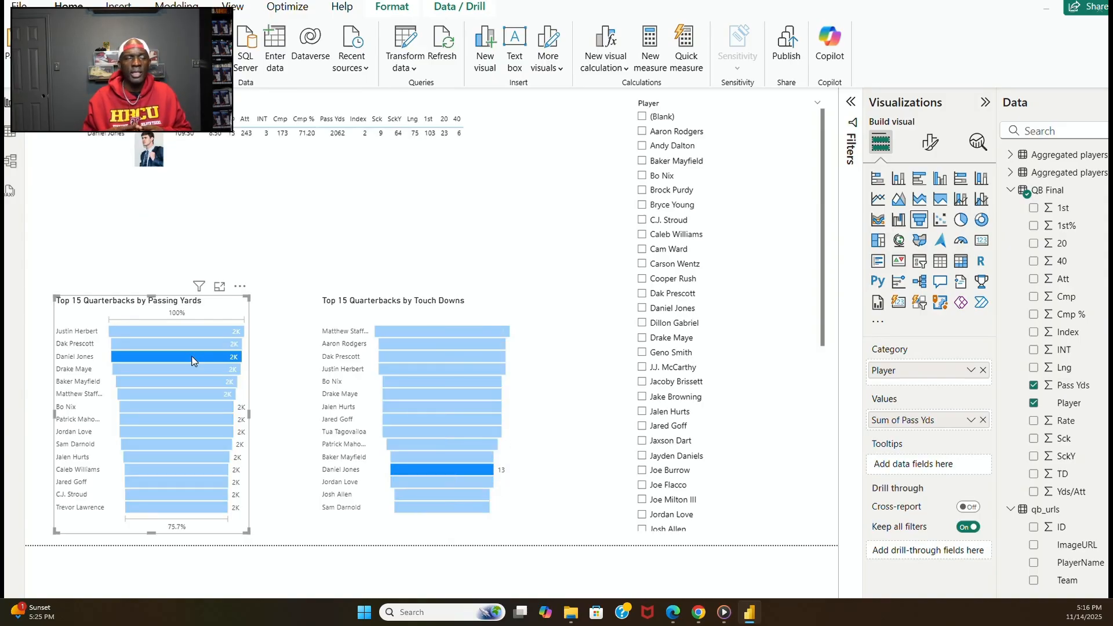
left_click(193, 333)
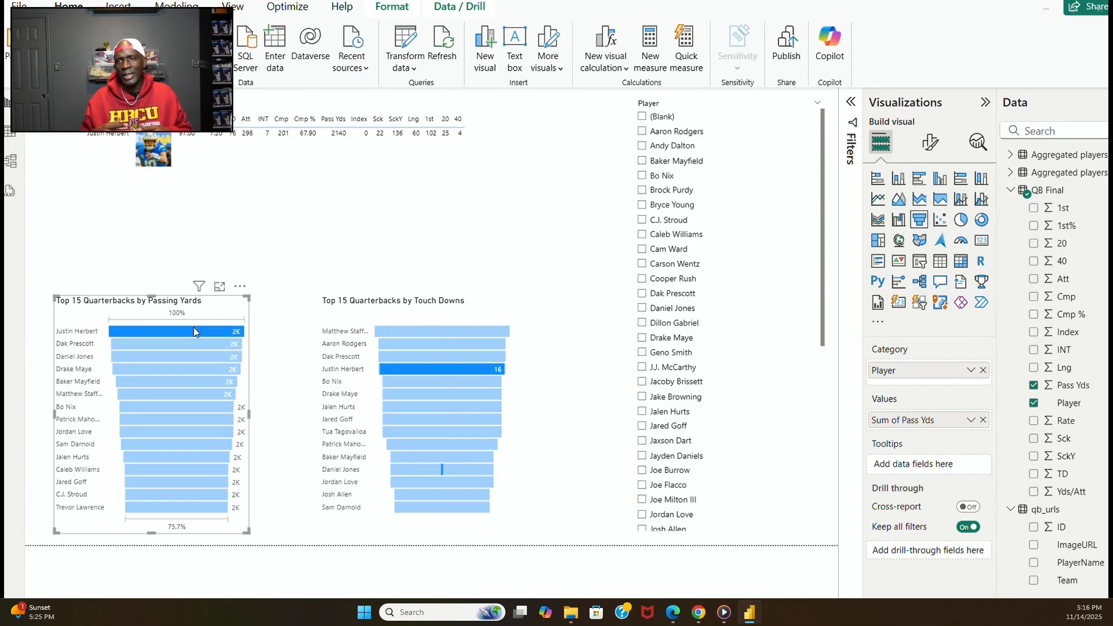
mouse_move(189, 360)
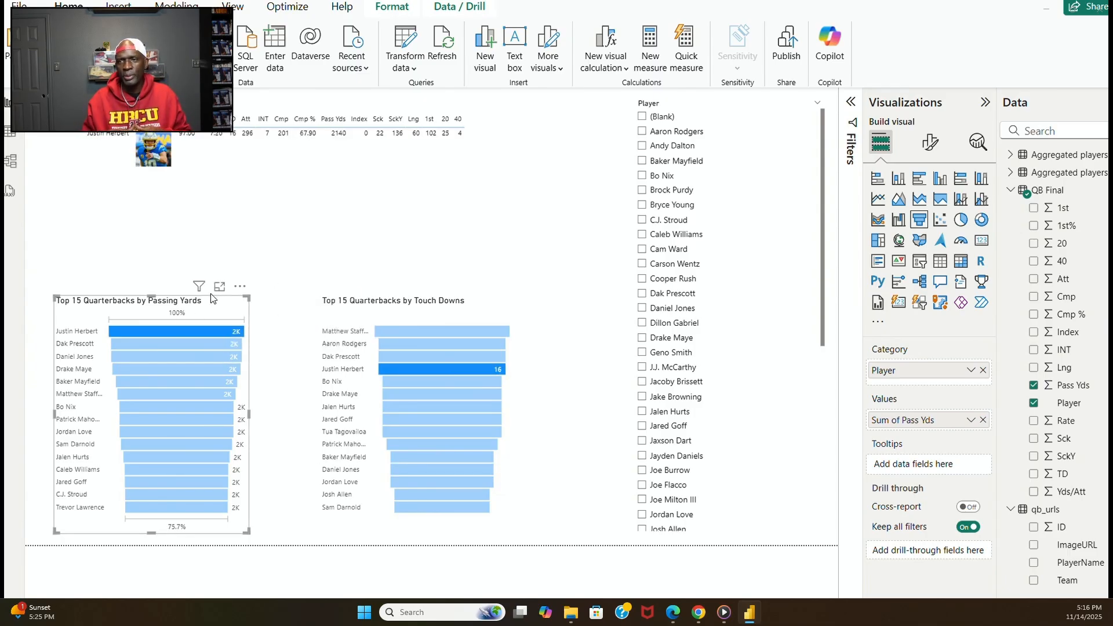
Filter to Bryce Young with the Player slicer, and remove the slicer from the page.
left_click(642, 204)
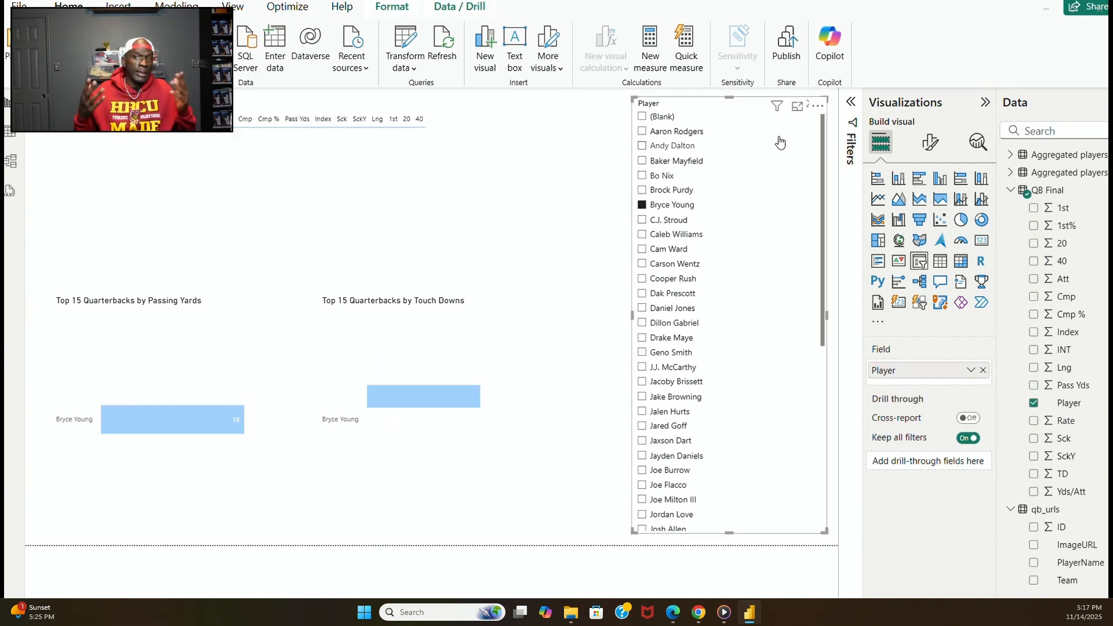
left_click(818, 105)
left_click(855, 178)
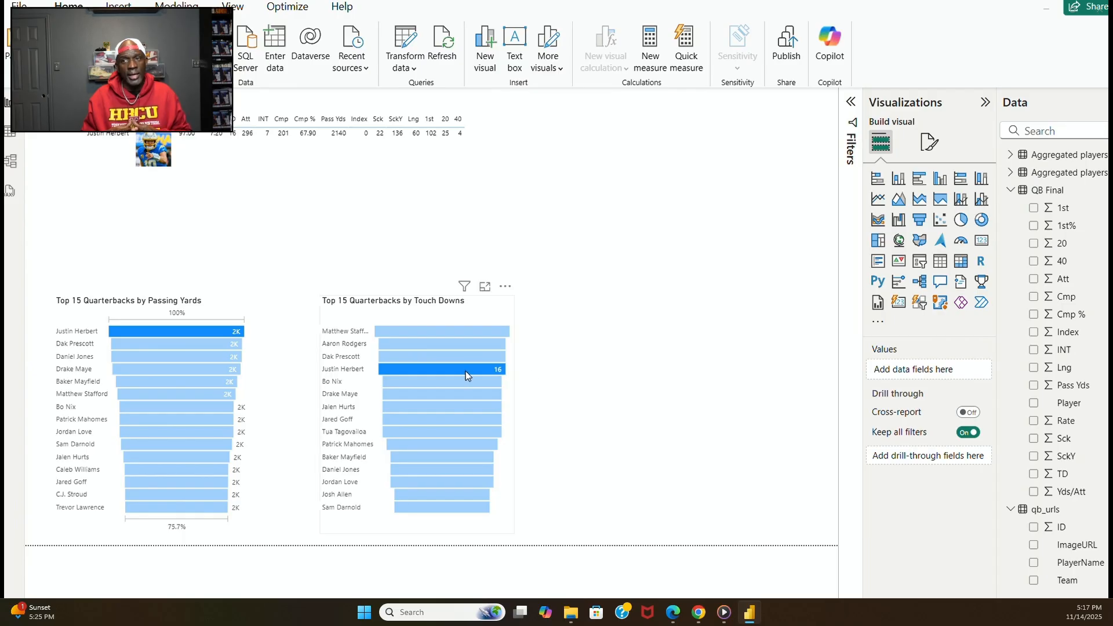
Highlight Justin Herbert in the touchdown funnel chart and clear the highlight.
left_click(467, 371)
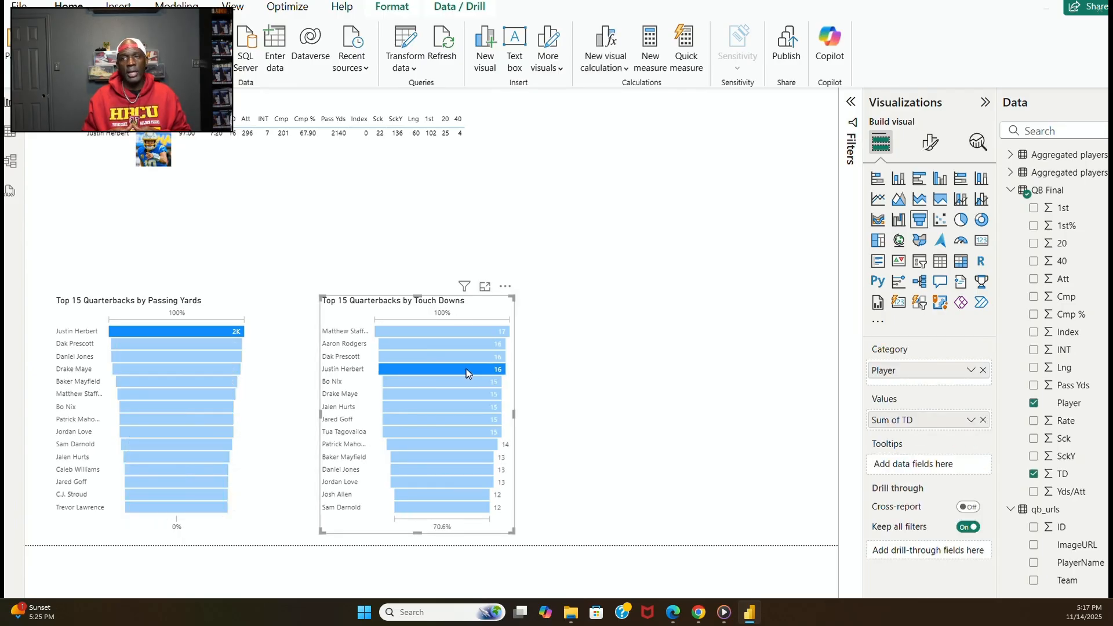
left_click(763, 414)
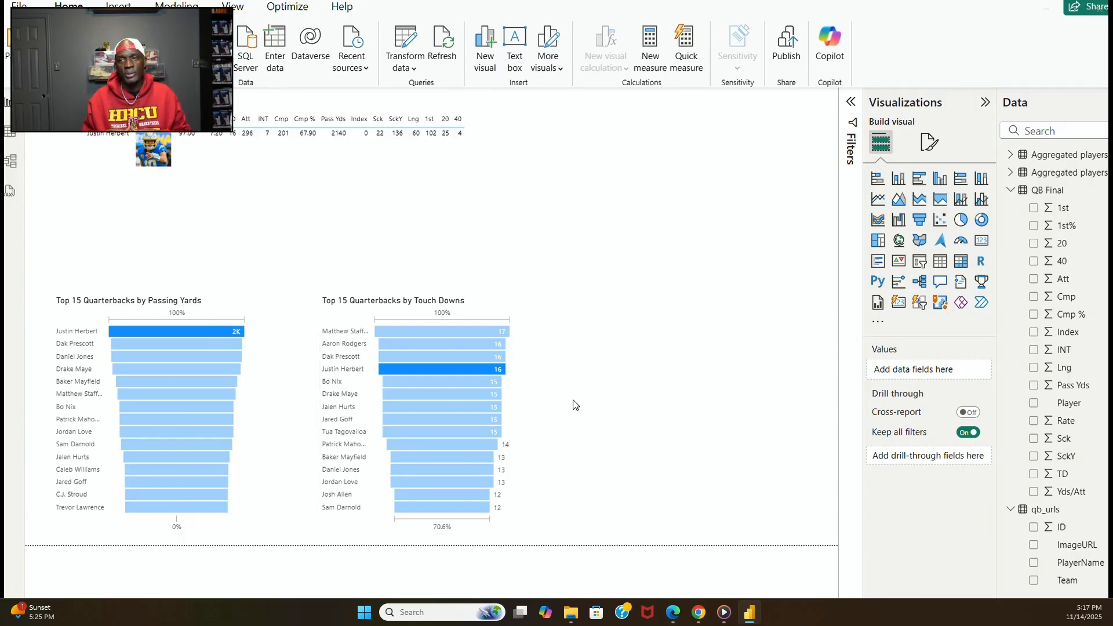
left_click(467, 369)
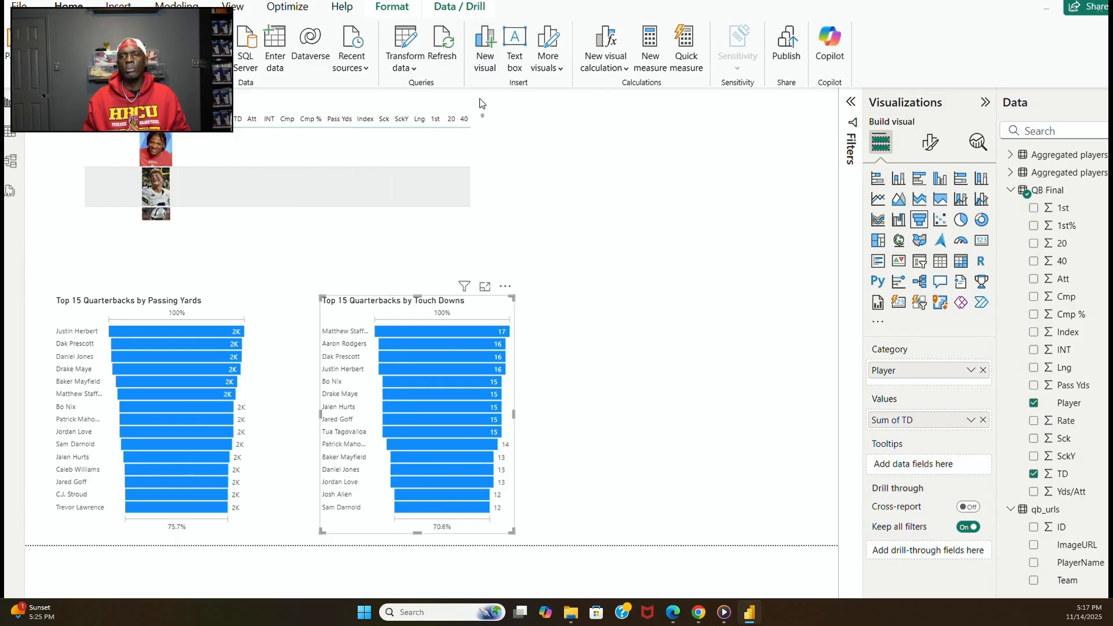
Move the passing yards funnel chart to the page's upper right and place the touchdown chart below it.
left_click(211, 304)
left_click_drag(210, 304, 752, 98)
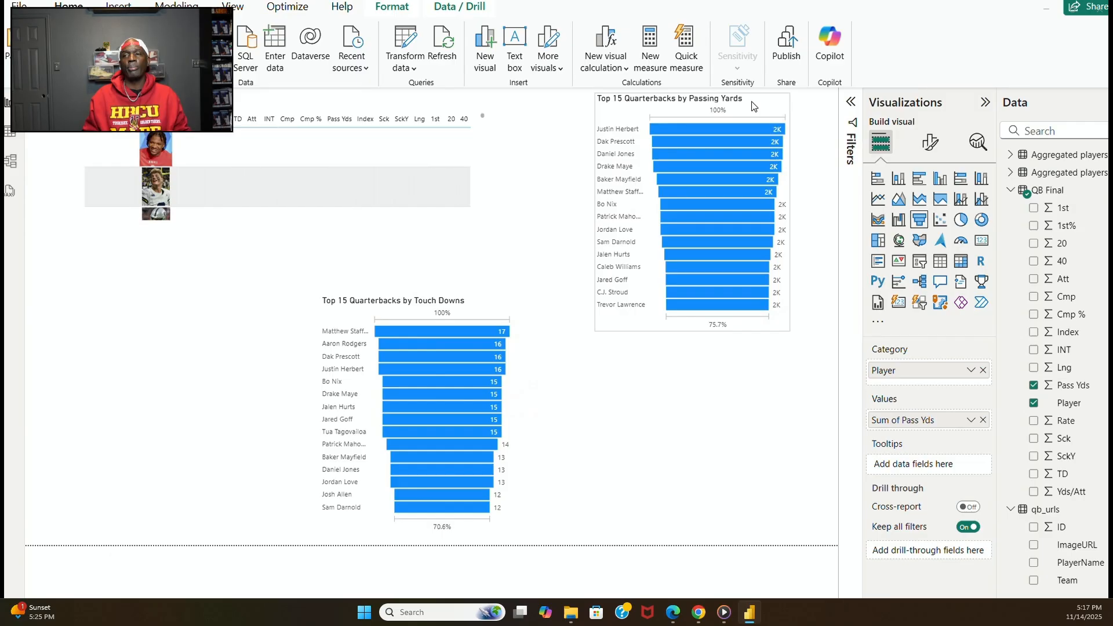
left_click(469, 303)
left_click_drag(468, 304, 738, 342)
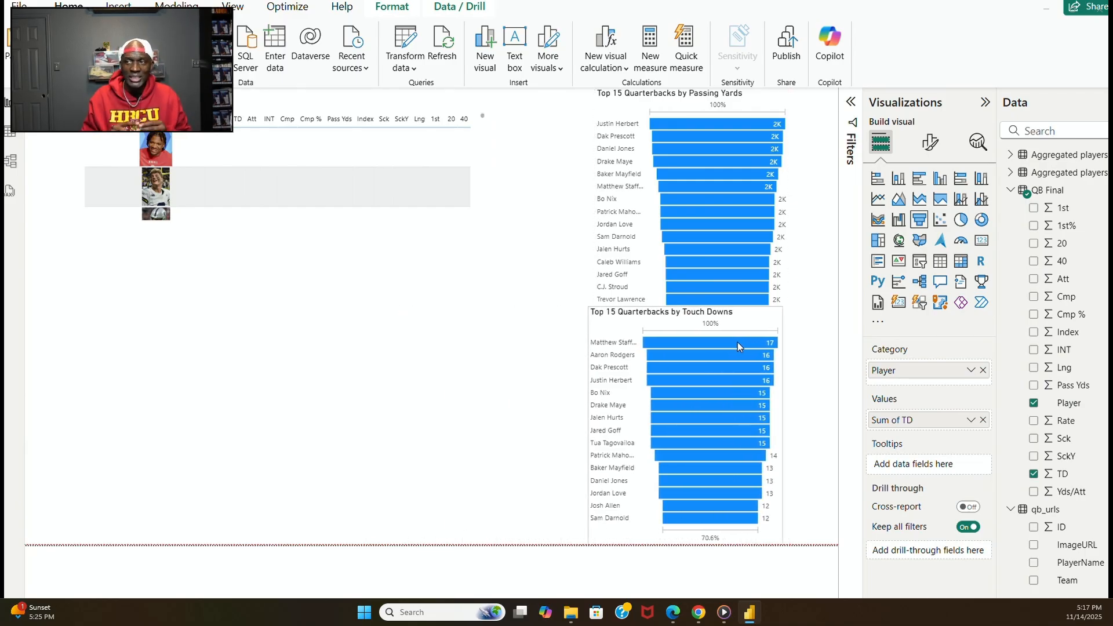
left_click(810, 345)
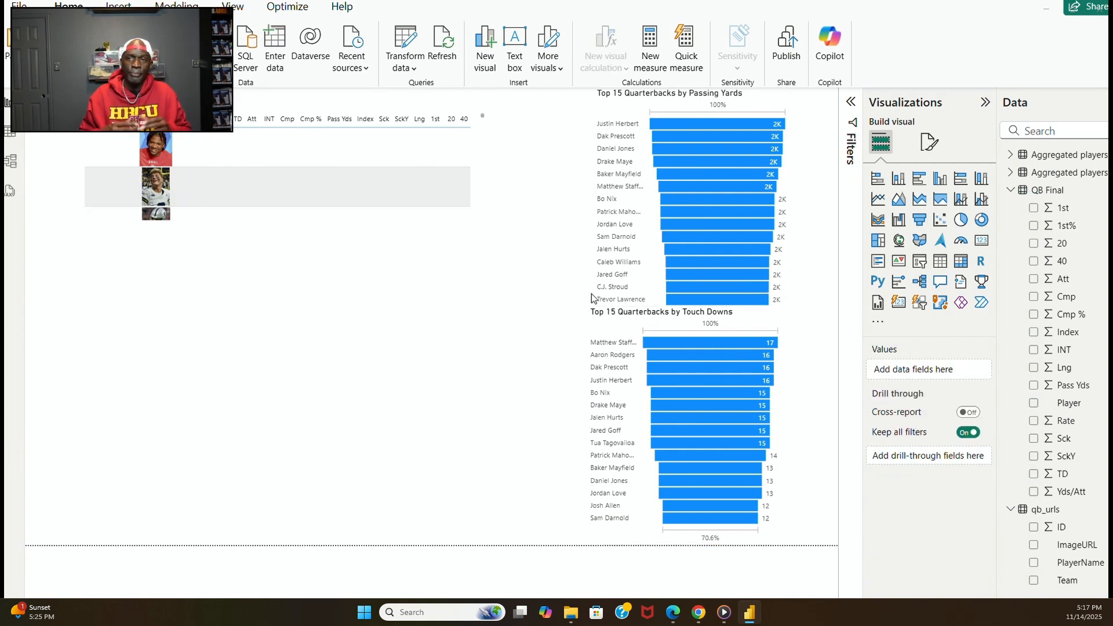
Cross-filter the page to Jared Goff through the passing yards chart and clear the selection.
left_click(690, 276)
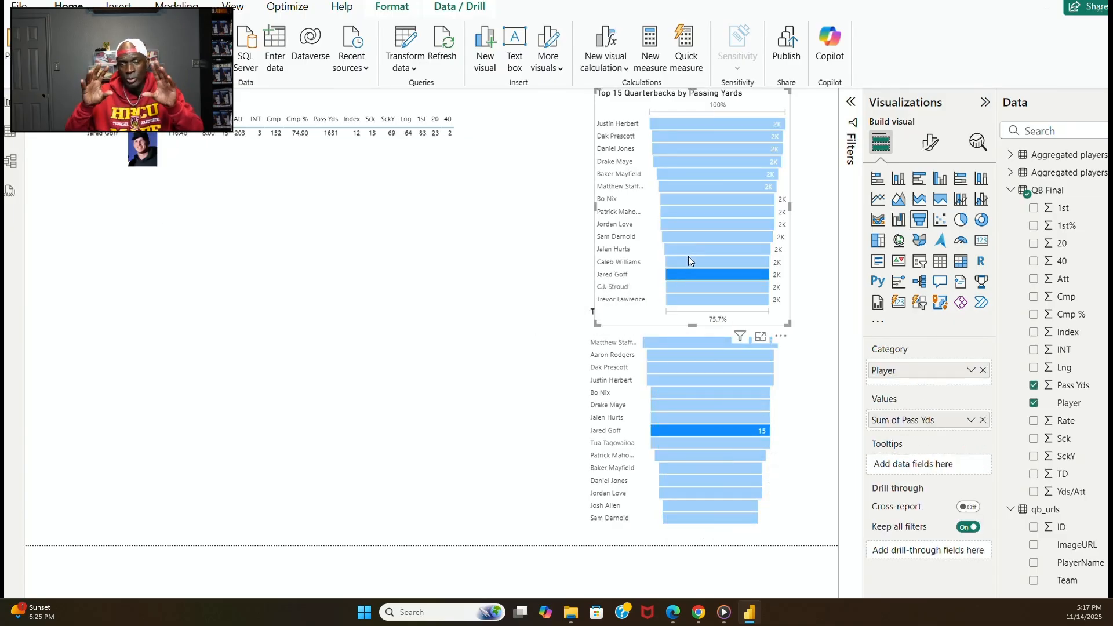
left_click(688, 257)
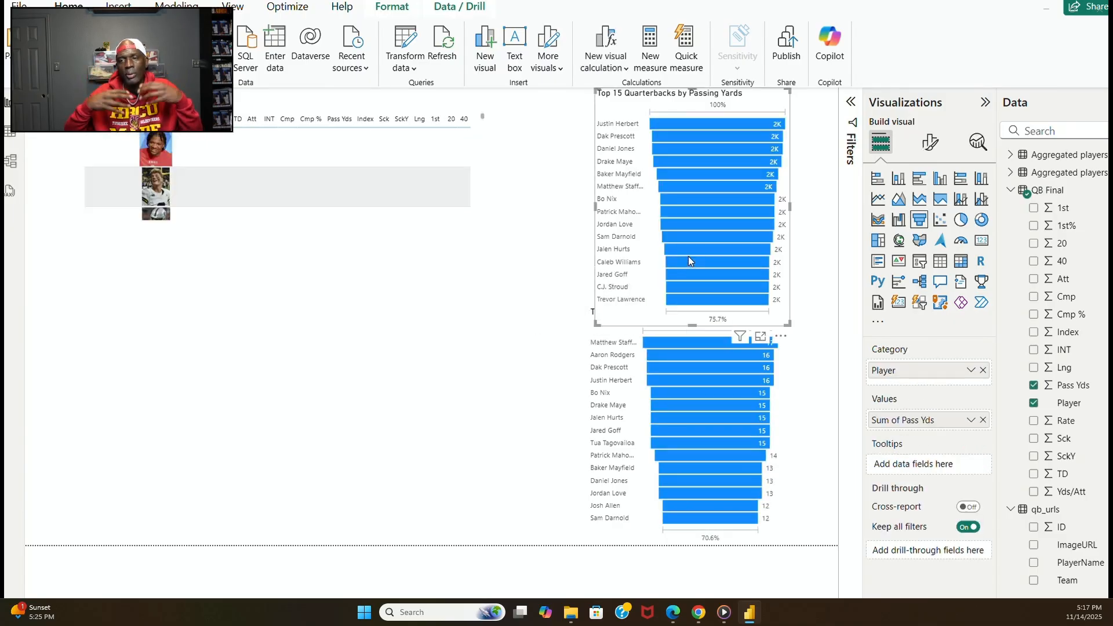
Resize the touchdown funnel chart so its side edges line up with the passing yards chart above it.
left_click(779, 411)
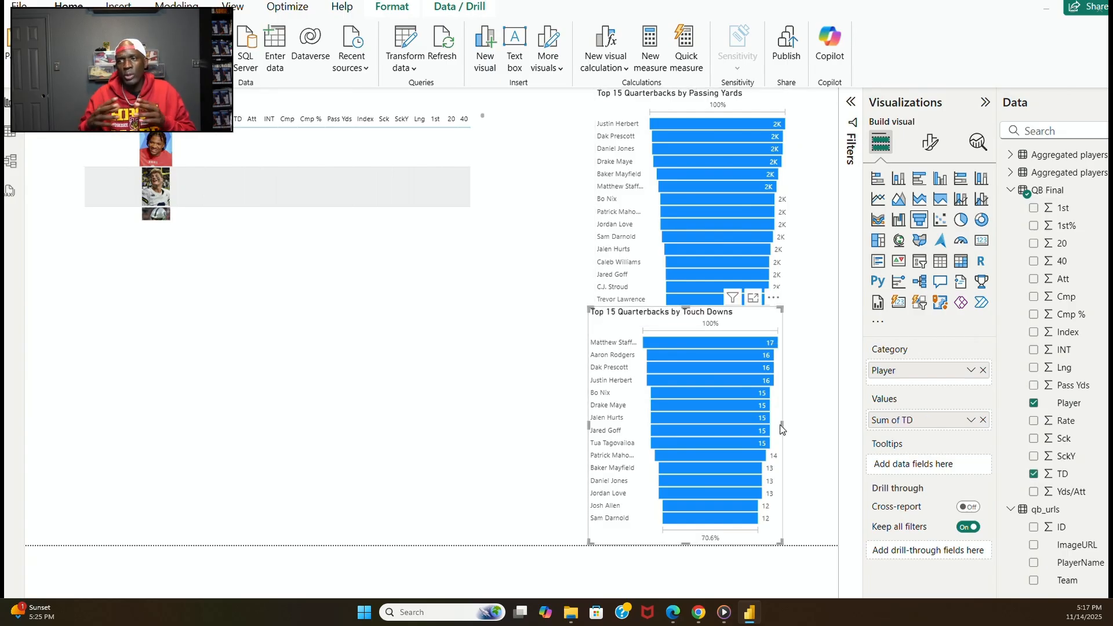
left_click_drag(781, 425, 792, 427)
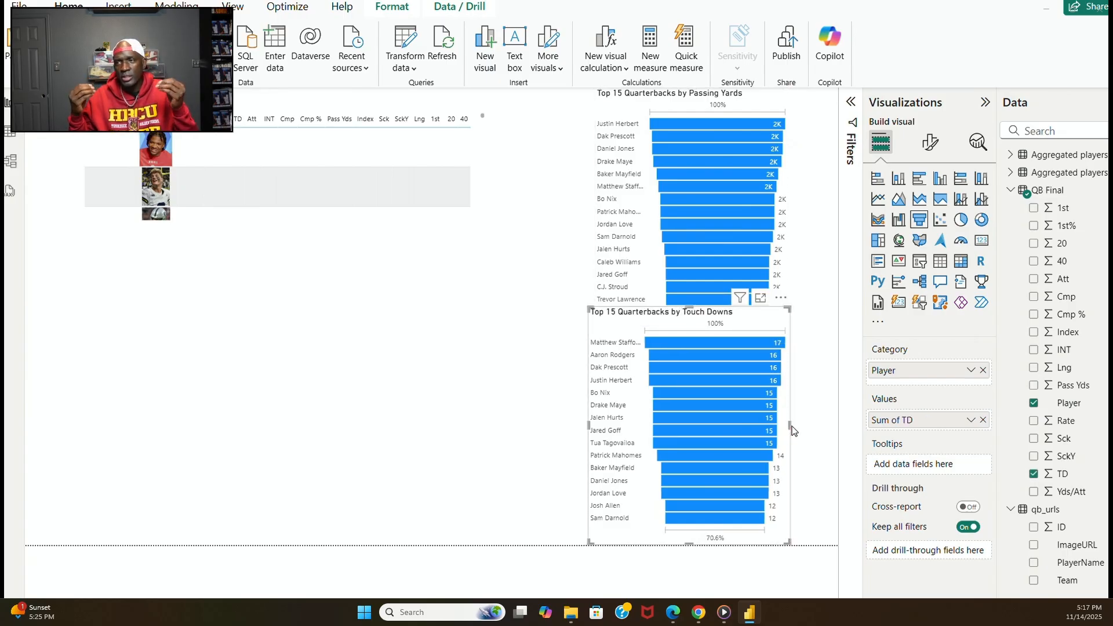
left_click_drag(588, 426, 595, 423)
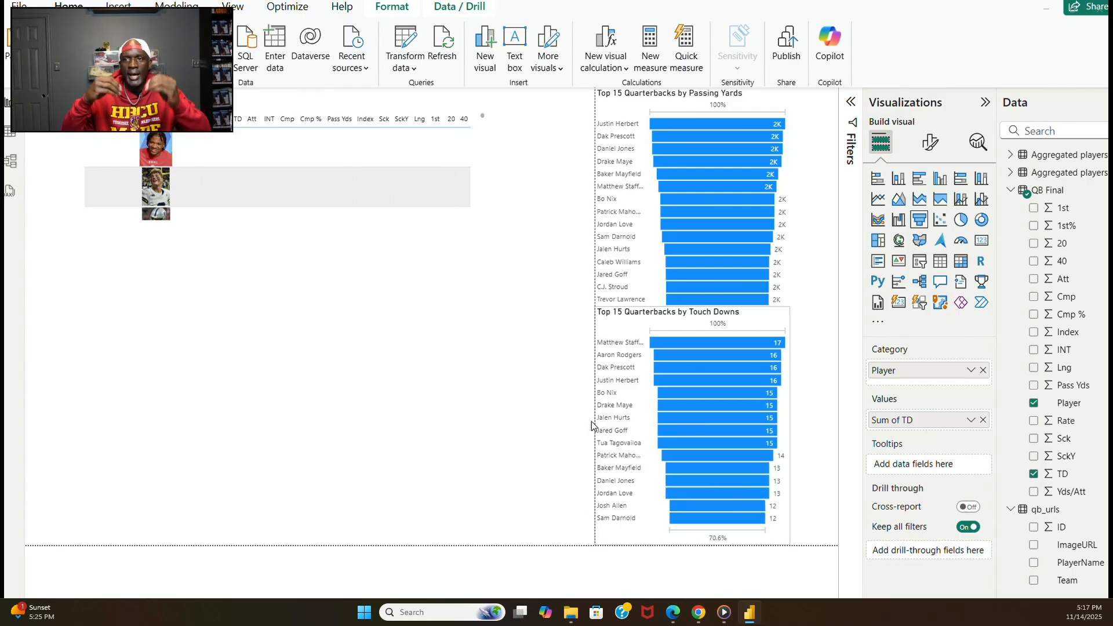
left_click(791, 457)
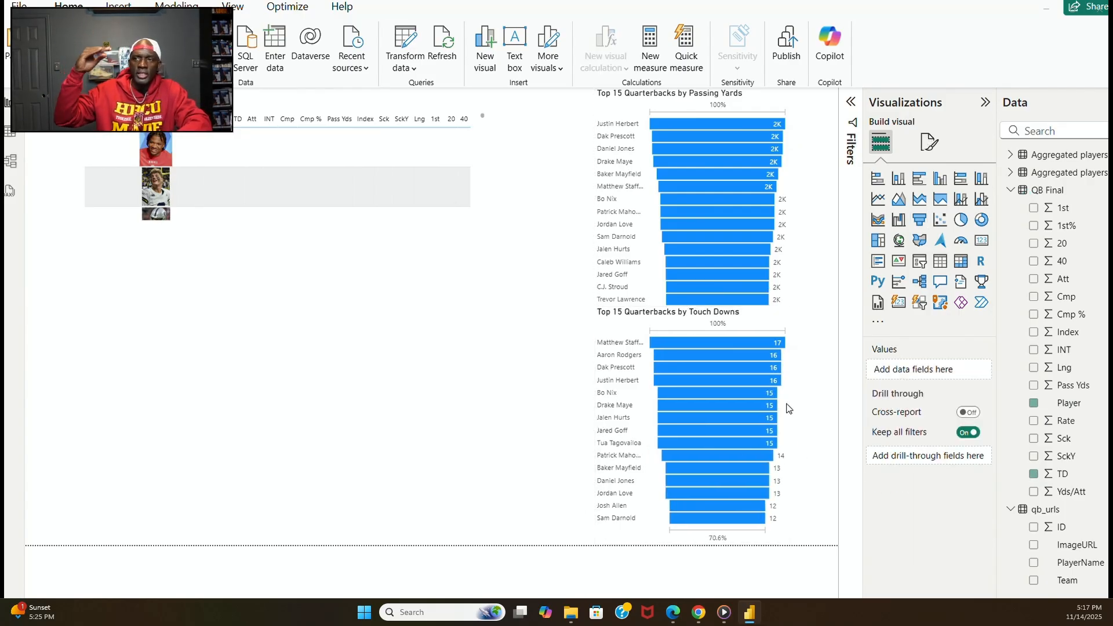
left_click(791, 303)
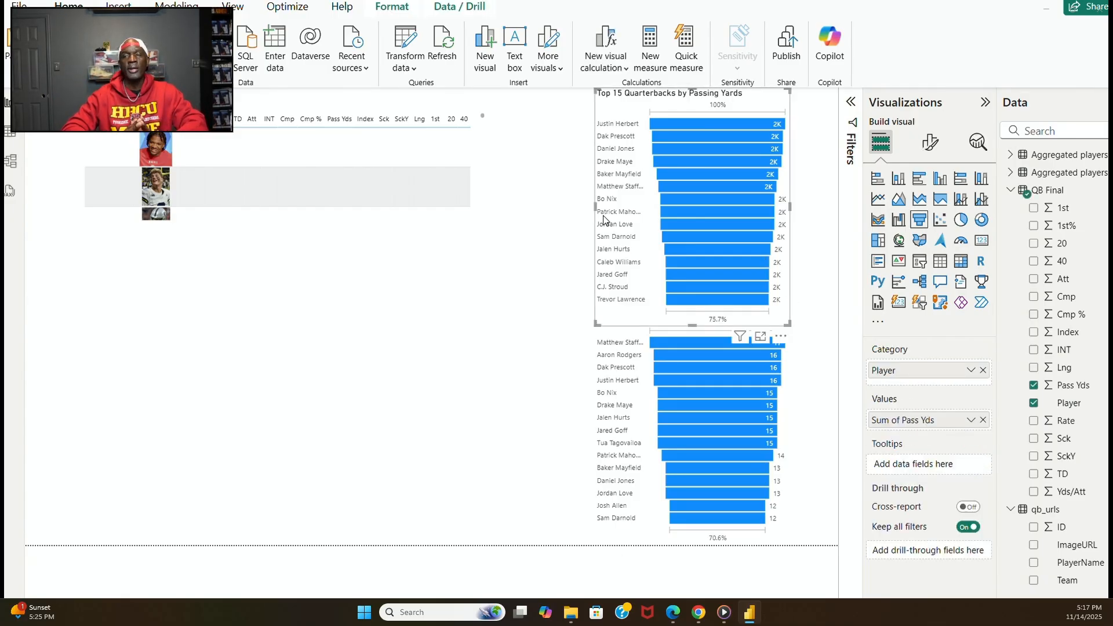
left_click(565, 344)
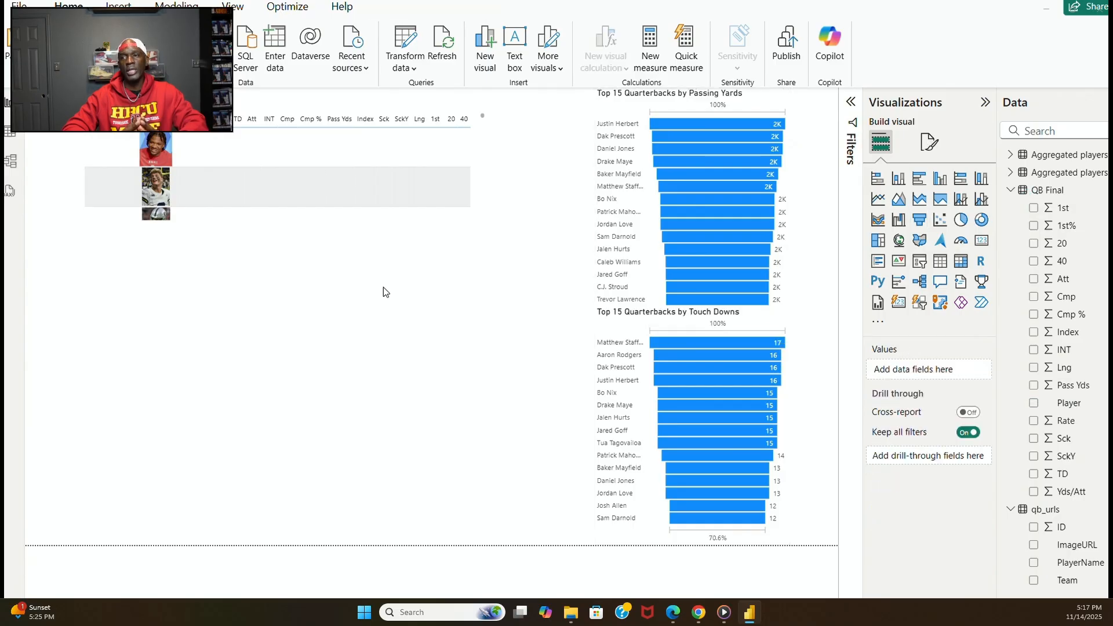
Cross-filter the page to Matthew Stafford, Justin Herbert and Jalen Hurts in turn through the touchdown funnel chart.
left_click(668, 342)
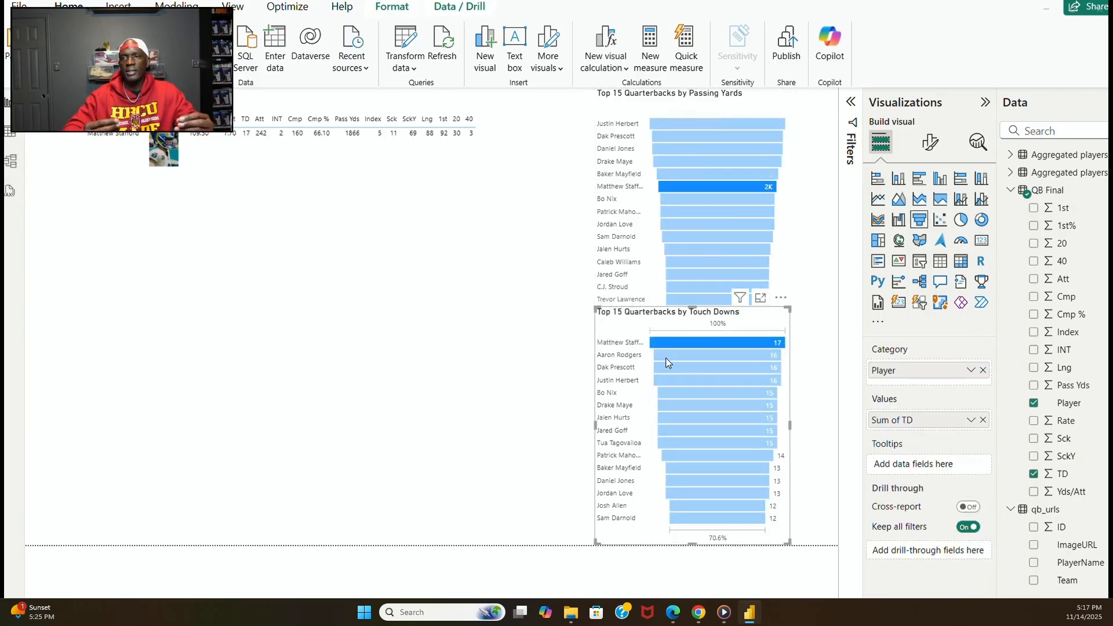
left_click(667, 360)
left_click(667, 360)
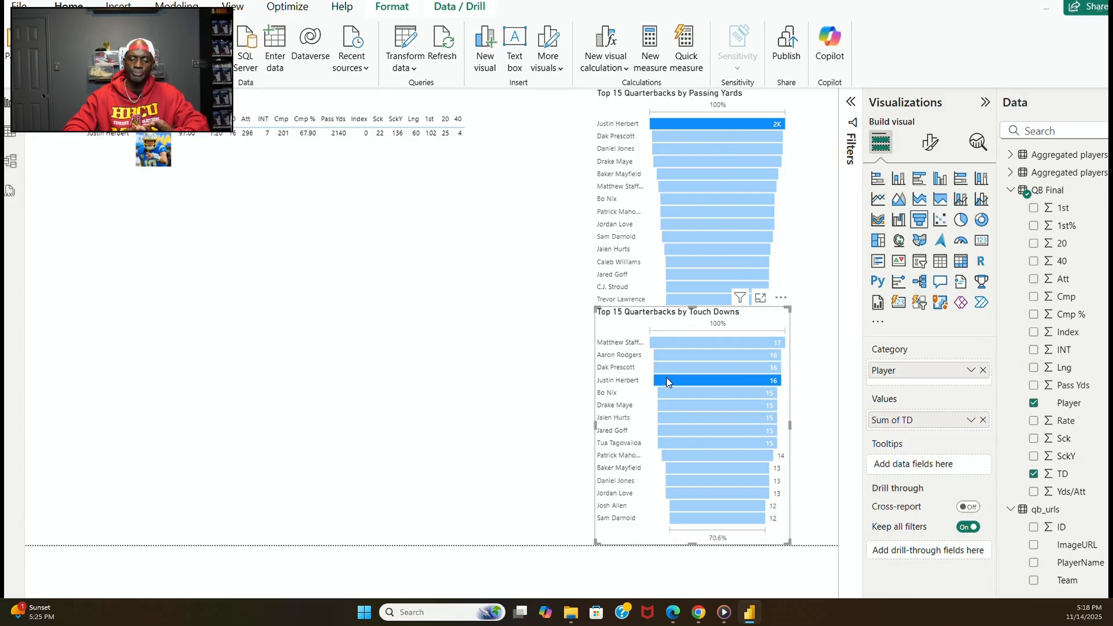
left_click(666, 378)
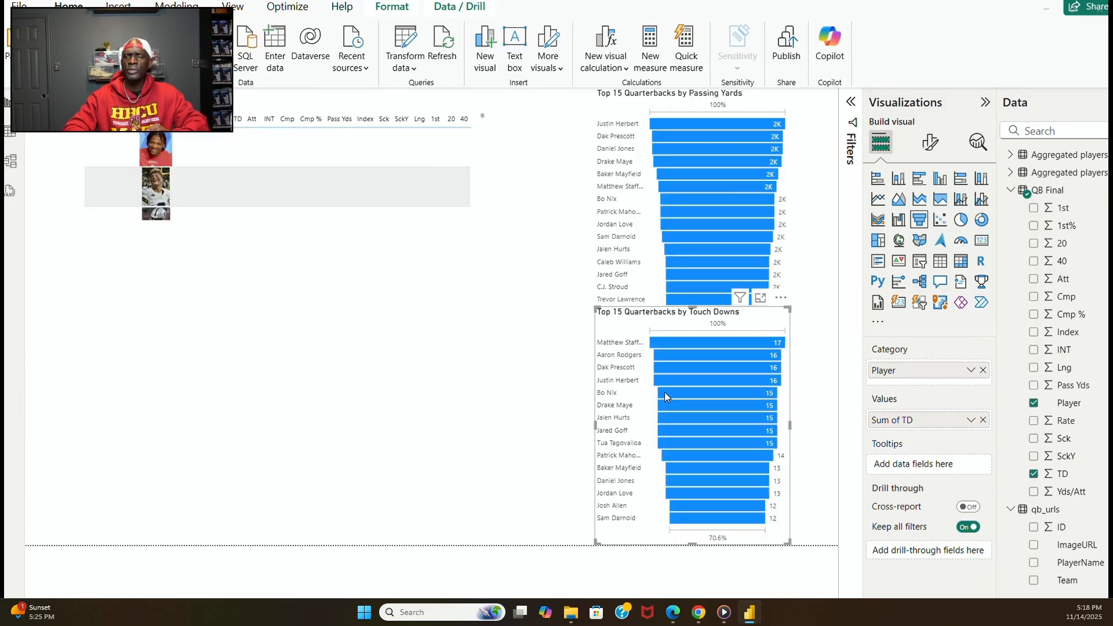
left_click(669, 381)
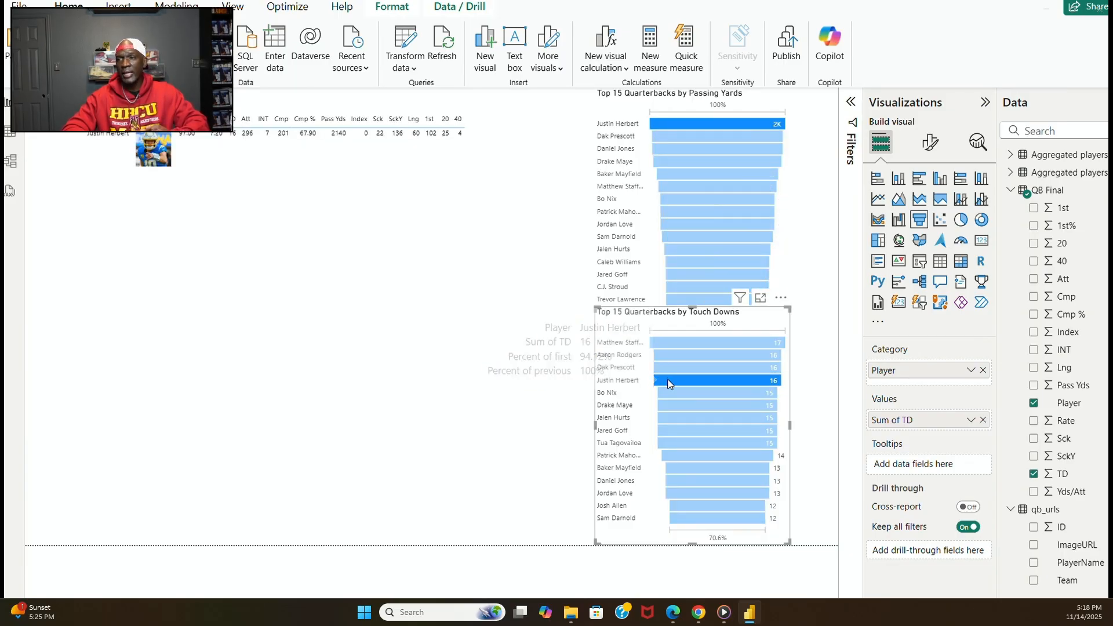
left_click(670, 407)
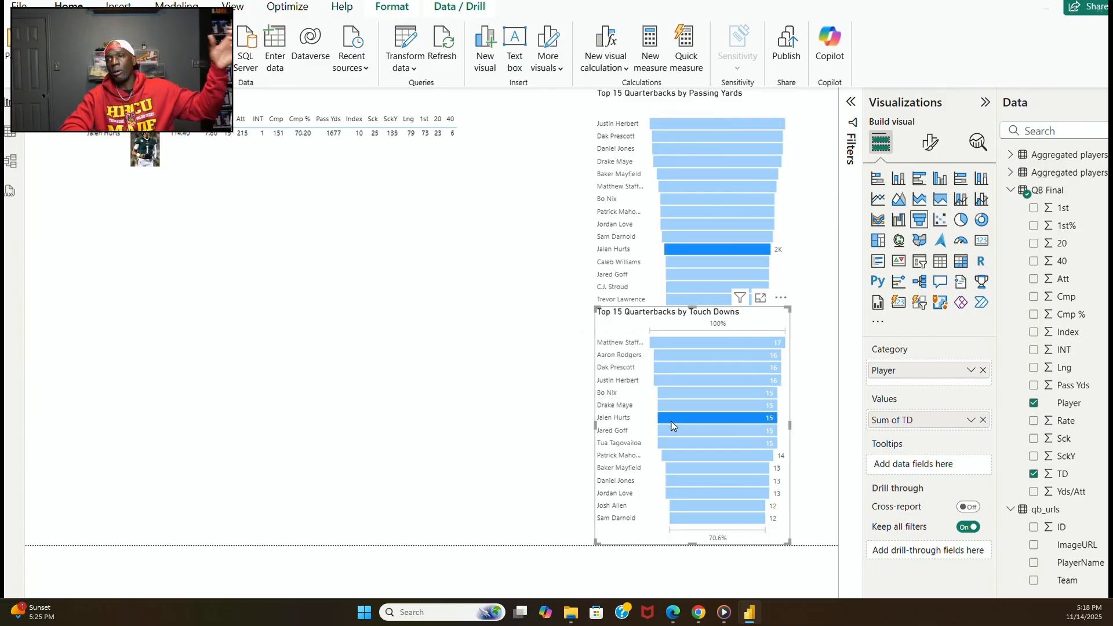
left_click(672, 422)
Reduce the height of the image and statistics table so it fits a single player row.
left_click(328, 216)
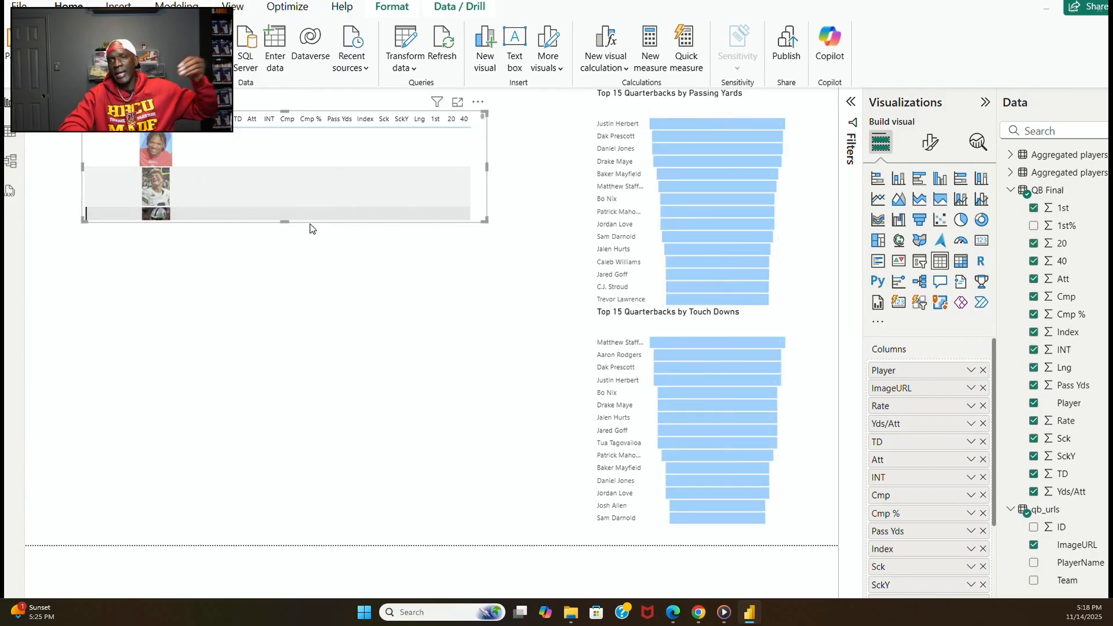
left_click_drag(294, 222, 282, 171)
left_click(284, 195)
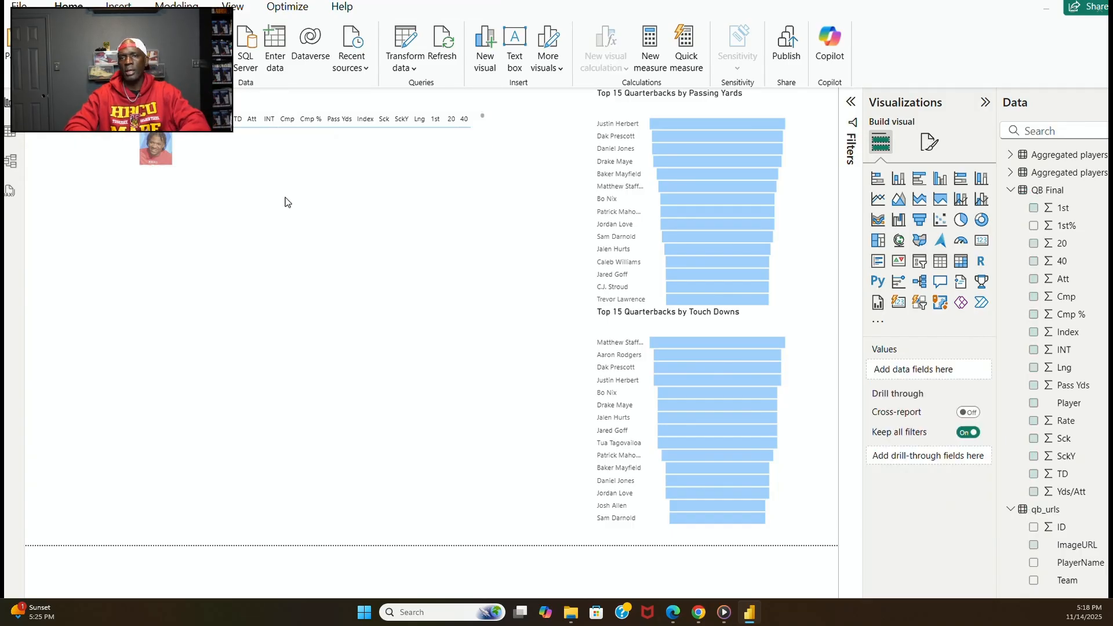
Cross-filter the page to Bo Nix, Jared Goff and Baker Mayfield through the touchdown chart, and clear the selection.
left_click(697, 397)
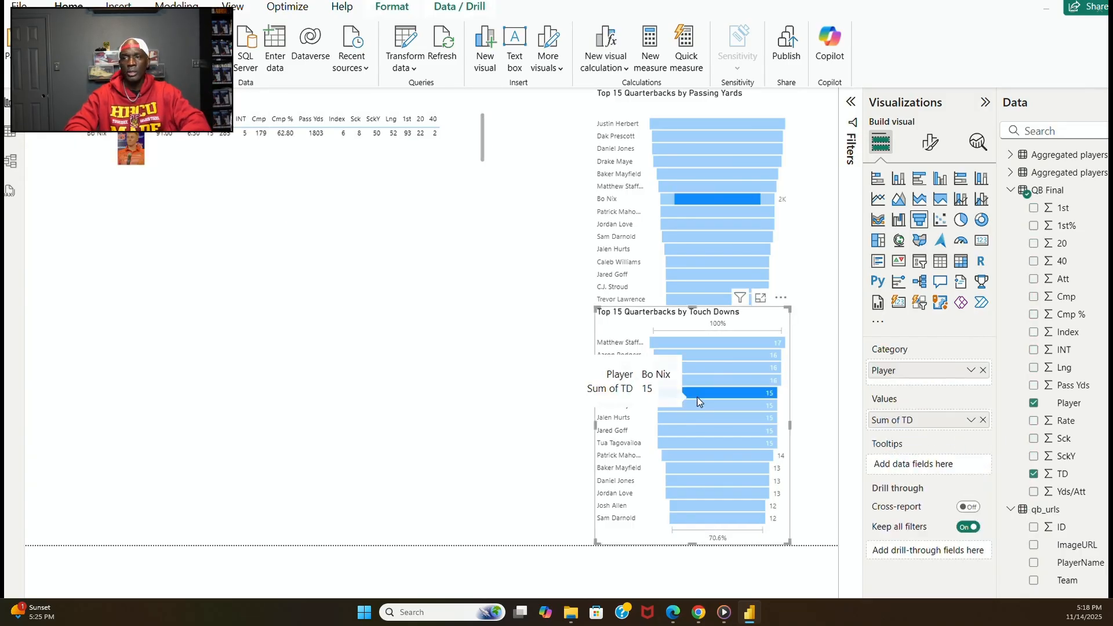
left_click(698, 432)
left_click(696, 475)
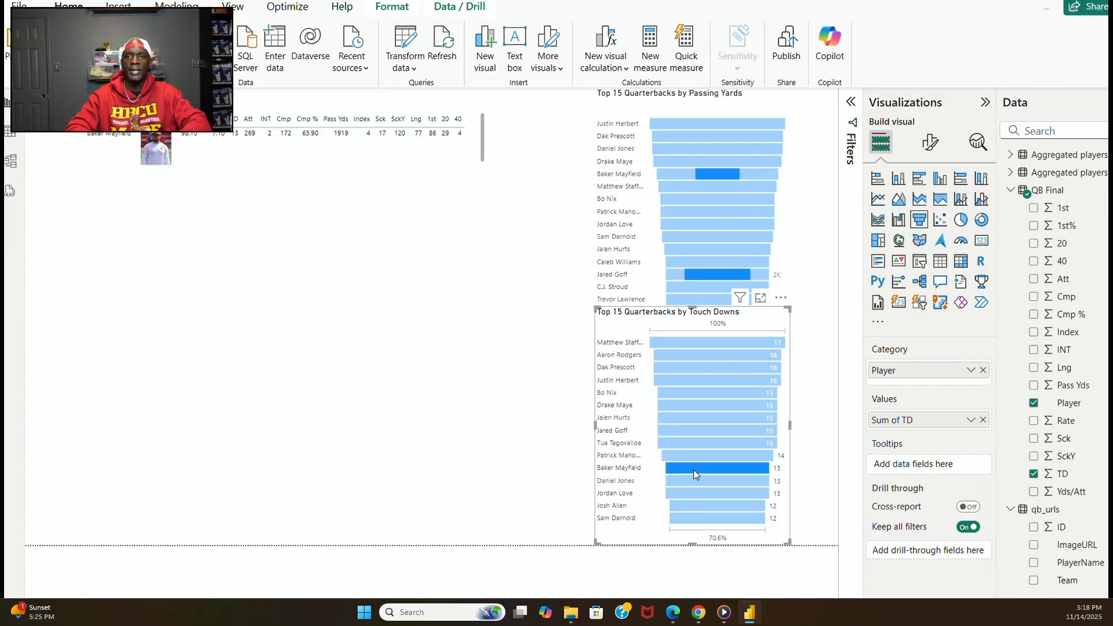
left_click(698, 530)
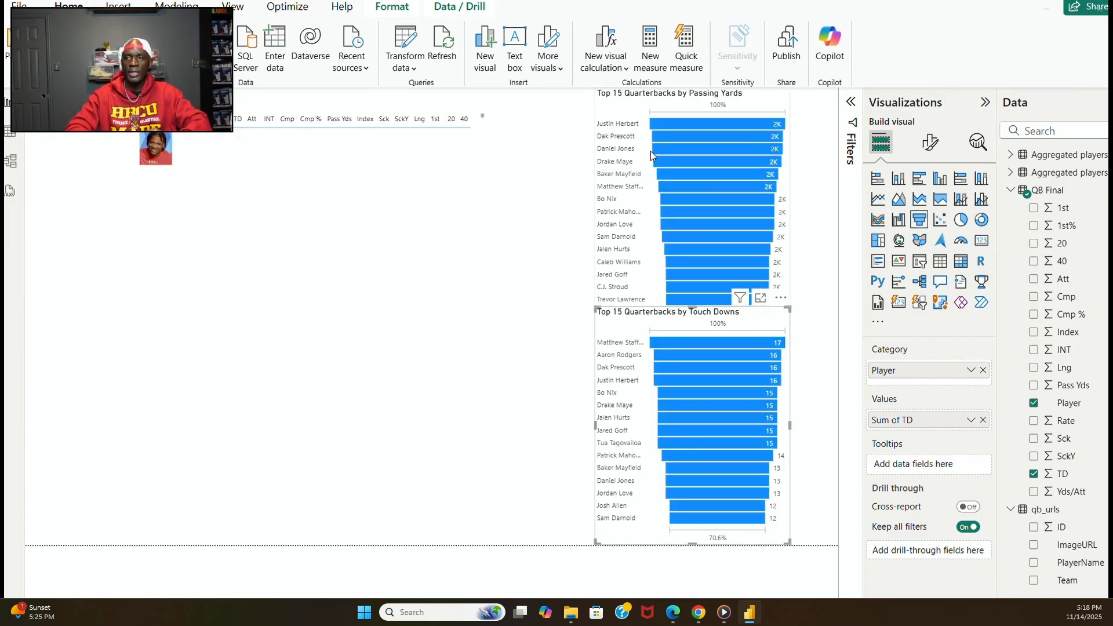
Cross-filter the page through the passing yards chart to several quarterbacks from Justin Herbert to Jordan Love, and clear the selection.
left_click(676, 124)
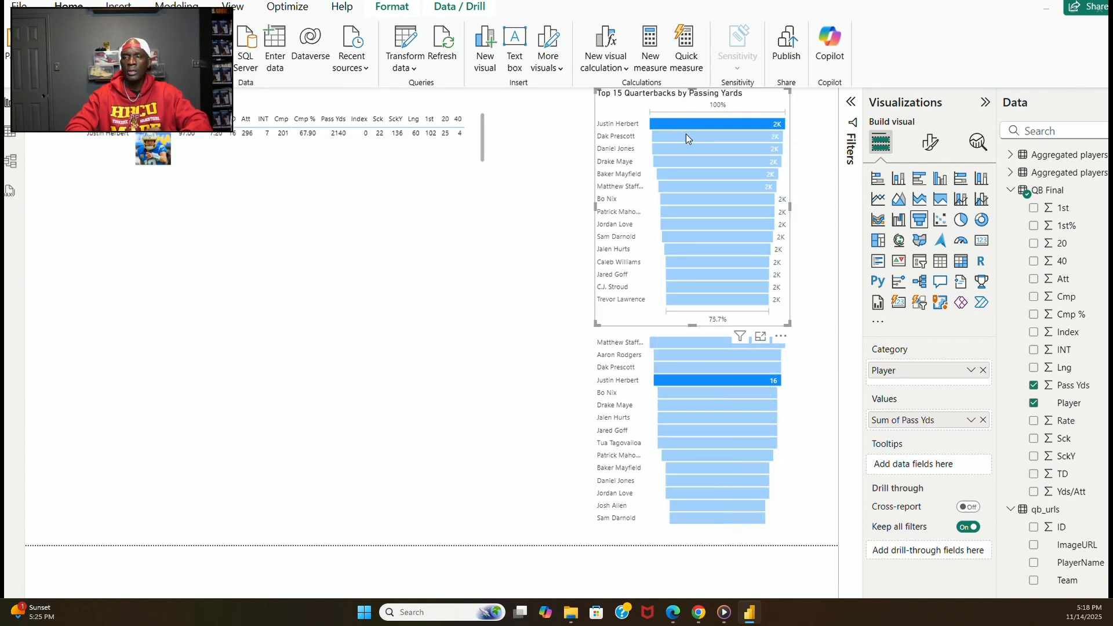
left_click(688, 139)
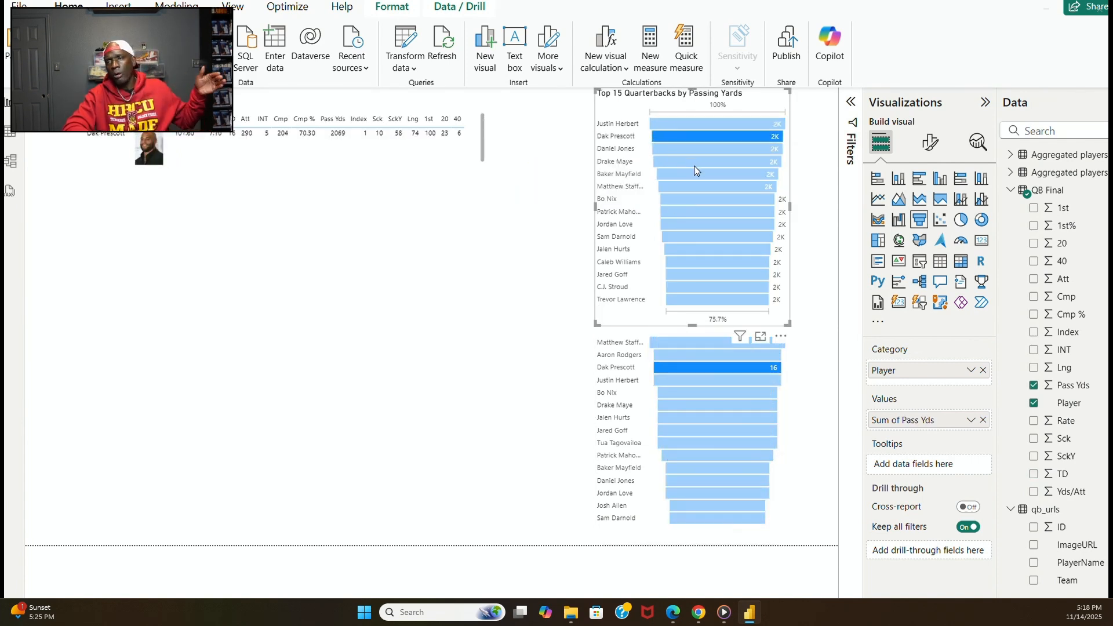
left_click(694, 162)
left_click(693, 189)
left_click(691, 201)
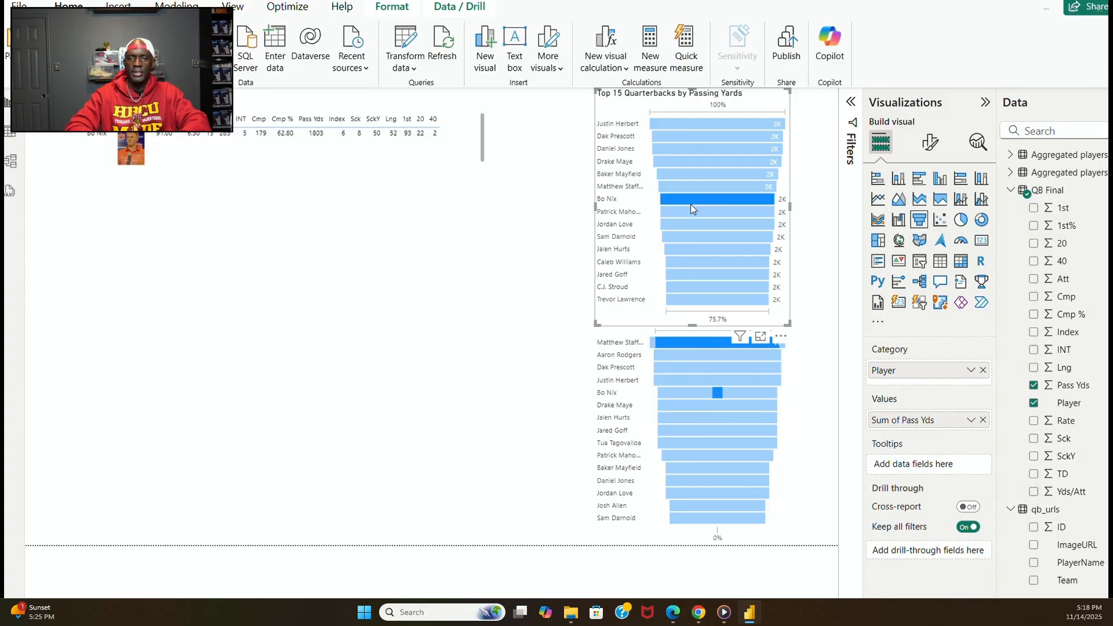
left_click(690, 222)
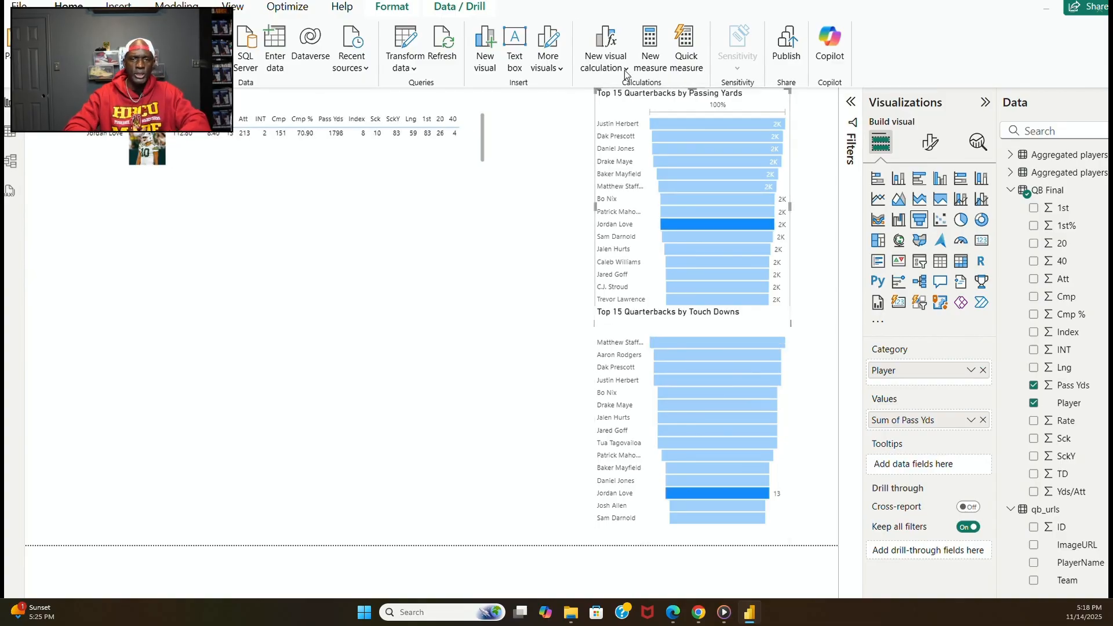
left_click(482, 2)
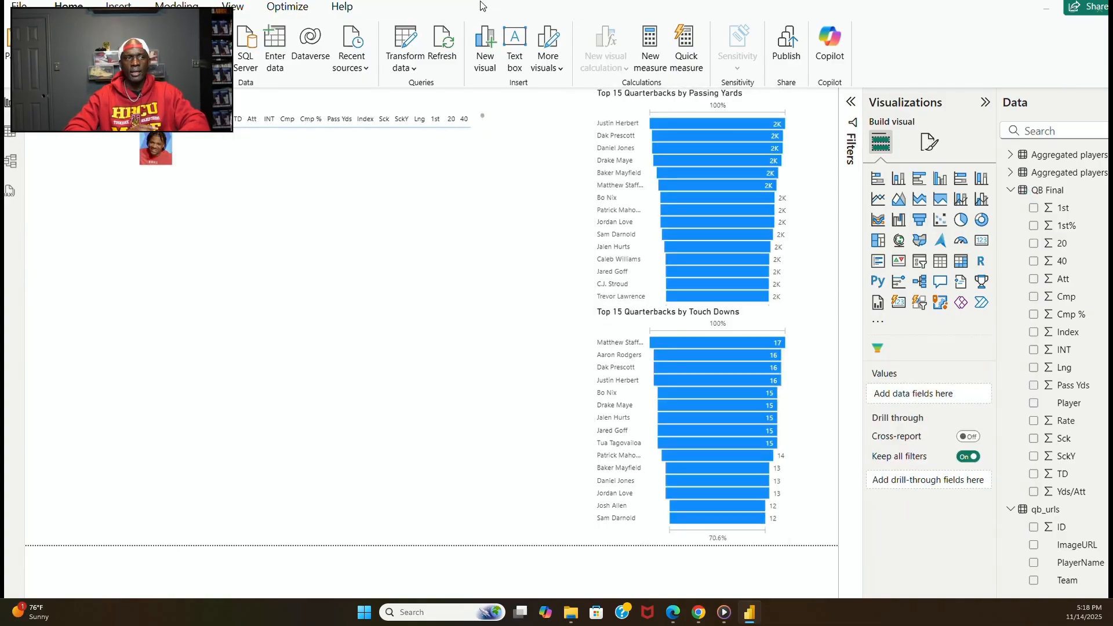
Place a copy of the touchdown funnel chart below the statistics table and change it to the imported custom funnel visual.
left_click(789, 380)
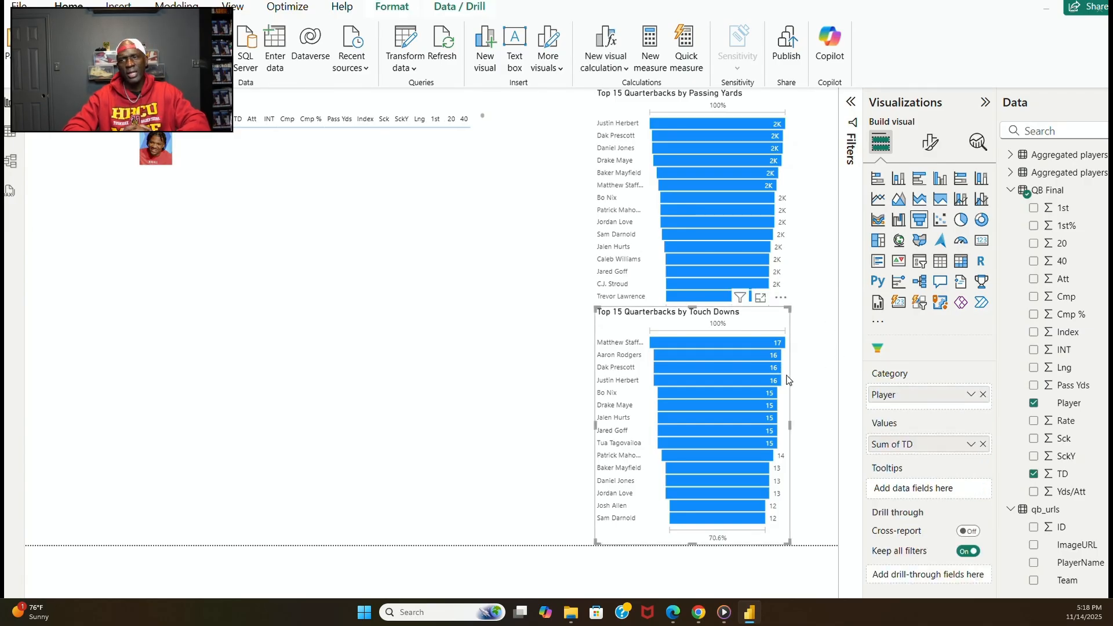
left_click(147, 403)
key("ctrl+v")
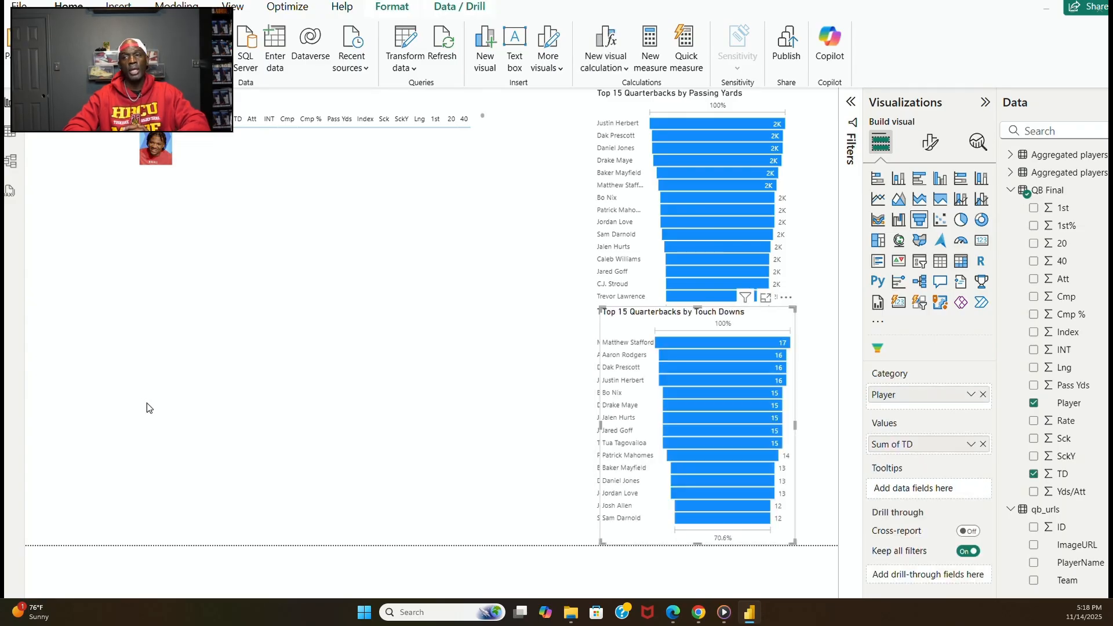
left_click_drag(618, 321, 215, 314)
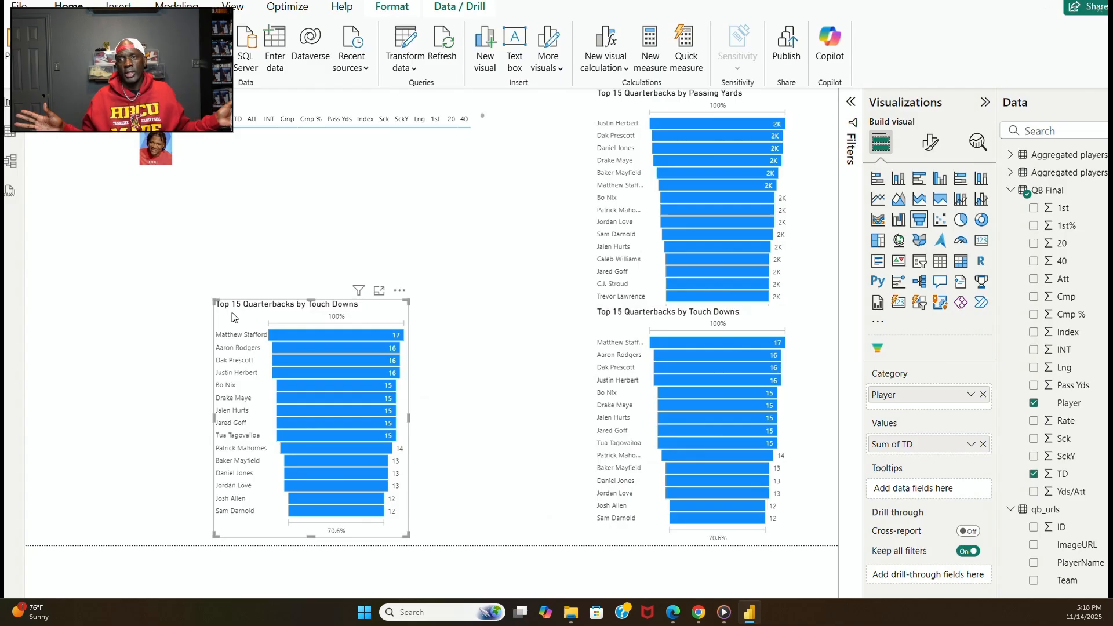
left_click(879, 350)
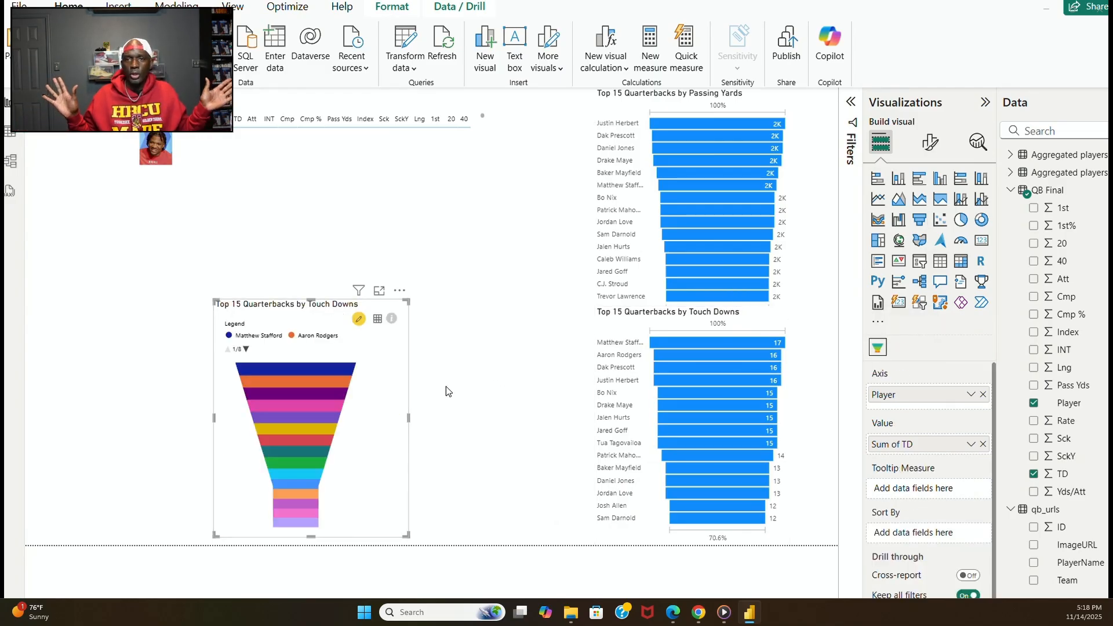
Replace Sum of TD with Cmp % as the value of the custom funnel visual.
left_click(851, 103)
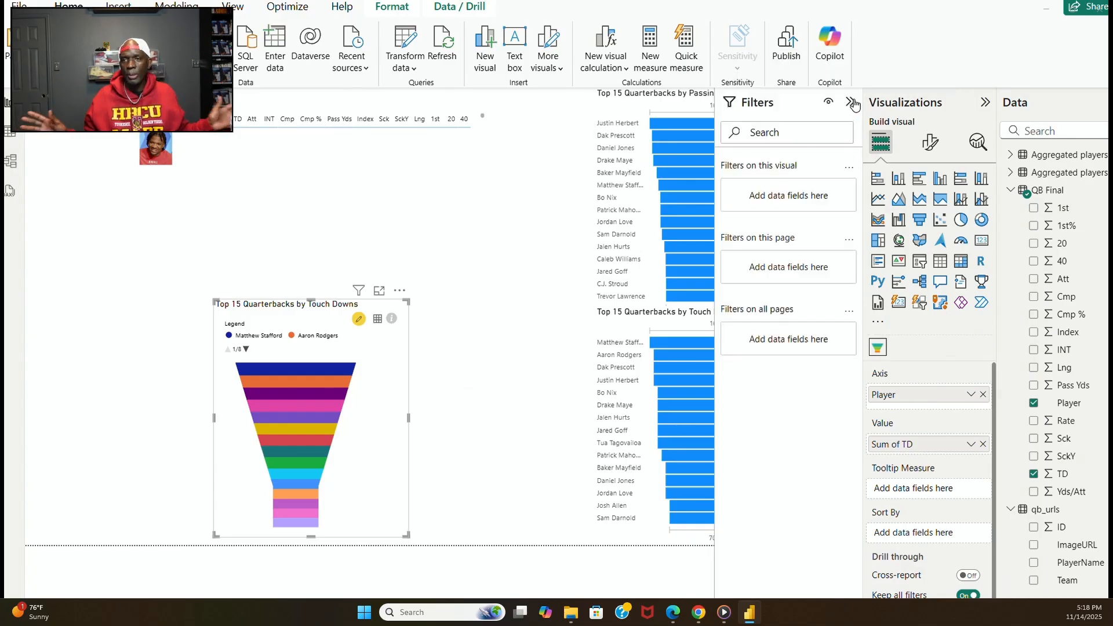
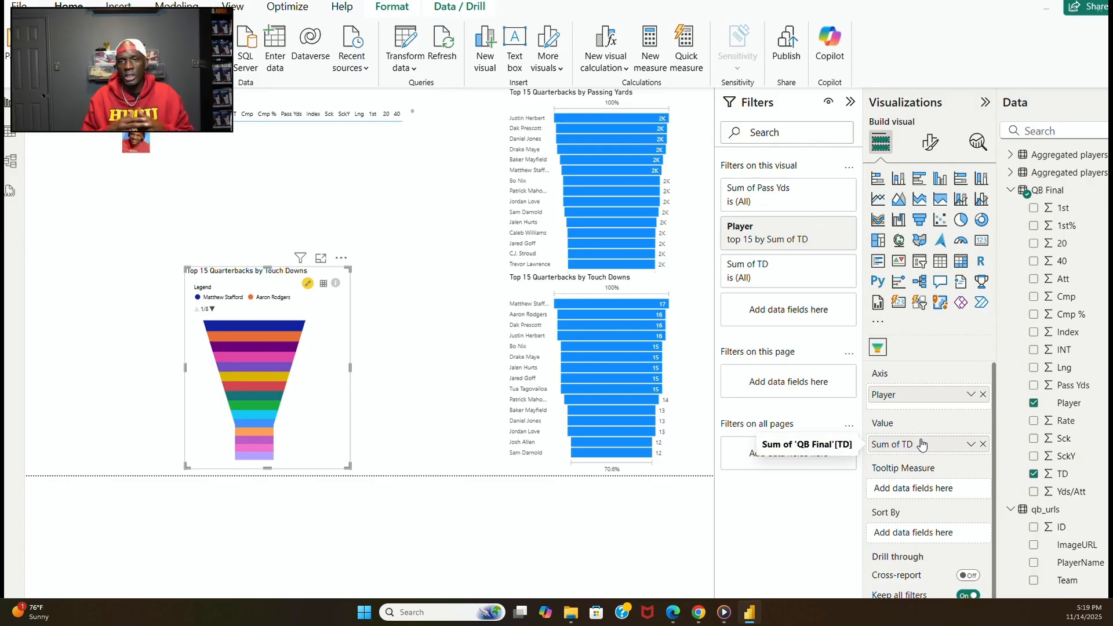
left_click(983, 444)
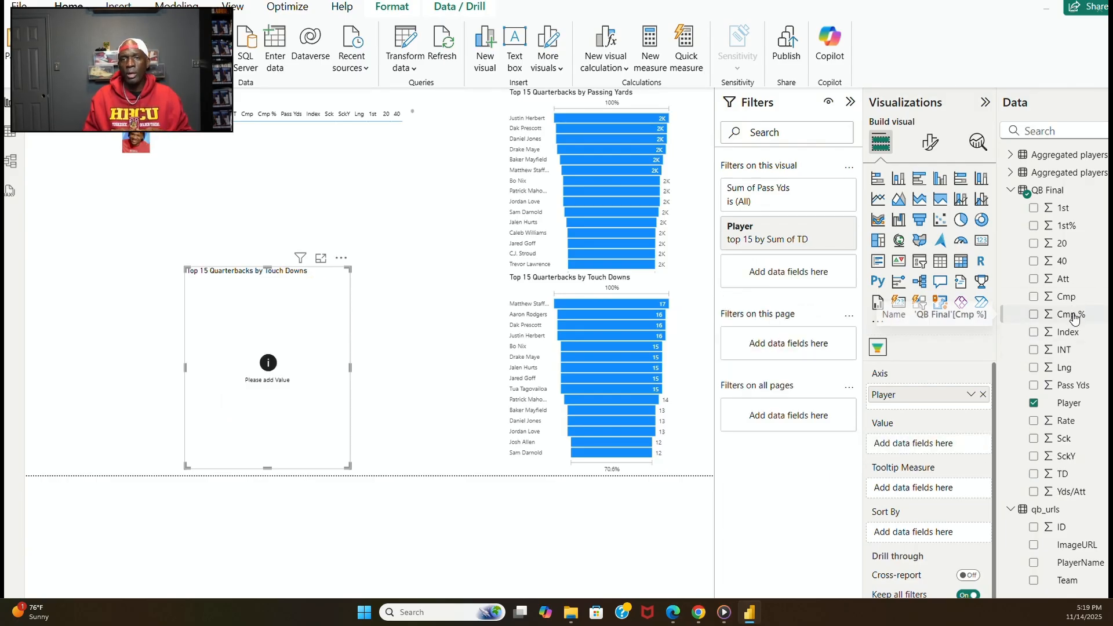
left_click_drag(1073, 318, 939, 443)
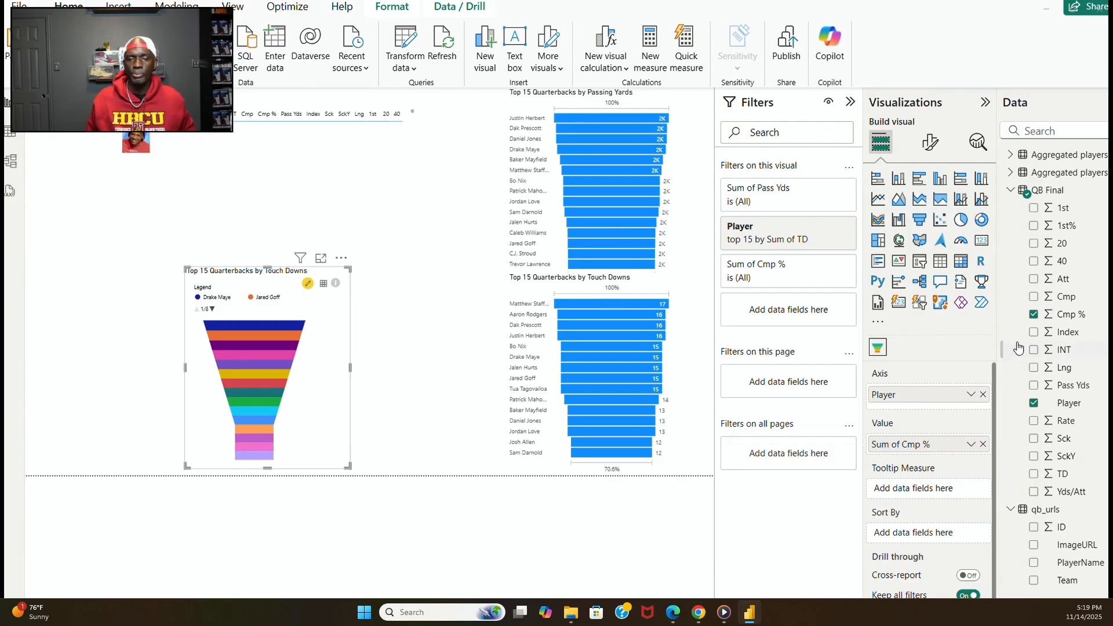
Add Cmp % as a filter on the custom funnel visual and try the Top N filter type.
left_click_drag(1082, 318, 835, 307)
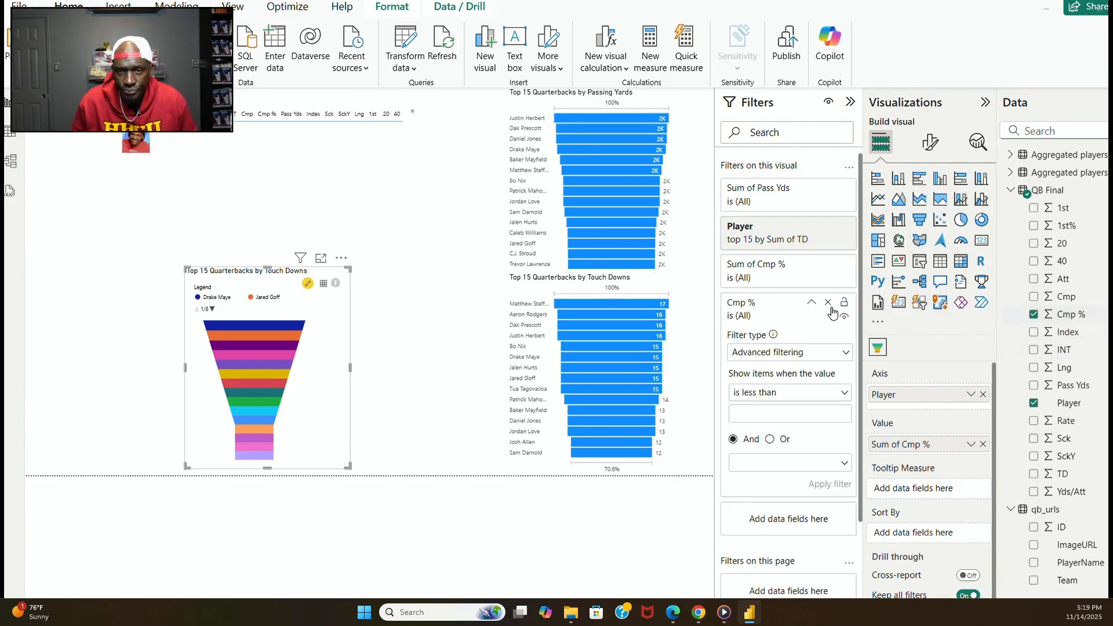
left_click(846, 353)
left_click(777, 410)
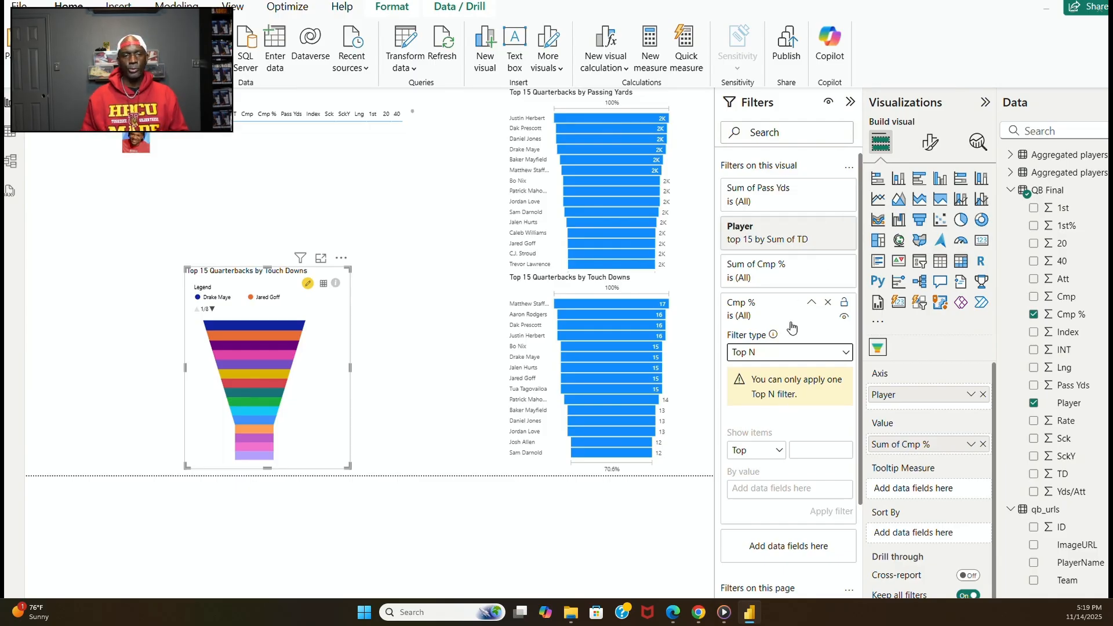
Spotlight the custom completion percentage funnel and turn the spotlight off.
left_click(341, 257)
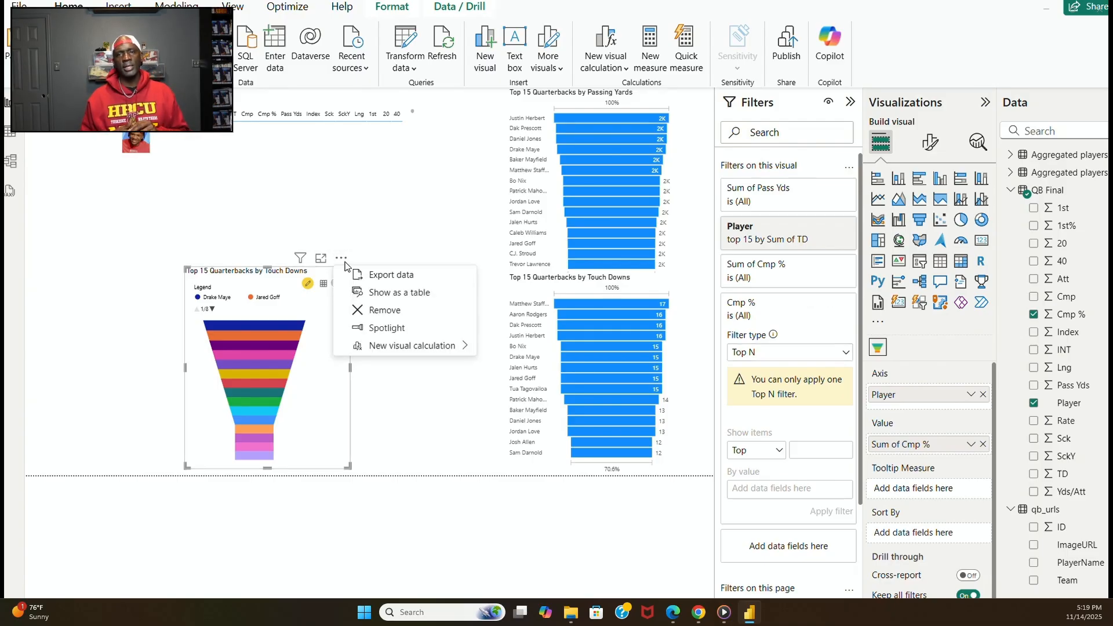
left_click(395, 326)
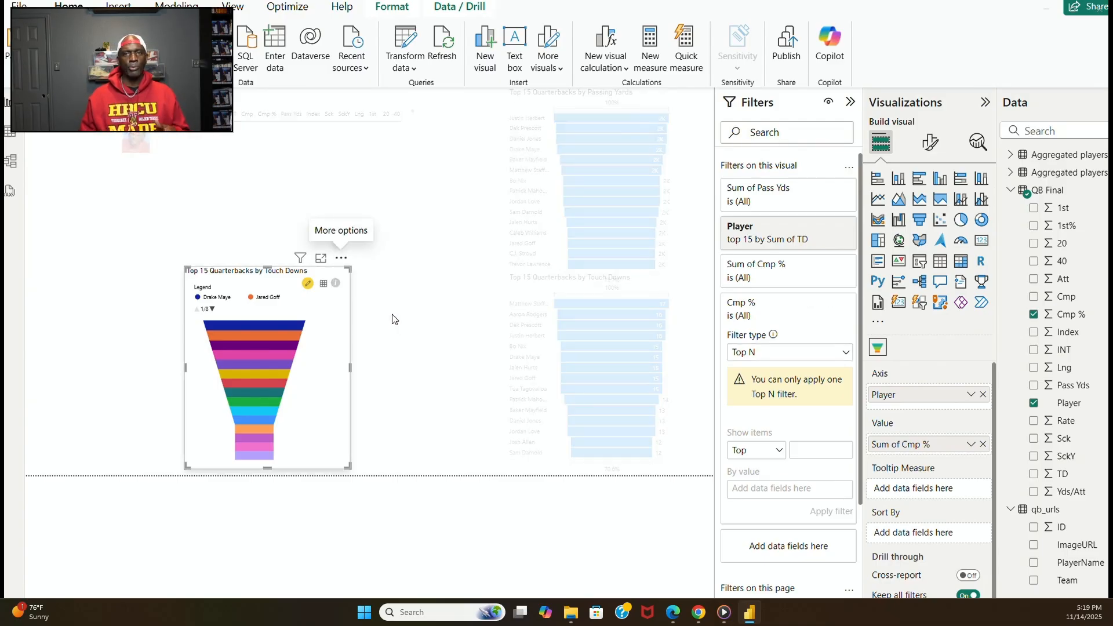
left_click(384, 304)
left_click(345, 276)
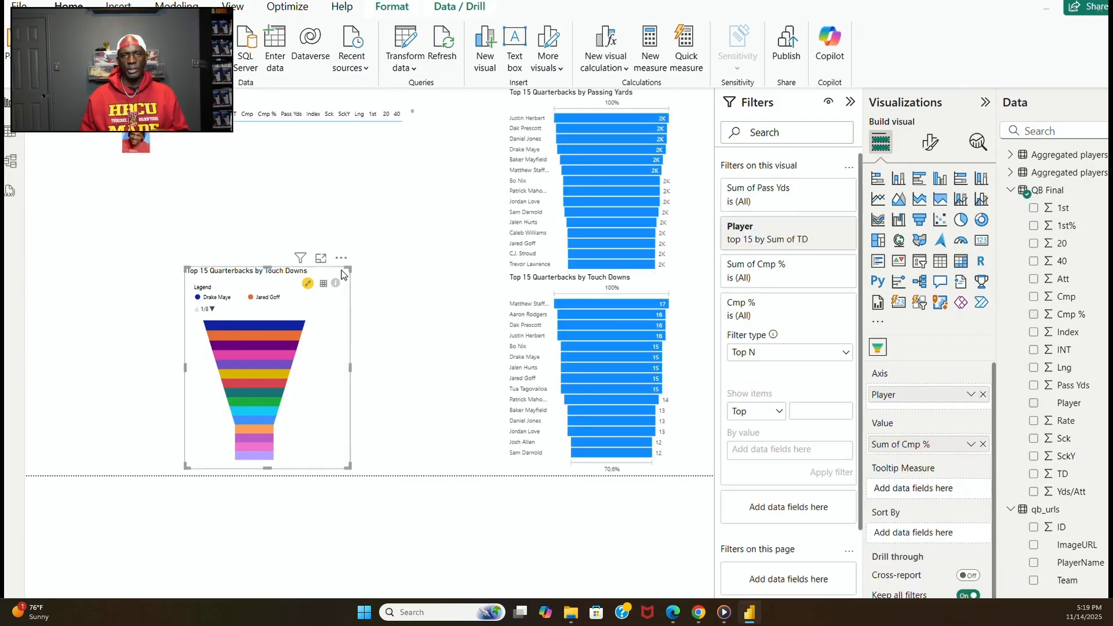
Remove the existing completion percentage funnel, add a blank custom funnel visual and place it below the statistics table.
left_click(341, 259)
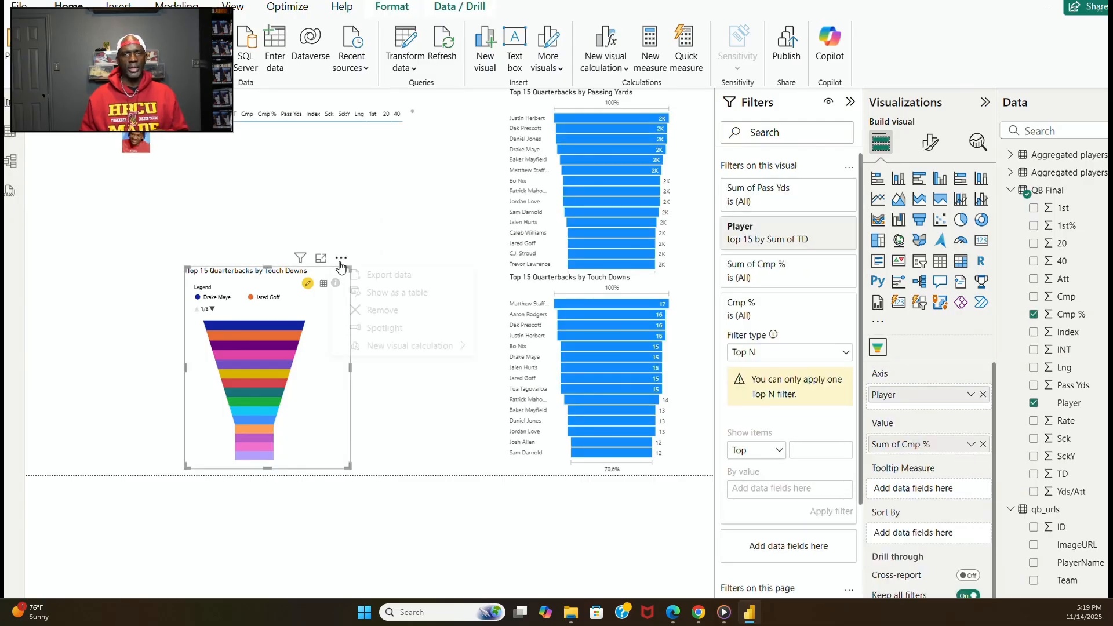
left_click(388, 314)
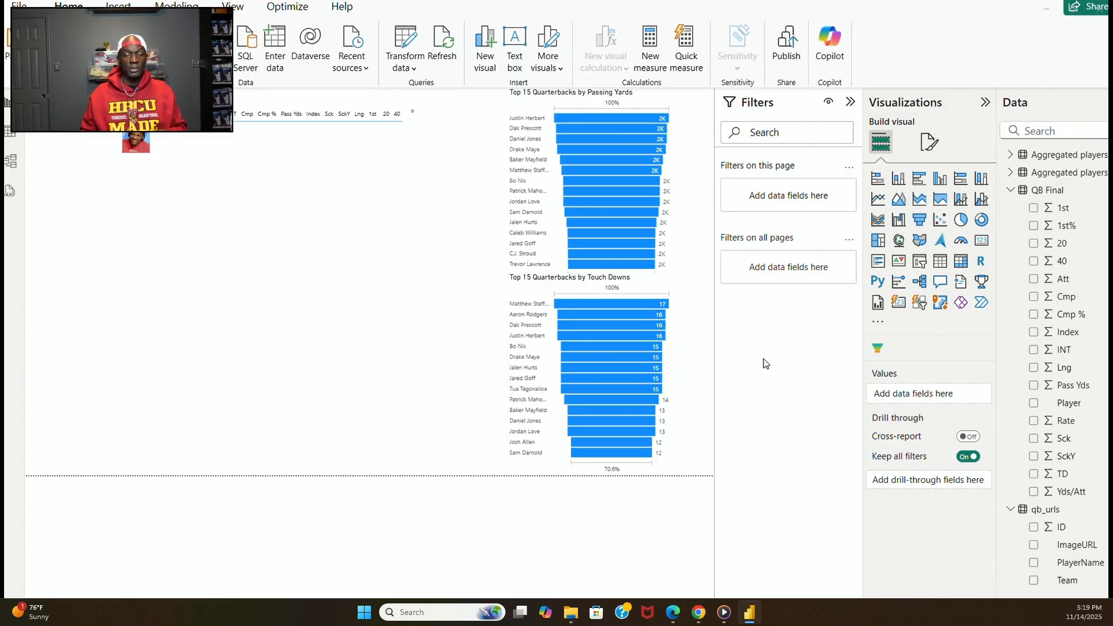
left_click(877, 348)
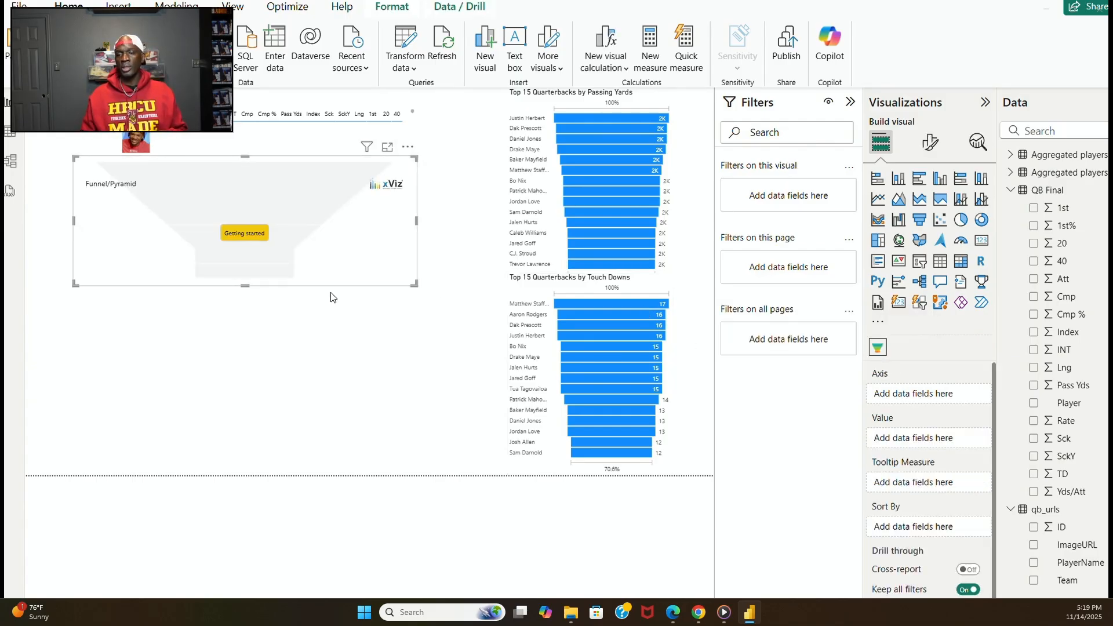
left_click_drag(335, 286, 328, 369)
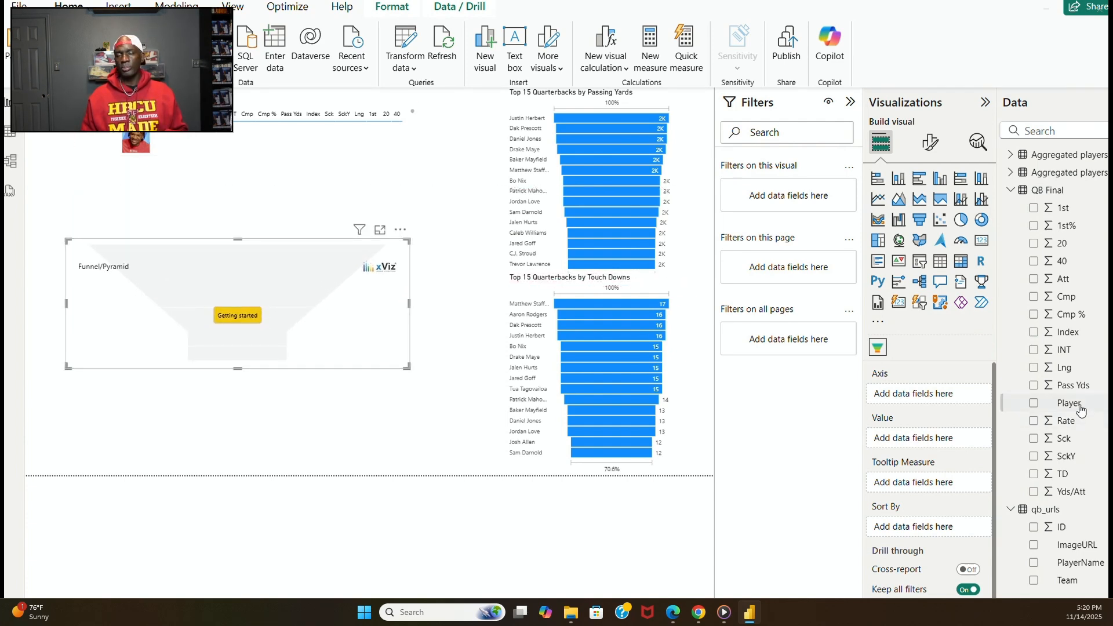
Assign Player to the axis and Cmp % to the value of the blank custom funnel visual.
left_click_drag(1079, 406, 950, 394)
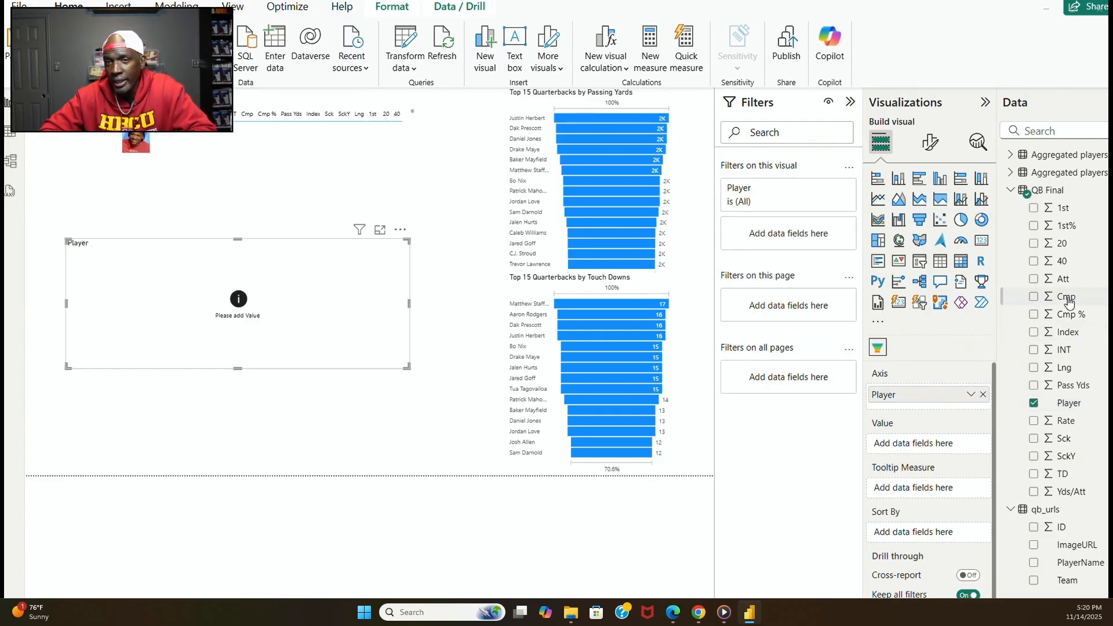
left_click_drag(1078, 313, 942, 440)
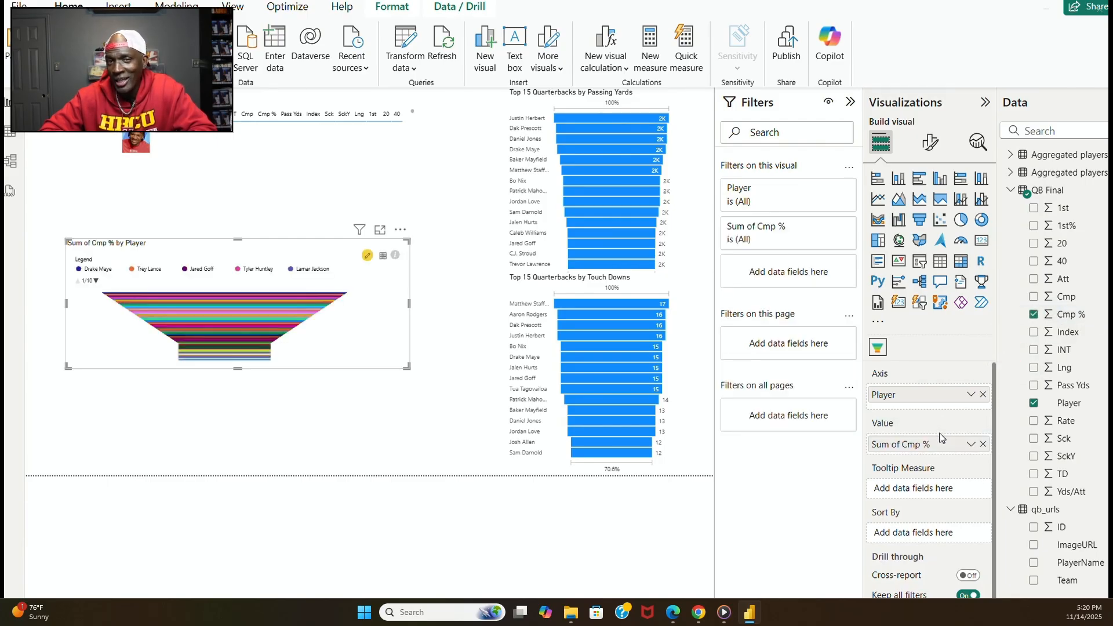
left_click(971, 444)
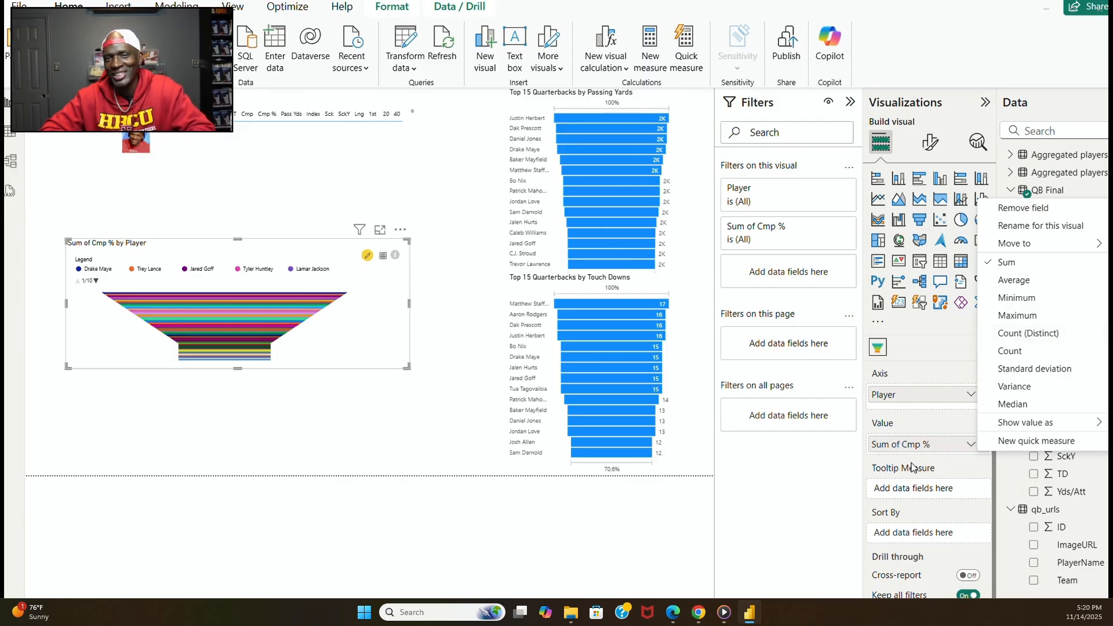
left_click(844, 467)
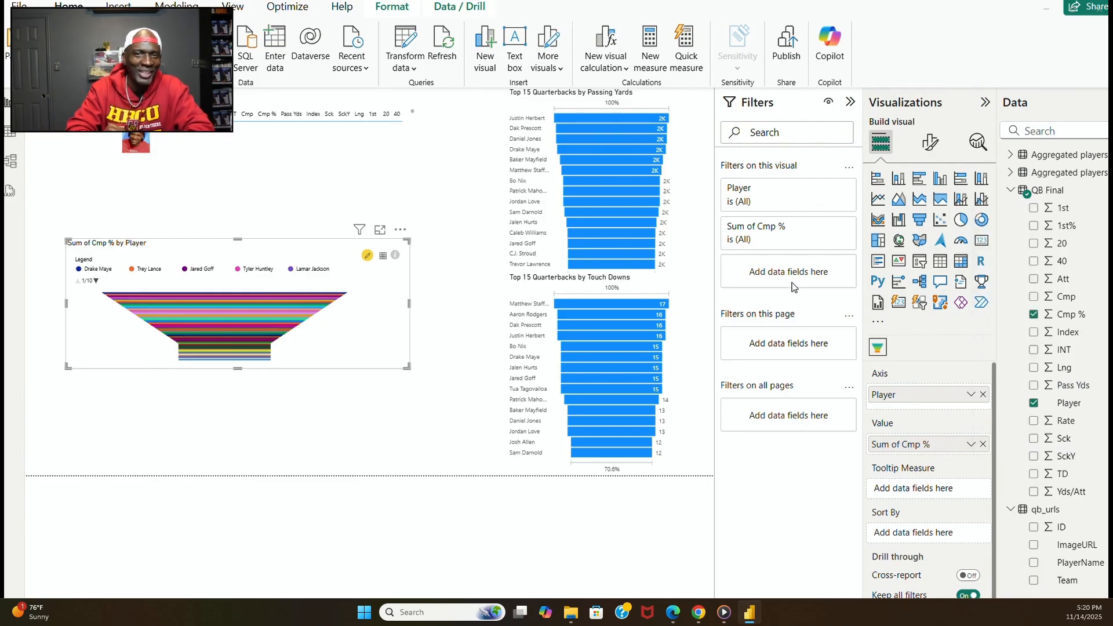
Add Cmp % as a visual-level filter on the custom funnel and apply a Top N filter showing the top 15 by Sum of Cmp %.
left_click_drag(1070, 326, 818, 283)
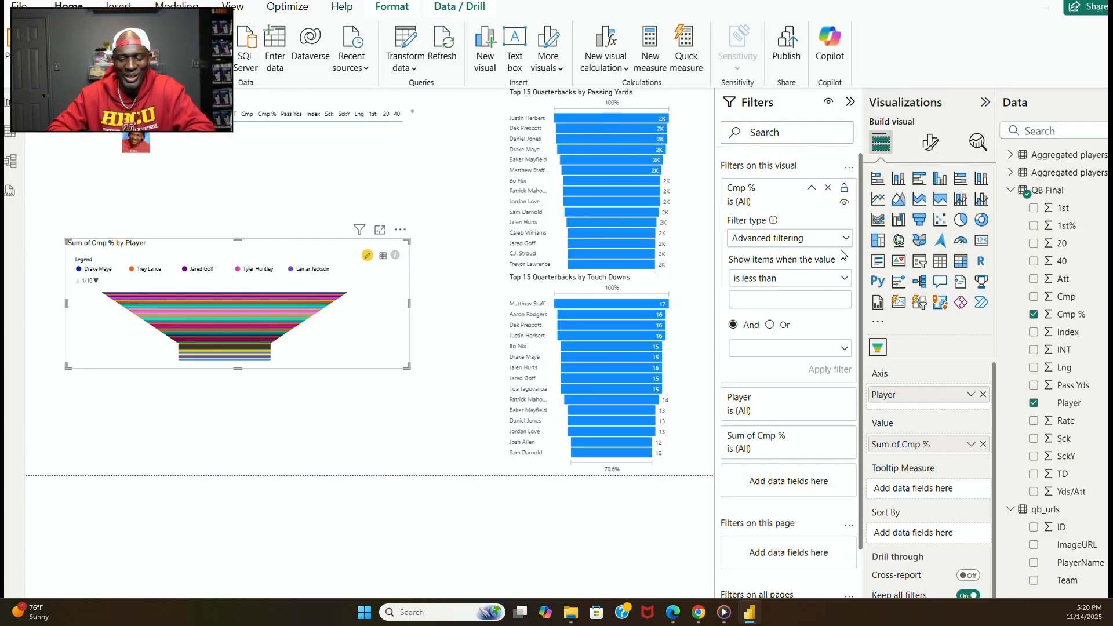
left_click(846, 240)
left_click(808, 295)
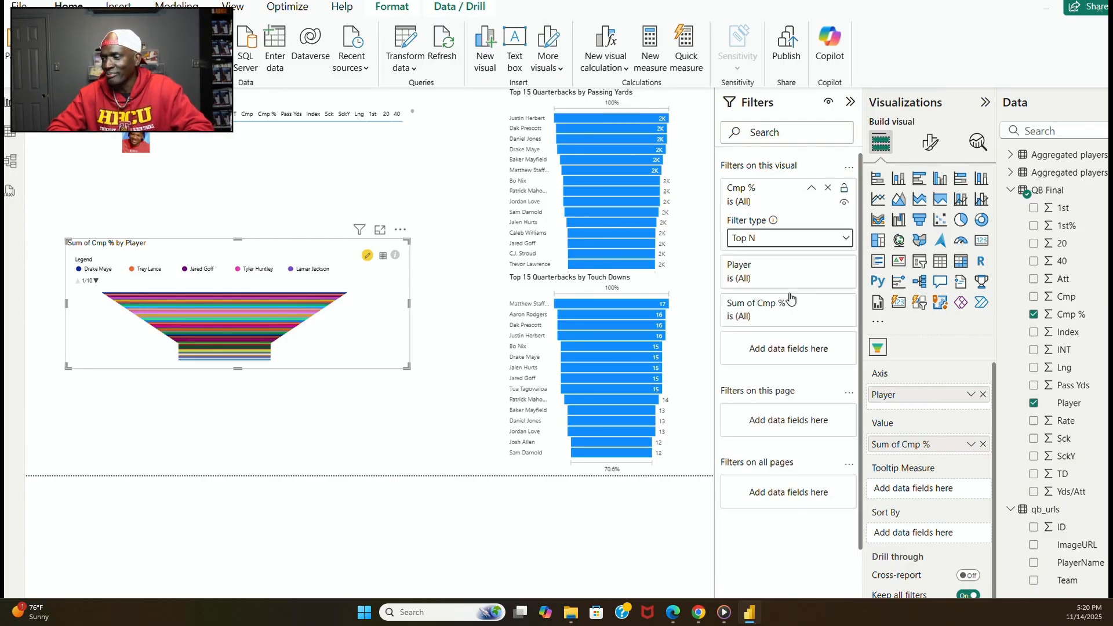
left_click(822, 276)
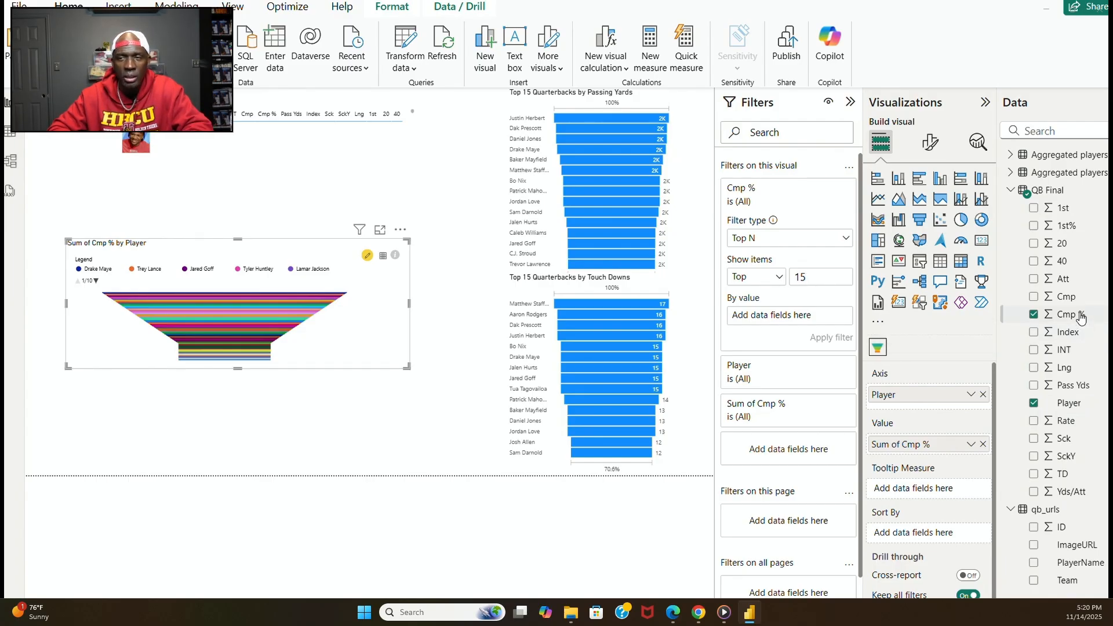
left_click_drag(1071, 313, 823, 322)
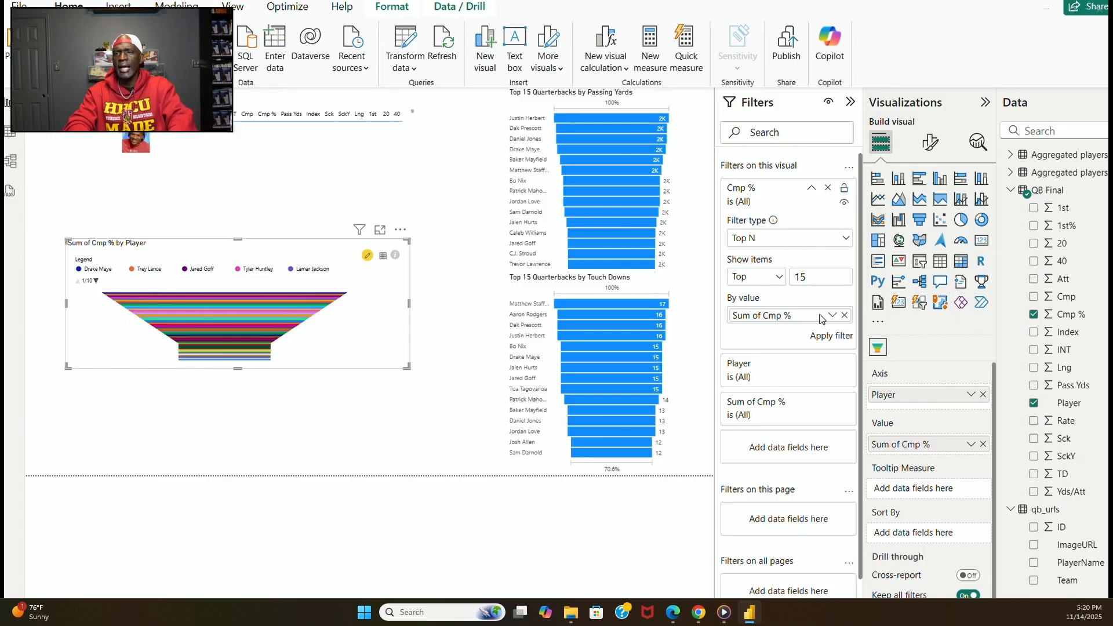
left_click(846, 340)
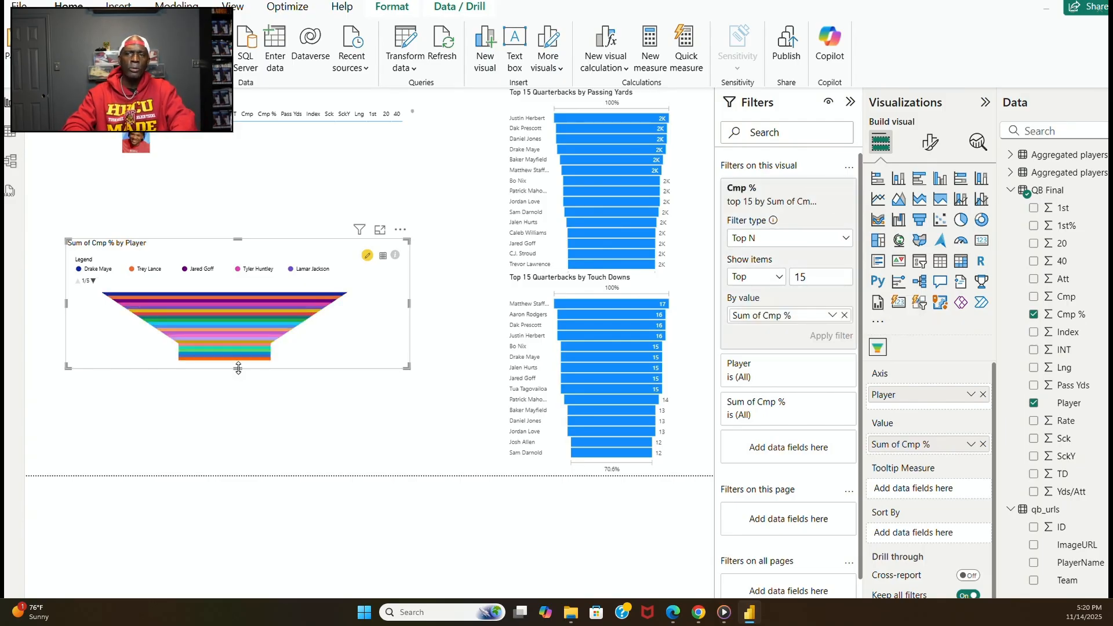
Set the custom funnel's Cmp % filter to the top 5 and enlarge the visual vertically in both directions.
left_click_drag(238, 369, 227, 462)
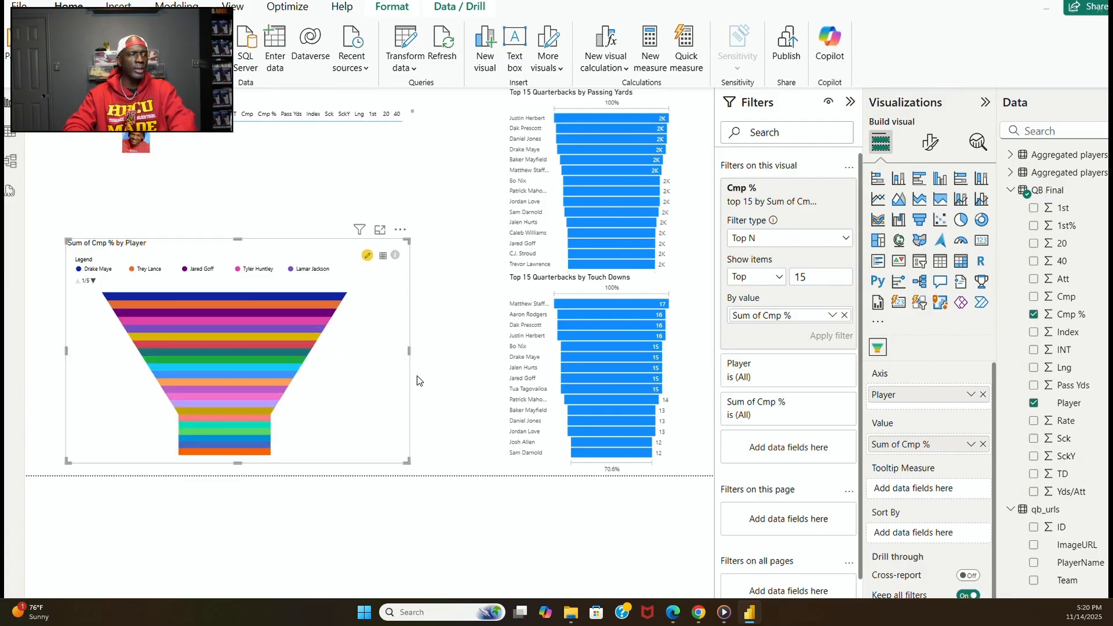
left_click(820, 270)
key("BackSpace")
key("BackSpace")
type("5")
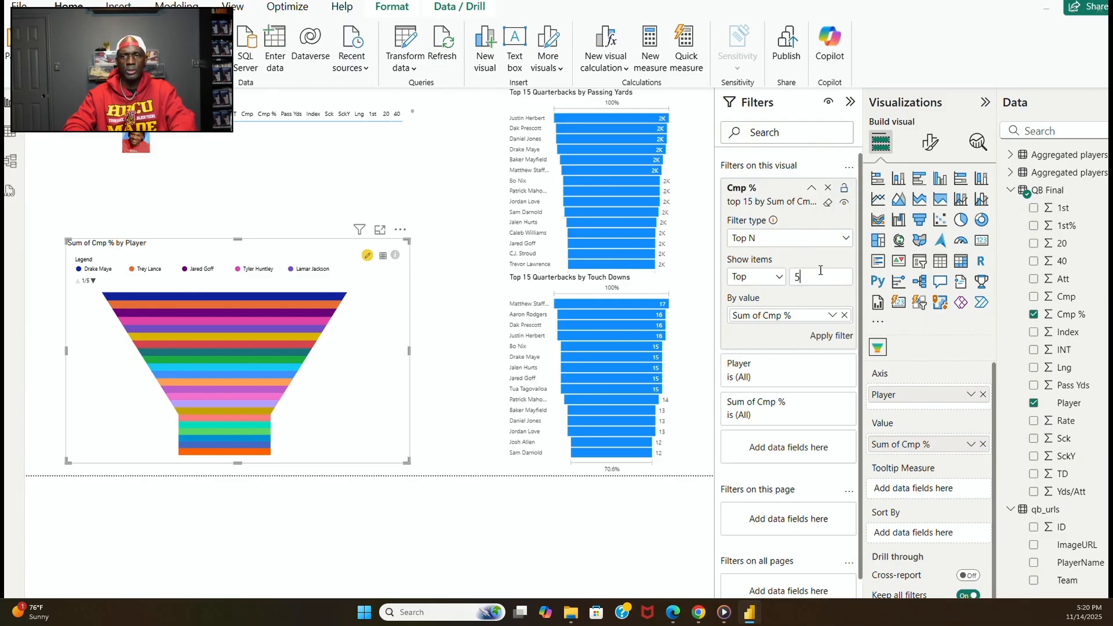
left_click(843, 336)
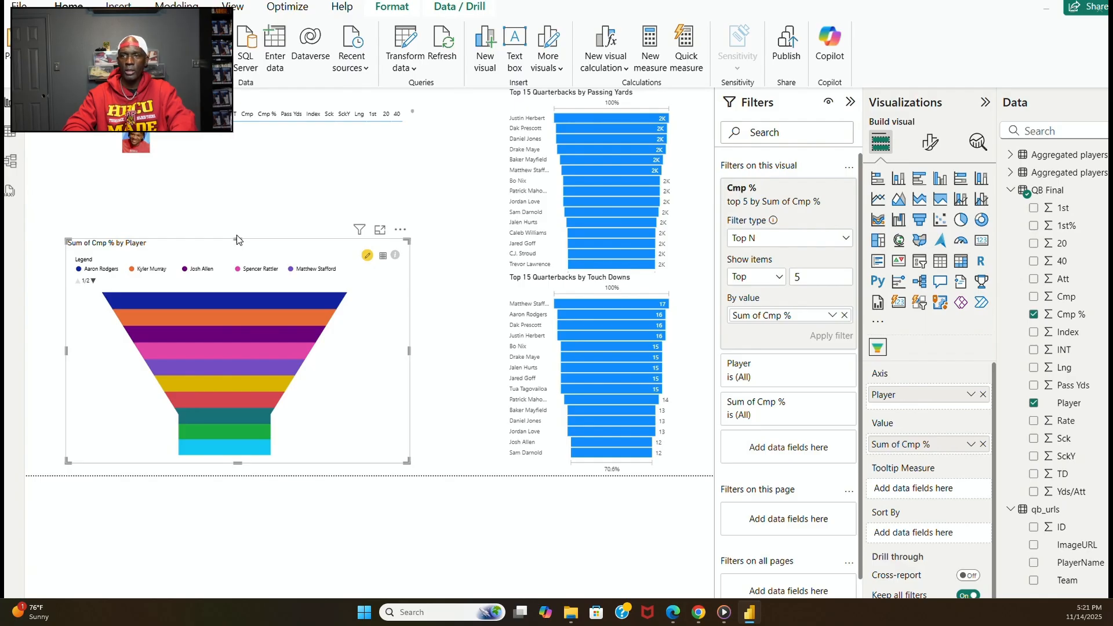
left_click_drag(237, 235, 259, 185)
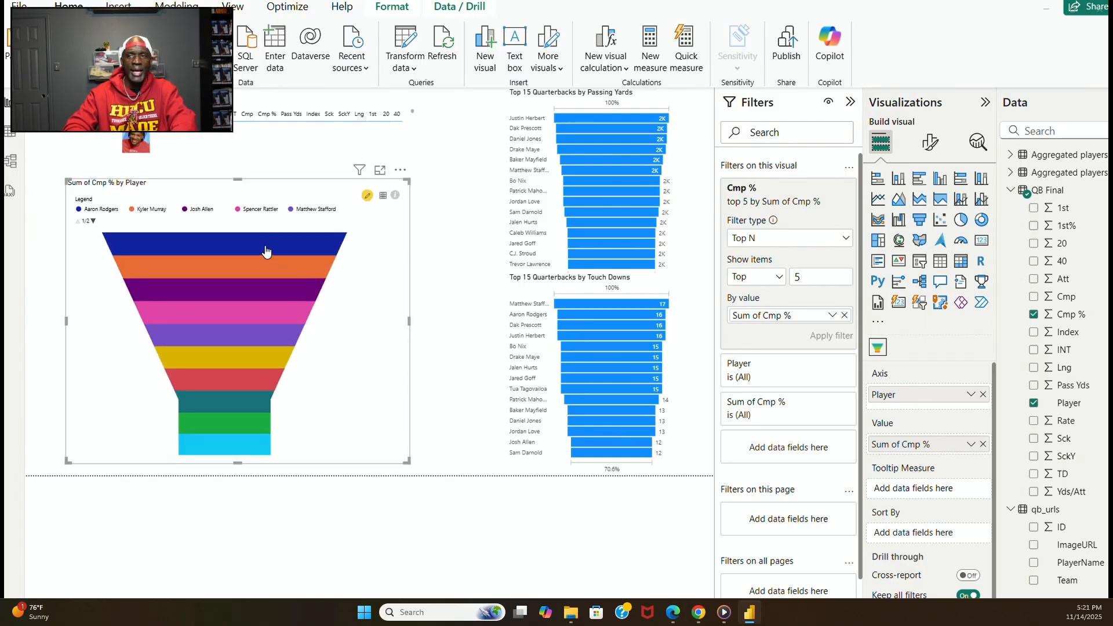
Examine the player and completion percentage behind each segment of the custom funnel, along with its paged legend.
mouse_move(265, 250)
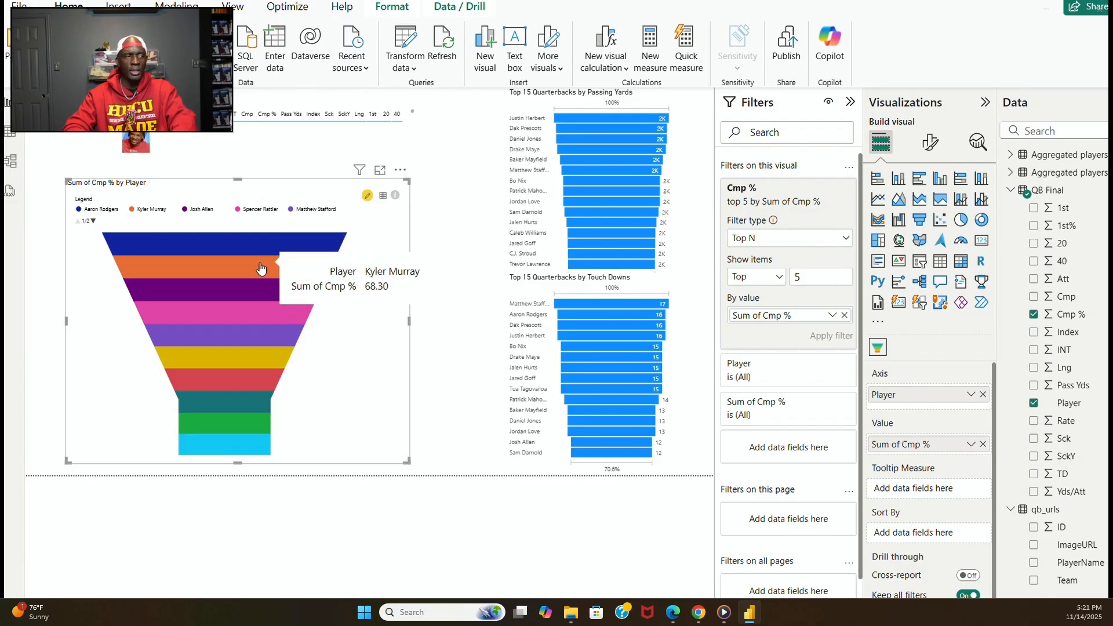
mouse_move(261, 296)
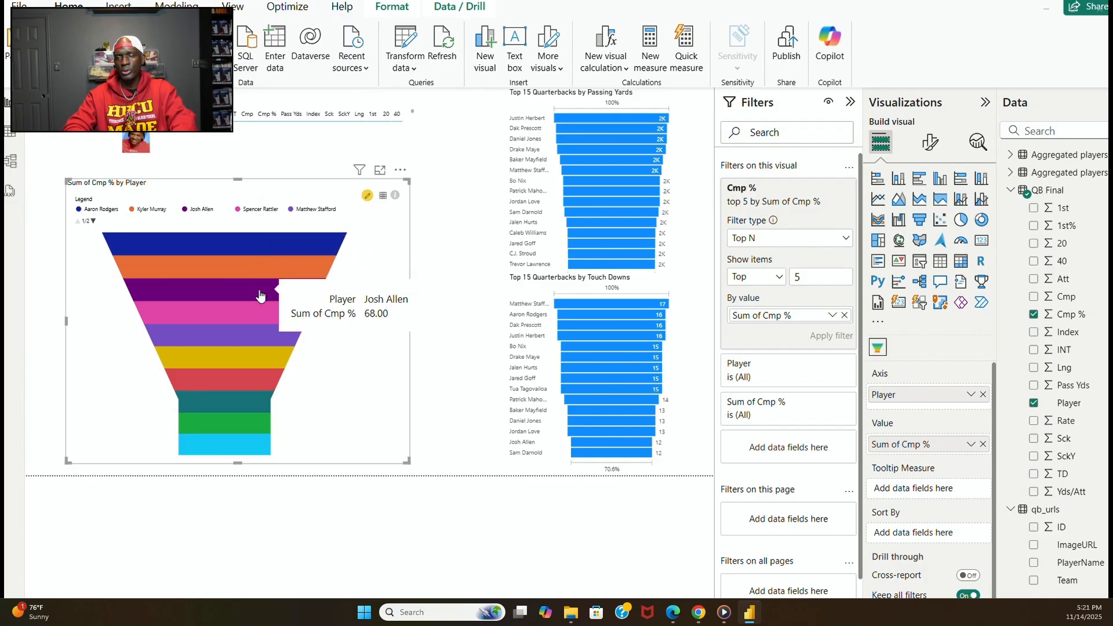
mouse_move(259, 318)
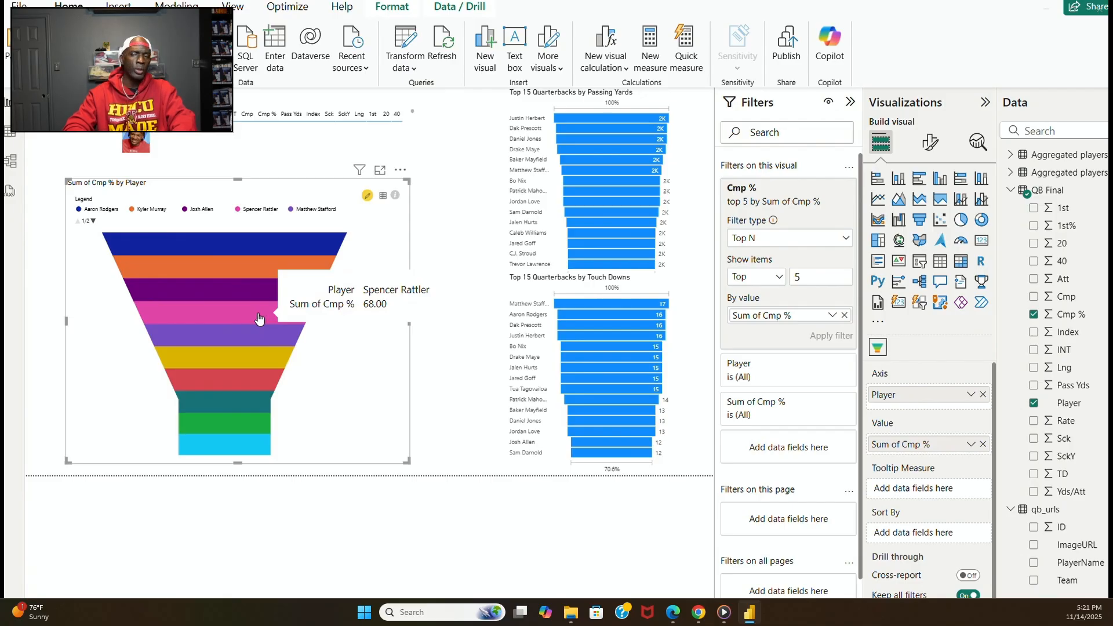
mouse_move(254, 448)
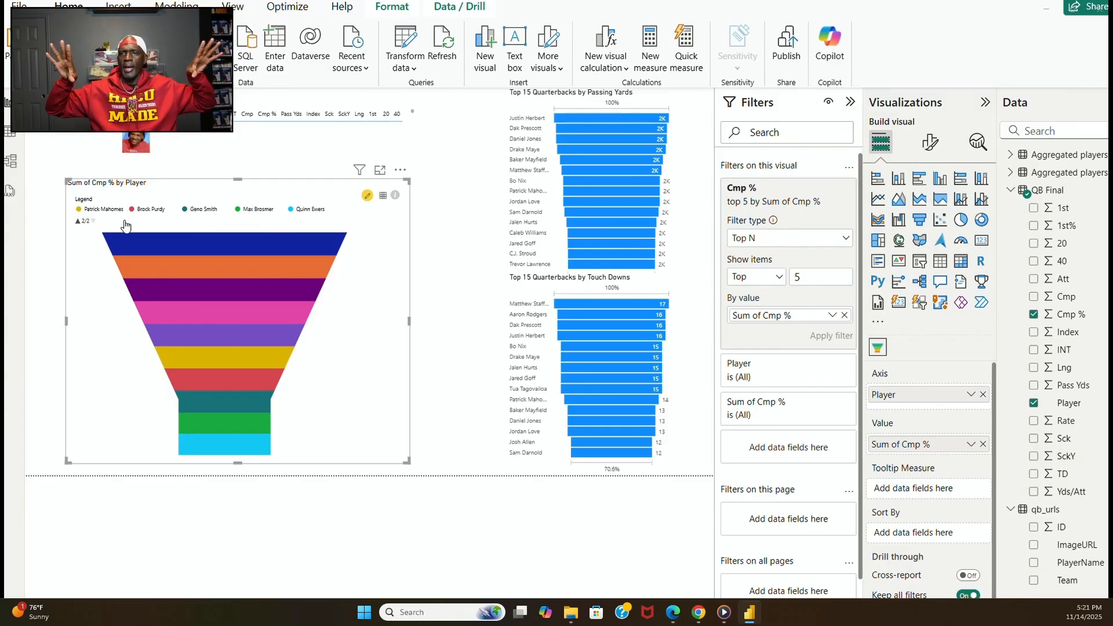
left_click(80, 222)
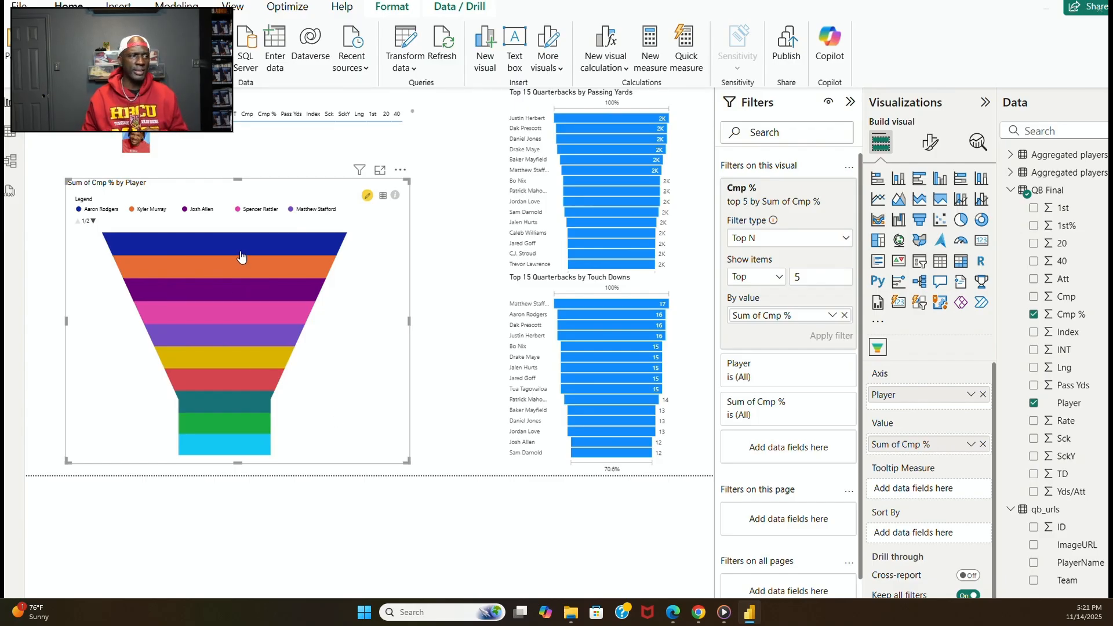
mouse_move(241, 256)
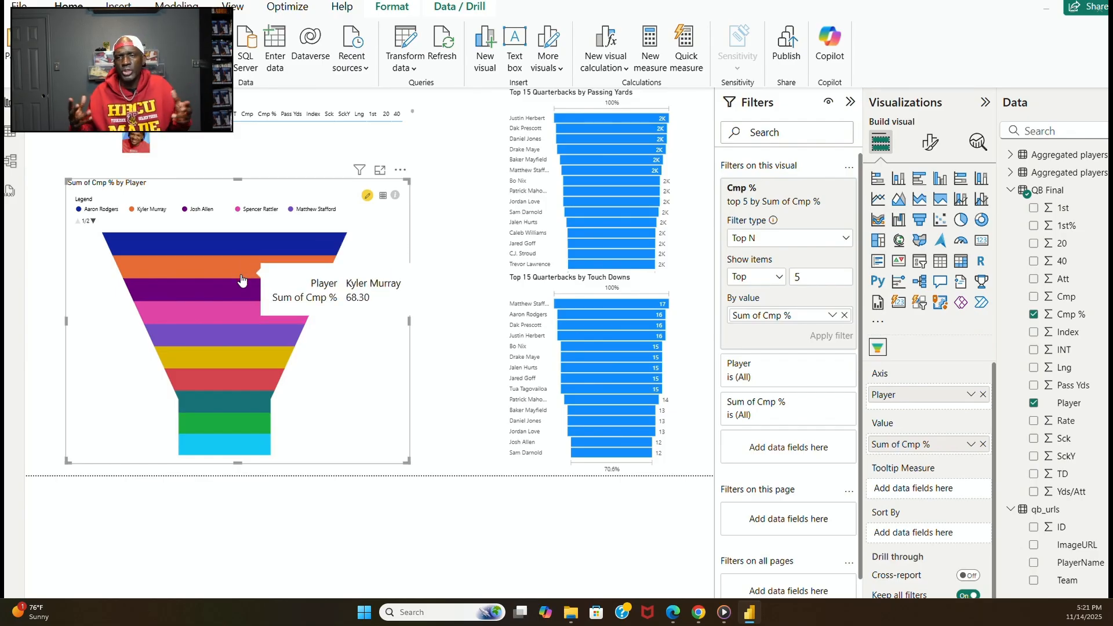
mouse_move(243, 290)
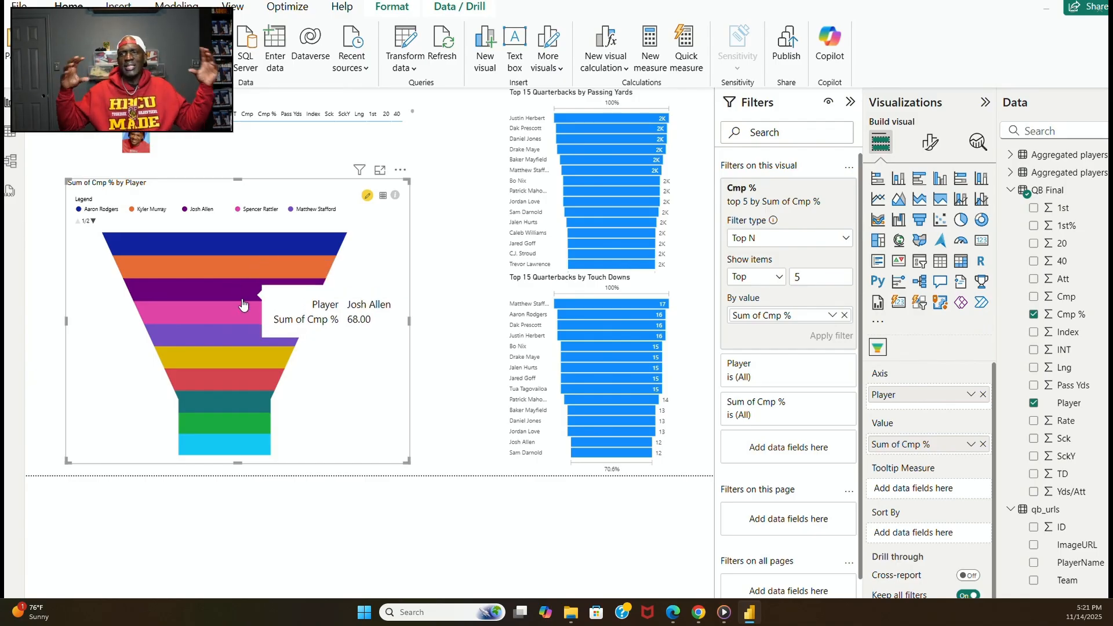
left_click(464, 398)
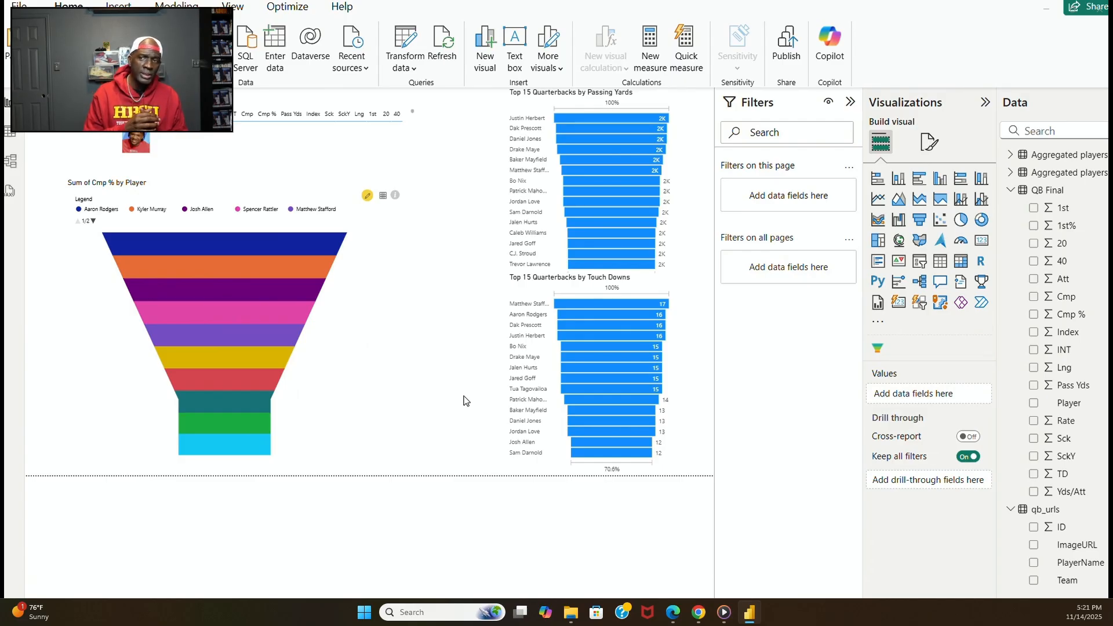
Make the custom funnel slightly narrower and stretch its upper edge to just below the player image.
left_click(361, 308)
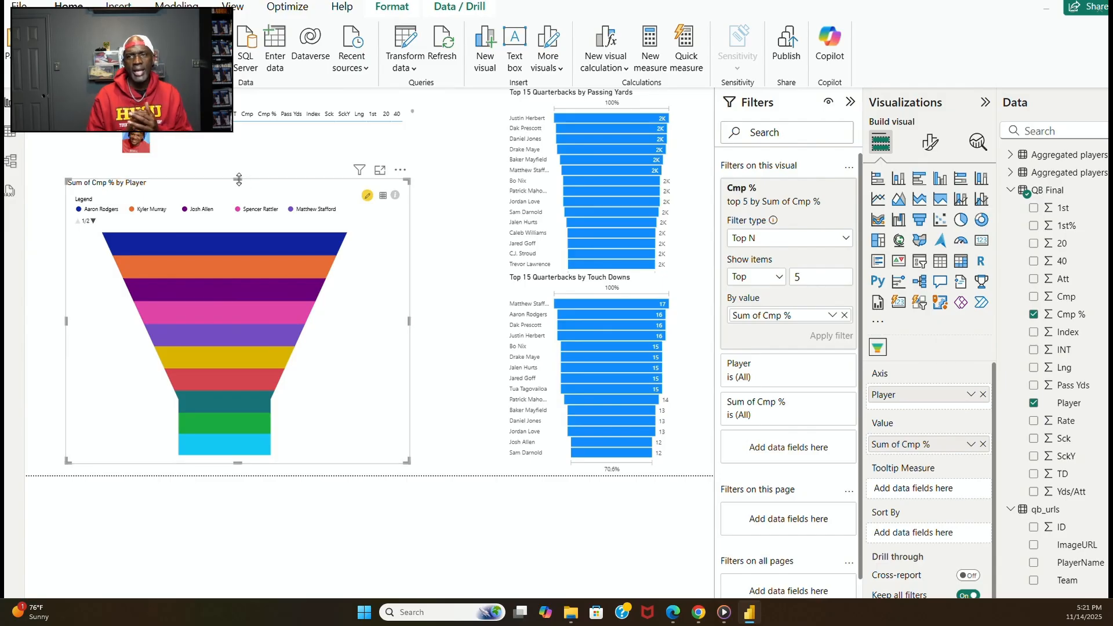
left_click_drag(243, 182, 242, 284)
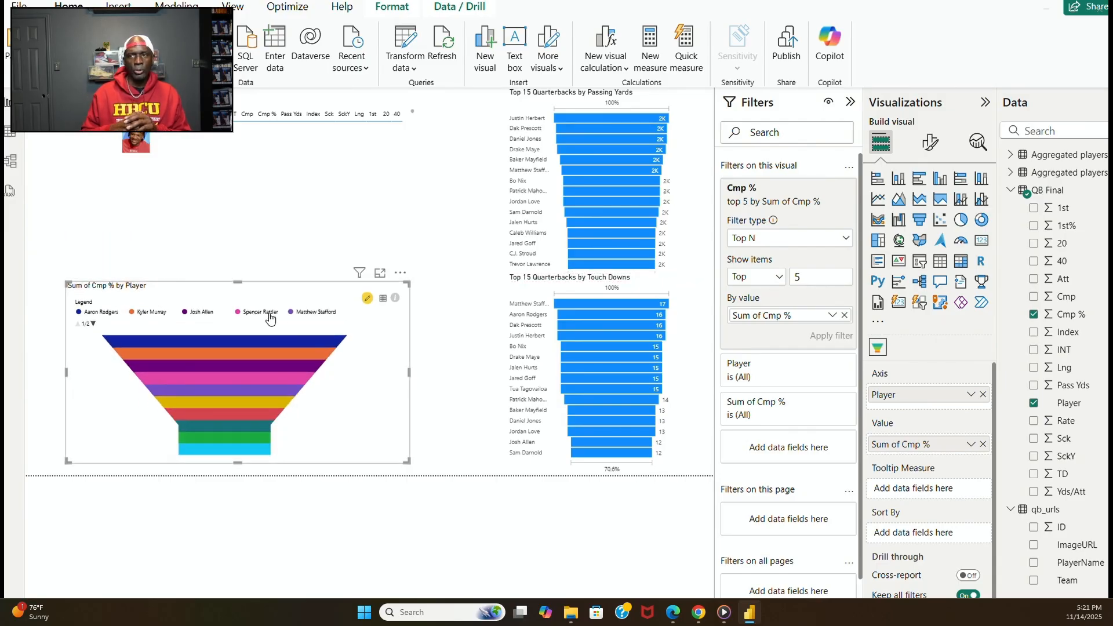
left_click_drag(403, 372, 382, 360)
left_click(398, 374)
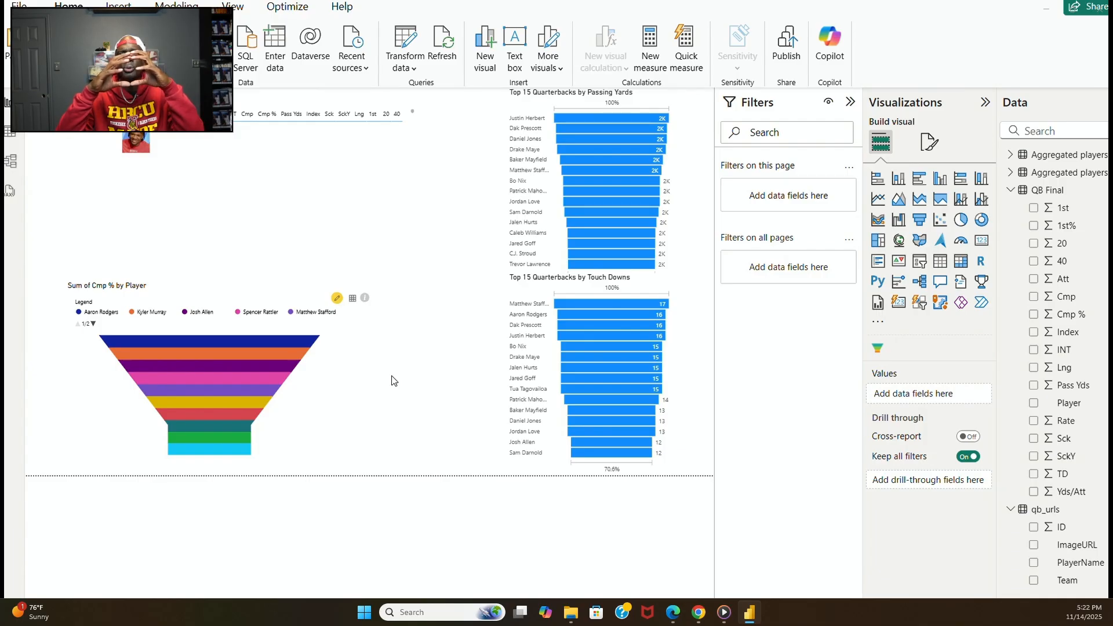
left_click(227, 290)
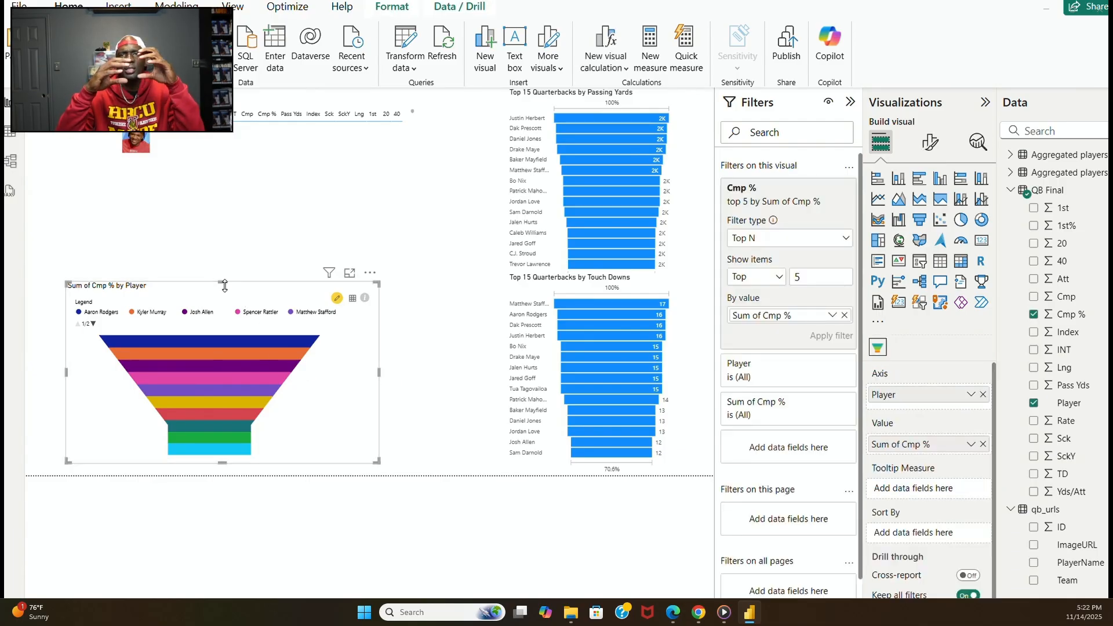
left_click_drag(224, 283, 220, 168)
left_click(458, 311)
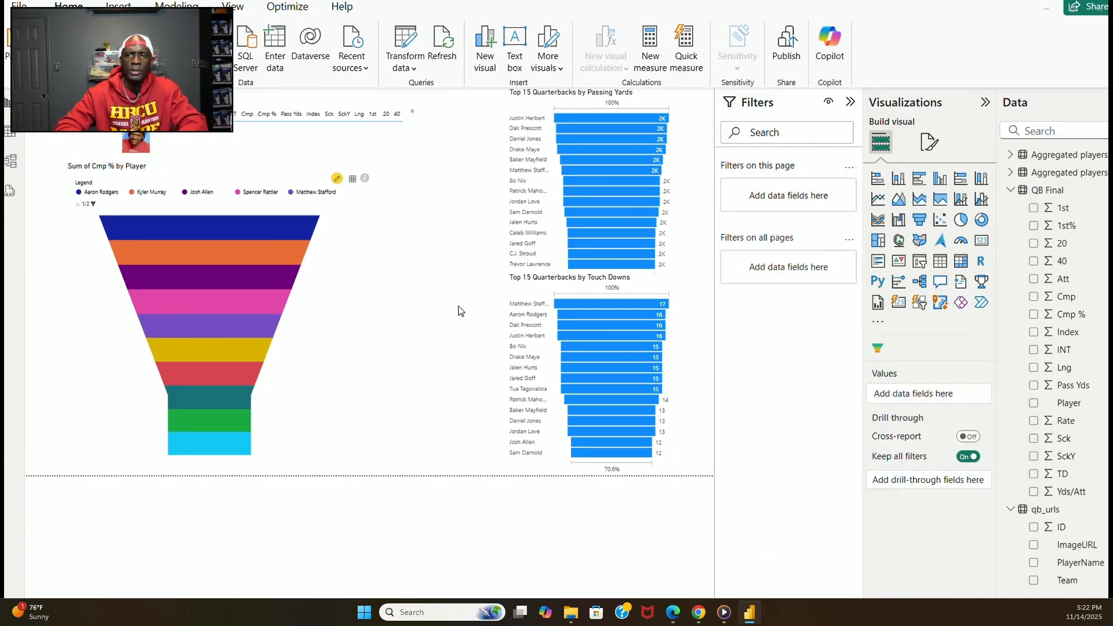
Open the data color formatting options of the custom completion-percentage funnel.
left_click(346, 449)
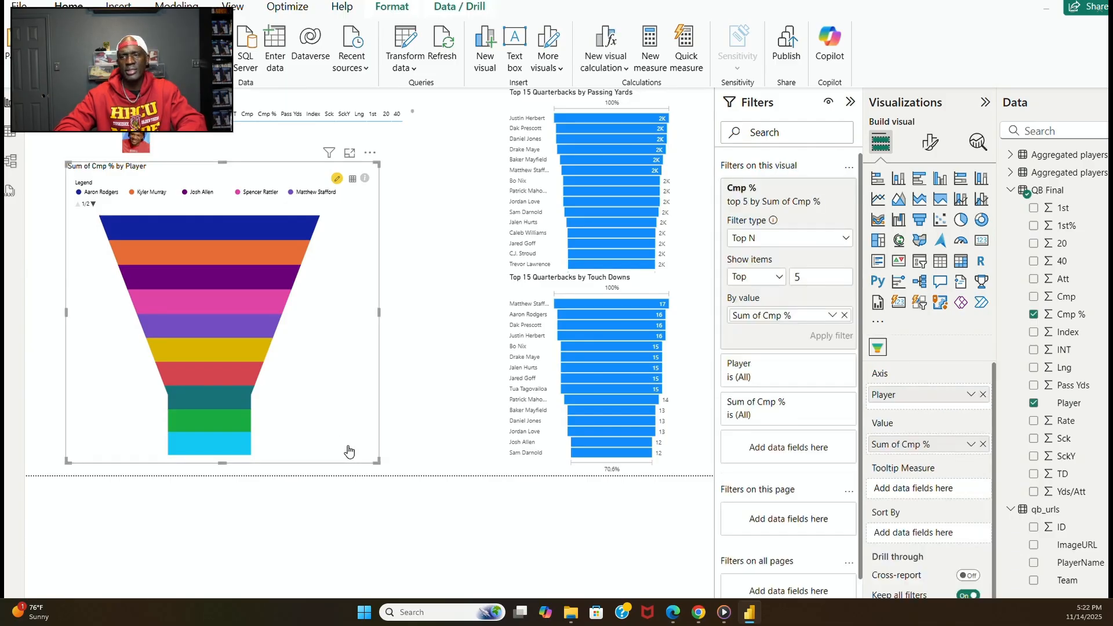
left_click(925, 155)
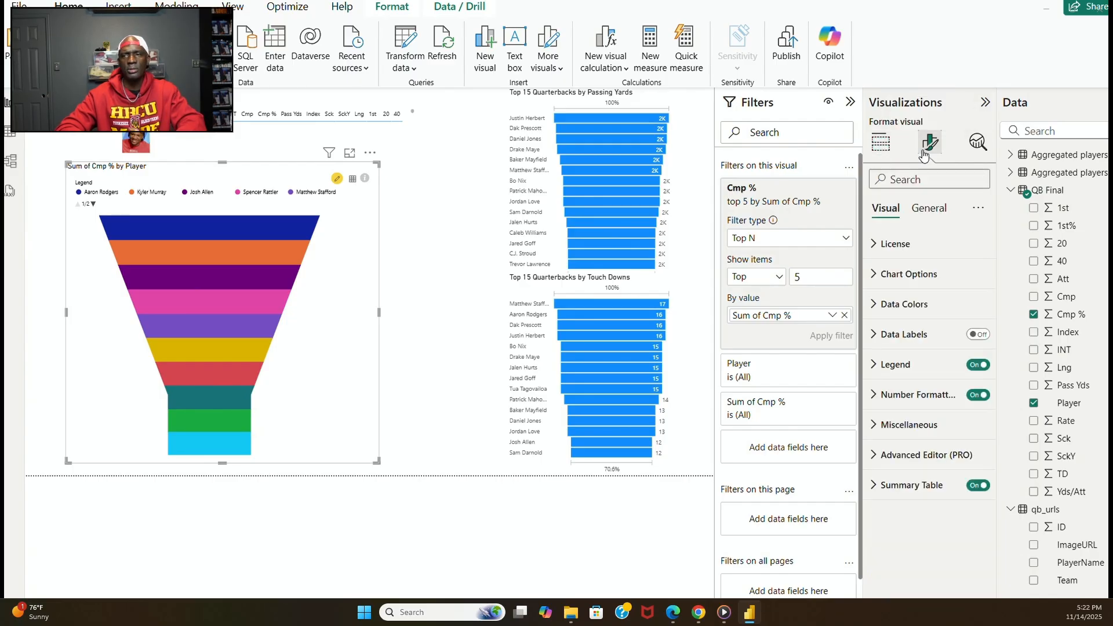
left_click(884, 308)
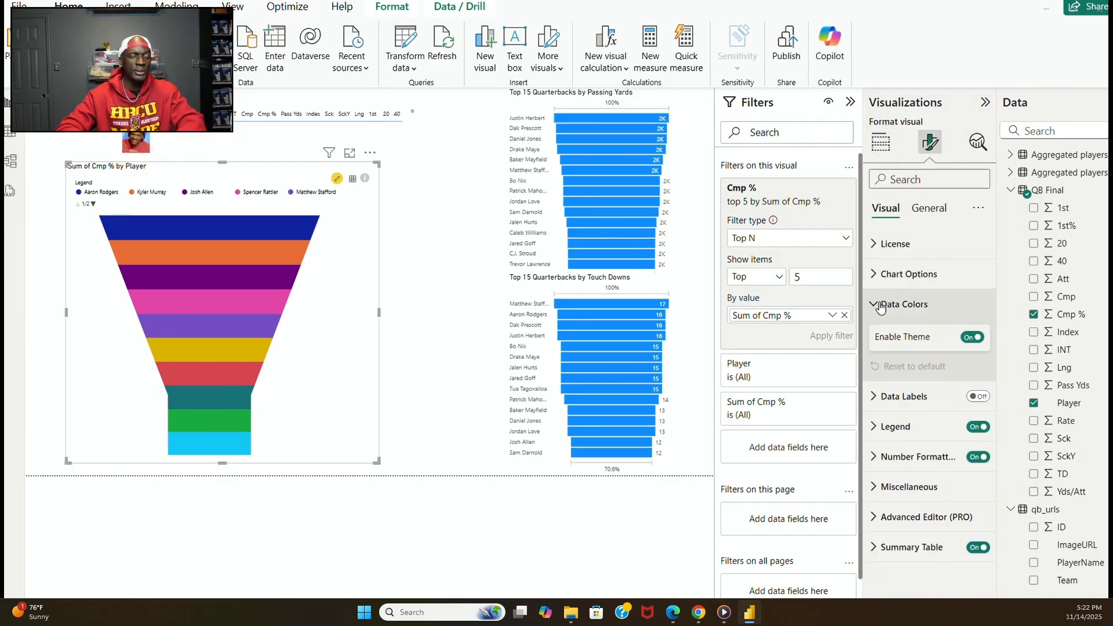
Try showing data labels on the custom funnel and turn them off again.
left_click(873, 397)
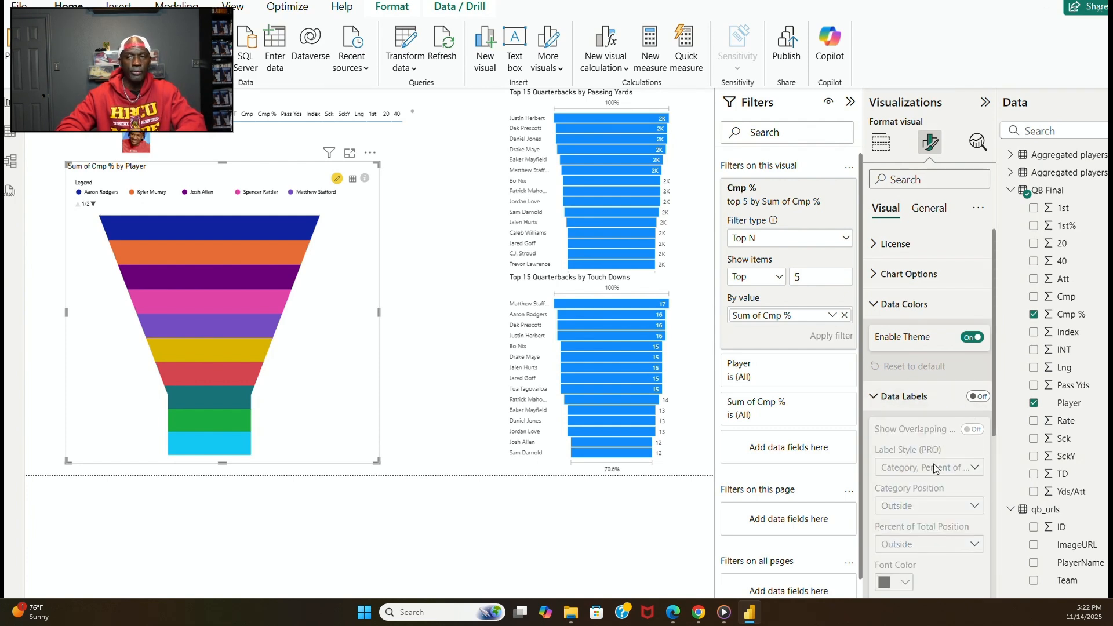
scroll(930, 473, "down", 4)
scroll(892, 424, "up", 3)
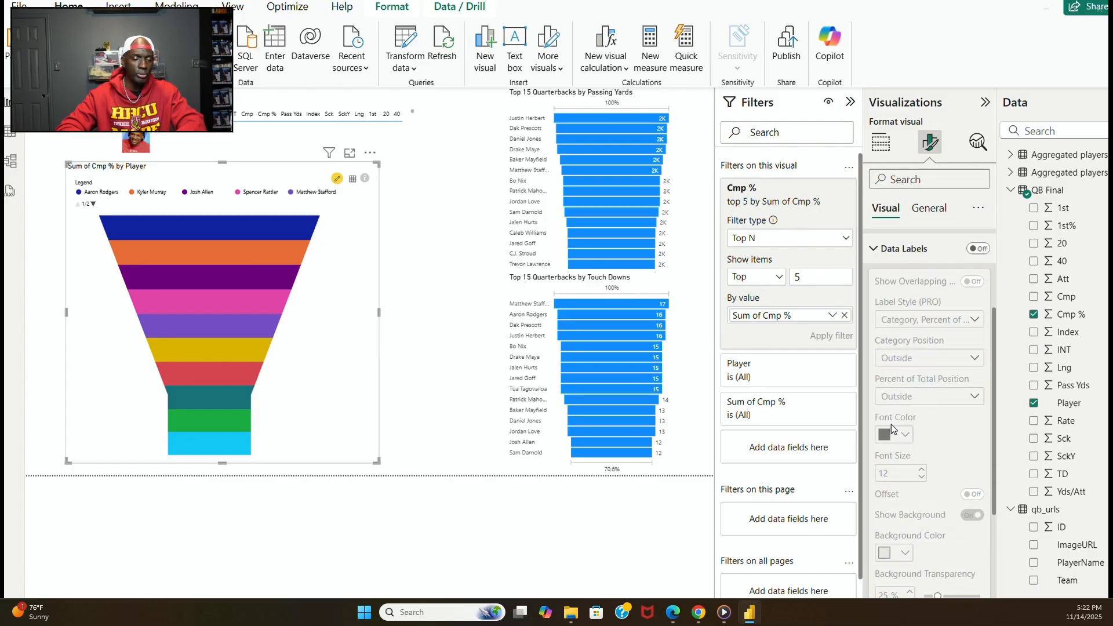
left_click(982, 324)
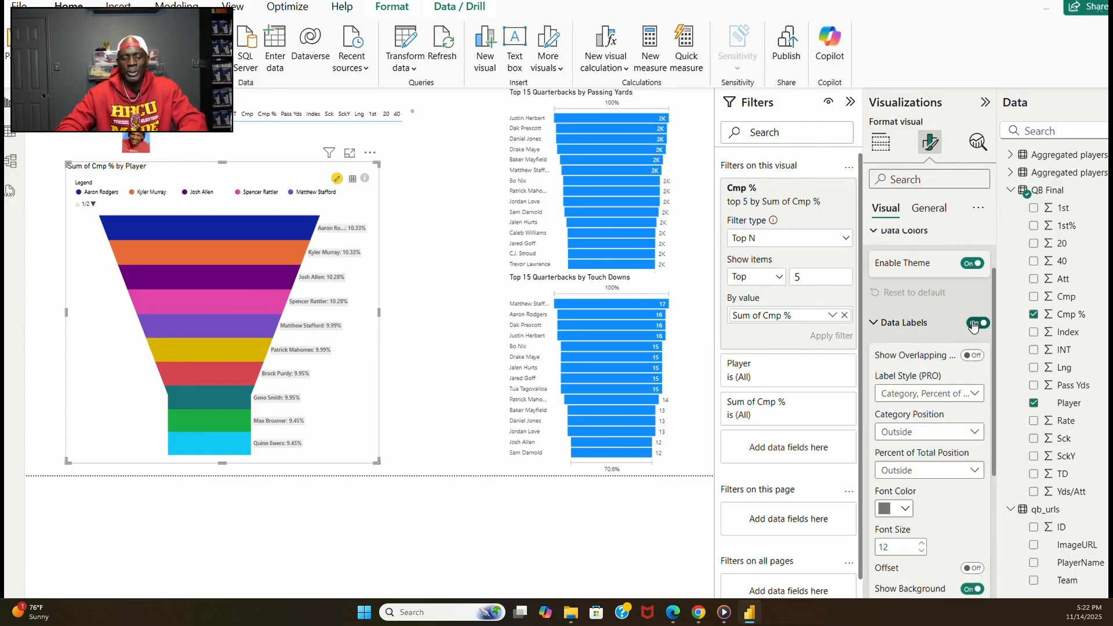
left_click(976, 323)
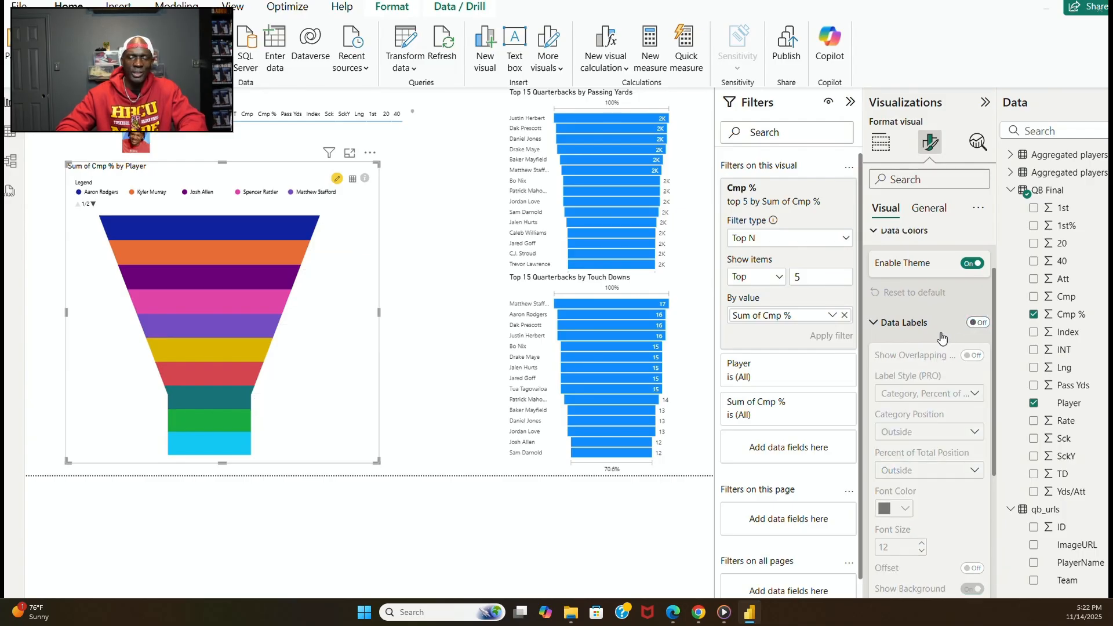
scroll(894, 272, "up", 2)
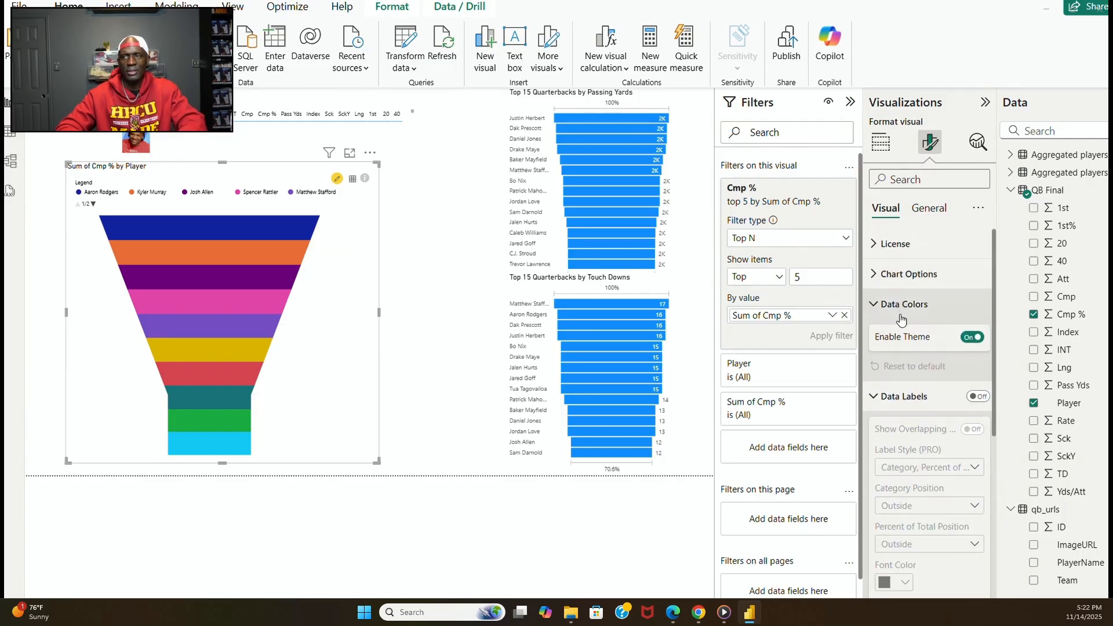
left_click(877, 305)
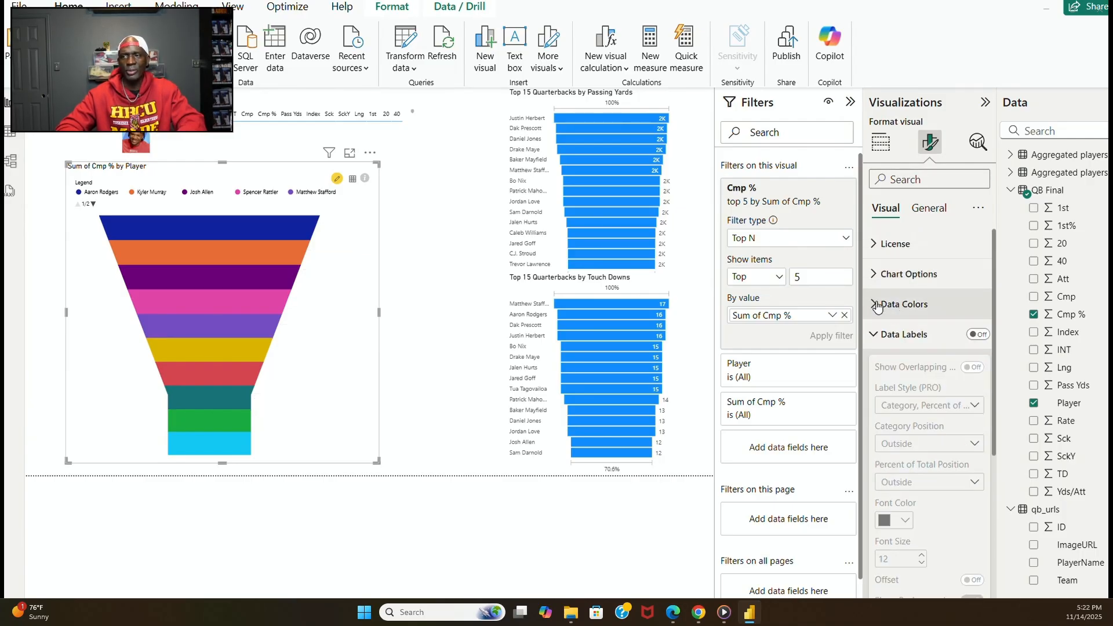
left_click(877, 336)
left_click(878, 306)
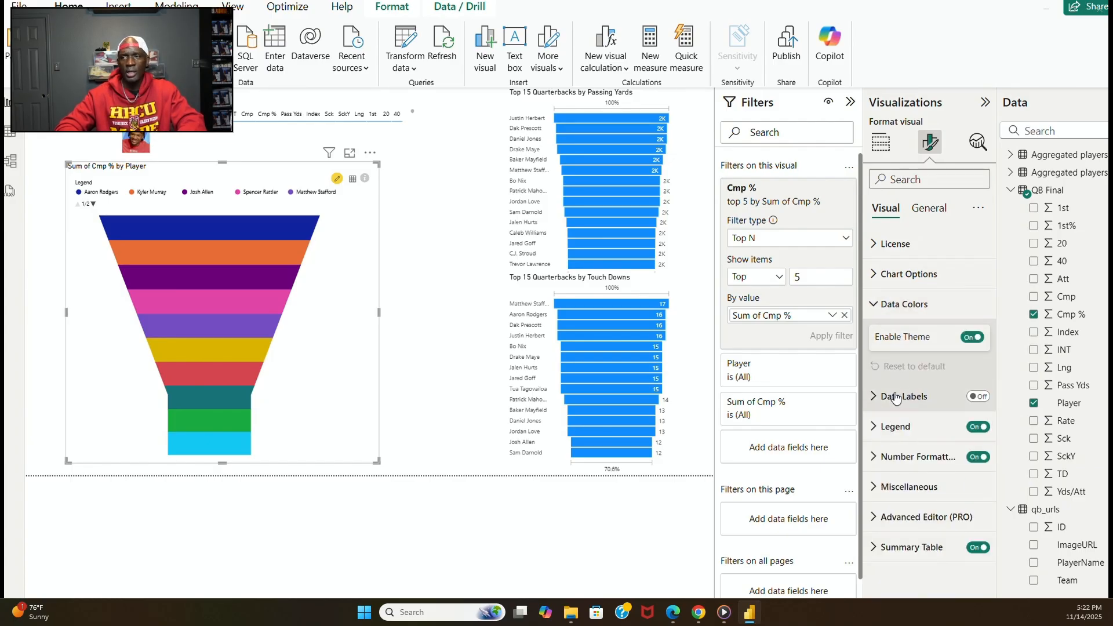
left_click(887, 428)
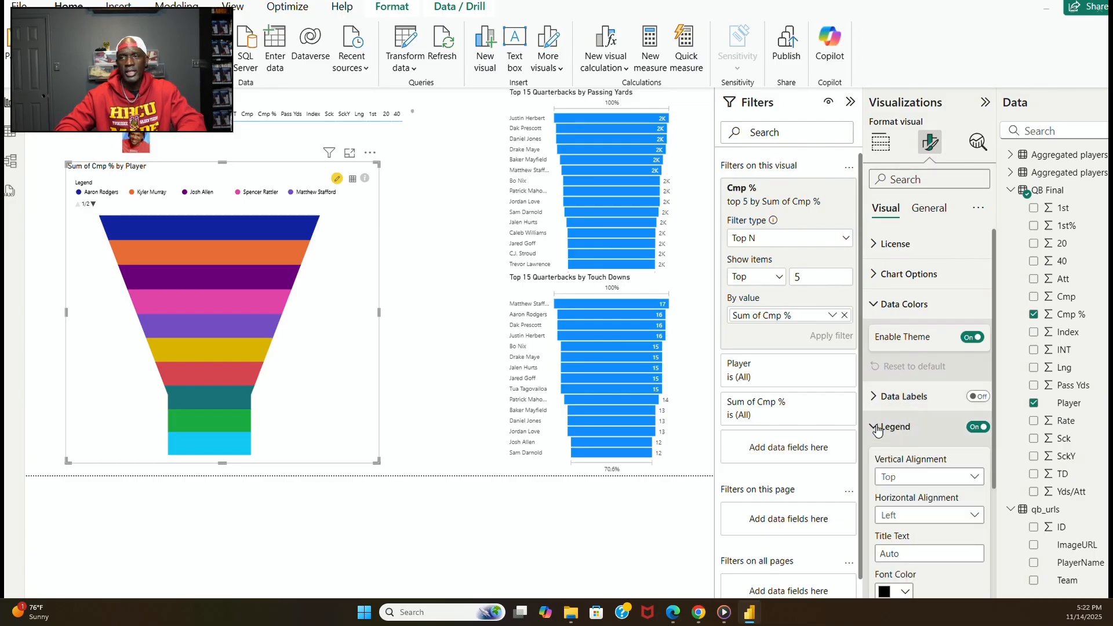
scroll(878, 430, "down", 3)
scroll(878, 417, "up", 3)
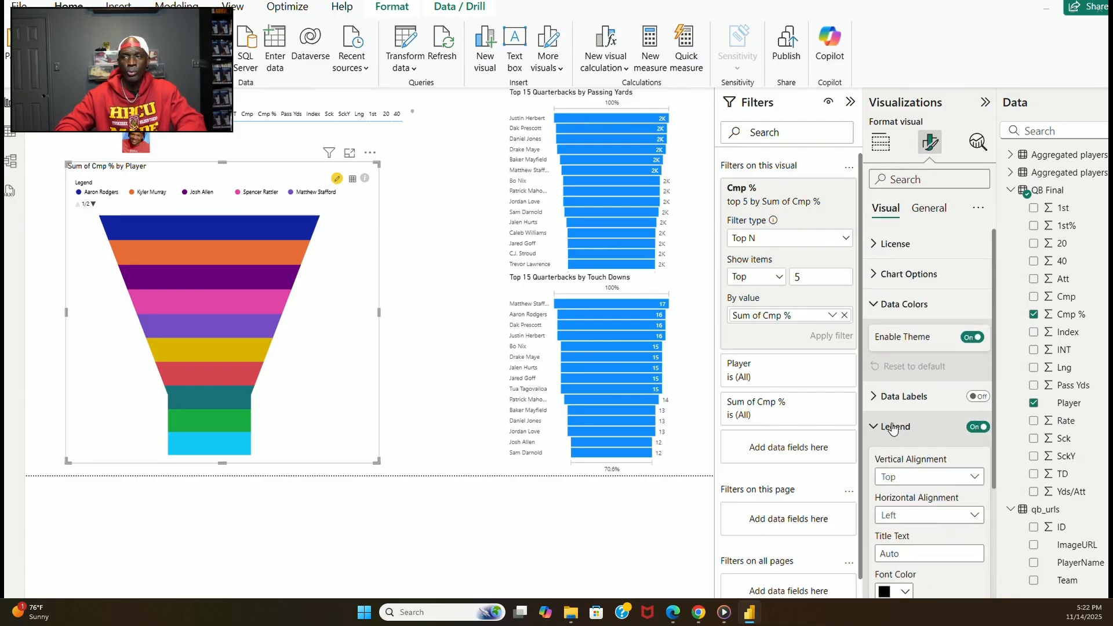
left_click(879, 427)
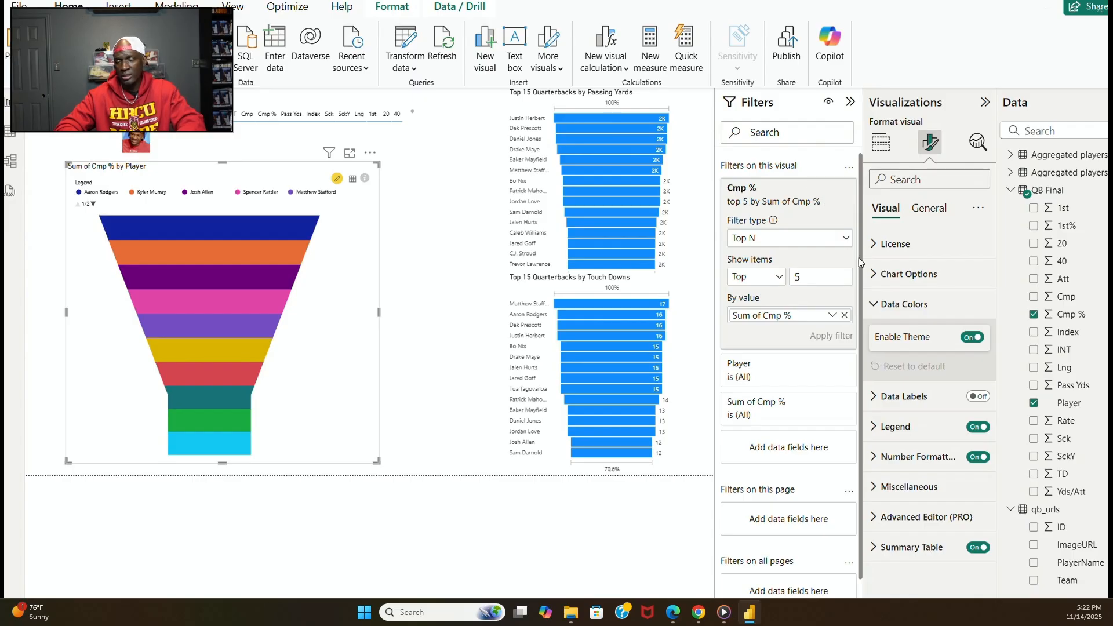
left_click(877, 307)
left_click(876, 307)
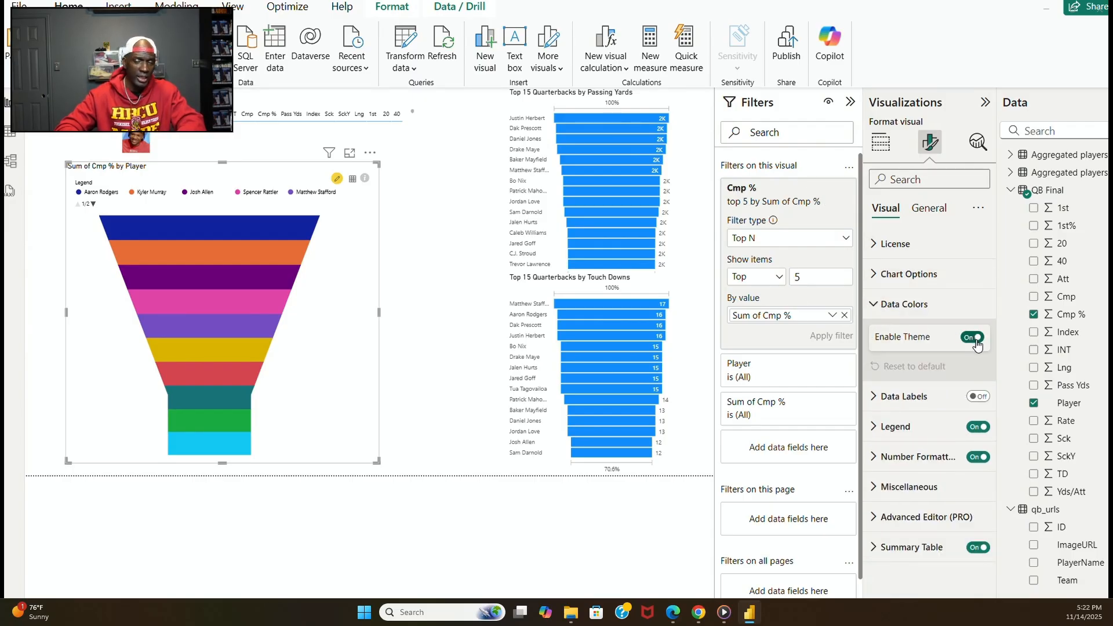
Disable the theme colors for the custom funnel and set the Aaron Rodgers segment to custom light blue #22B3FC.
left_click(973, 337)
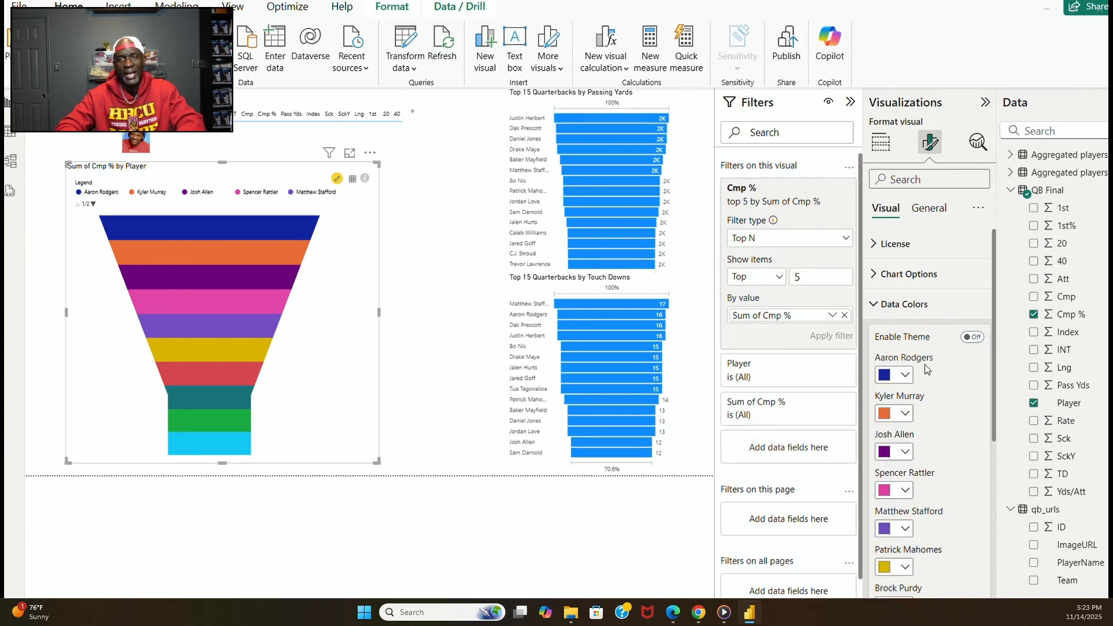
left_click(906, 376)
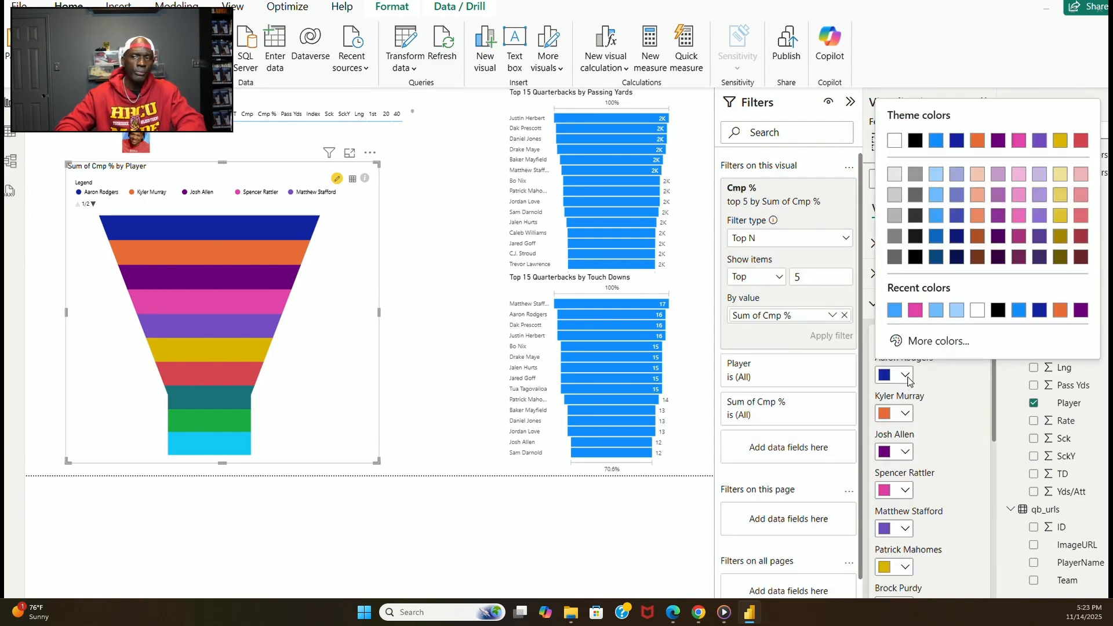
left_click(934, 341)
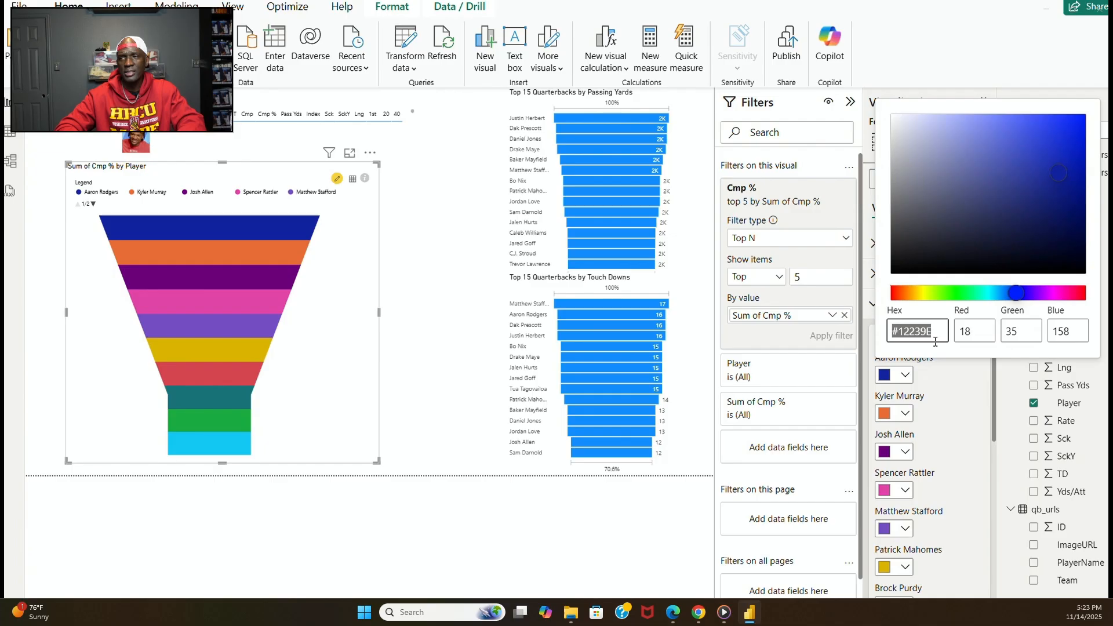
left_click(998, 294)
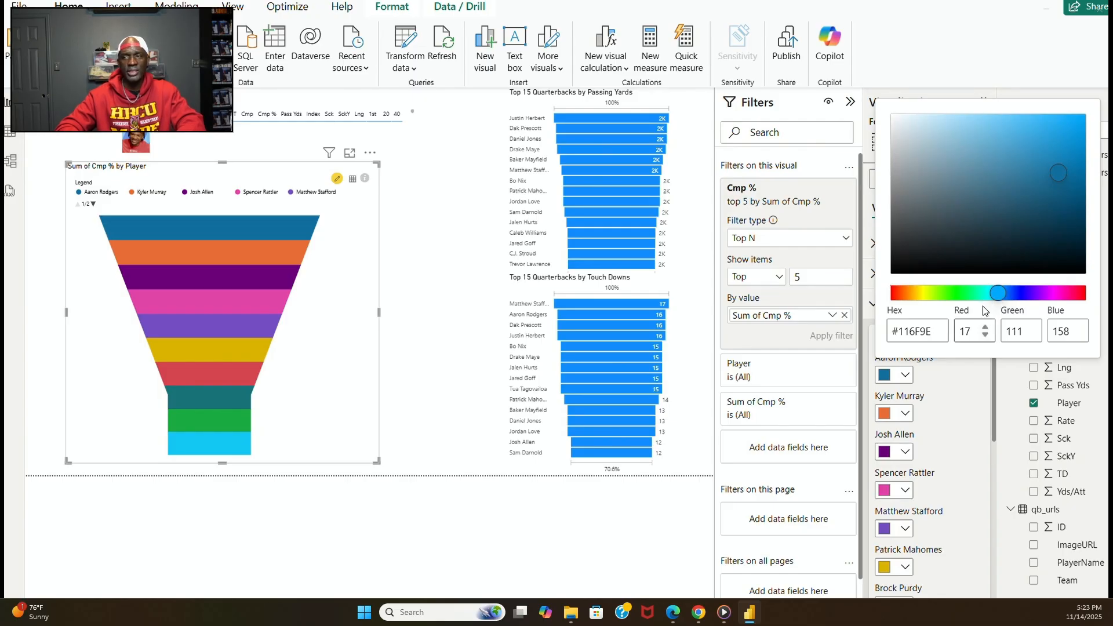
left_click(1054, 114)
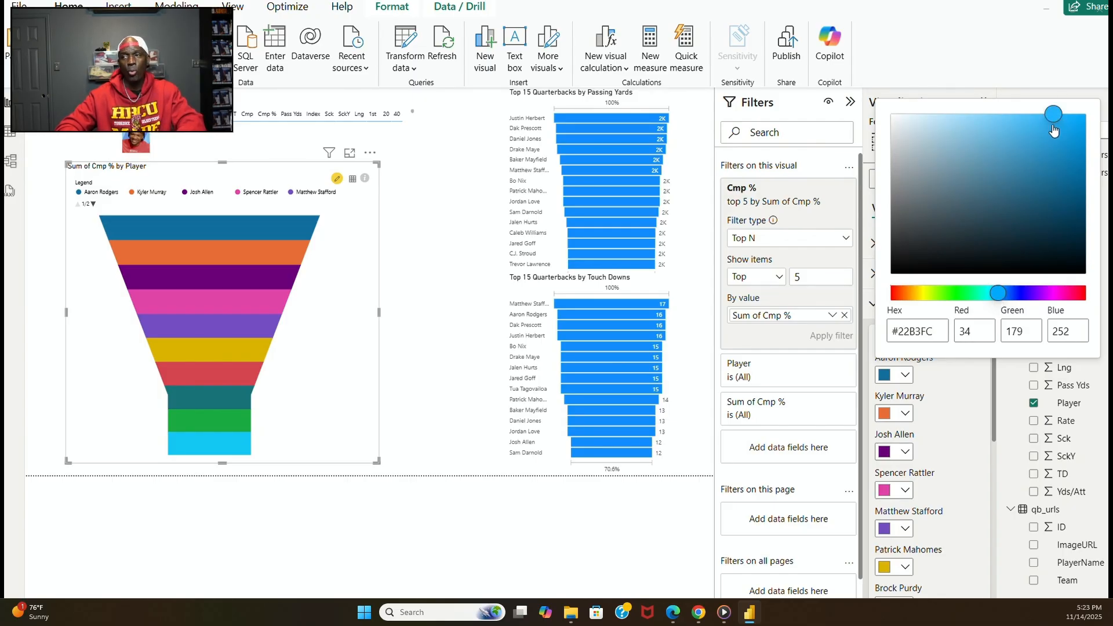
Recolor the Kyler Murray segment of the custom funnel with the custom blue #2EADD7.
left_click(909, 418)
left_click(909, 418)
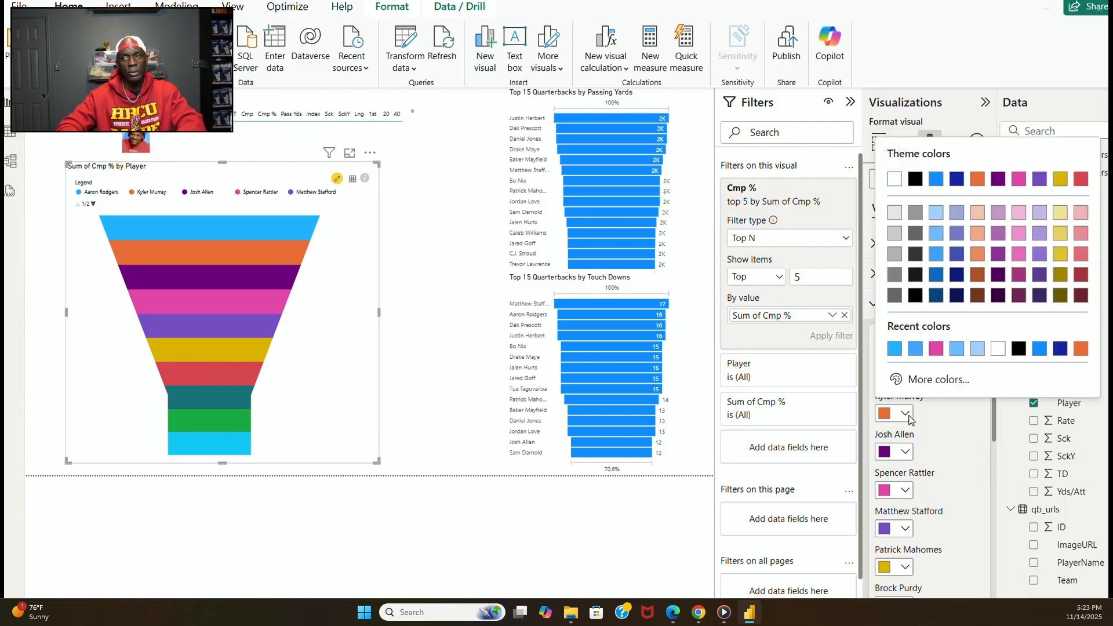
left_click(922, 381)
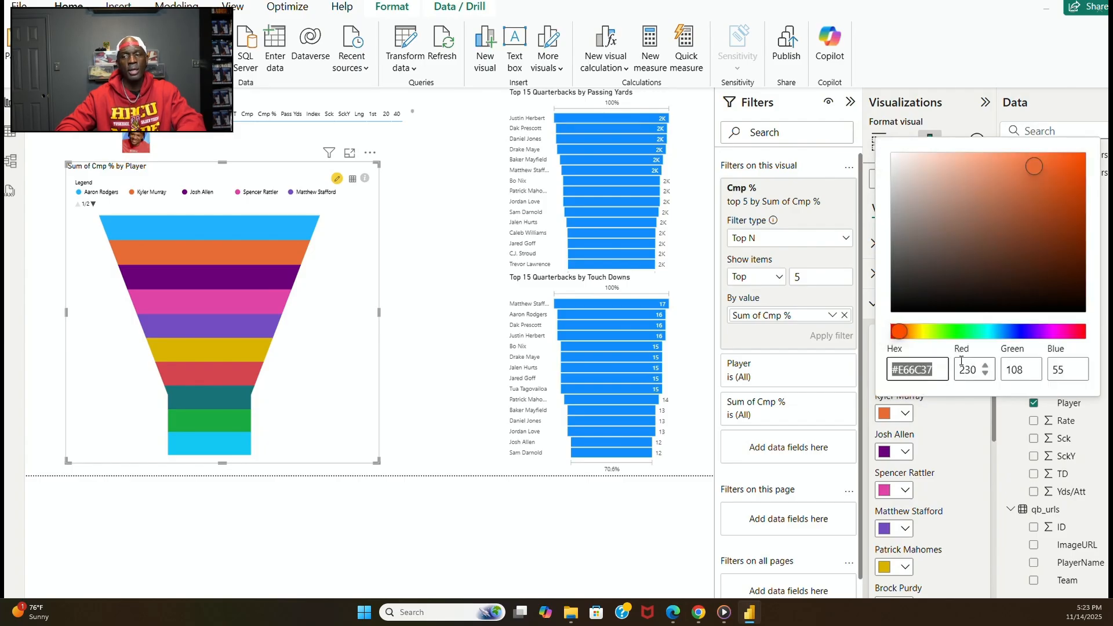
left_click(995, 333)
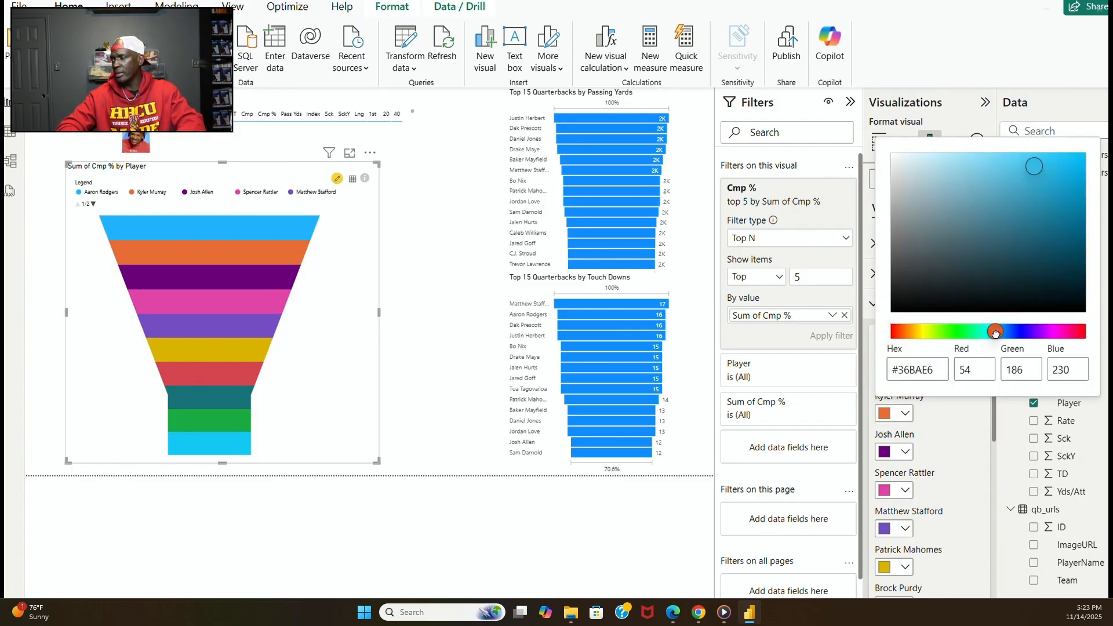
left_click(1044, 180)
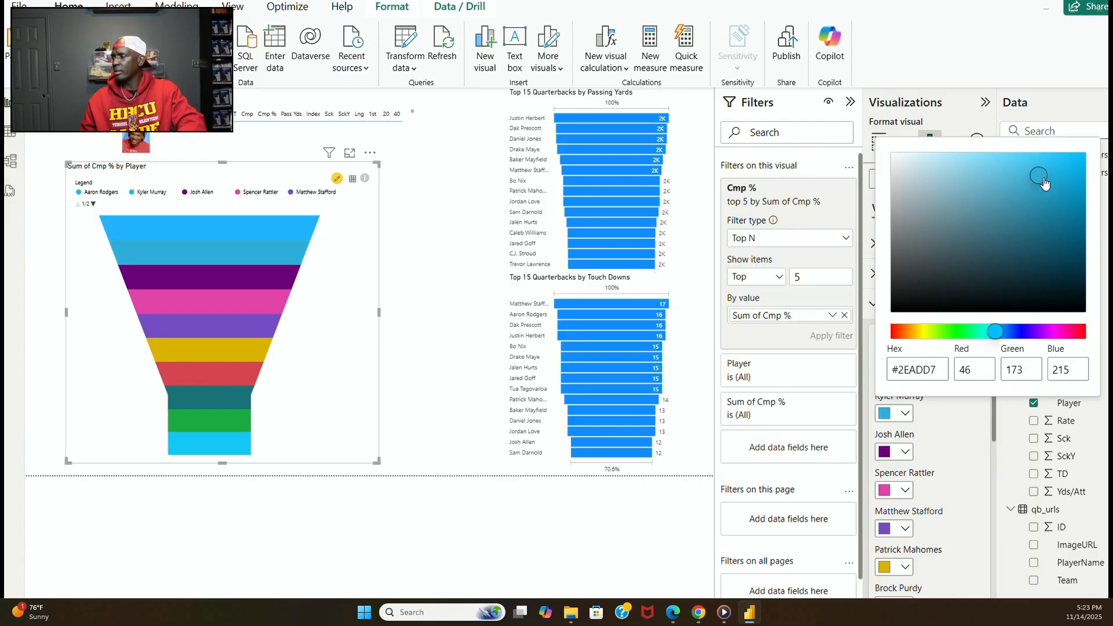
Recolor the Josh Allen segment of the custom funnel with the darker custom blue #2696BE.
left_click(909, 463)
left_click(905, 453)
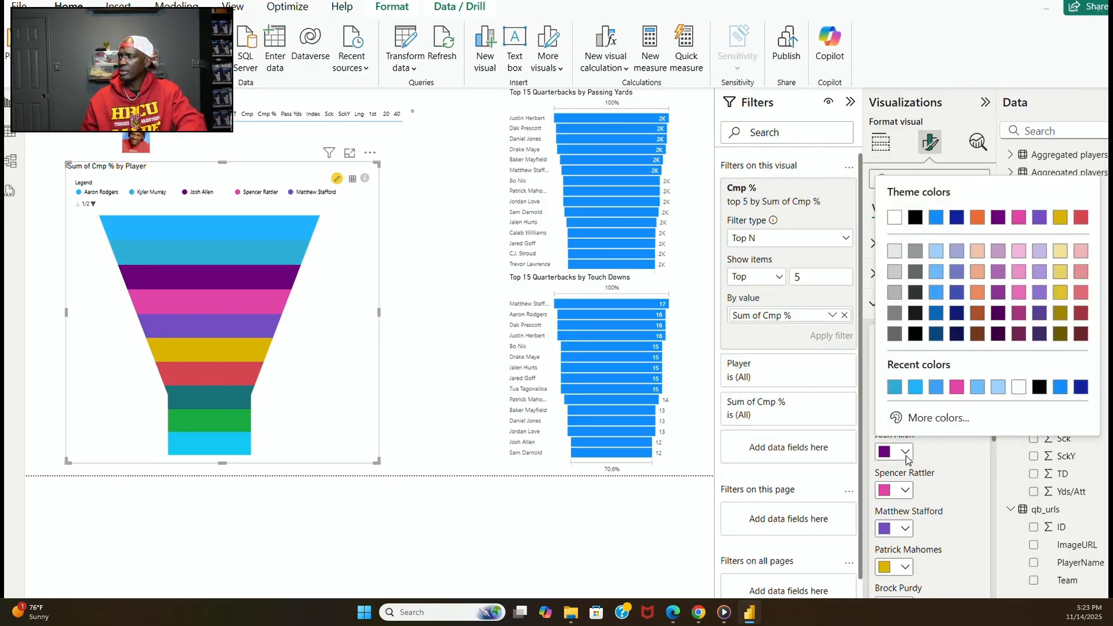
left_click(940, 418)
left_click_drag(911, 370, 996, 369)
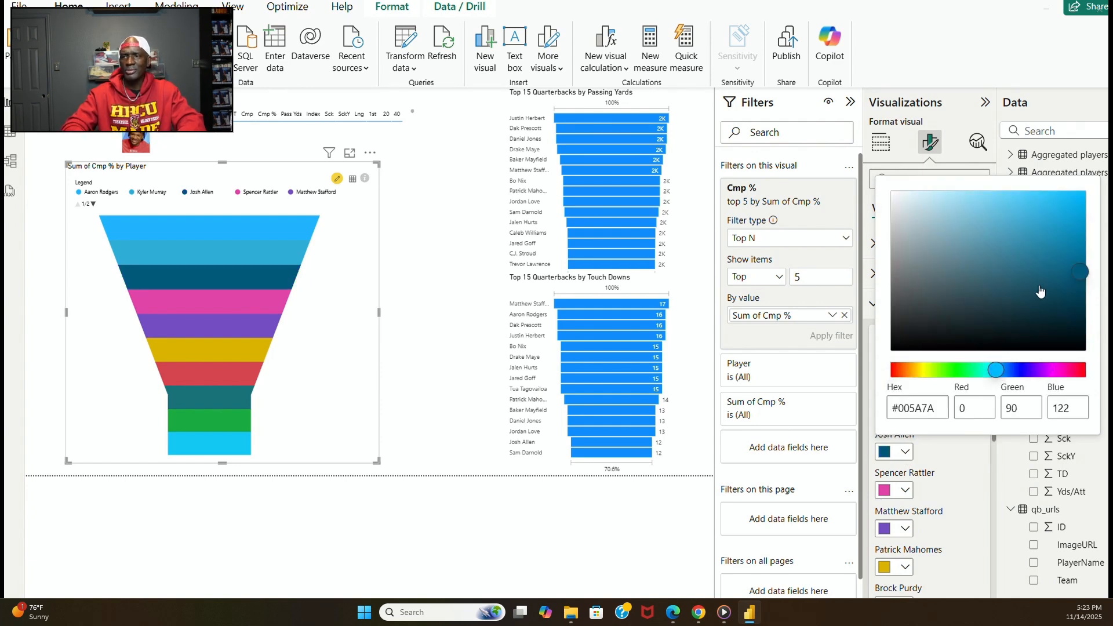
left_click(1042, 229)
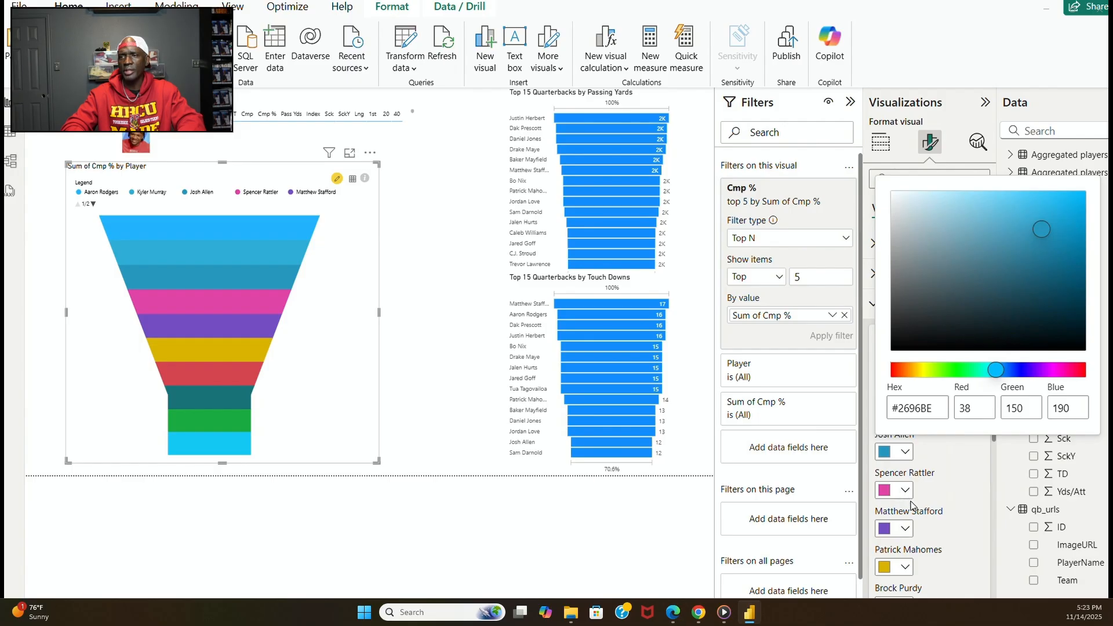
left_click(950, 467)
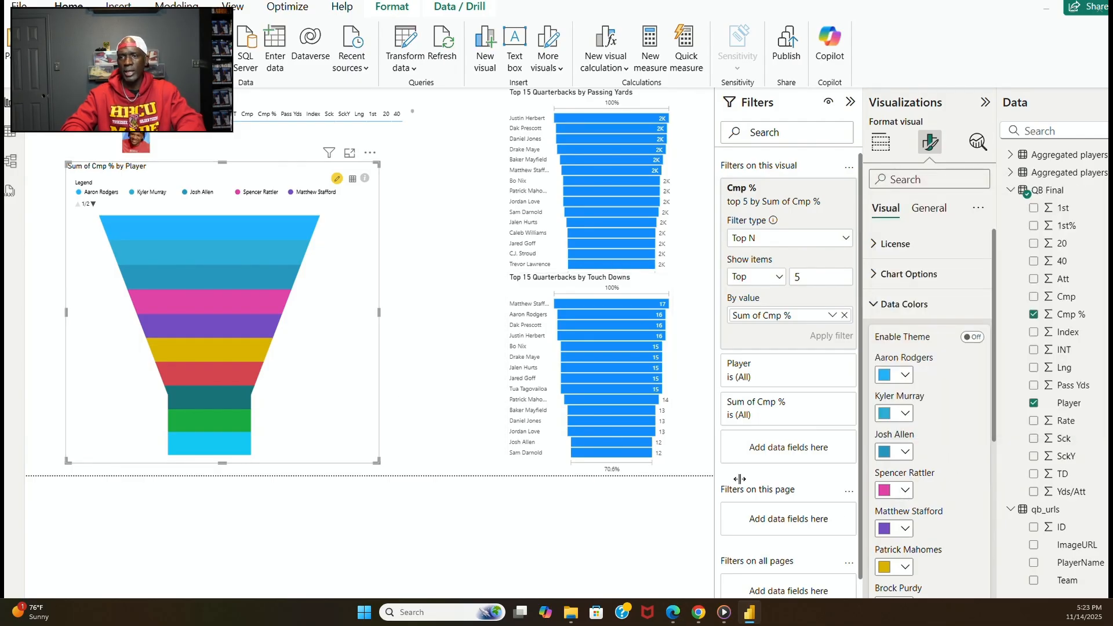
Recolor the Spencer Rattler segment of the custom funnel with the custom dark teal #298091.
left_click(904, 492)
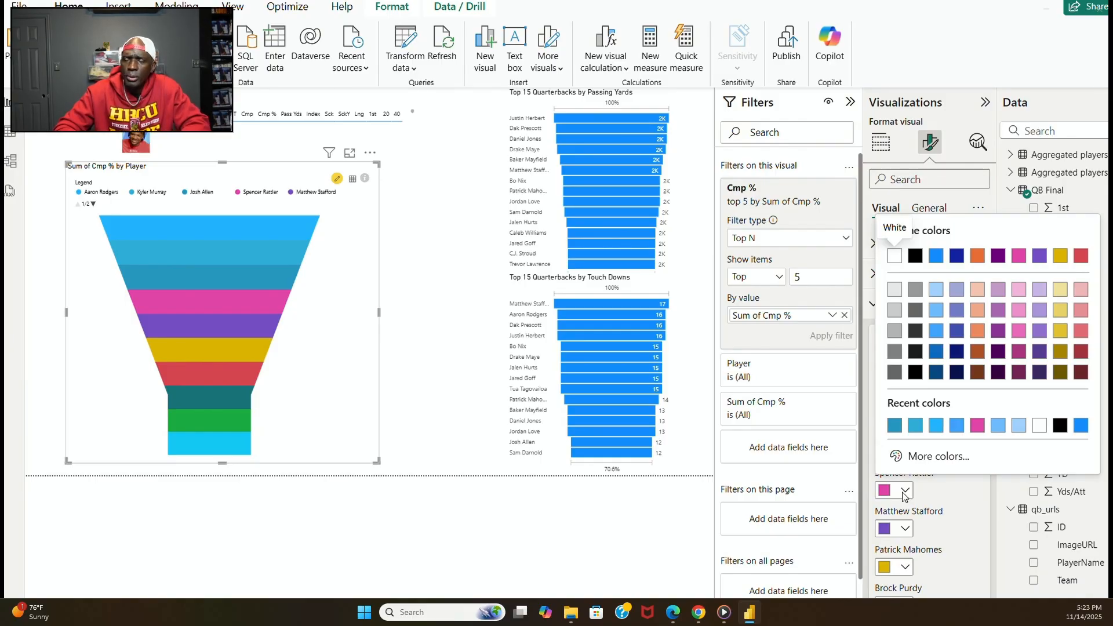
left_click(925, 456)
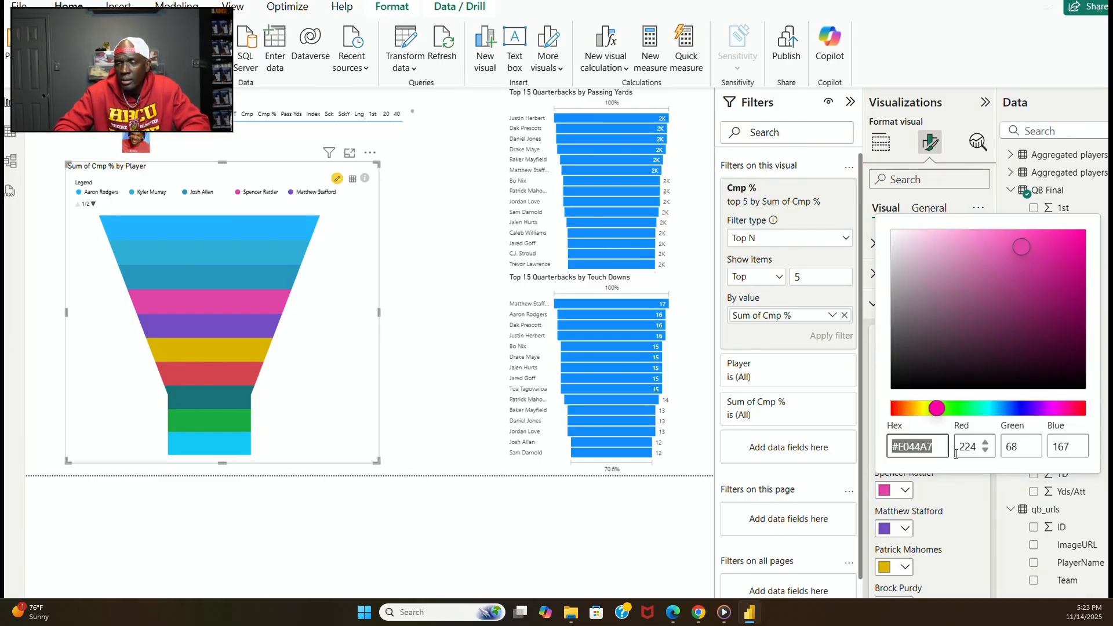
left_click(993, 407)
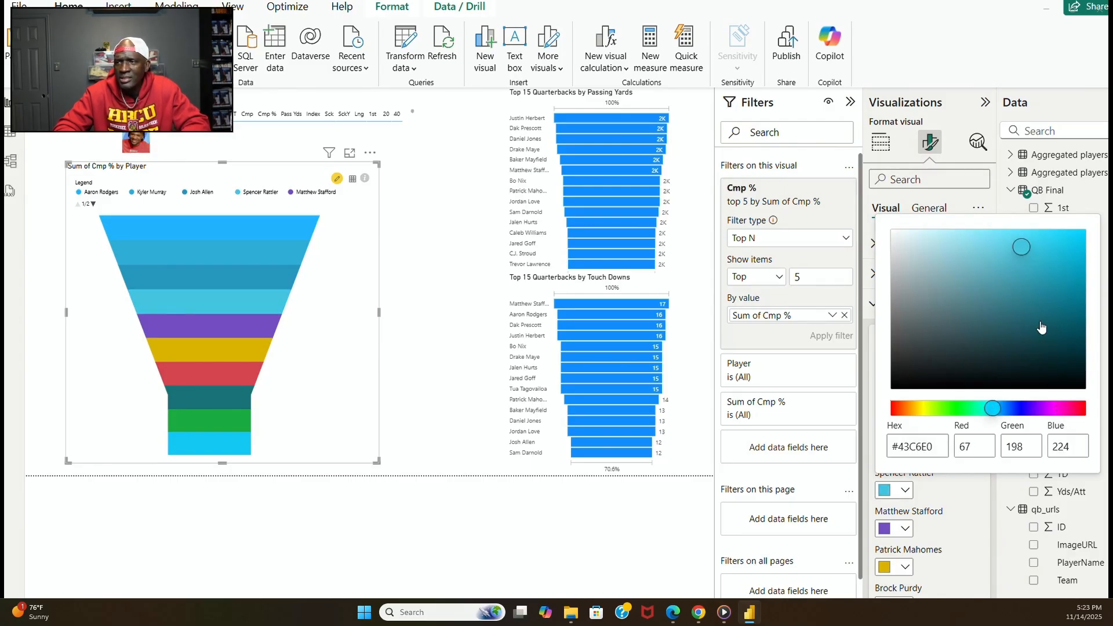
left_click(1026, 297)
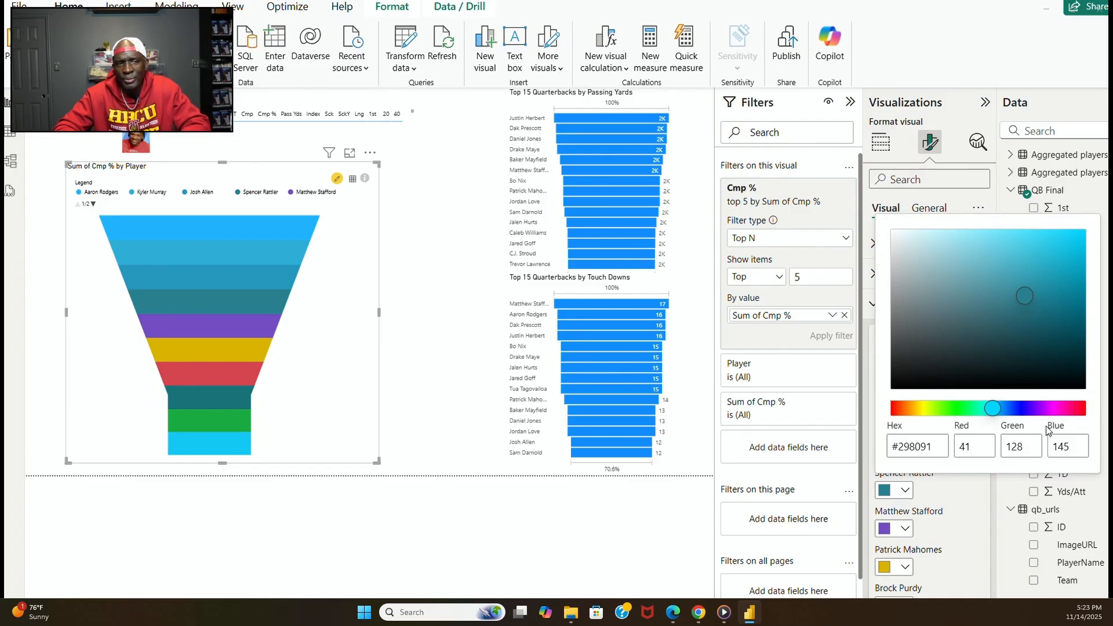
left_click(957, 508)
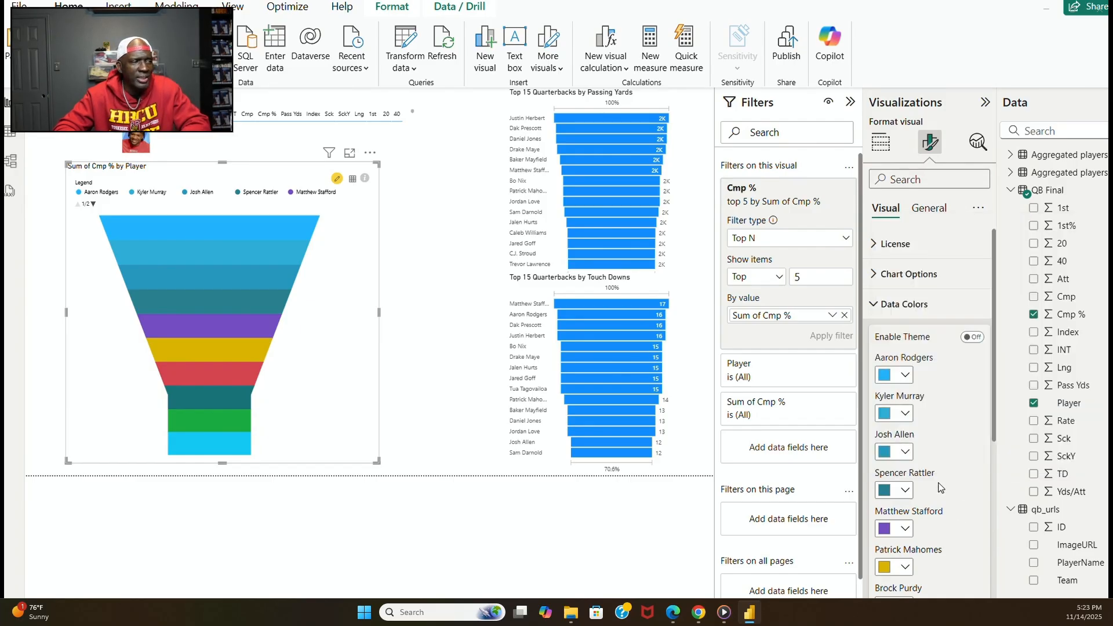
Recolor the Aaron Rodgers segment of the custom funnel with the custom bright red #FC2133.
left_click(906, 378)
left_click(909, 382)
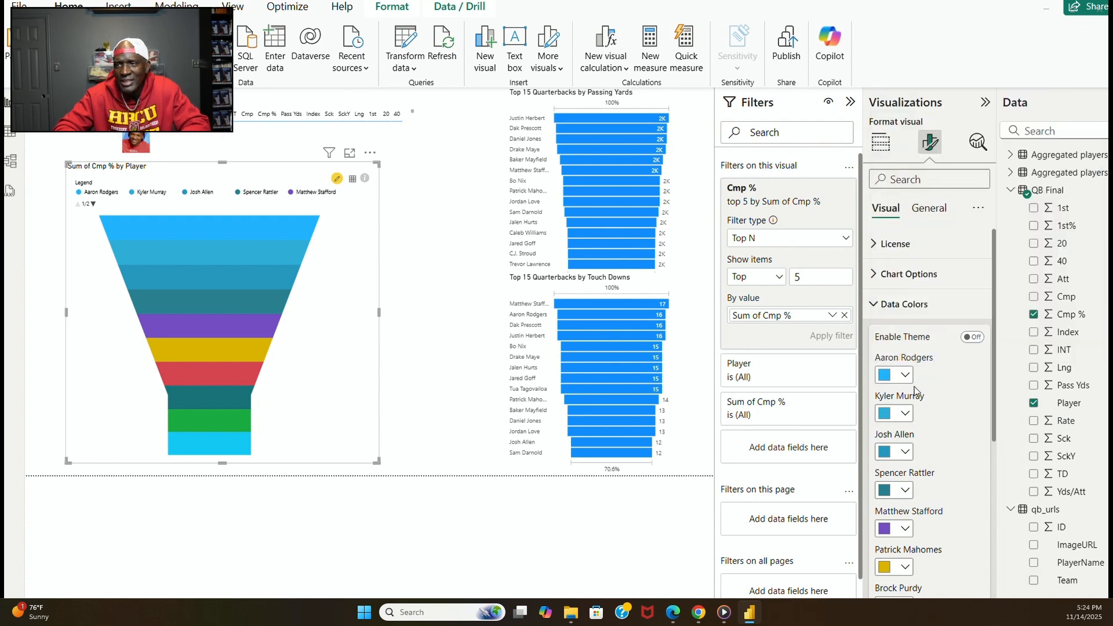
left_click(906, 376)
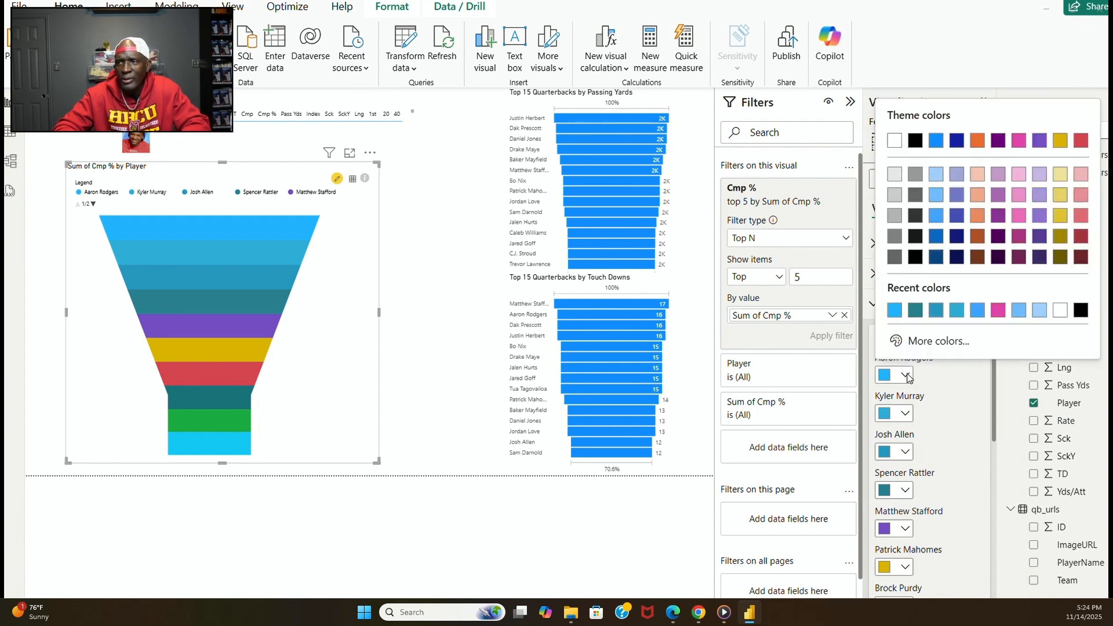
left_click(998, 346)
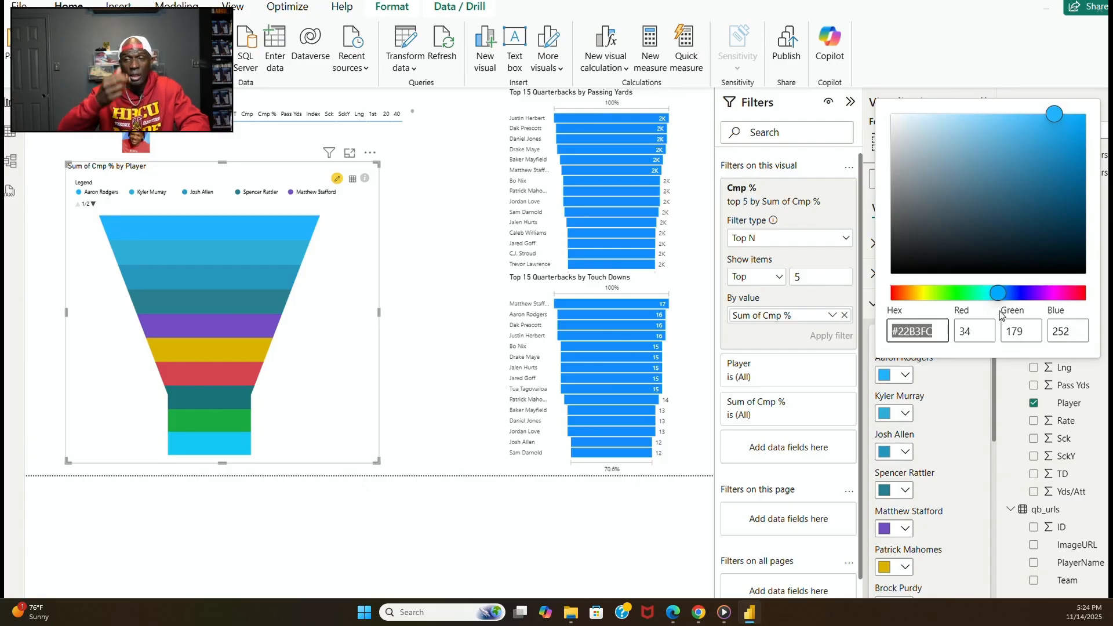
left_click(1083, 290)
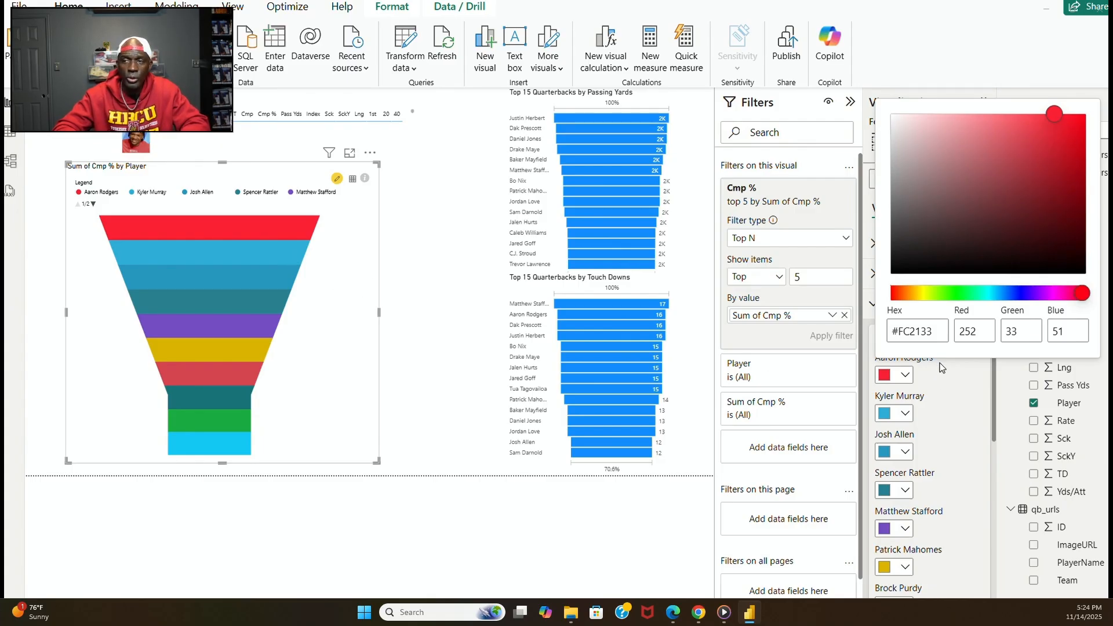
Recolor the Kyler Murray segment of the custom funnel with the slightly lighter custom red #FA4753.
left_click(905, 414)
left_click(905, 414)
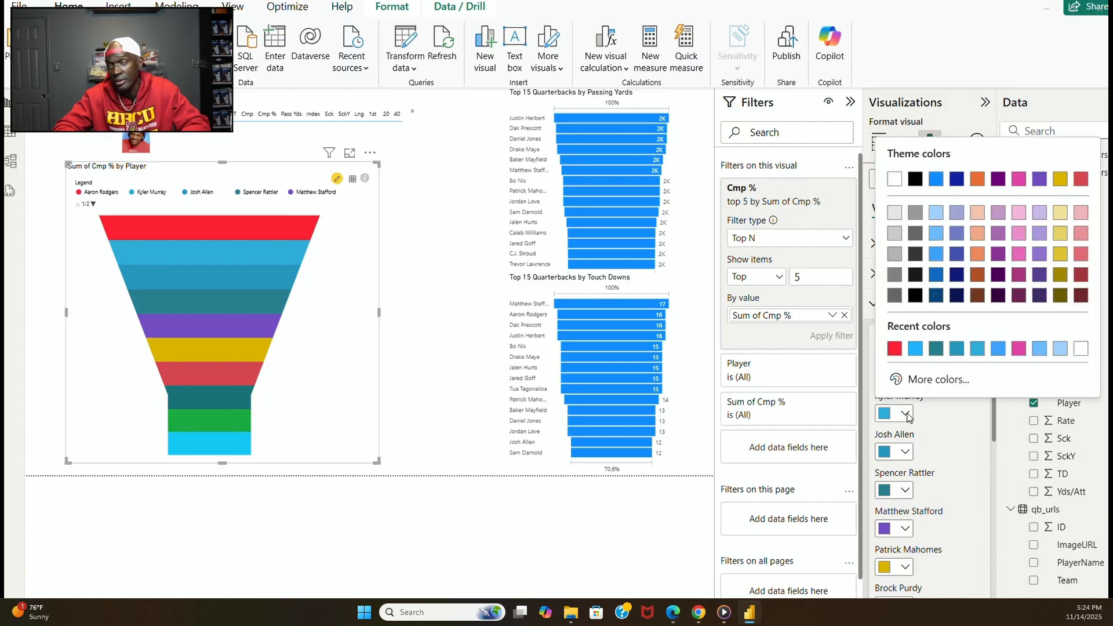
left_click(939, 379)
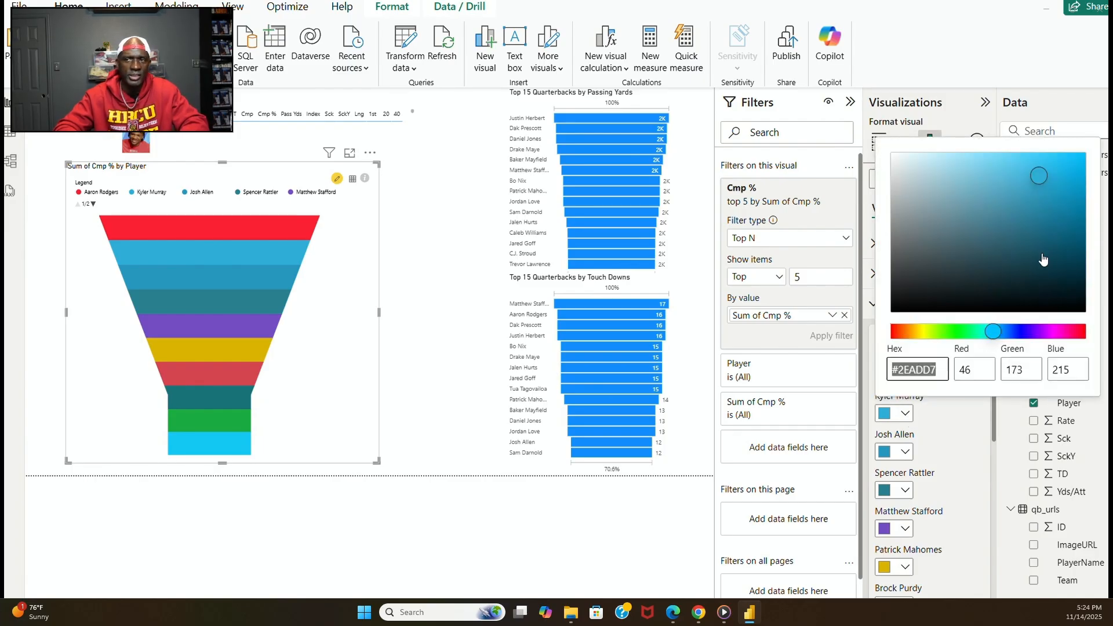
left_click(1083, 330)
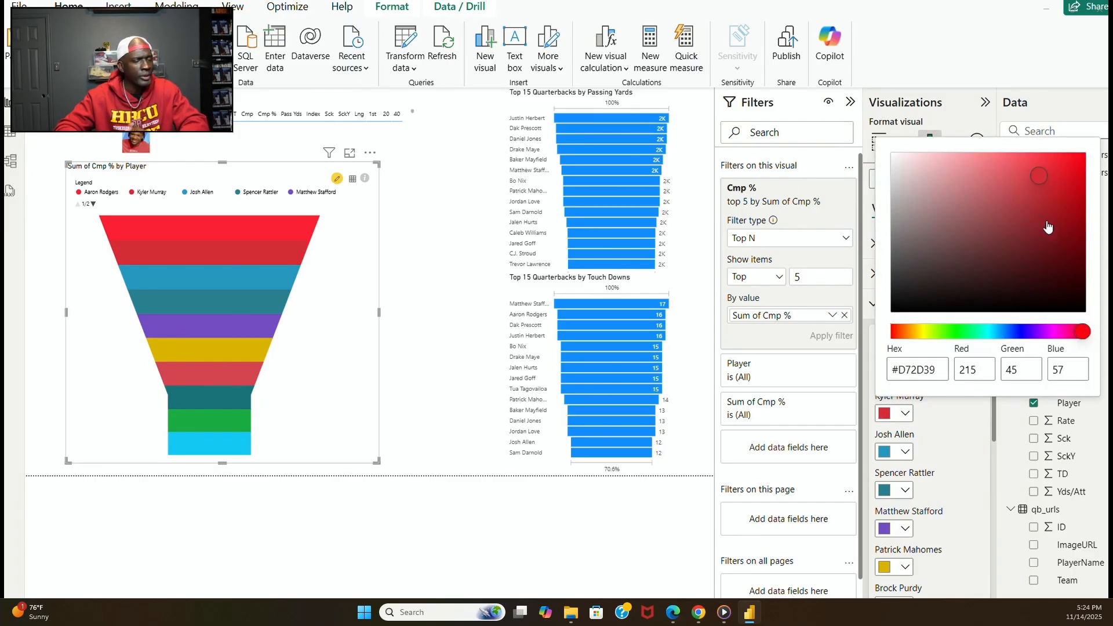
left_click(1025, 154)
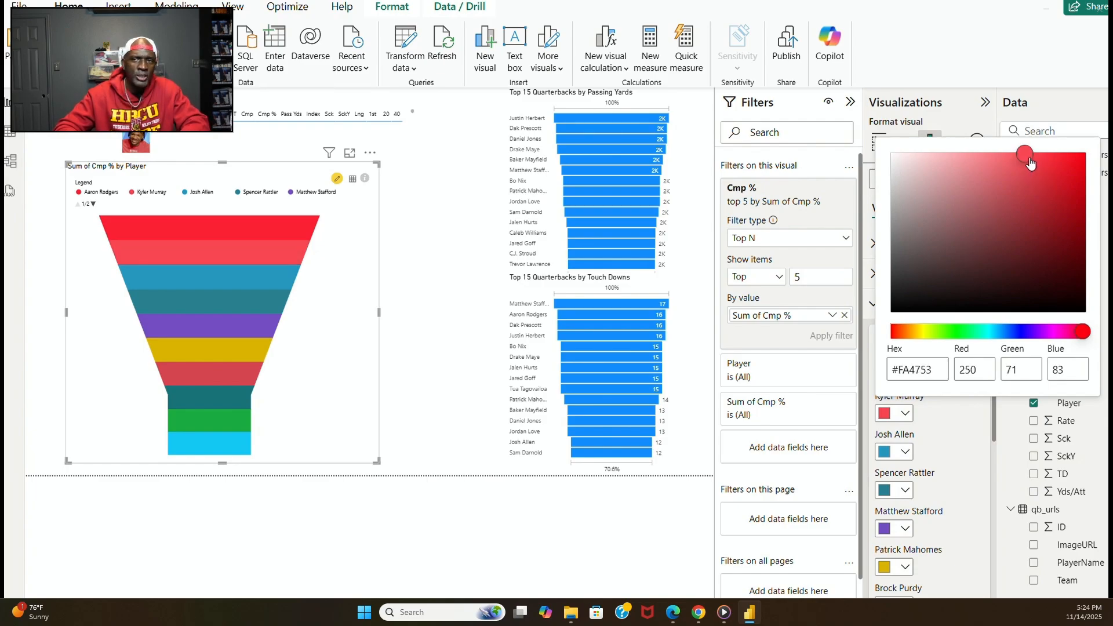
Recolor the Josh Allen segment of the custom funnel with the custom light red #F76F7A.
left_click(910, 451)
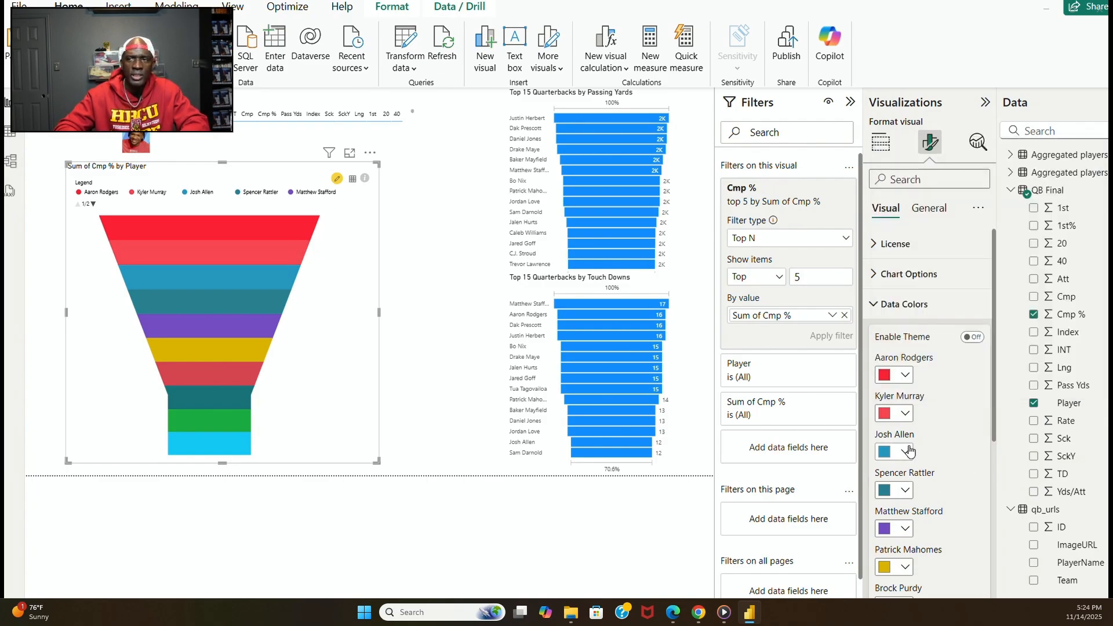
left_click(908, 451)
left_click(928, 419)
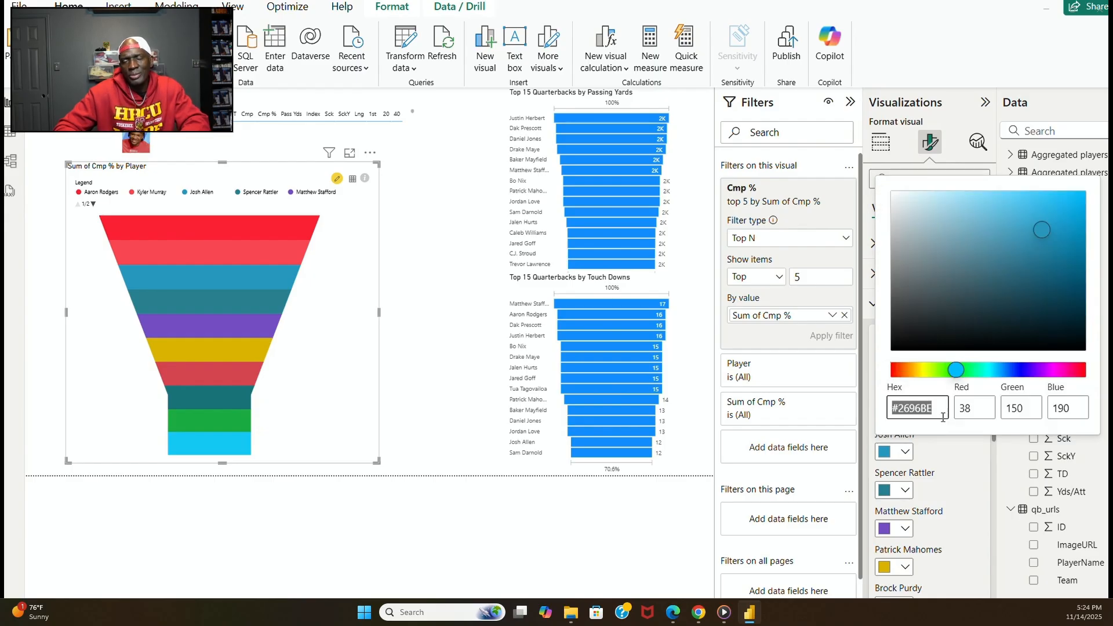
left_click(1081, 367)
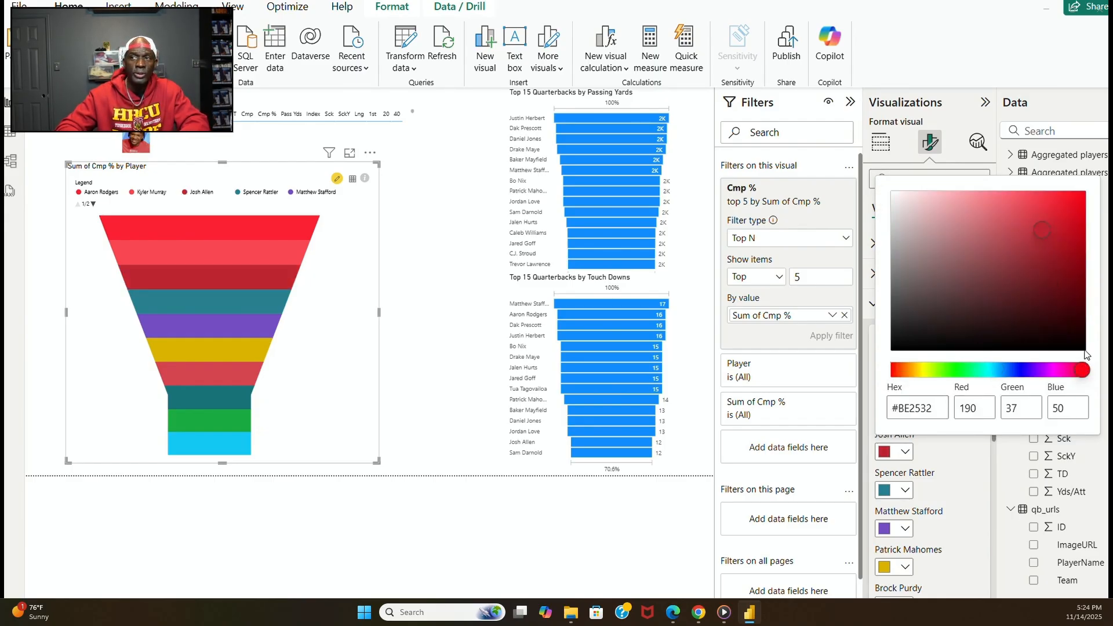
left_click(1017, 192)
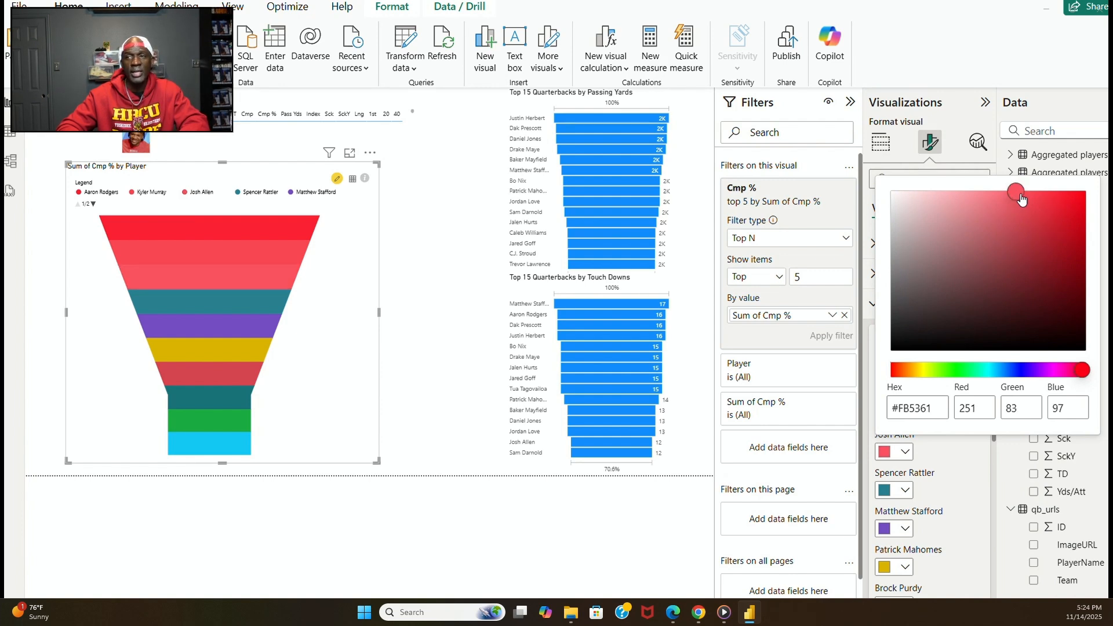
left_click(997, 197)
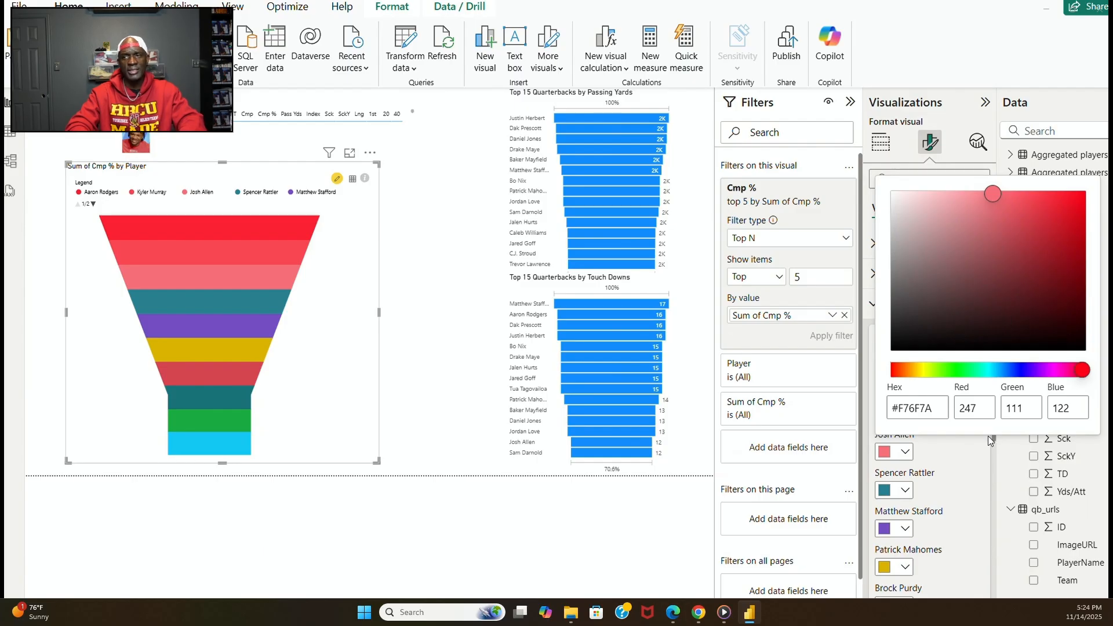
Recolor the Spencer Rattler segment of the custom funnel with the custom pink #FE9EA6.
left_click(912, 499)
left_click(908, 497)
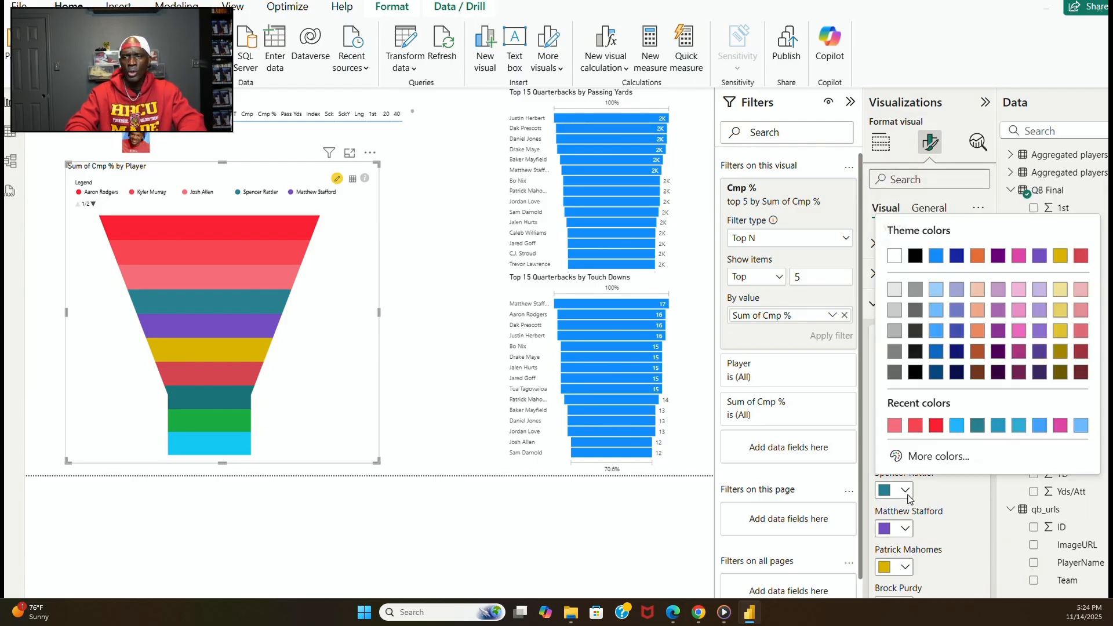
left_click(934, 455)
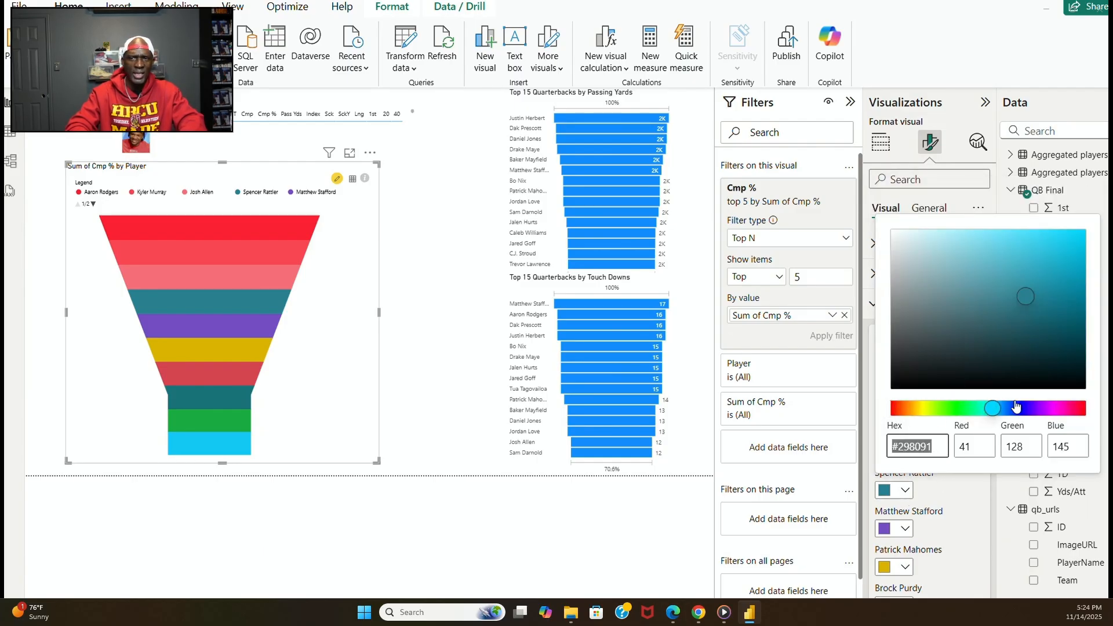
left_click(1083, 405)
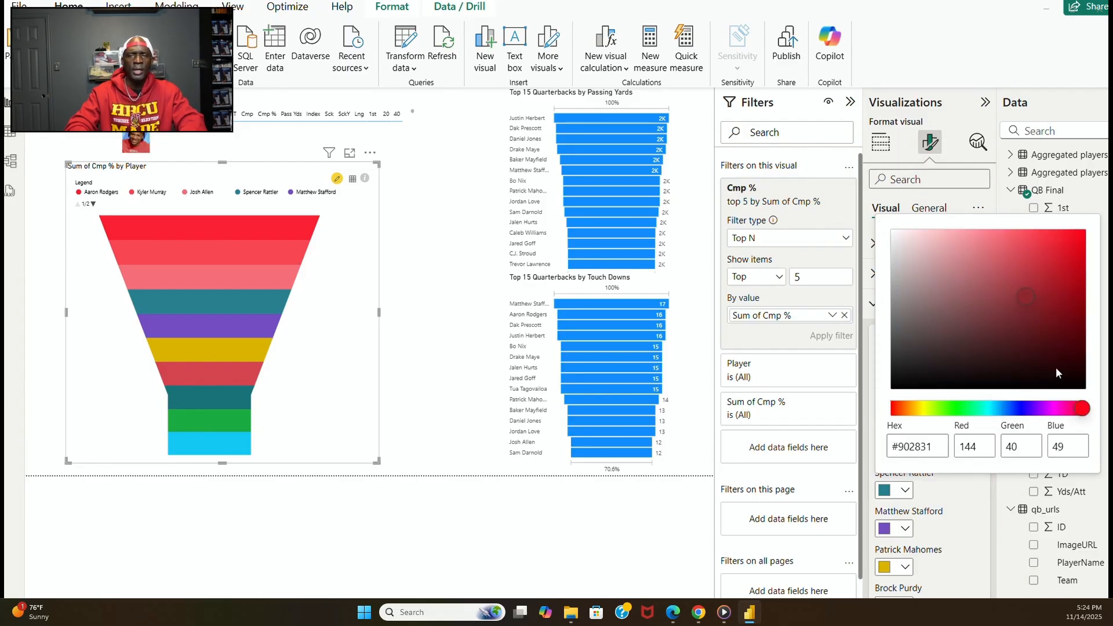
left_click(963, 230)
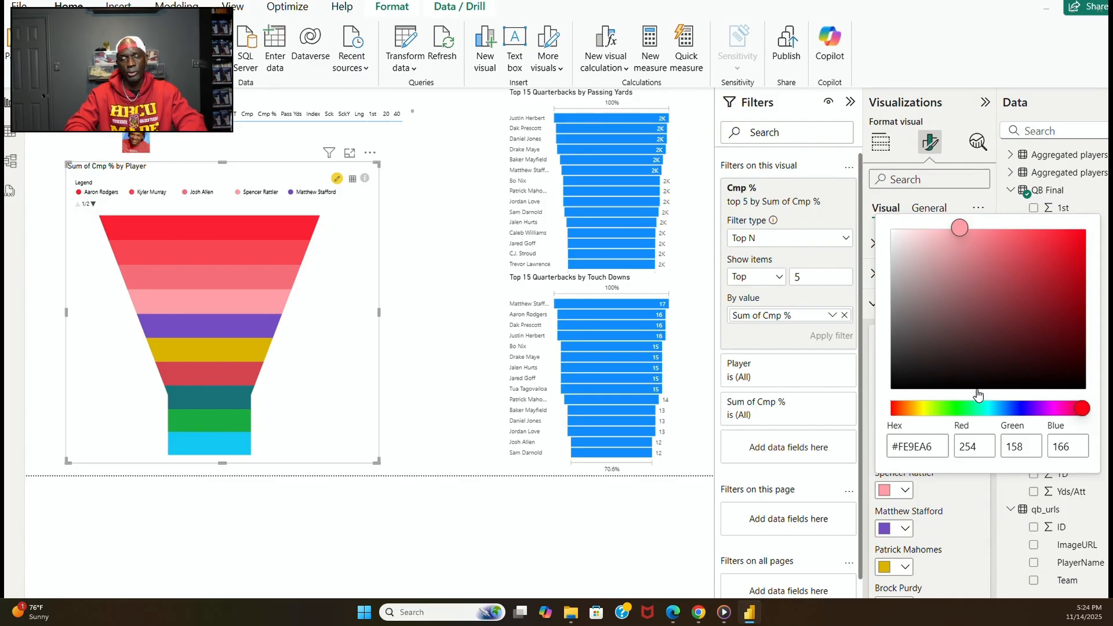
Recolor the Matthew Stafford segment of the custom funnel with the custom pale pink #FCCFD1.
left_click(919, 513)
left_click(906, 529)
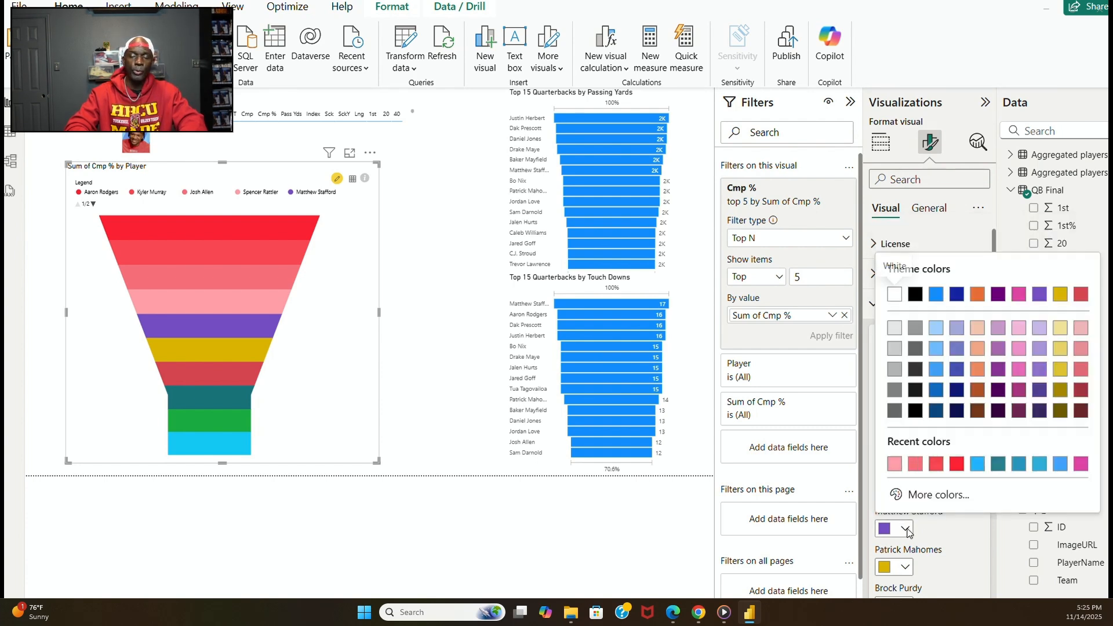
left_click(935, 492)
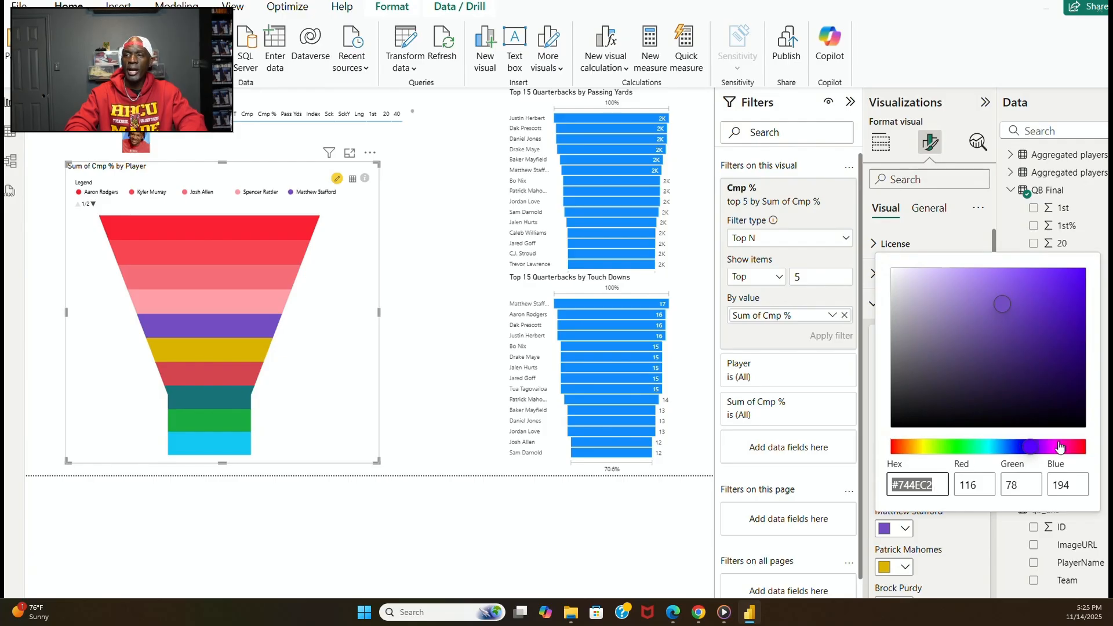
left_click(1084, 447)
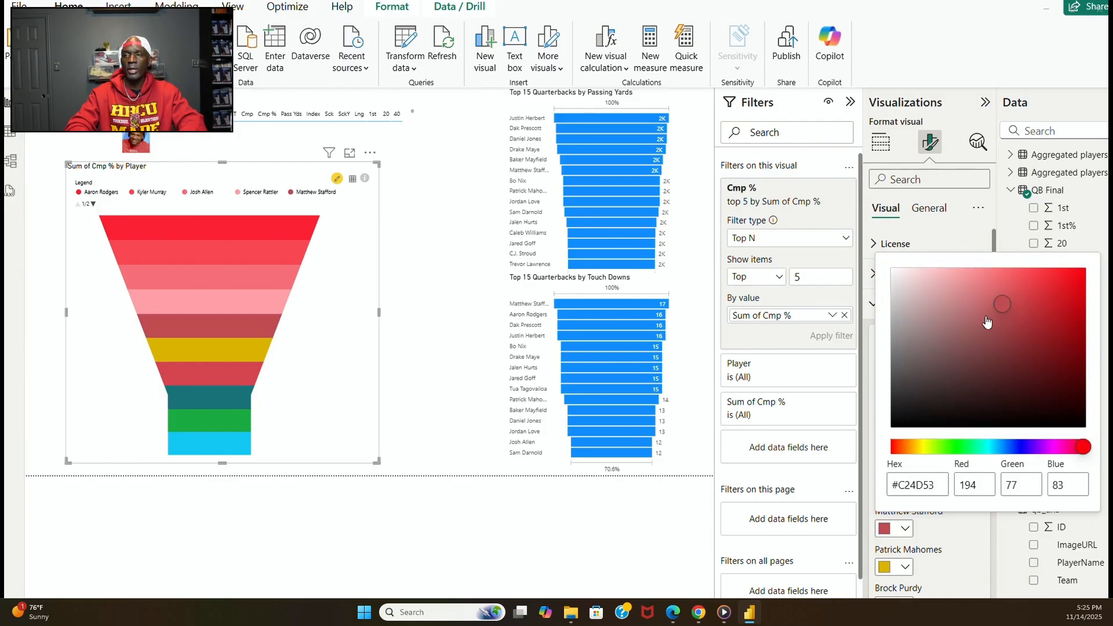
left_click(923, 270)
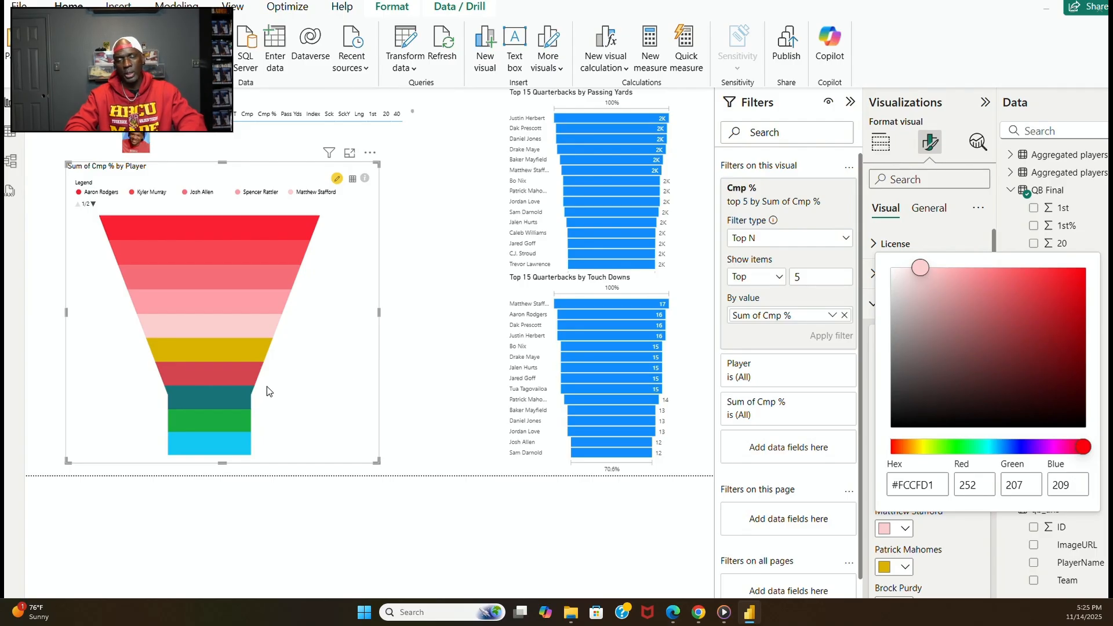
left_click(972, 570)
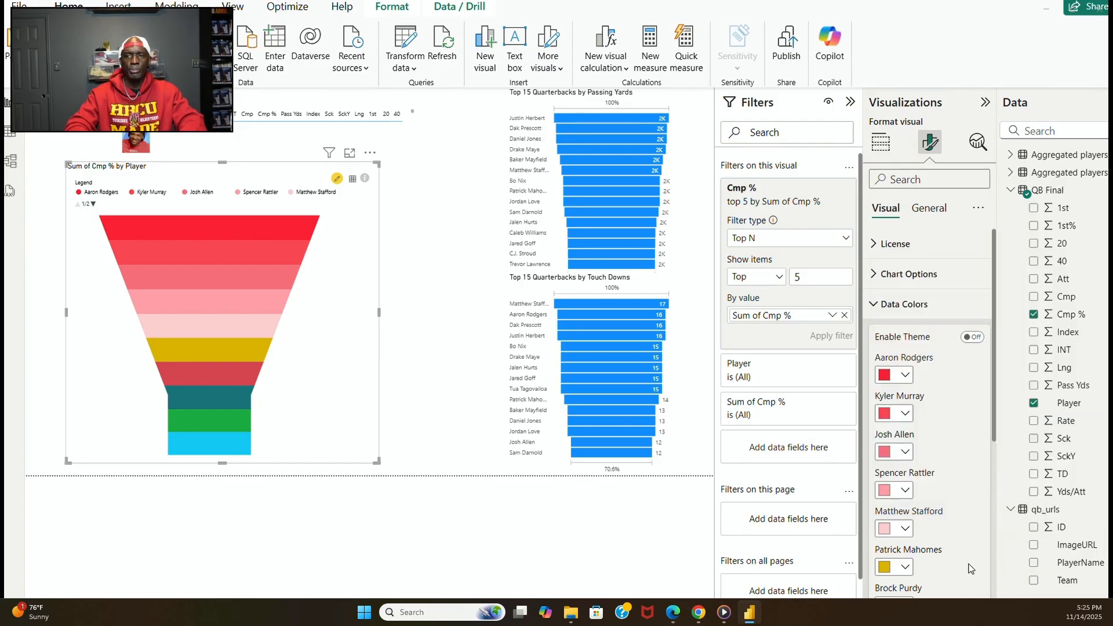
Recolor the Patrick Mahomes segment of the custom funnel with the custom light blue #9DA8FB.
scroll(919, 548, "down", 3)
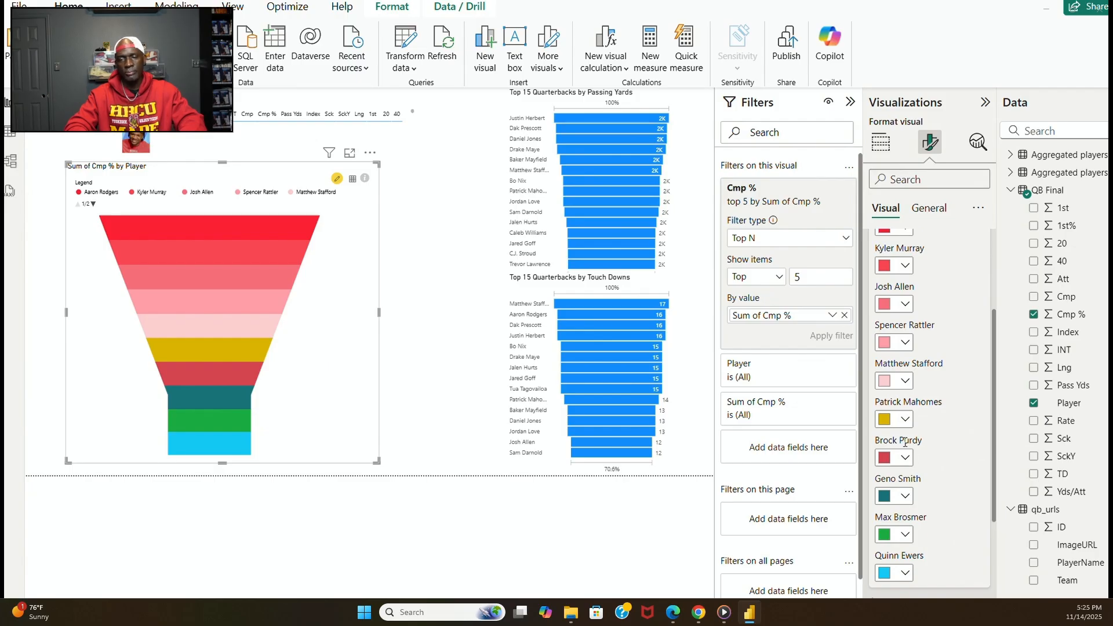
left_click(906, 421)
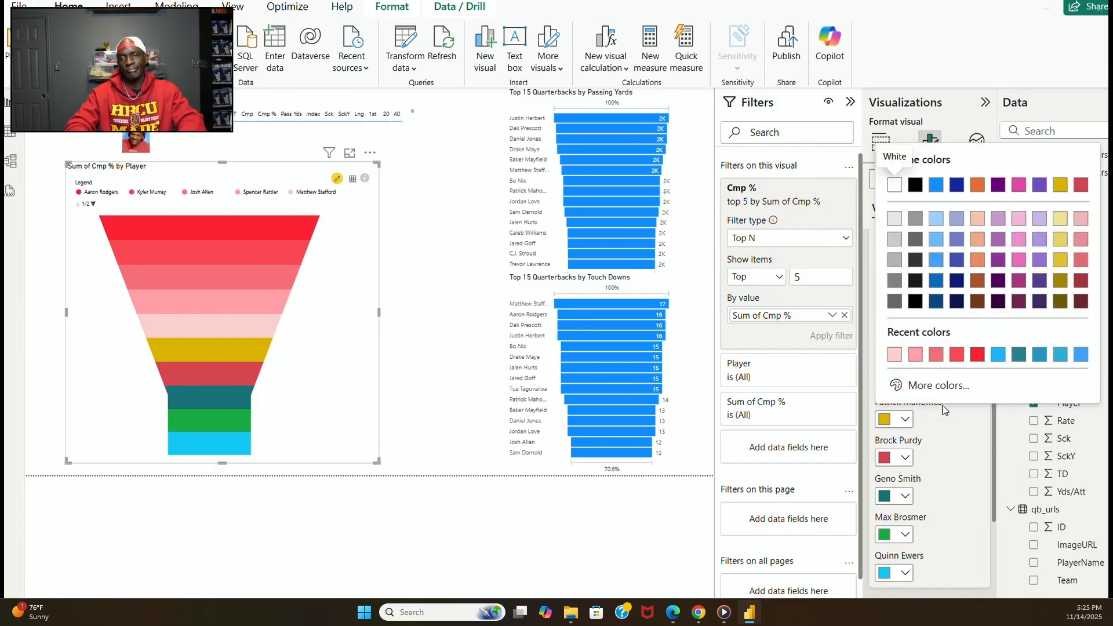
left_click(939, 385)
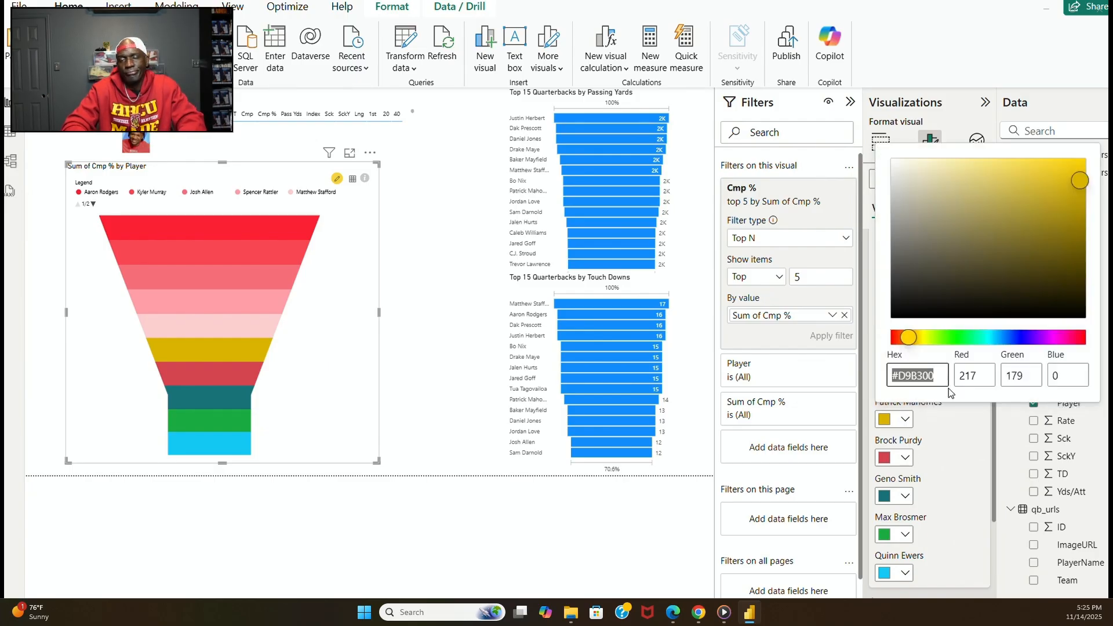
left_click(1020, 339)
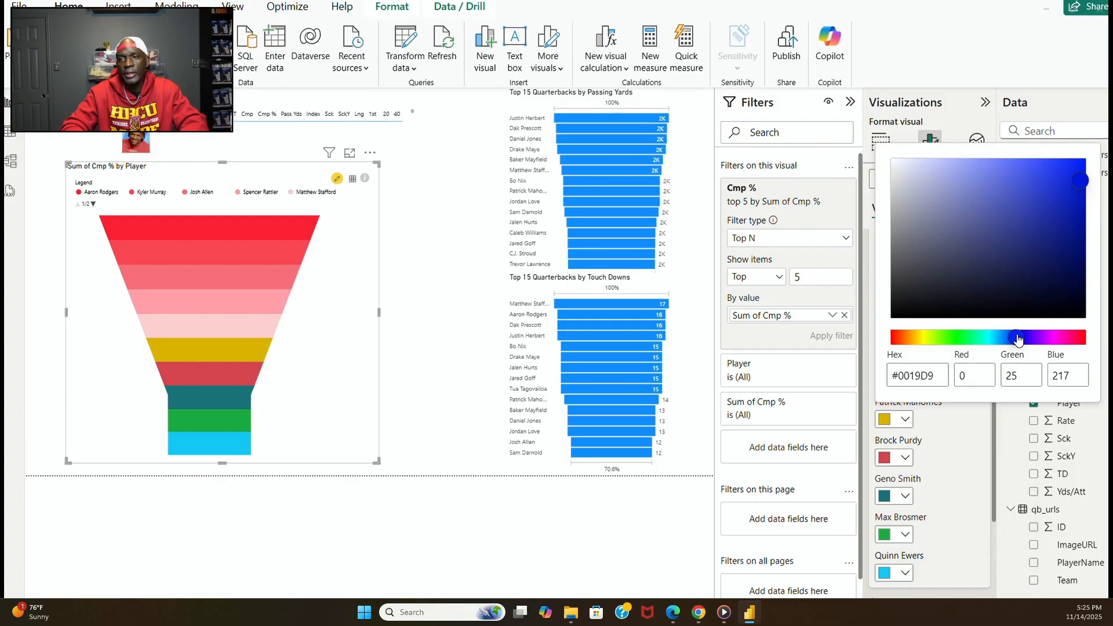
left_click(963, 165)
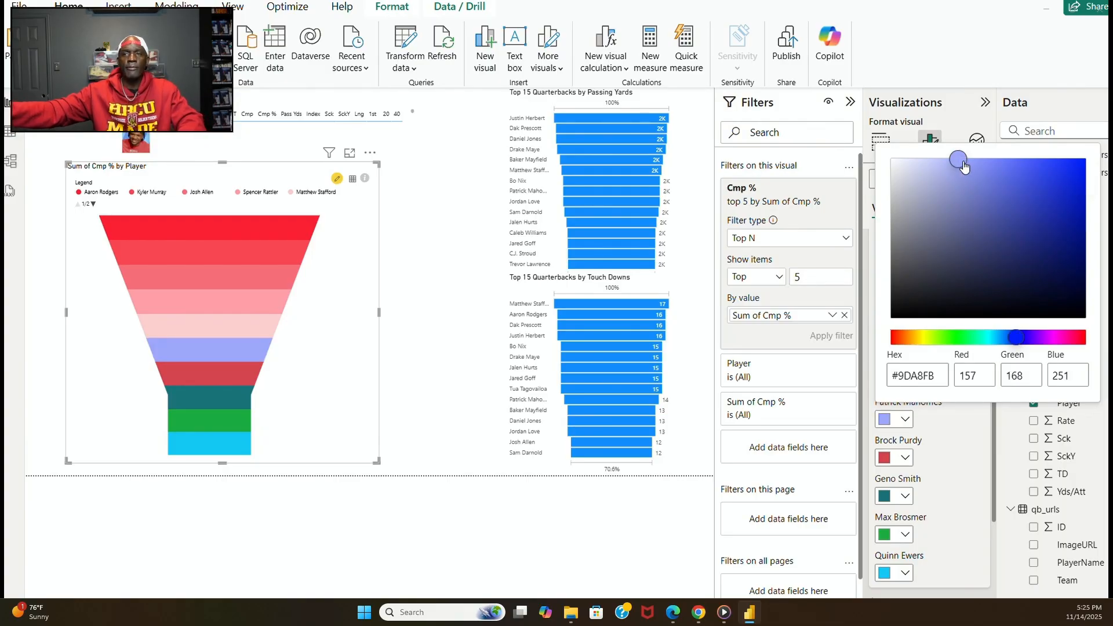
Switch the Brock Purdy segment of the custom funnel to the custom blue hue #444CD6.
left_click(909, 469)
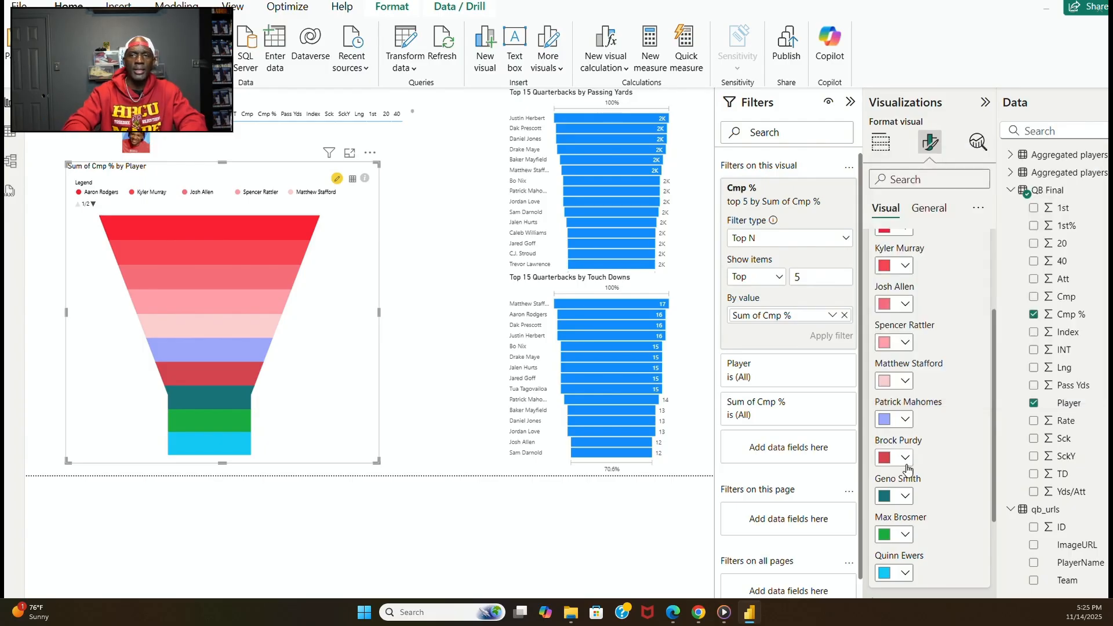
left_click(906, 459)
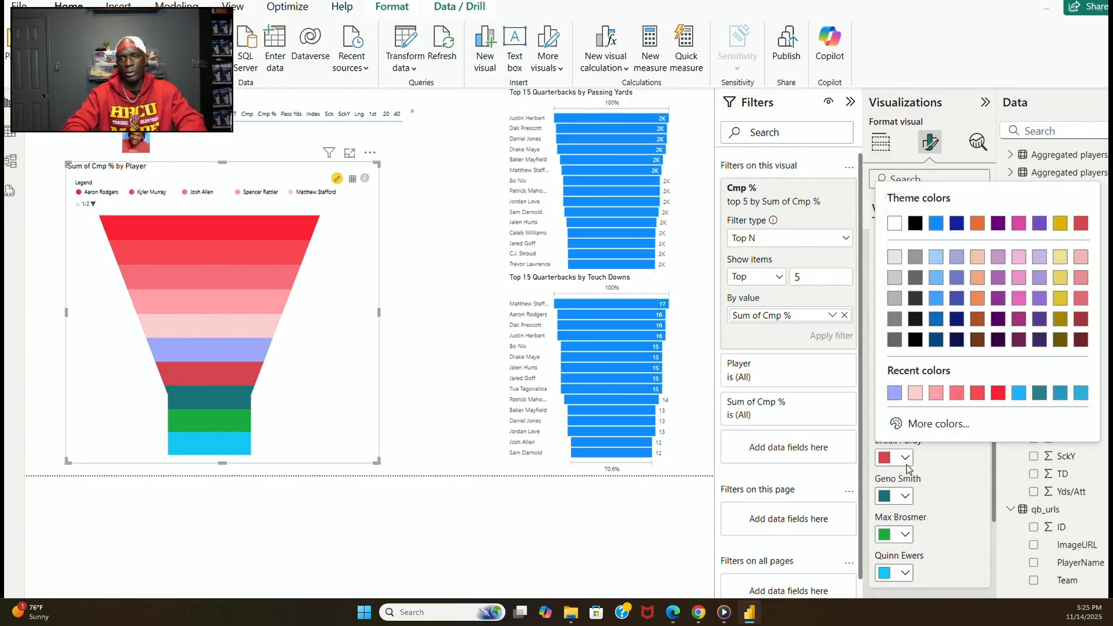
left_click(940, 427)
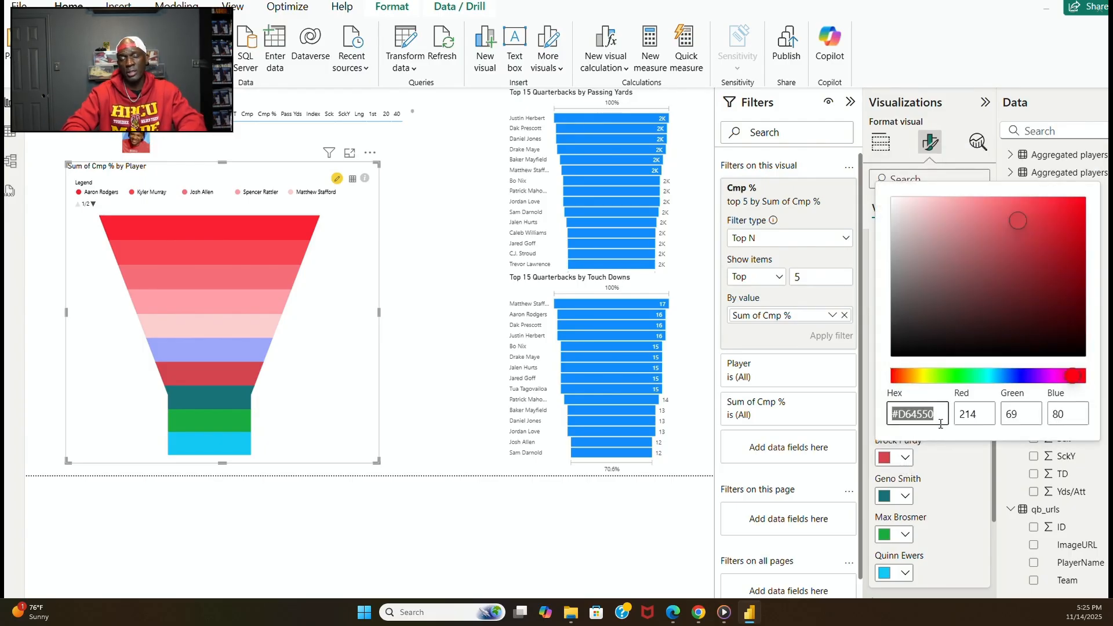
left_click(1020, 377)
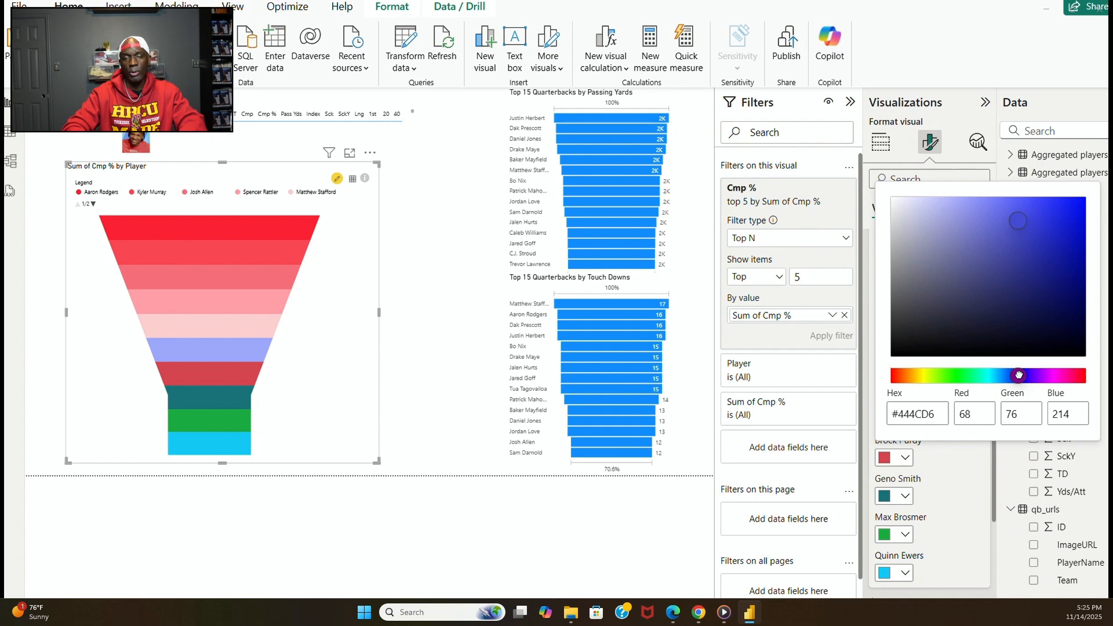
Set the completion percentage funnel's Brock Purdy segment color to #767DFC and its Geno Smith segment color to #3C81F7.
left_click(980, 207)
left_click_drag(980, 207, 995, 205)
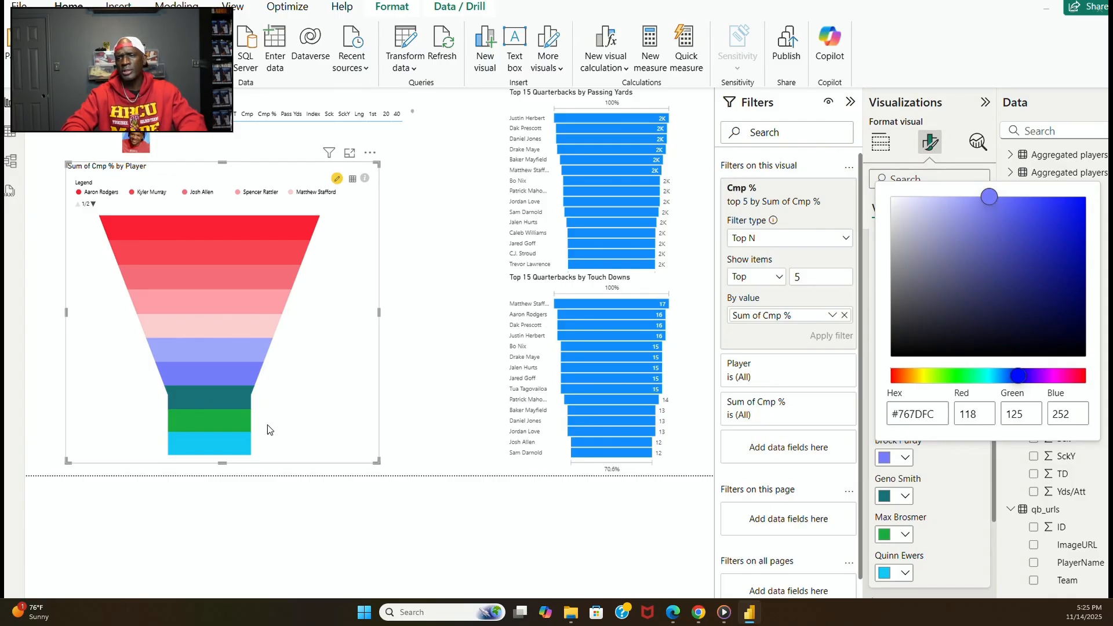
left_click(906, 500)
left_click(905, 497)
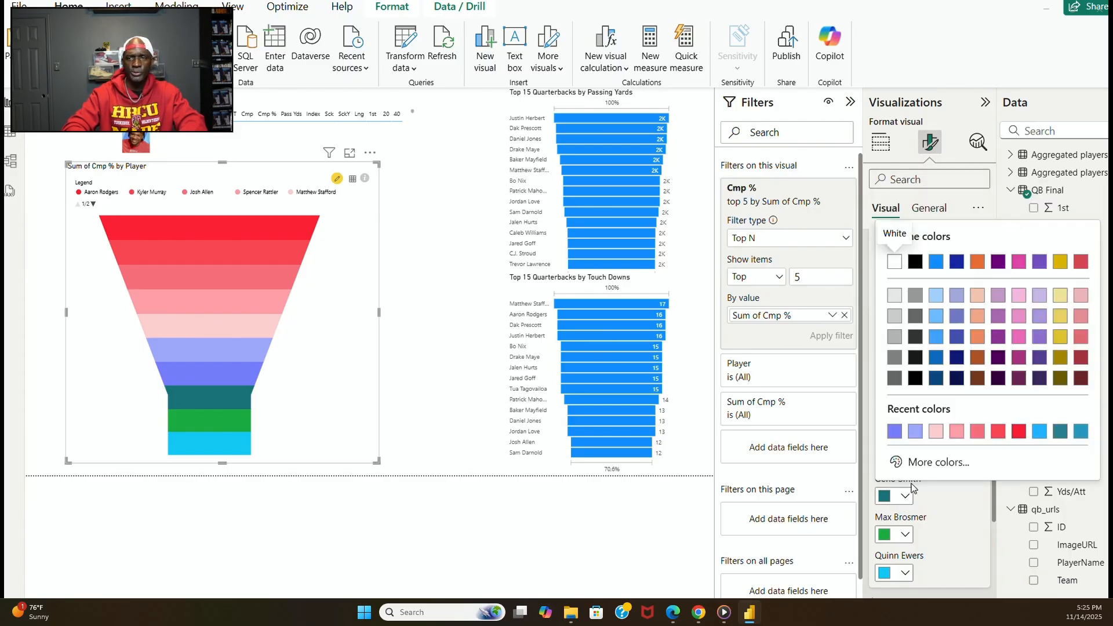
left_click(963, 459)
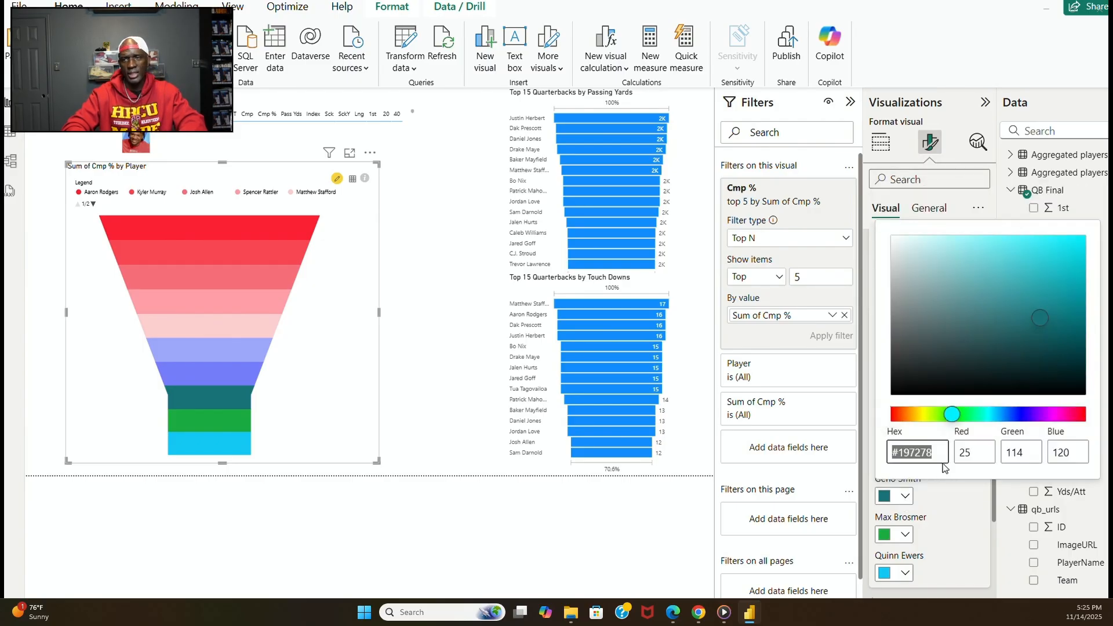
left_click(1008, 416)
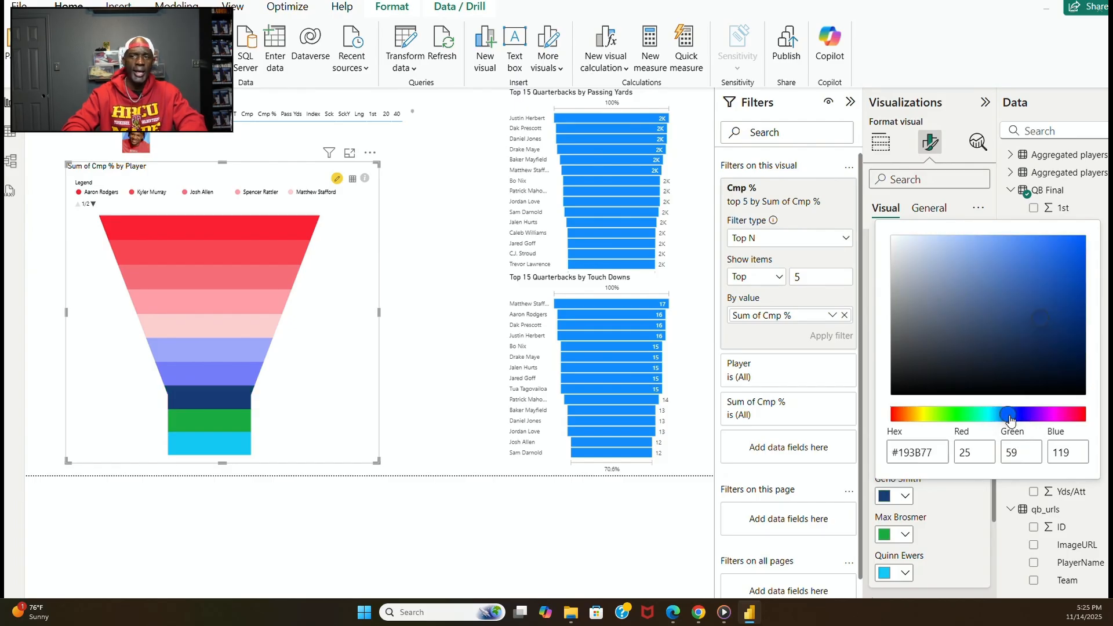
left_click(1034, 239)
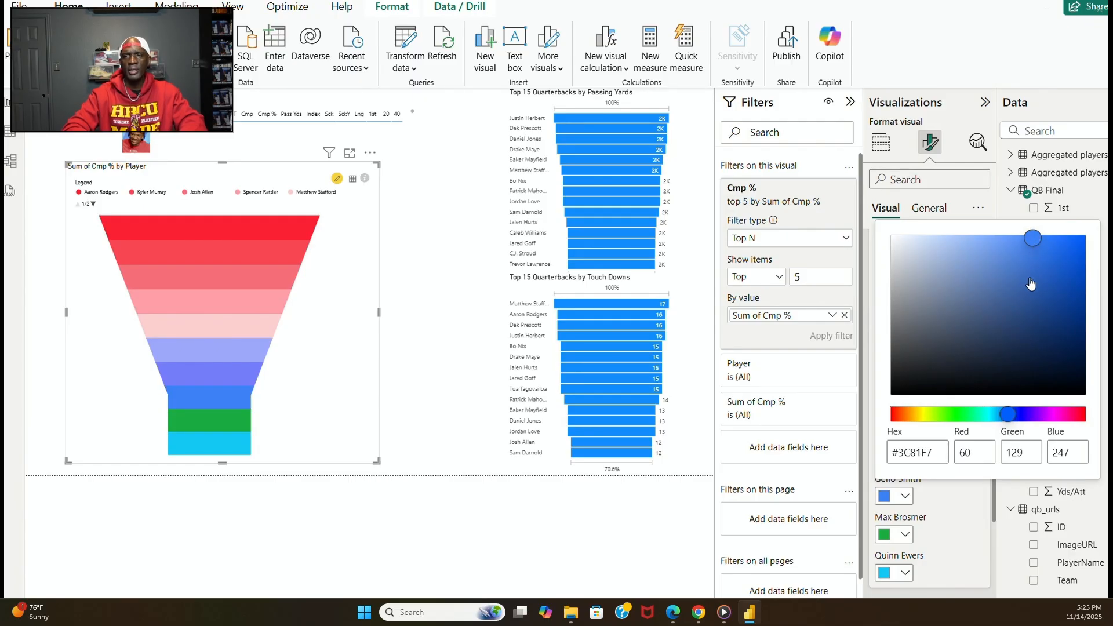
left_click(941, 540)
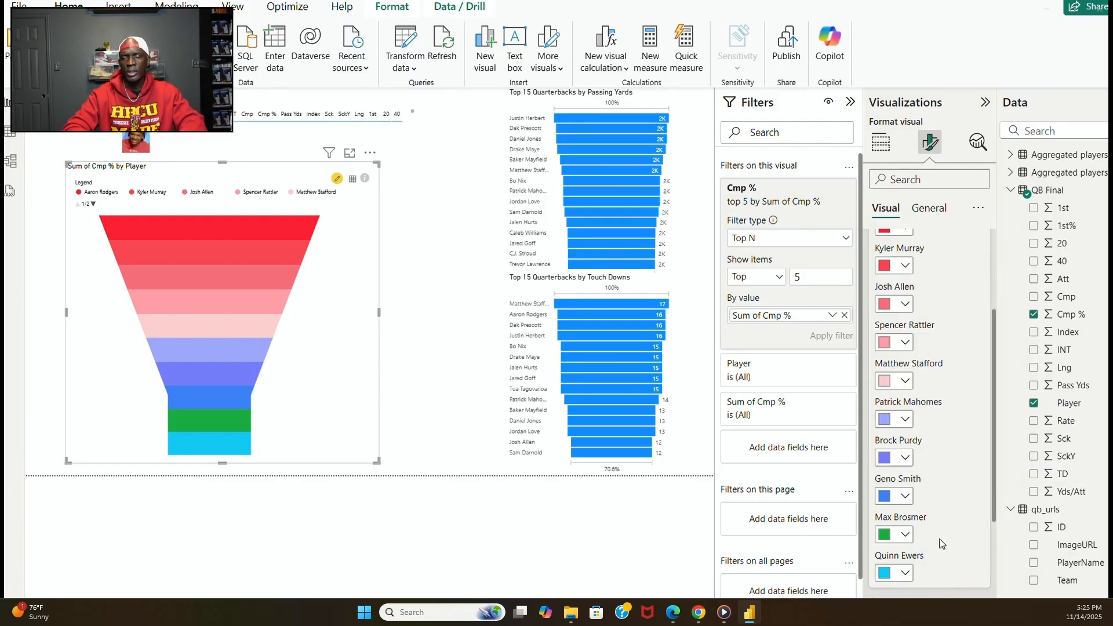
Recolor the funnel's Max Brosmer segment, trying several blue shades and settling on the custom color #5463D1.
left_click(905, 535)
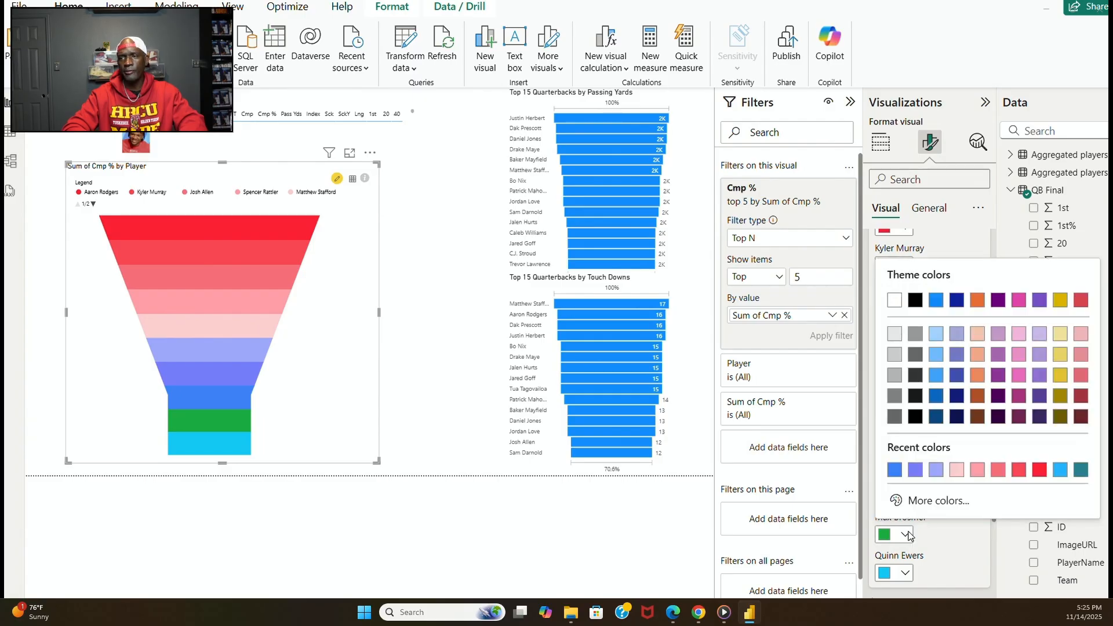
left_click(945, 500)
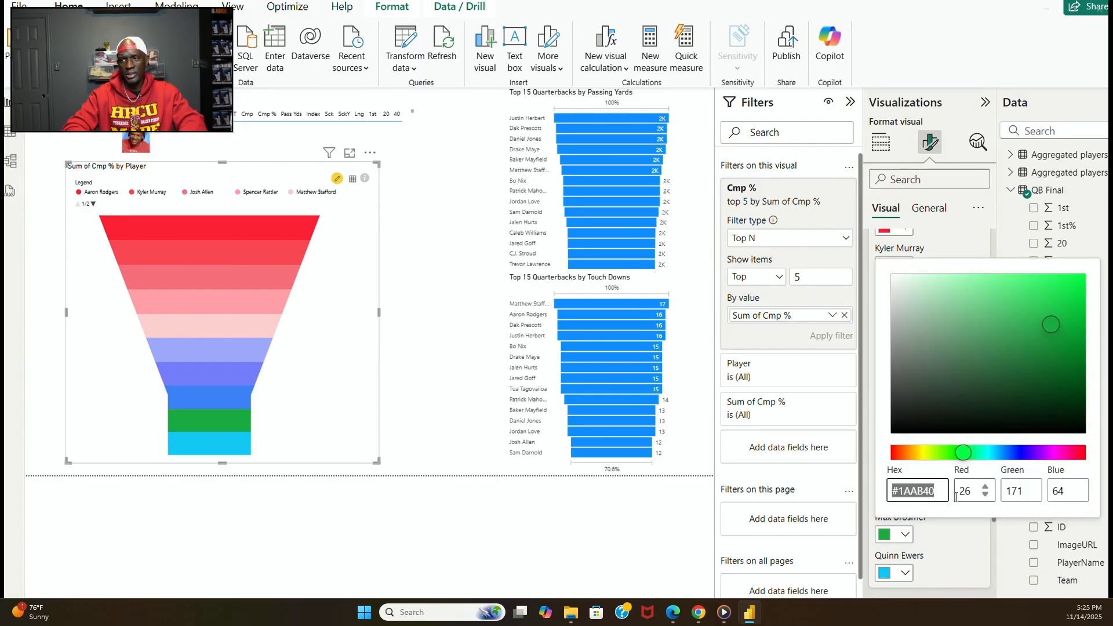
left_click(999, 452)
left_click(1052, 295)
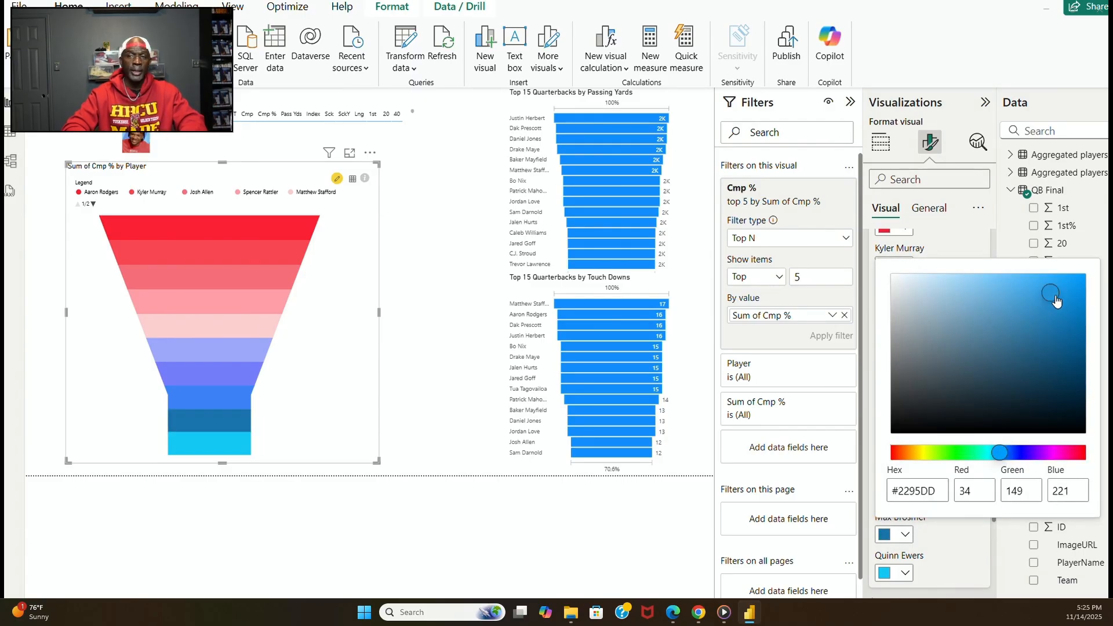
left_click(1039, 314)
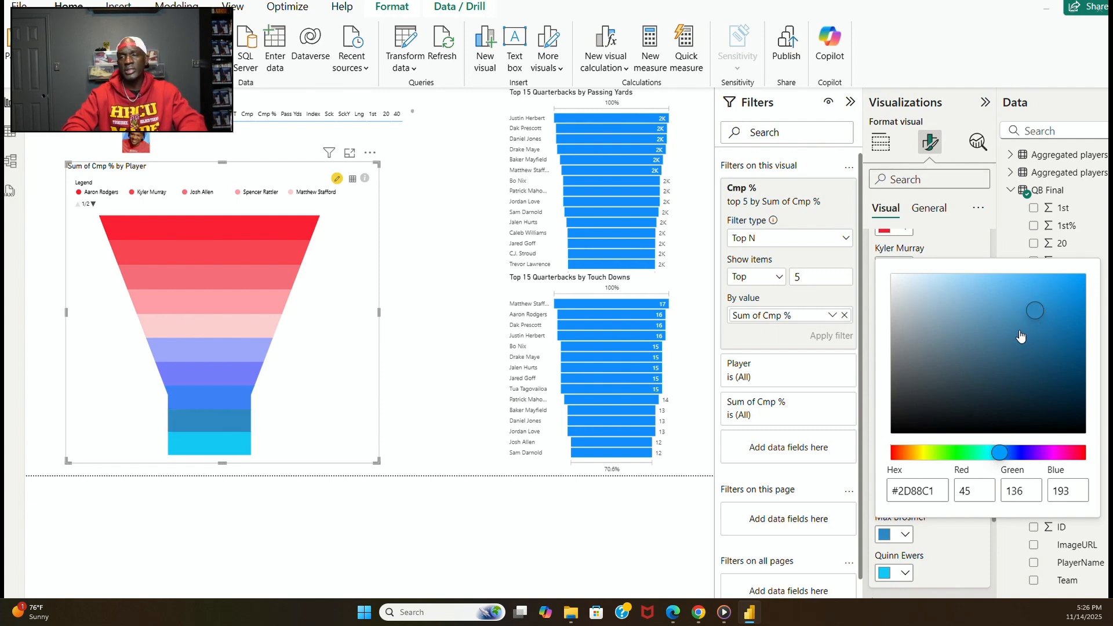
left_click(1015, 328)
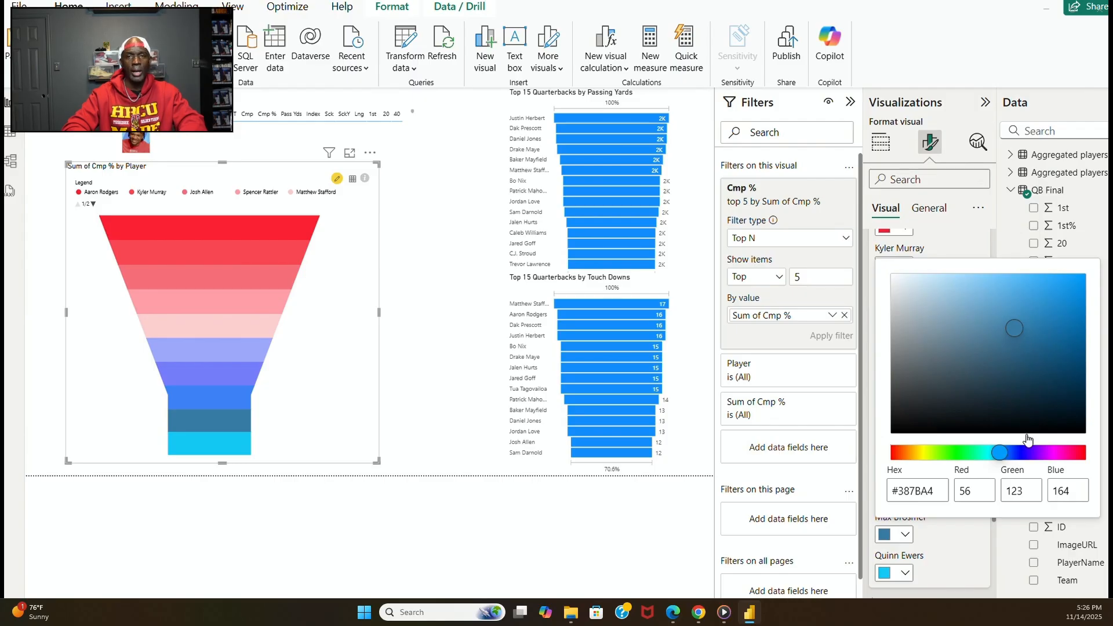
left_click(1017, 453)
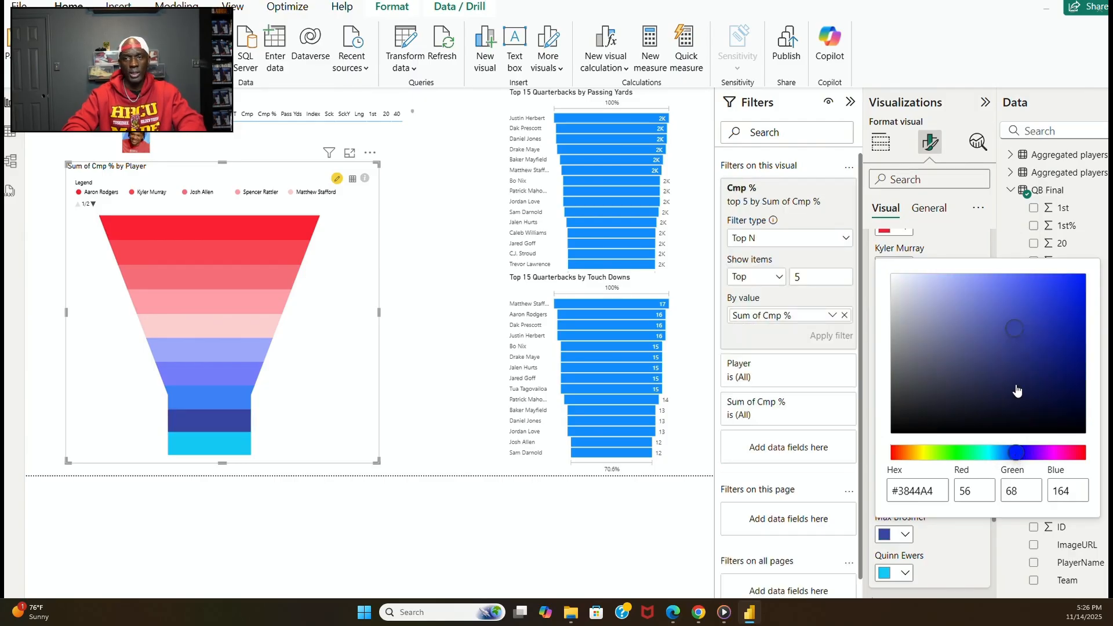
left_click(1003, 301)
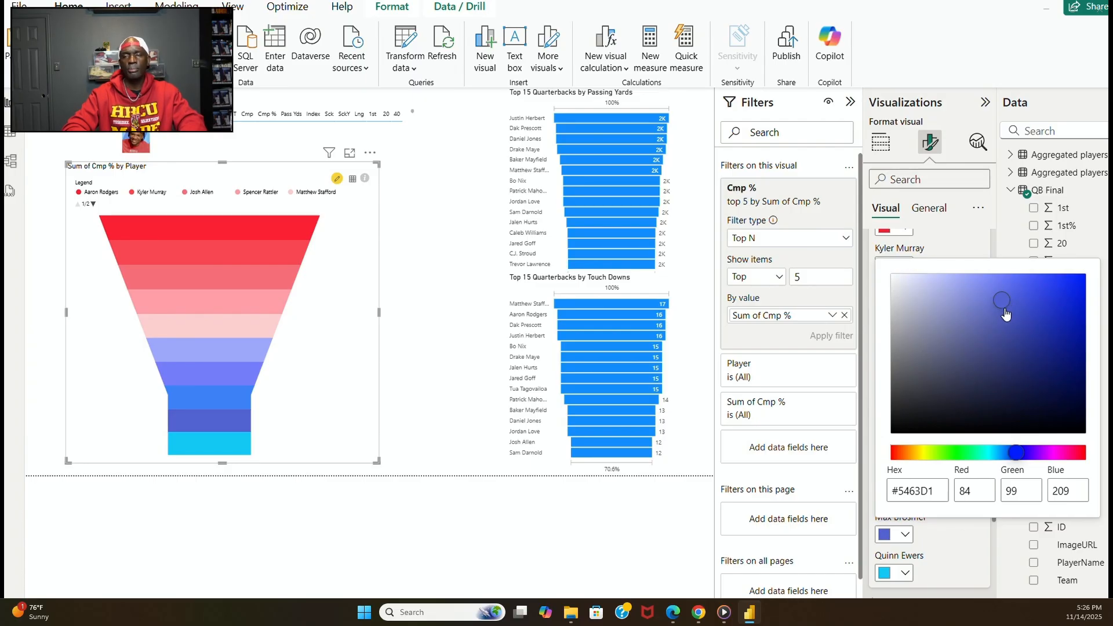
left_click(948, 573)
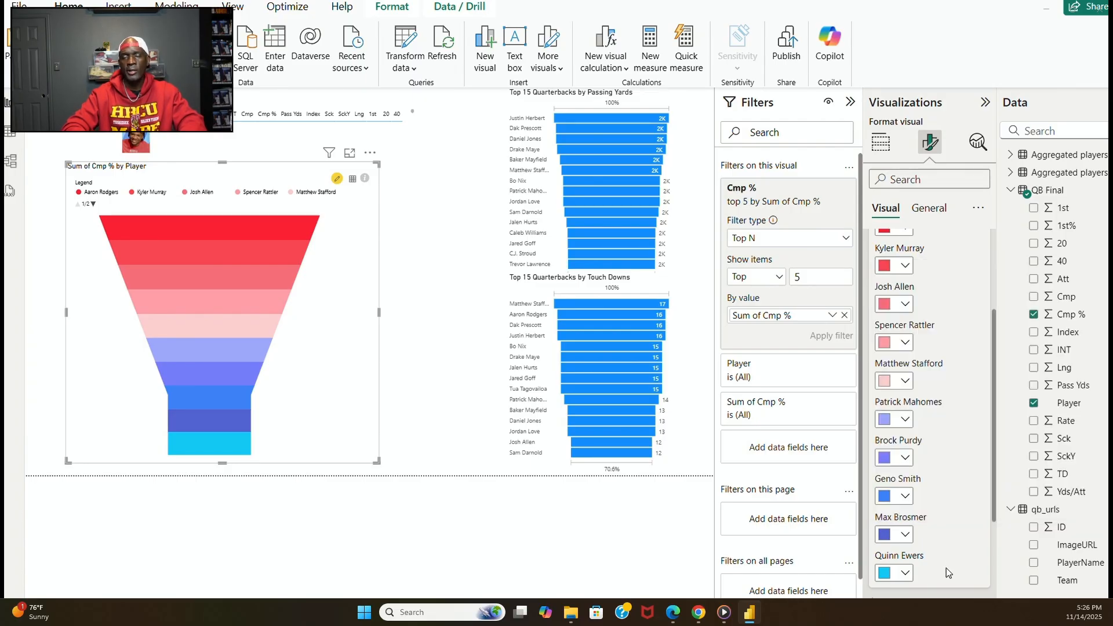
Set the funnel's Quinn Ewers segment to the custom blue #1C7BEF.
left_click(905, 574)
left_click(922, 537)
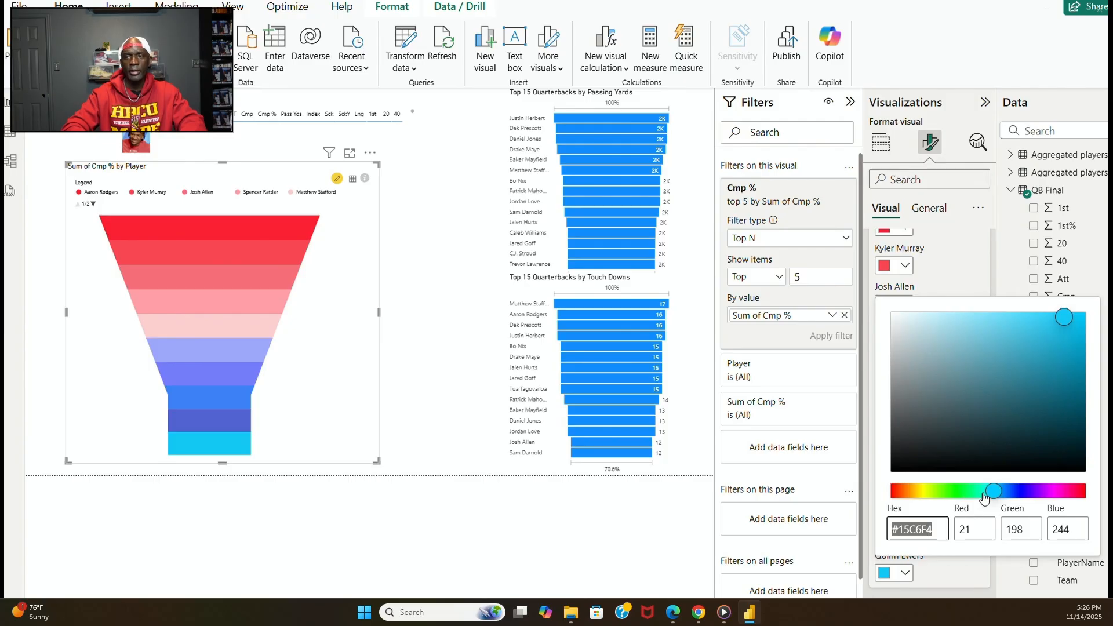
left_click(1006, 492)
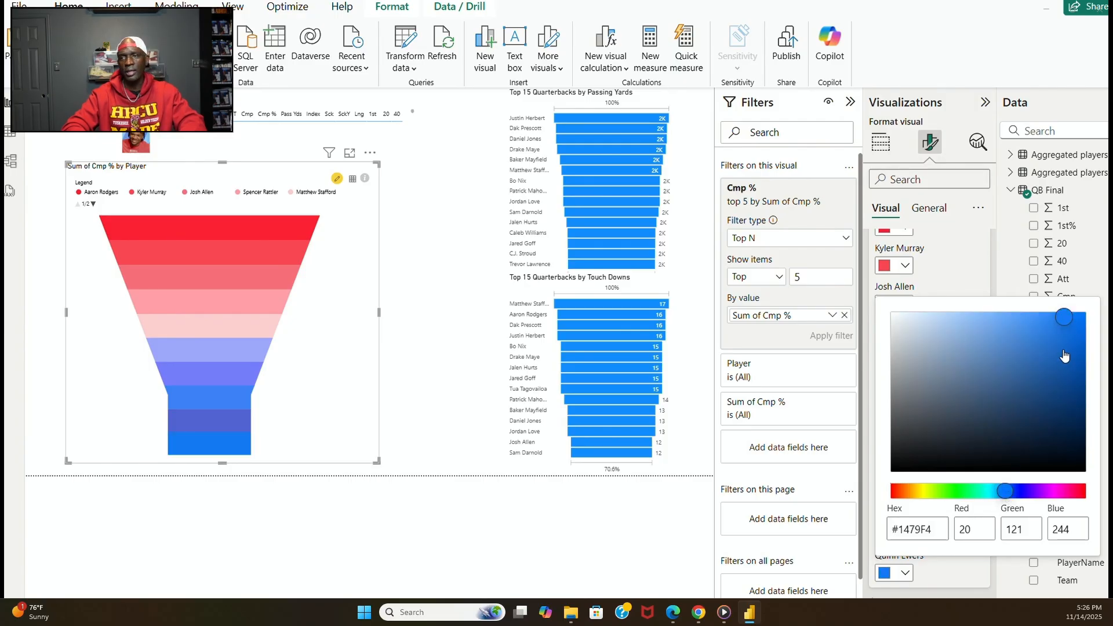
left_click(1038, 322)
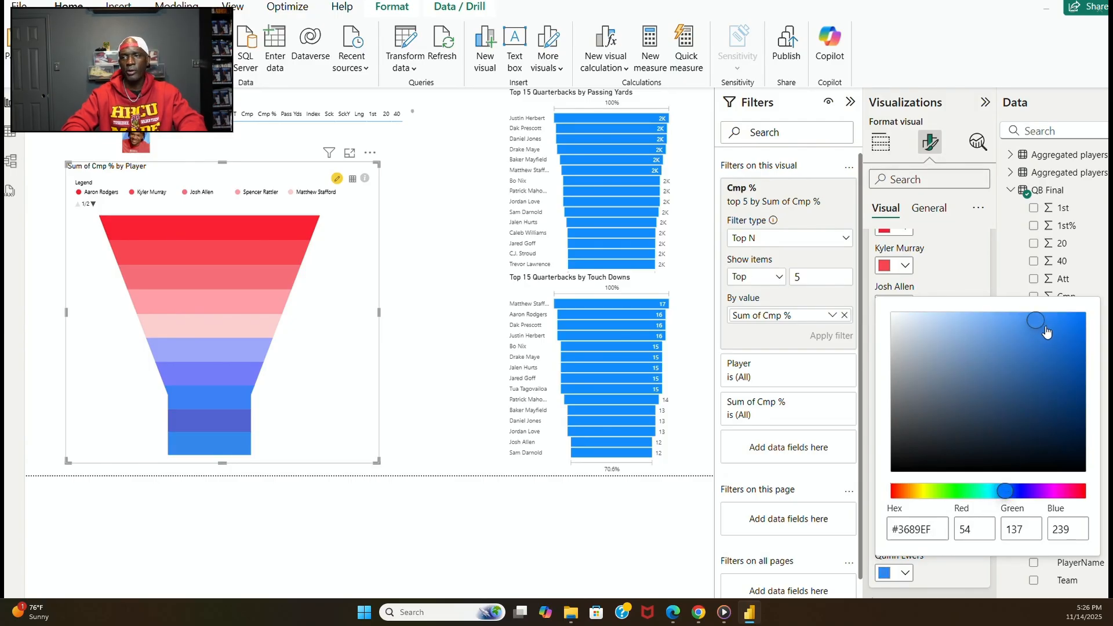
left_click(1059, 323)
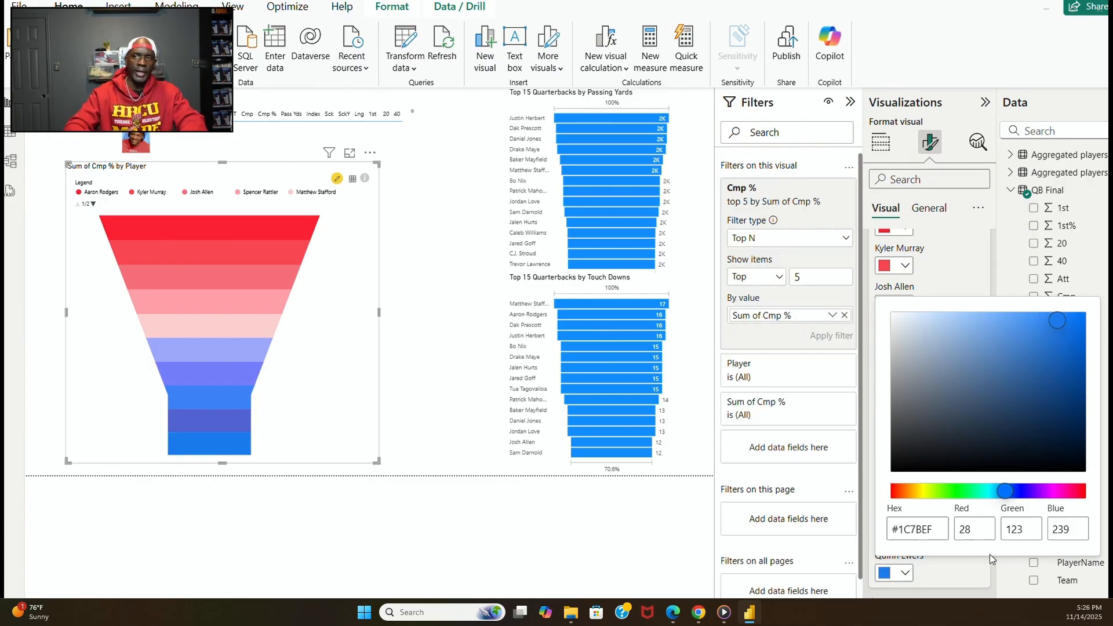
left_click(1007, 595)
Set the funnel's Max Brosmer segment to the custom blue #2E79C4 and close the color picker.
left_click(908, 538)
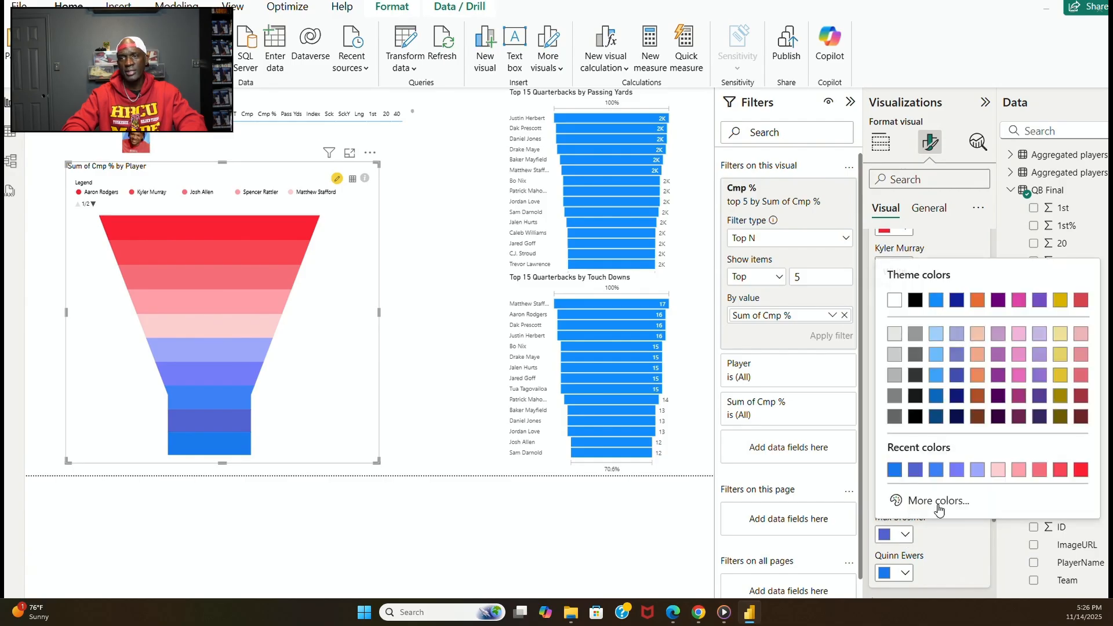
left_click(938, 505)
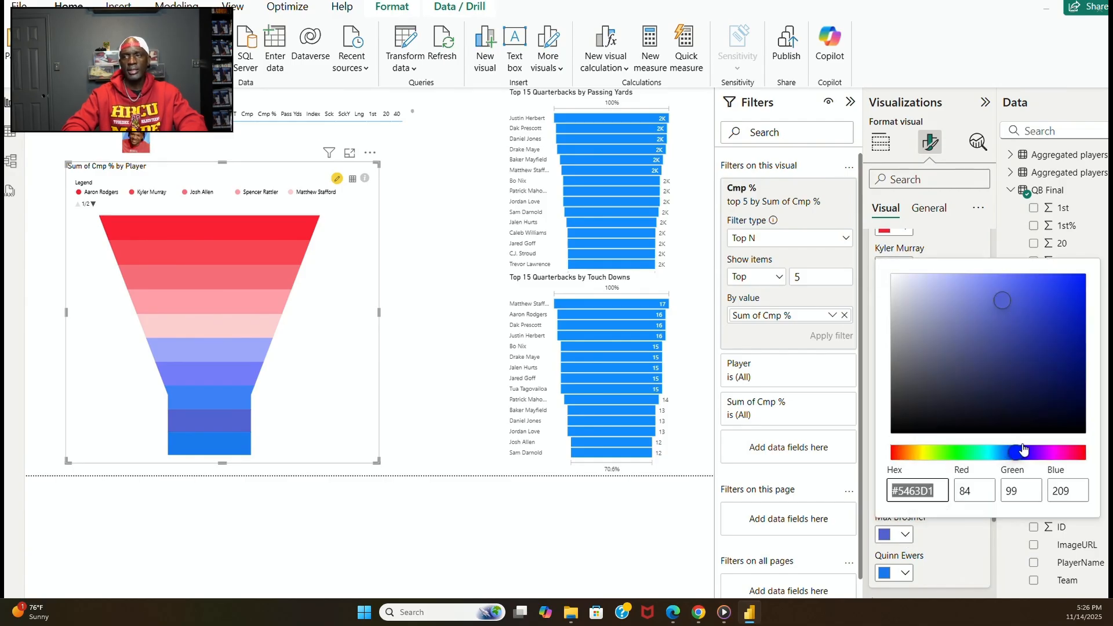
left_click(1004, 453)
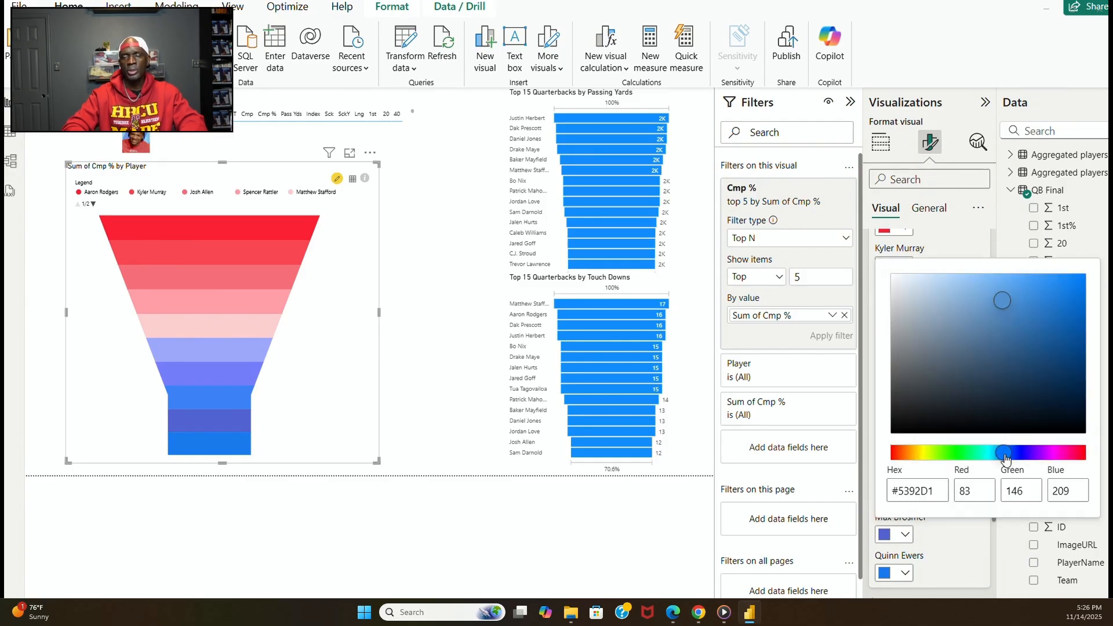
left_click(1010, 276)
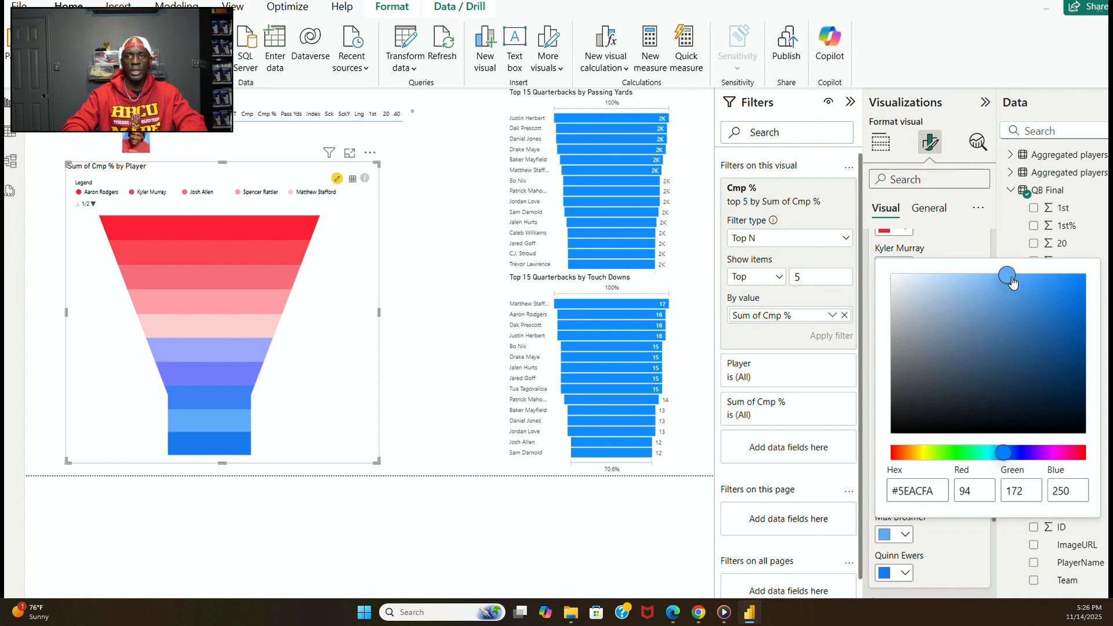
left_click(1014, 289)
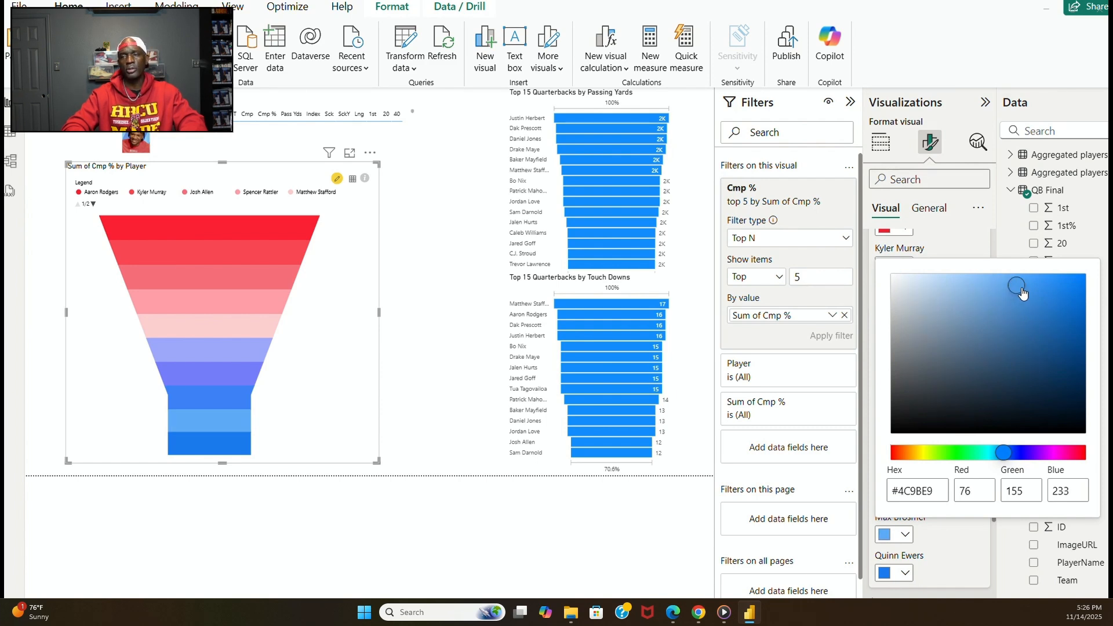
left_click(1037, 310)
left_click(1039, 312)
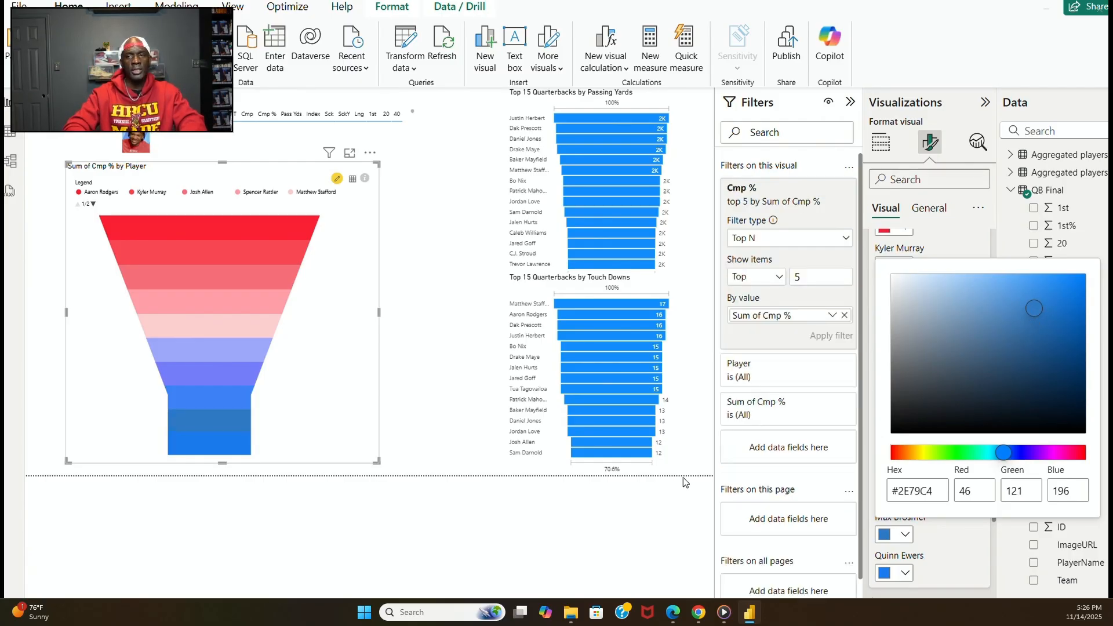
left_click(470, 426)
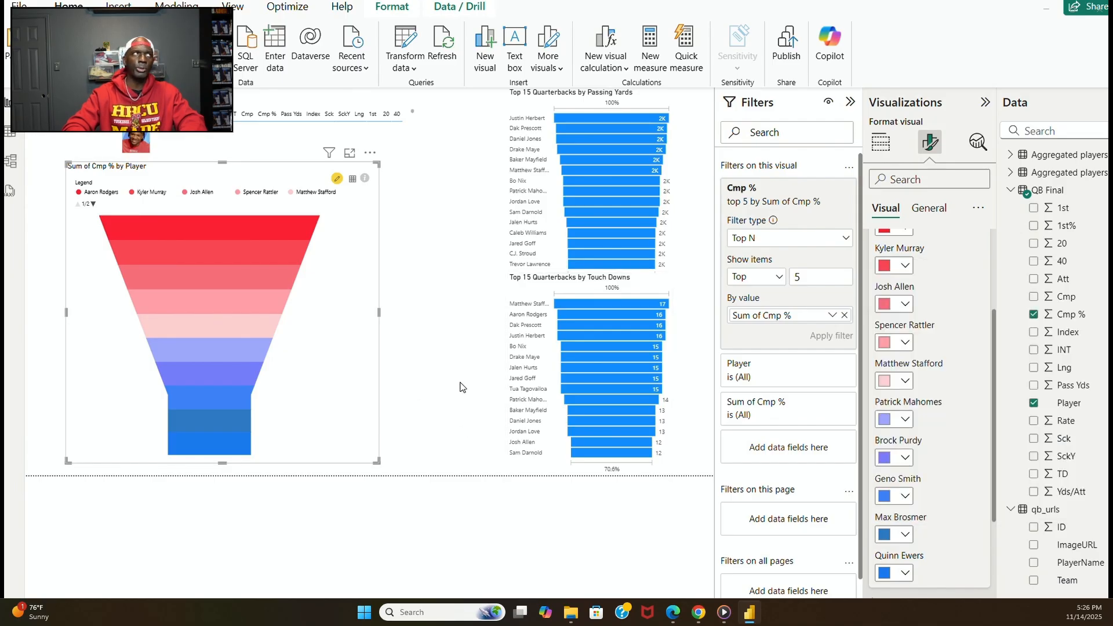
Check the funnel's cross-filtering by selecting individual player segments, ending with Aaron Rodgers, and deselect the visual.
left_click(273, 236)
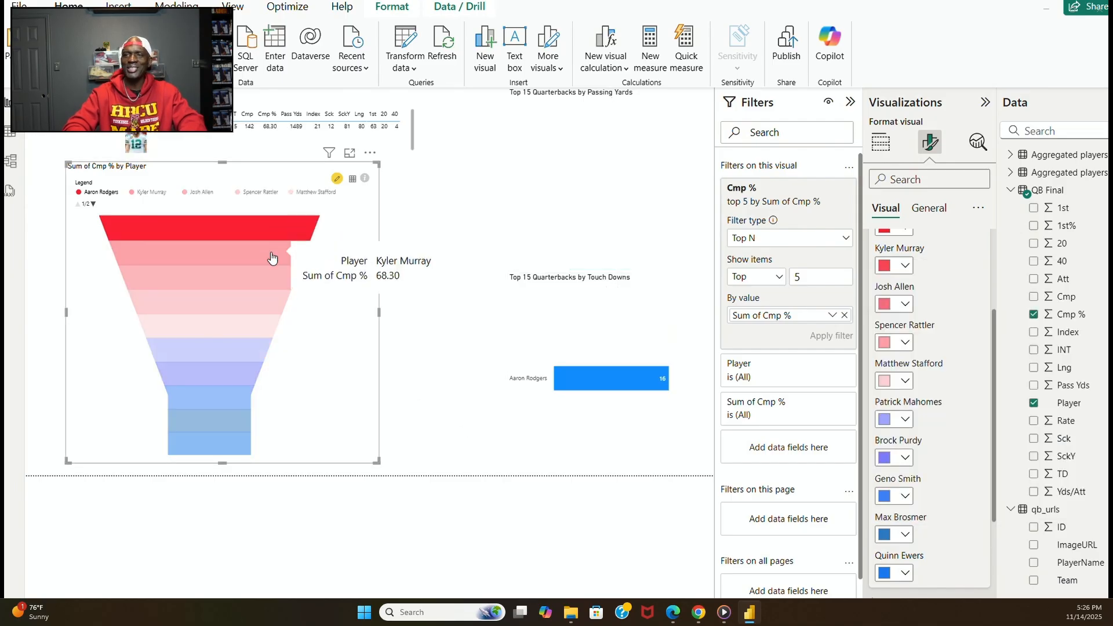
left_click(269, 254)
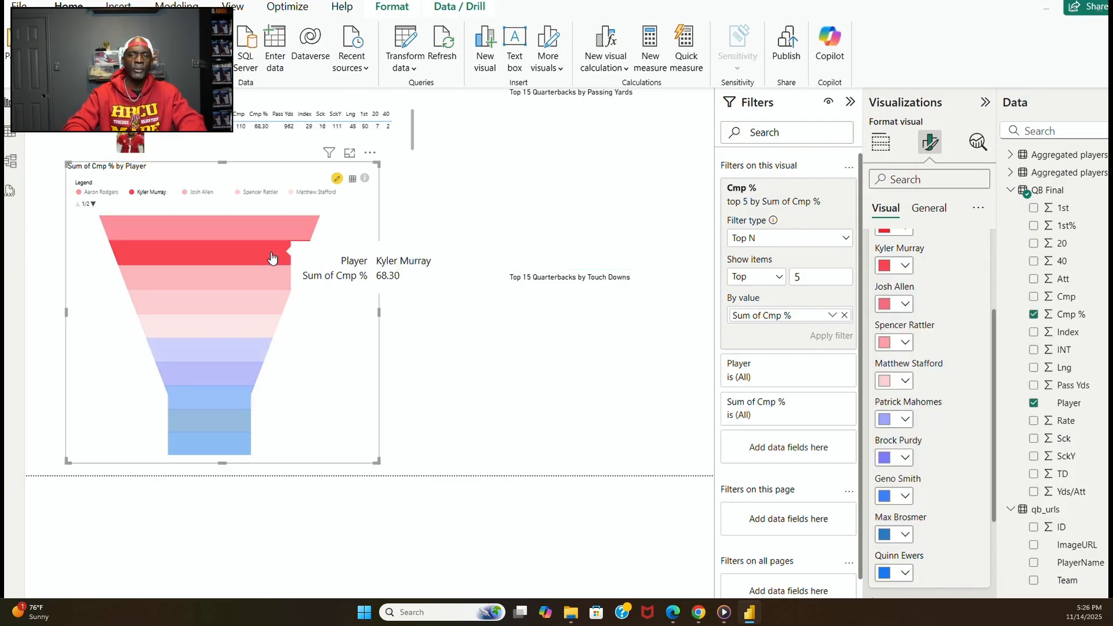
left_click(242, 450)
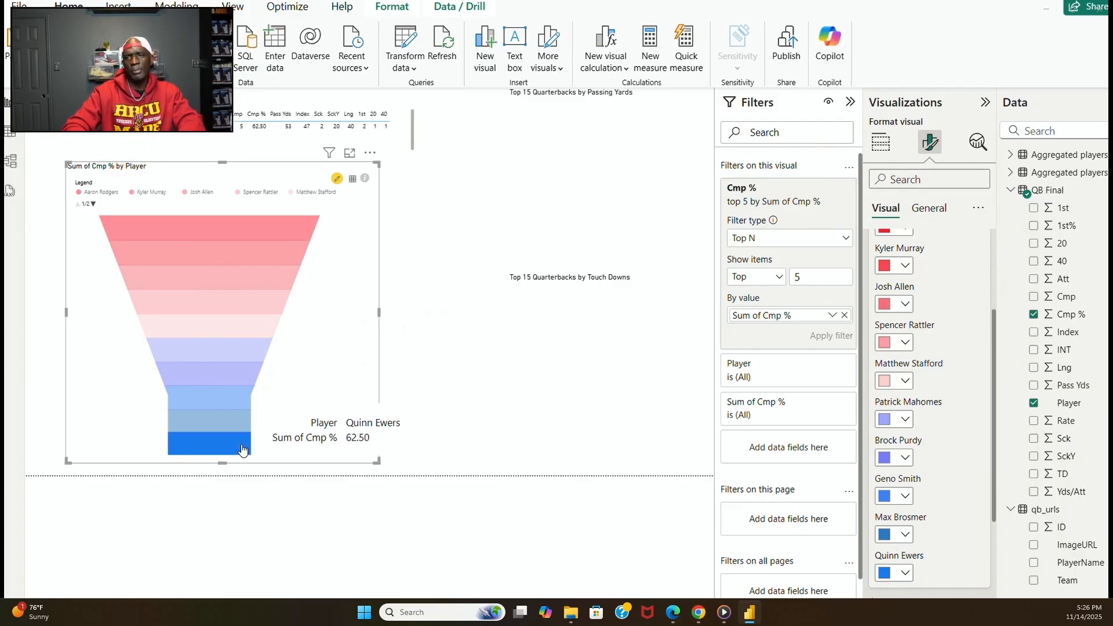
left_click(237, 419)
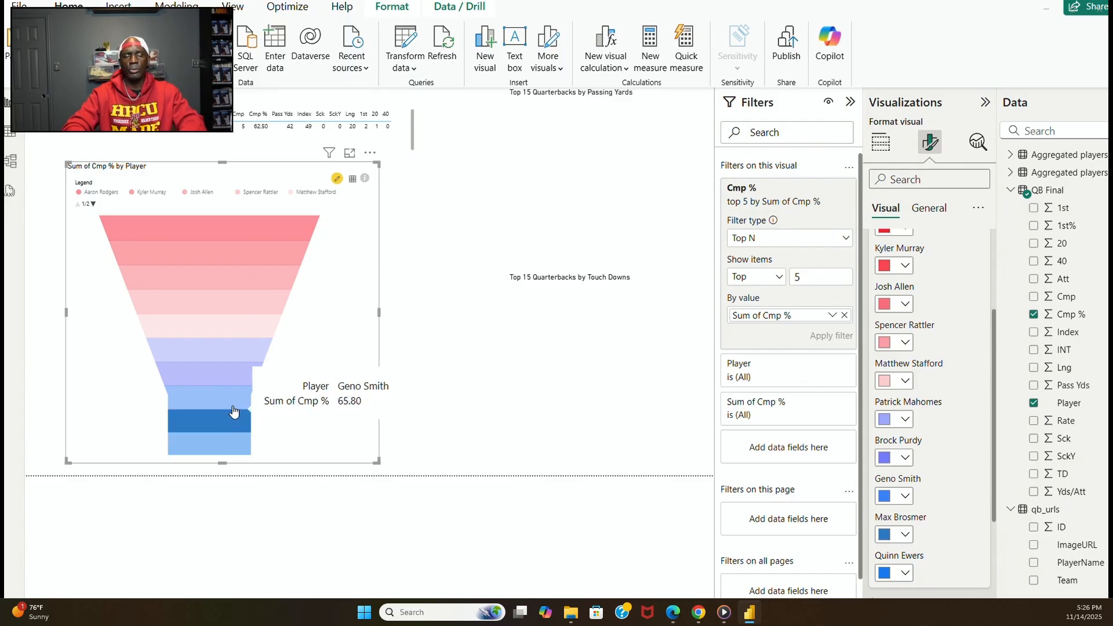
left_click(226, 374)
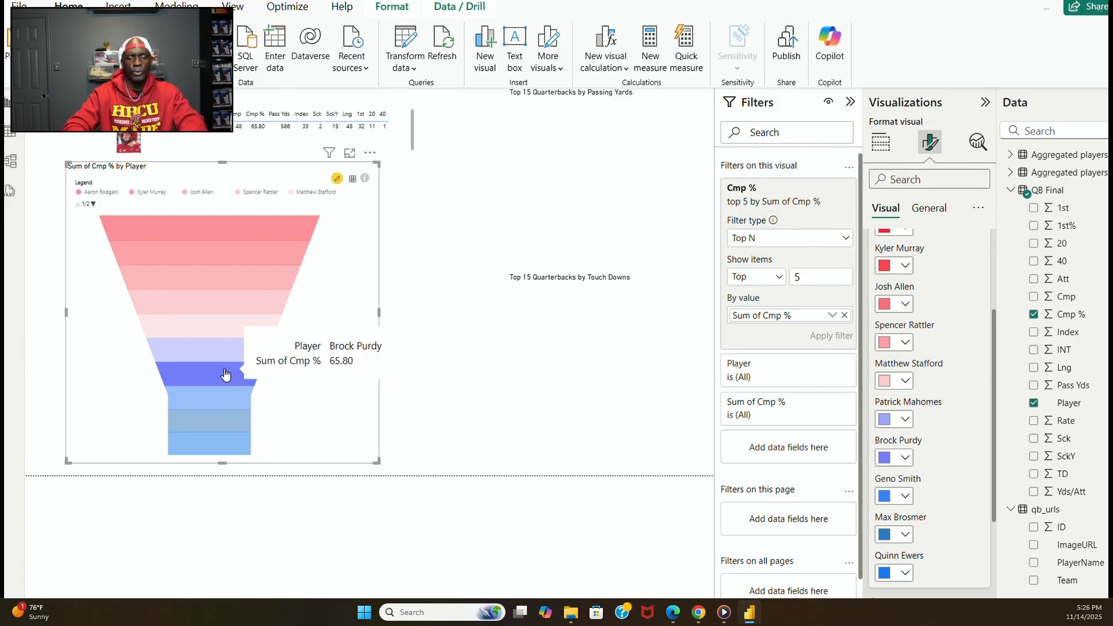
left_click(227, 354)
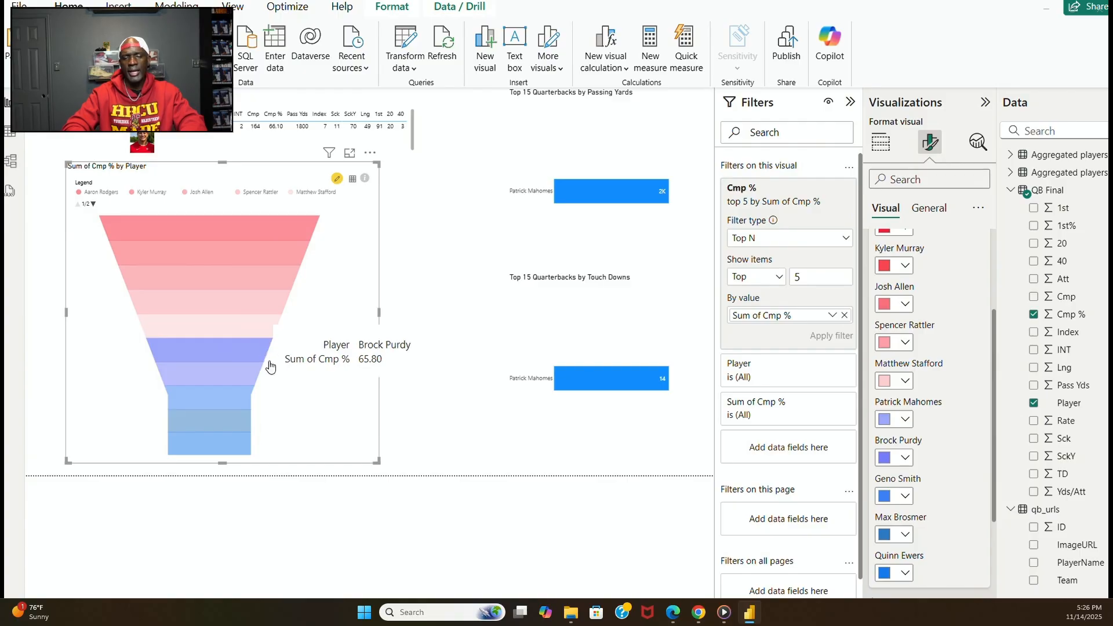
left_click(254, 322)
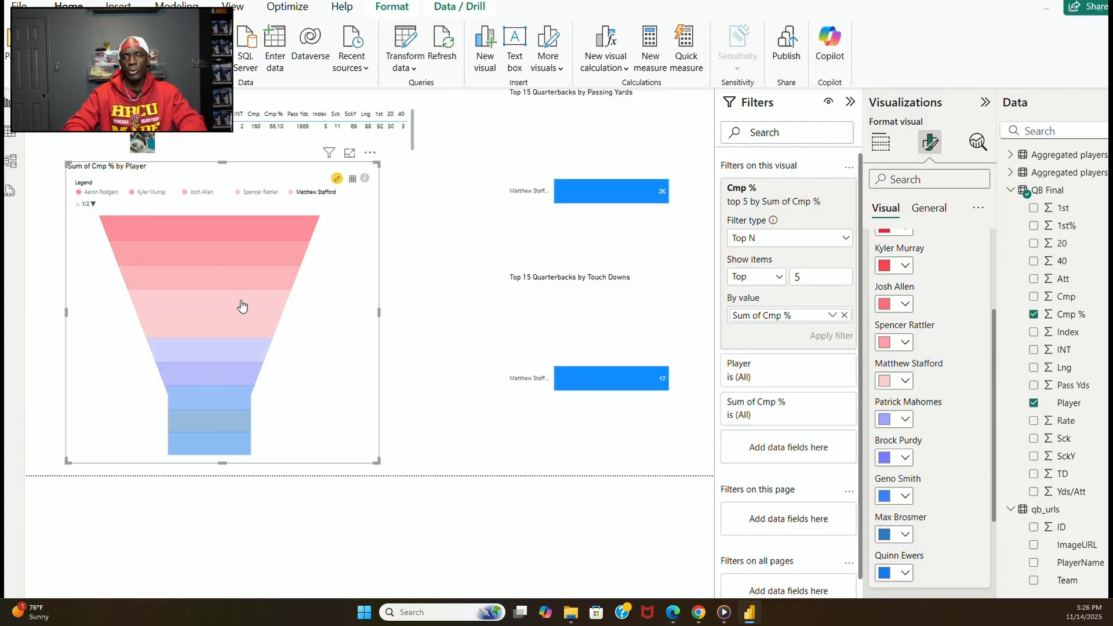
left_click(242, 299)
left_click(241, 285)
left_click(234, 251)
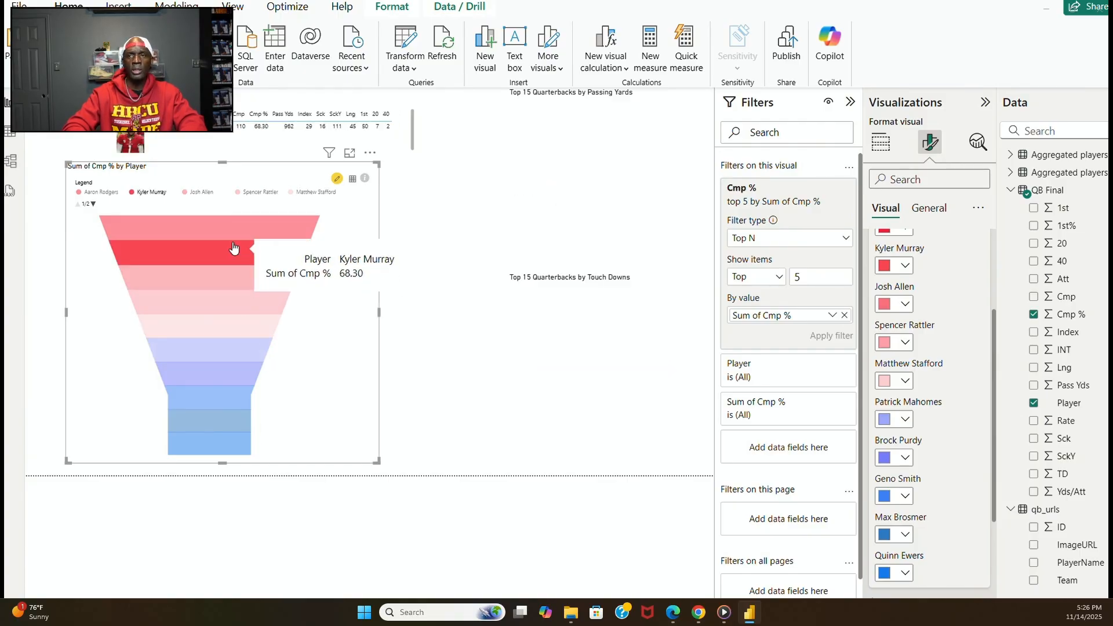
left_click(235, 229)
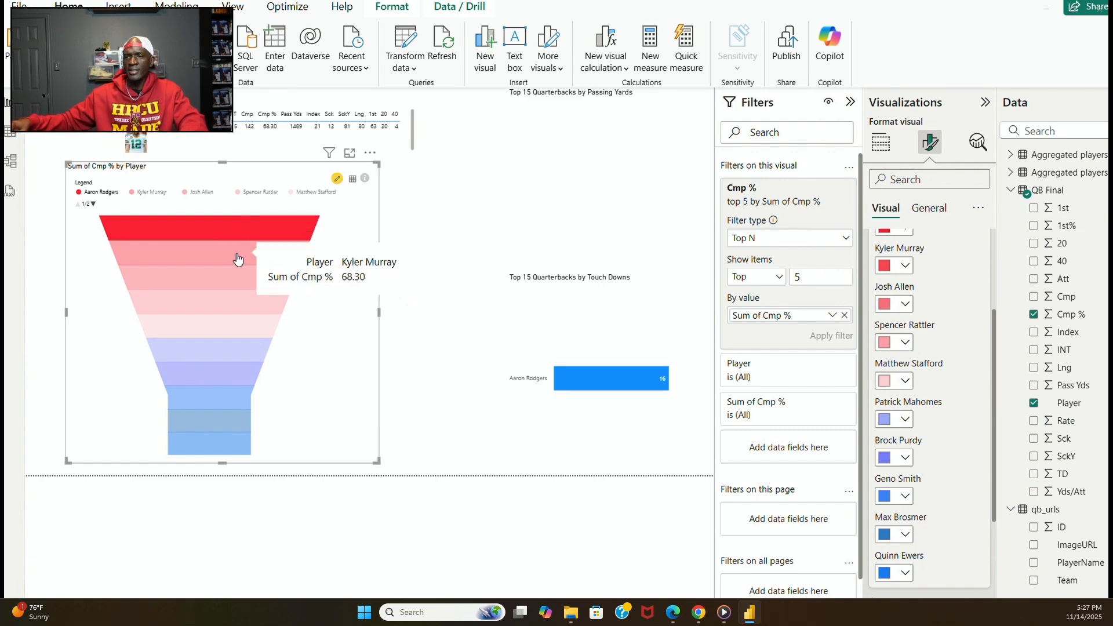
left_click(416, 378)
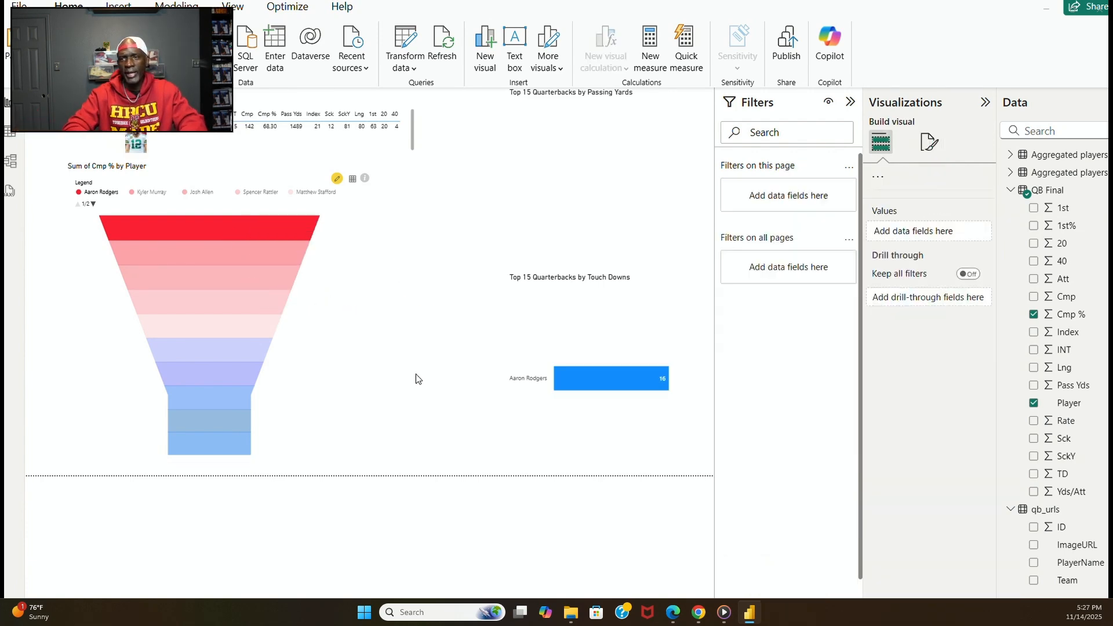
Move the completion percentage funnel lower on the page and extend the statistics table's height downward.
left_click(235, 170)
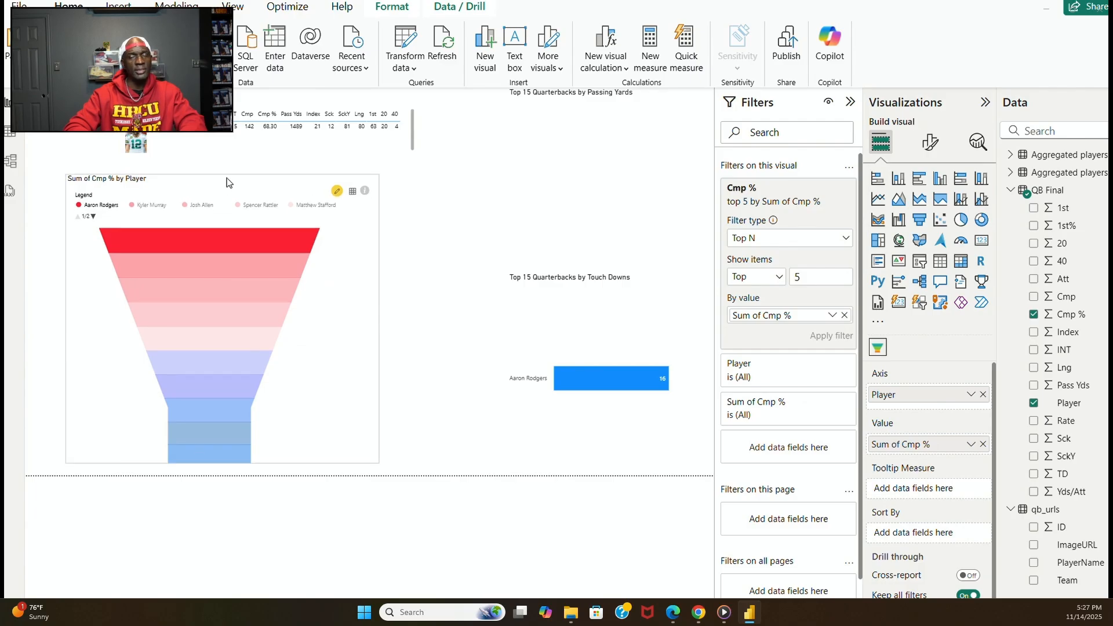
left_click_drag(227, 183, 228, 228)
left_click(249, 156)
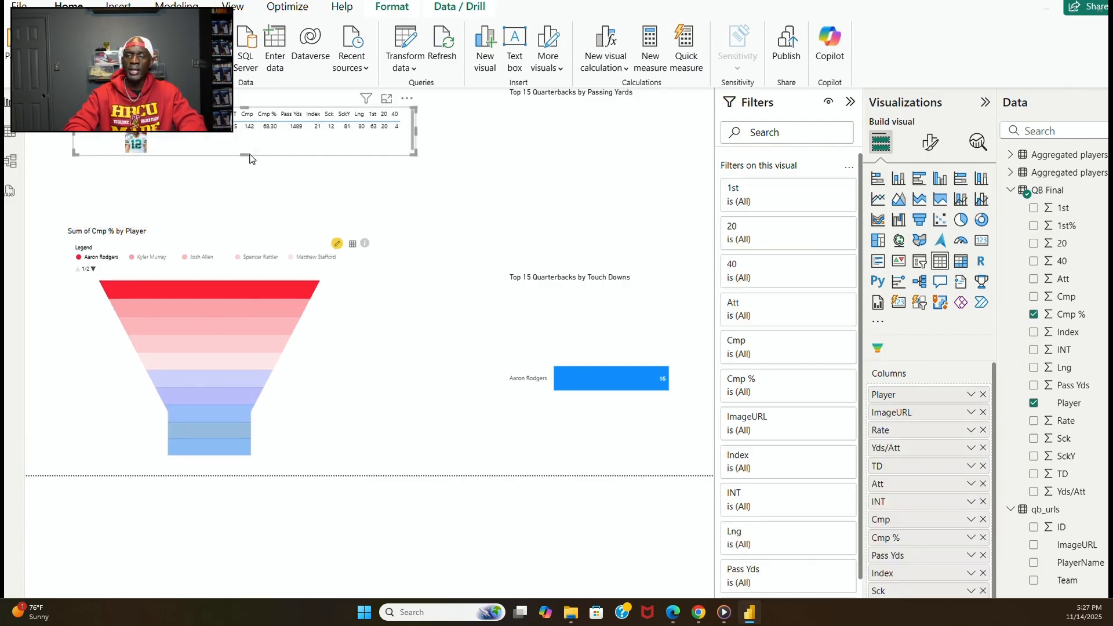
left_click_drag(245, 155, 246, 192)
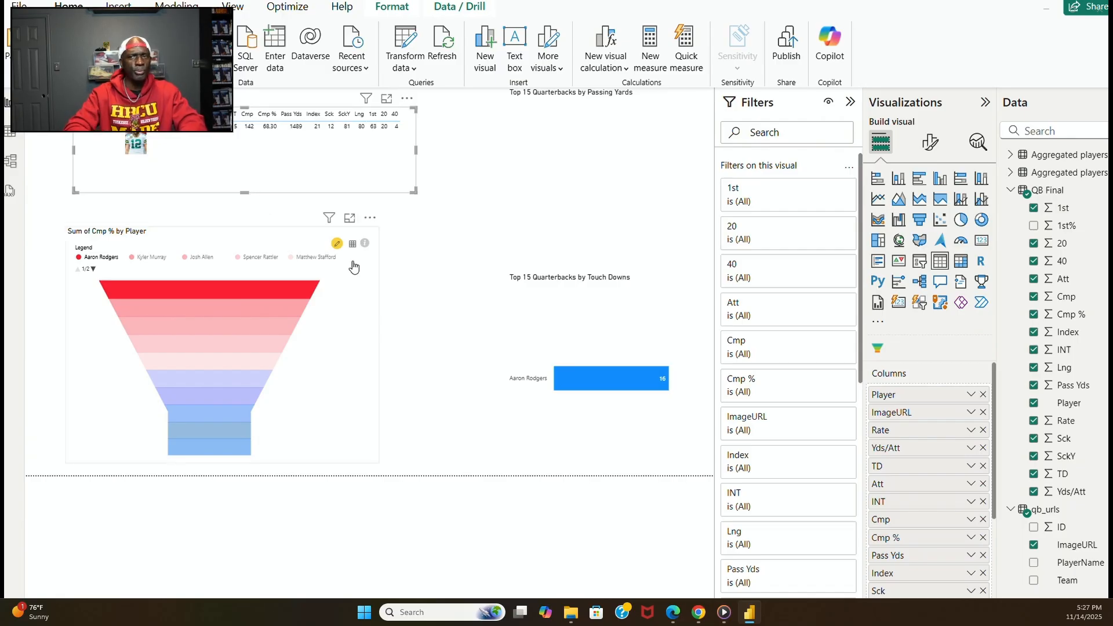
Clear the Aaron Rodgers cross-filter, shrink the statistics table's height back to a single player row, and deselect it.
left_click(601, 374)
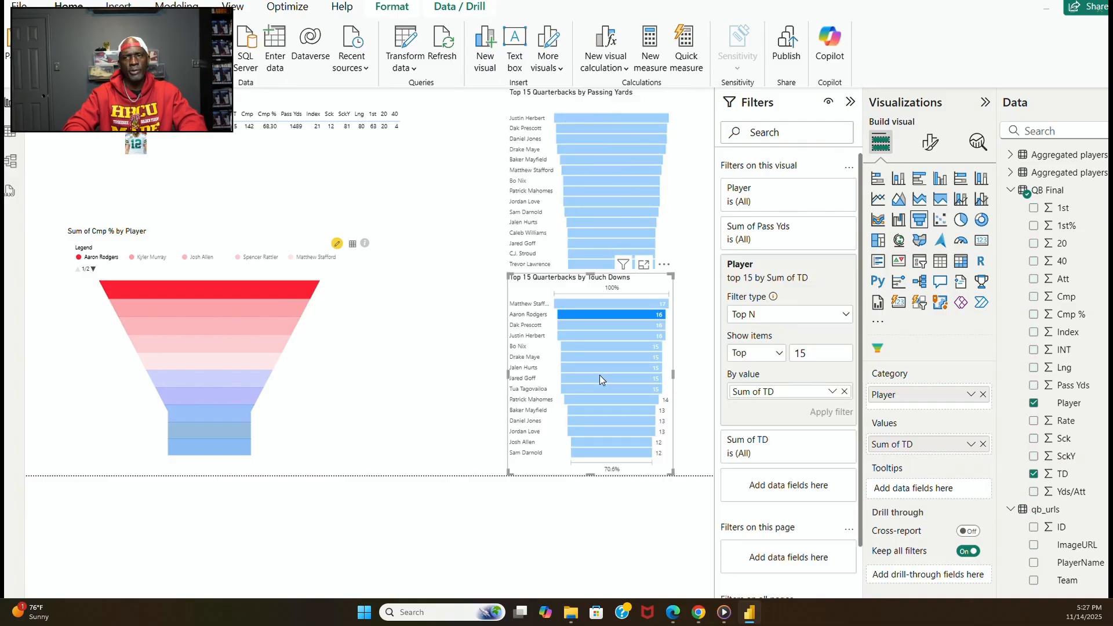
left_click(589, 315)
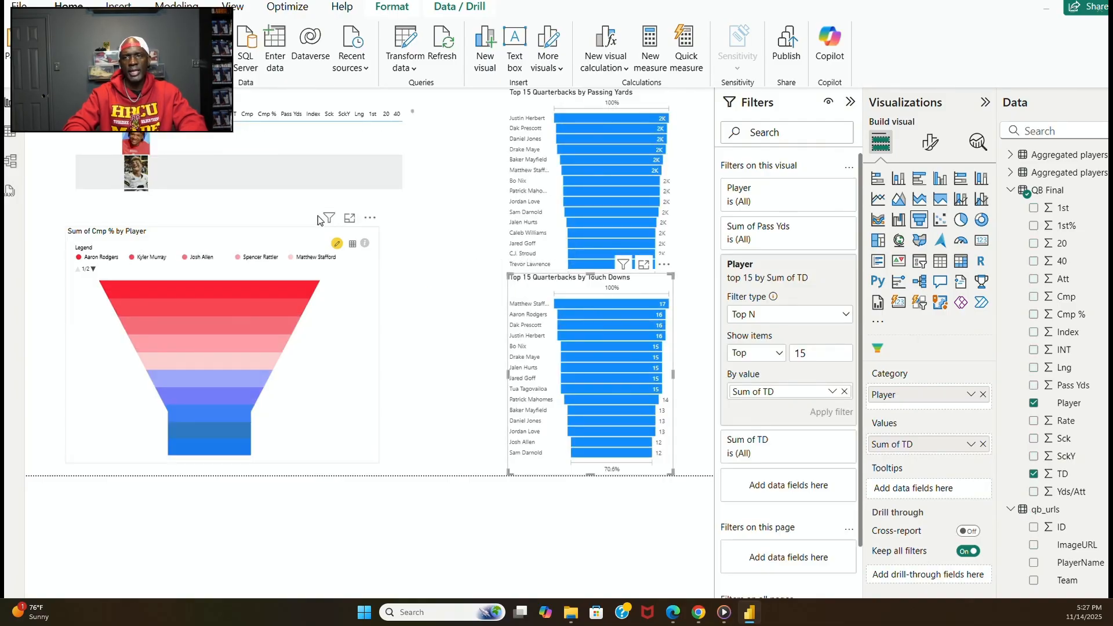
left_click(374, 195)
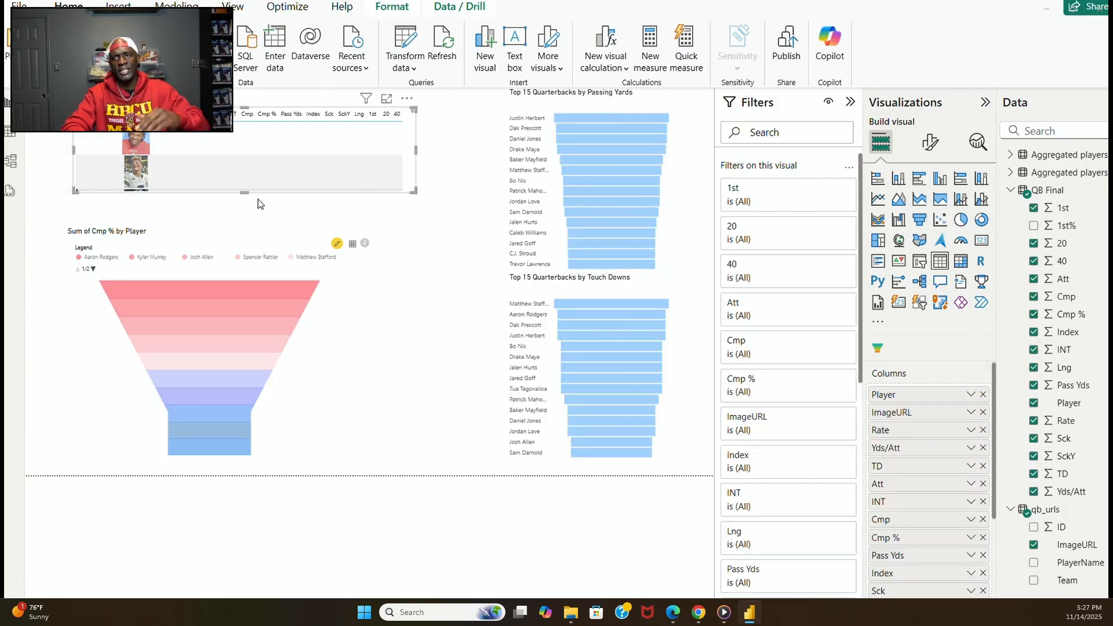
left_click_drag(246, 192, 245, 155)
left_click(425, 199)
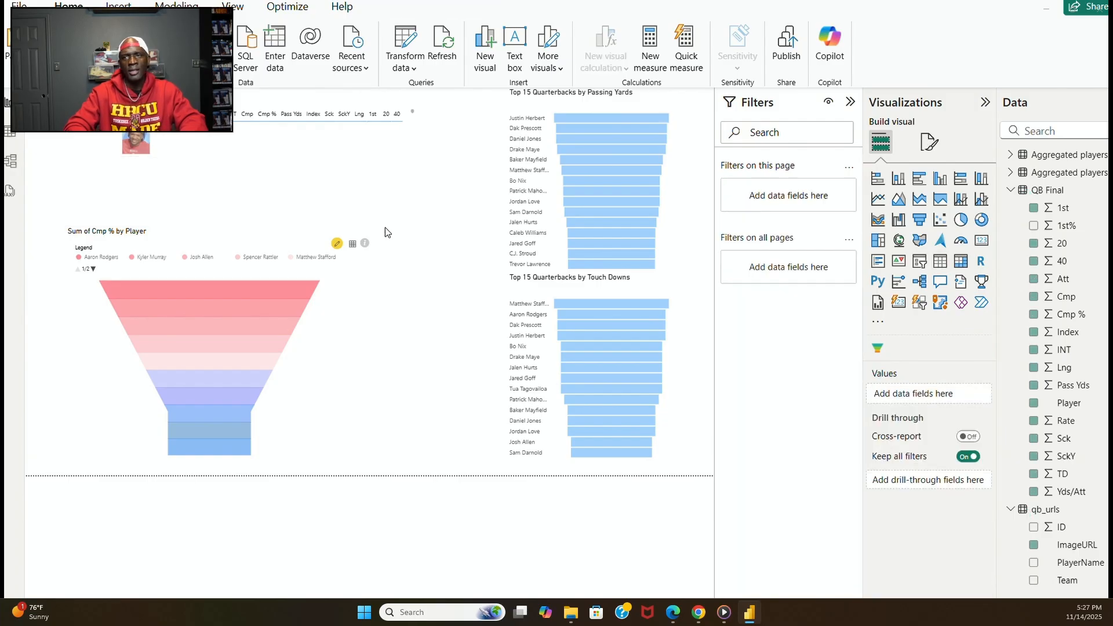
Check the funnel's cross-filtering with the Aaron Rodgers segment and clear the selection.
left_click(200, 291)
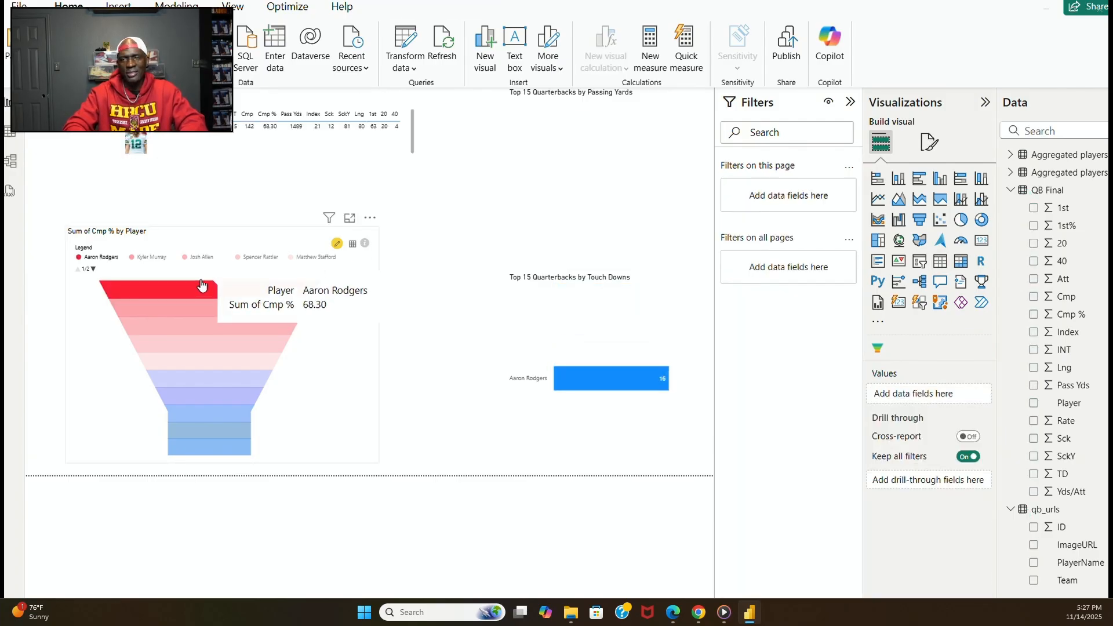
left_click(226, 289)
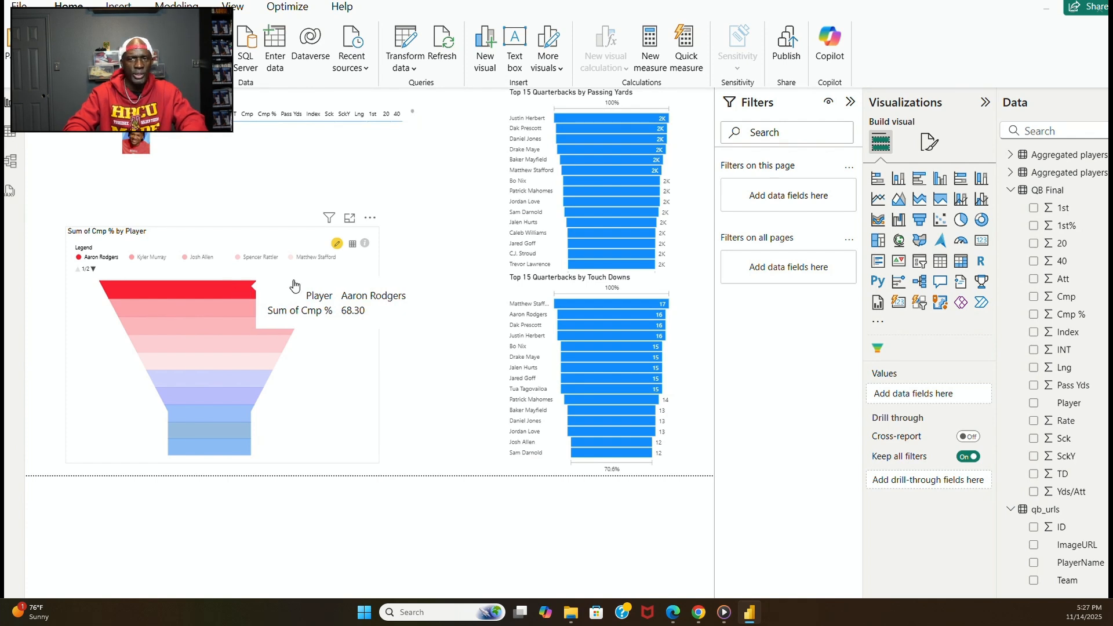
Shift the completion percentage funnel slightly left toward the page edge and collapse the Filters pane to enlarge the canvas.
left_click(374, 366)
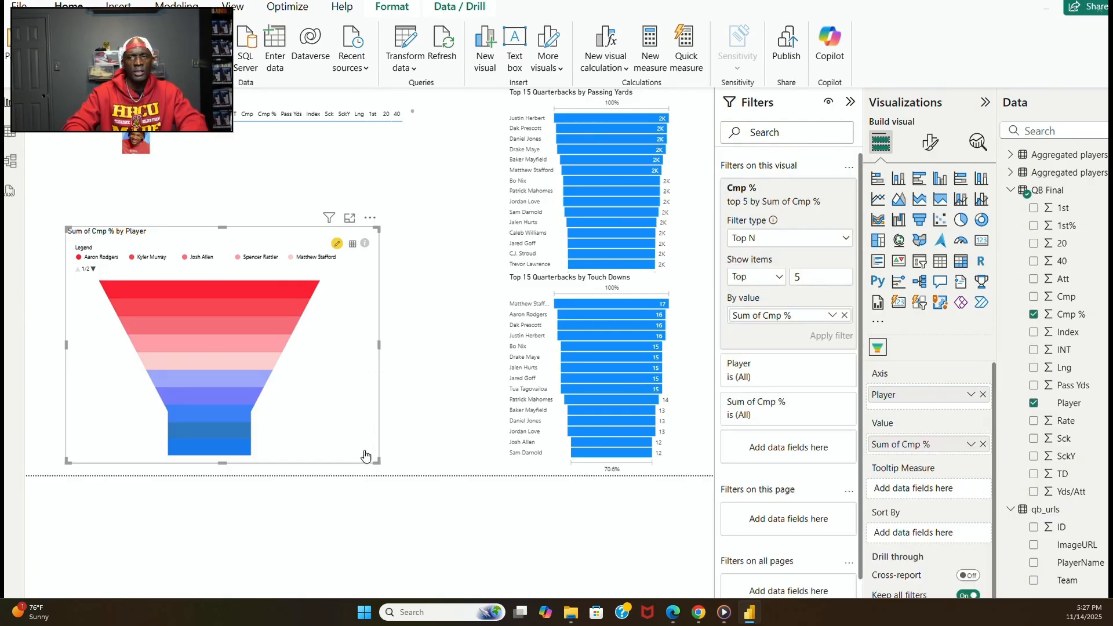
mouse_move(362, 468)
left_mouse_down()
mouse_move(325, 464)
mouse_move(355, 464)
left_mouse_up()
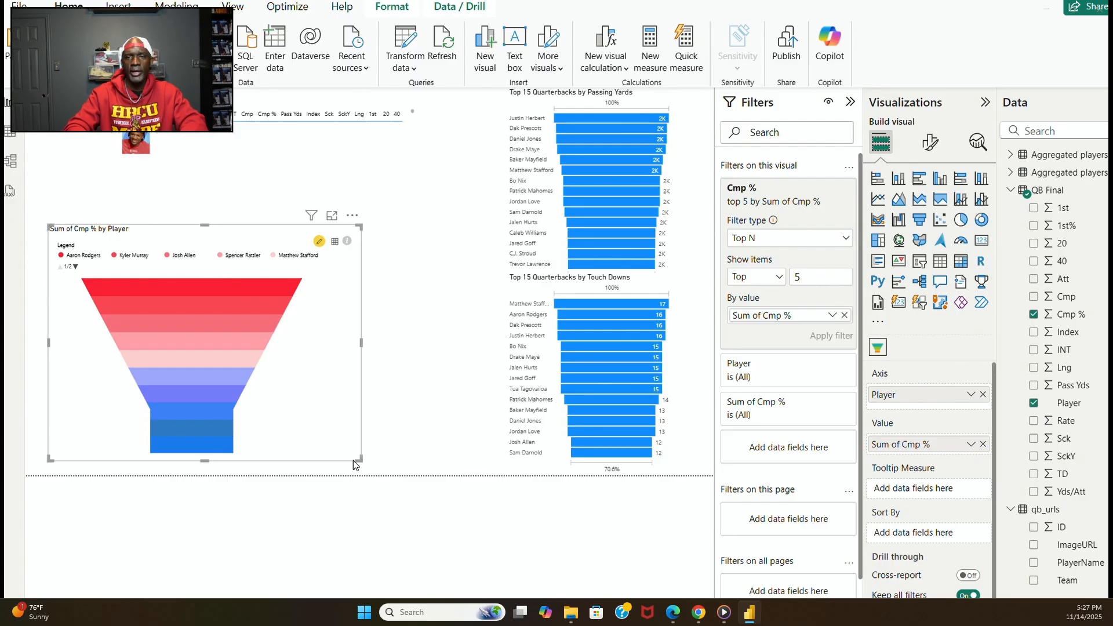
left_click(850, 105)
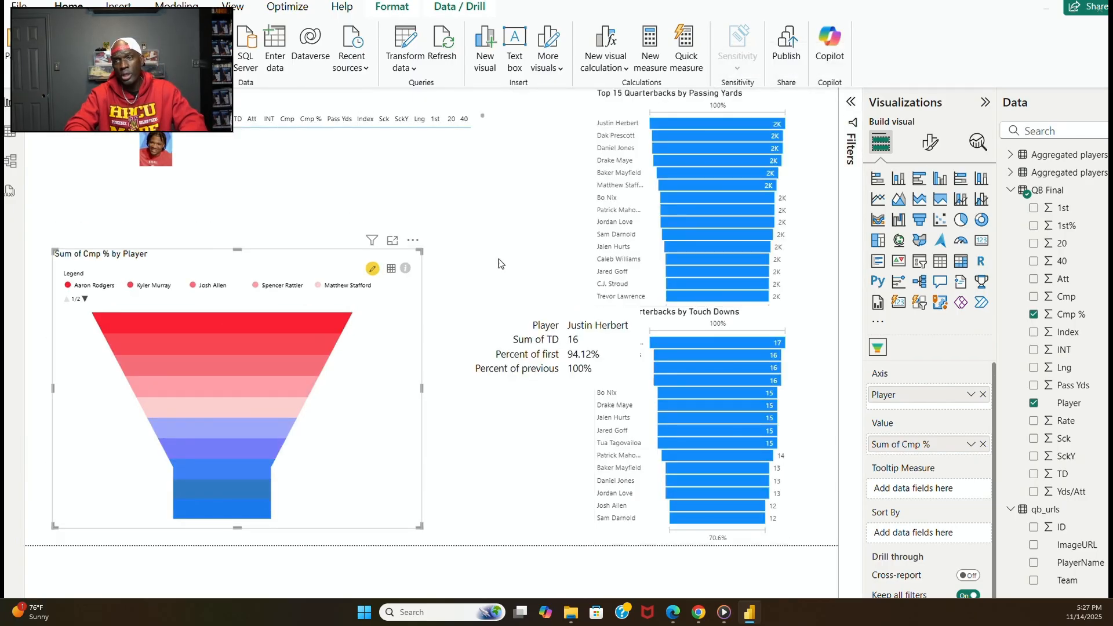
Cross-filter the report by Aaron Rodgers again, clear the selection, and move the funnel up closer to the statistics table.
left_click(241, 323)
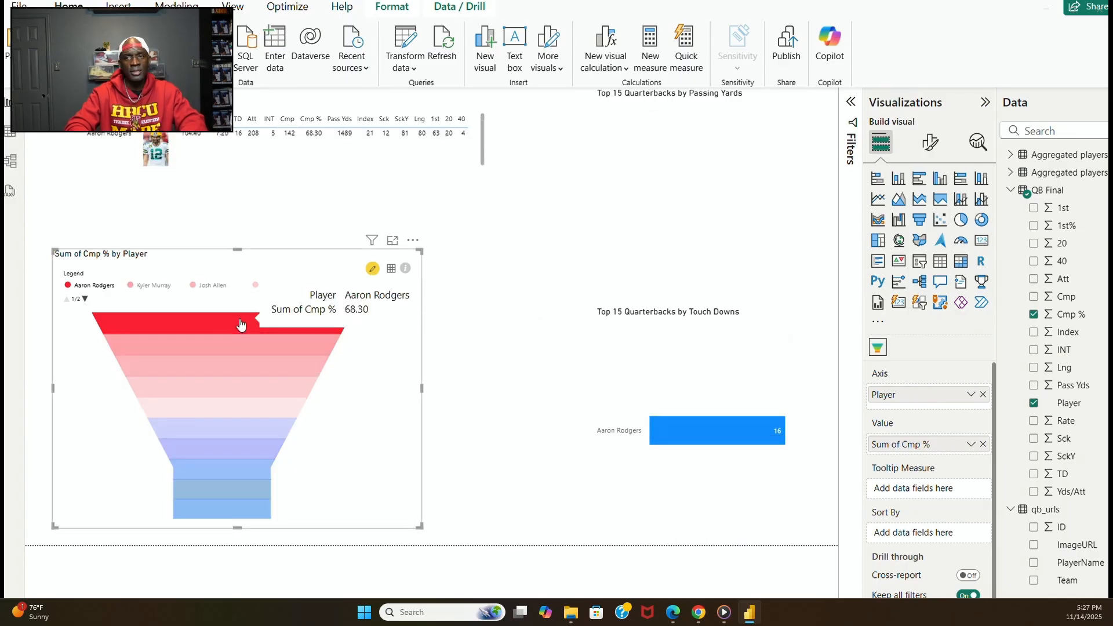
key("ctrl+z")
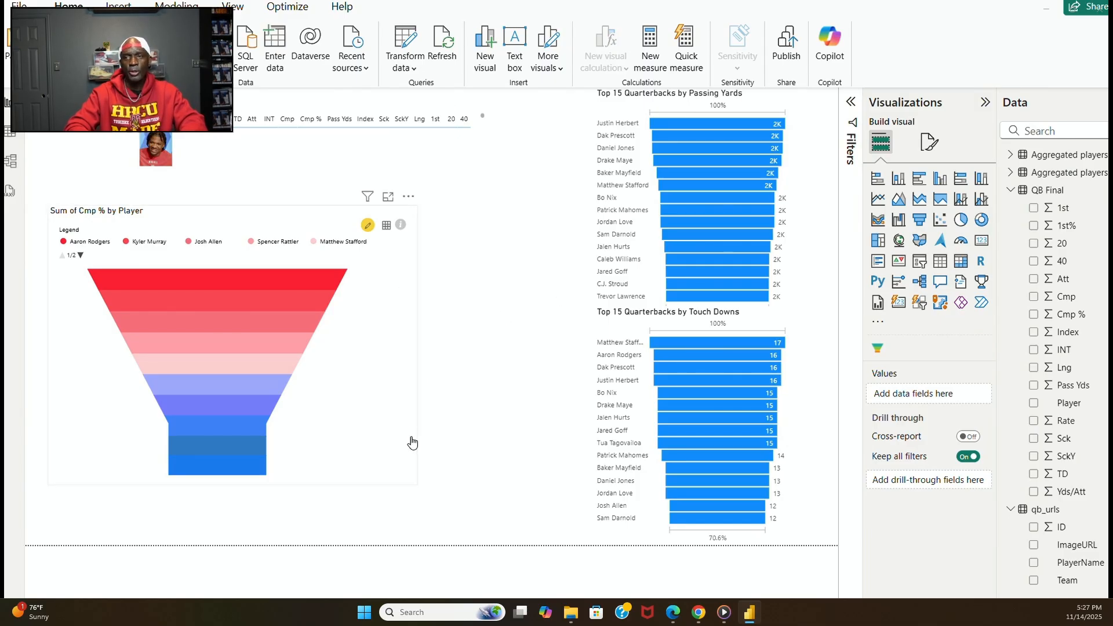
Try the completion percentage funnel at nearly full page width, settle on a slightly wider size, and move it down near the page's lower edge.
left_click(409, 486)
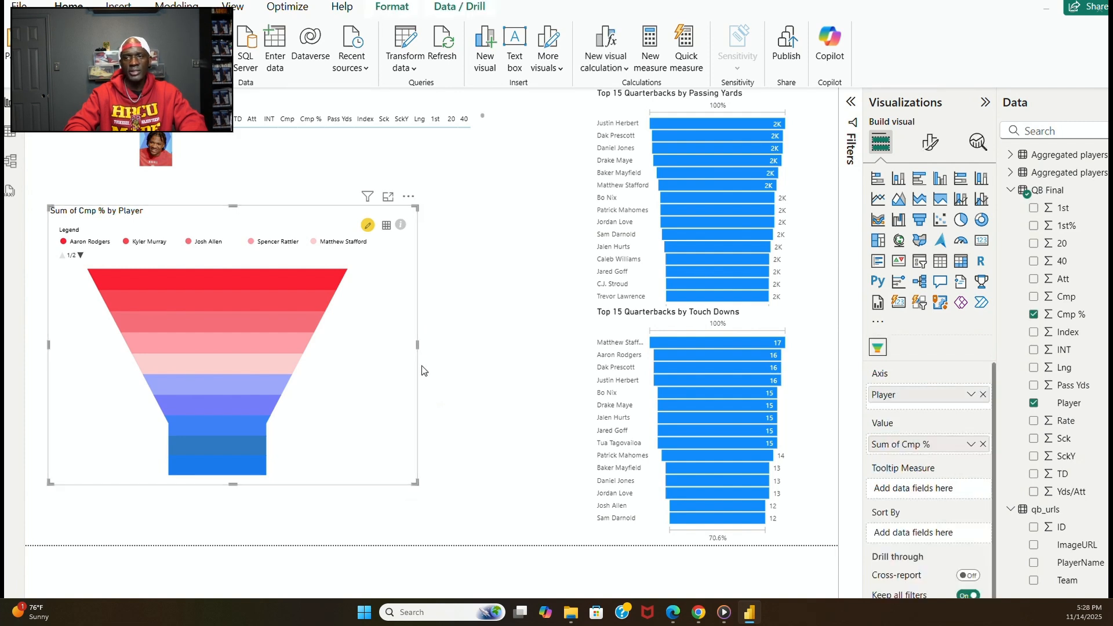
left_click_drag(417, 346, 379, 331)
left_click_drag(384, 332, 765, 348)
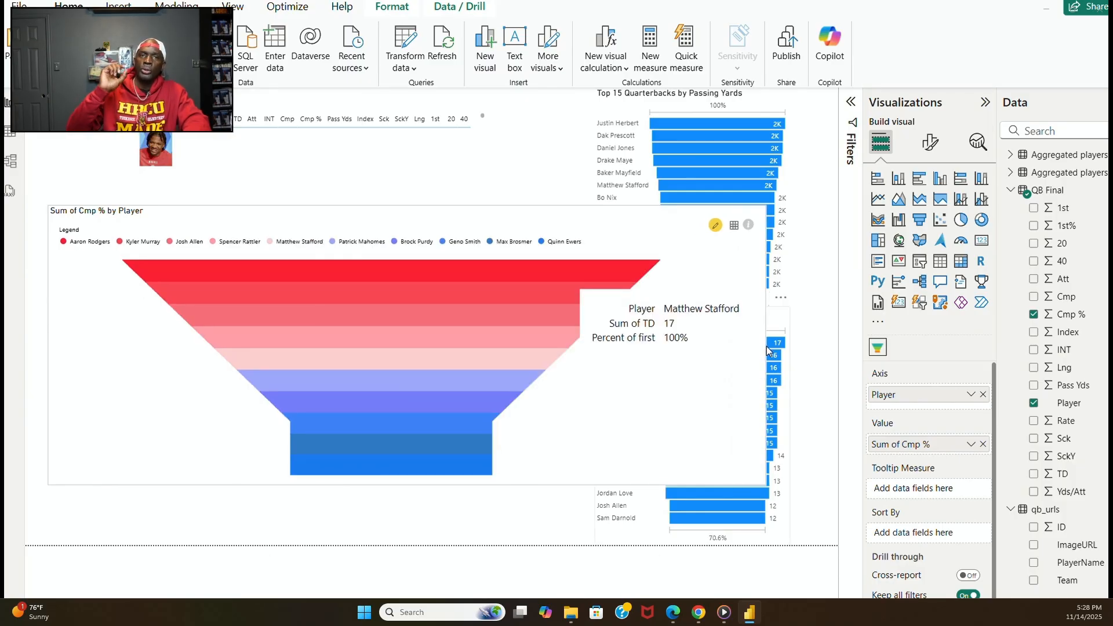
left_click_drag(767, 351, 431, 338)
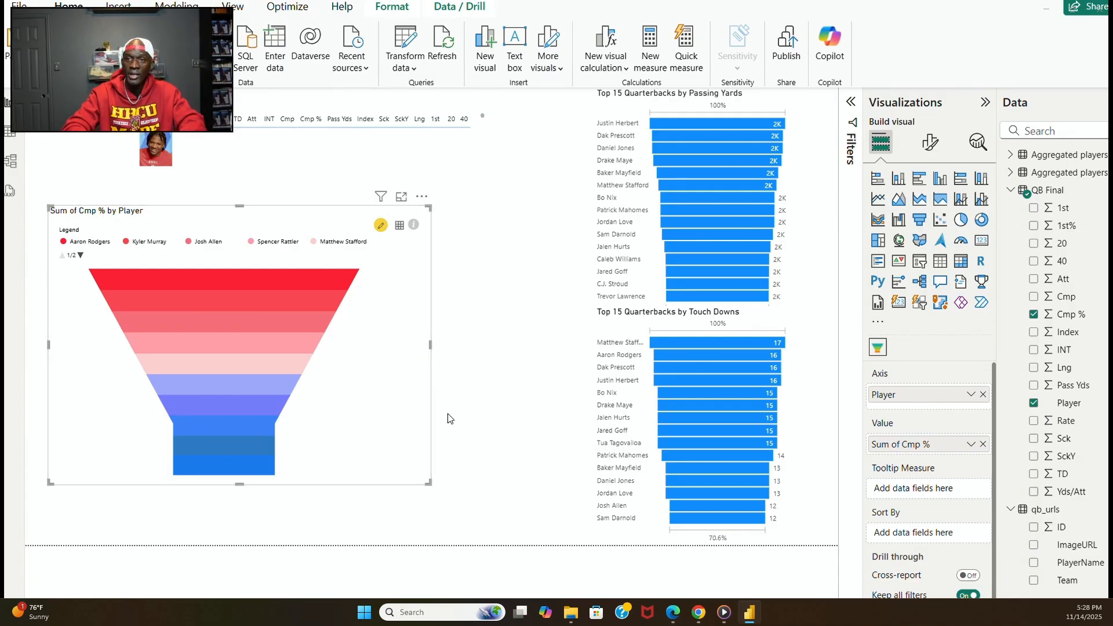
left_click(590, 409)
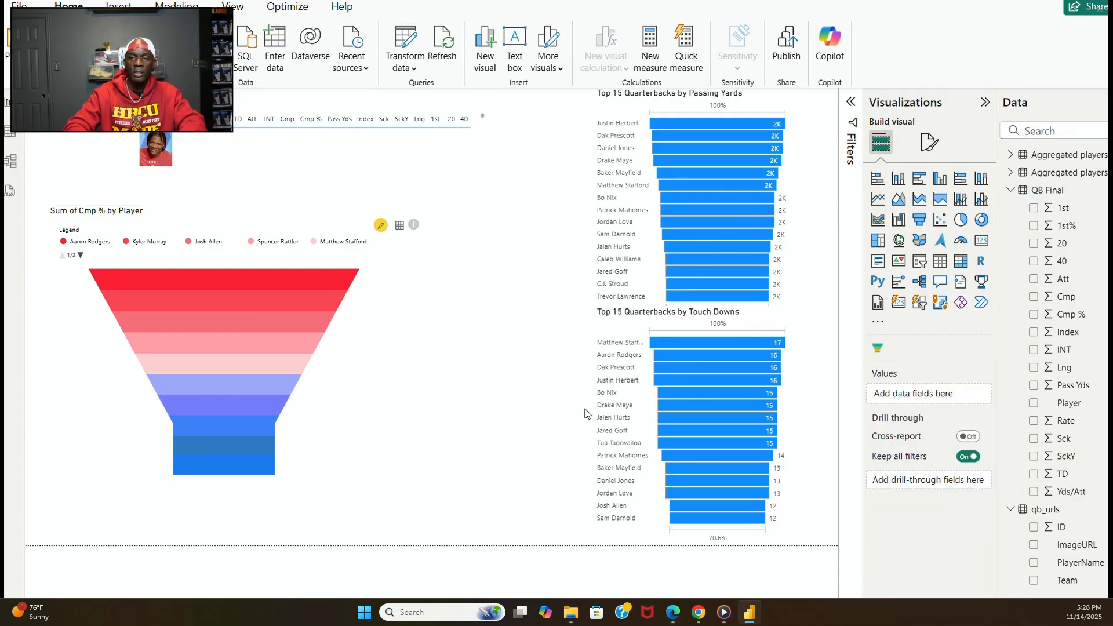
left_click(403, 438)
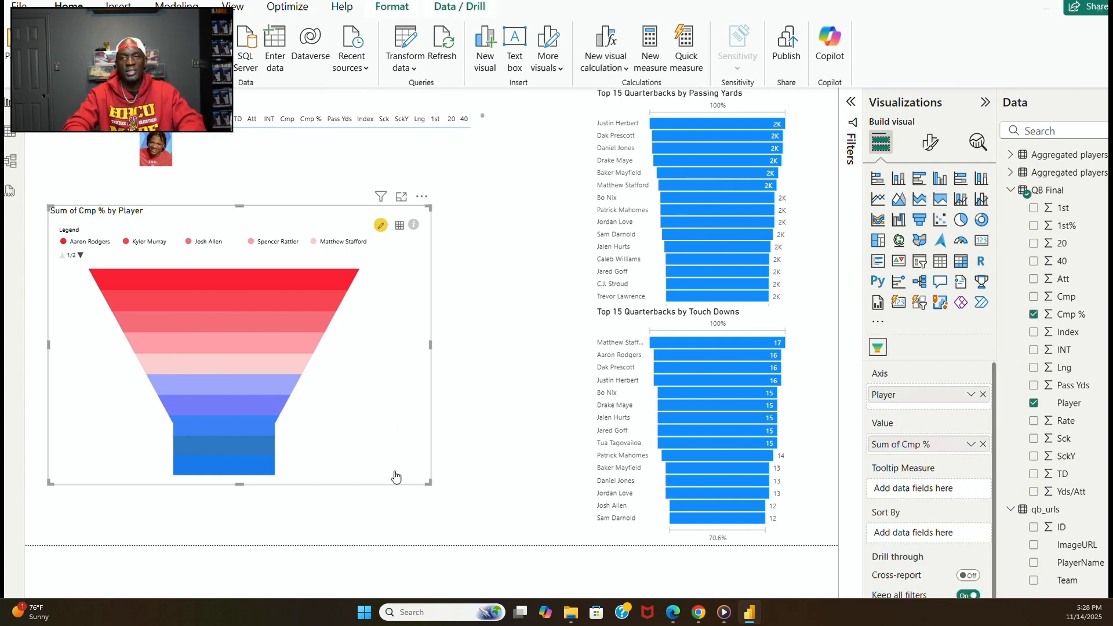
left_click_drag(394, 490, 383, 528)
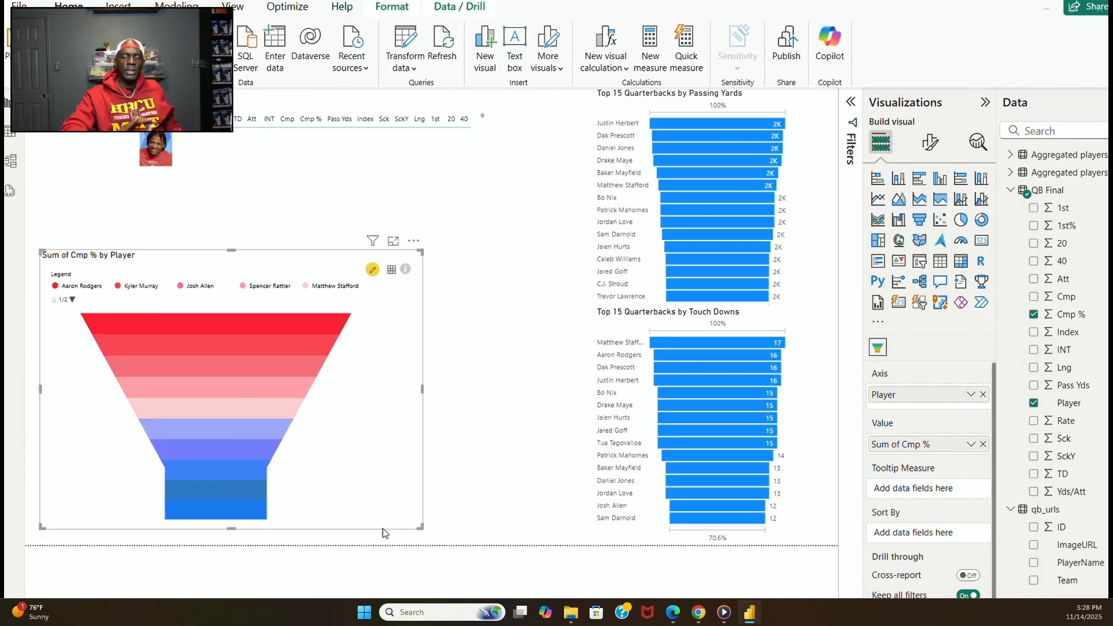
Move the Touch Downs and Passing Yards charts left, aligned with each other and closer to the completion percentage funnel.
left_click(777, 534)
left_click_drag(777, 535, 682, 535)
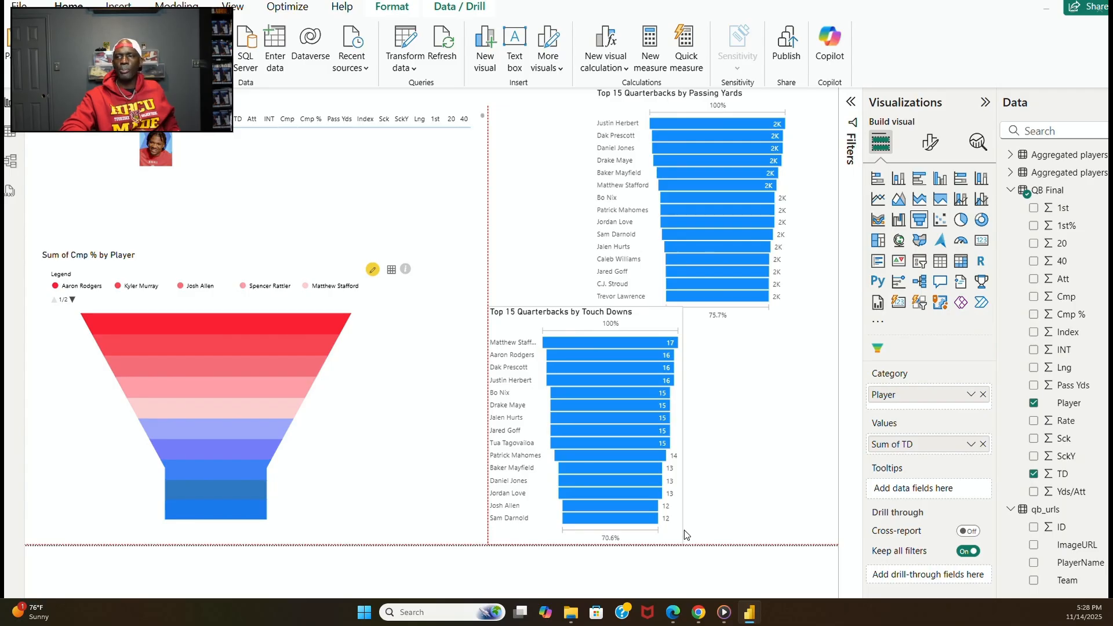
mouse_move(688, 530)
left_mouse_down()
mouse_move(786, 549)
mouse_move(690, 543)
left_mouse_up()
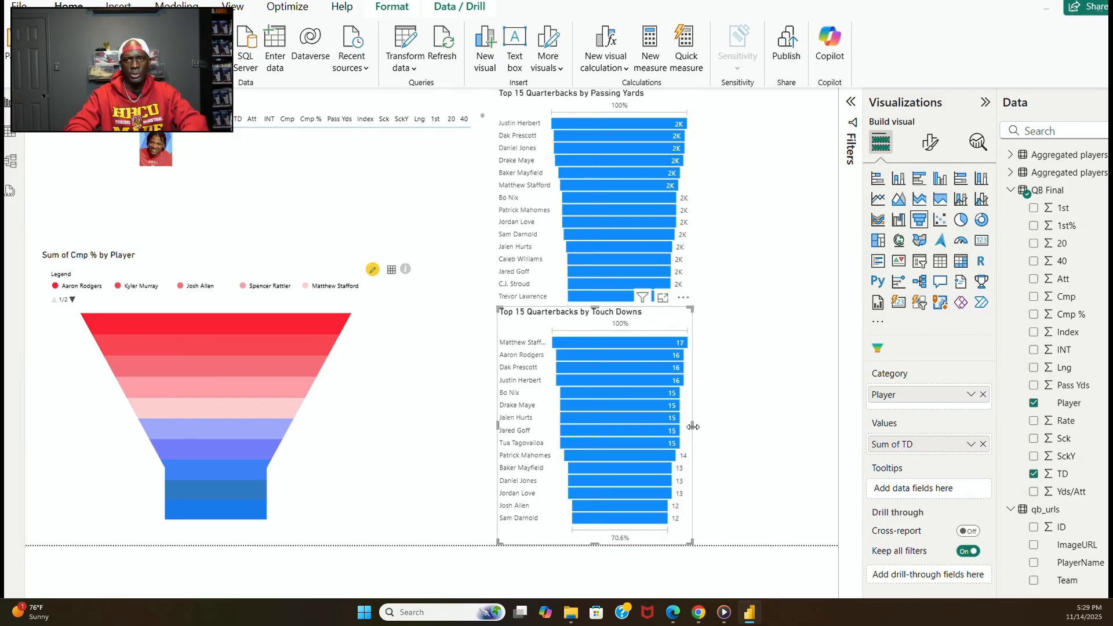
Widen the Touch Downs chart slightly and extend the Passing Yards chart to the same width.
left_click_drag(693, 429, 709, 433)
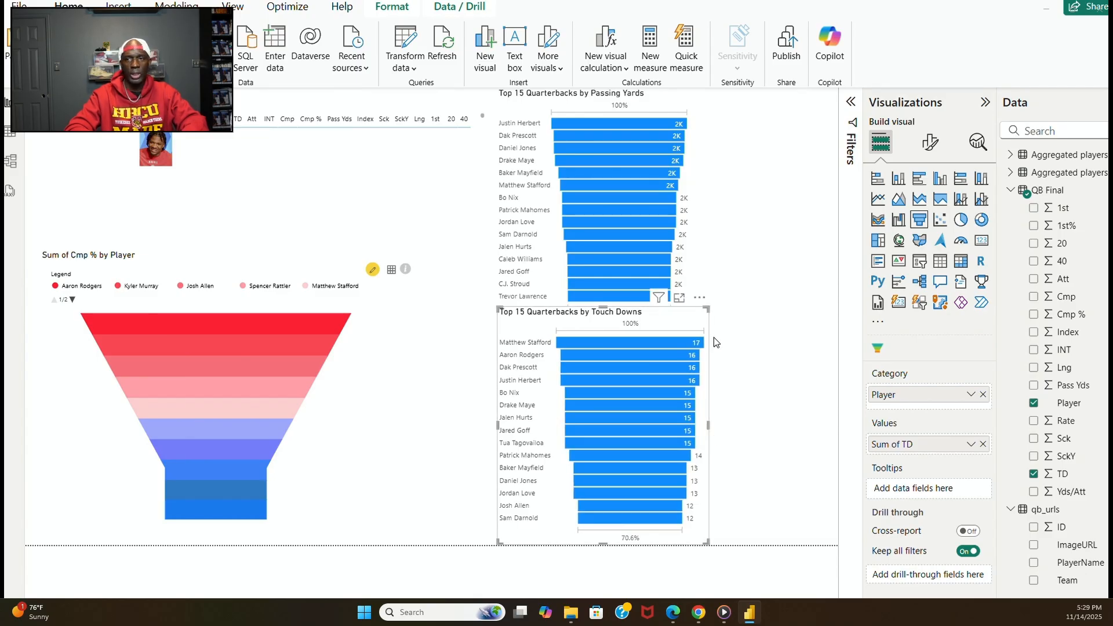
left_click(700, 282)
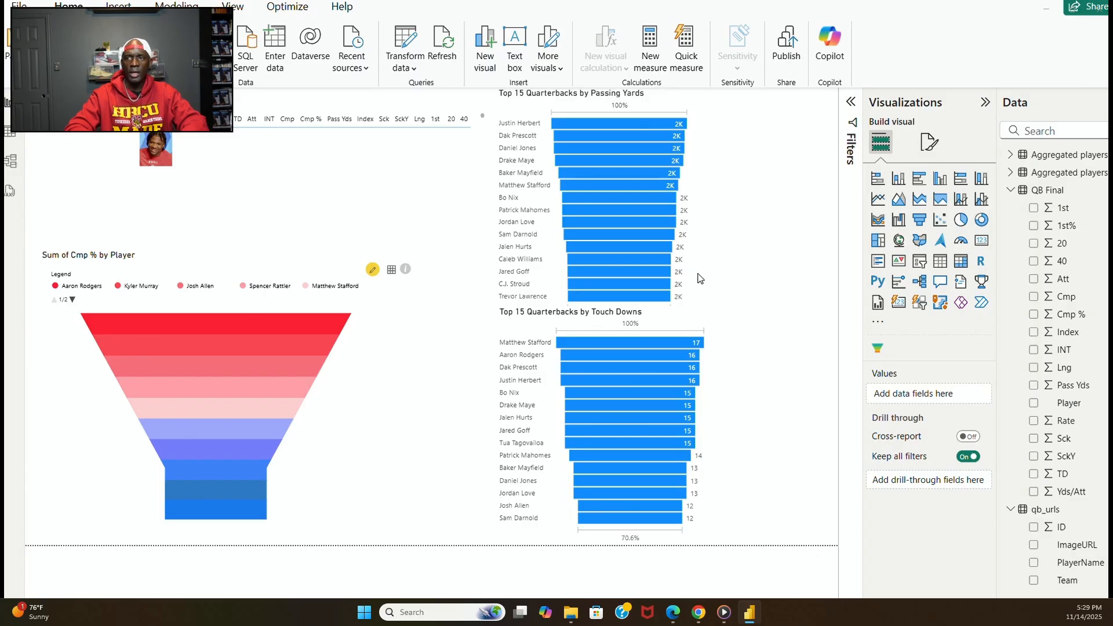
left_click(690, 269)
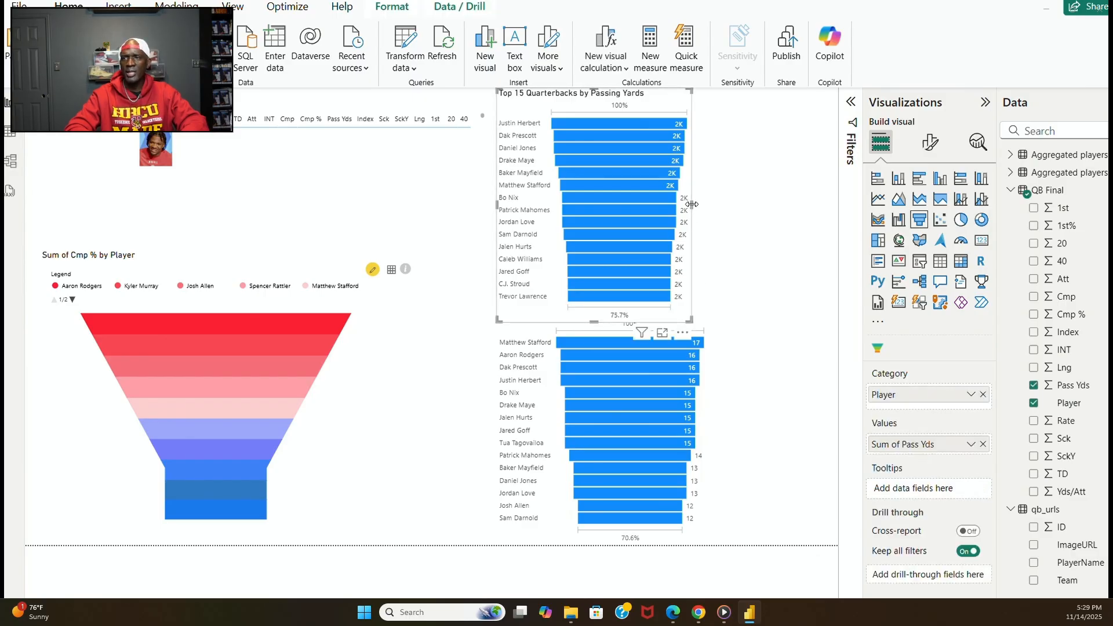
left_click_drag(691, 204, 708, 210)
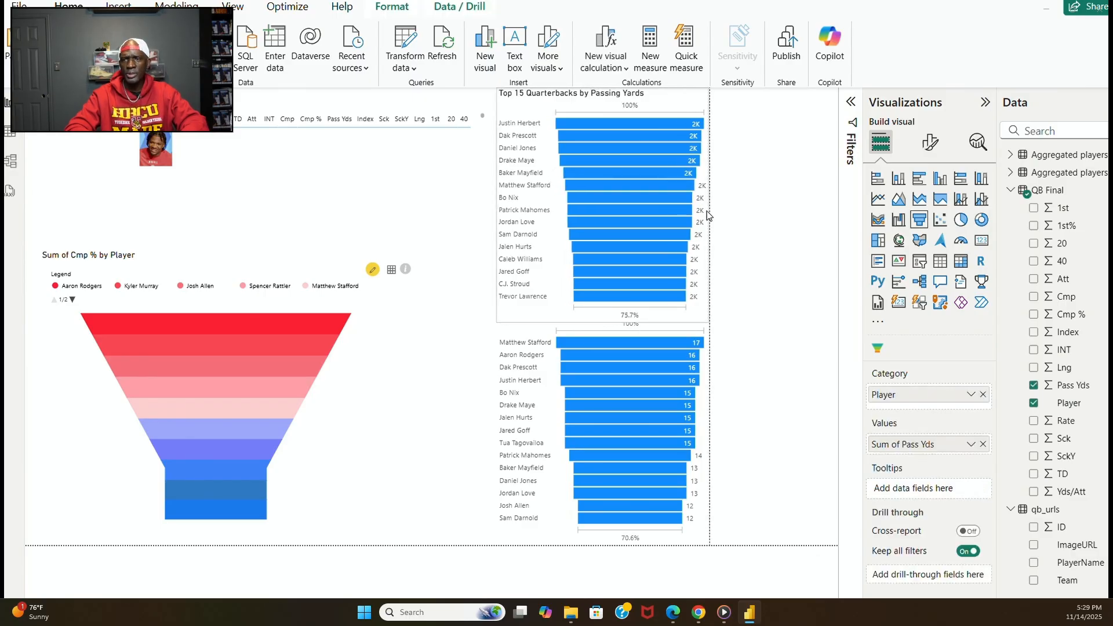
left_click(756, 305)
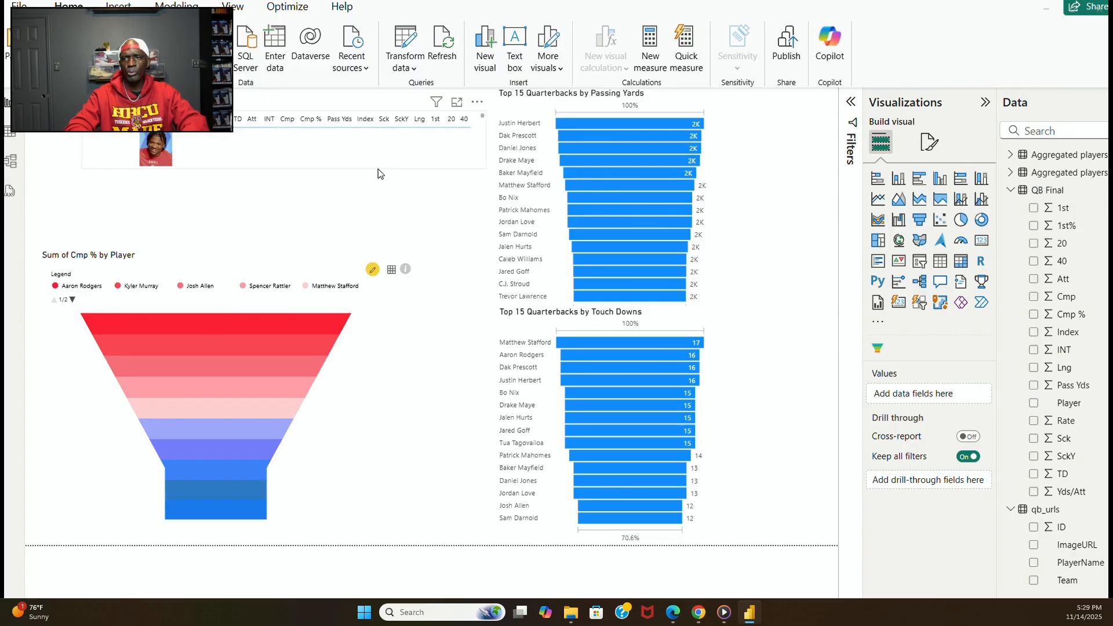
Move the statistics table down and left so it sits above the funnel, aligned with its left edge.
left_click(378, 169)
left_click_drag(375, 188, 335, 204)
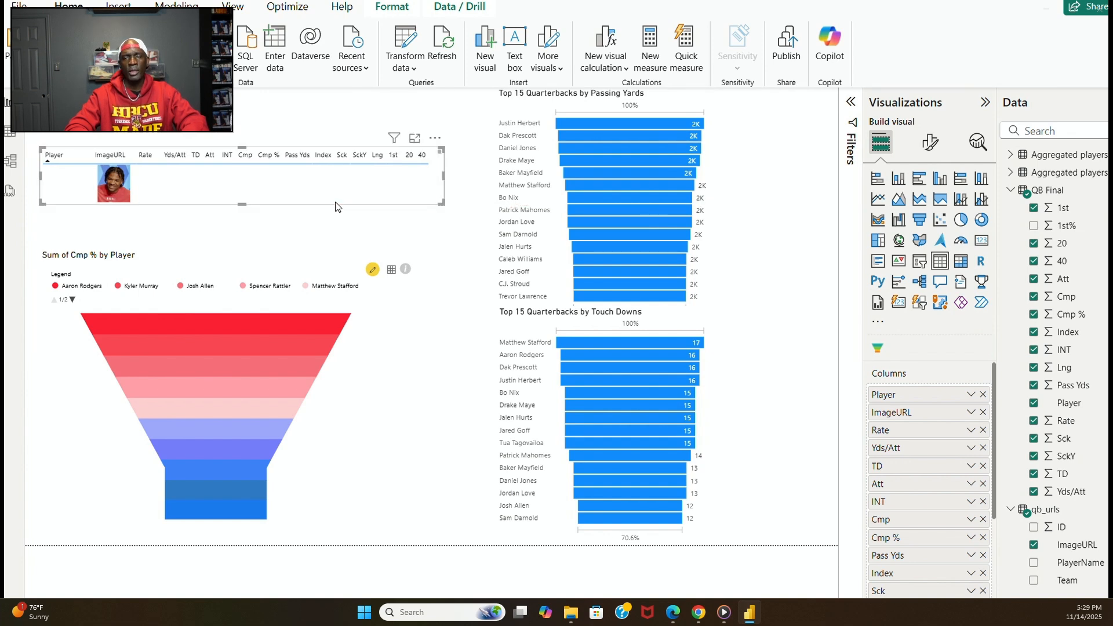
left_click(344, 121)
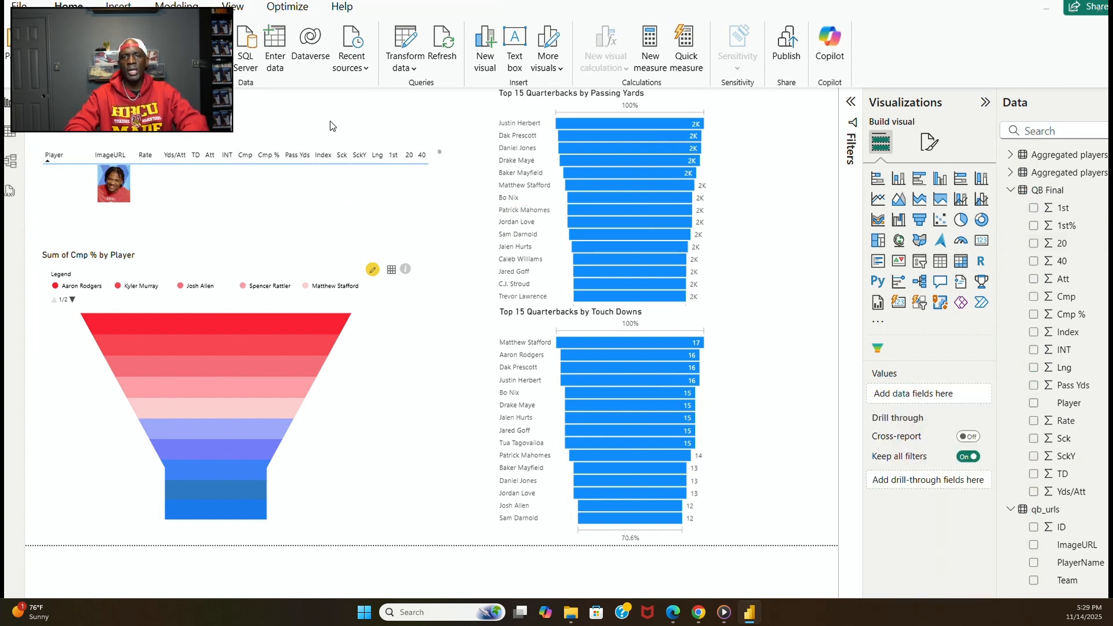
Add a card showing PlayerName from qb_urls and resize it to a strip above the statistics table, matching the table's width.
left_click(986, 246)
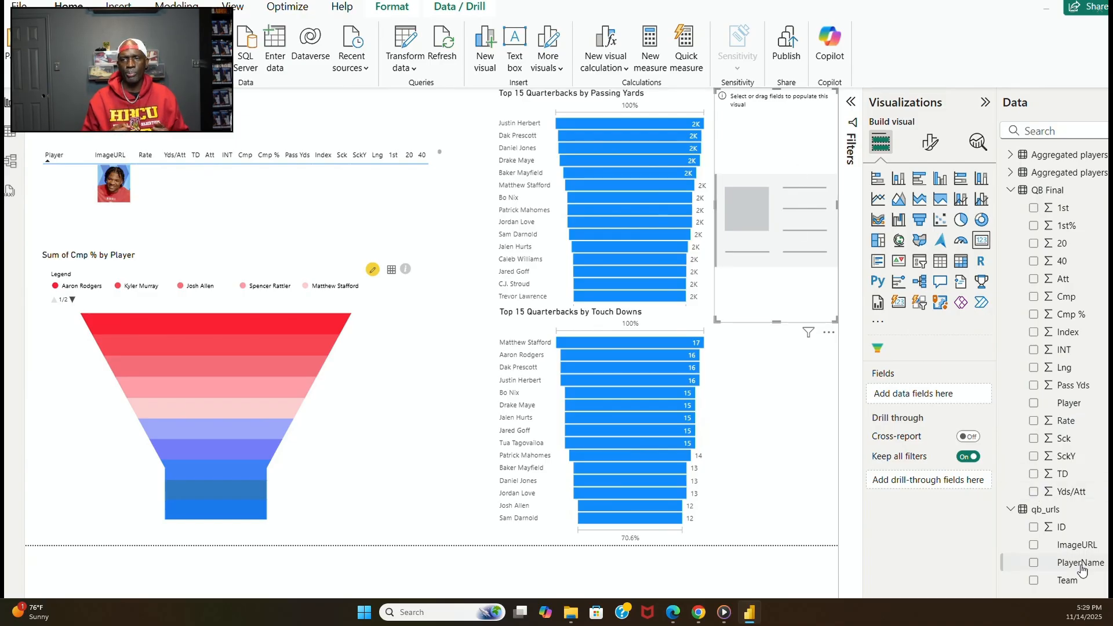
left_click_drag(1082, 570, 812, 264)
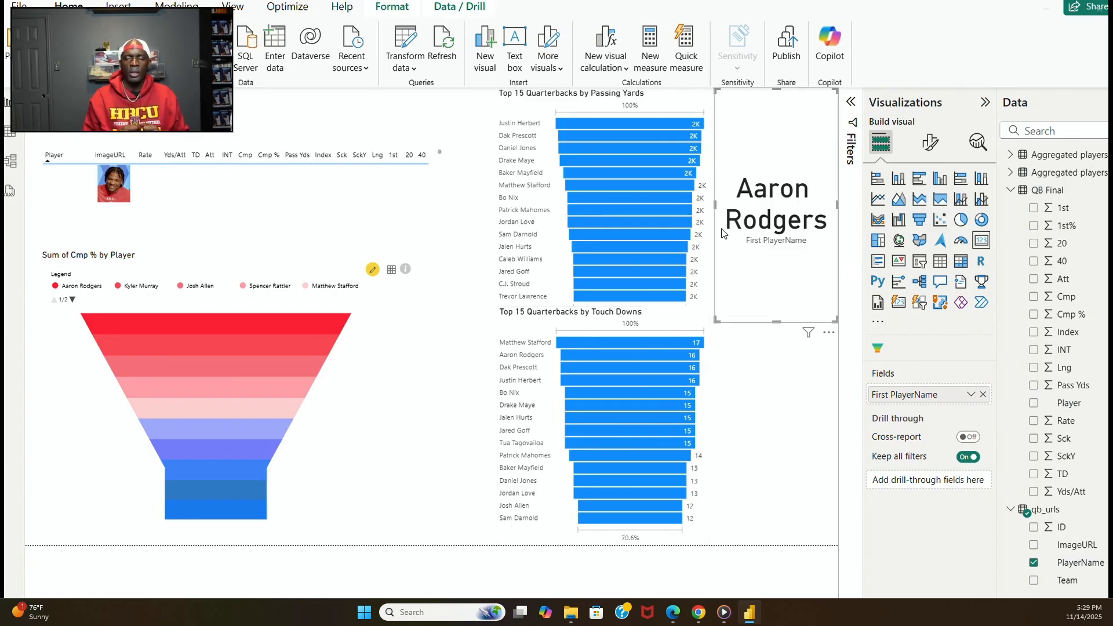
left_click_drag(714, 202, 40, 210)
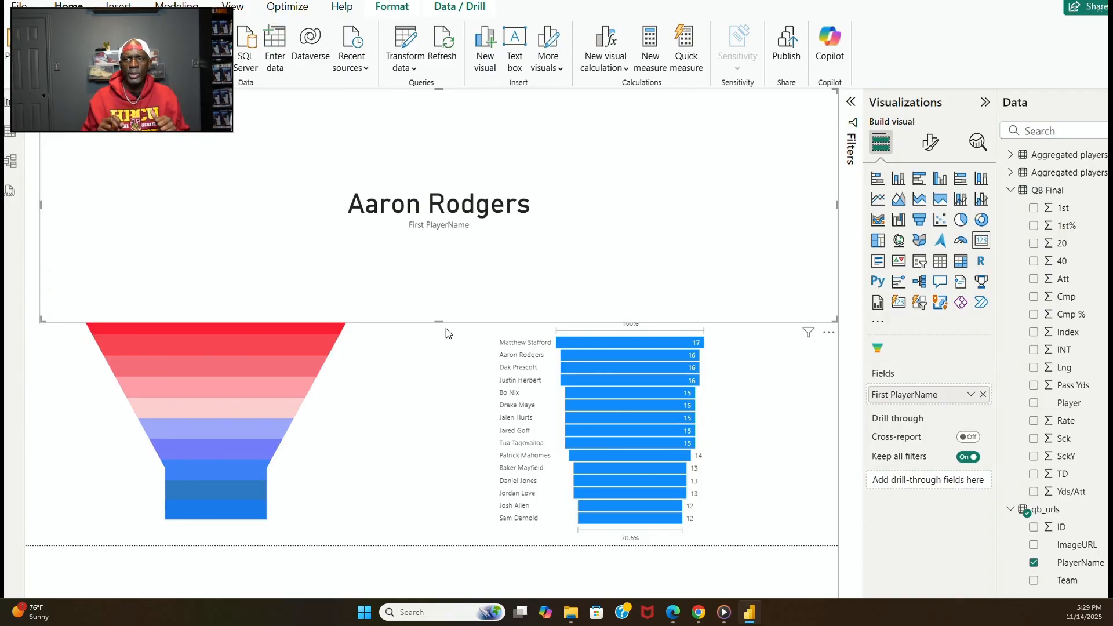
left_click_drag(441, 321, 415, 143)
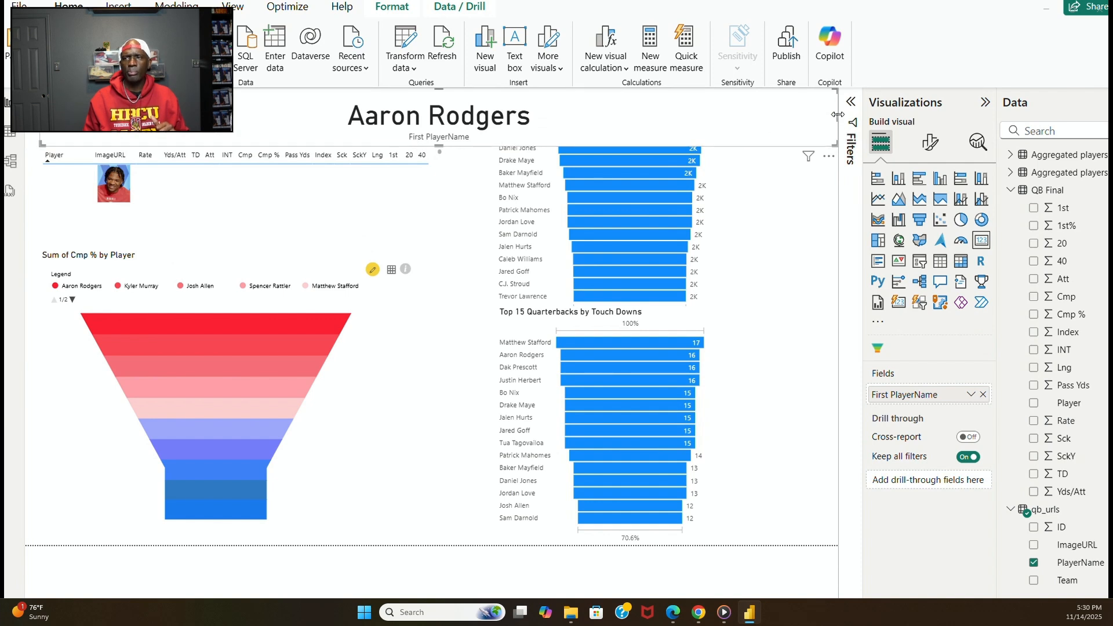
left_click_drag(838, 113, 447, 146)
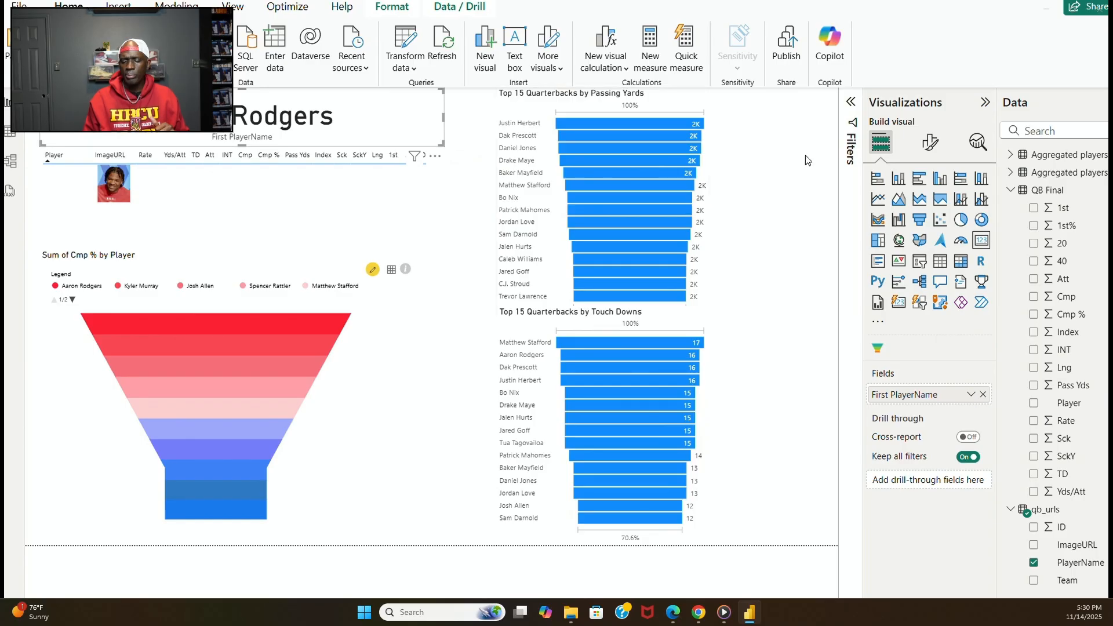
Hide the player name card's category label and test the card by selecting Sam Darnold in Passing Yards and Jalen Hurts in Touch Downs.
left_click(930, 145)
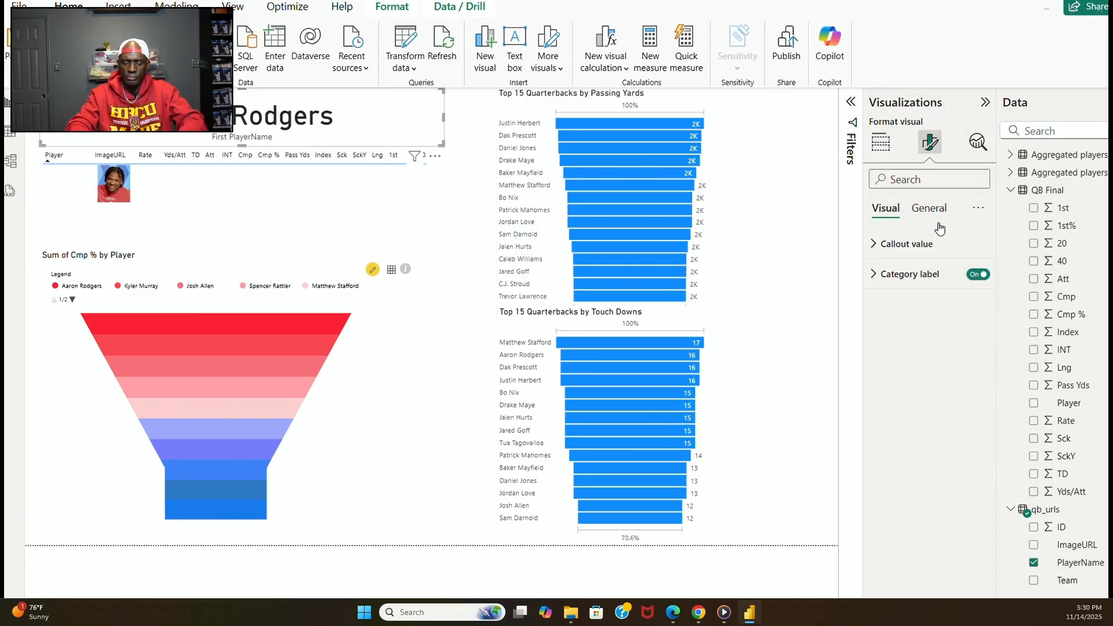
left_click(978, 274)
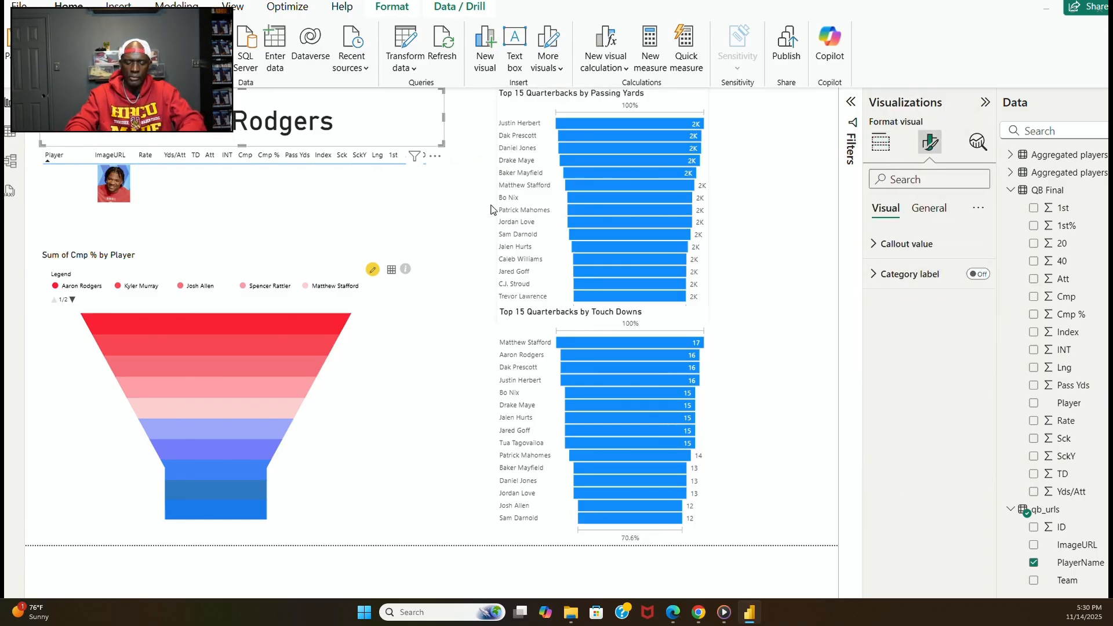
left_click(617, 233)
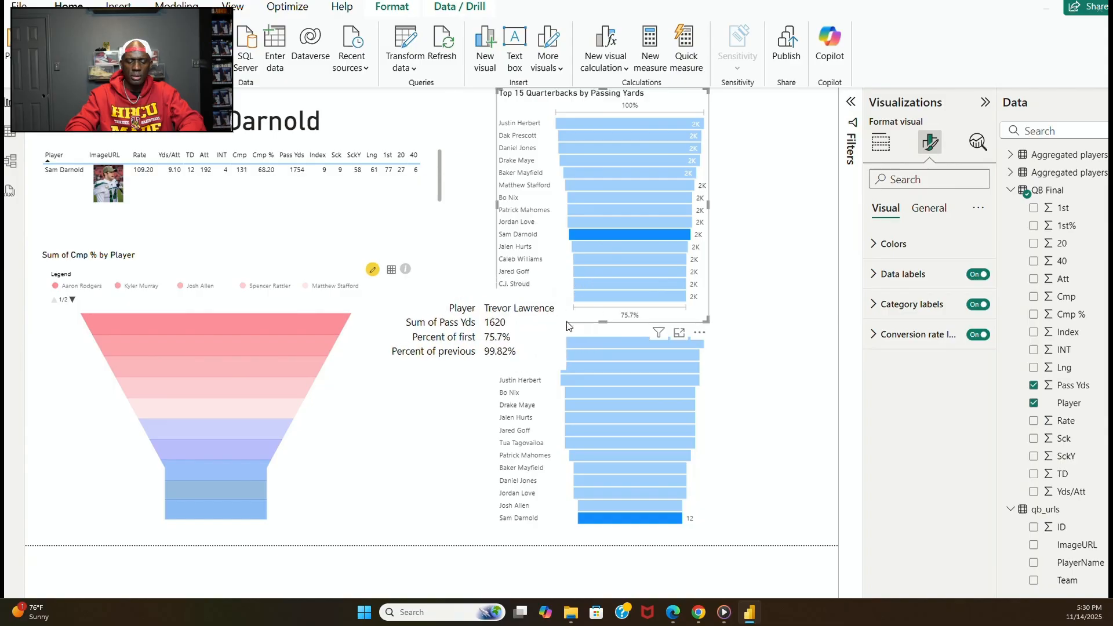
left_click(655, 416)
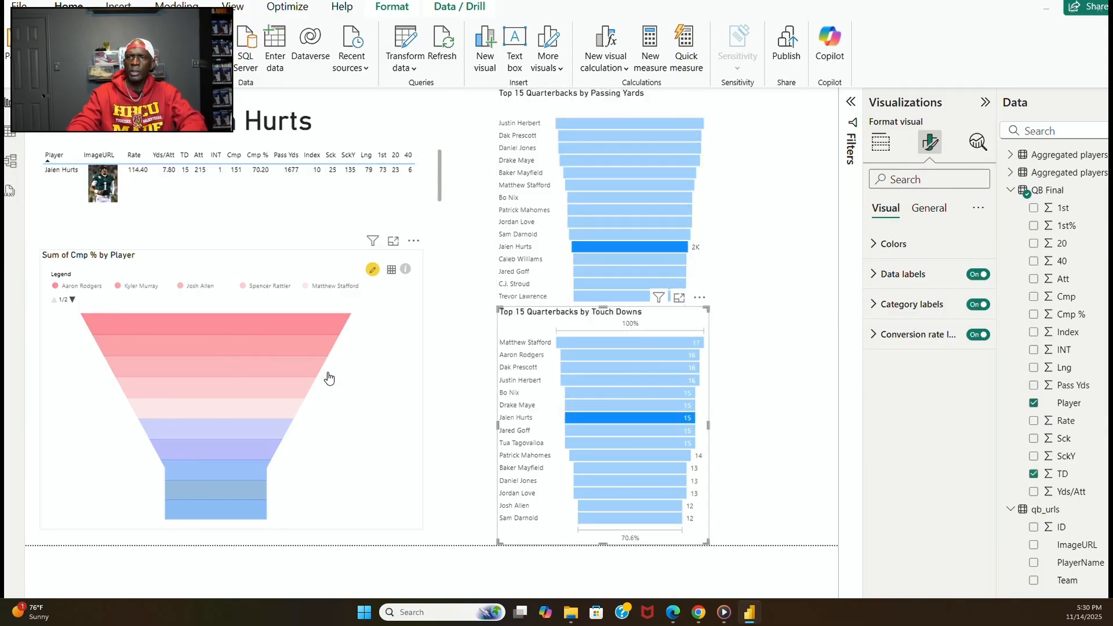
Move the completion percentage funnel to the upper right of the report page, flush with the page's right edge.
left_click(364, 403)
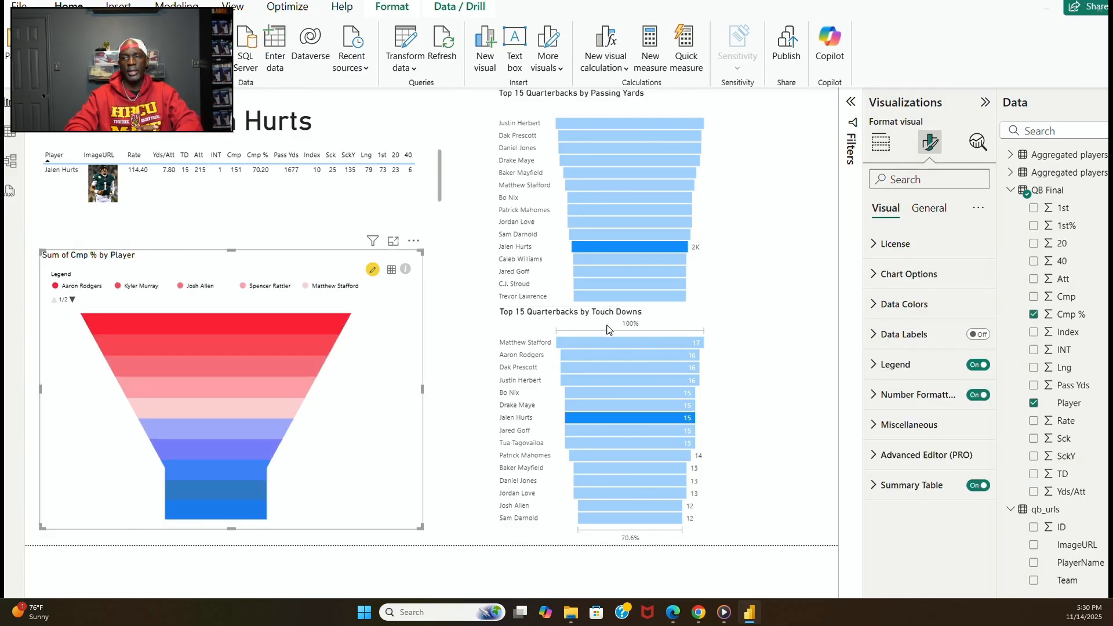
left_click(417, 532)
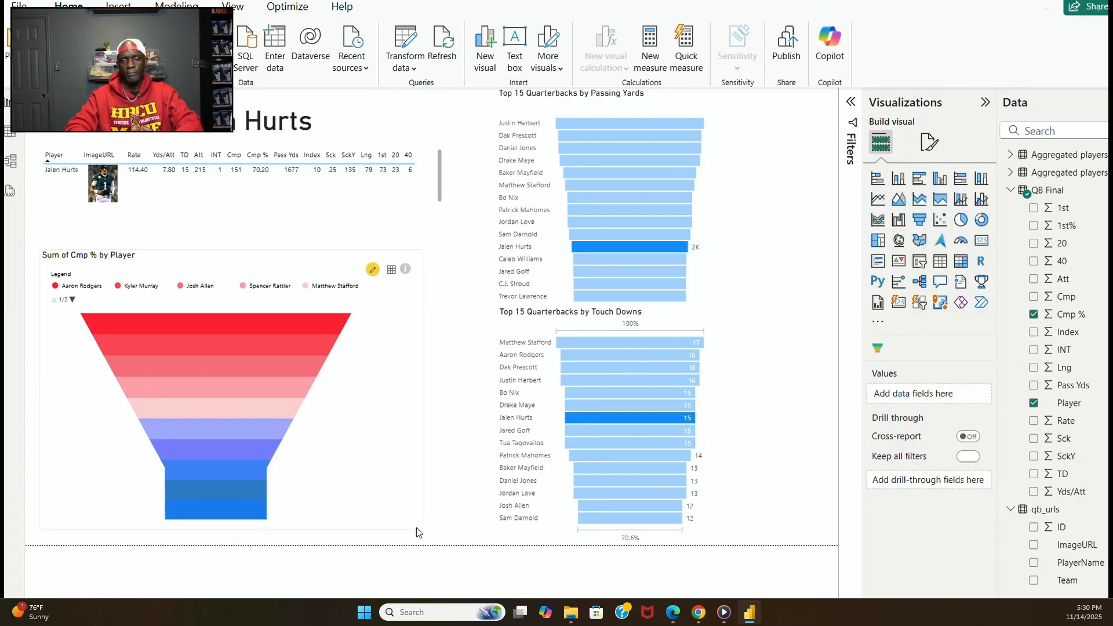
left_click(390, 522)
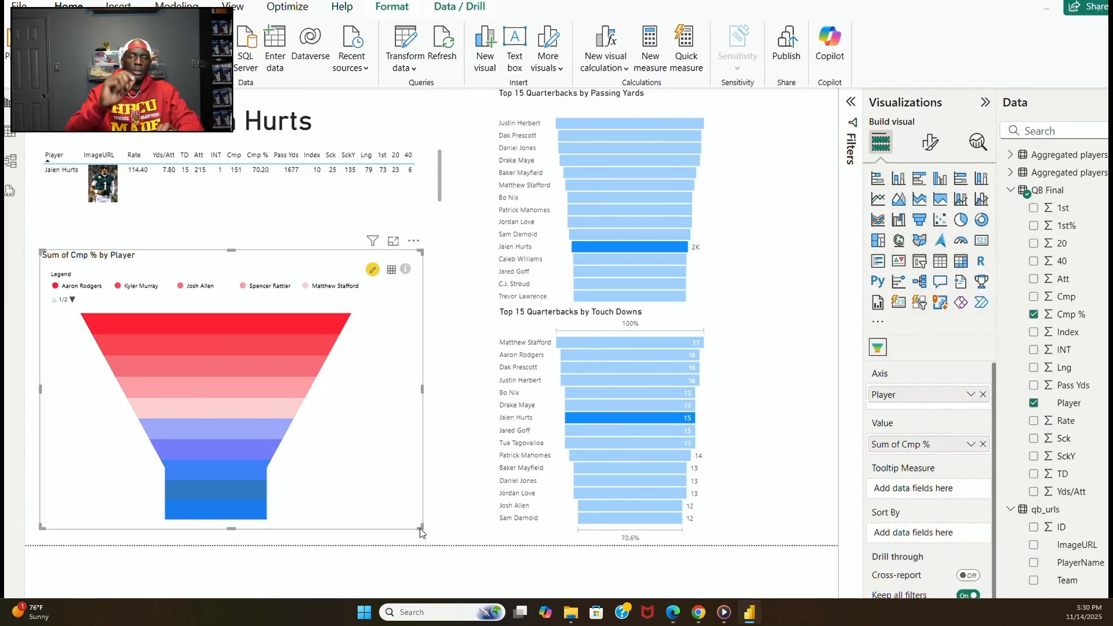
left_click_drag(290, 249, 729, 110)
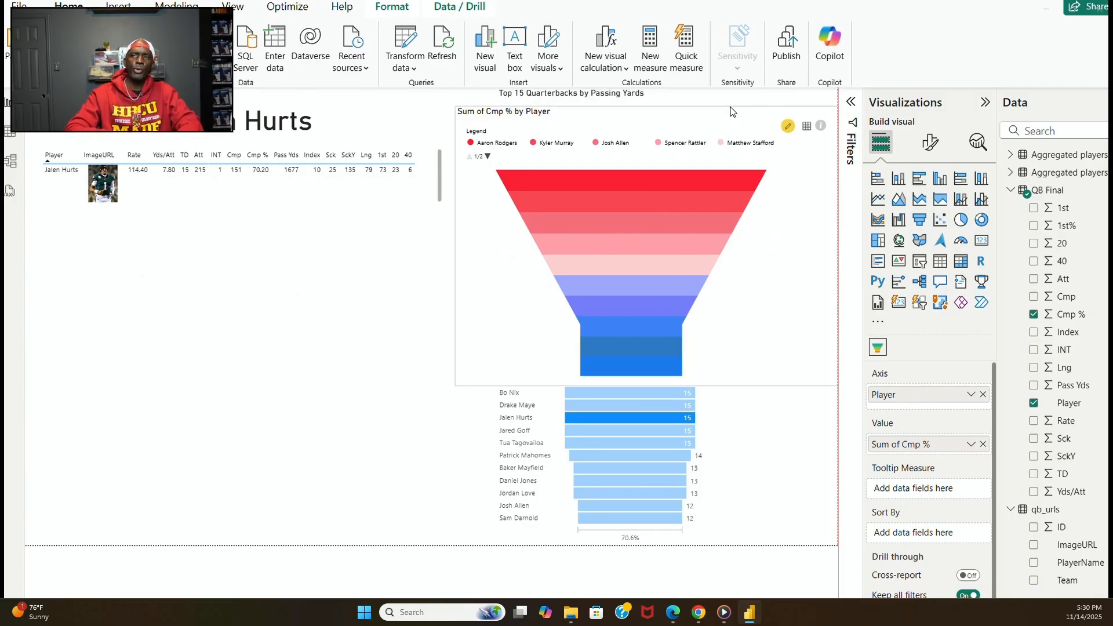
left_click(725, 479)
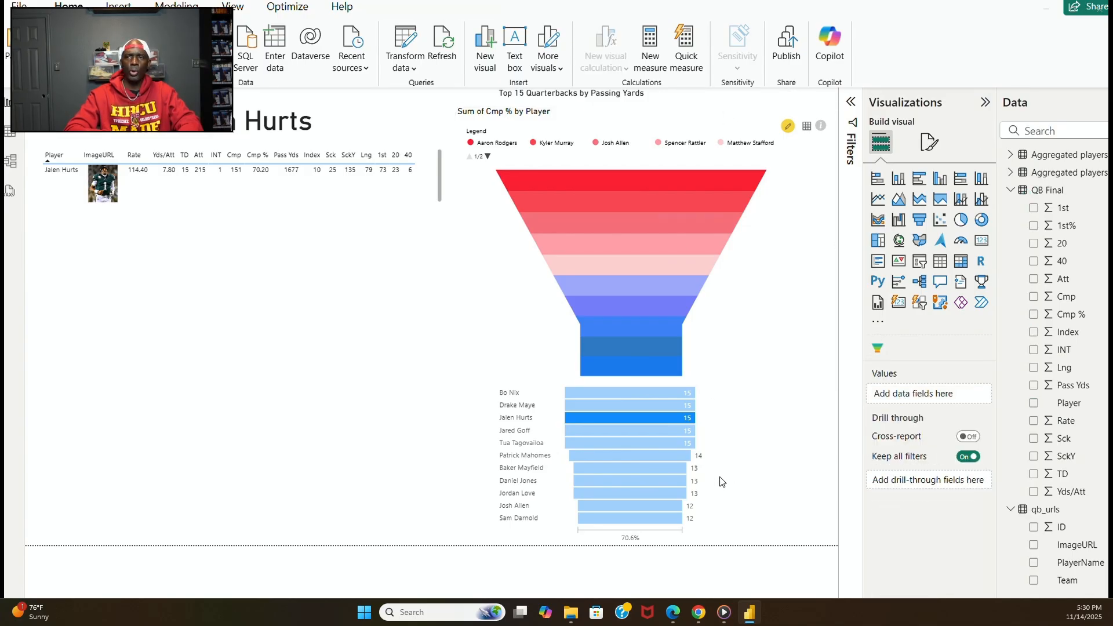
Move the Touch Downs chart below the statistics table at its left edge and place the Passing Yards chart just beside it.
left_click(705, 506)
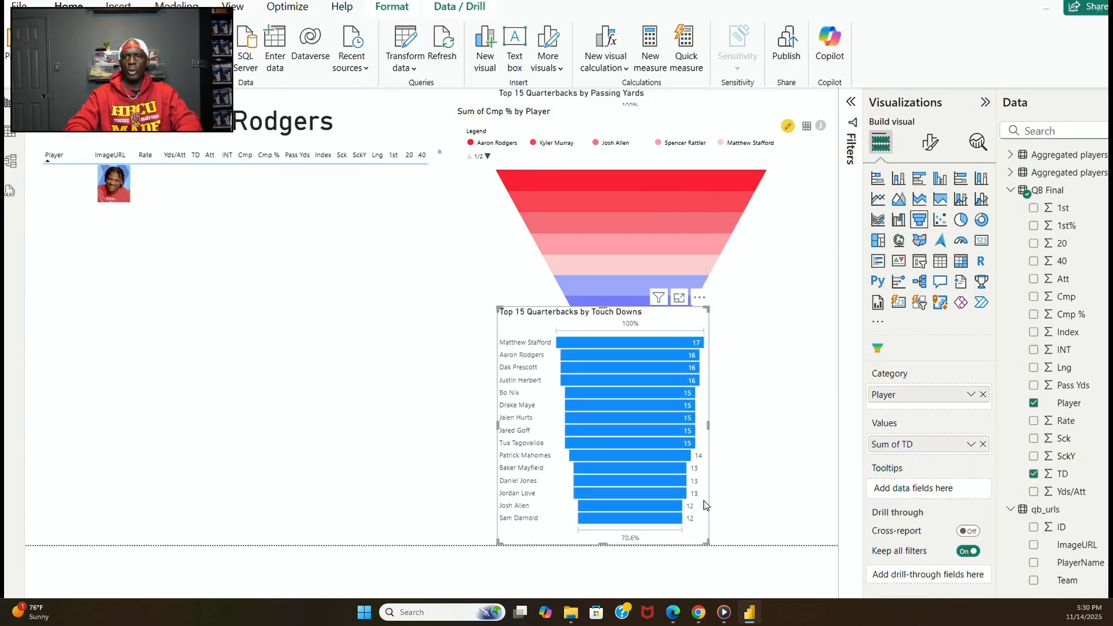
left_click_drag(705, 506, 245, 448)
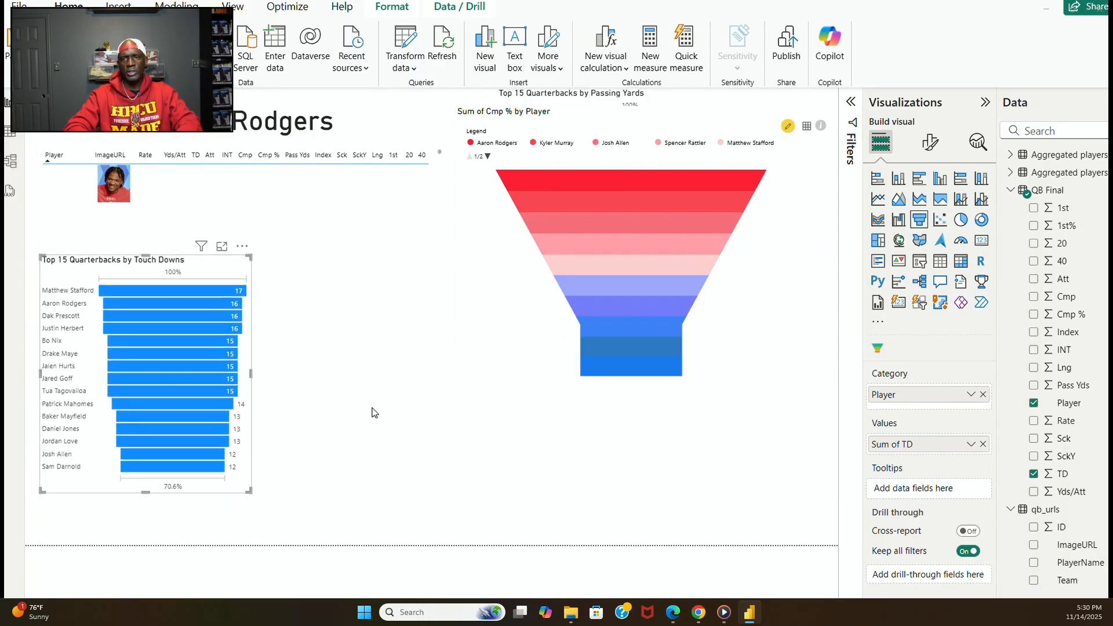
left_click(671, 99)
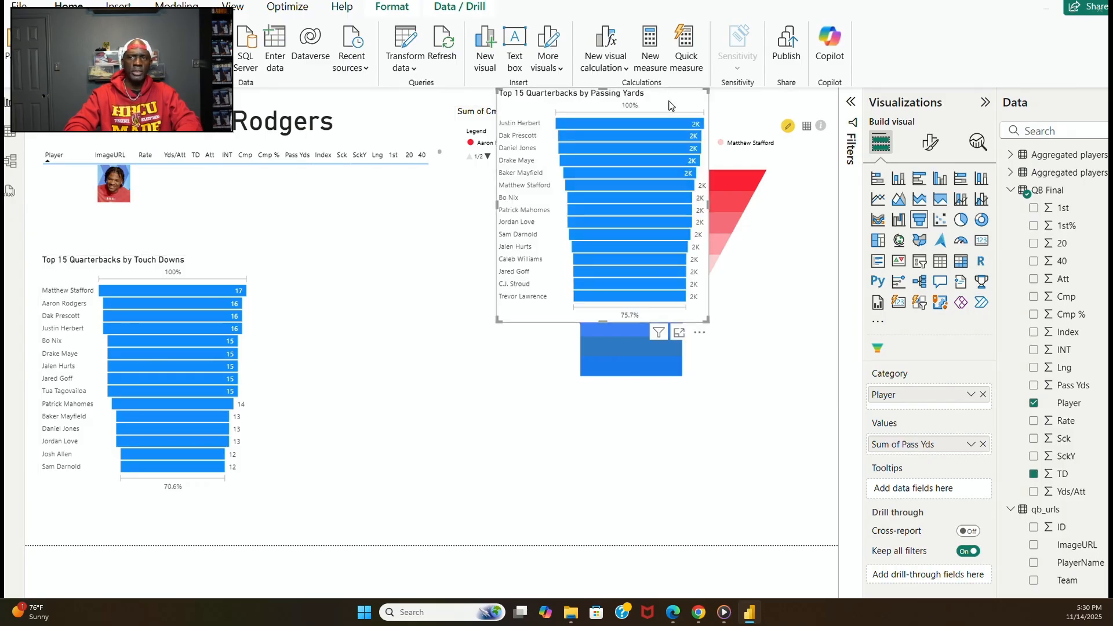
left_click_drag(671, 108, 437, 221)
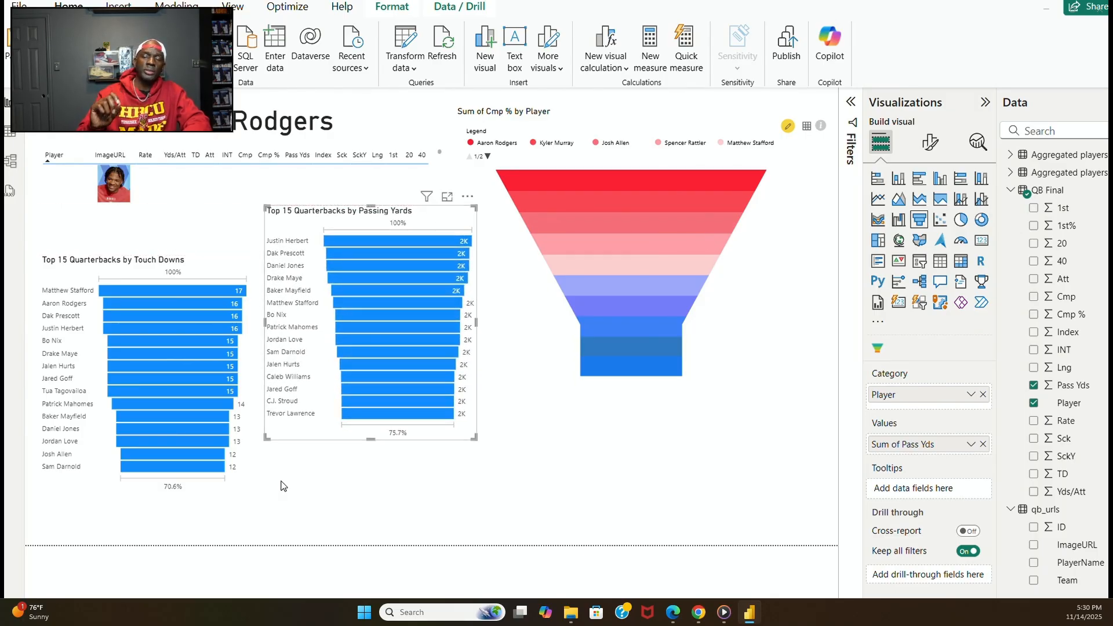
Align the tops of the Touch Downs and Passing Yards charts and stretch both down to nearly the page's bottom edge.
left_click_drag(371, 440, 369, 532)
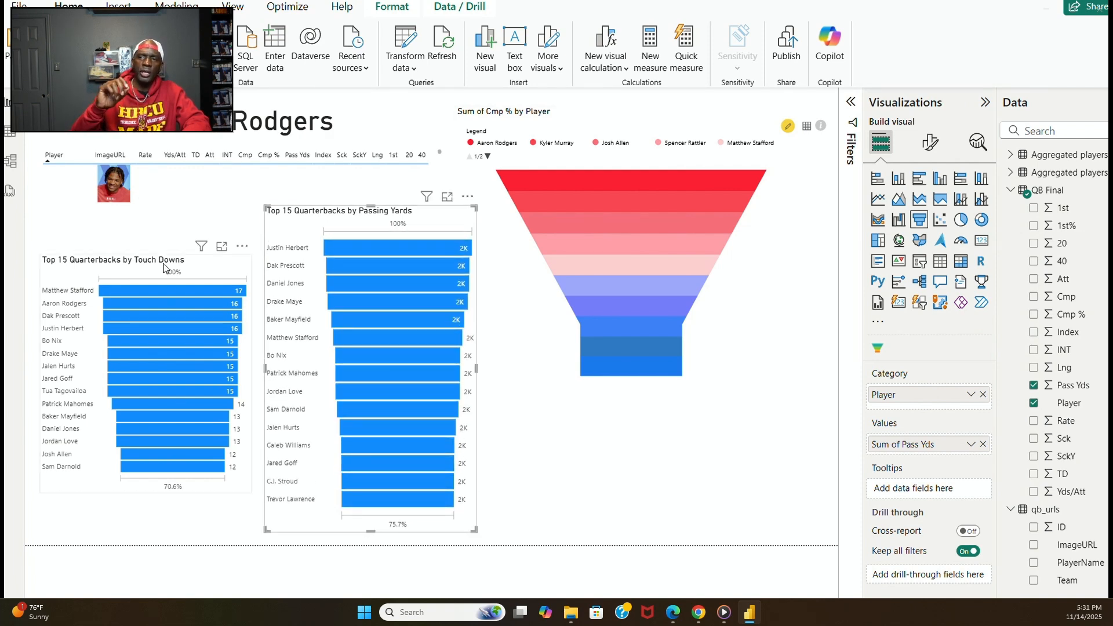
left_click(165, 268)
left_click_drag(148, 255, 156, 208)
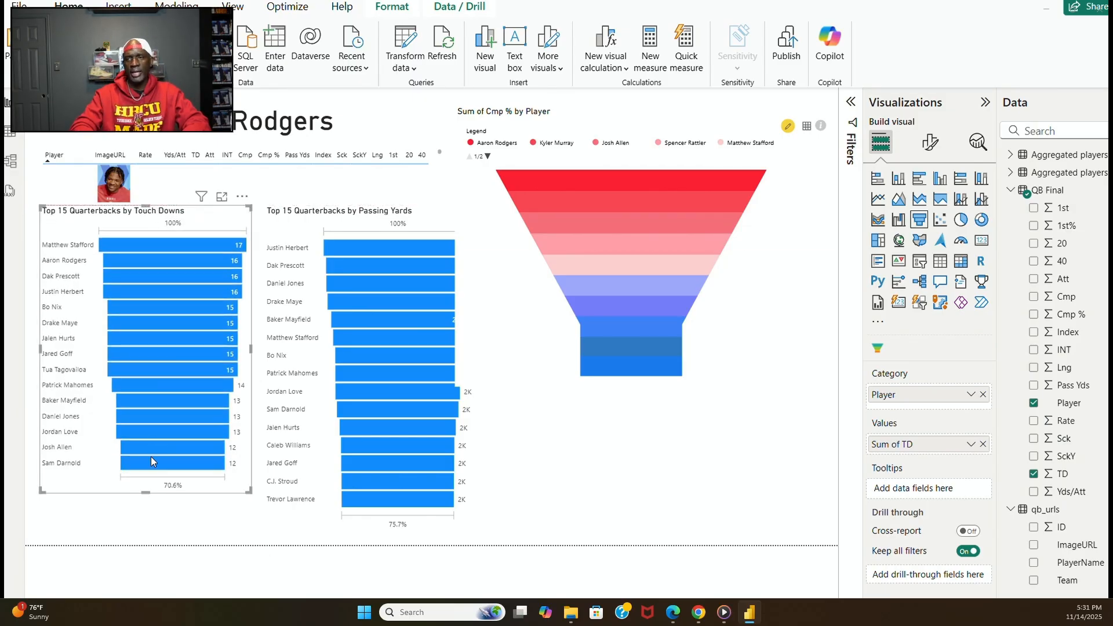
left_click_drag(145, 493, 146, 535)
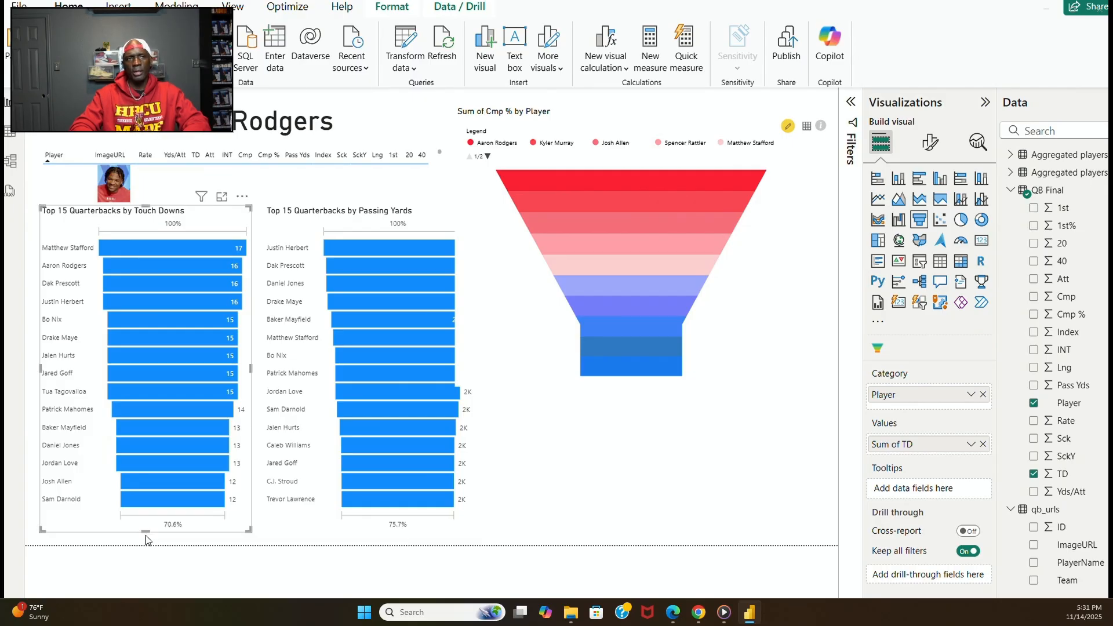
Narrow the completion percentage funnel from its left side to clear the Passing Yards chart, and shorten it from the bottom.
left_click(487, 453)
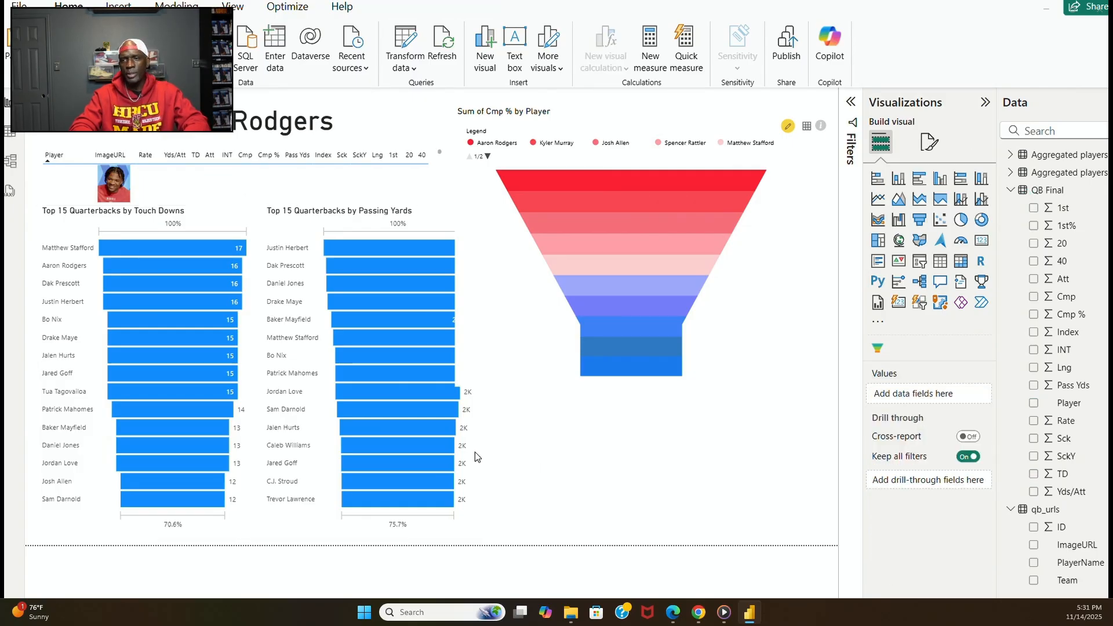
left_click(469, 453)
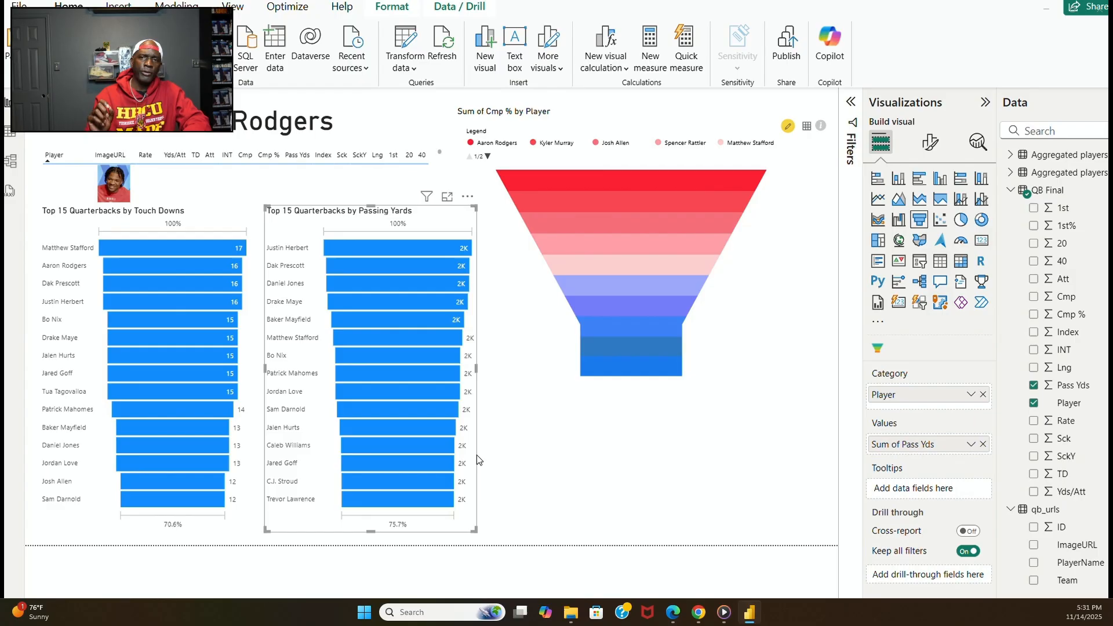
left_click(519, 362)
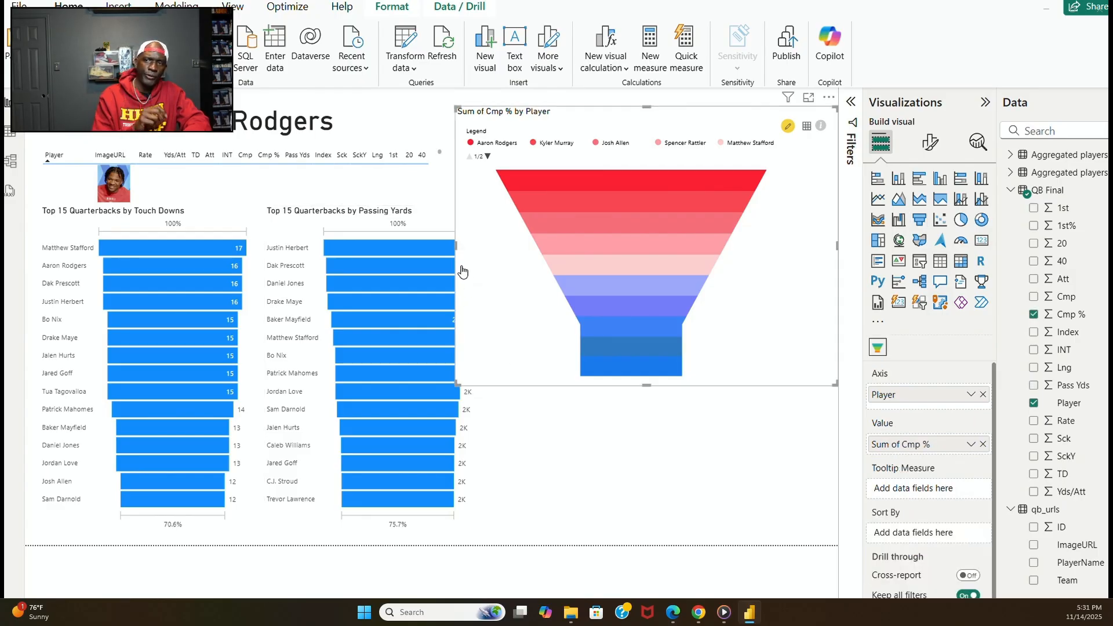
left_click_drag(457, 247, 477, 247)
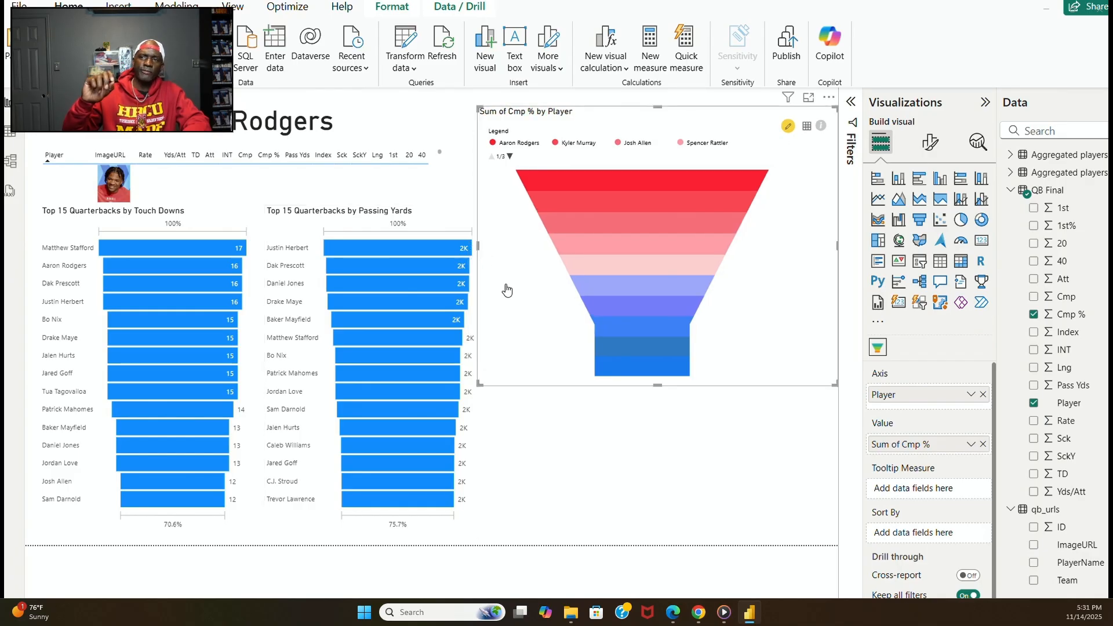
left_click(525, 452)
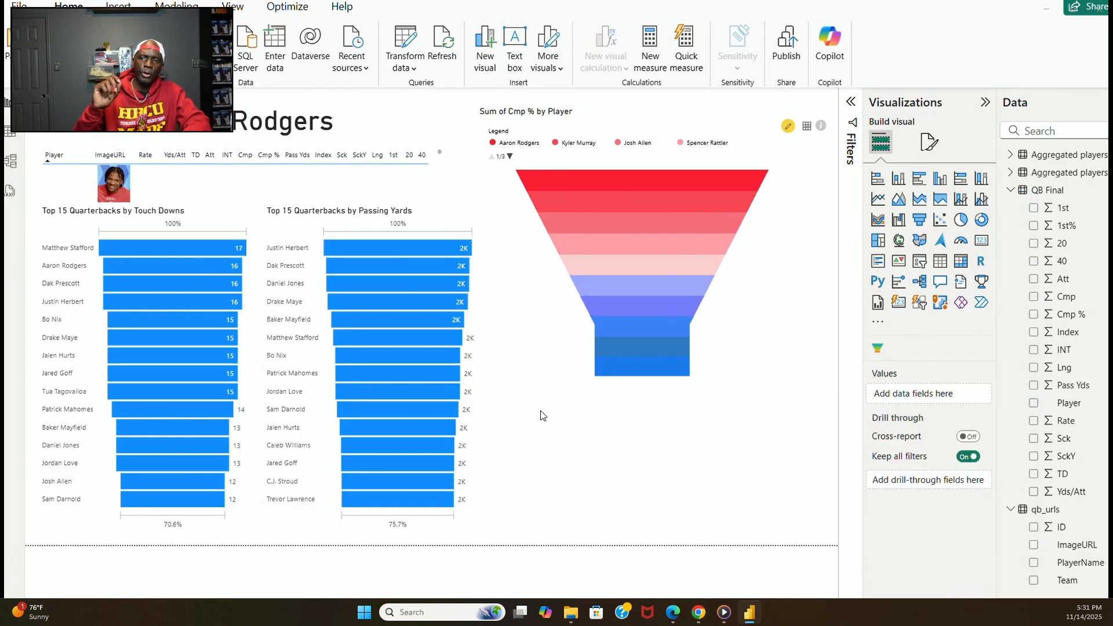
left_click(547, 383)
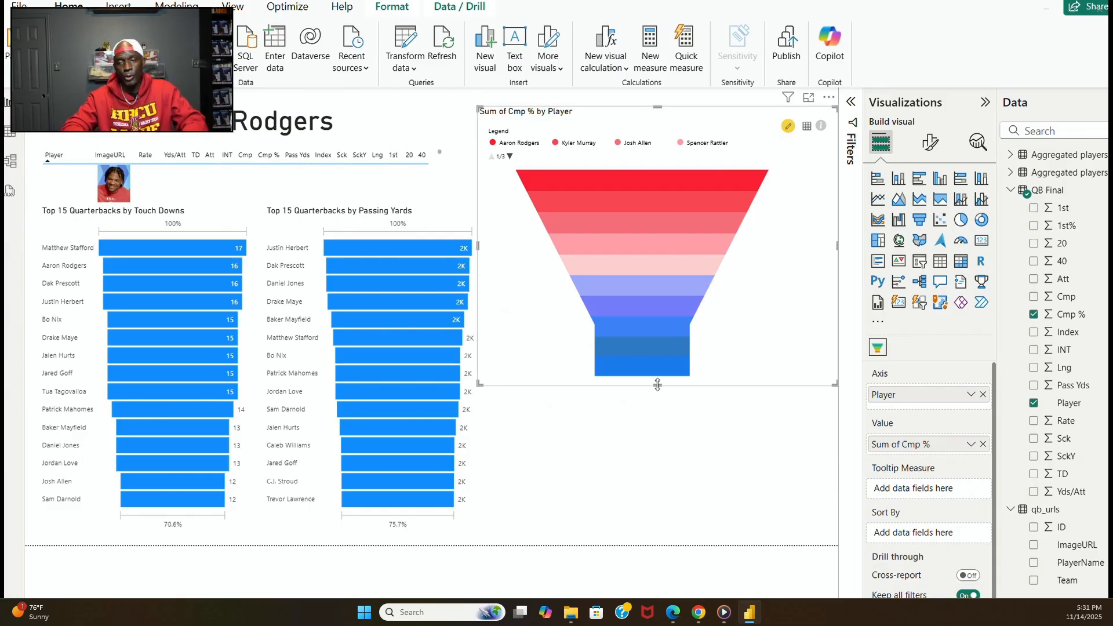
left_click_drag(657, 385, 651, 313)
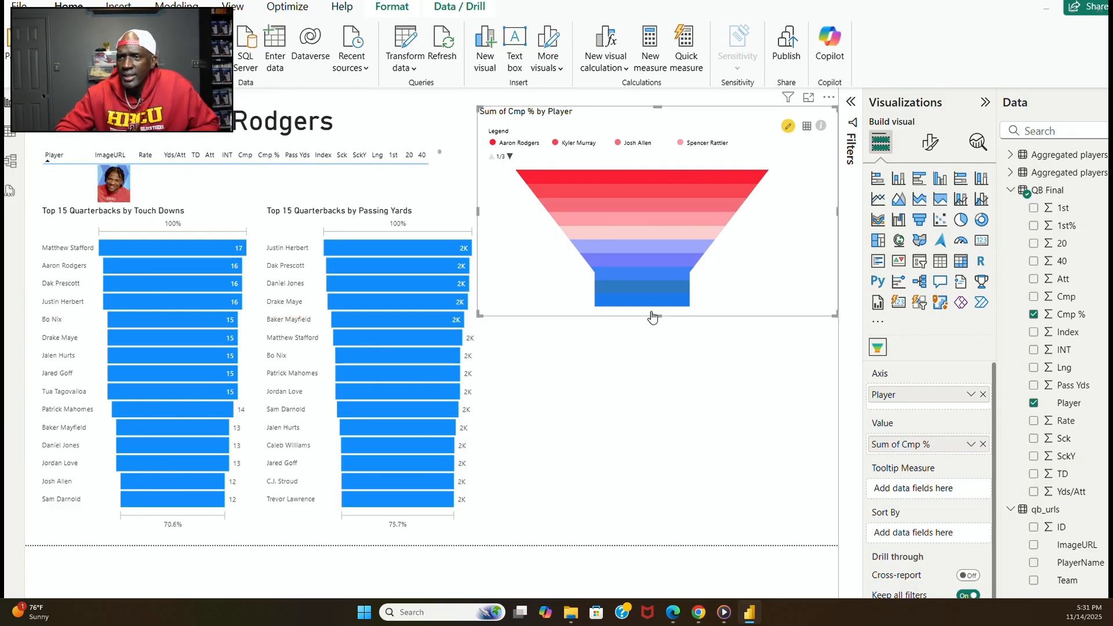
Move the Passing Yards chart to the page's lower right corner and shorten it to fit beneath the completion percentage funnel.
left_click(487, 279)
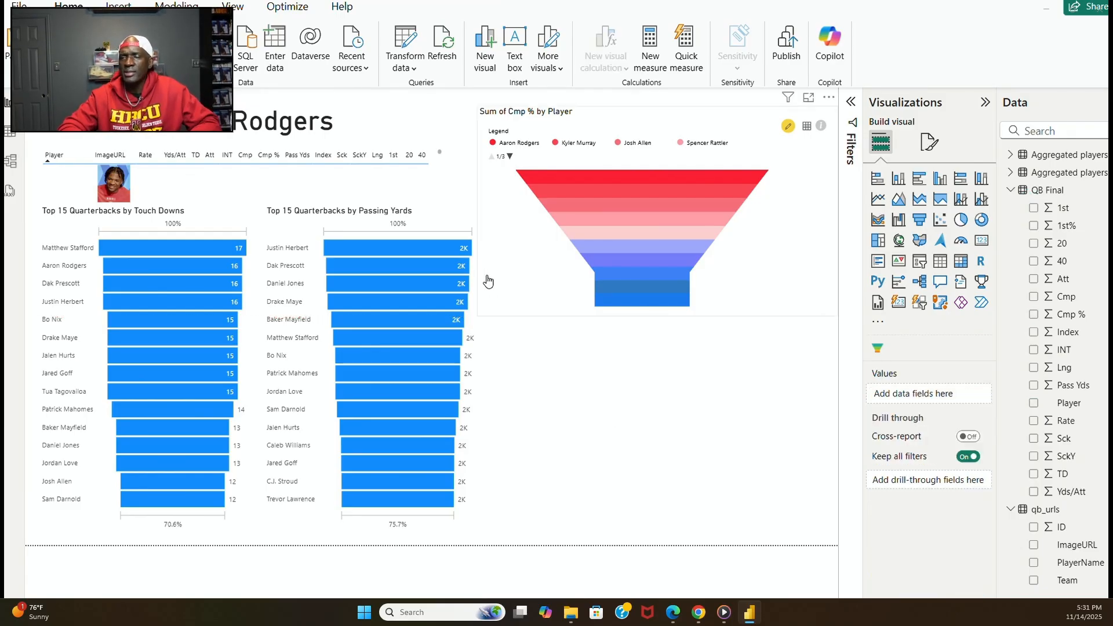
left_click(436, 217)
left_click_drag(436, 217, 756, 370)
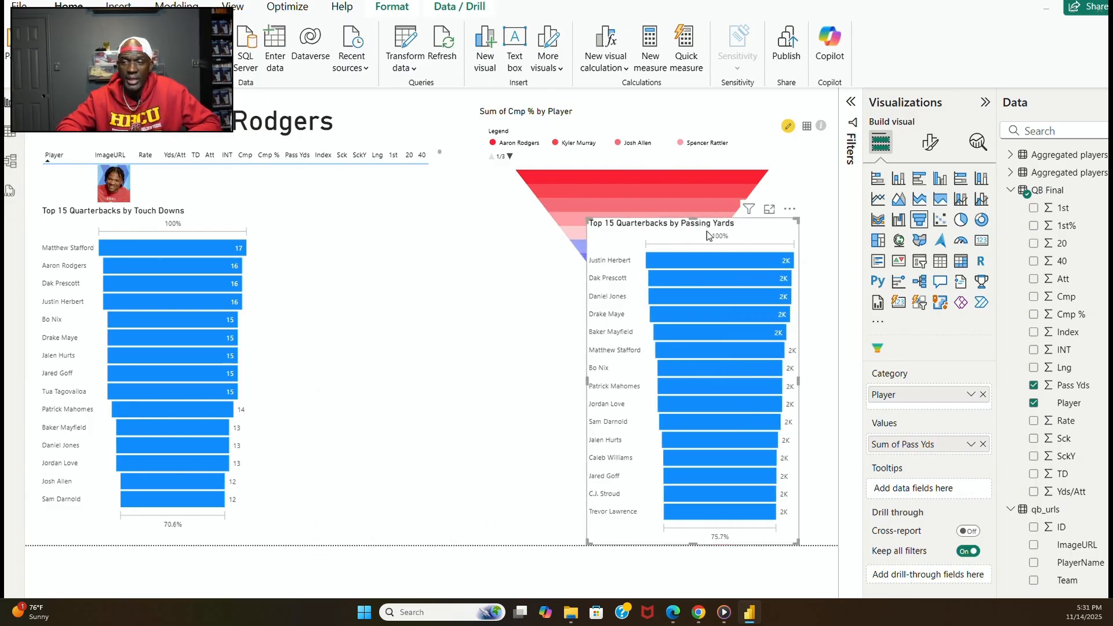
left_click_drag(691, 215, 743, 329)
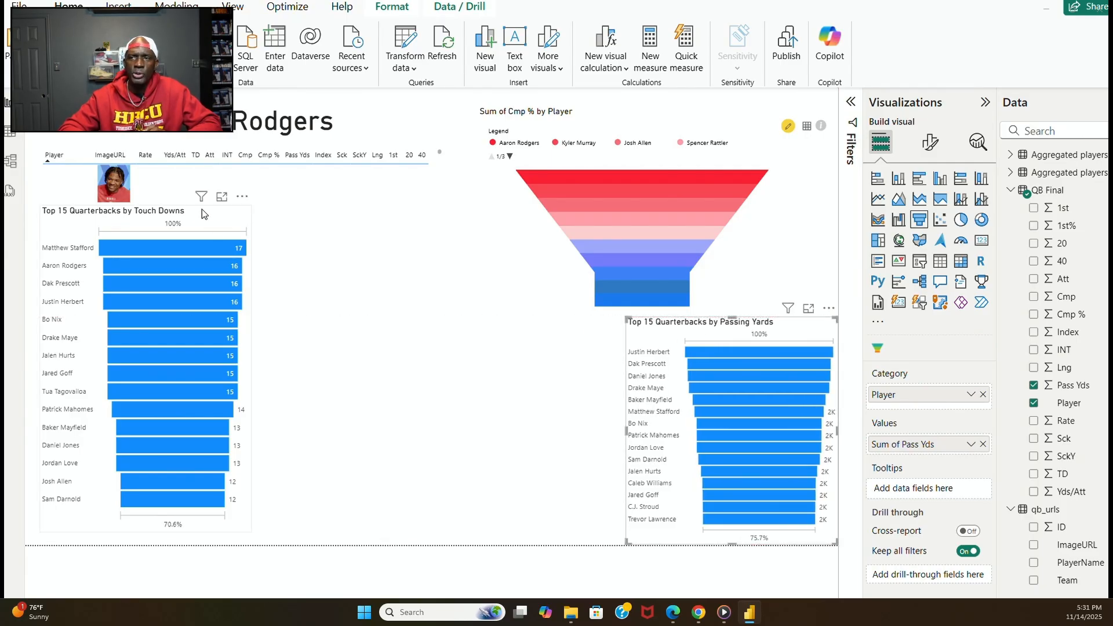
Place the Touch Downs chart left of Passing Yards, shorten it to the same height, and widen it toward its neighbour.
left_click_drag(232, 249, 552, 267)
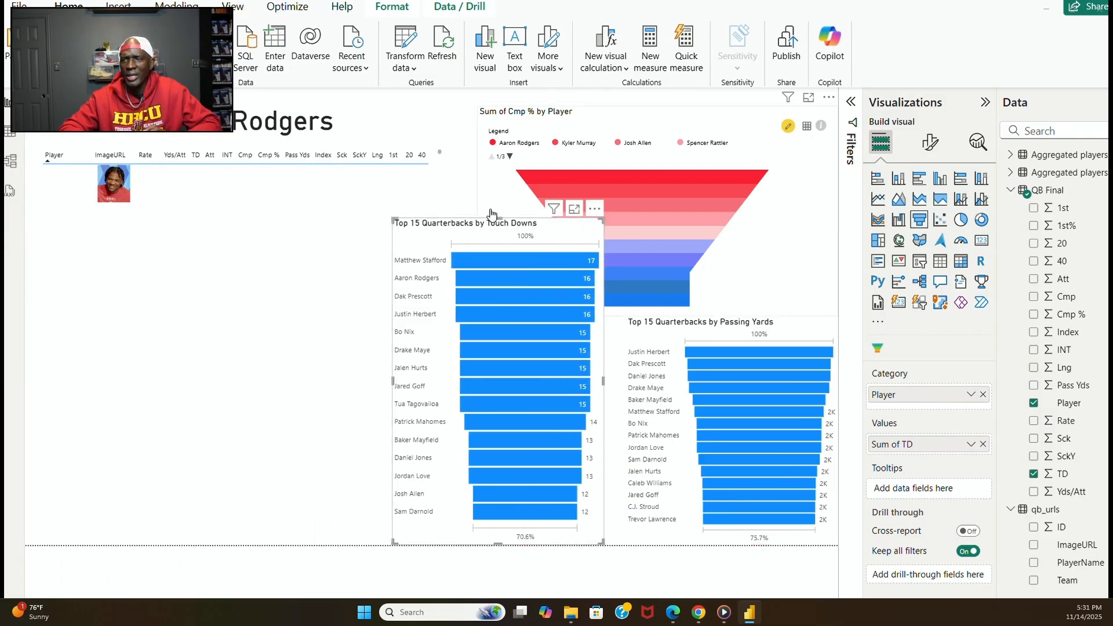
left_click_drag(501, 222, 505, 319)
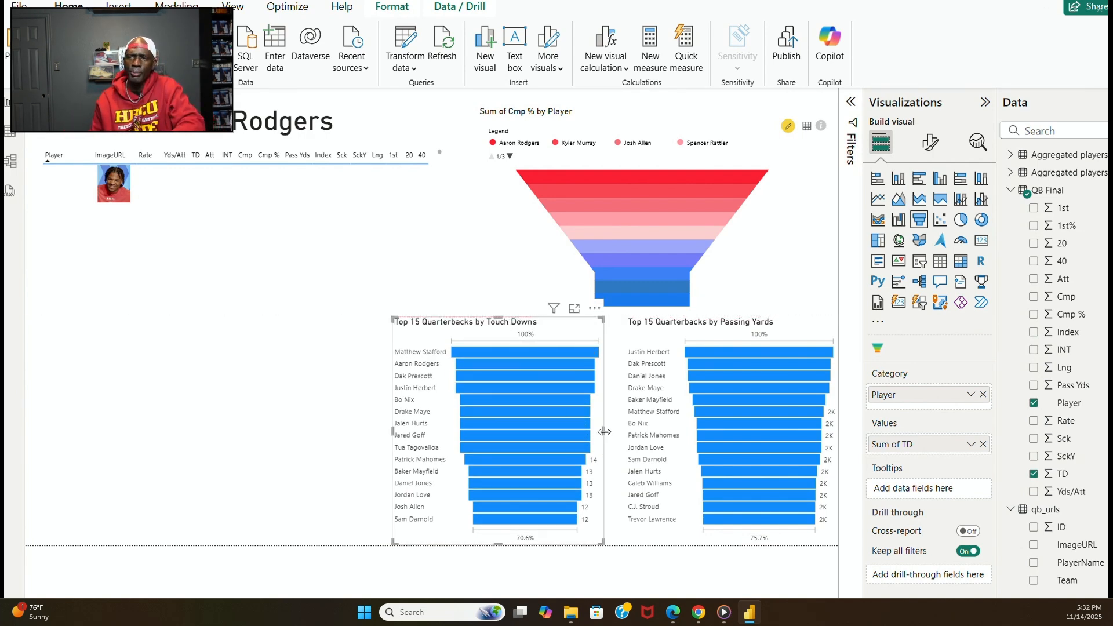
mouse_move(604, 431)
left_mouse_down()
mouse_move(594, 430)
mouse_move(617, 434)
mouse_move(593, 423)
mouse_move(619, 428)
left_mouse_up()
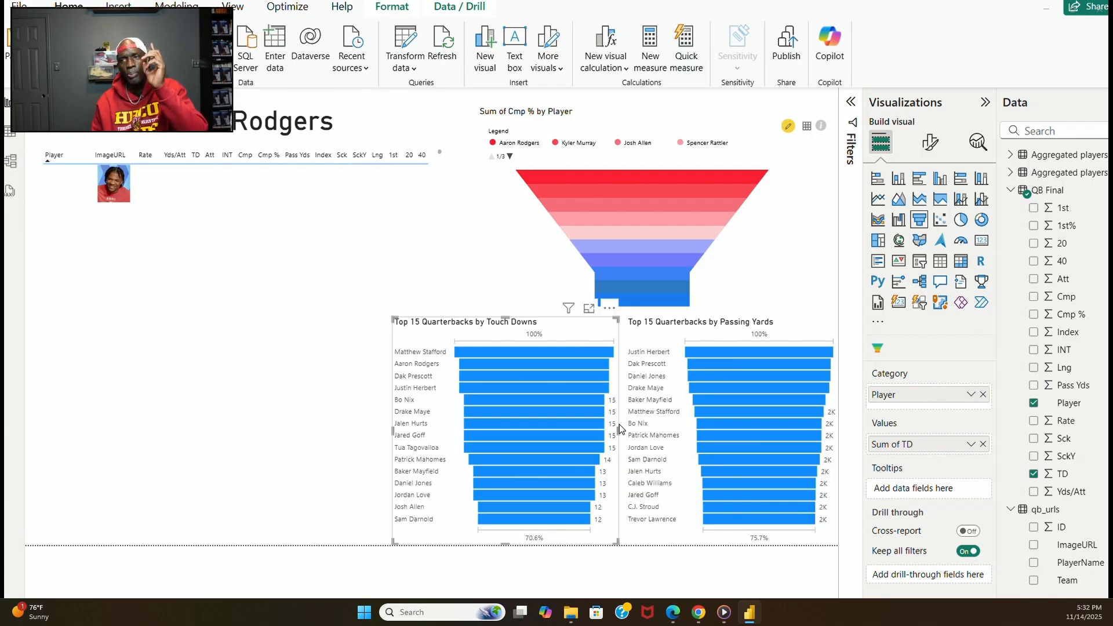
left_click(304, 333)
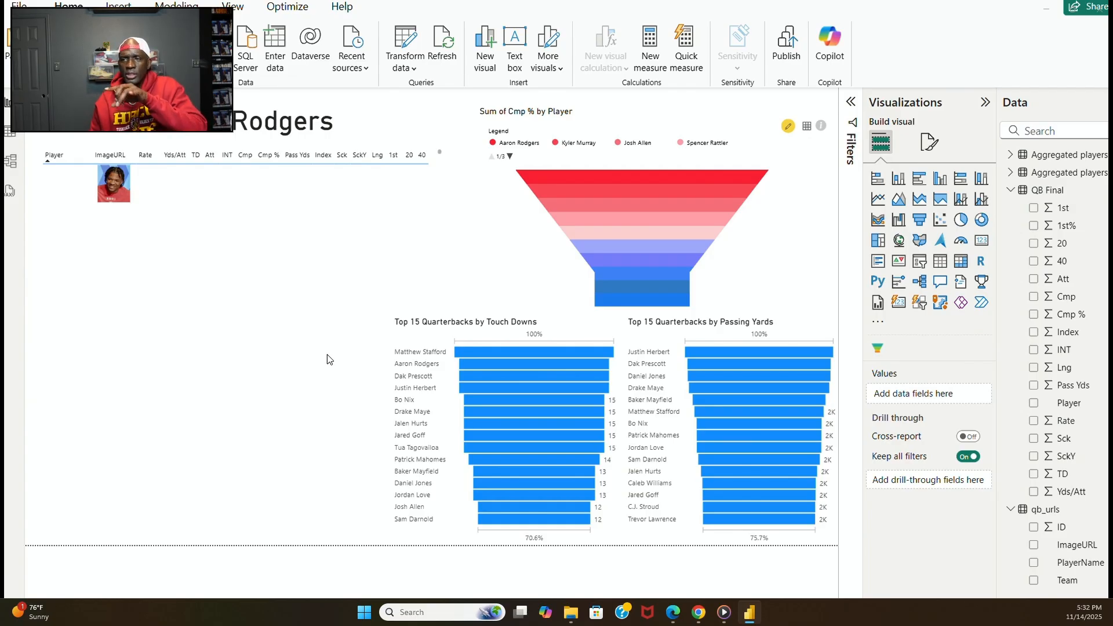
Move the Touch Downs and Passing Yards charts back under the statistics table, side by side with their tops aligned.
left_click(451, 320)
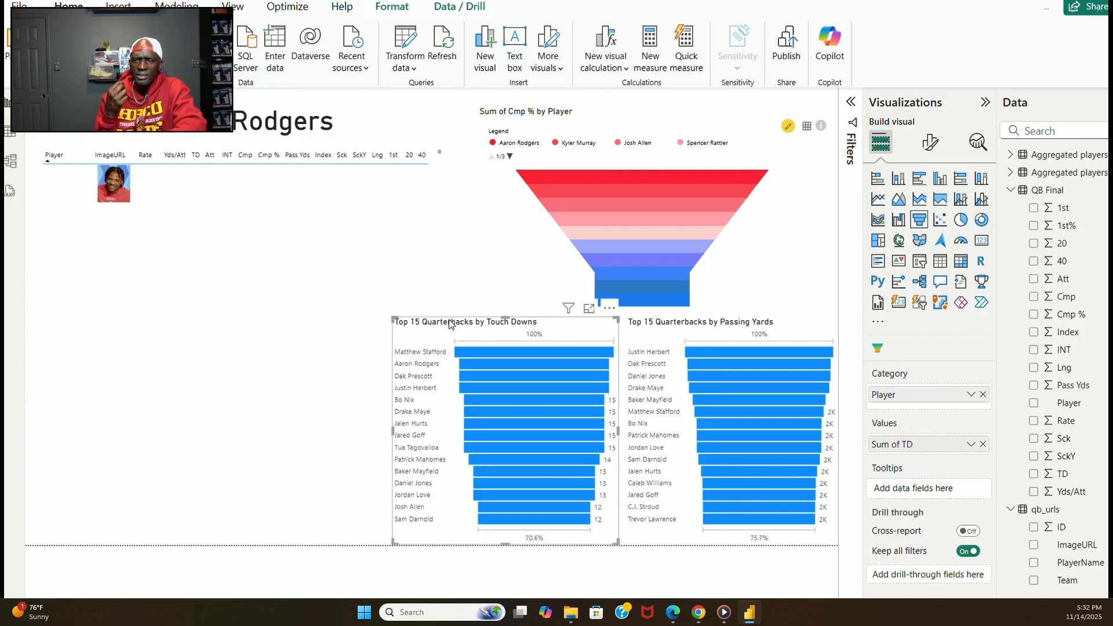
left_click_drag(444, 321, 100, 217)
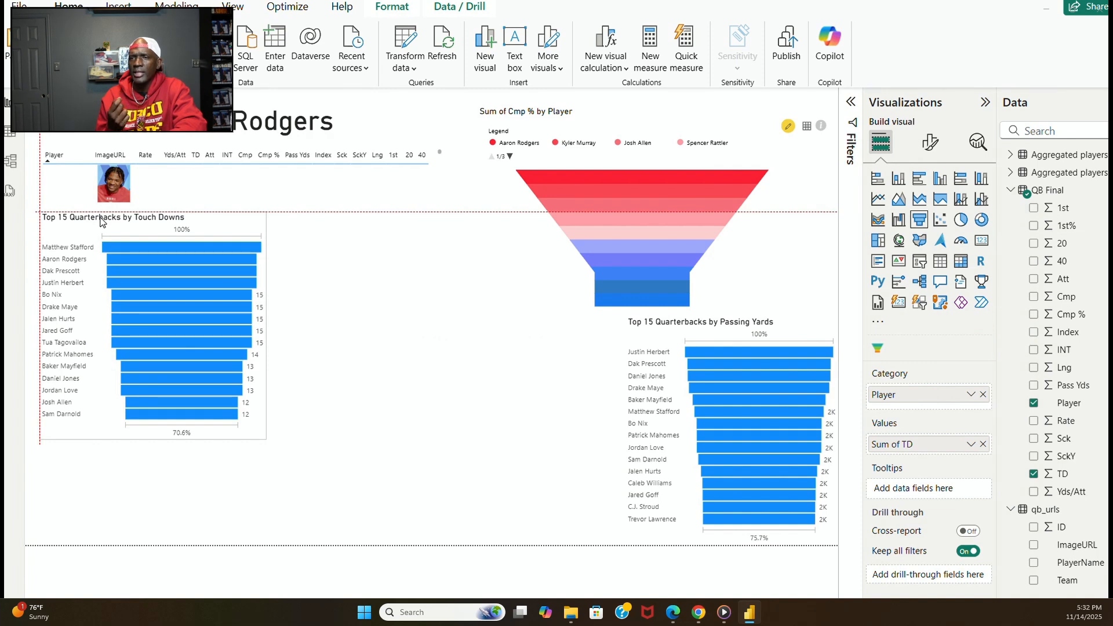
left_click_drag(100, 220, 100, 221)
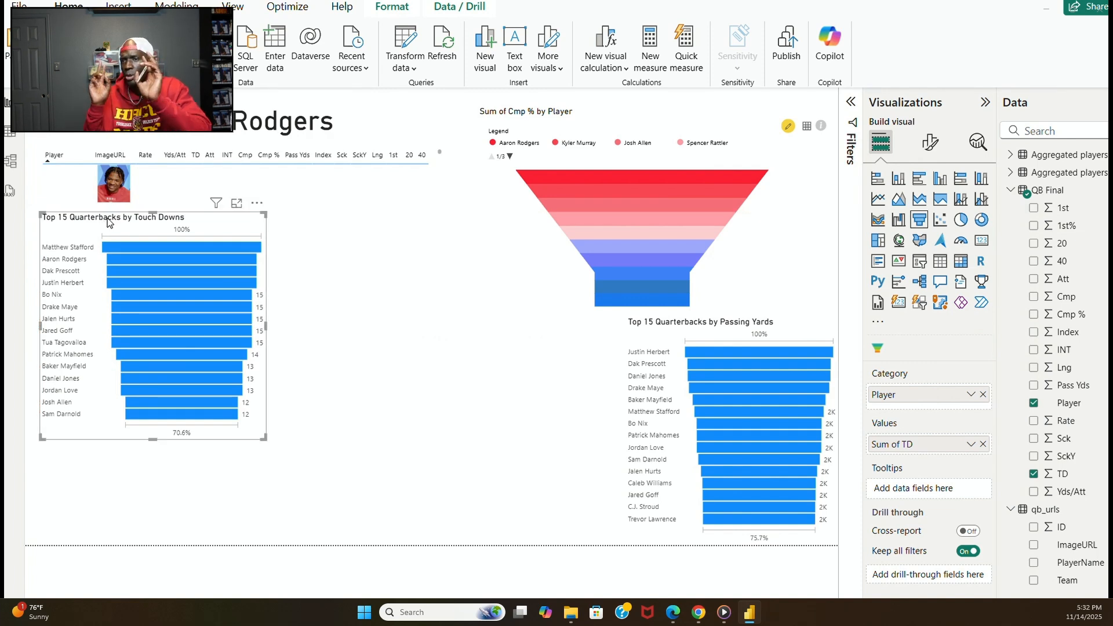
left_click_drag(715, 327, 358, 226)
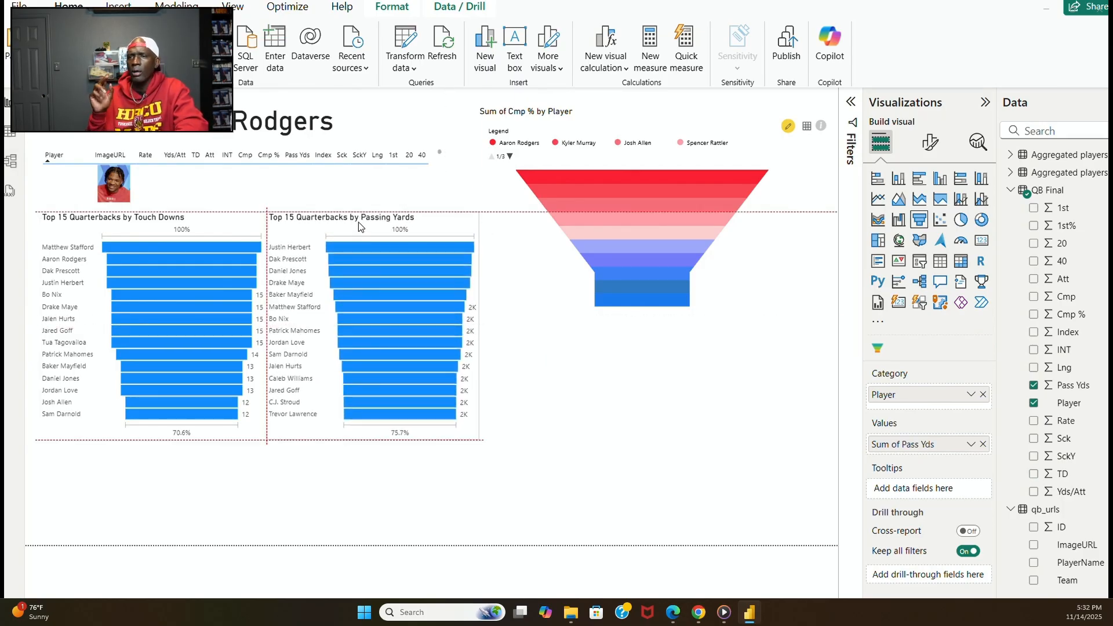
Extend the completion percentage funnel down to the Passing Yards chart's bottom edge, lower its top edge, and narrow it slightly from the right.
left_click(681, 315)
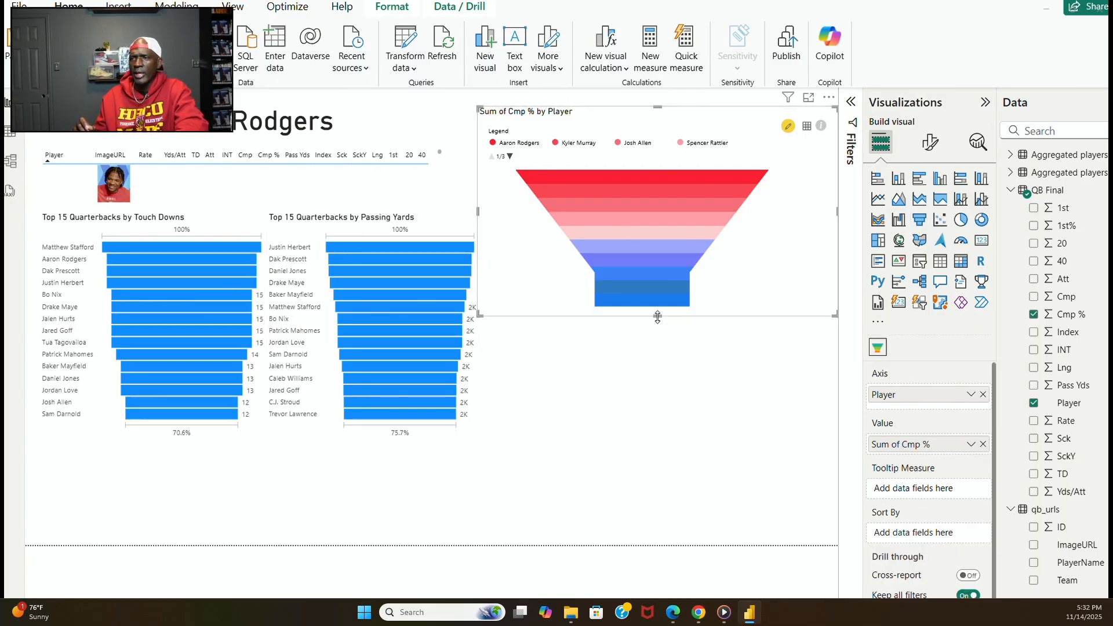
left_click_drag(658, 317, 656, 438)
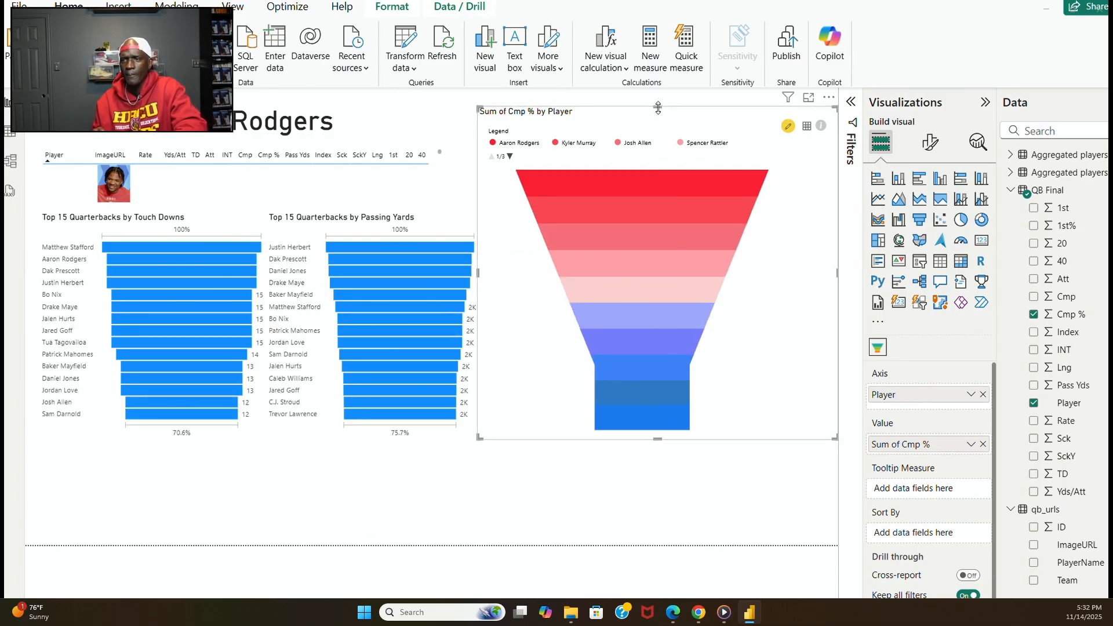
left_click_drag(658, 107, 671, 242)
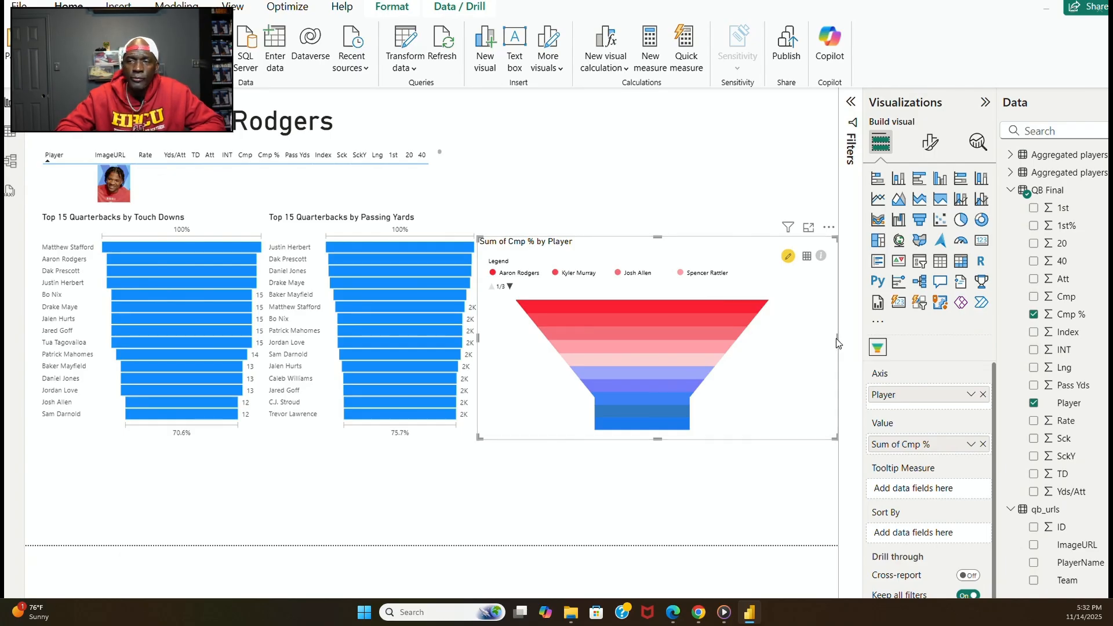
mouse_move(835, 338)
left_mouse_down()
mouse_move(798, 334)
mouse_move(842, 335)
mouse_move(799, 338)
mouse_move(817, 336)
left_mouse_up()
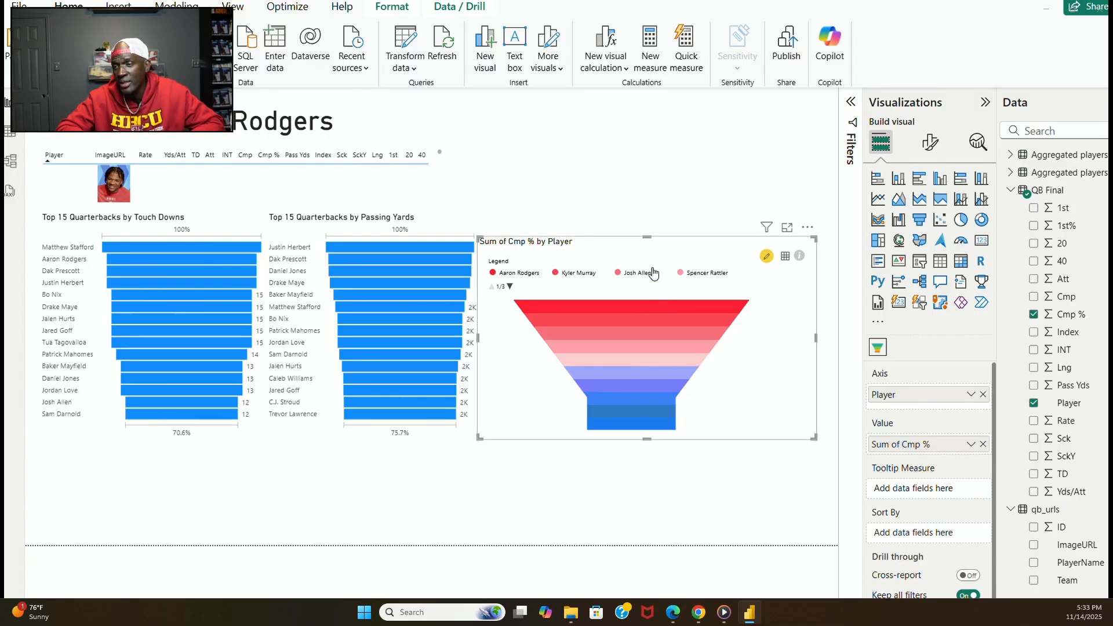
left_click_drag(648, 237, 656, 172)
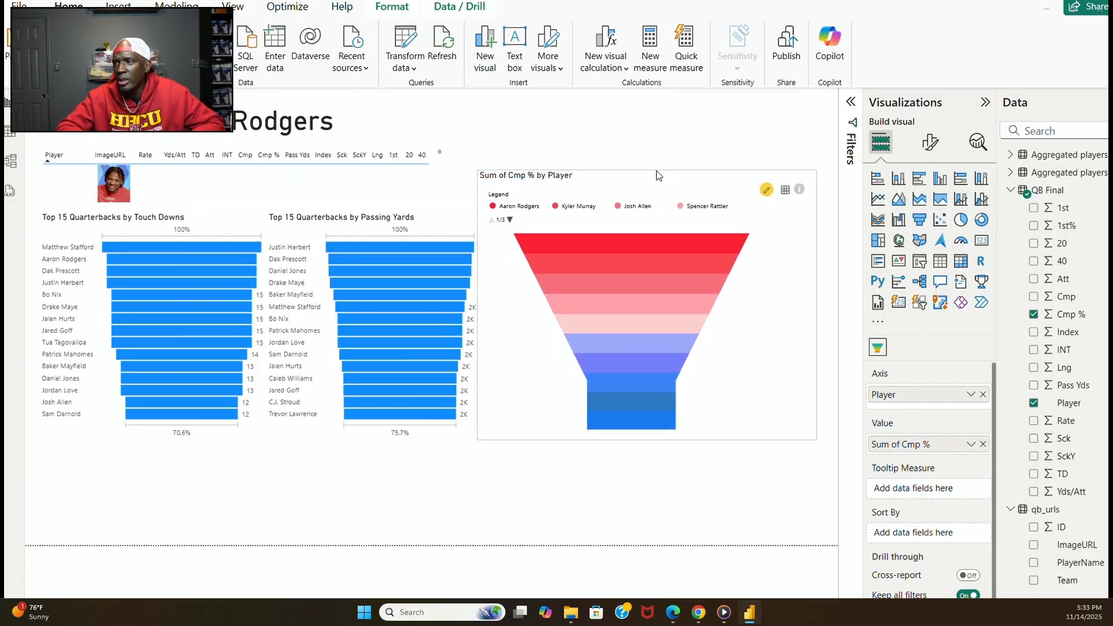
Move the completion percentage funnel into the page's lower right corner, just above the page's bottom boundary.
left_click(646, 507)
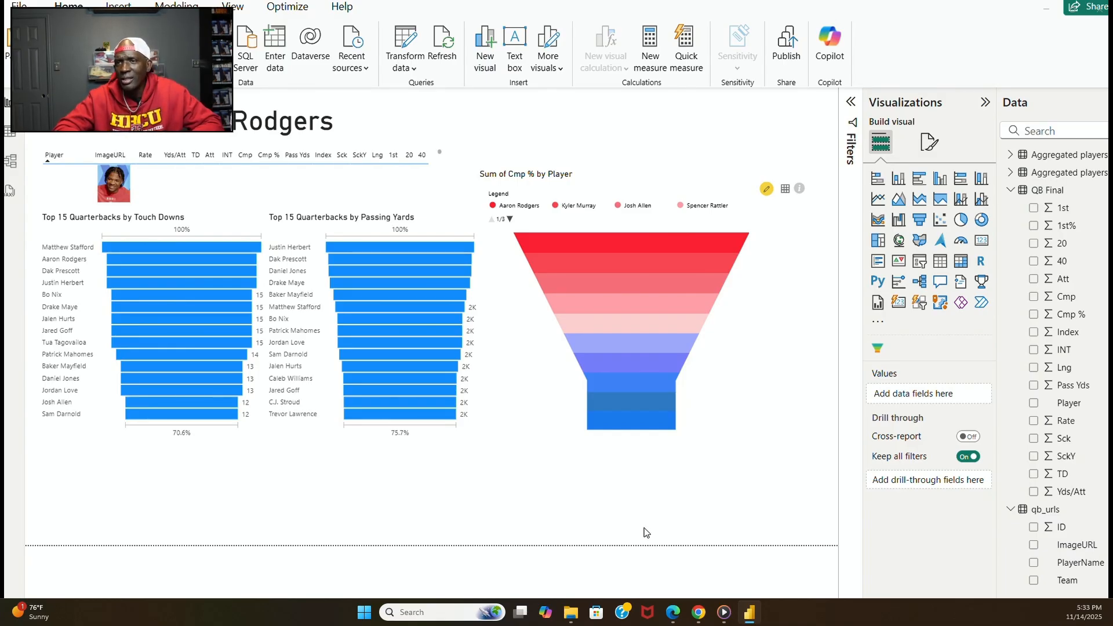
left_click(744, 407)
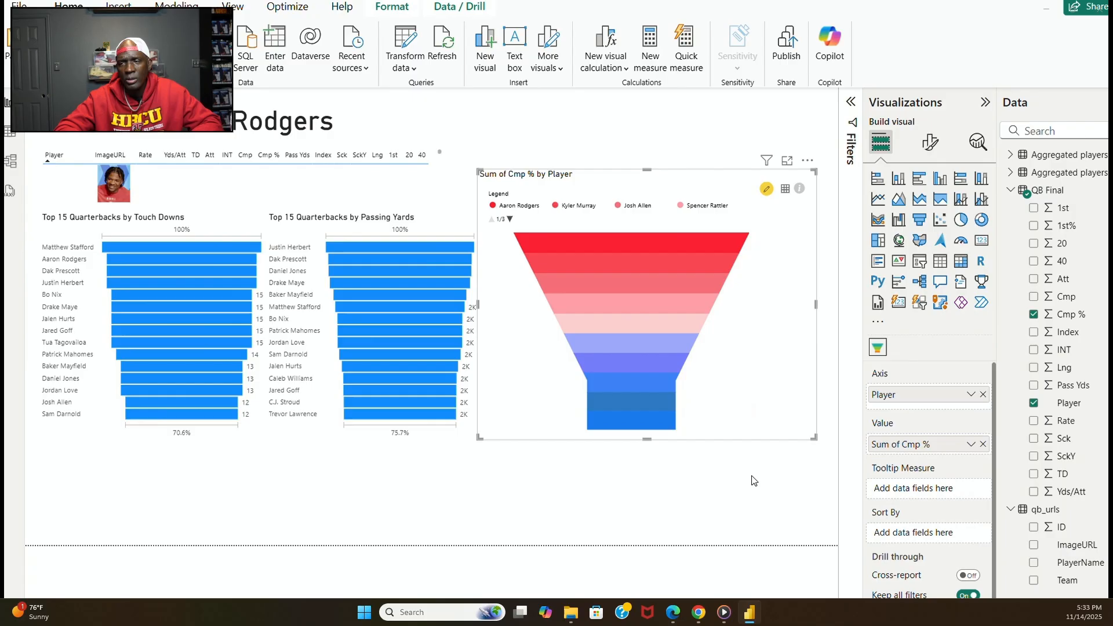
left_click(762, 447)
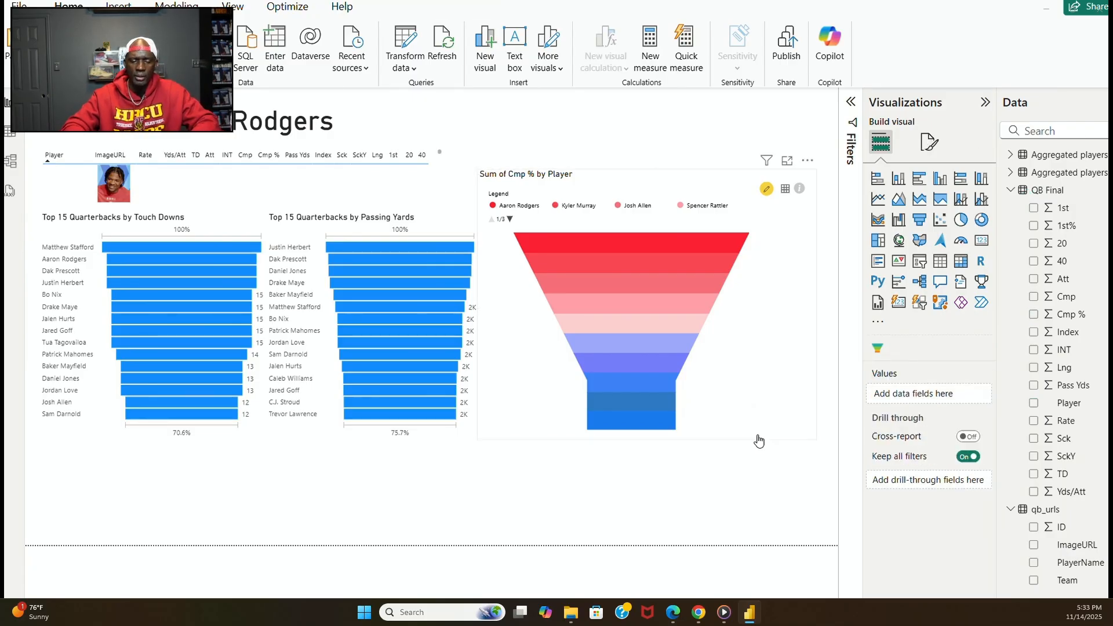
left_click(757, 439)
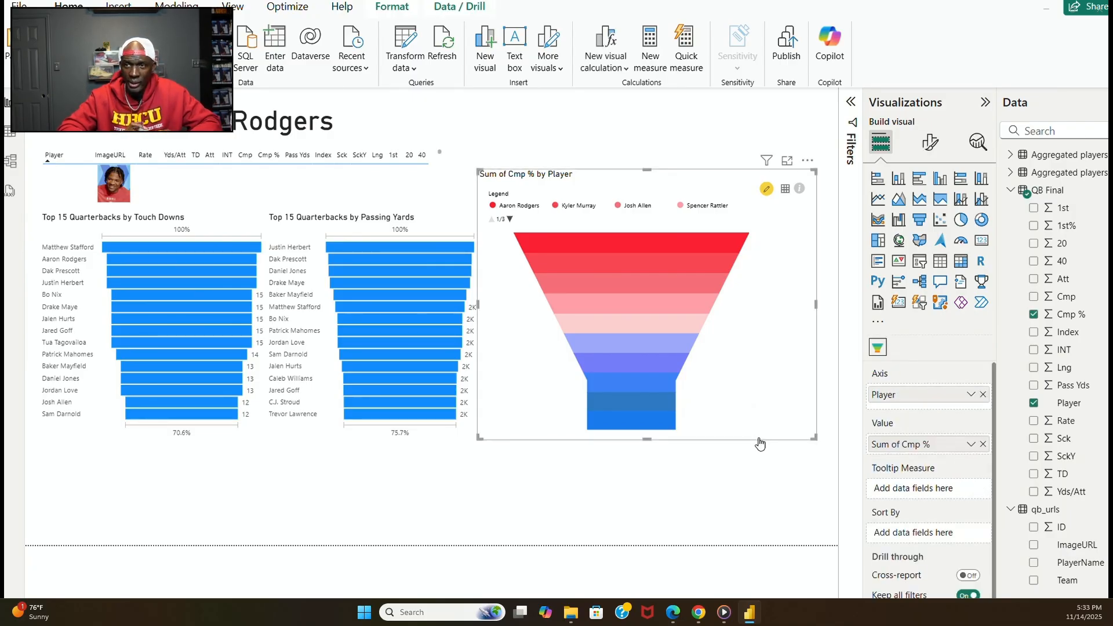
left_click_drag(757, 446, 770, 536)
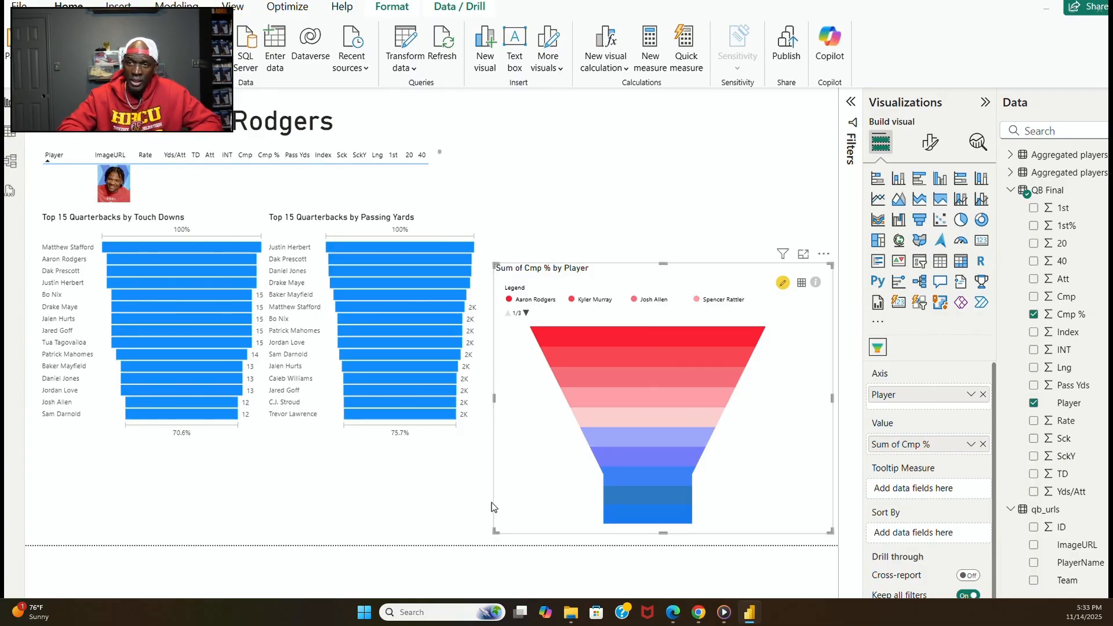
Move the Passing Yards chart beside the completion percentage funnel with tops aligned, and lengthen it to the funnel's bottom edge.
left_click(444, 436)
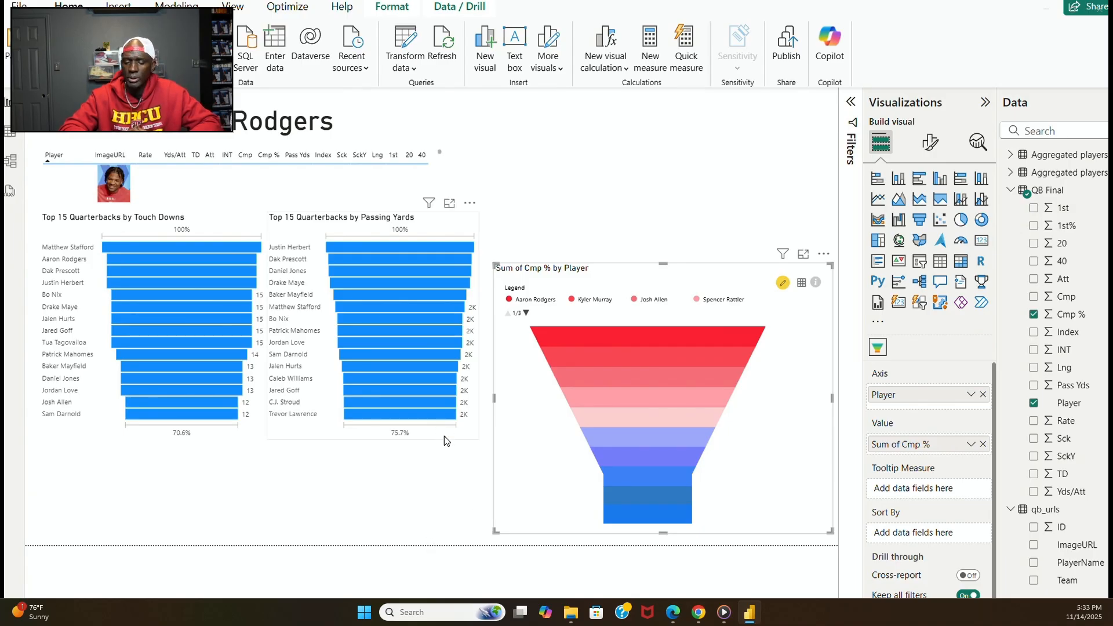
left_click_drag(447, 441, 461, 494)
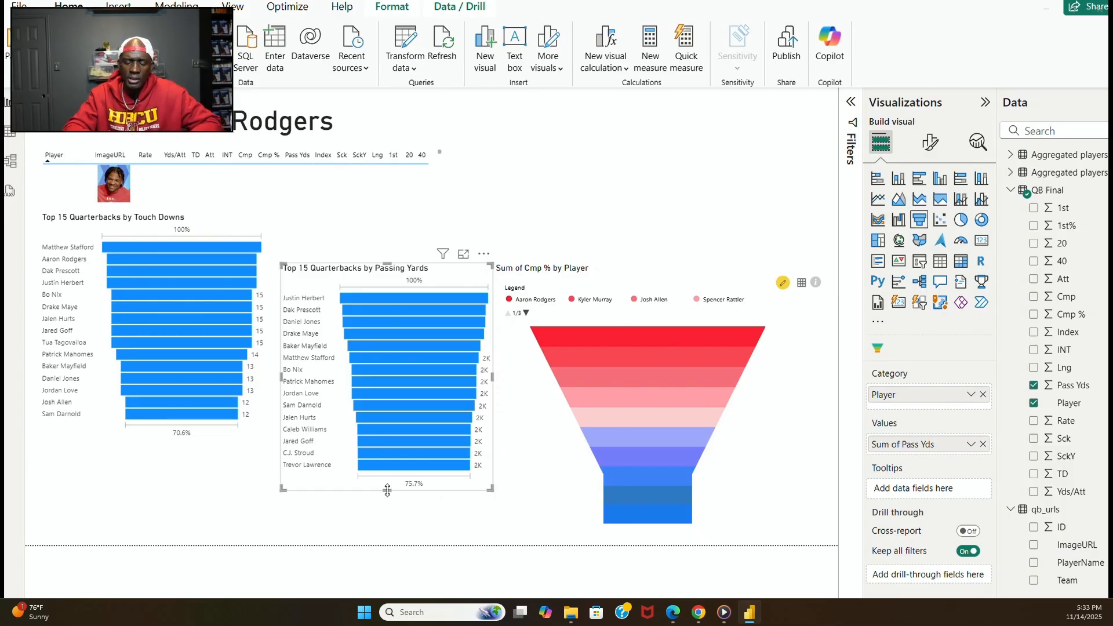
left_click_drag(388, 491, 393, 535)
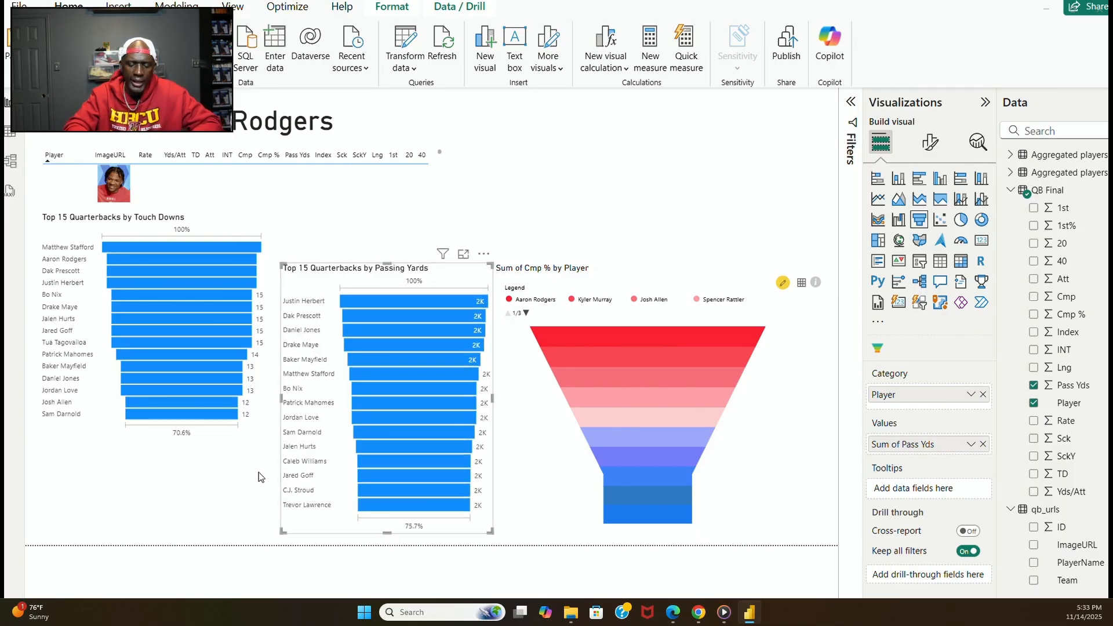
Move the Touch Downs chart down beside the Passing Yards chart with bottoms aligned, and extend its top edge to match.
left_click(228, 435)
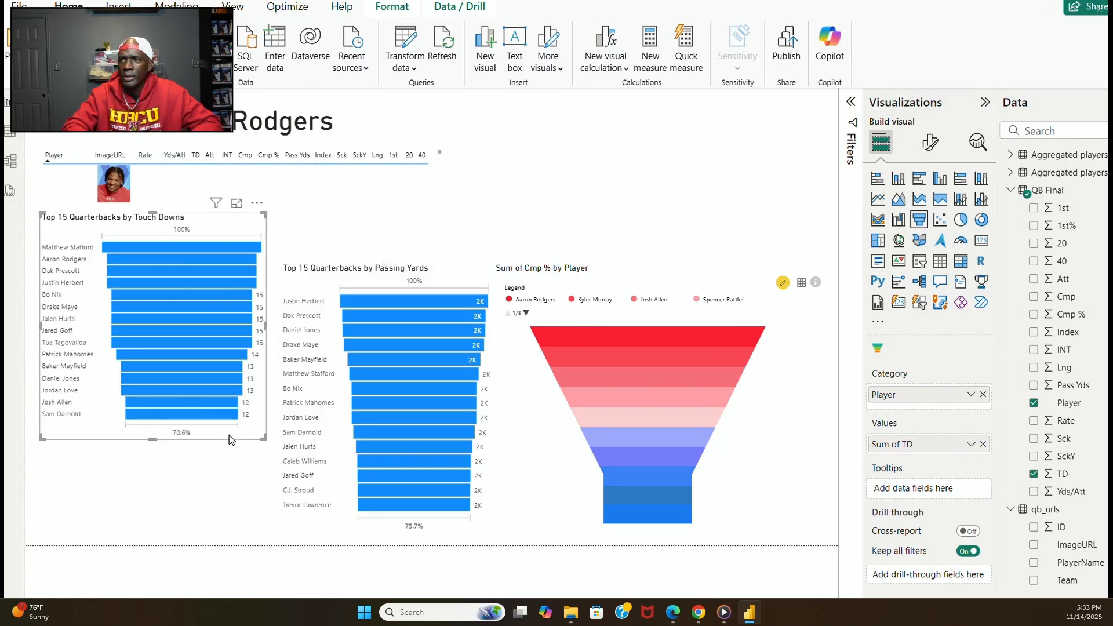
left_click_drag(228, 434, 243, 531)
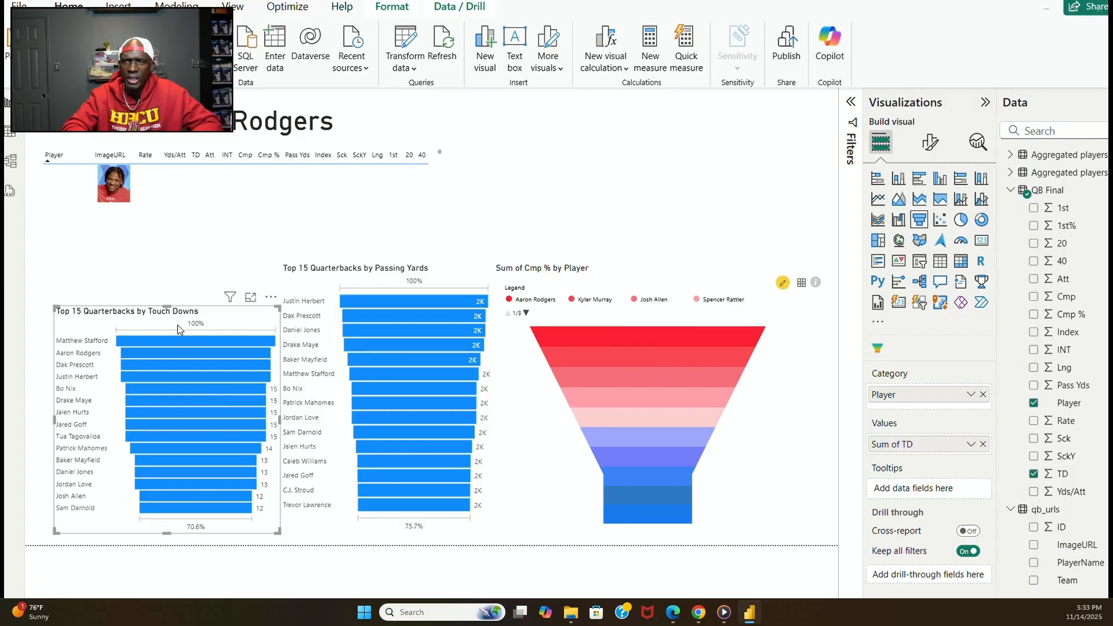
left_click_drag(167, 306, 178, 264)
left_click(594, 217)
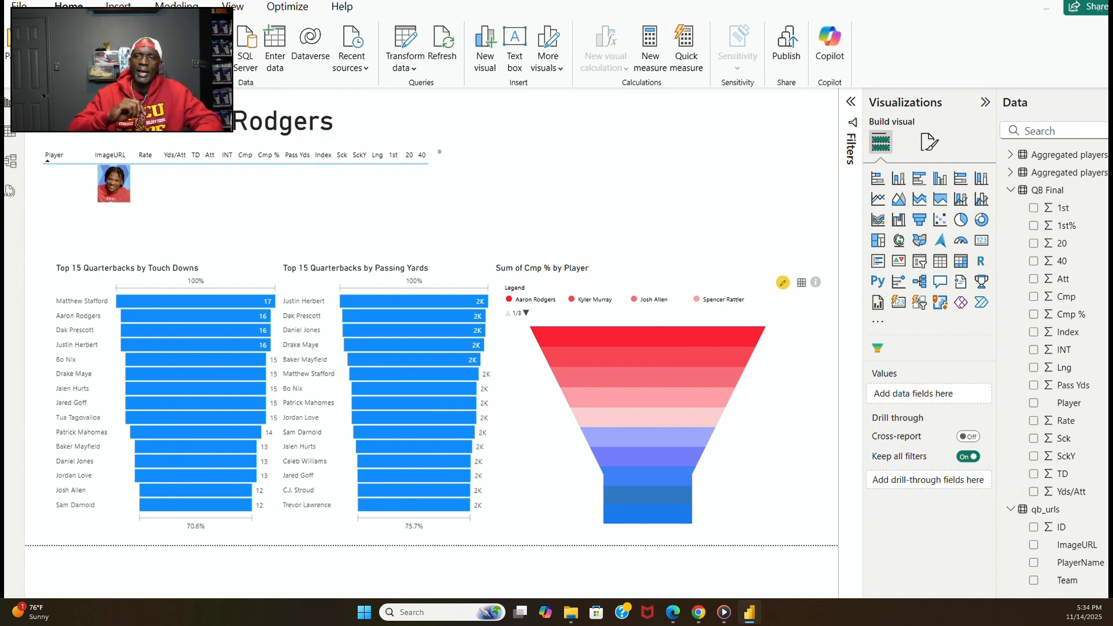
left_click(426, 525)
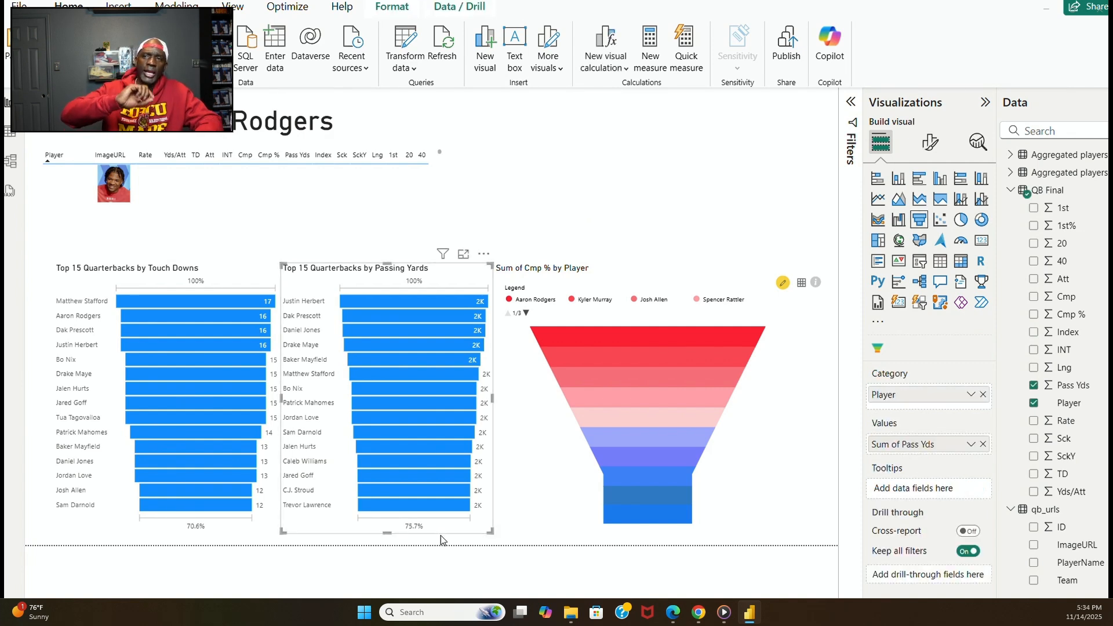
left_click_drag(388, 533, 394, 537)
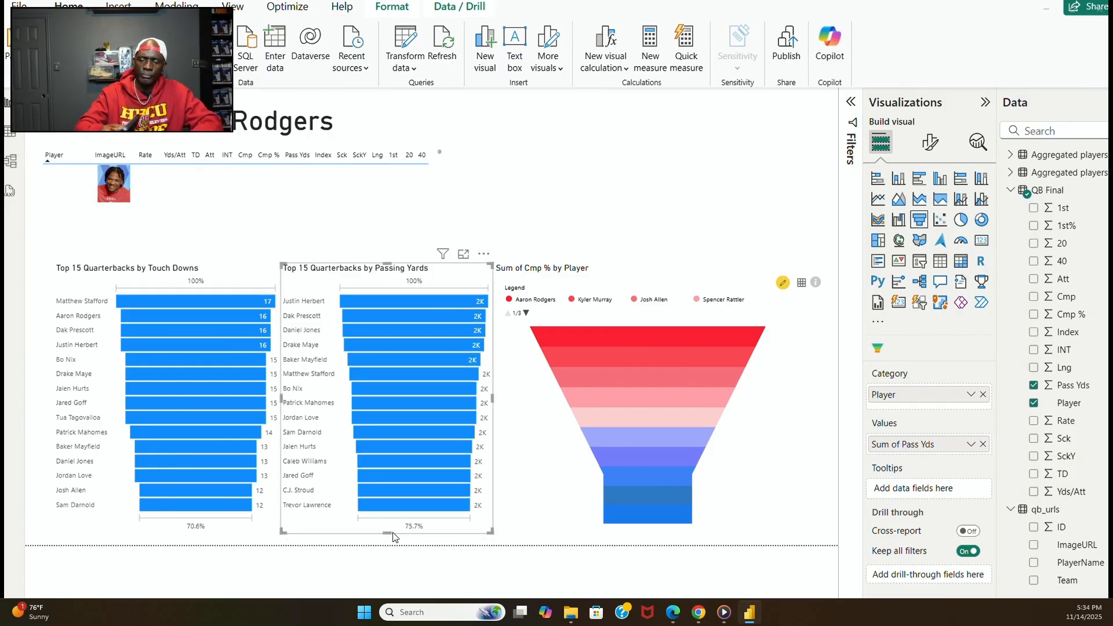
Add a gauge filling the space above the completion percentage funnel, with Max Pass Yards as its maximum value.
left_click(535, 235)
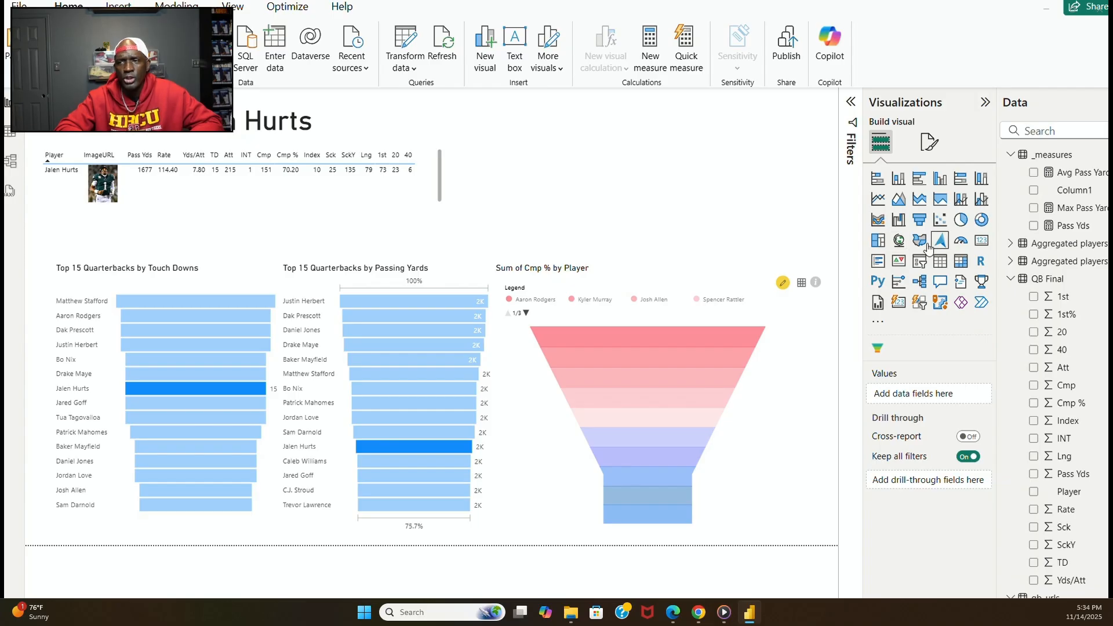
left_click(960, 242)
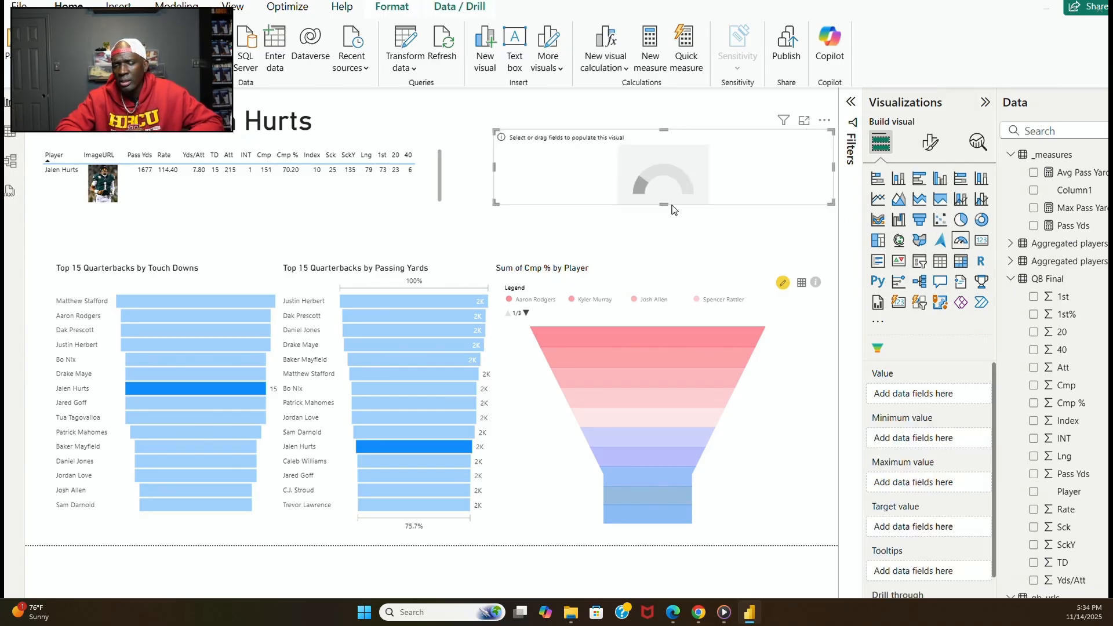
left_click_drag(665, 206, 656, 262)
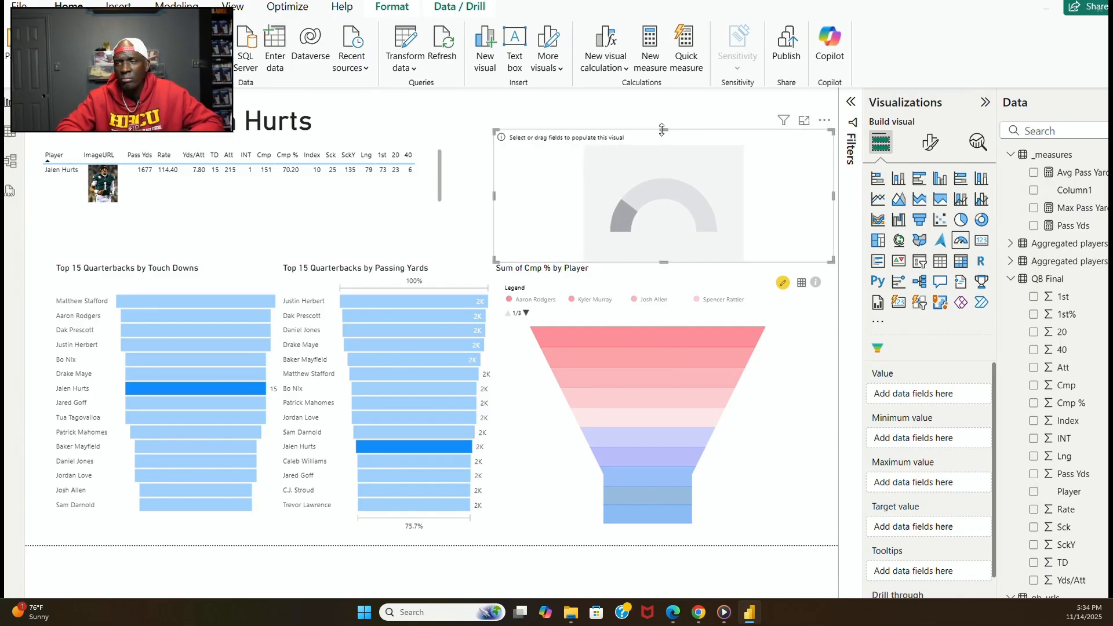
left_click_drag(663, 130, 665, 97)
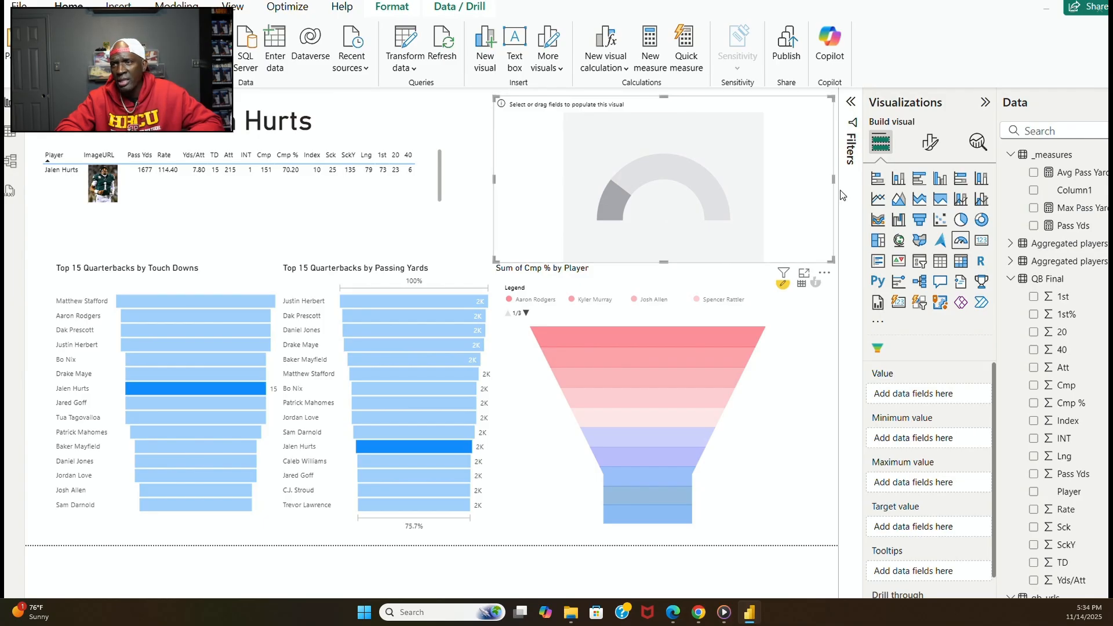
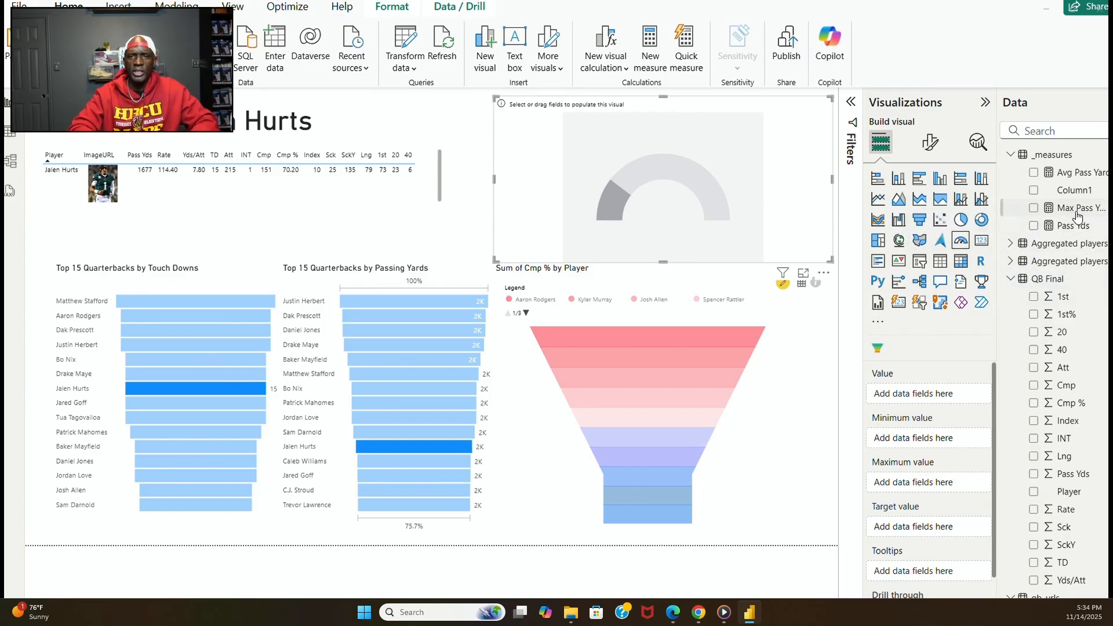
left_click_drag(1072, 213, 951, 484)
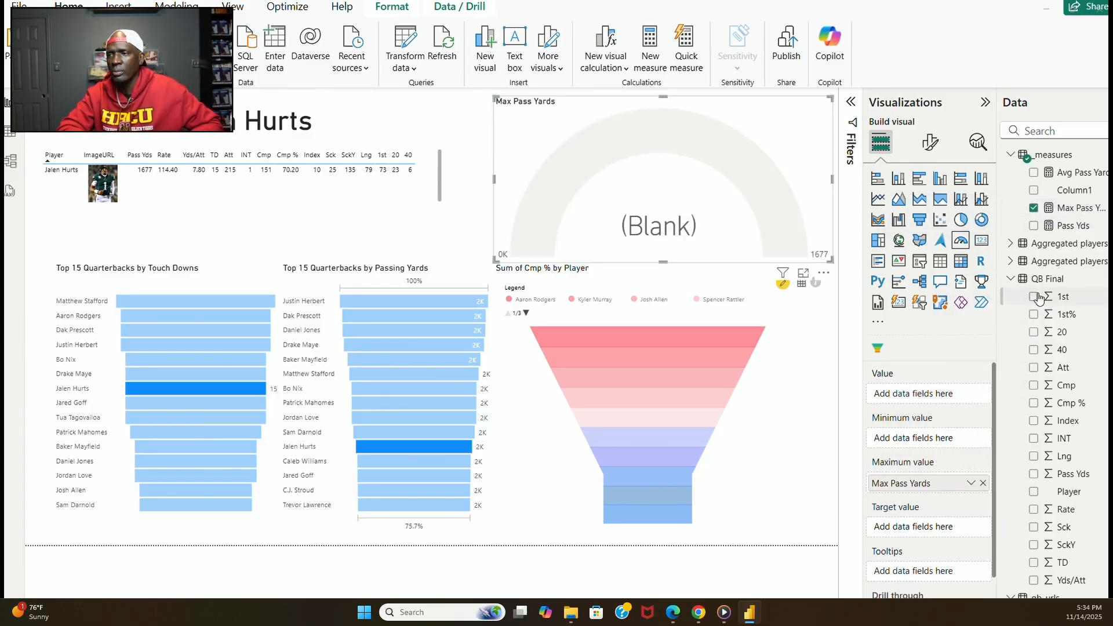
Open the Max Pass Yards measure in the table view and copy its whole formula.
left_click(10, 131)
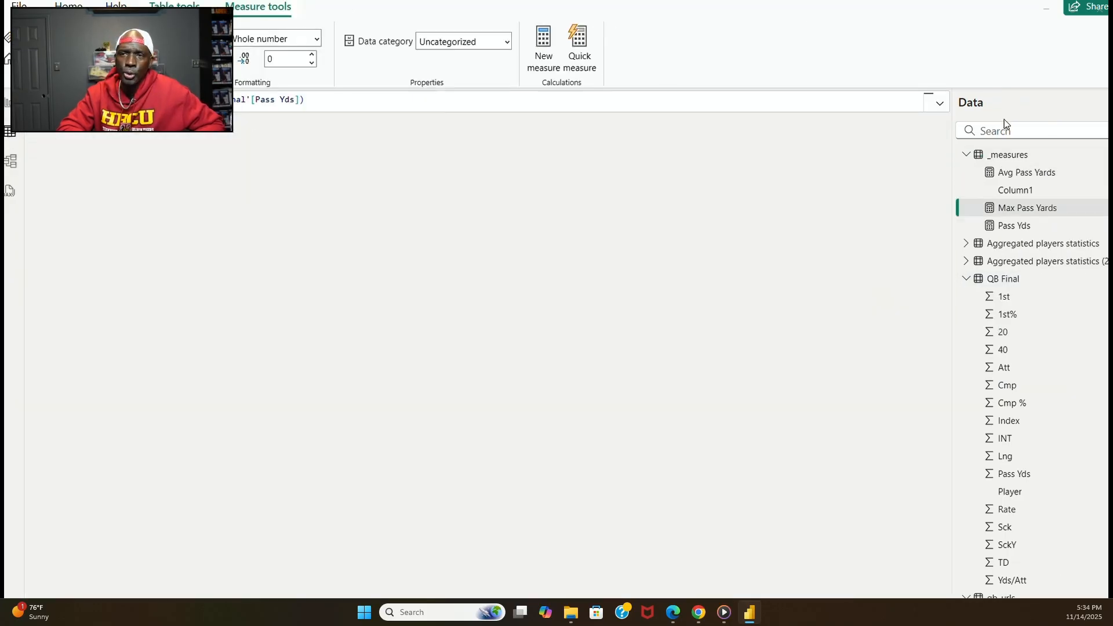
left_click(1009, 154)
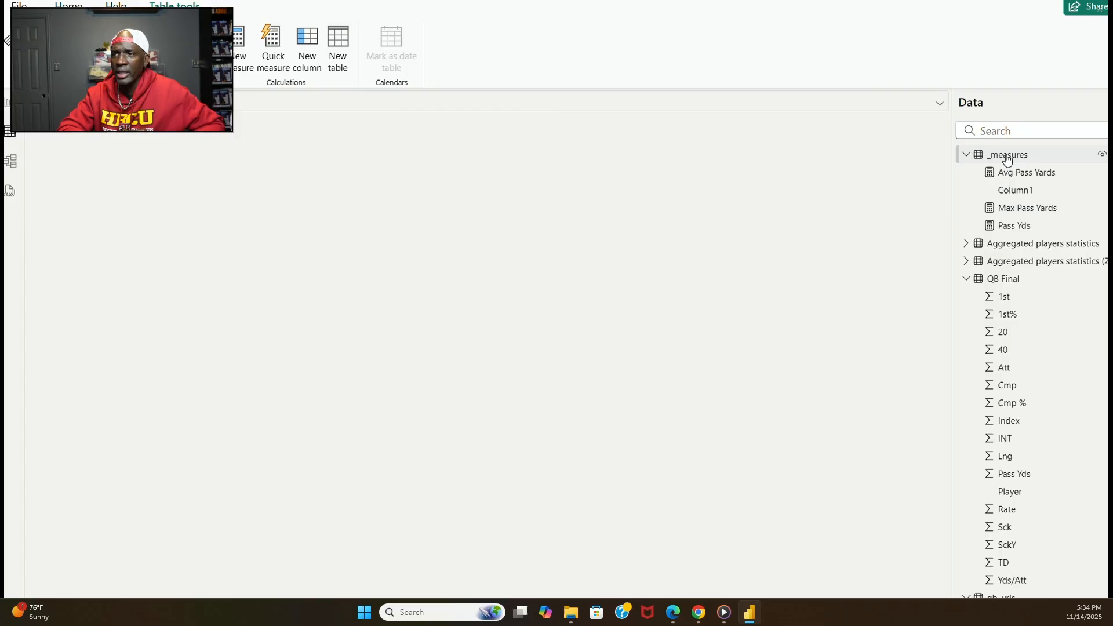
left_click(1019, 210)
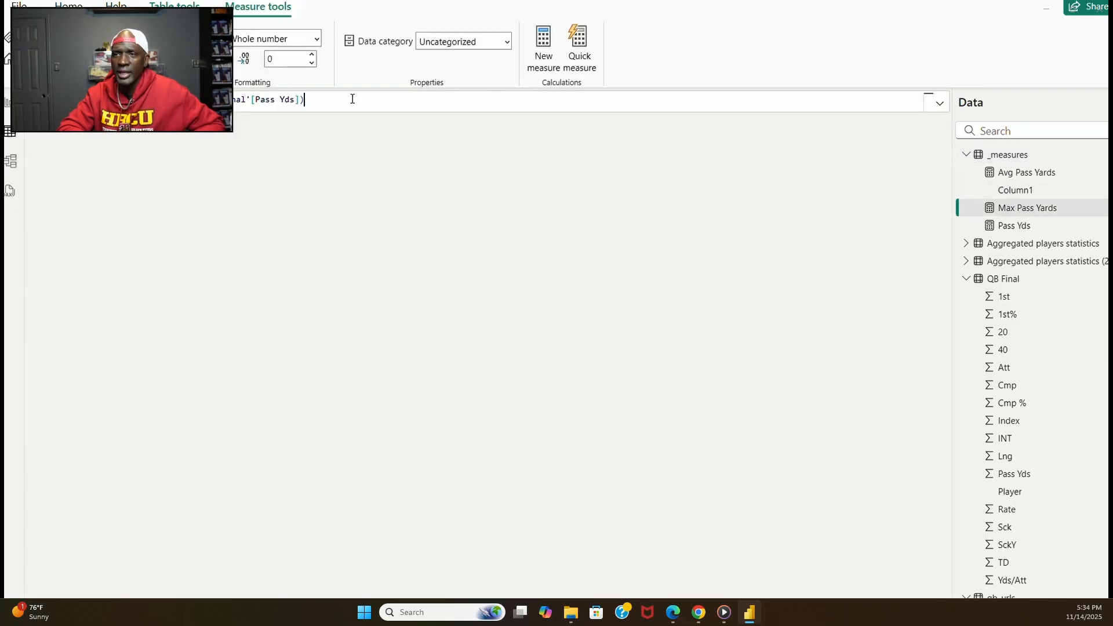
key("ctrl+a")
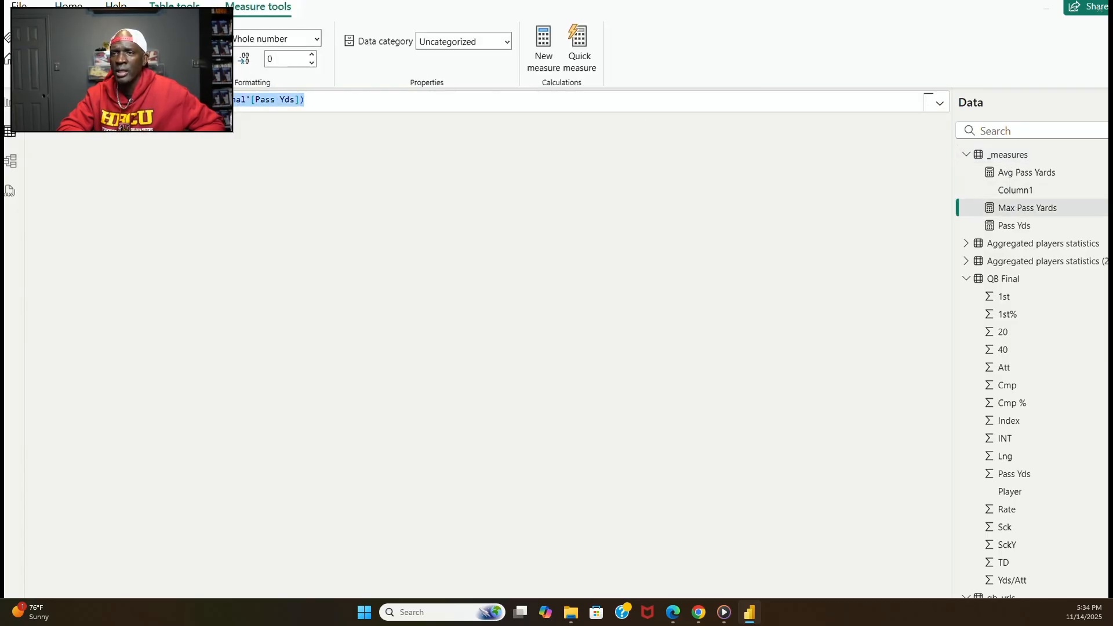
Create a Min Pass Yards measure in the _measures table from the copied formula, using MIN on the QB Final Pass Yds column.
left_click(1008, 157)
right_click(1009, 161)
left_click(925, 165)
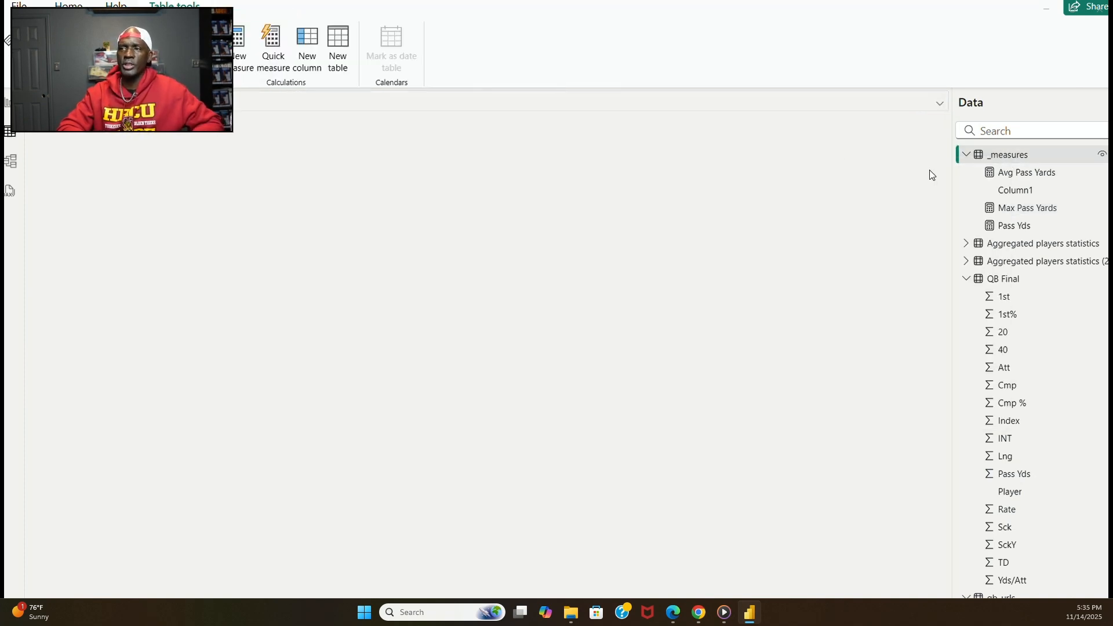
key("ctrl+v")
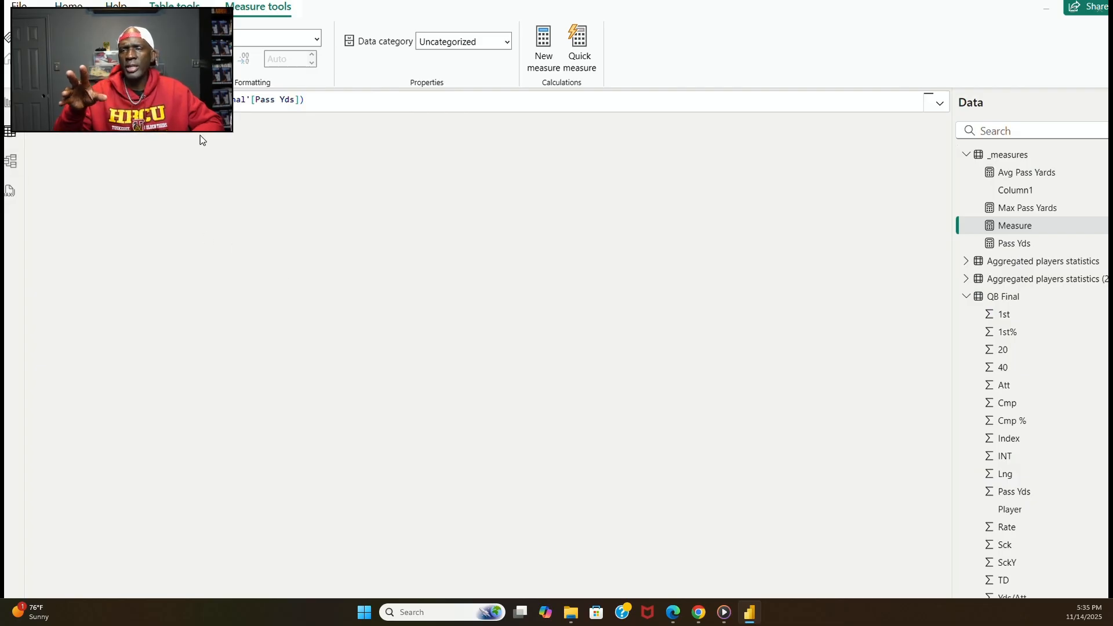
type("MIN")
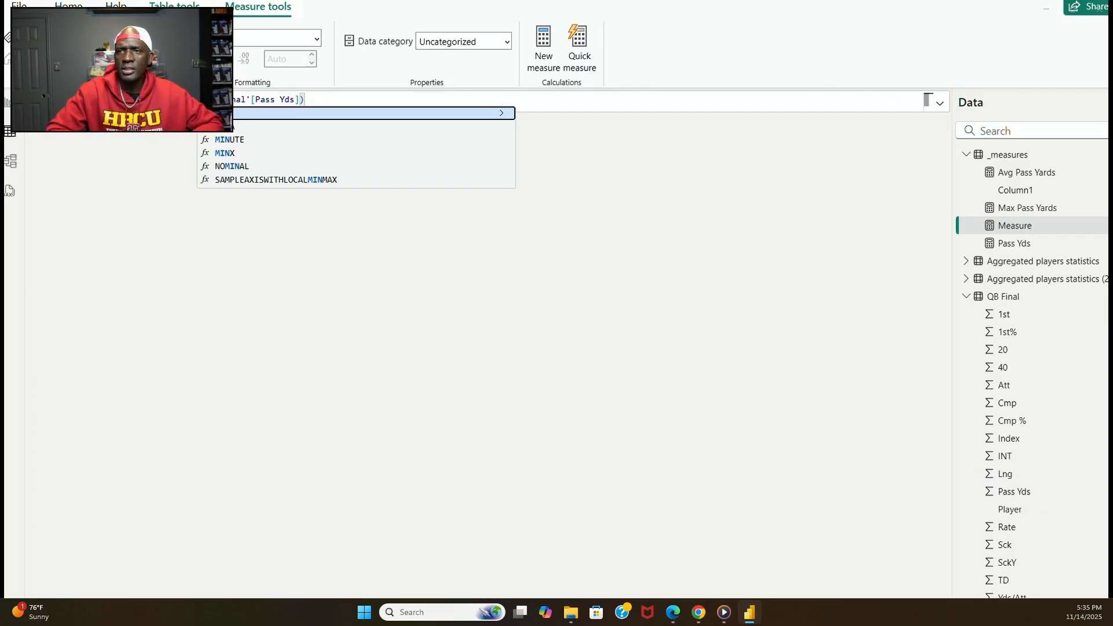
left_click(227, 115)
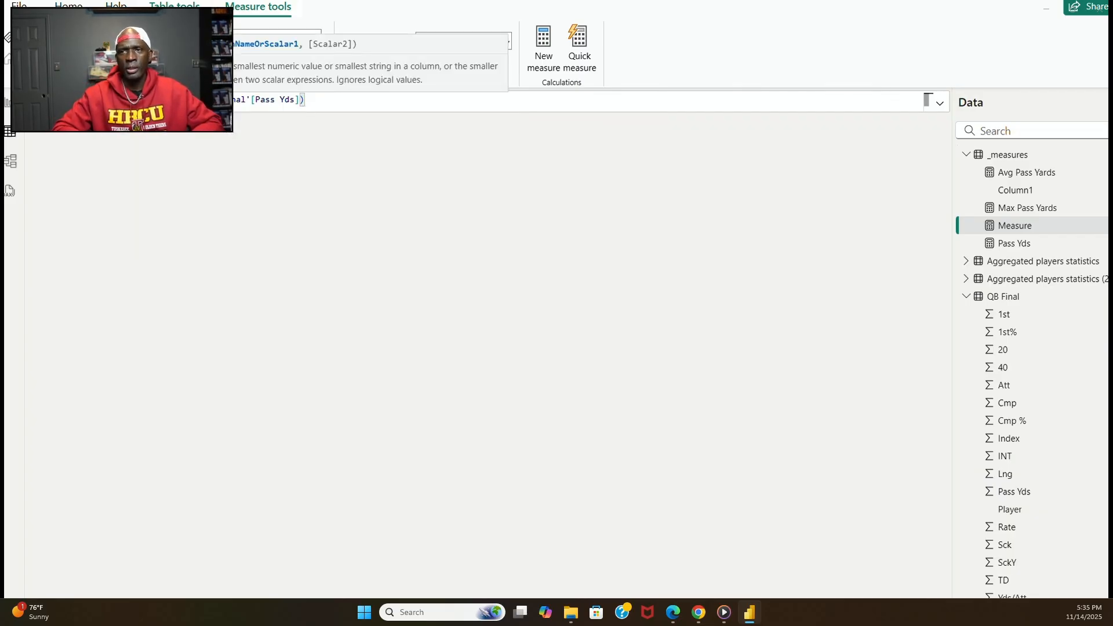
key("Return")
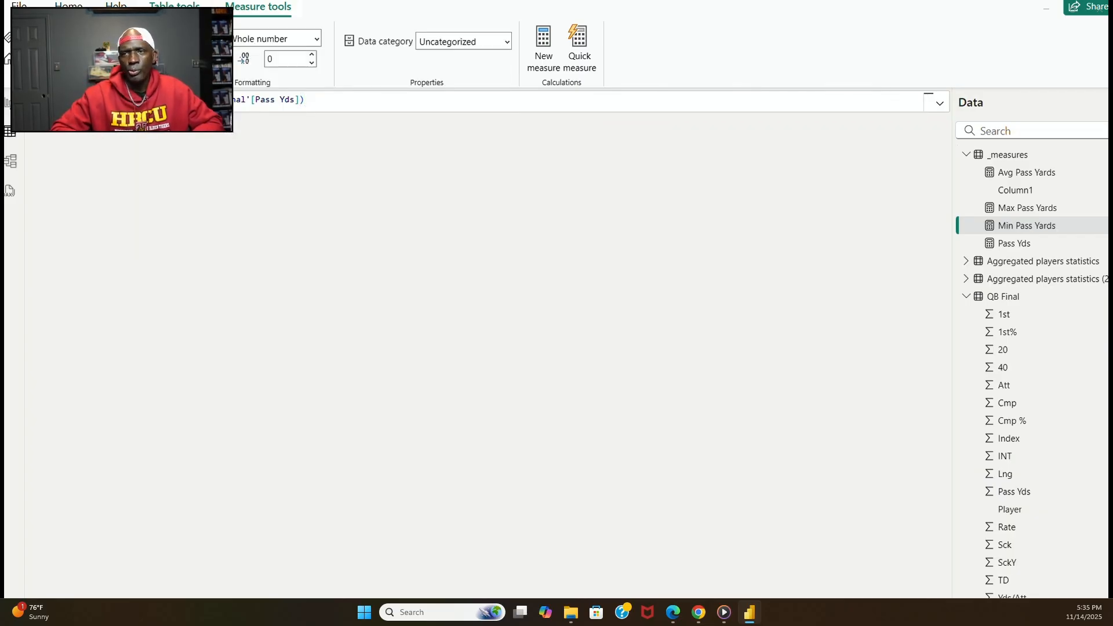
Return to the report page and use Min Pass Yards as the gauge's minimum value.
left_click(9, 103)
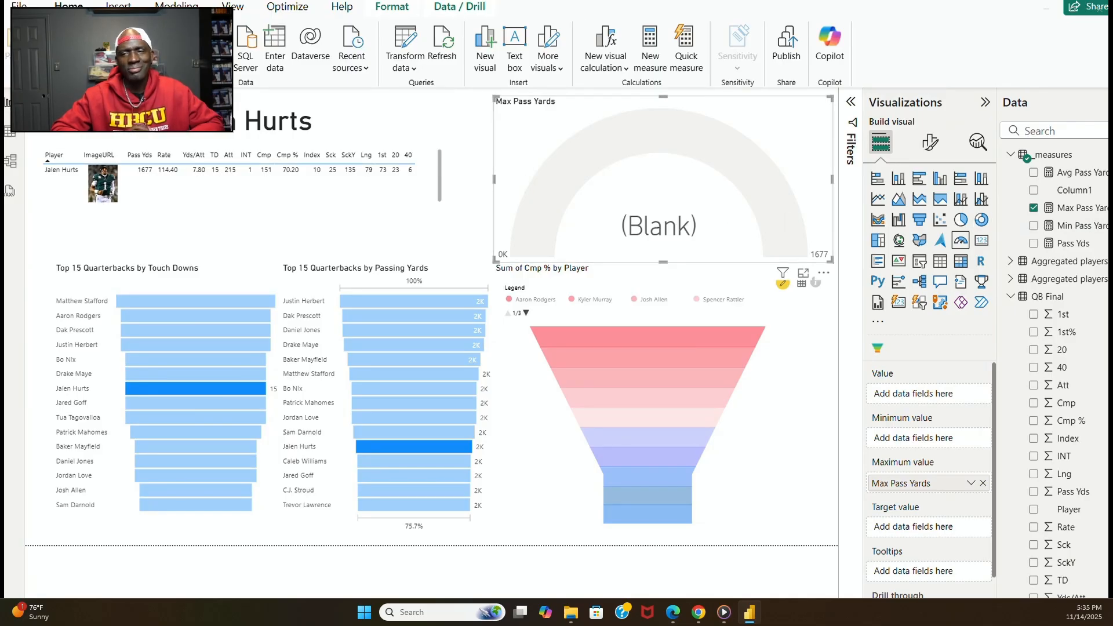
left_click_drag(1074, 229, 945, 433)
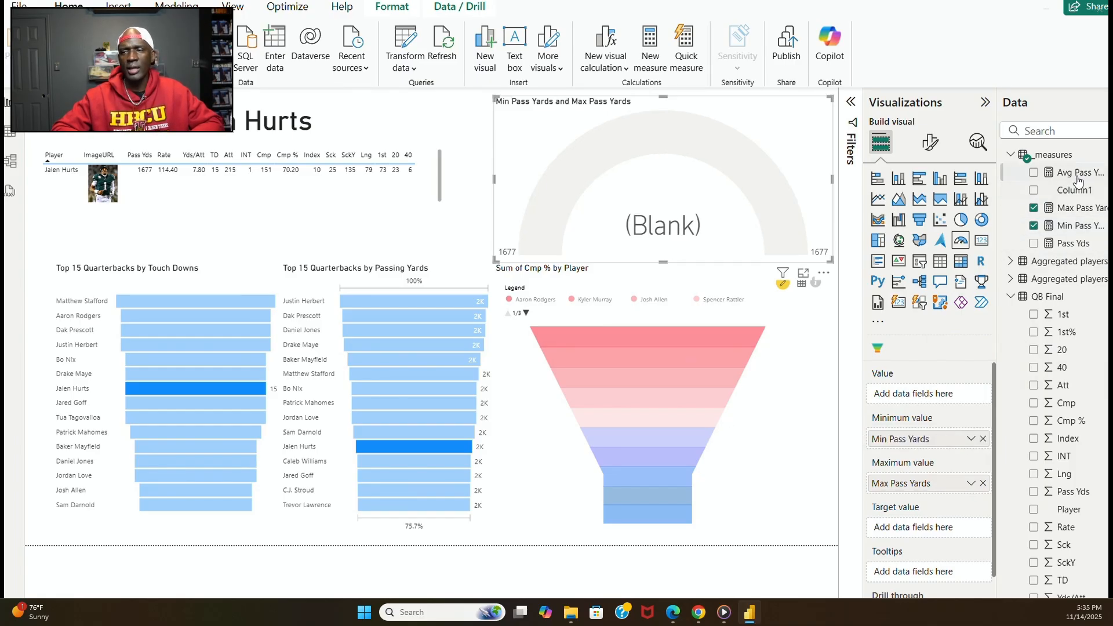
Use the Avg Pass Yards measure as the gauge's target value.
left_click_drag(1077, 180, 934, 534)
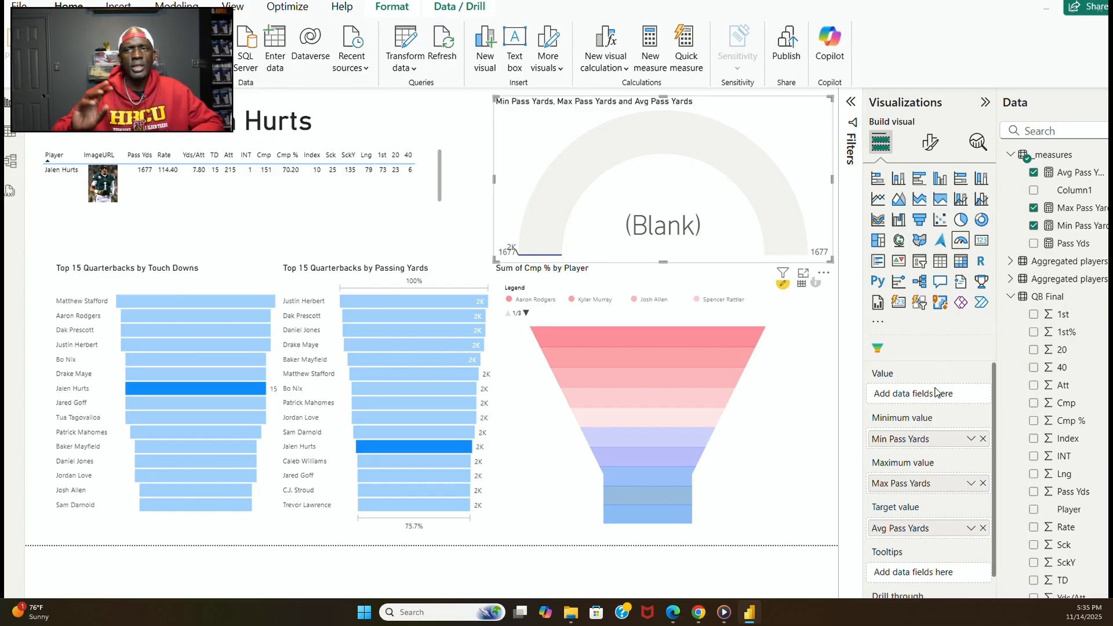
scroll(1080, 521, "down", 3)
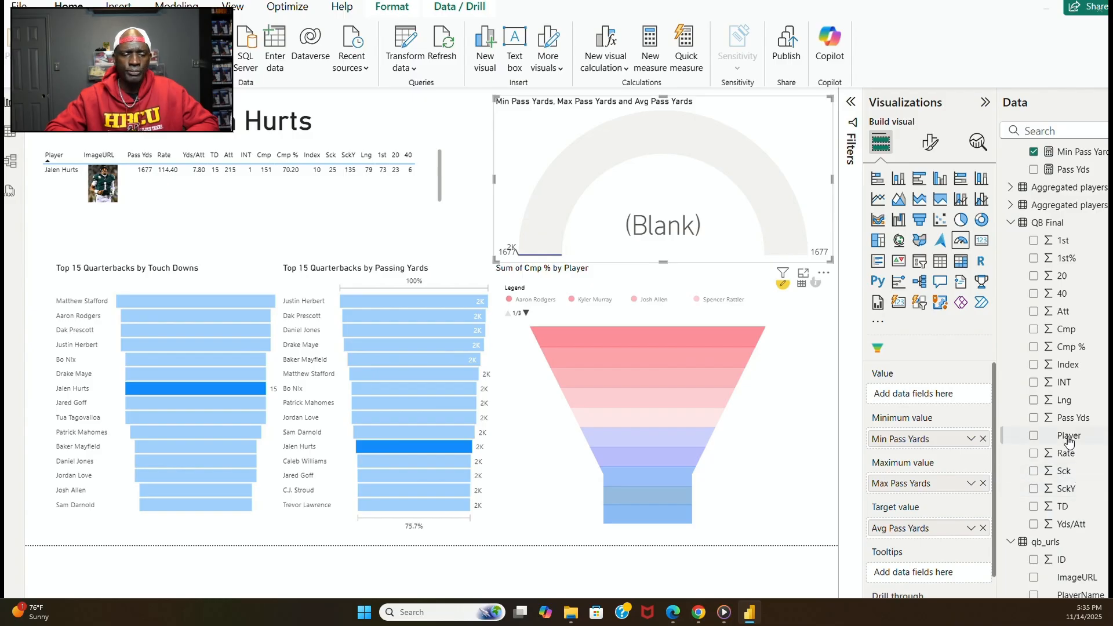
left_click_drag(1069, 435, 953, 396)
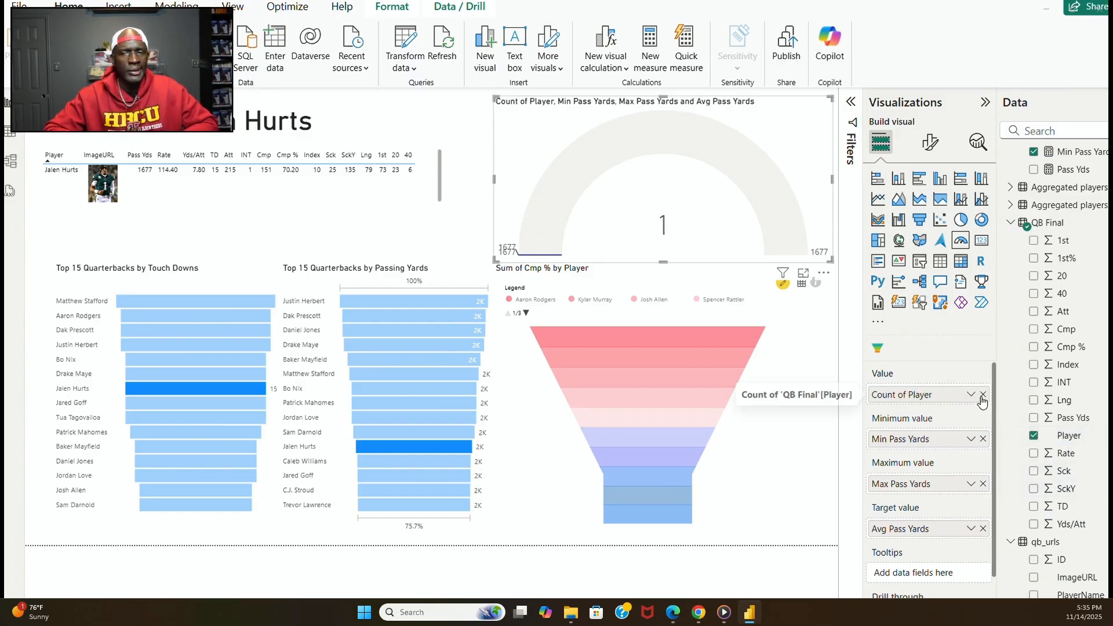
mouse_move(704, 332)
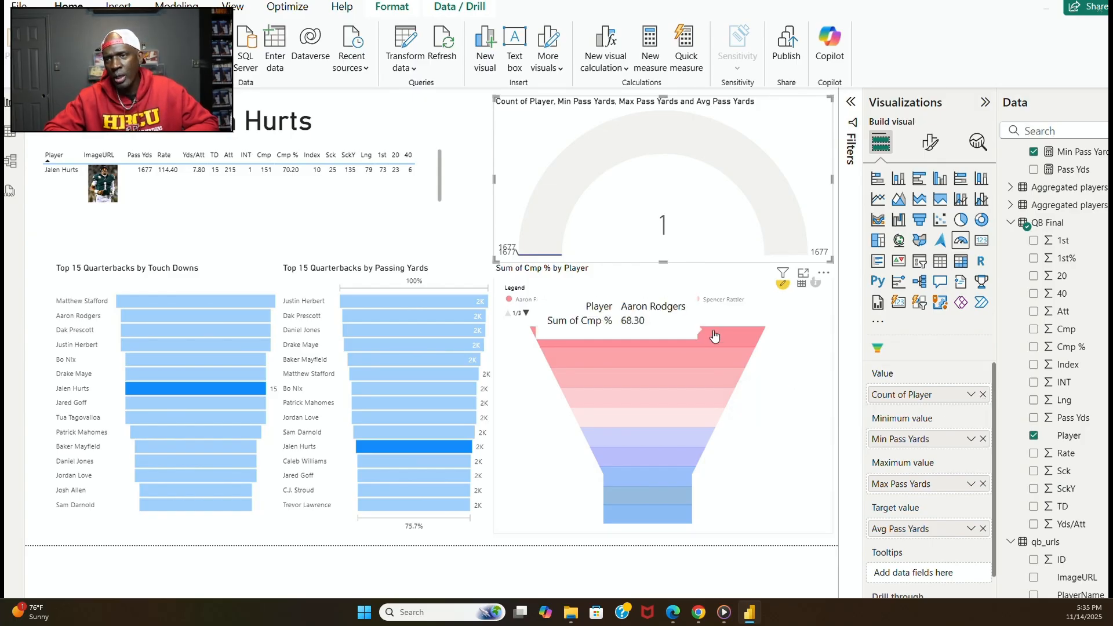
left_click(984, 394)
Try the Pass Yds measure as the gauge's value and check it for several quarterbacks selected in the funnel.
scroll(1038, 290, "up", 3)
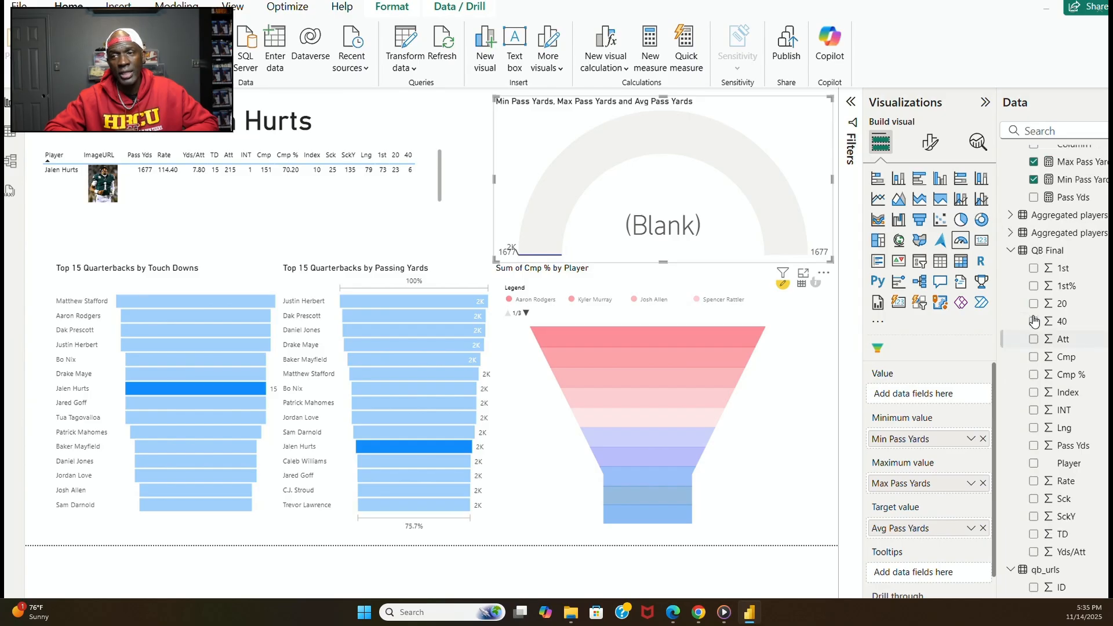
left_click_drag(1069, 244, 946, 385)
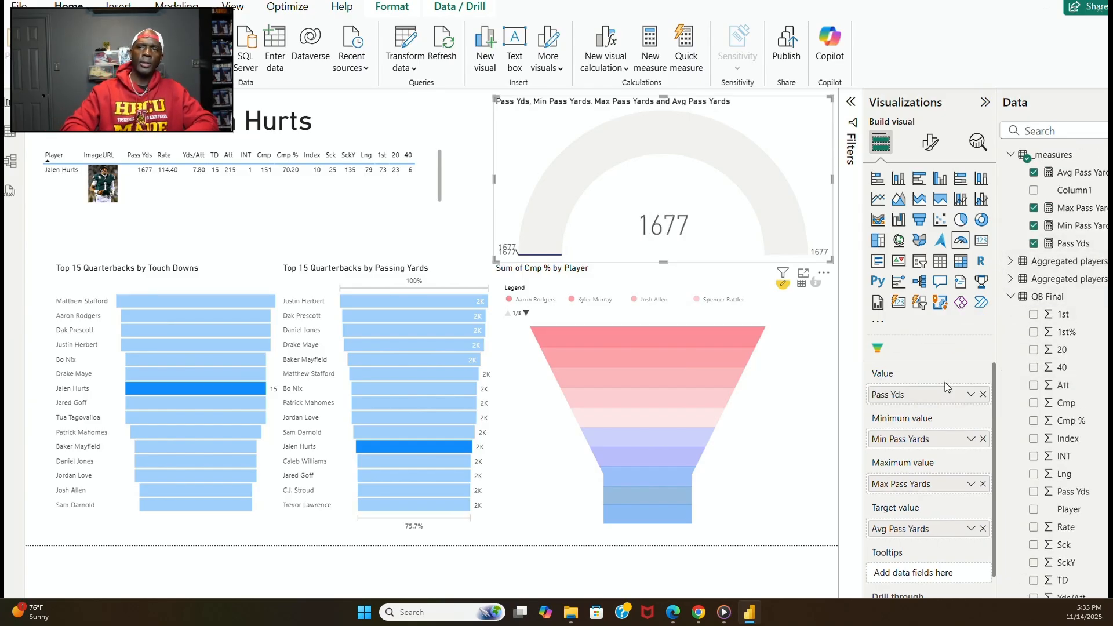
left_click(646, 438)
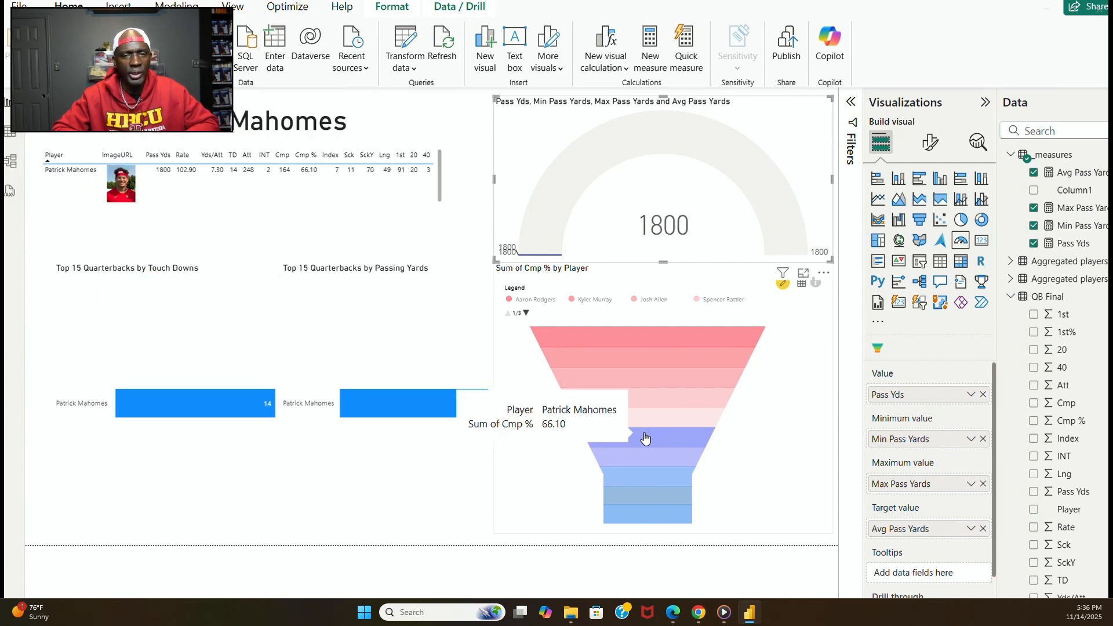
left_click(658, 386)
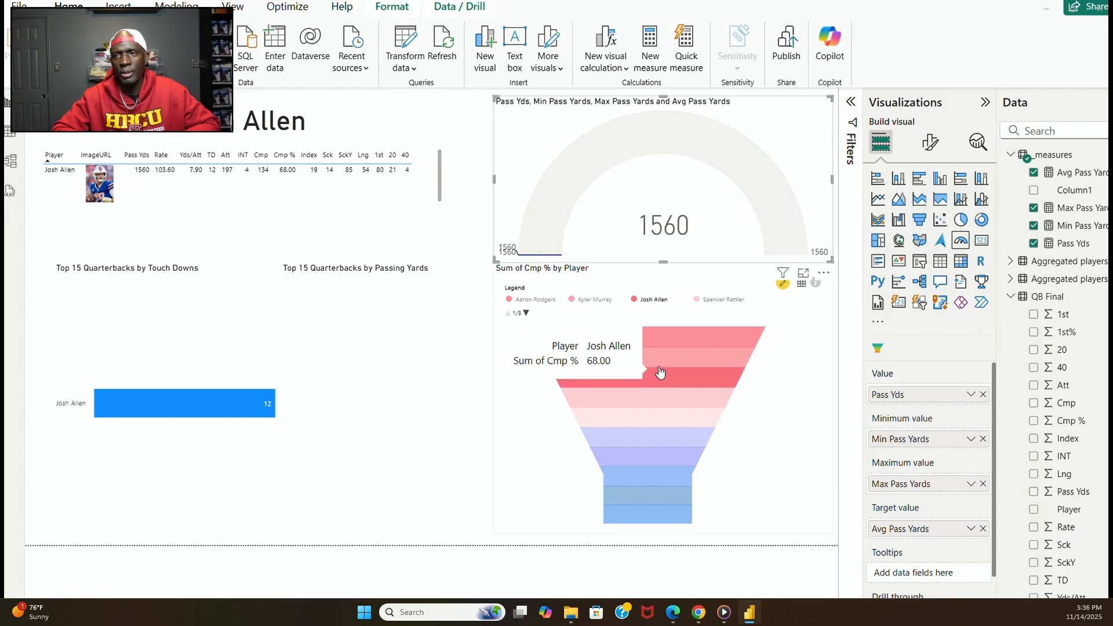
left_click(661, 362)
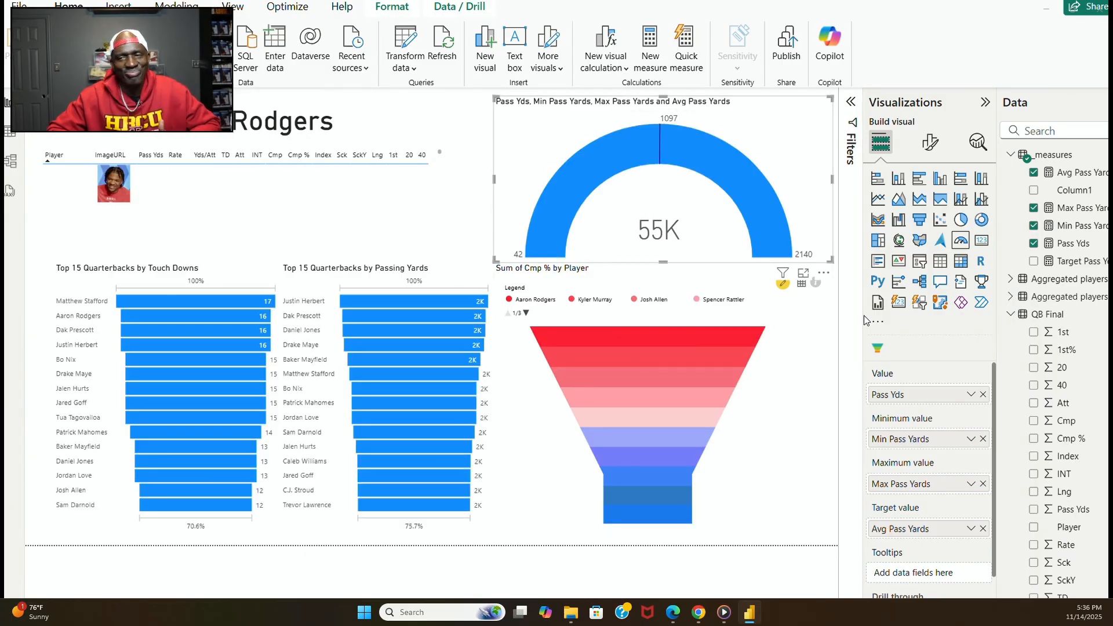
Replace the gauge's value field with the Target Pass Yds measure.
left_click(983, 395)
left_click_drag(1067, 262, 948, 389)
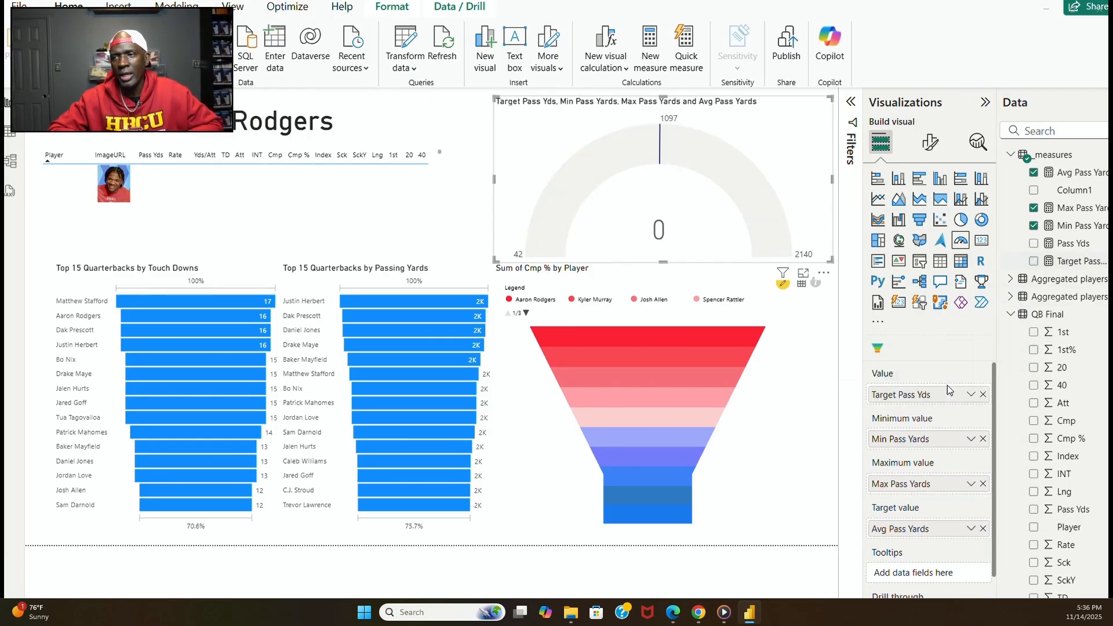
Select different quarterbacks in the completion percentage funnel and examine how the gauge's fill, minimum and maximum respond.
left_click(623, 422)
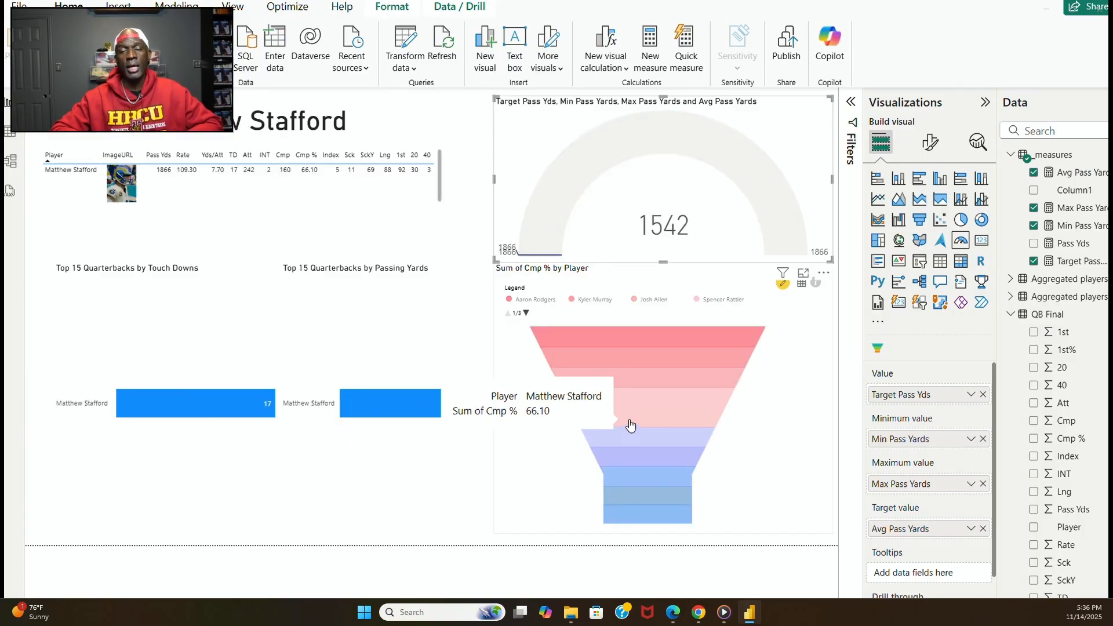
left_click(699, 366)
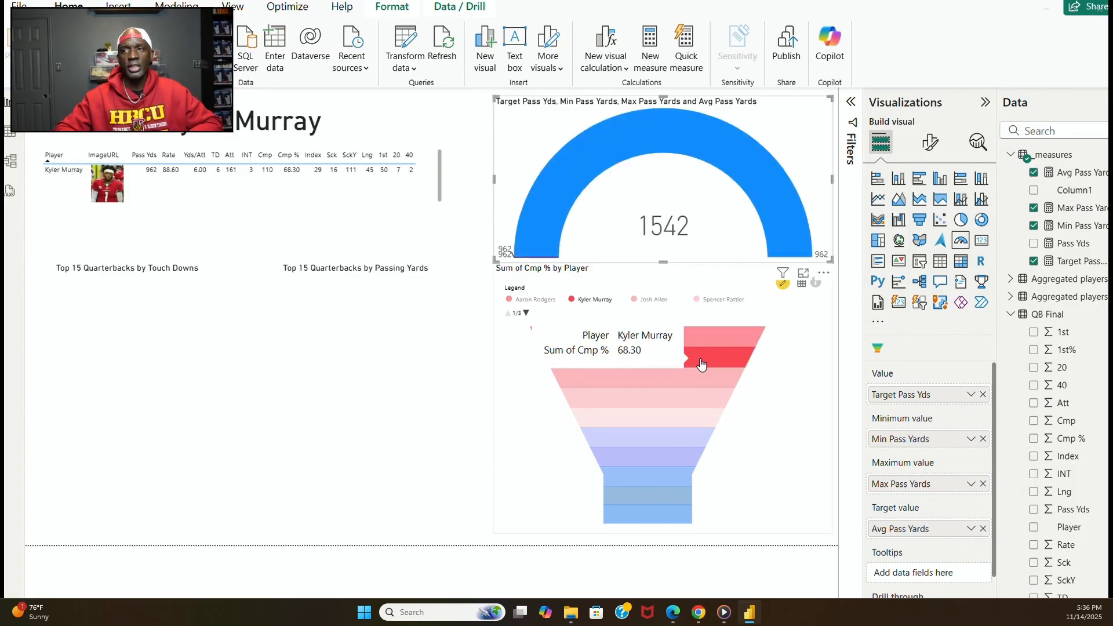
left_click(712, 341)
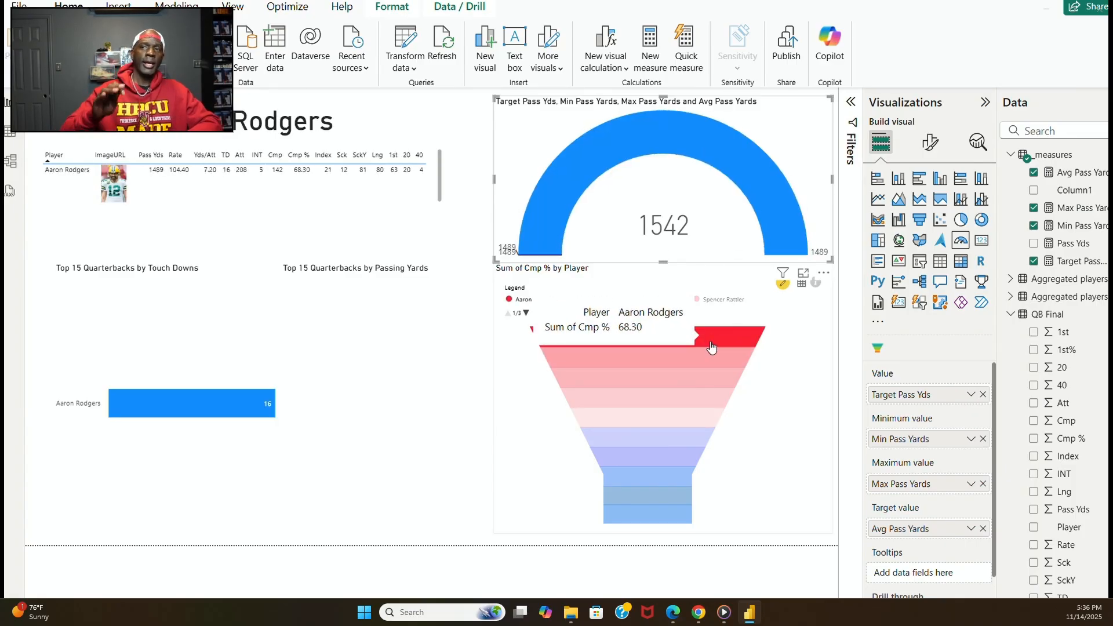
left_click(673, 514)
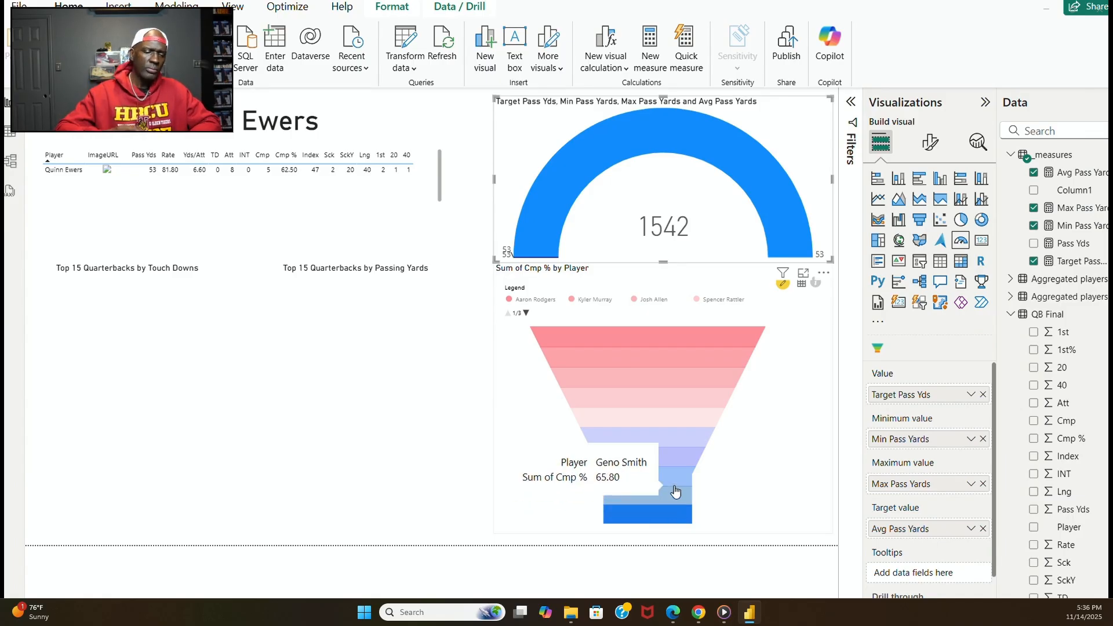
left_click(676, 492)
left_click(673, 475)
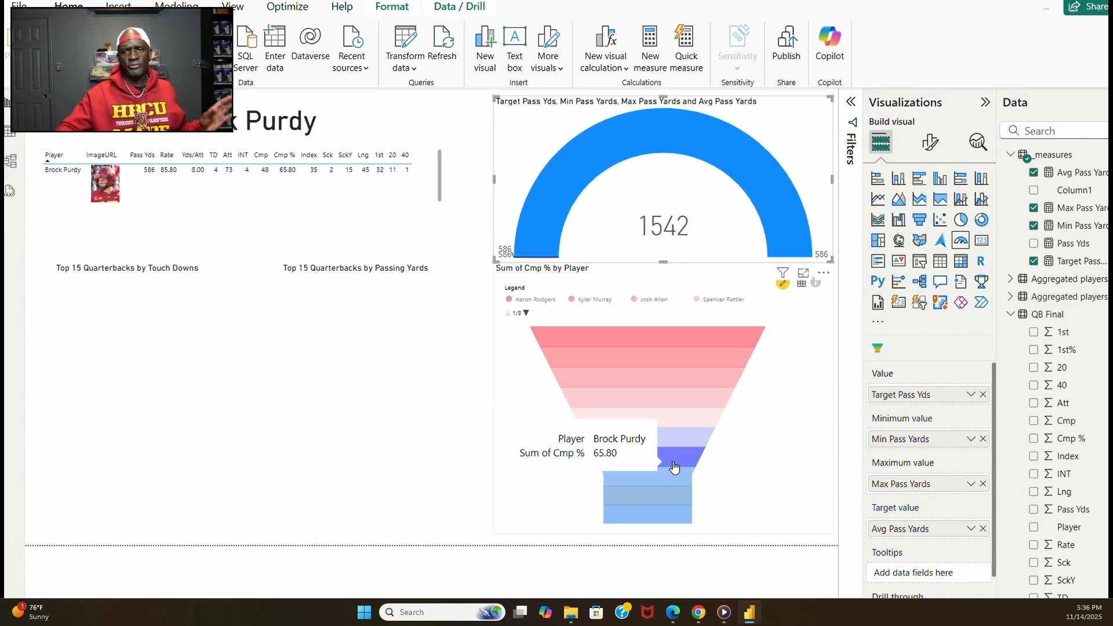
left_click(690, 423)
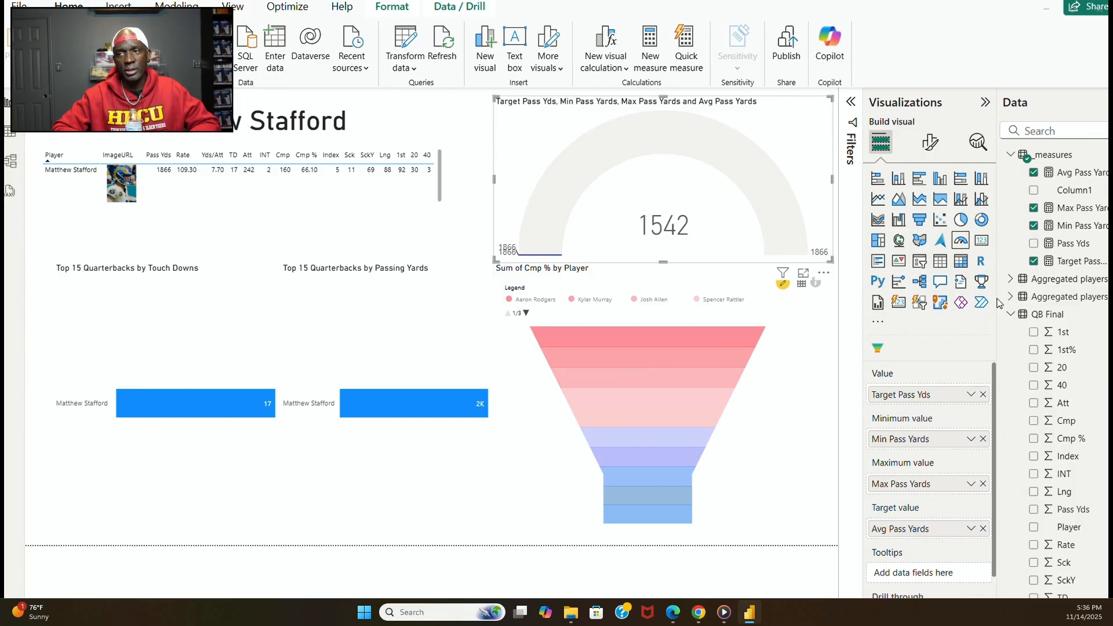
Select the Target Pass Yds measure and compare the gauge's target and range across more quarterbacks in the funnel.
left_click(1057, 265)
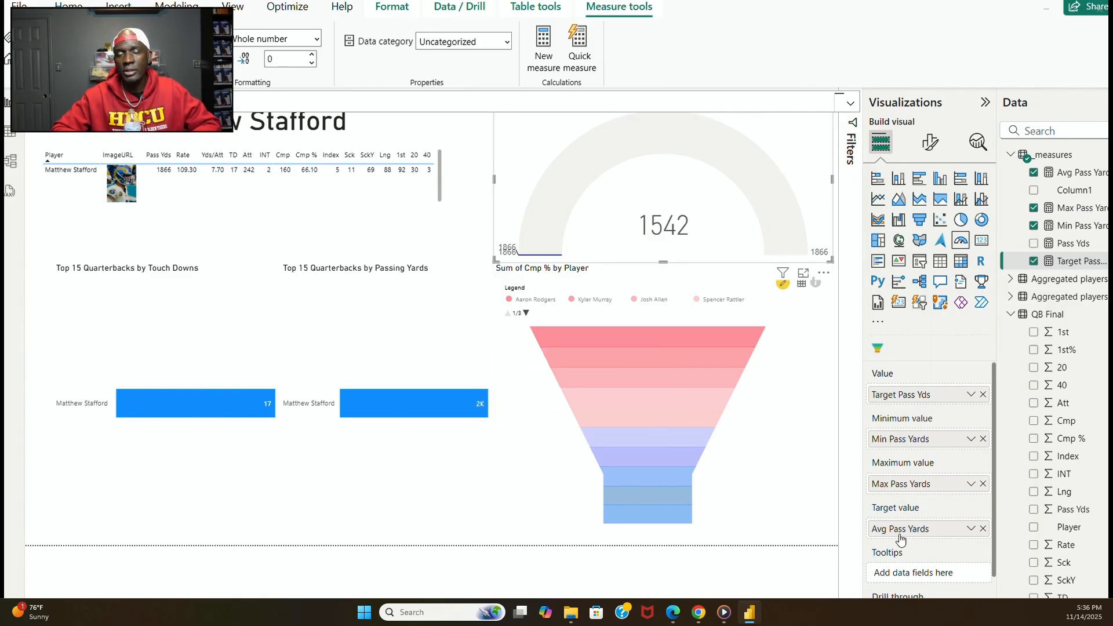
left_click(673, 401)
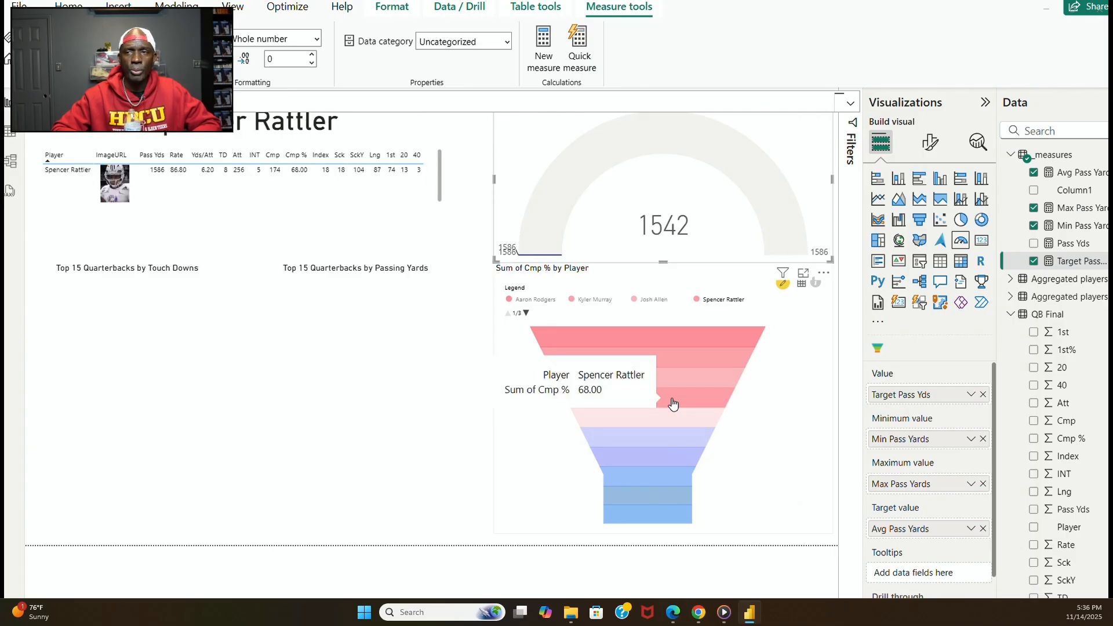
left_click(683, 372)
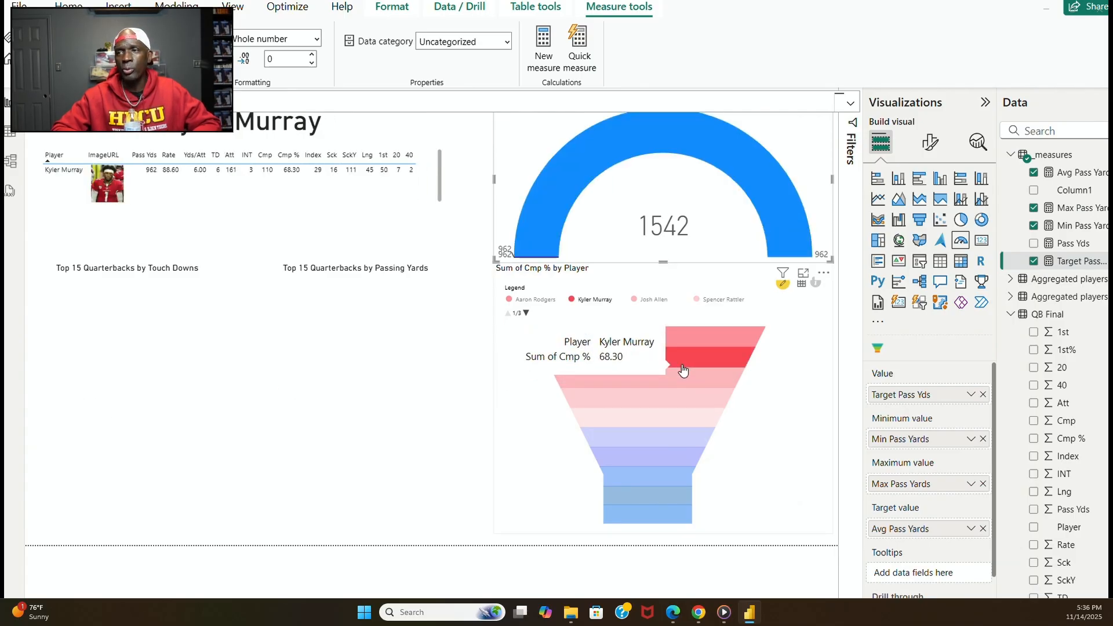
left_click(704, 342)
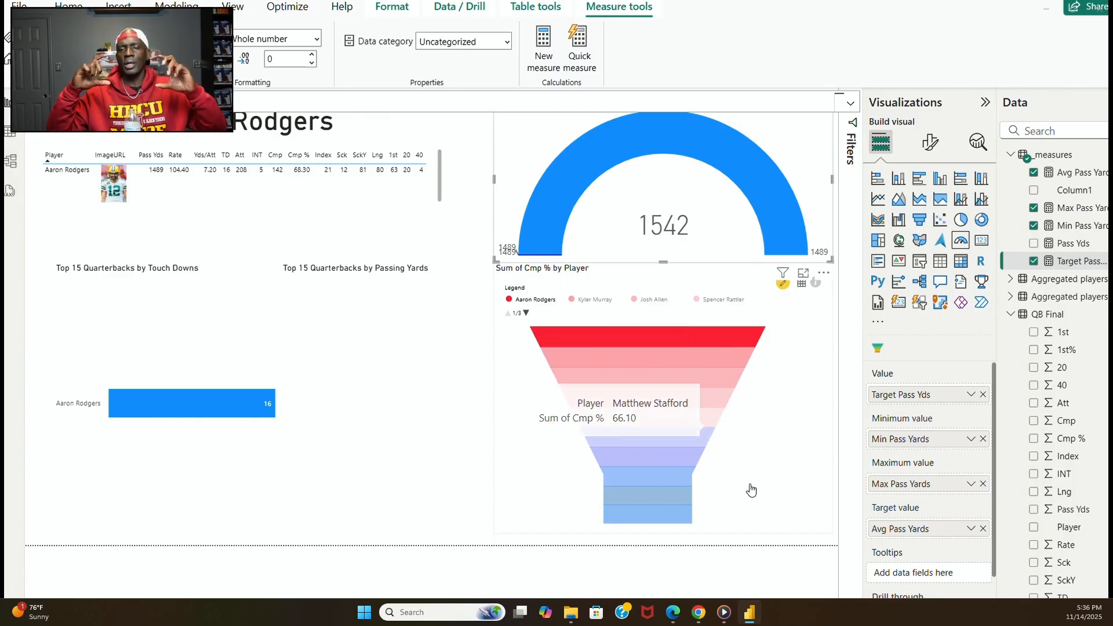
left_click(673, 483)
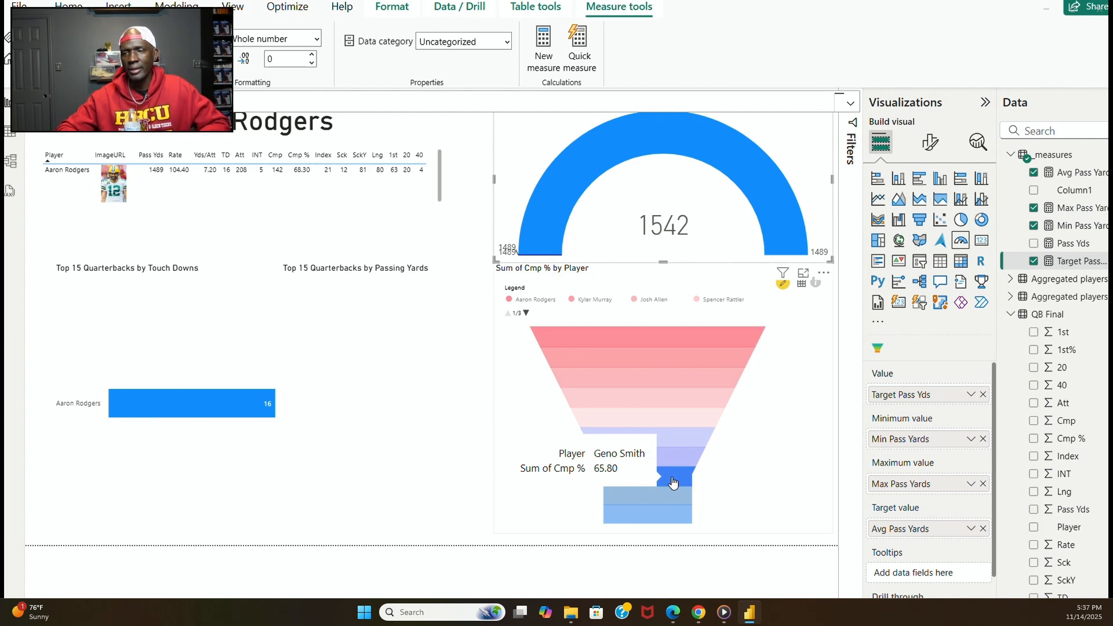
left_click(664, 522)
left_click(676, 377)
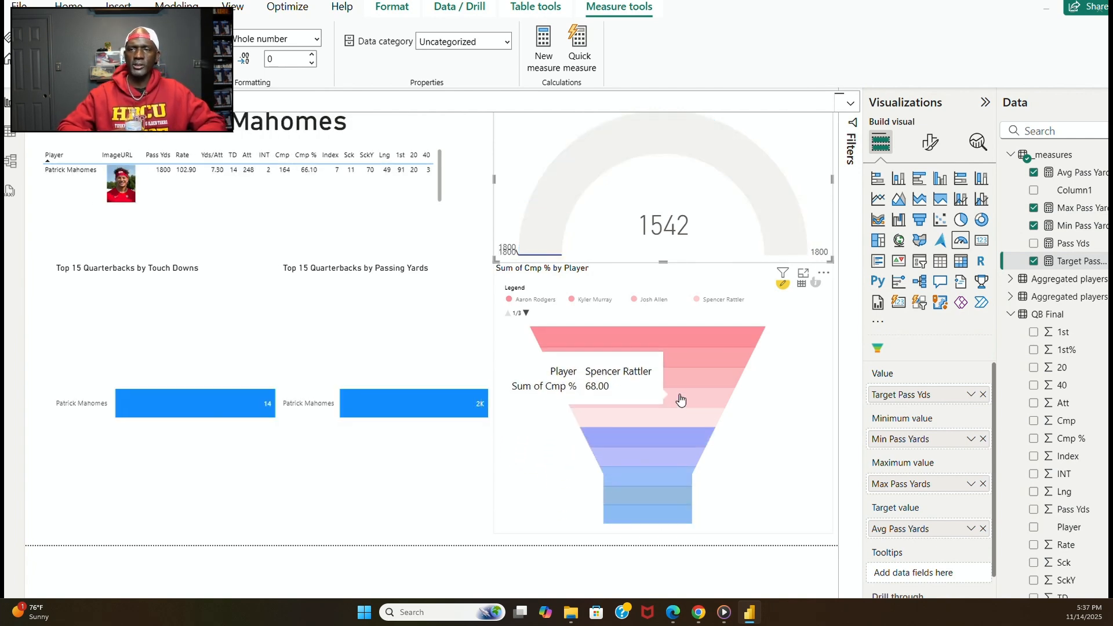
left_click(681, 400)
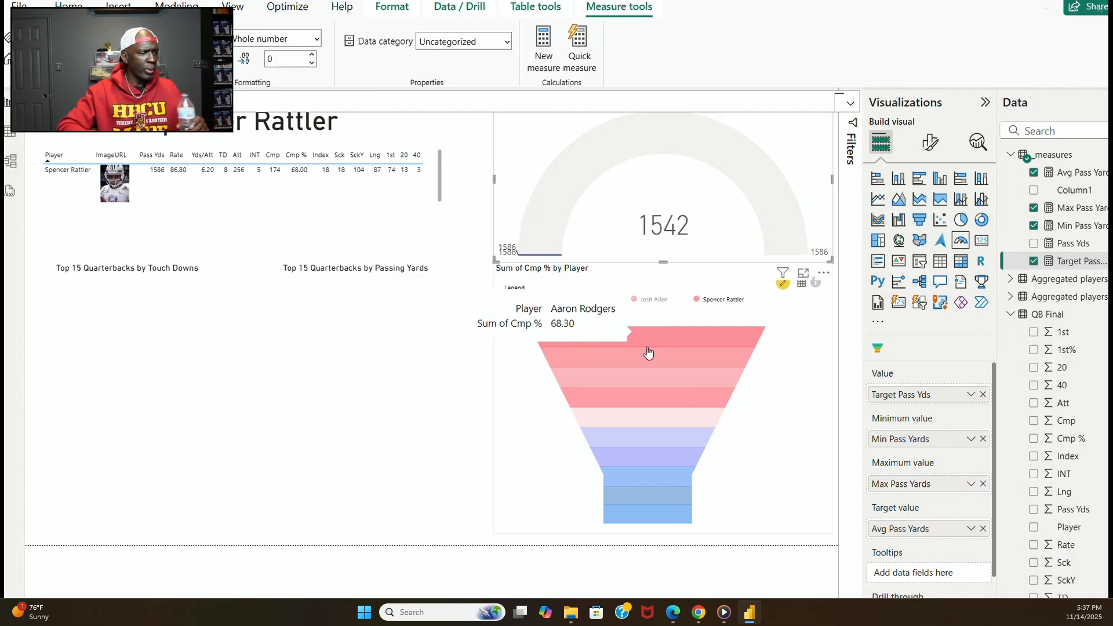
left_click(652, 387)
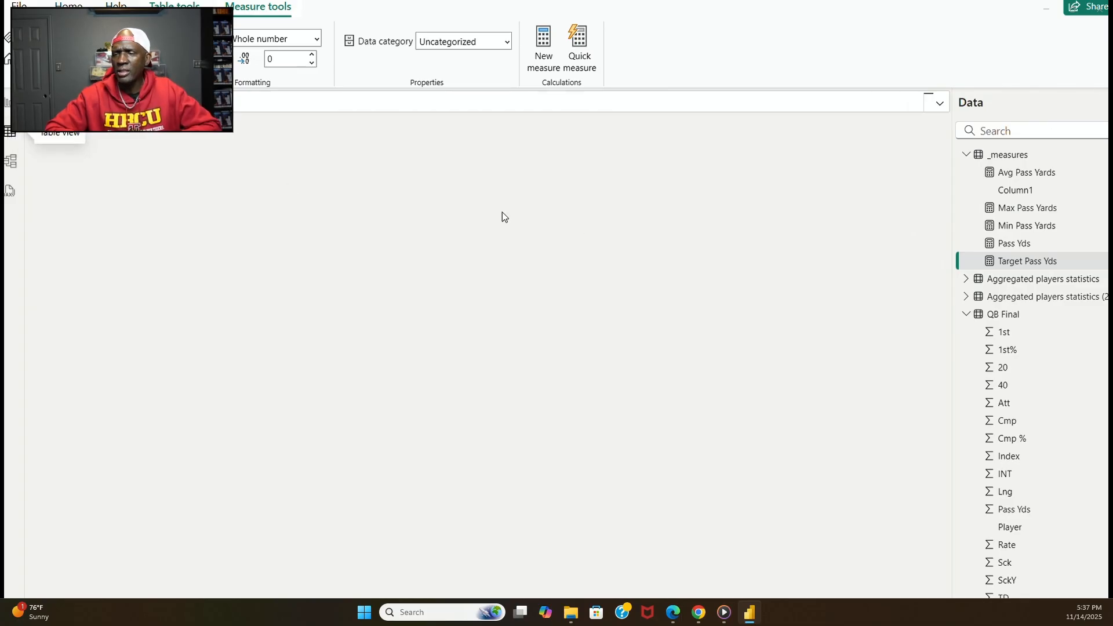
Review the formulas of the Max Pass Yards, Min Pass Yards and Target Pass Yds measures in the table view.
left_click(1038, 214)
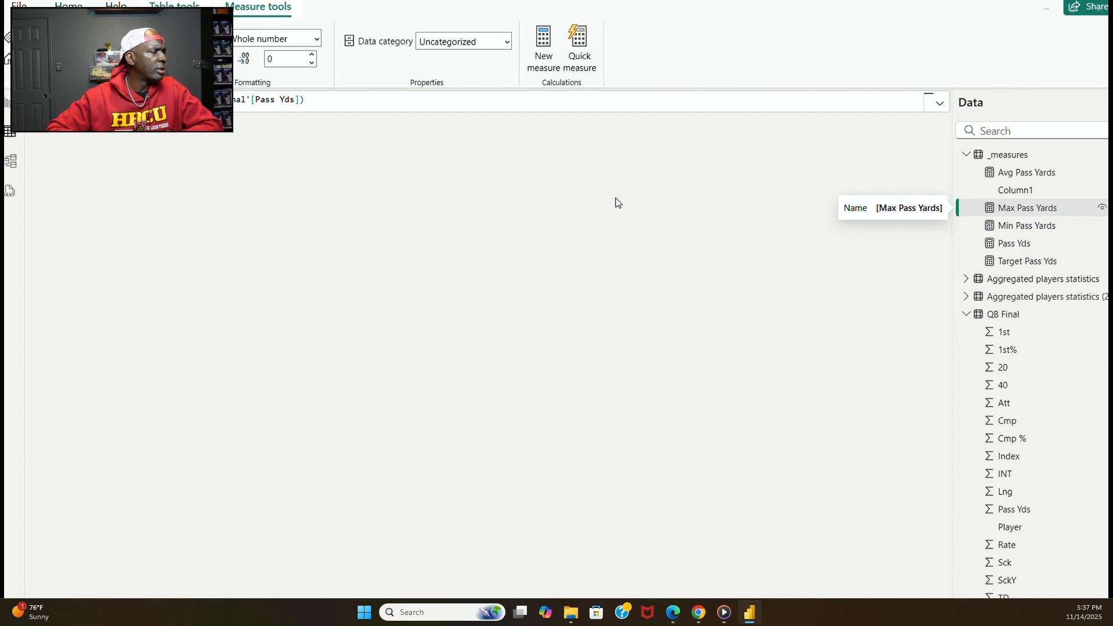
left_click(1008, 230)
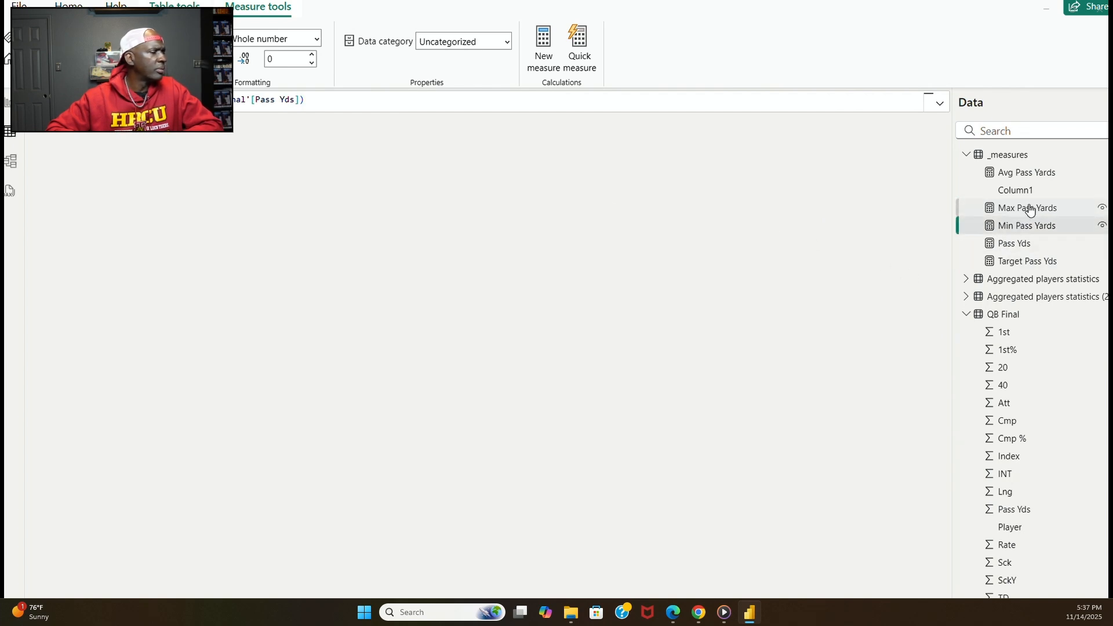
left_click(1022, 264)
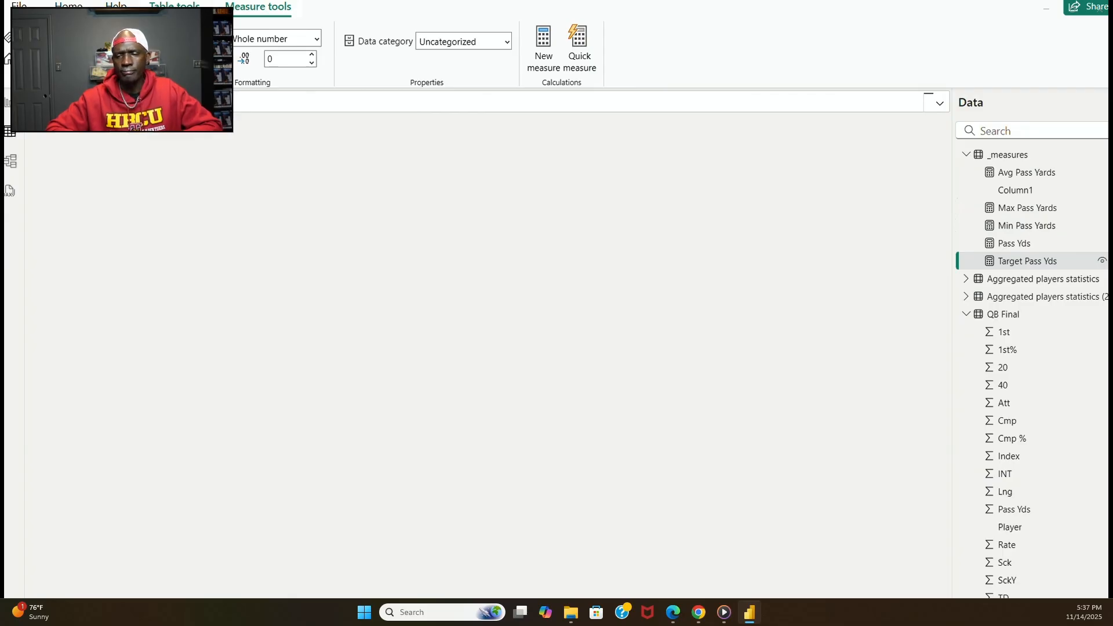
Replace the Min Pass Yards measure's column expression with a fixed value of 0.
left_click(1020, 233)
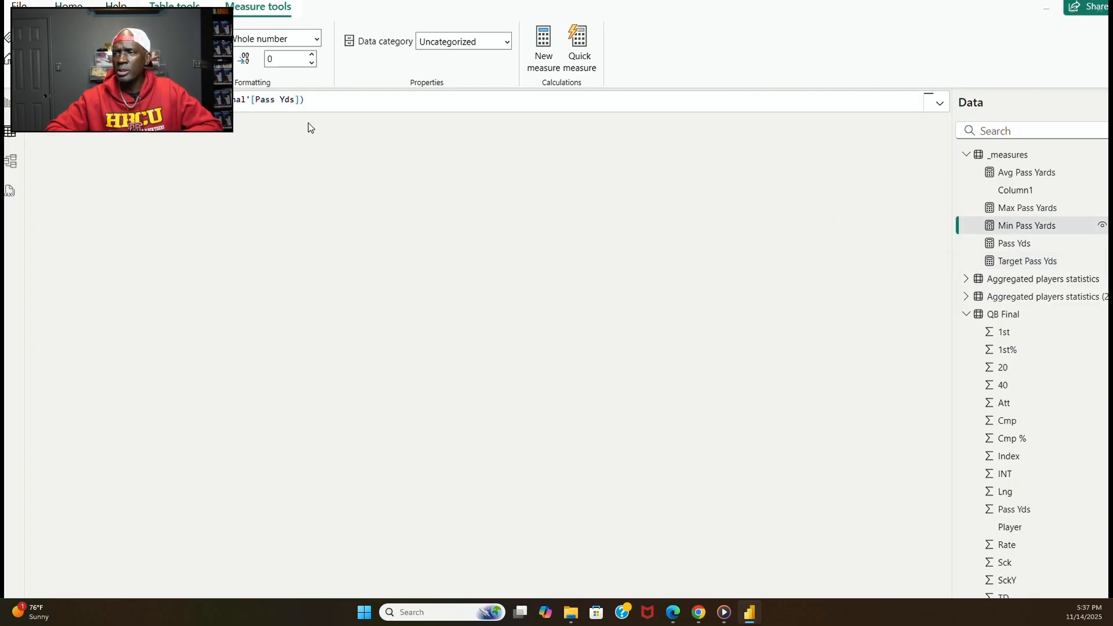
triple_click(345, 97)
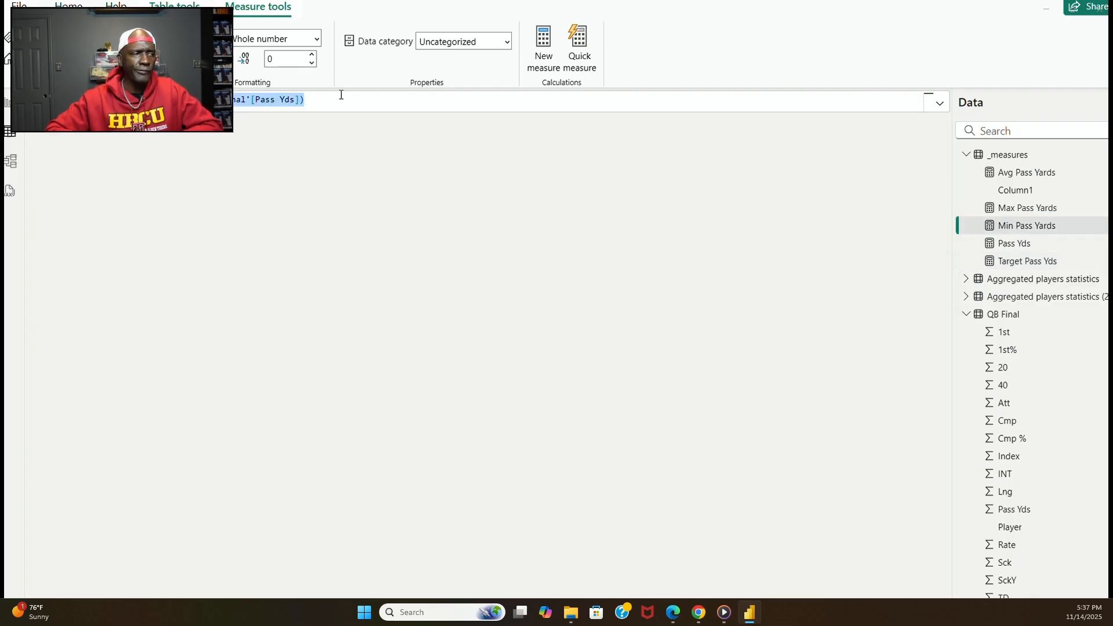
key("Delete")
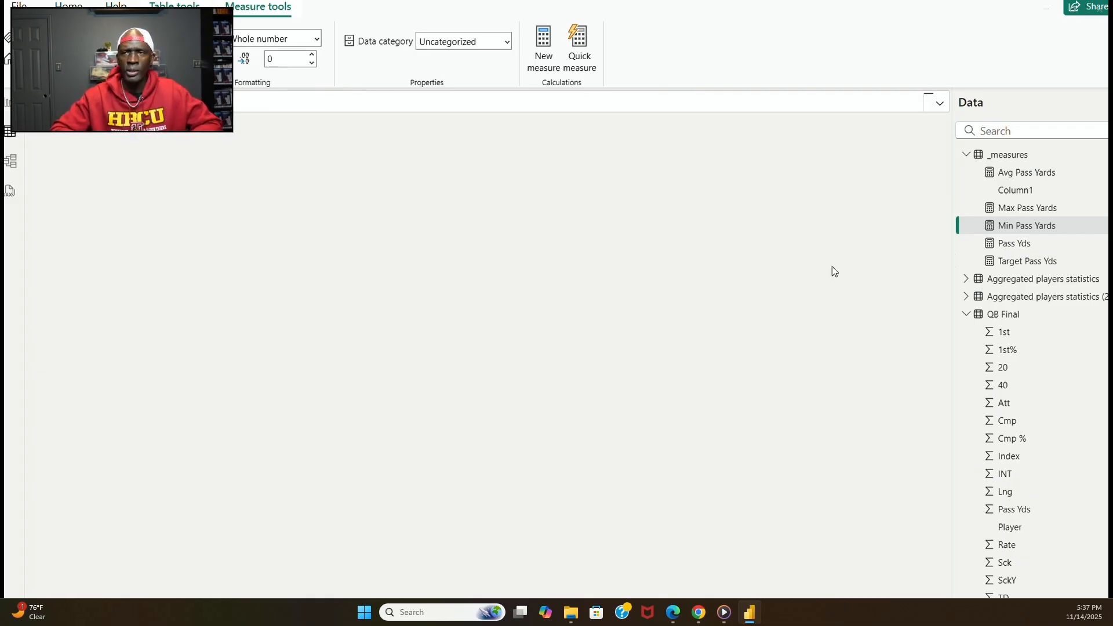
Replace the Max Pass Yards measure's column expression with a fixed value of 3500.
left_click(1028, 210)
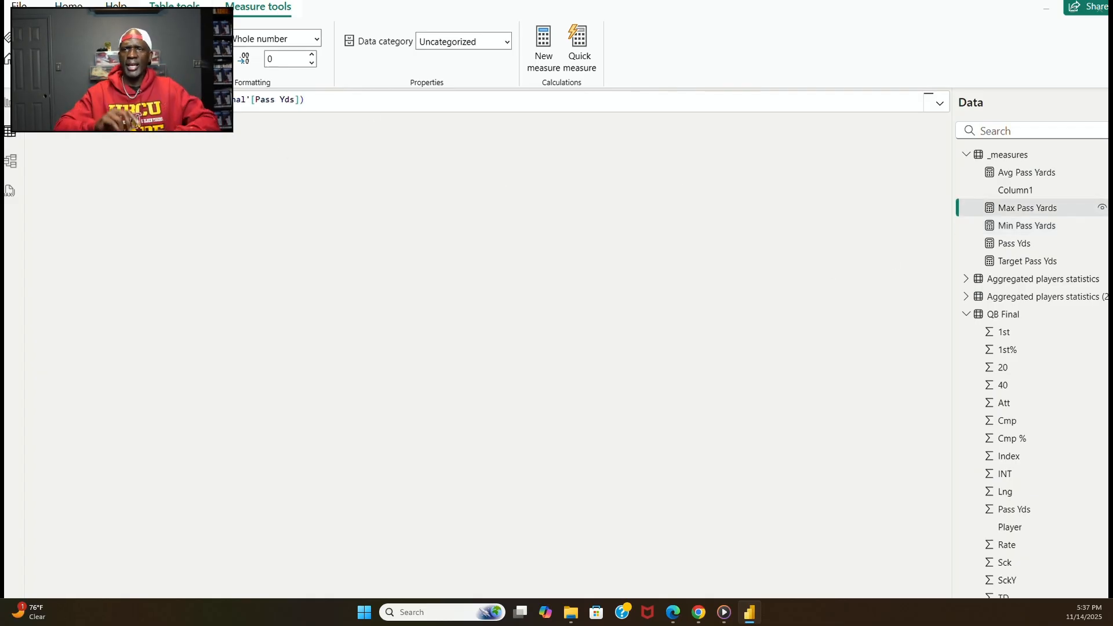
left_click_drag(101, 100, 337, 102)
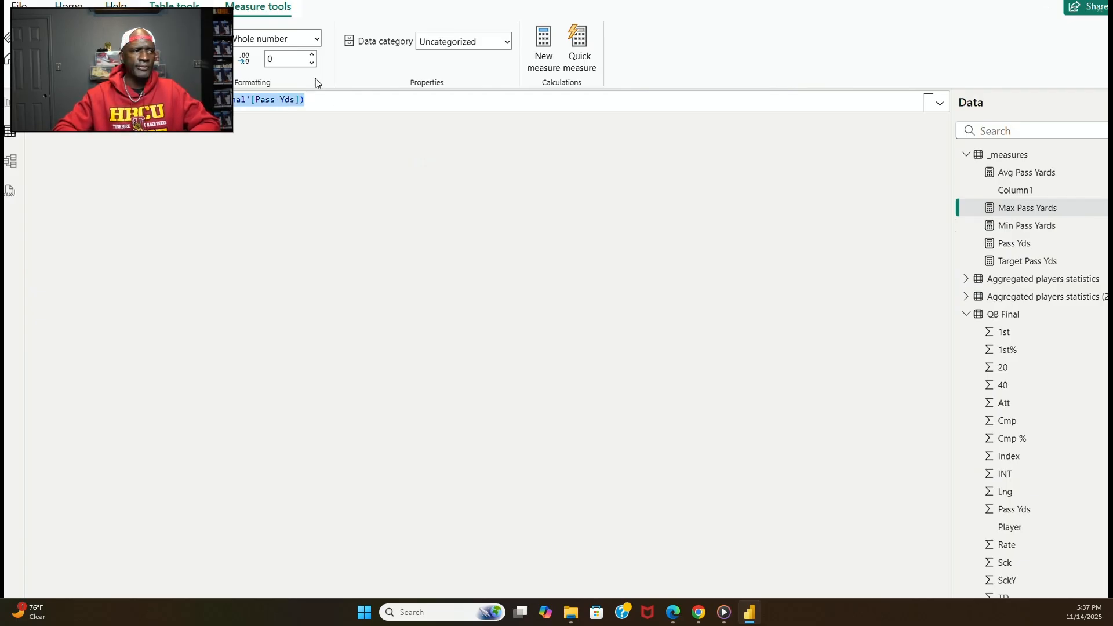
key("BackSpace")
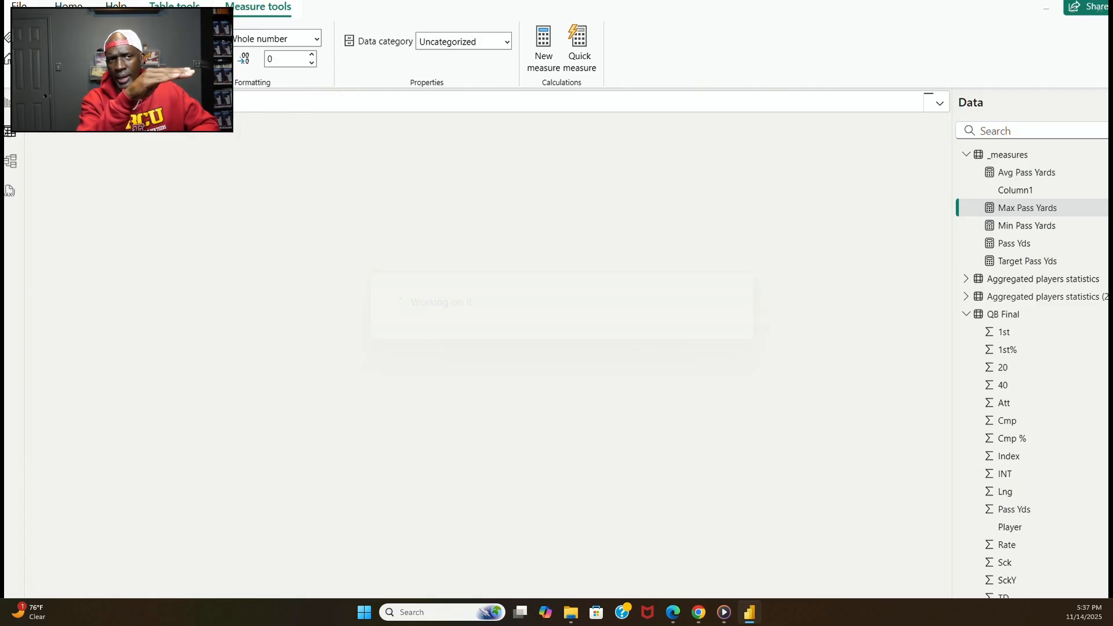
Return to the report page and check the gauge with Kyler Murray selected in the funnel.
left_click(7, 103)
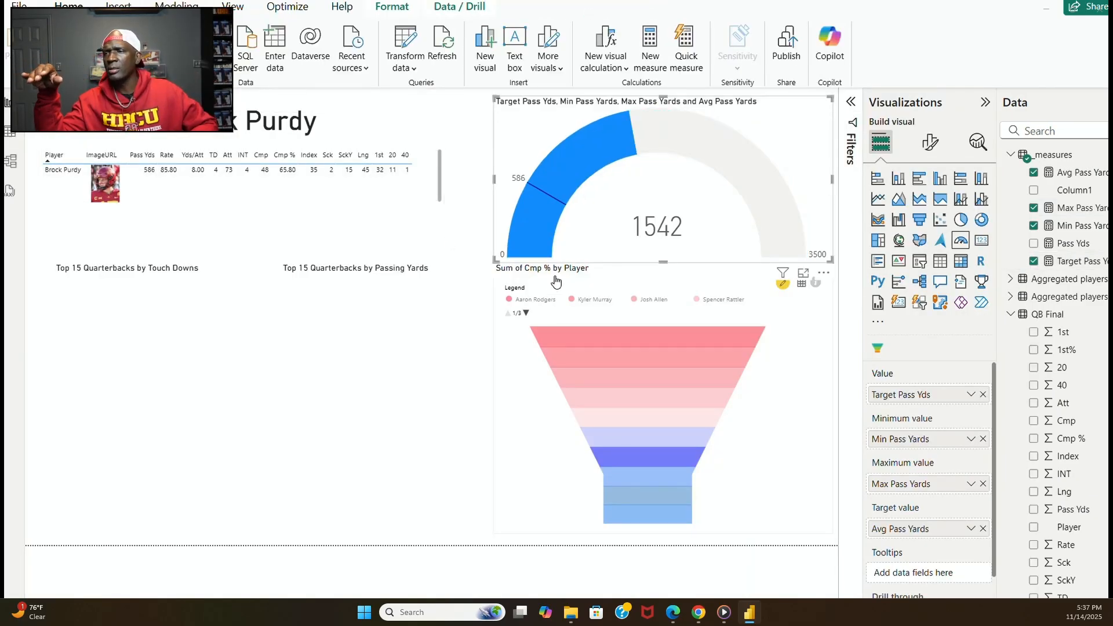
left_click(657, 362)
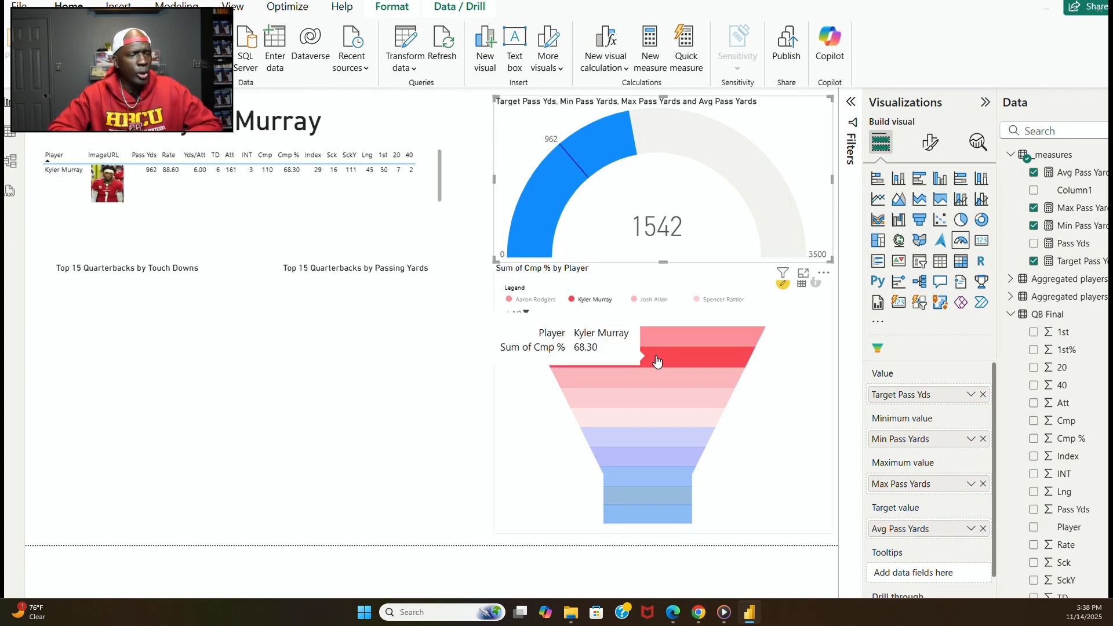
Check the gauge with the page cross-filtered to Patrick Mahomes and Jalen Hurts in turn.
left_click(686, 447)
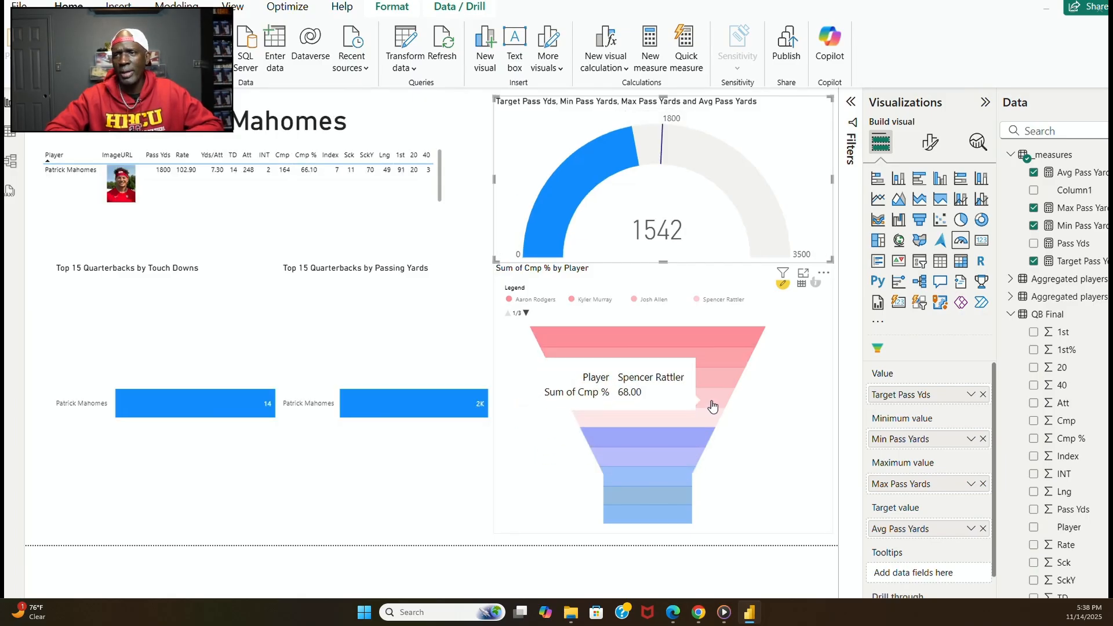
left_click(697, 447)
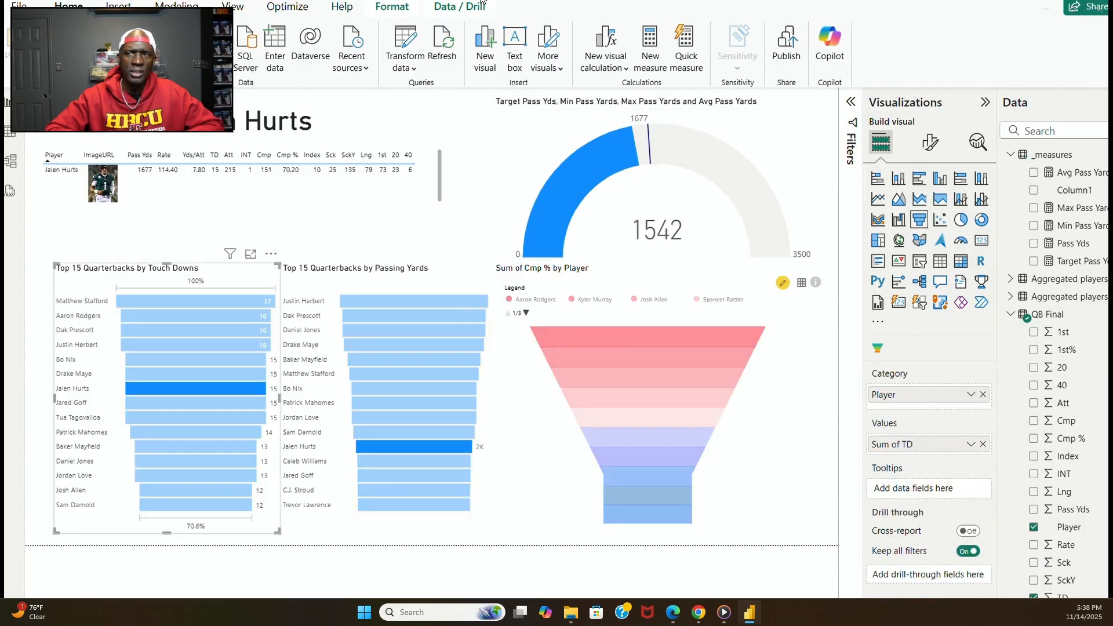
Convert the Top 15 Quarterbacks by Passing Yards funnel to a clustered bar chart and extend its right edge over the neighbouring completion percentage funnel.
left_click(440, 262)
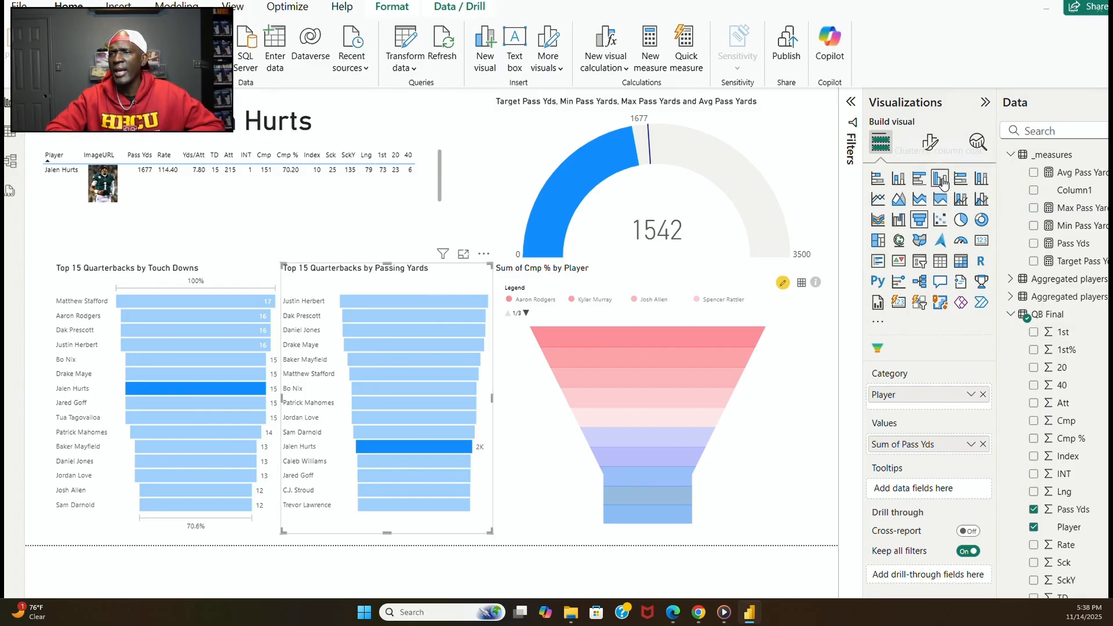
left_click(920, 179)
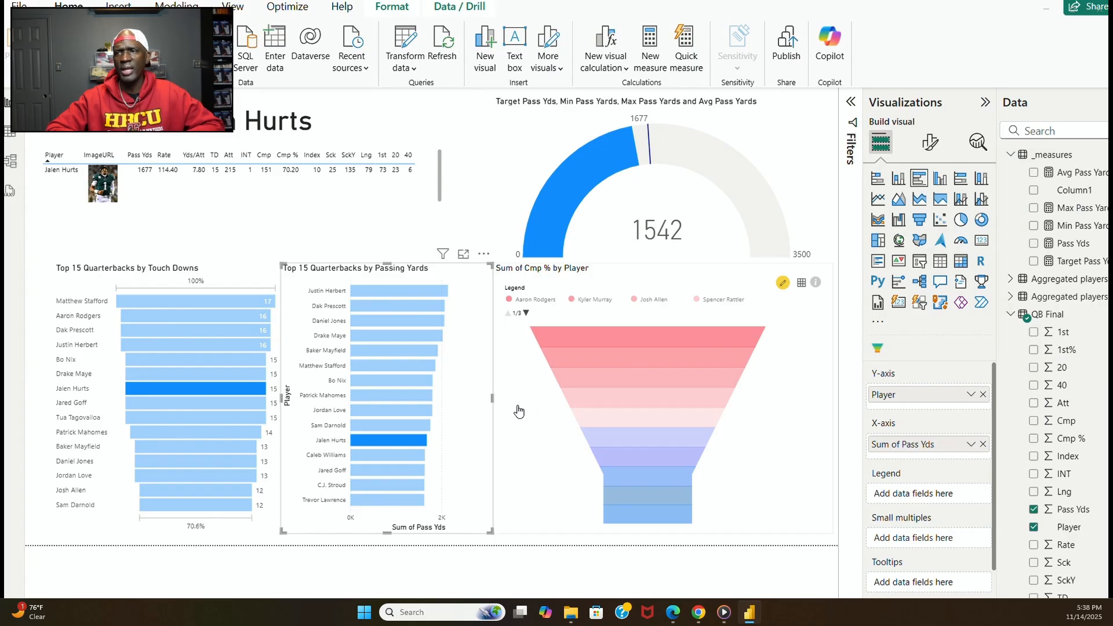
left_click_drag(492, 398, 609, 416)
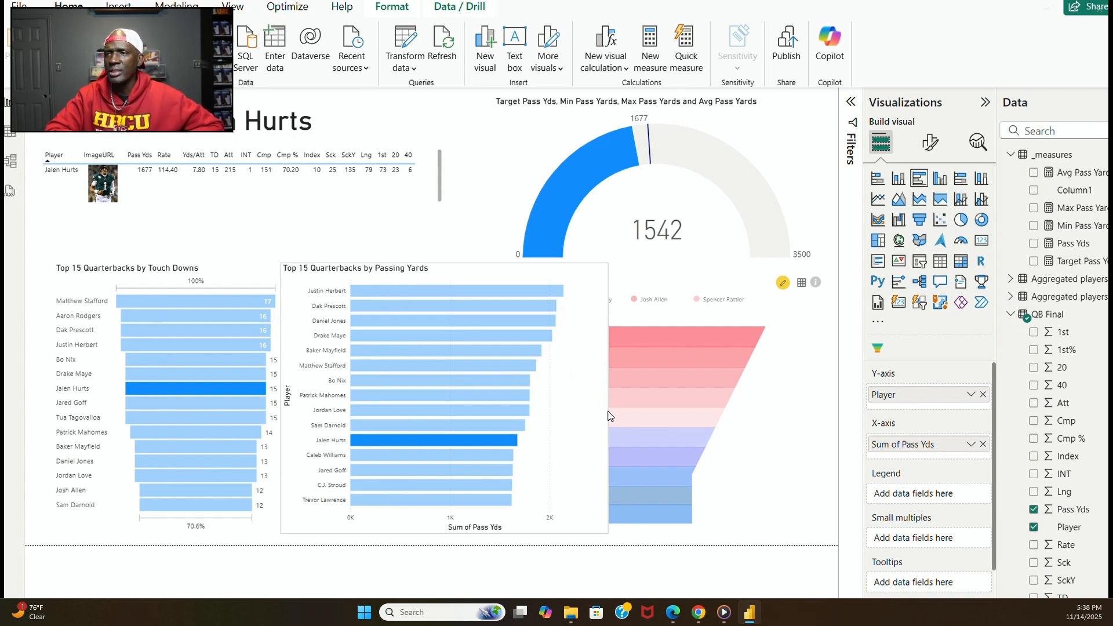
left_click_drag(608, 415, 643, 420)
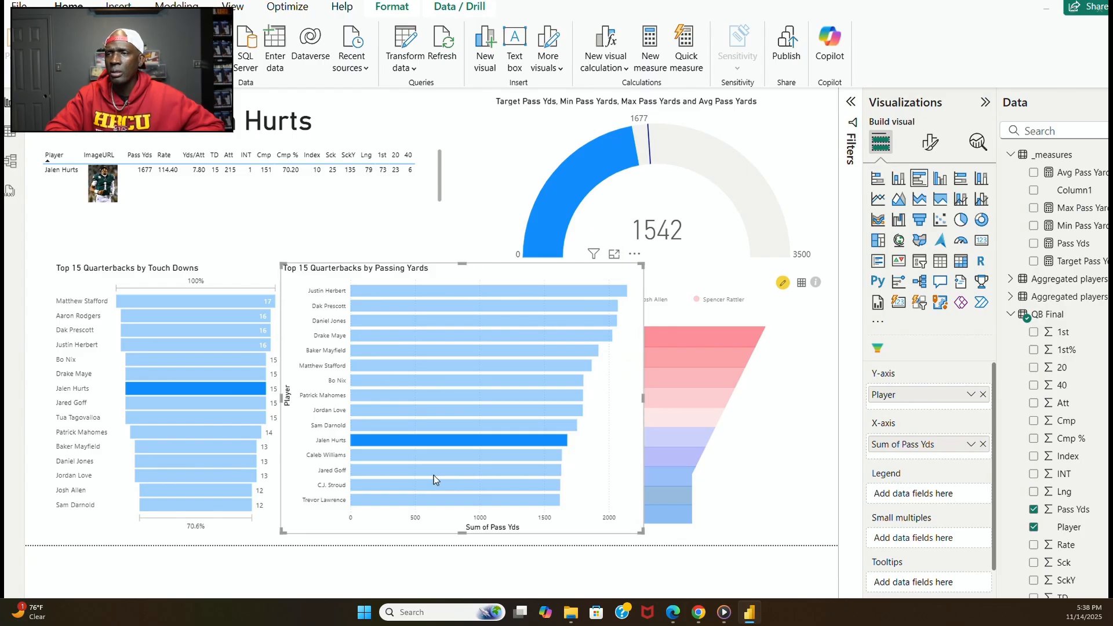
Convert the Top 15 Quarterbacks by Touch Downs funnel to a clustered column chart.
left_click(253, 534)
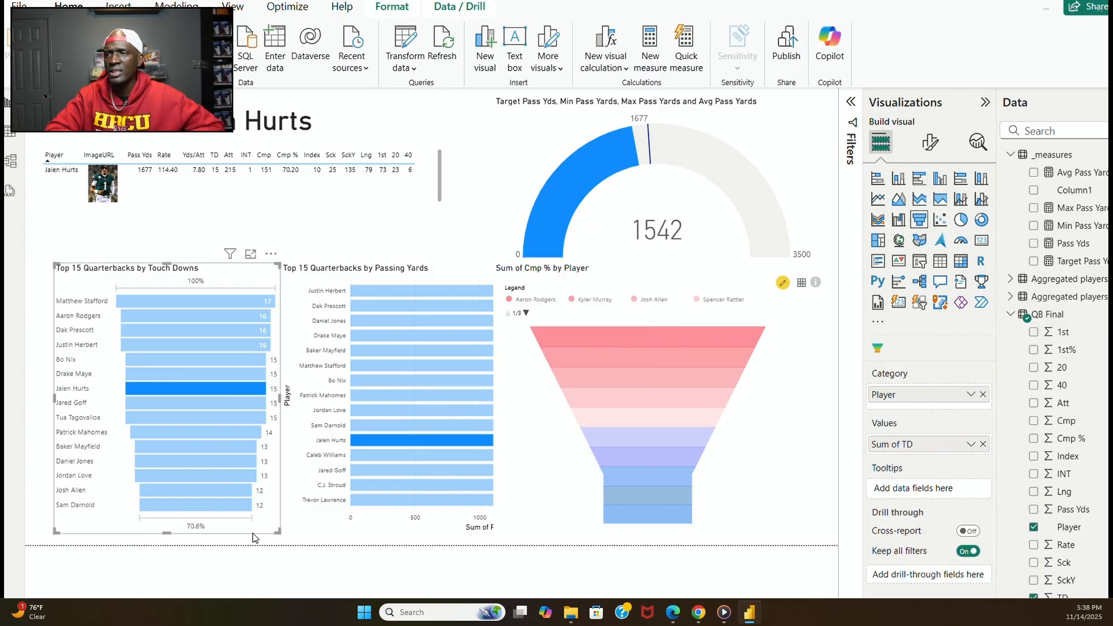
left_click(940, 179)
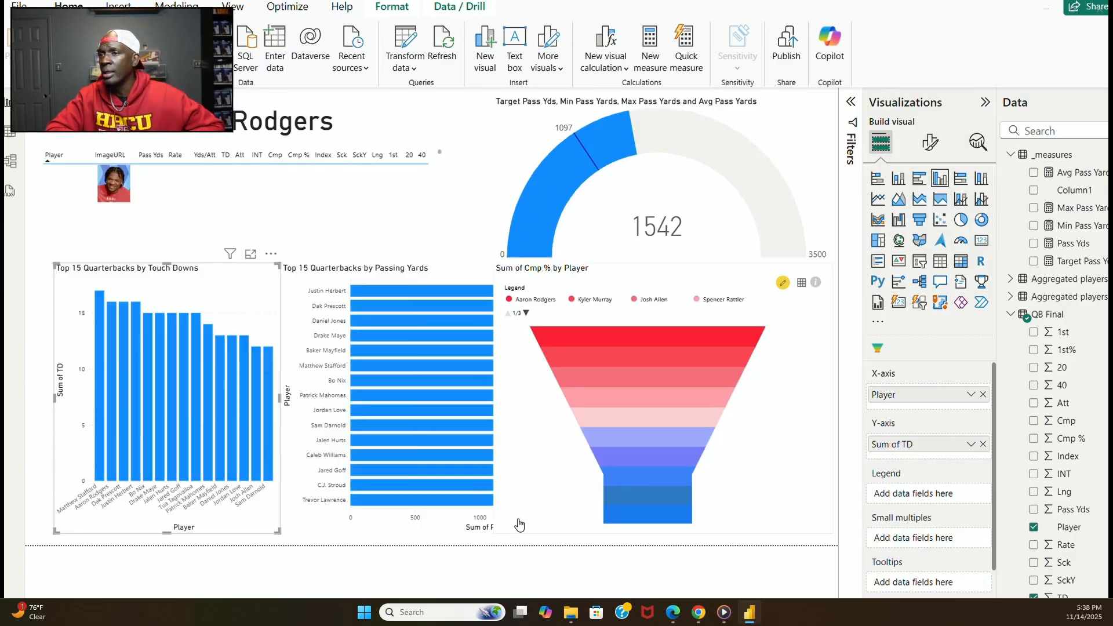
Shorten the passing yards and touchdowns charts to the same height by lowering their top edges, and extend the touchdowns chart slightly leftward.
left_click(461, 533)
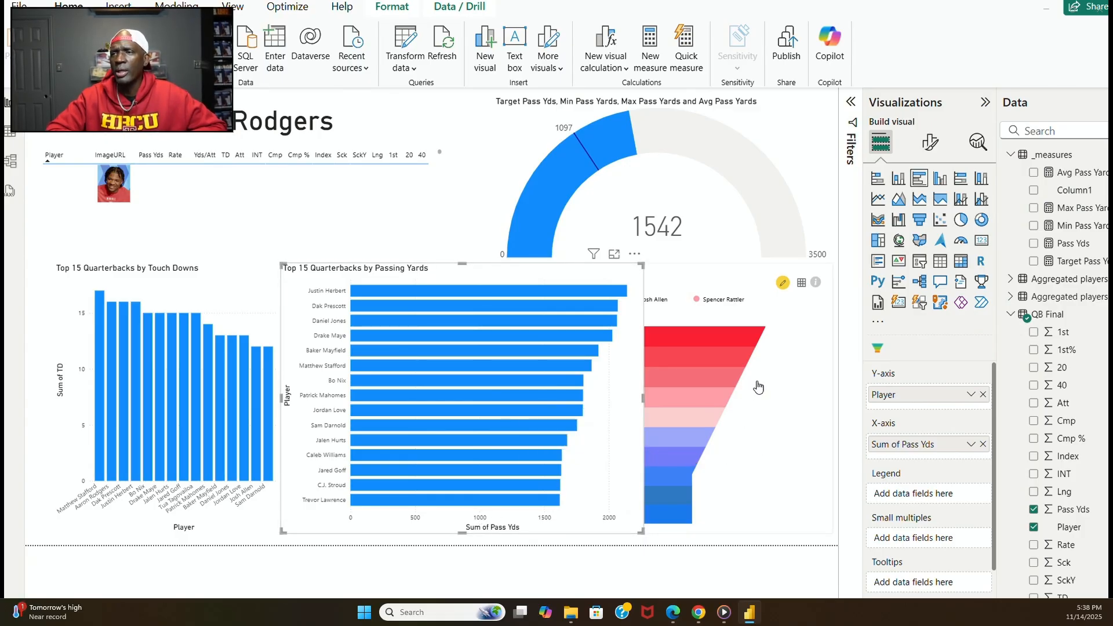
mouse_move(682, 390)
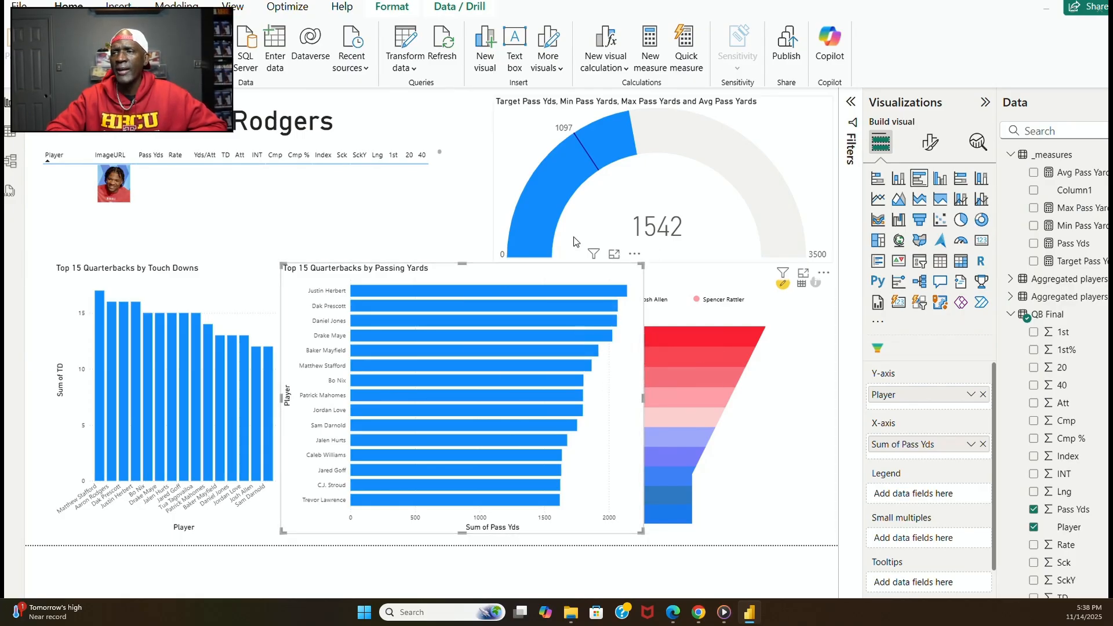
left_click_drag(464, 264, 486, 318)
left_click(211, 282)
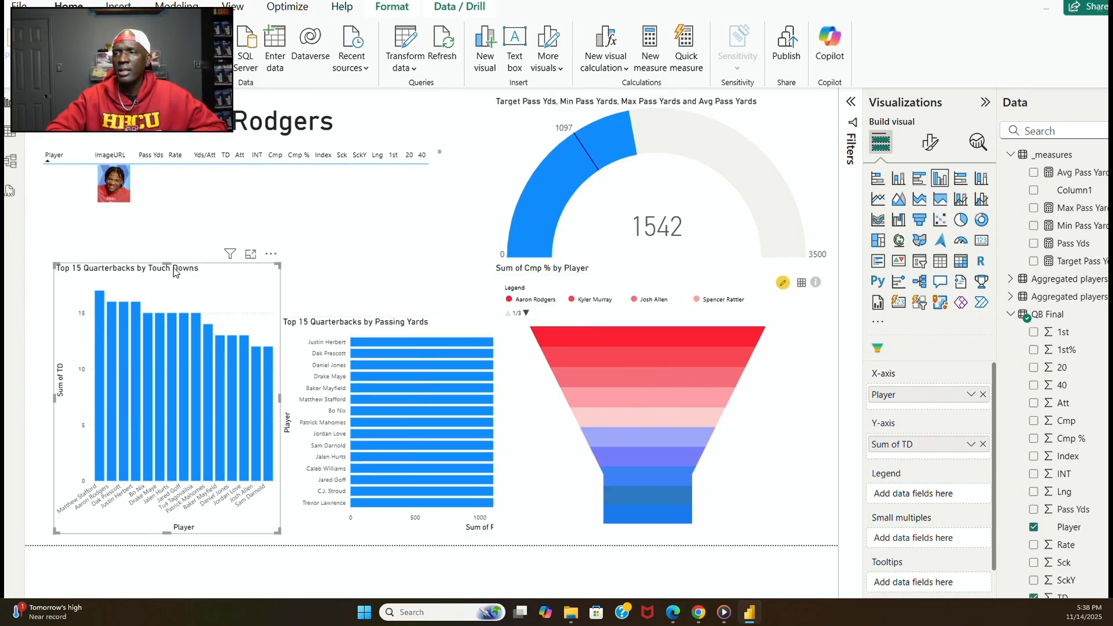
left_click_drag(162, 267, 159, 320)
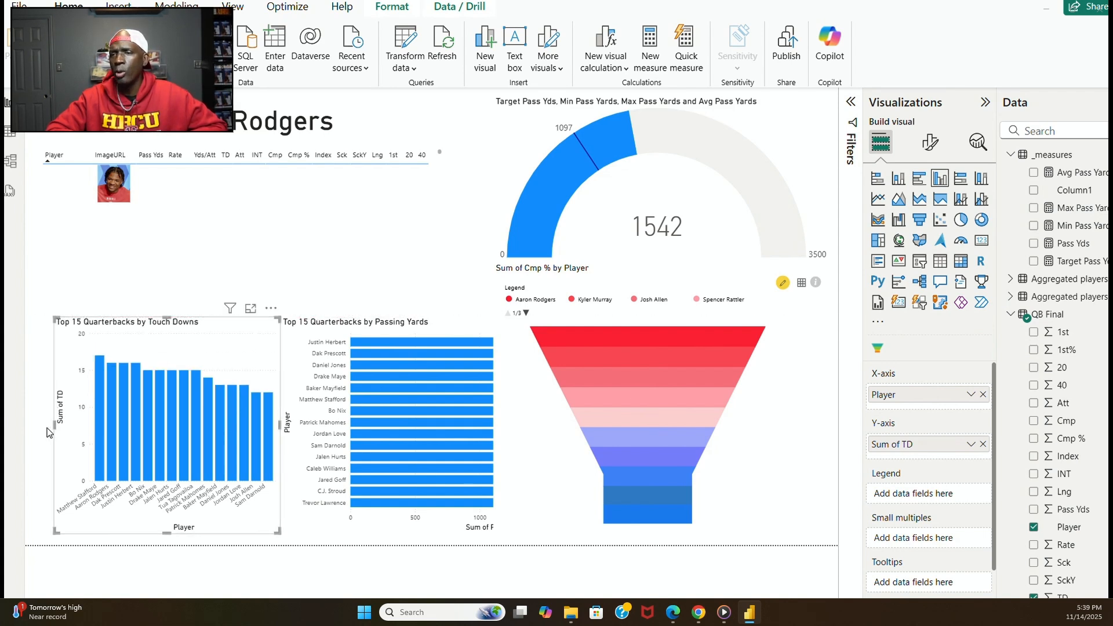
left_click_drag(47, 428, 33, 429)
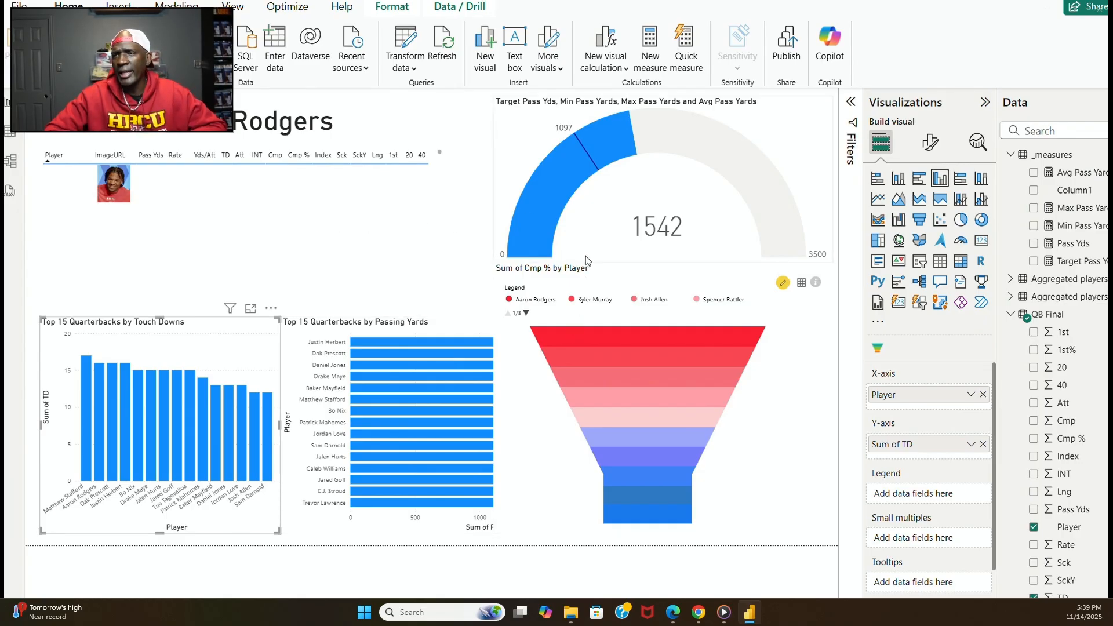
Narrow the gauge to about half its width and shrink the completion percentage funnel in both width and height.
left_click(724, 199)
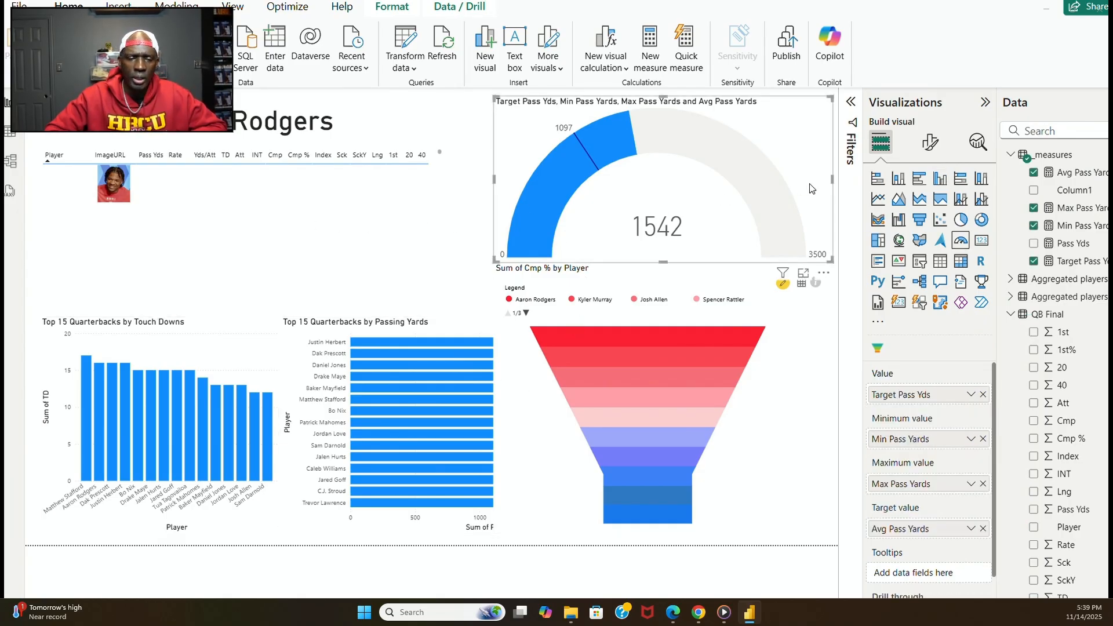
left_click_drag(831, 182, 661, 200)
left_click(719, 286)
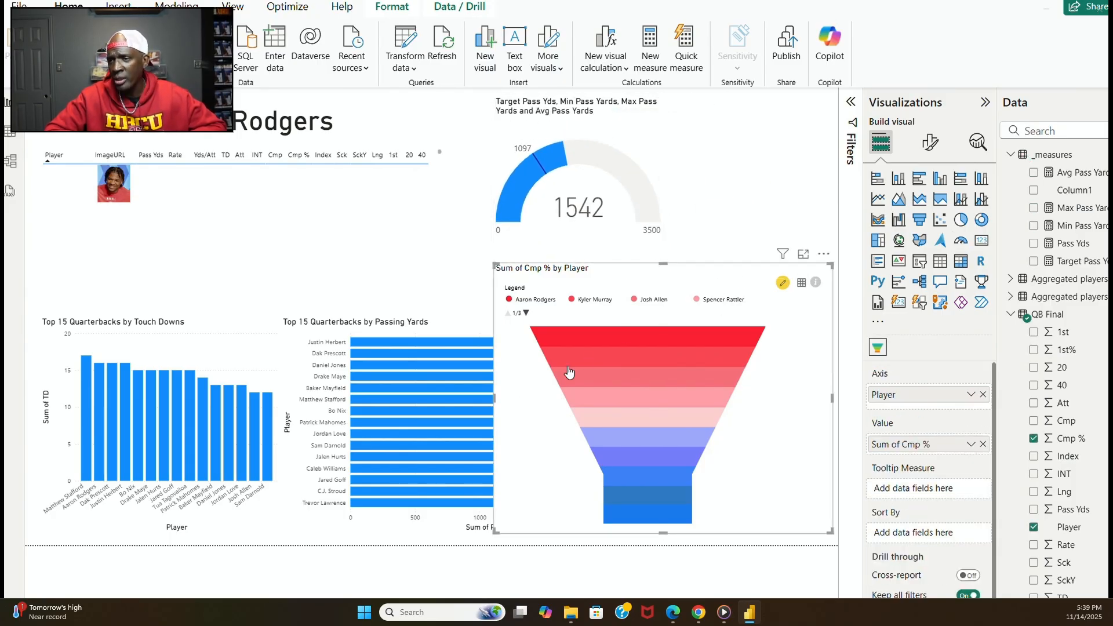
left_click_drag(504, 393, 625, 386)
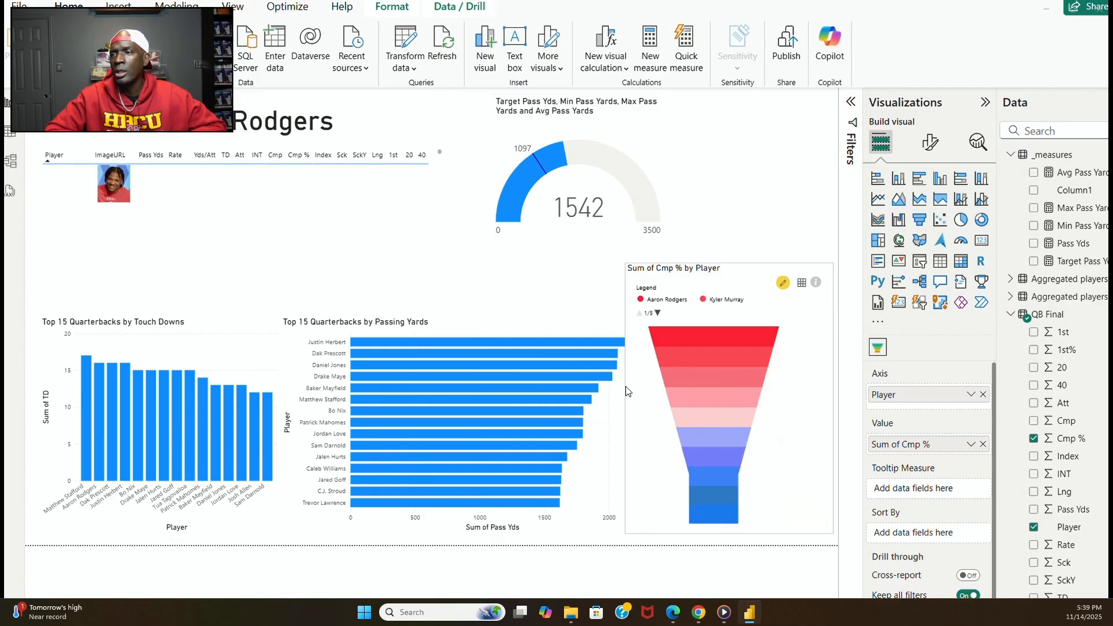
left_click_drag(729, 525, 729, 423)
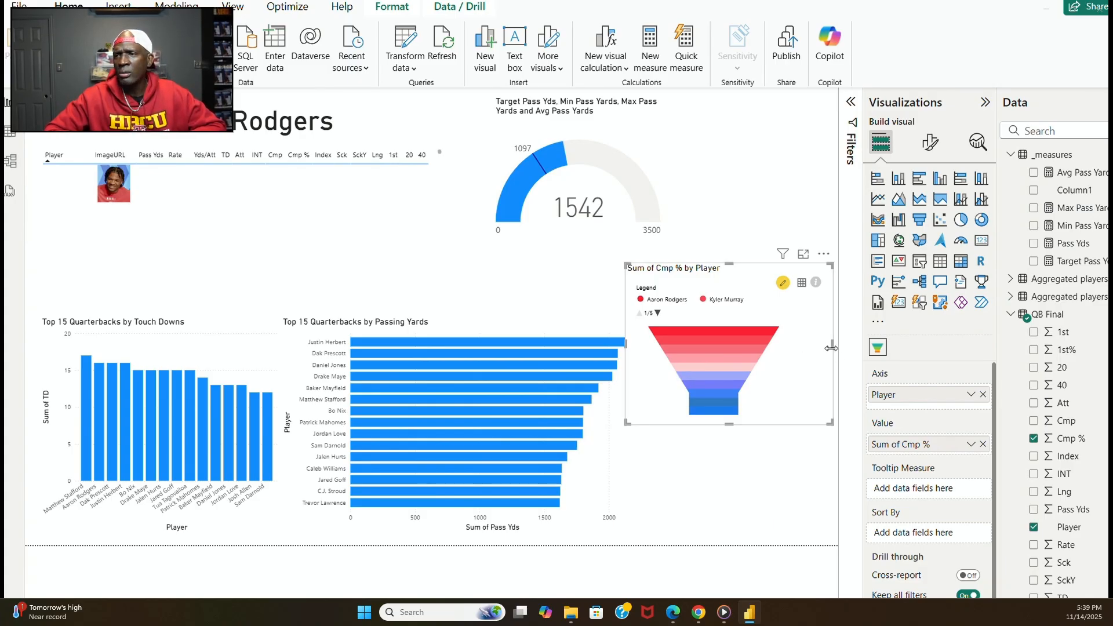
left_click_drag(832, 347, 810, 349)
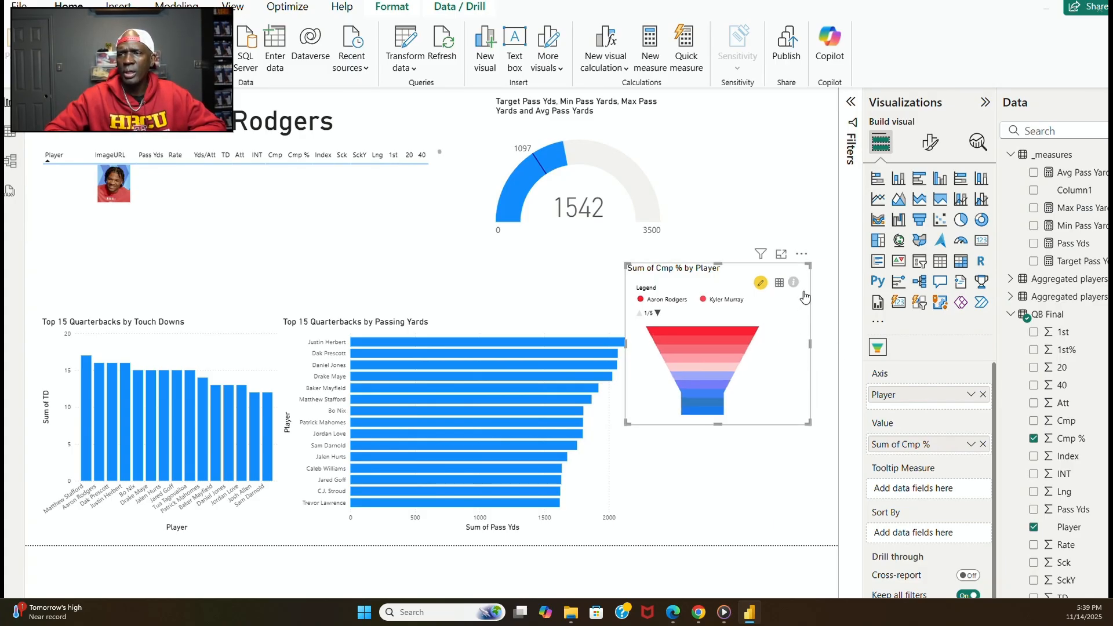
Move the passing yards chart to the page's lower-right area and place the completion percentage funnel between it and the touchdowns chart.
left_click_drag(739, 266, 782, 122)
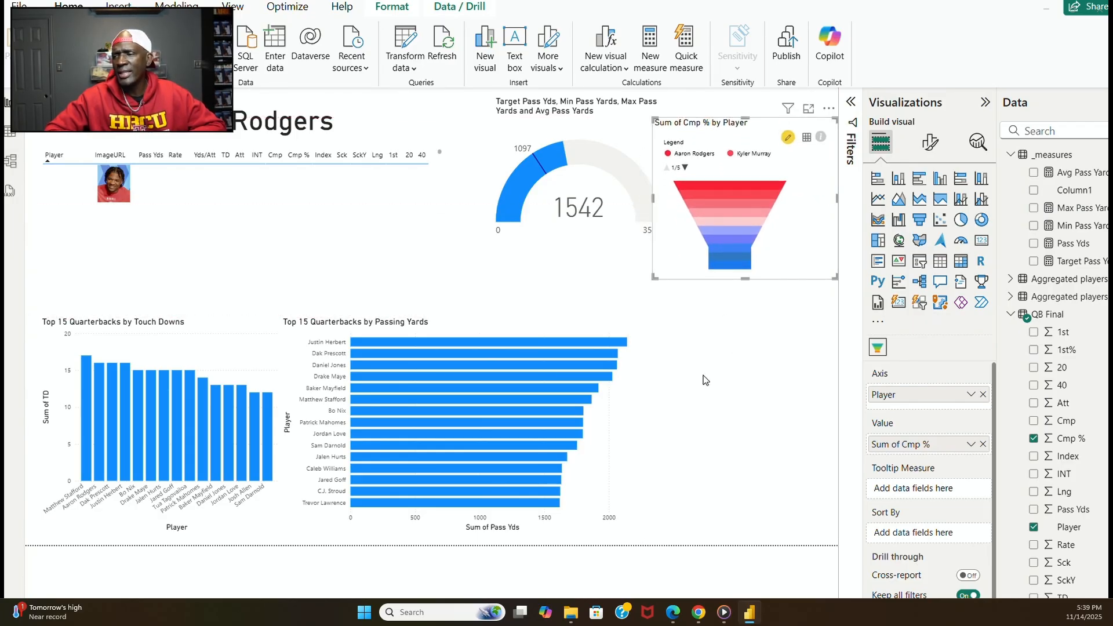
left_click_drag(633, 435, 817, 440)
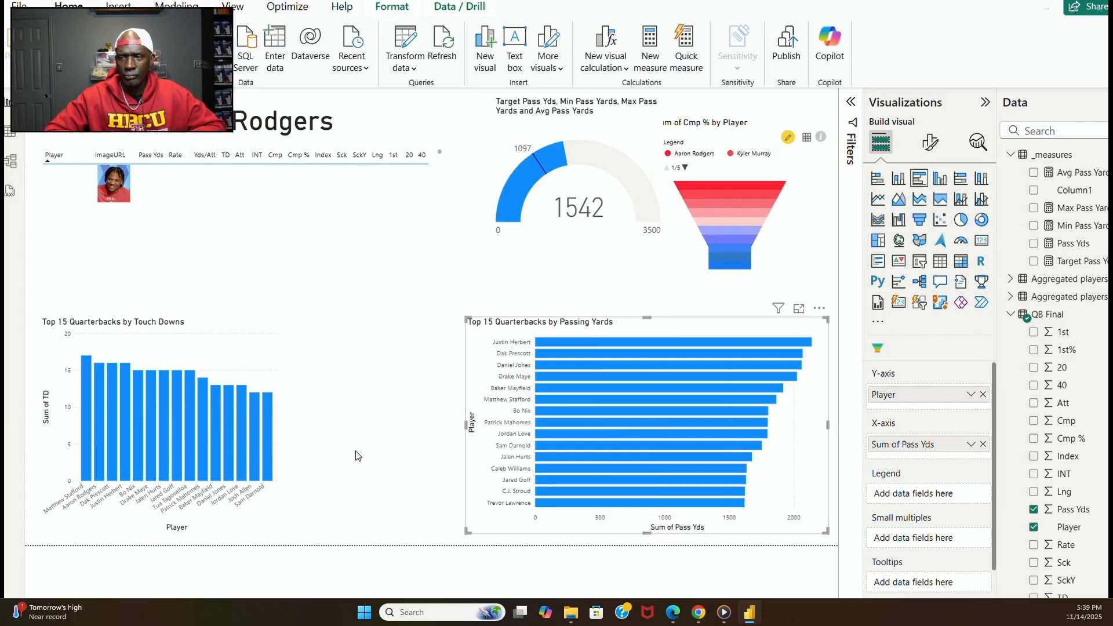
left_click(299, 436)
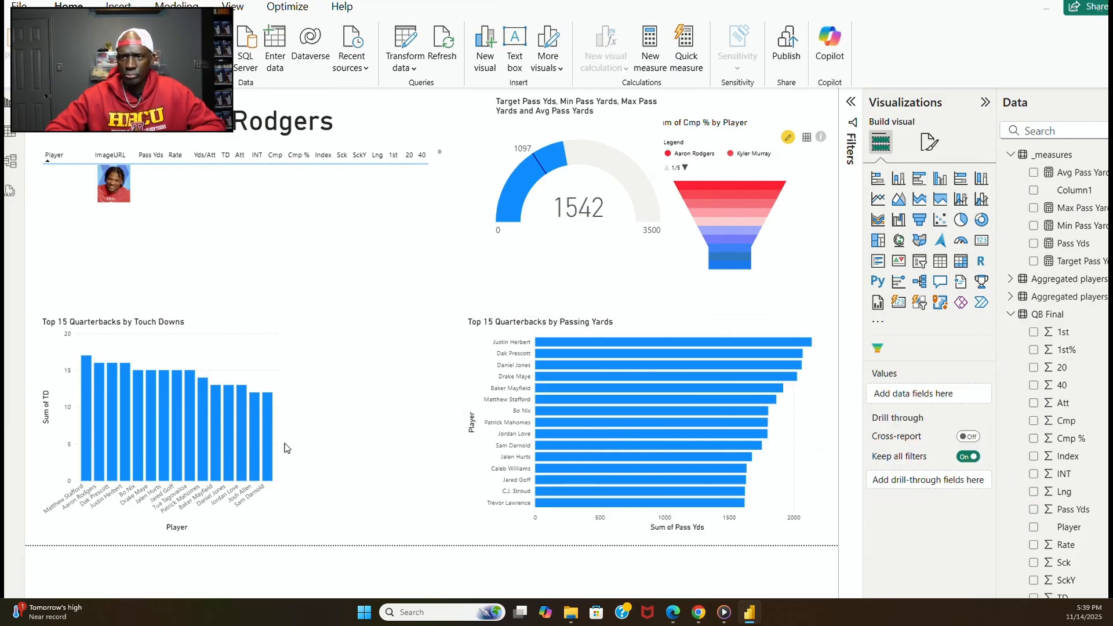
left_click(278, 453)
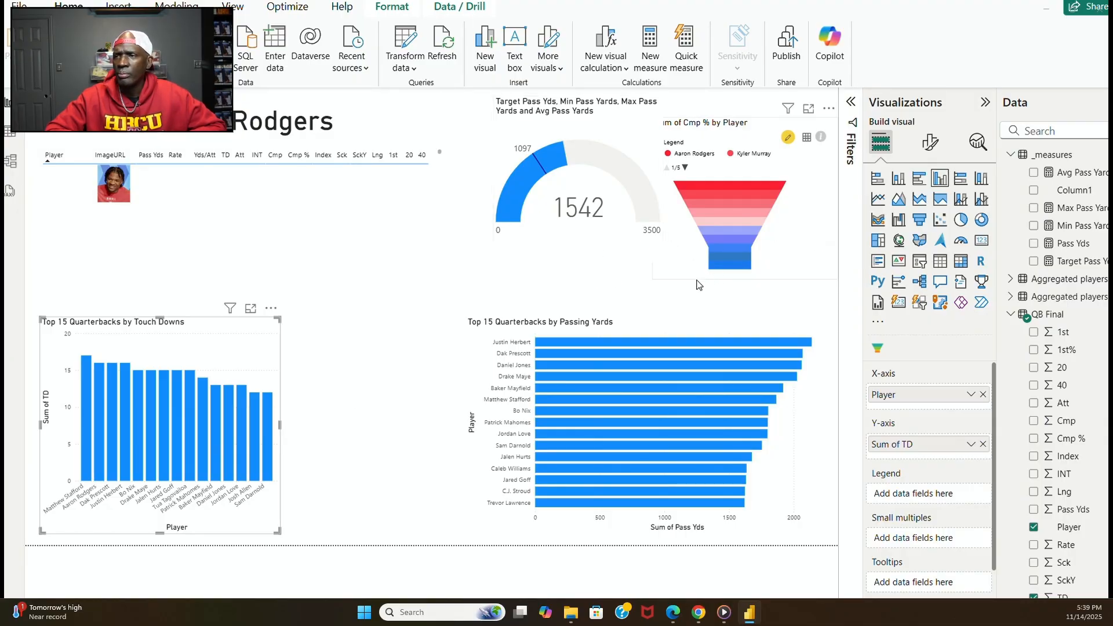
left_click(705, 280)
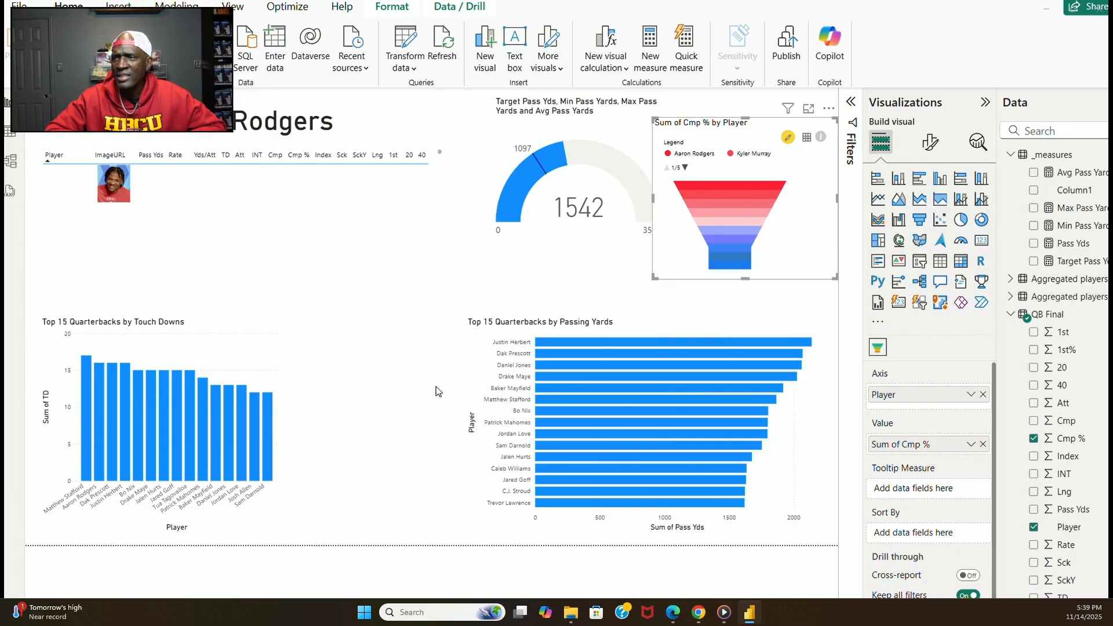
left_click_drag(680, 279, 307, 536)
left_click_drag(369, 377, 381, 320)
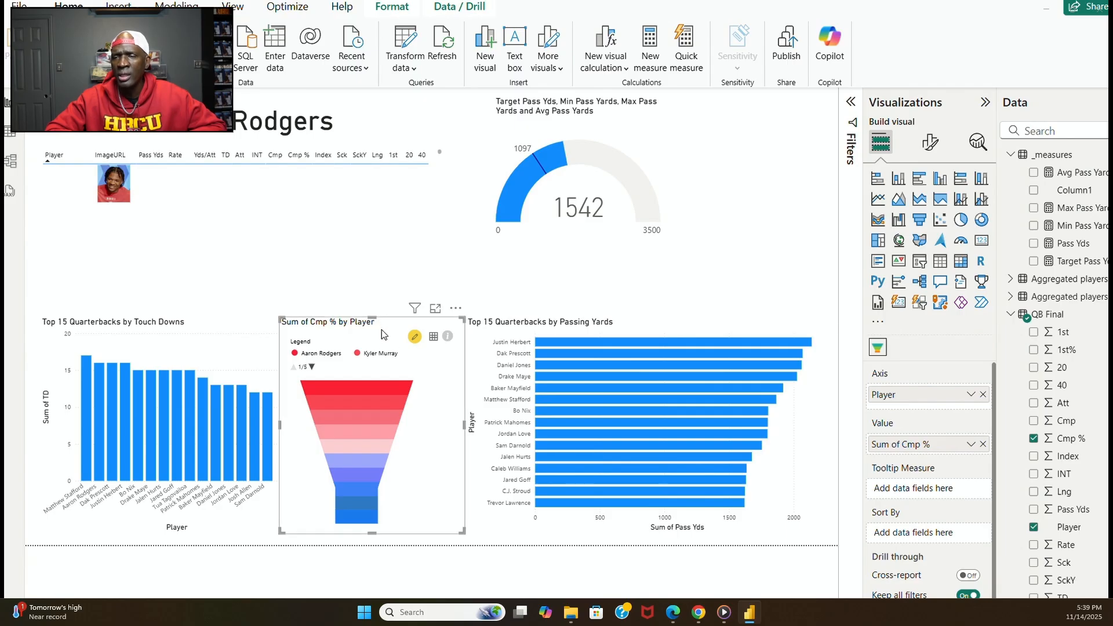
Narrow the passing yards chart from its left side and widen the completion percentage funnel to fill the space up to it.
left_click(600, 324)
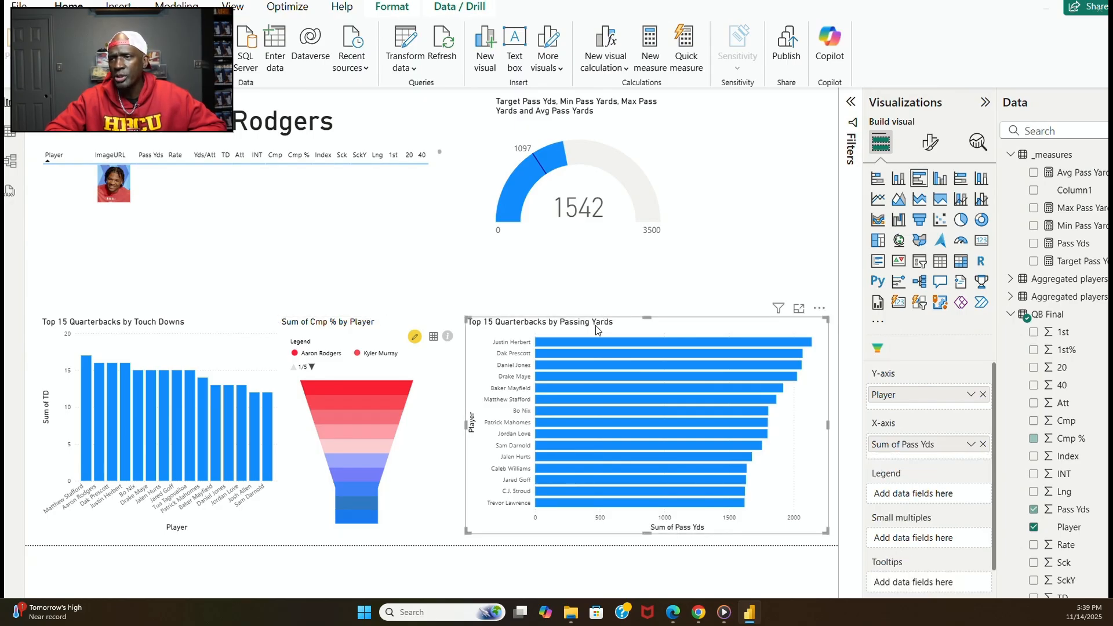
left_click_drag(464, 425, 492, 427)
left_click(458, 435)
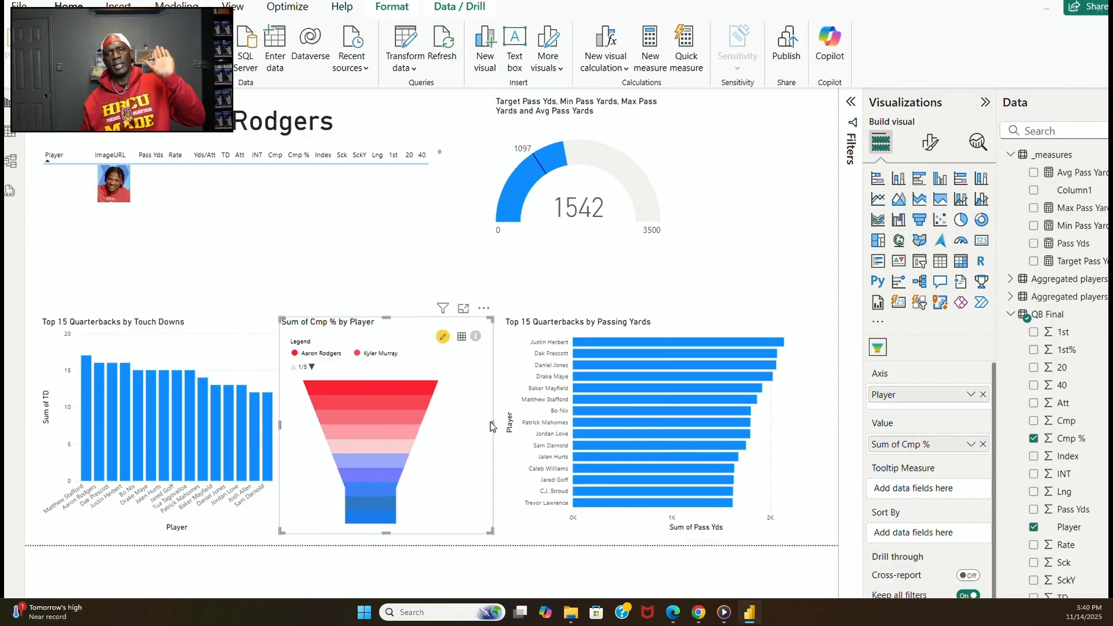
left_click(803, 461)
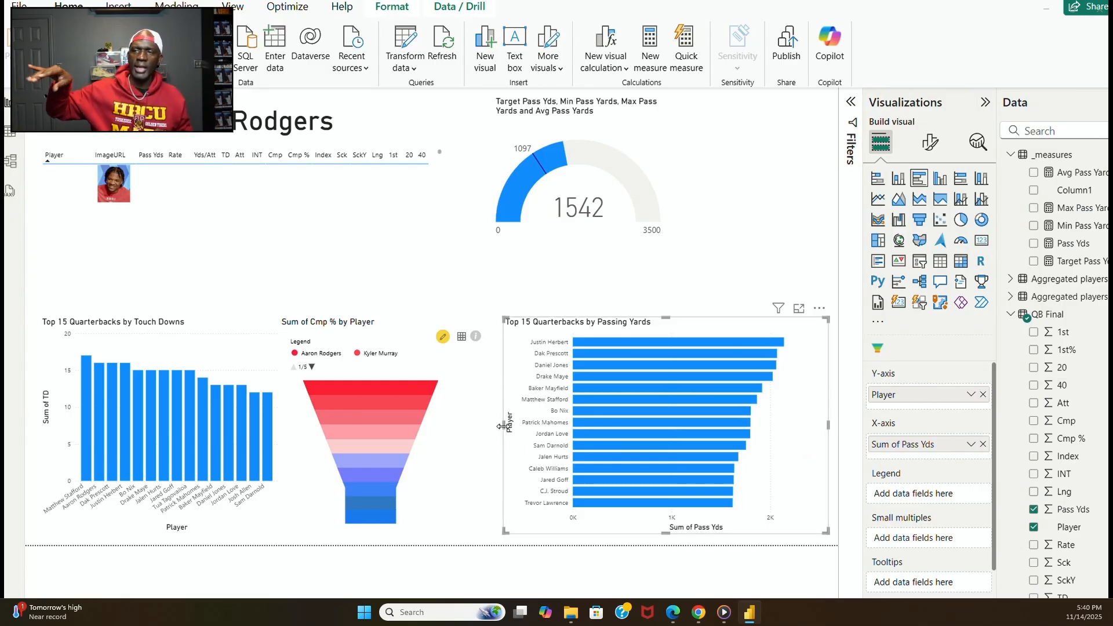
left_click_drag(502, 427, 540, 429)
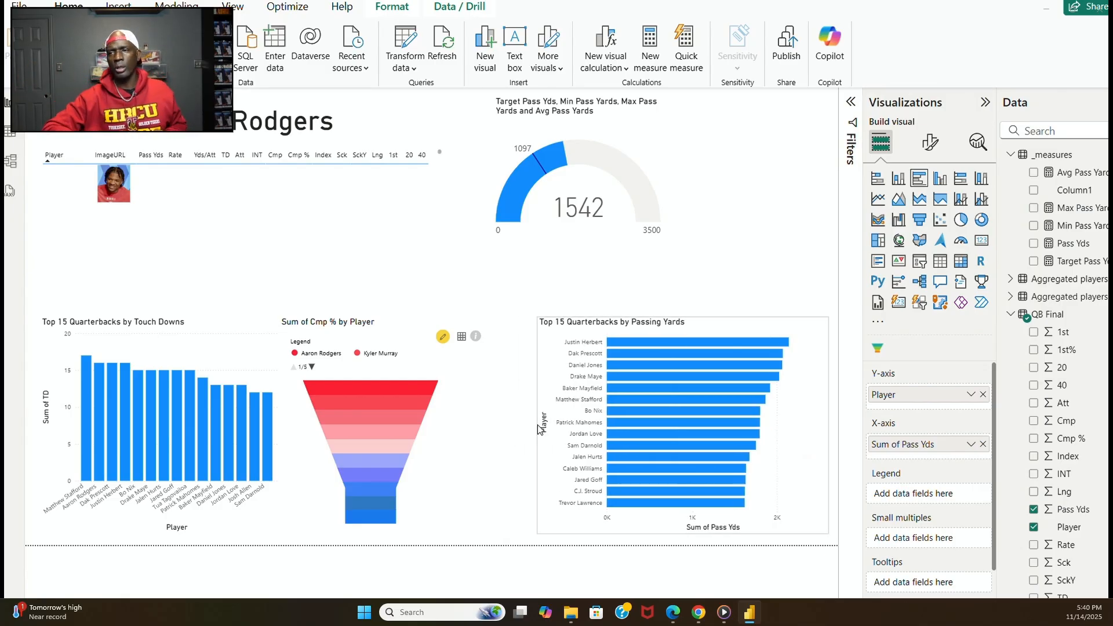
left_click(489, 451)
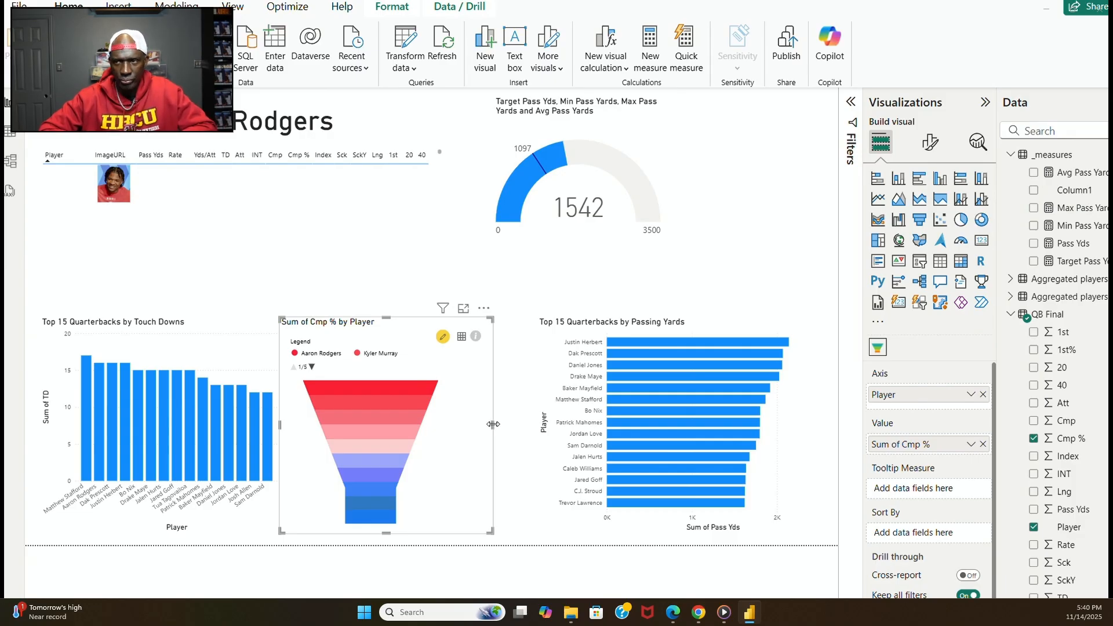
left_click_drag(493, 425, 537, 430)
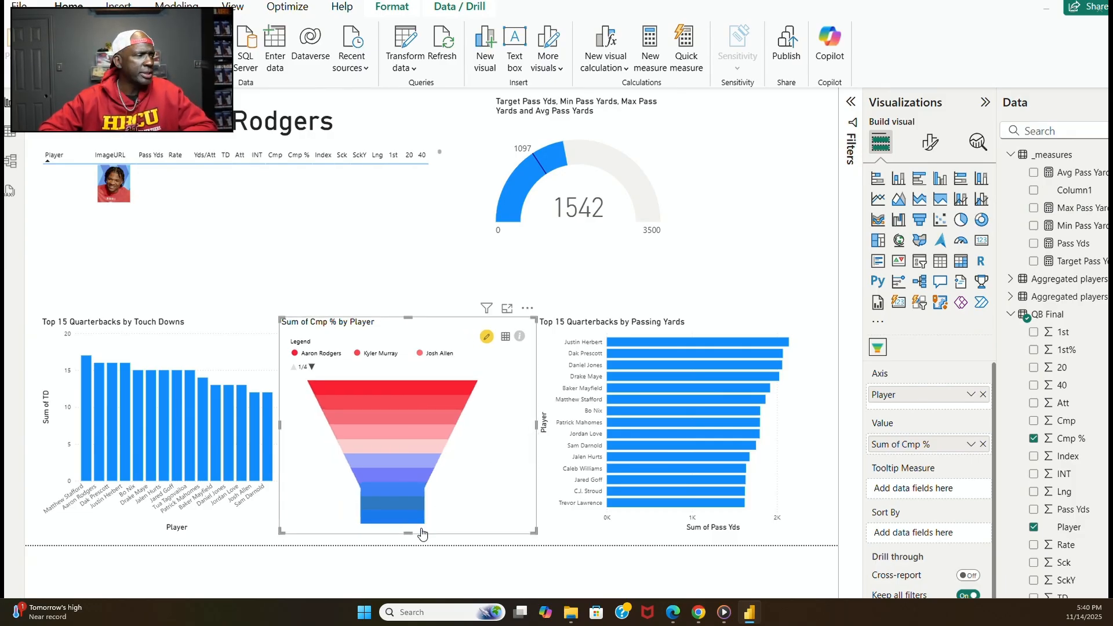
Pull in the completion percentage funnel's left edge and widen the touchdowns chart into the freed space.
left_click_drag(343, 458, 310, 524)
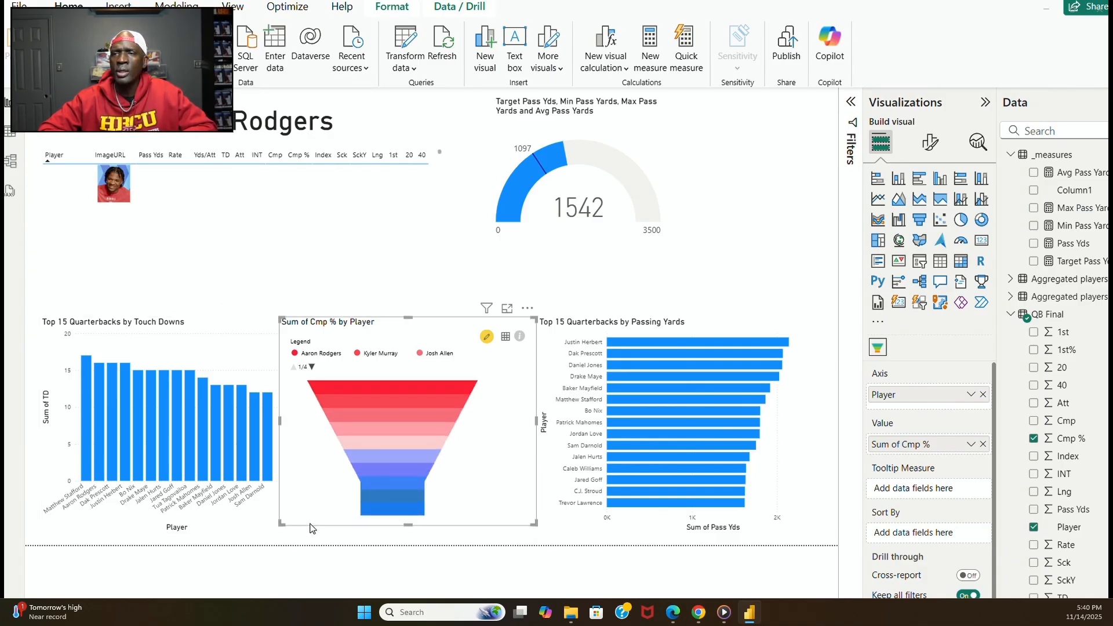
left_click_drag(285, 428, 315, 430)
left_click(280, 464)
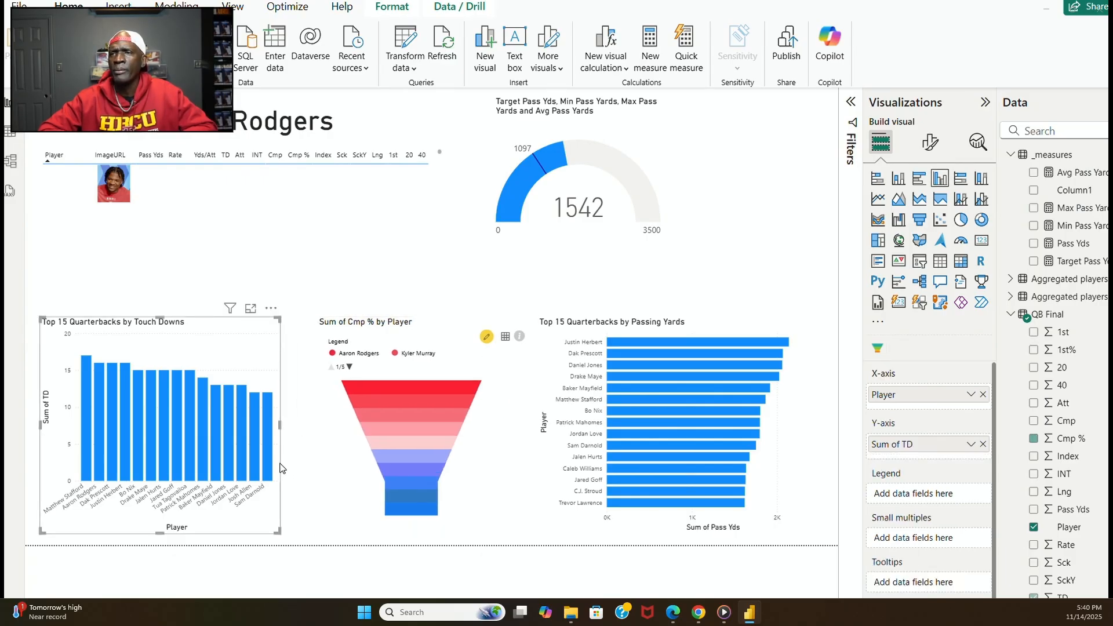
mouse_move(959, 515)
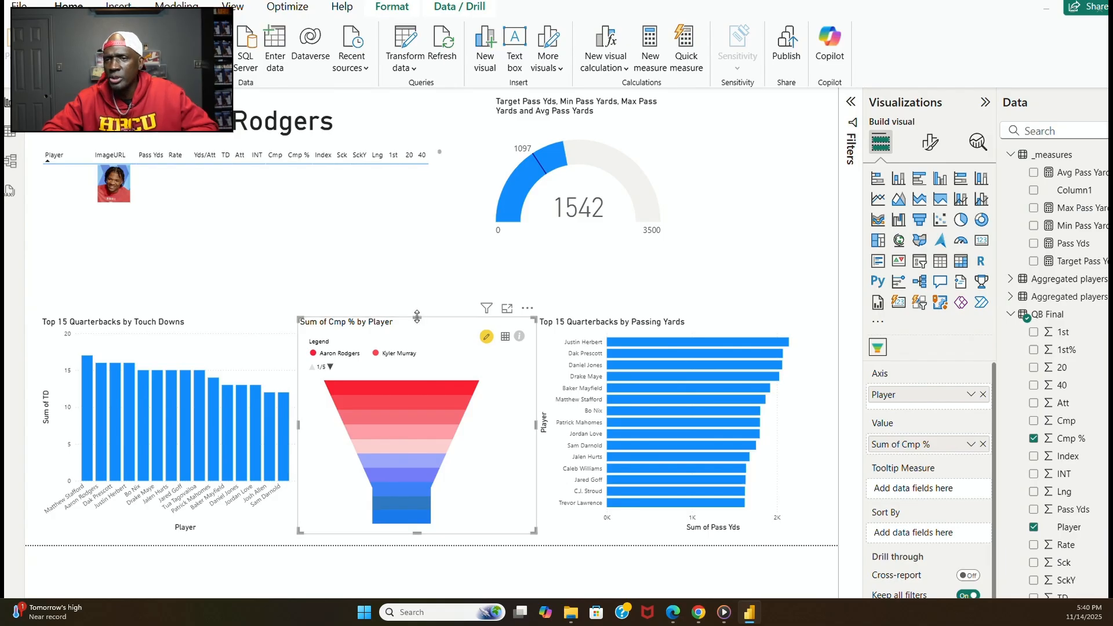
Move the passing yards chart's left edge inward to leave a small gap beside the completion percentage funnel.
left_click_drag(418, 319, 418, 318)
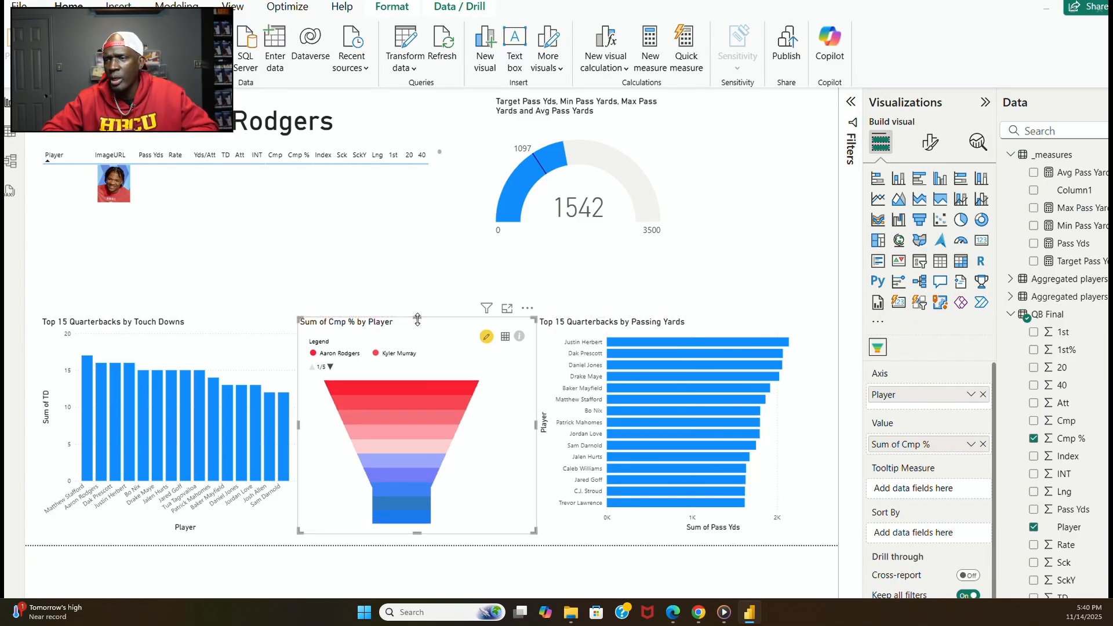
left_click(573, 532)
left_click_drag(534, 427, 554, 432)
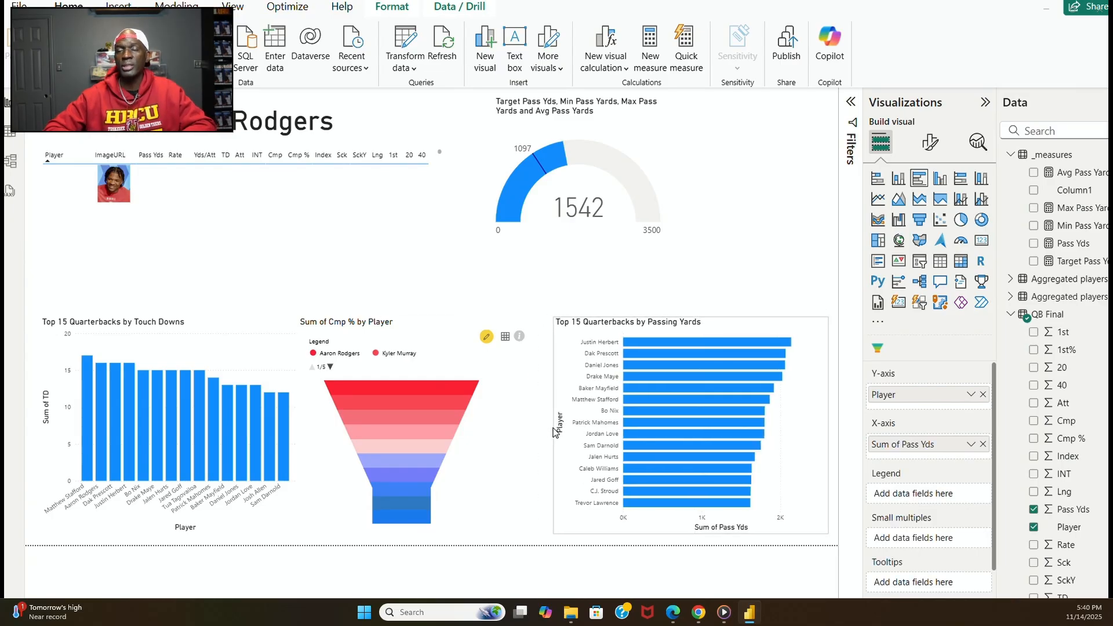
Widen the completion percentage funnel until it meets the passing yards chart.
left_click(524, 519)
left_click_drag(535, 425, 553, 425)
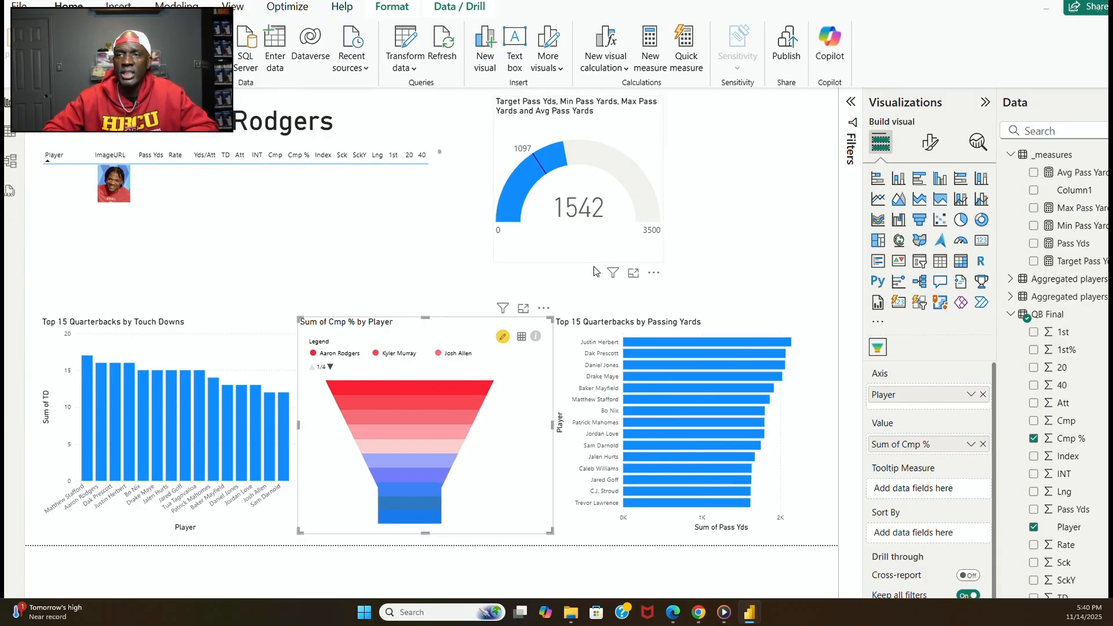
Place the passing yards gauge directly above the passing yards chart, matching that chart's width and extending up to the page's upper edge.
left_click_drag(592, 263, 755, 323)
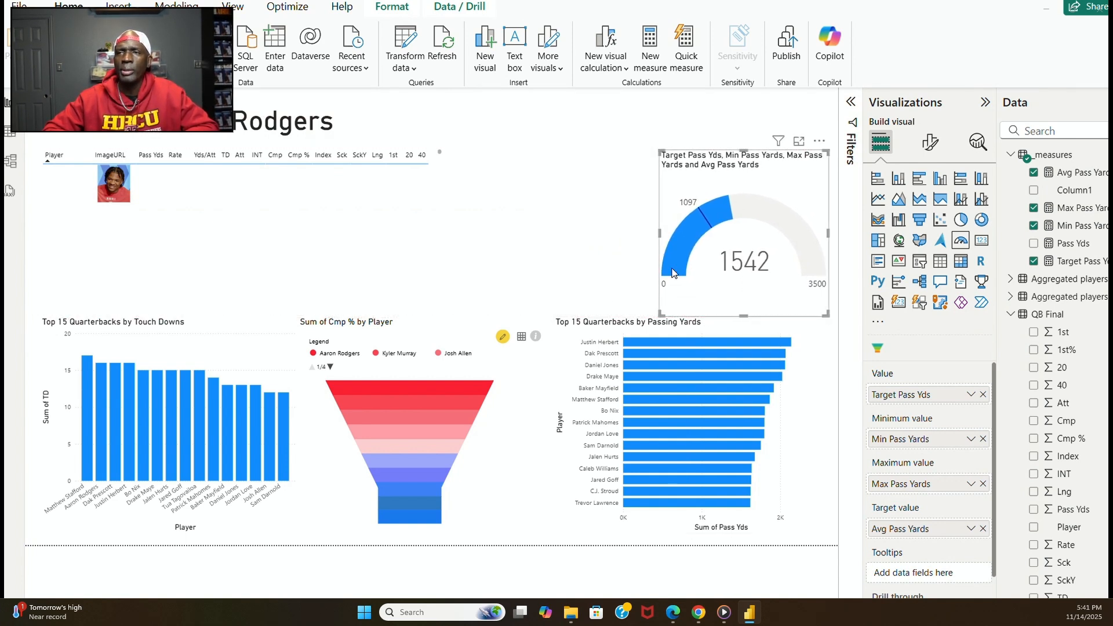
left_click_drag(655, 235, 557, 250)
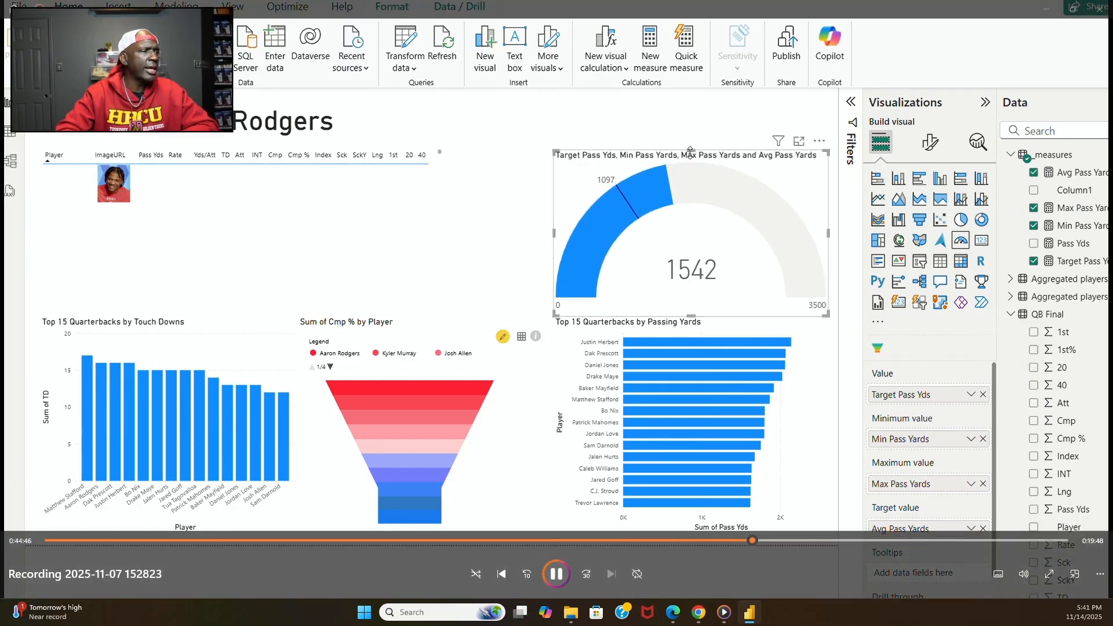
left_click_drag(690, 151, 680, 108)
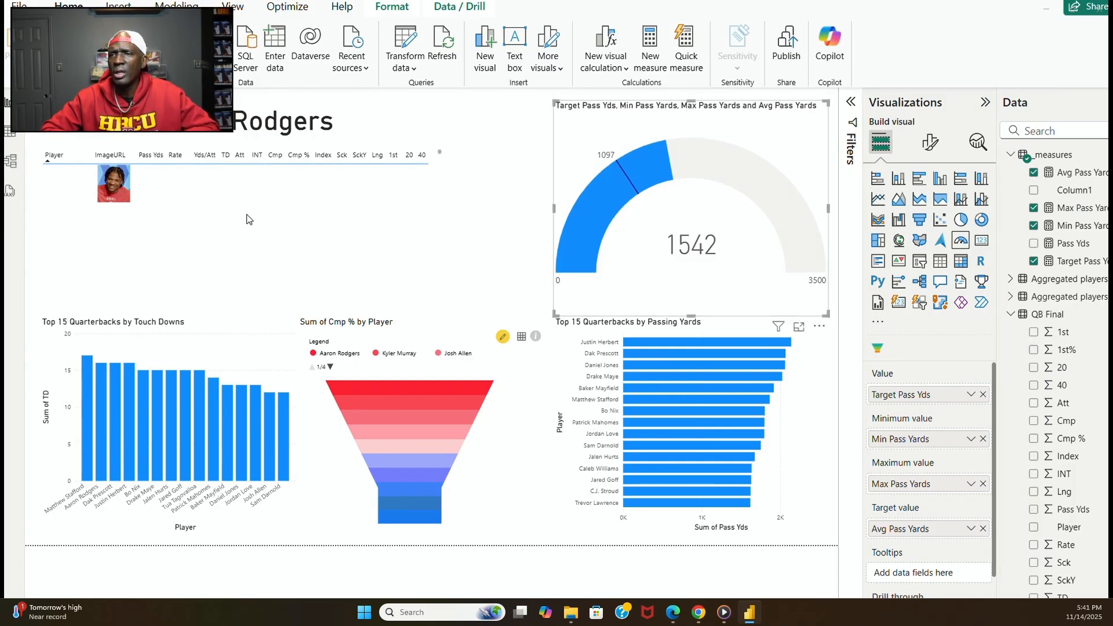
Lower the player table slightly, move the name card down above it, and align both along their left edges.
left_click(245, 196)
left_click_drag(261, 207, 269, 225)
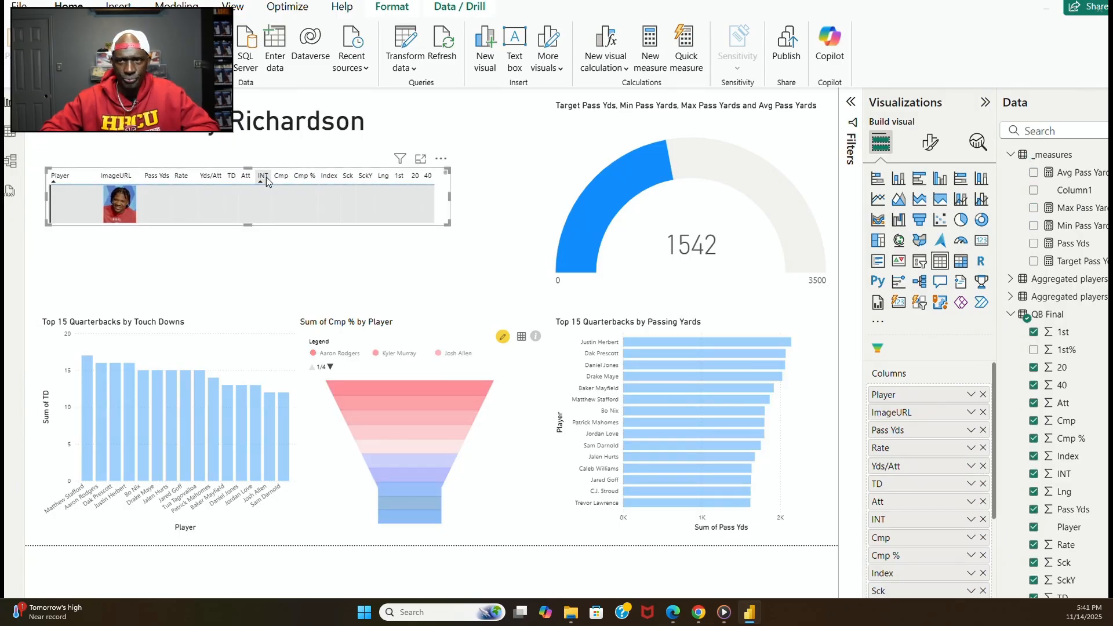
left_click(262, 141)
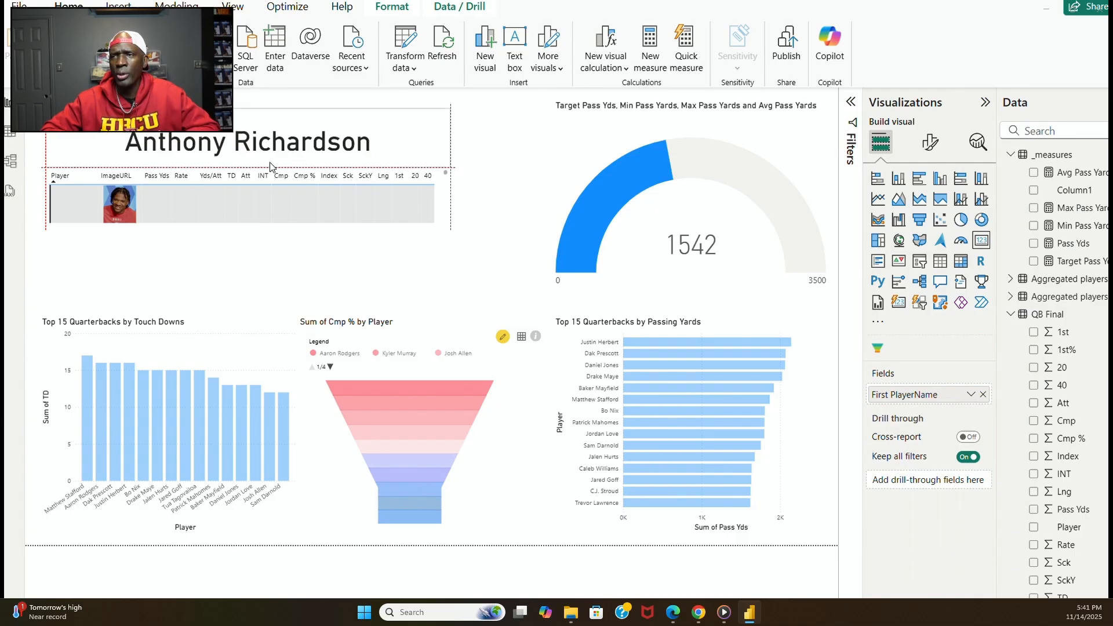
left_click_drag(266, 157, 260, 159)
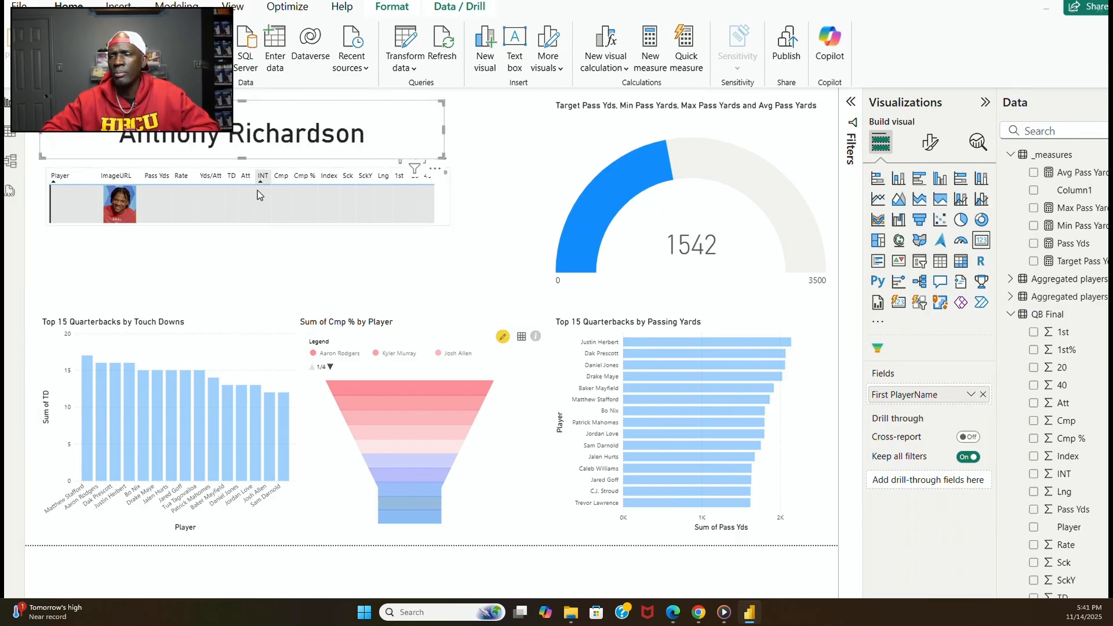
left_click(279, 228)
left_click_drag(279, 228, 273, 220)
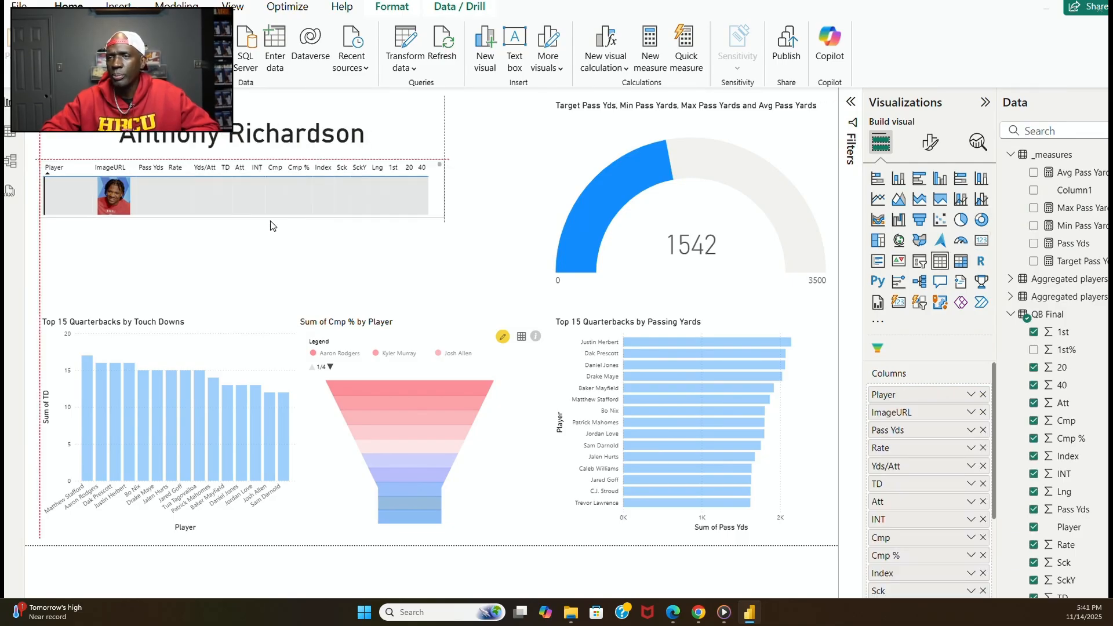
left_click(291, 272)
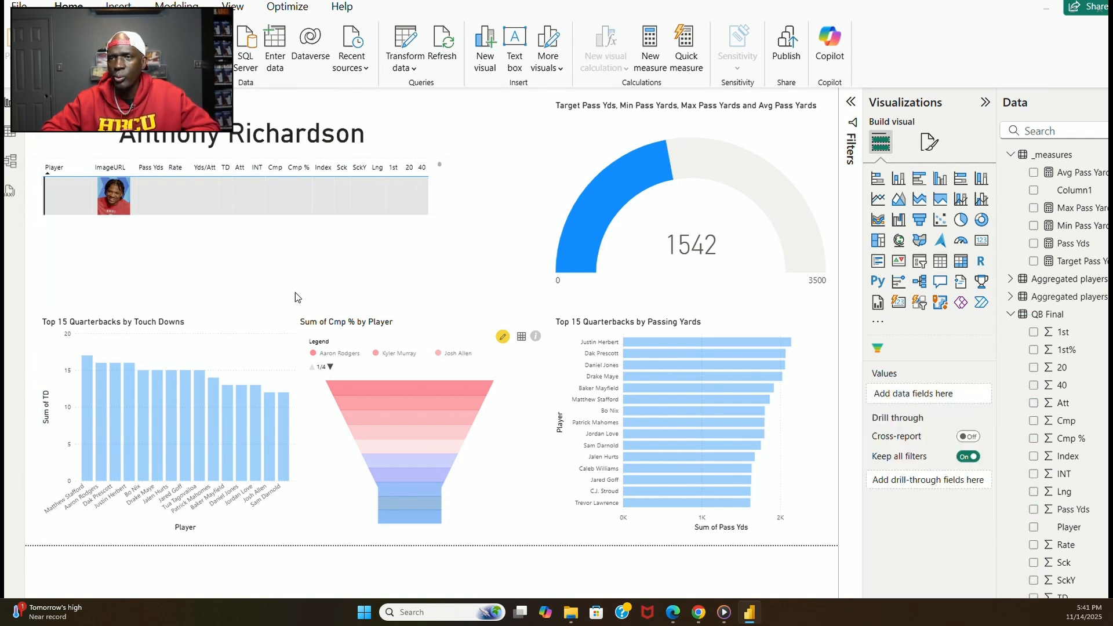
Select and clear several player segments in the completion percentage funnel to check how the other visuals cross-filter.
left_click(408, 441)
left_click(410, 460)
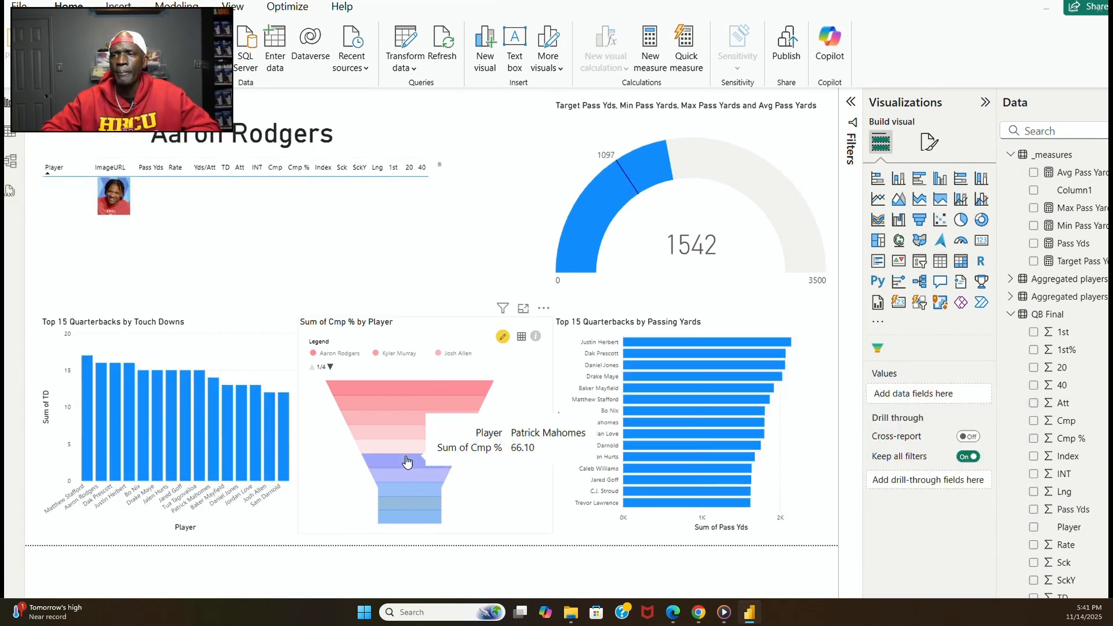
left_click(412, 476)
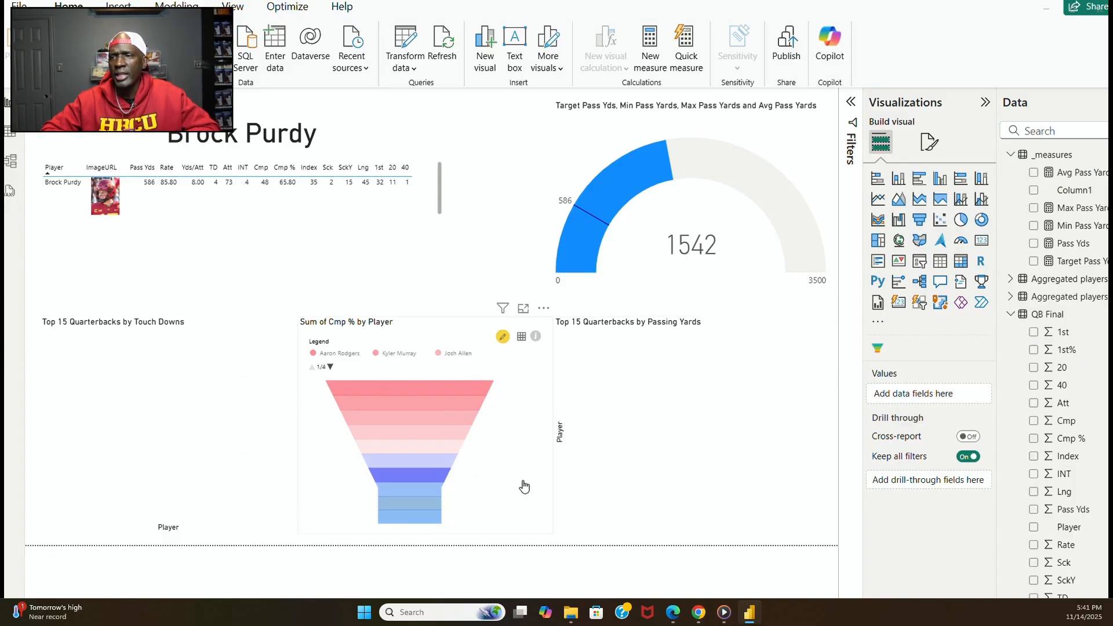
left_click(429, 446)
left_click(430, 446)
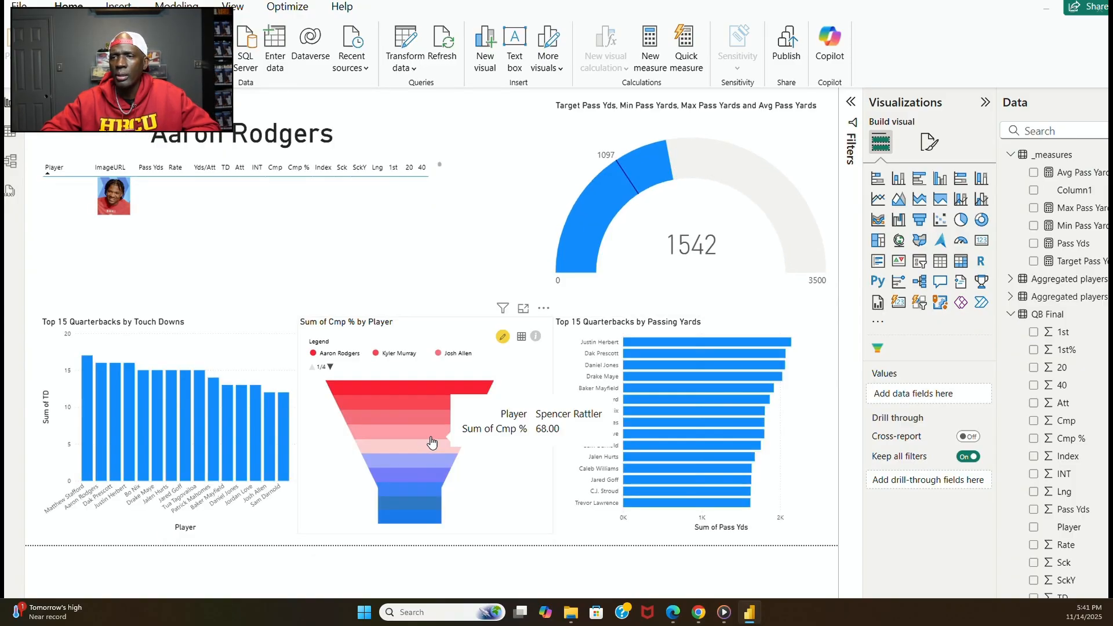
left_click(430, 446)
left_click(433, 422)
left_click(429, 412)
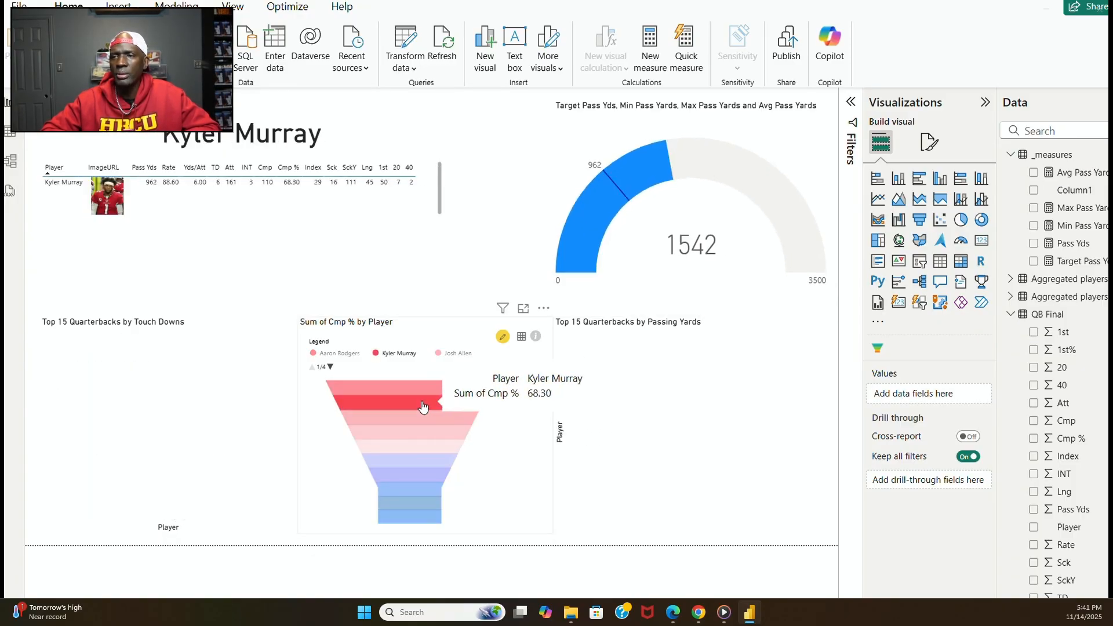
left_click(429, 515)
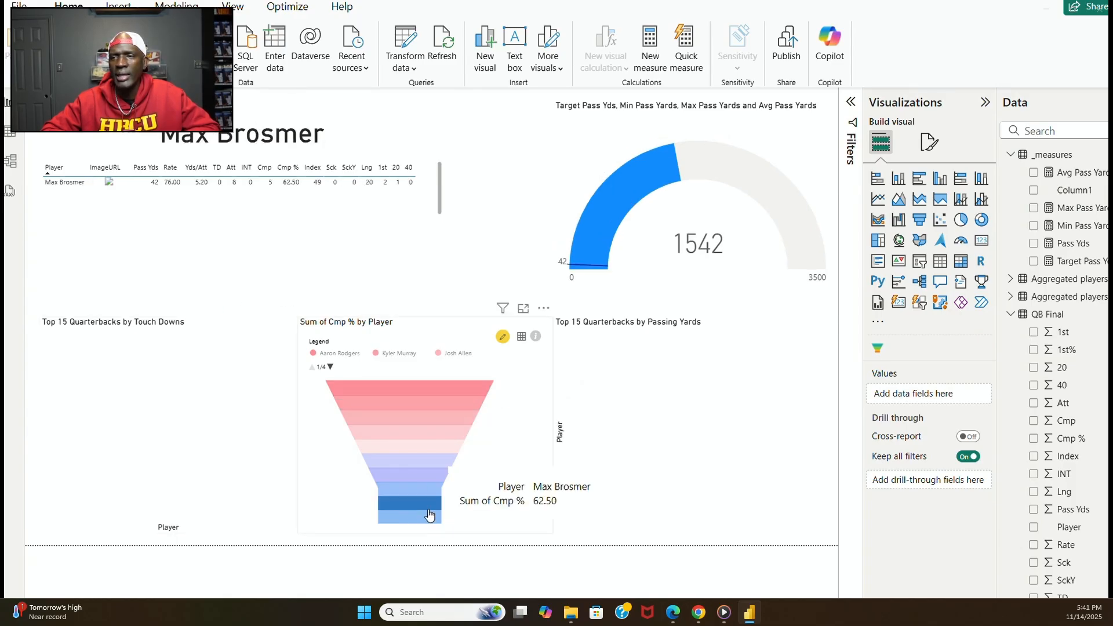
left_click(423, 520)
left_click(423, 519)
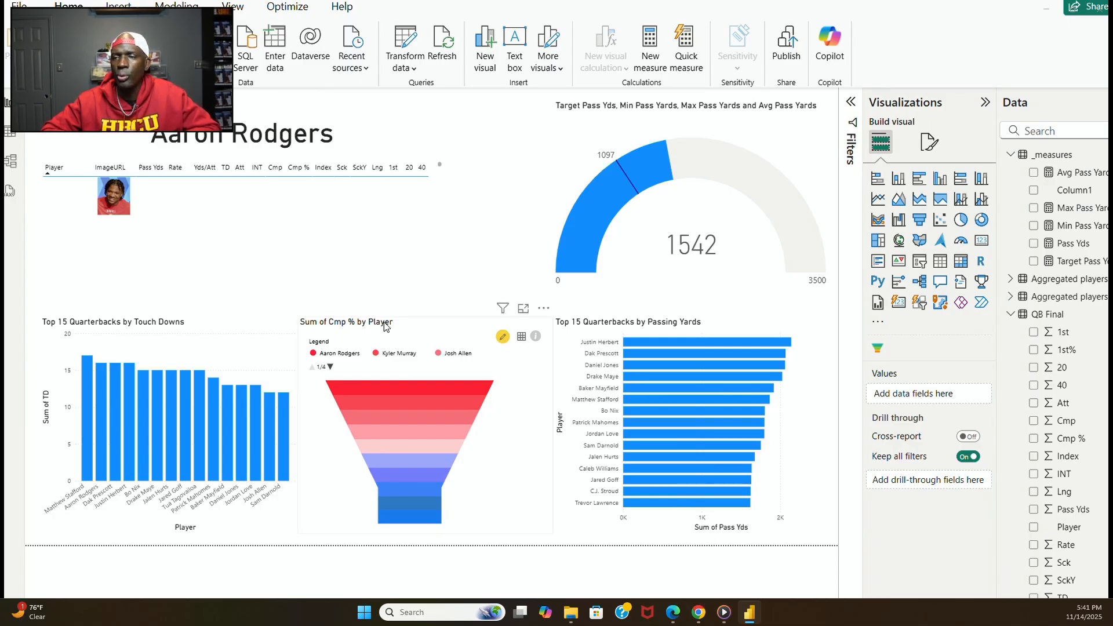
Stretch the completion percentage funnel upward so it reaches just below the player table.
left_click(412, 326)
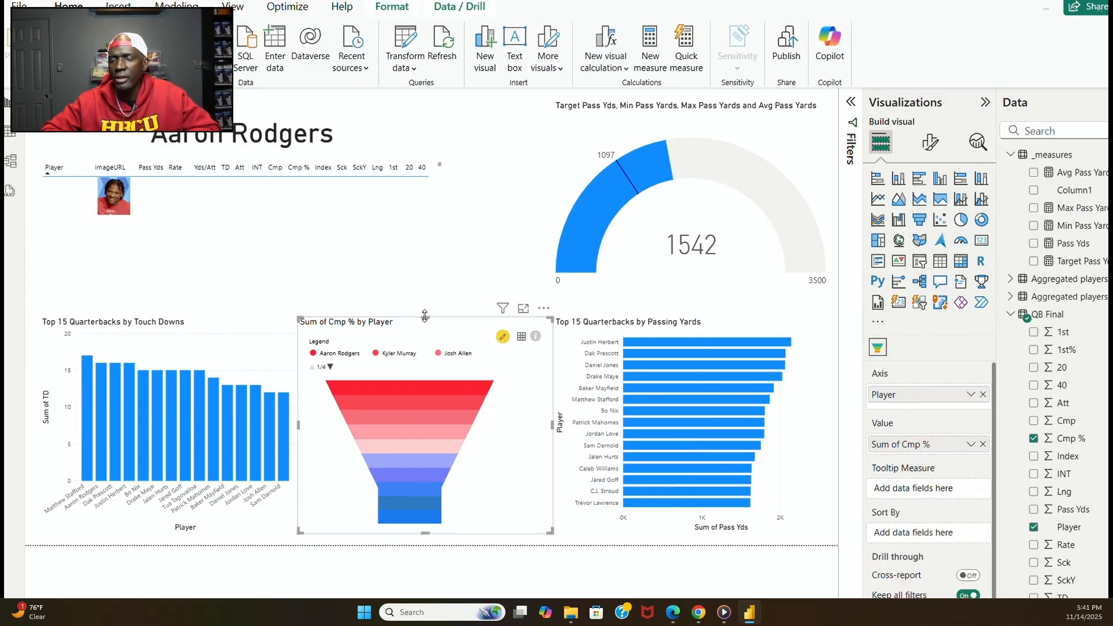
left_click_drag(425, 316, 426, 219)
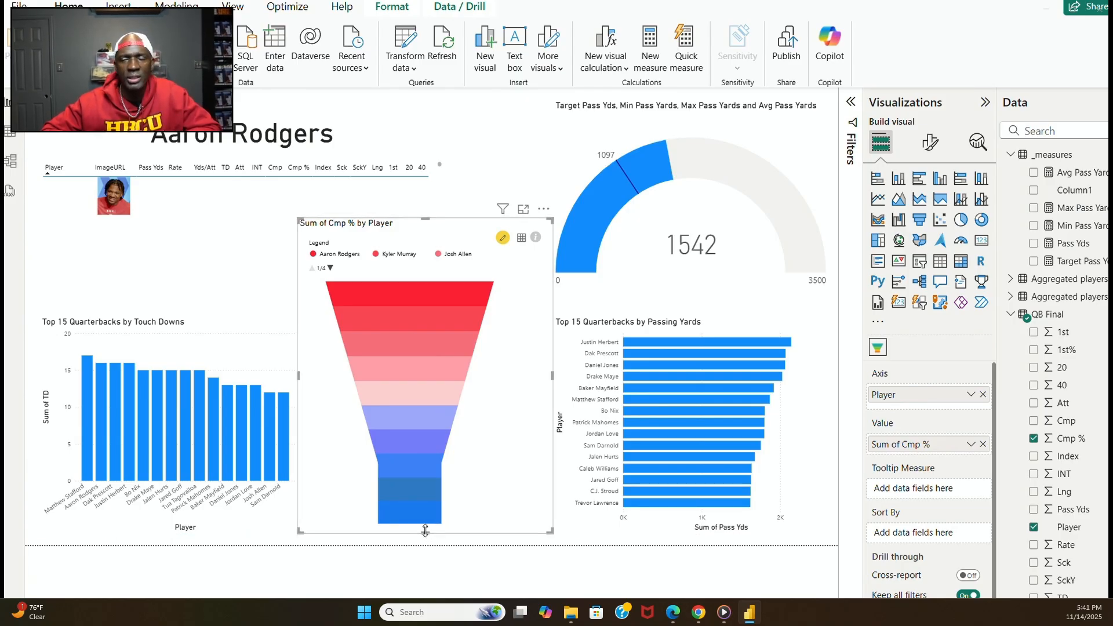
mouse_move(426, 531)
left_mouse_down()
mouse_move(429, 522)
mouse_move(433, 540)
left_mouse_up()
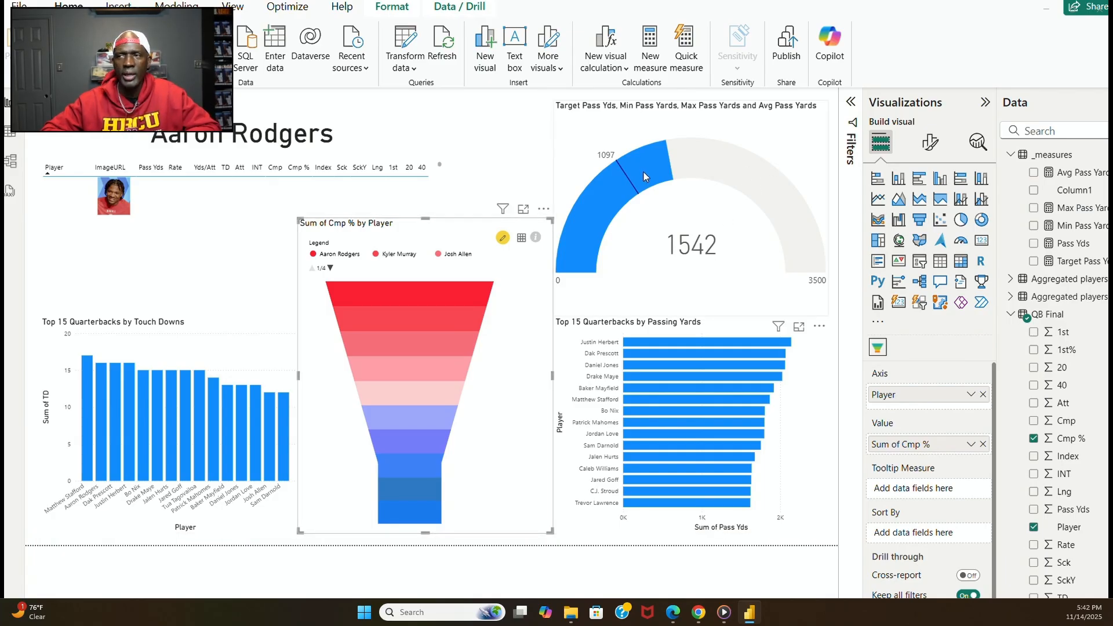
left_click(506, 136)
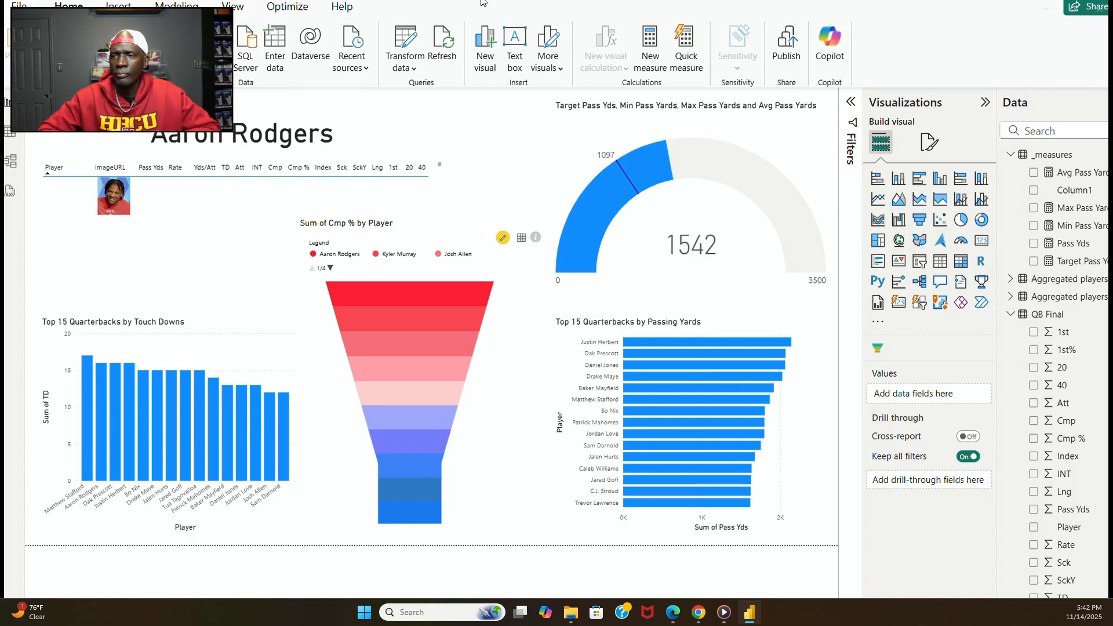
Move the gauge out of the page's upper-right area and place the name card there with the player table directly beneath it.
left_click(765, 137)
left_click_drag(765, 137, 284, 309)
left_click(402, 129)
left_click_drag(402, 129, 778, 116)
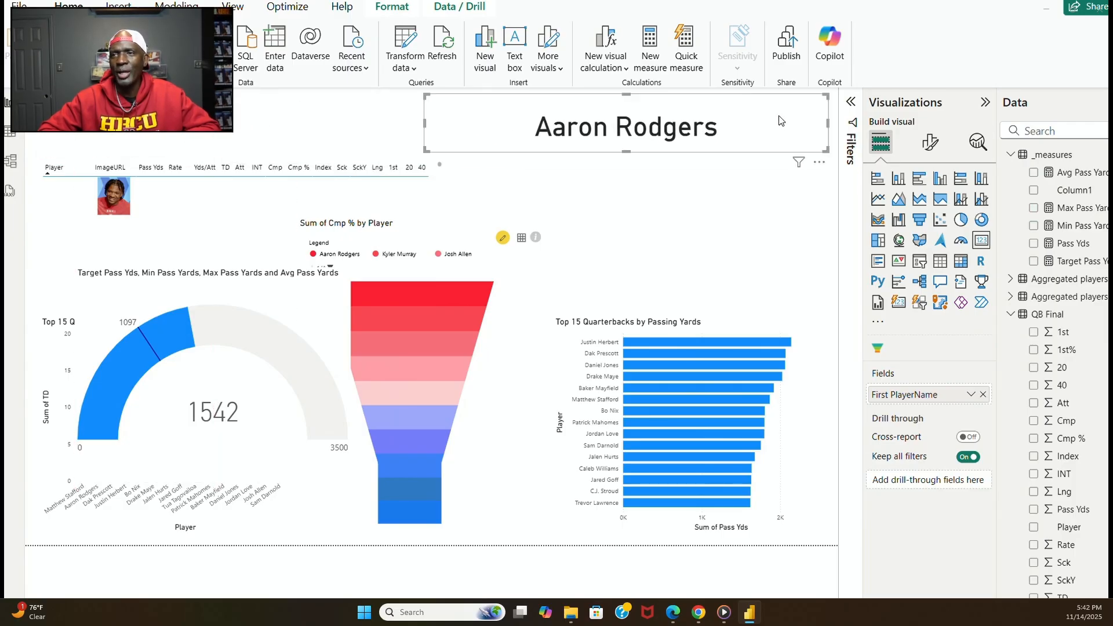
left_click(316, 218)
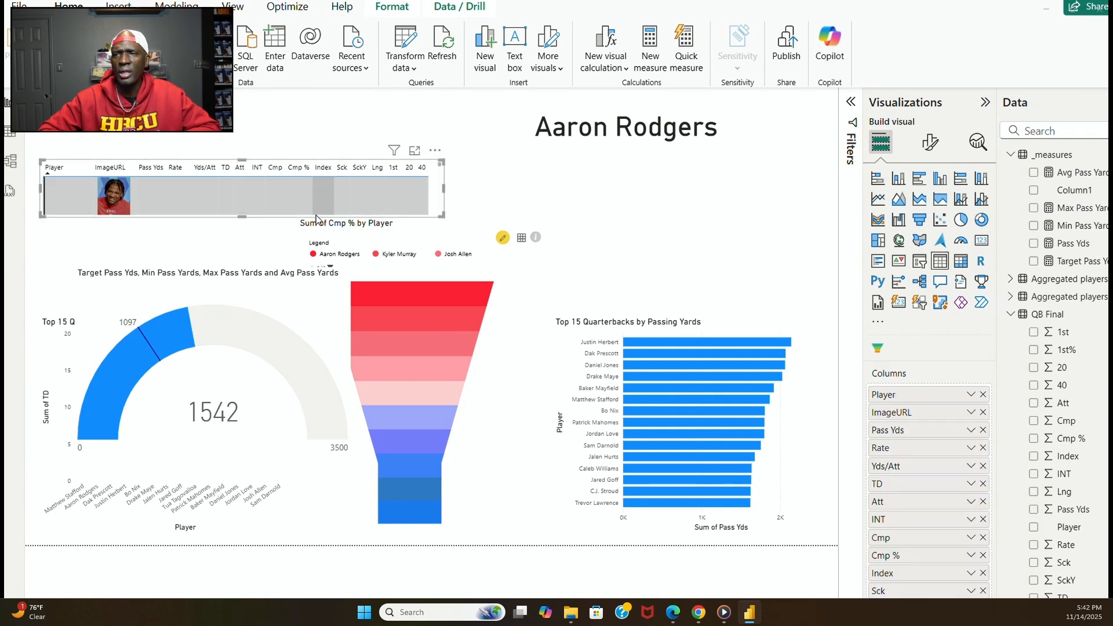
left_click_drag(317, 218, 700, 214)
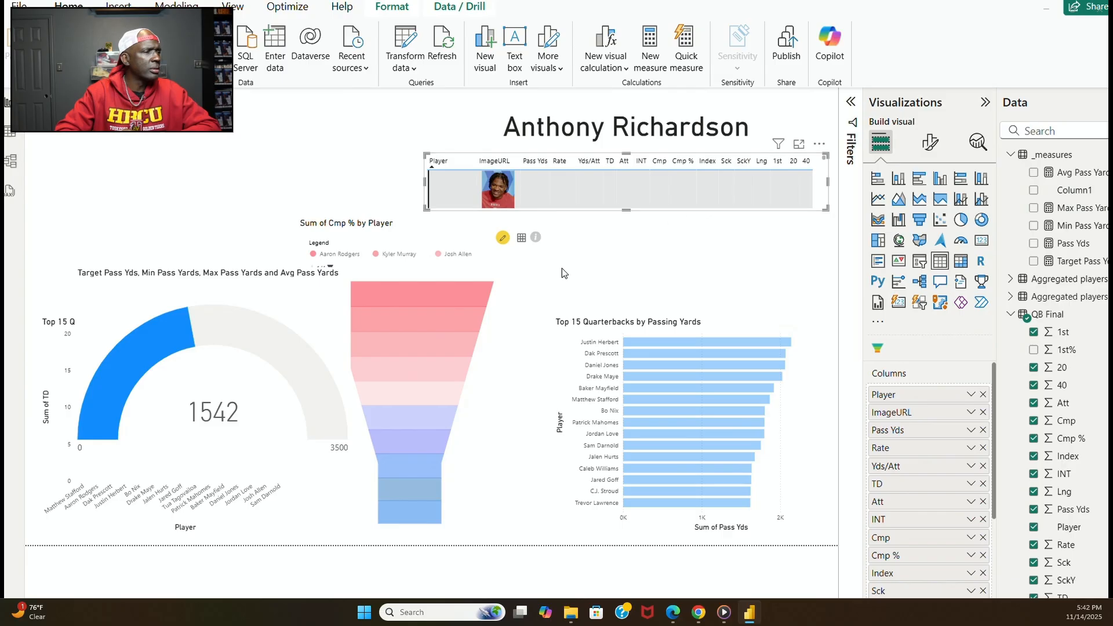
Move the gauge below the player table and the completion percentage funnel to the page's upper-left area.
left_click(267, 306)
left_click_drag(267, 306, 743, 277)
left_click(414, 248)
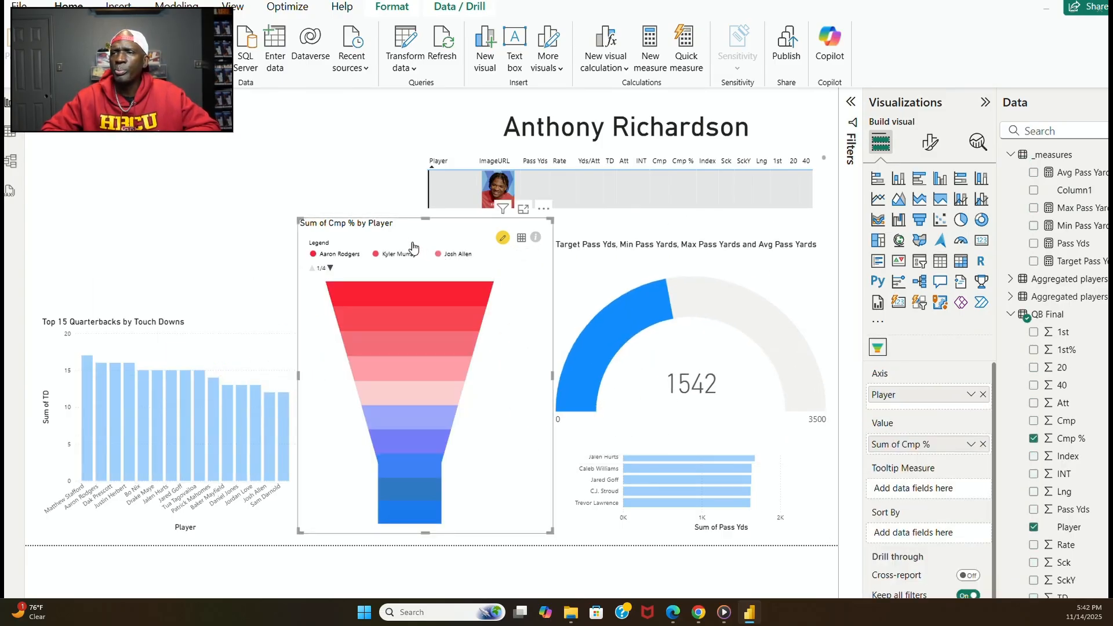
left_click_drag(369, 228, 125, 111)
Shorten the completion percentage funnel from its lower edge and place the touchdowns chart directly beneath it.
left_click(296, 470)
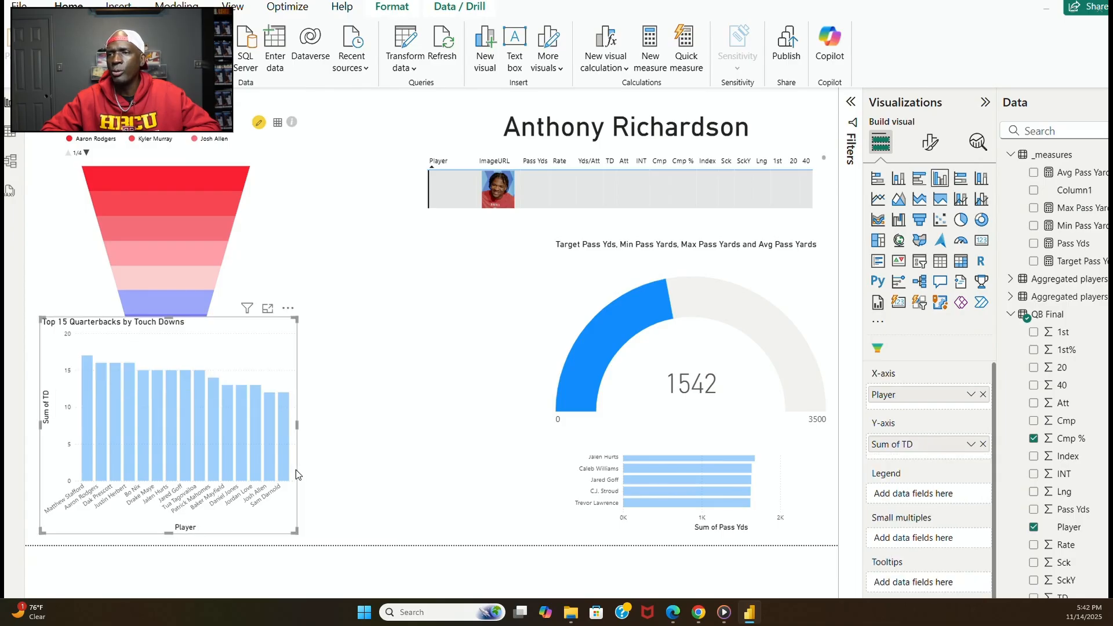
left_click_drag(296, 470, 618, 467)
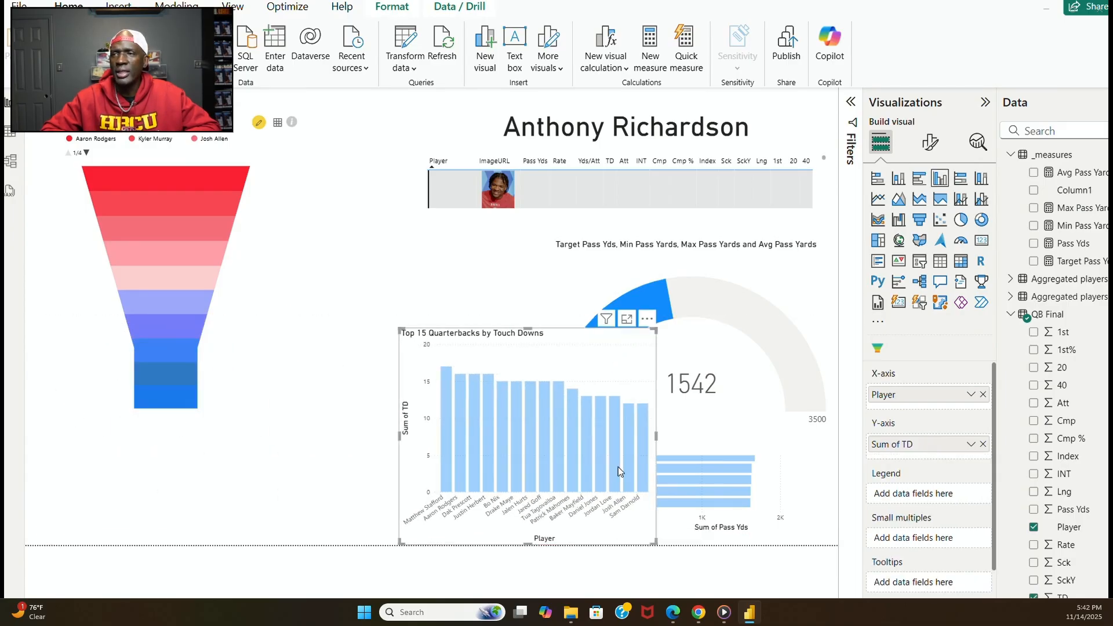
left_click(290, 310)
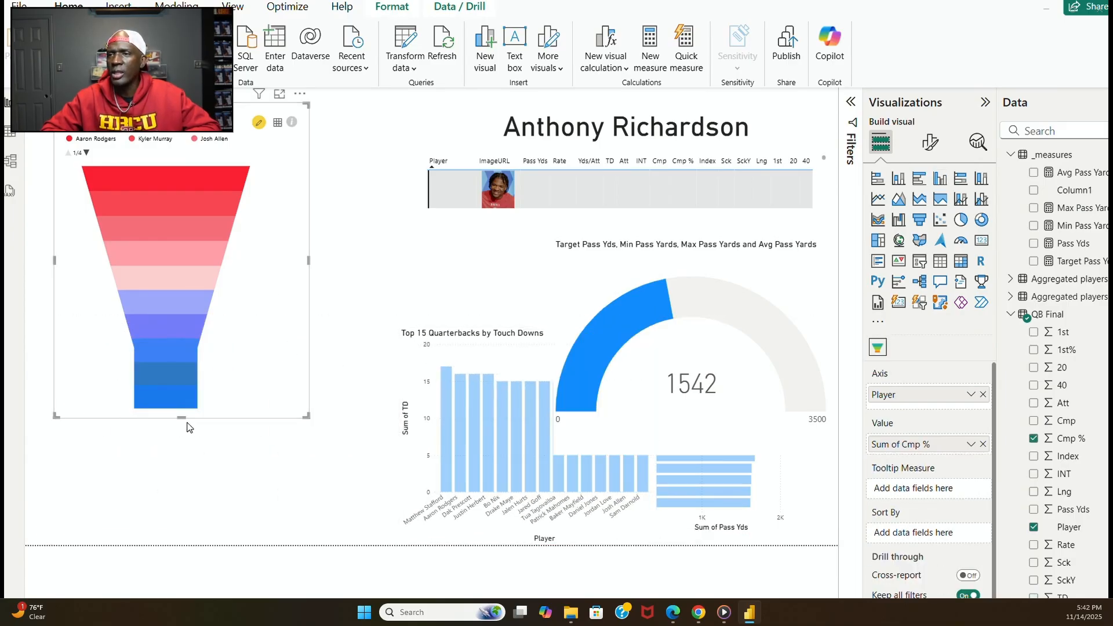
left_click_drag(182, 415, 197, 331)
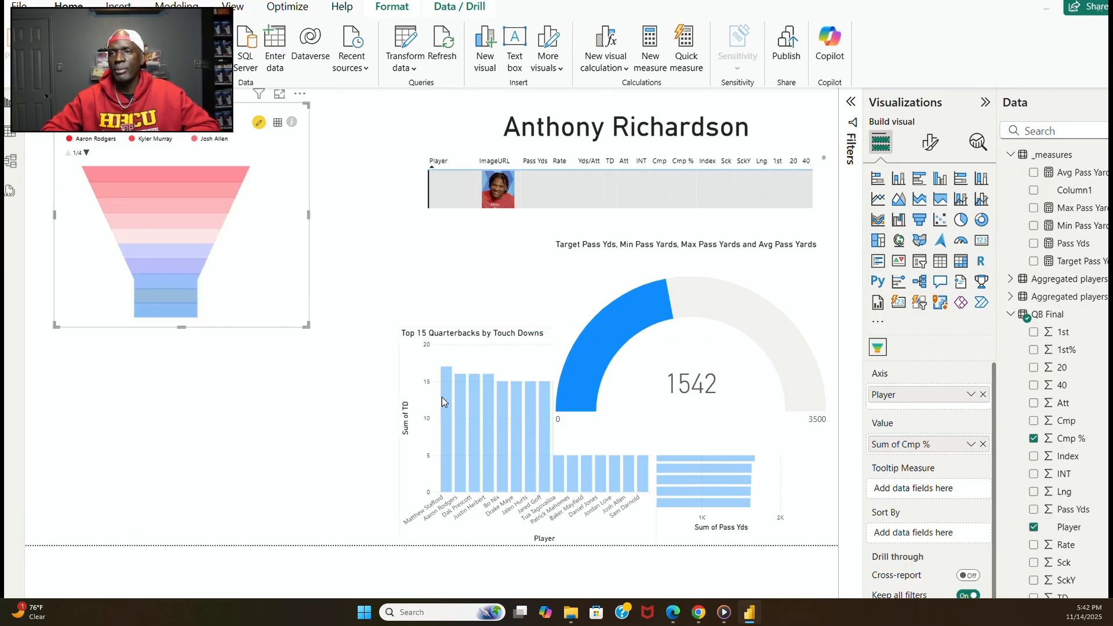
left_click(464, 354)
left_click_drag(464, 354, 116, 350)
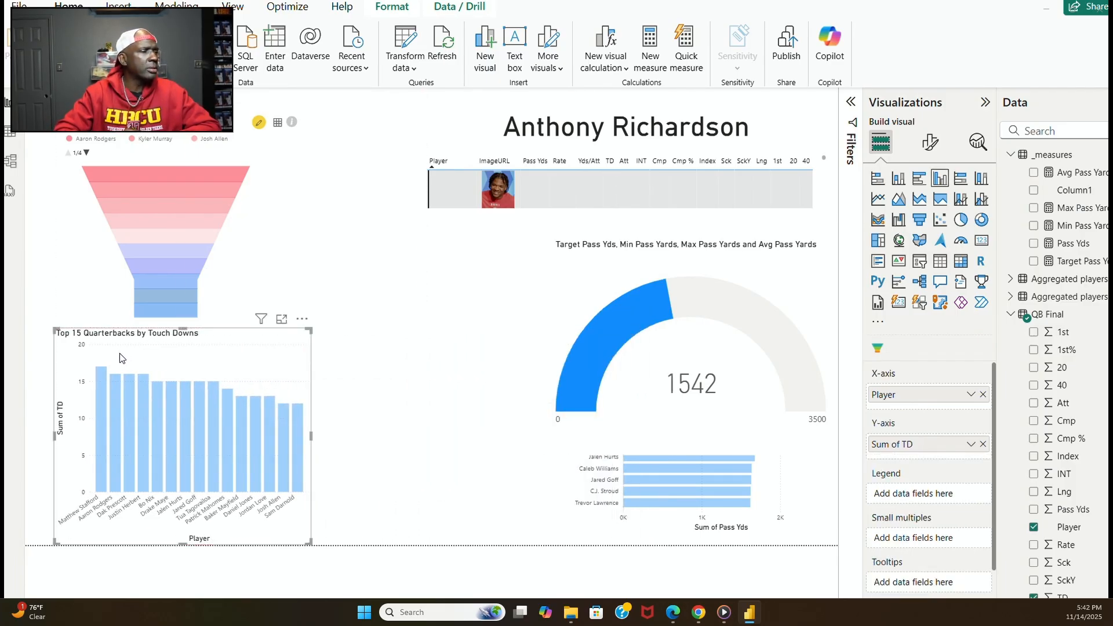
left_click(390, 447)
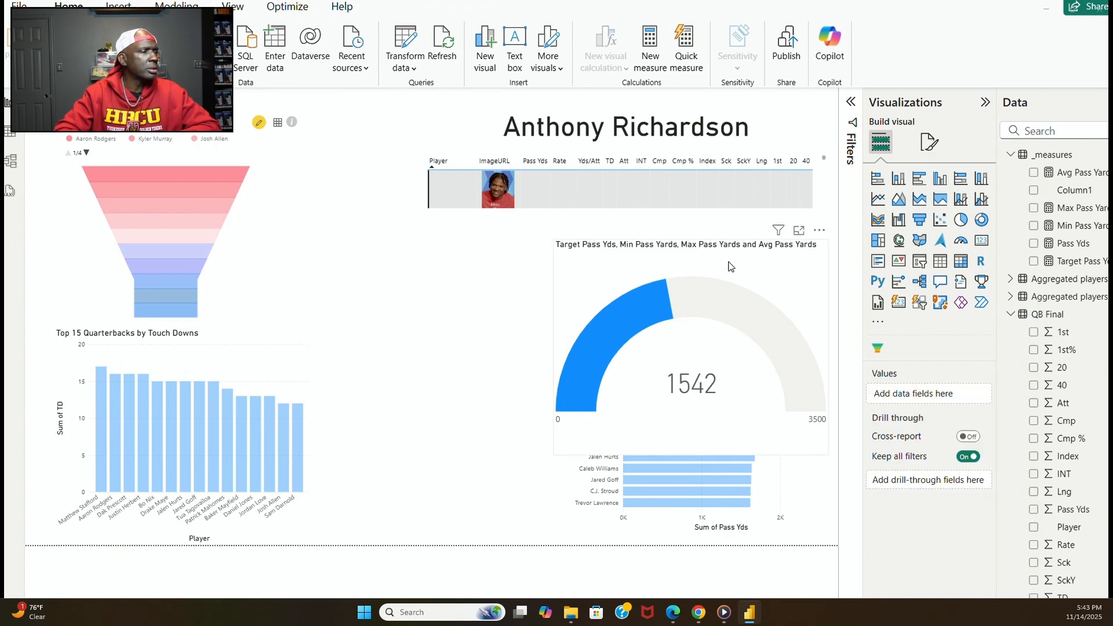
Move the gauge off the passing yards chart and reduce its height, placing it beside the completion percentage funnel.
left_click_drag(730, 271, 499, 388)
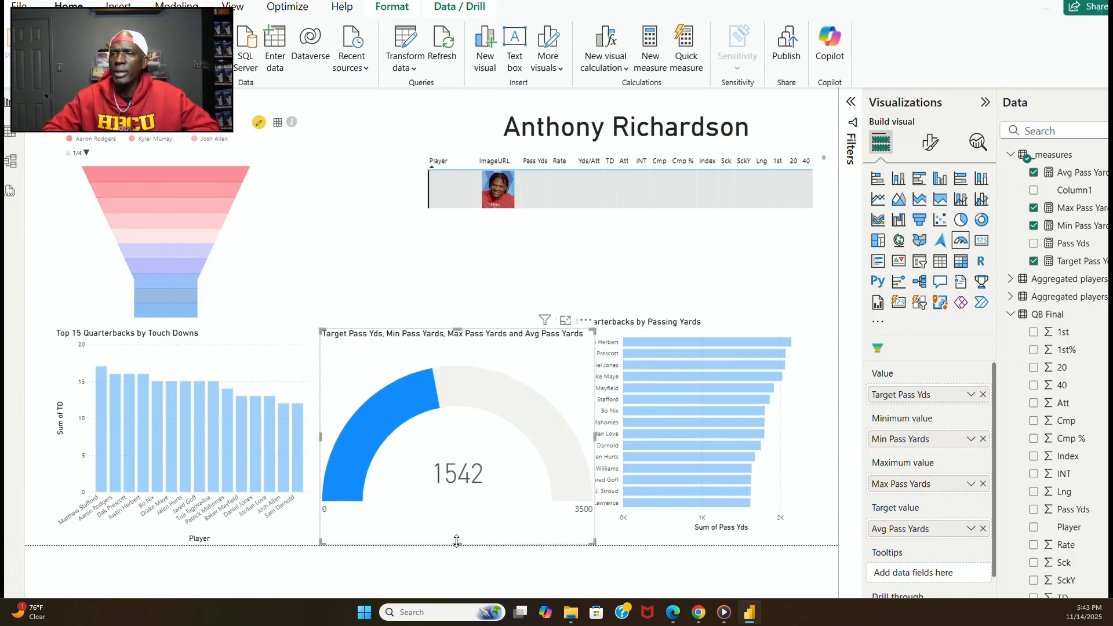
left_click_drag(457, 541, 457, 291)
Widen the passing yards chart by extending its left edge toward the touchdowns chart.
left_click(703, 328)
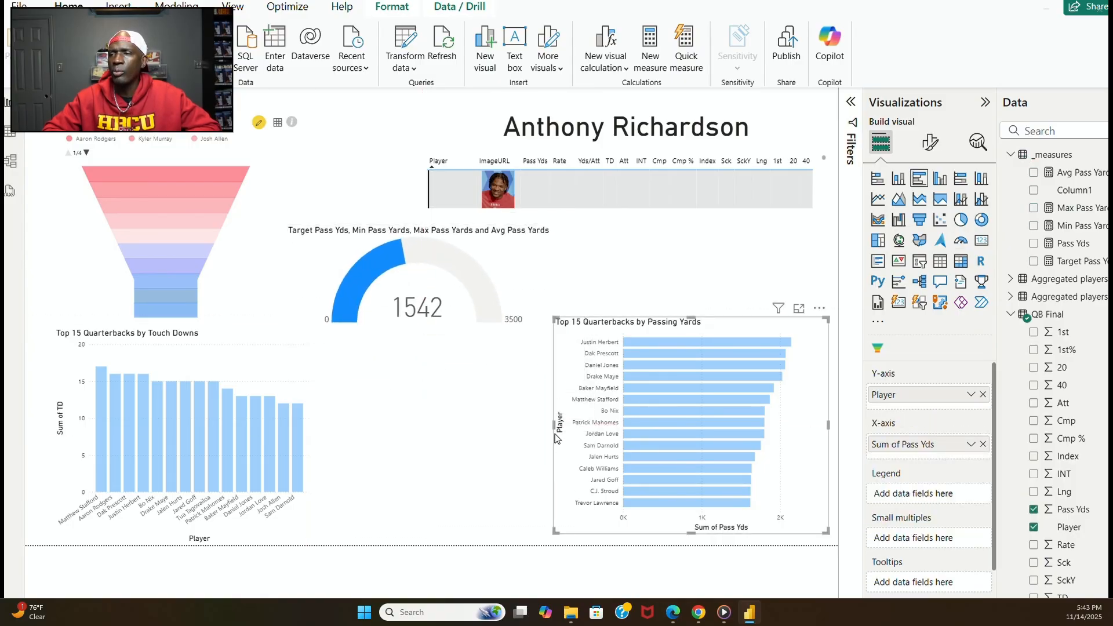
left_click(529, 444)
left_click(560, 428)
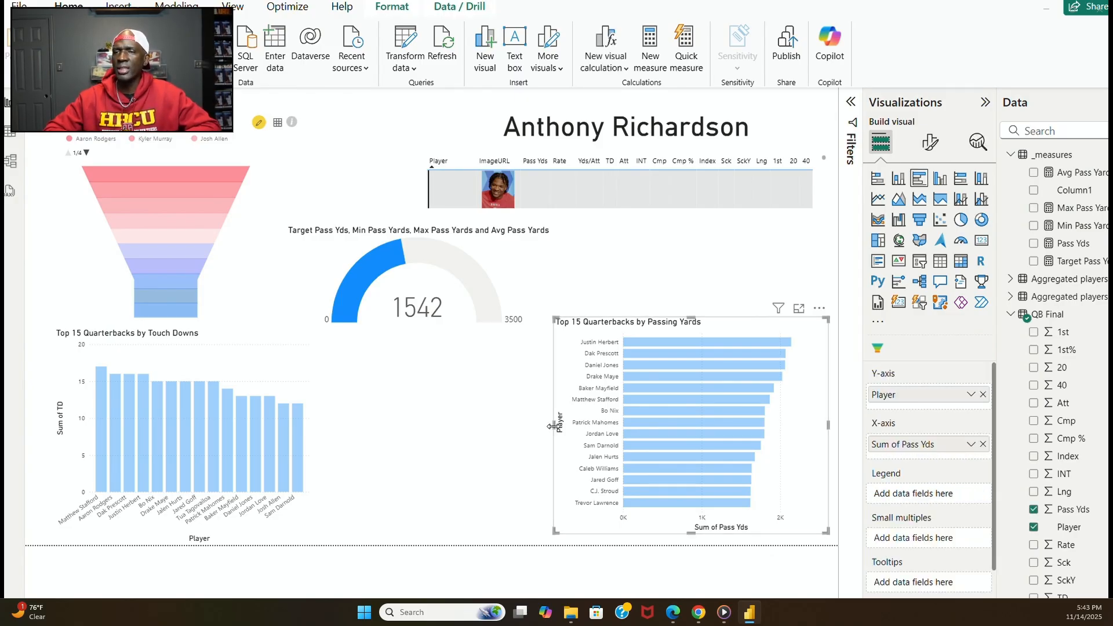
left_click_drag(553, 427, 458, 427)
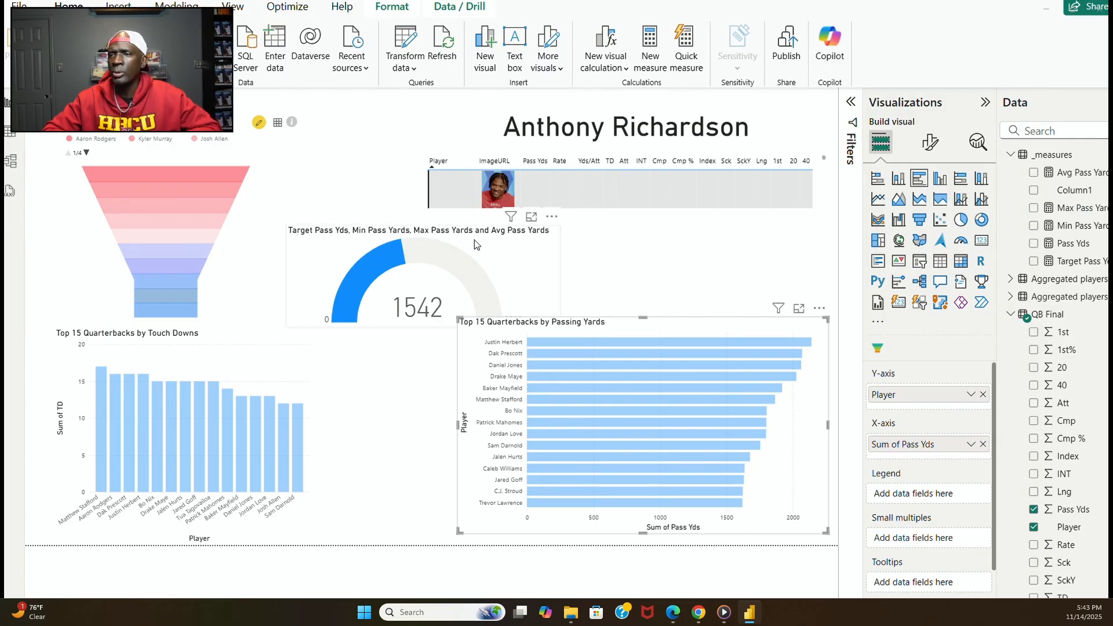
Shrink the gauge to a small visual and place it between the completion percentage funnel and the name card.
left_click(492, 239)
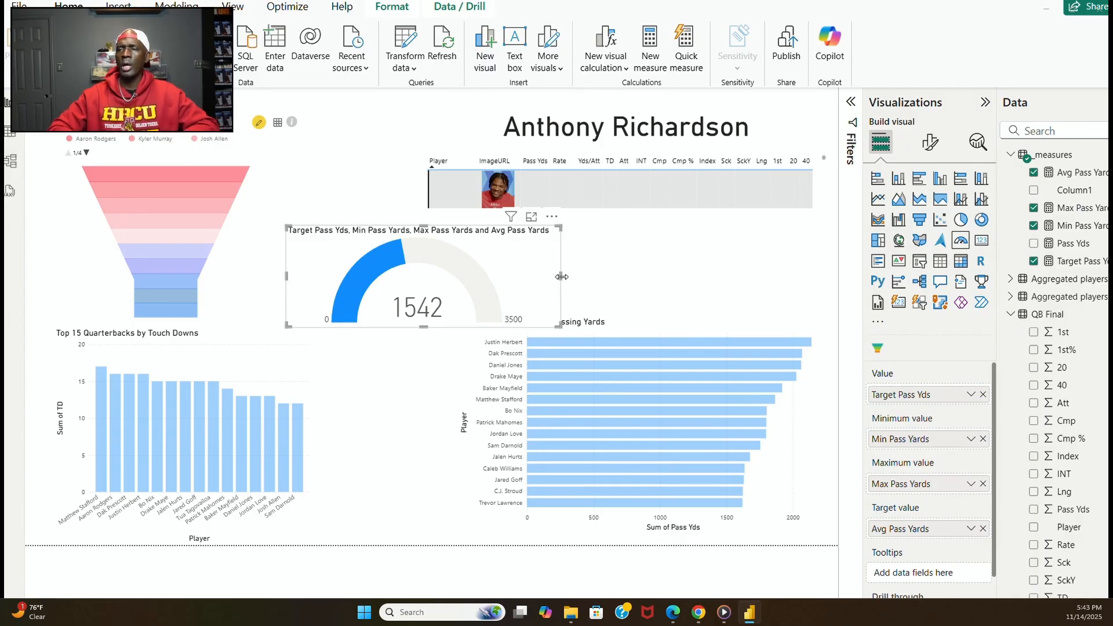
left_click_drag(561, 276, 409, 273)
left_click_drag(371, 322, 363, 170)
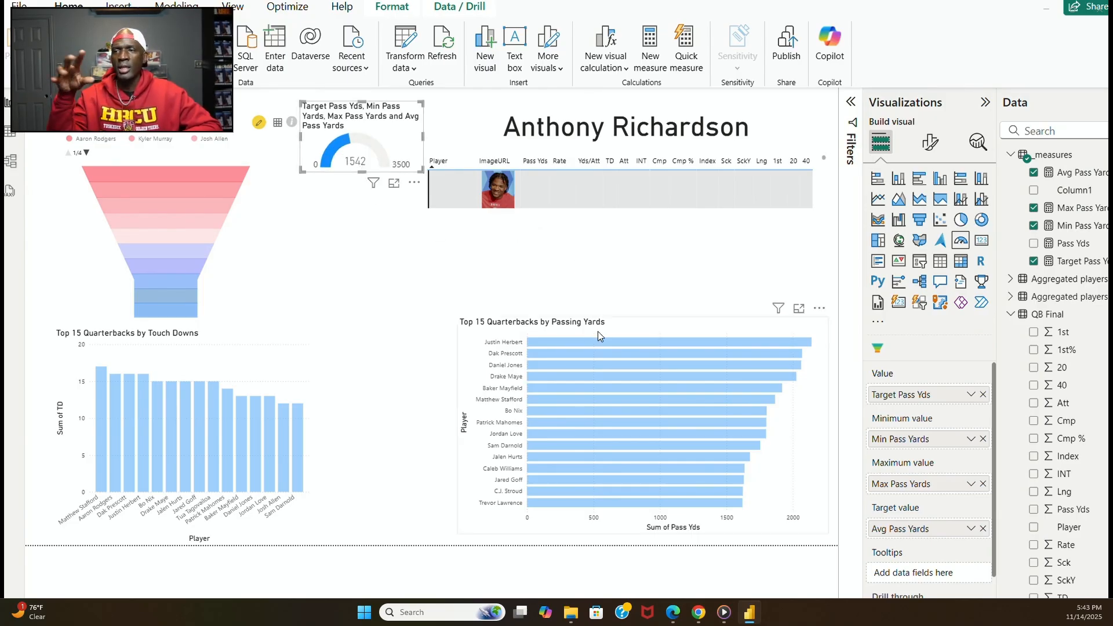
Widen the touchdowns chart by extending its right edge toward the passing yards chart.
left_click(343, 418)
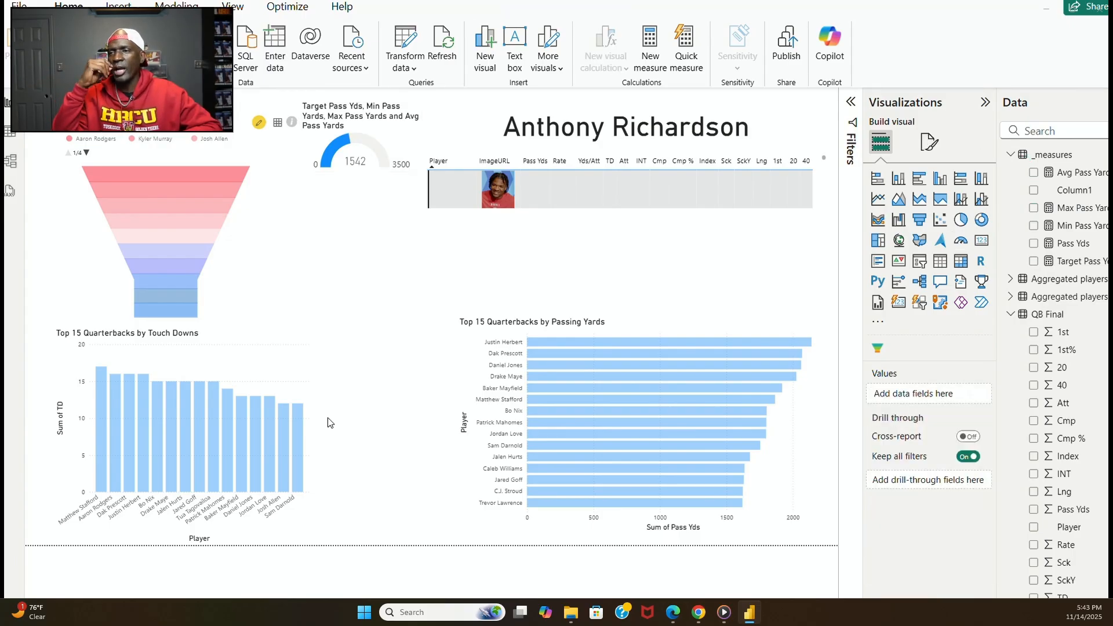
left_click(313, 435)
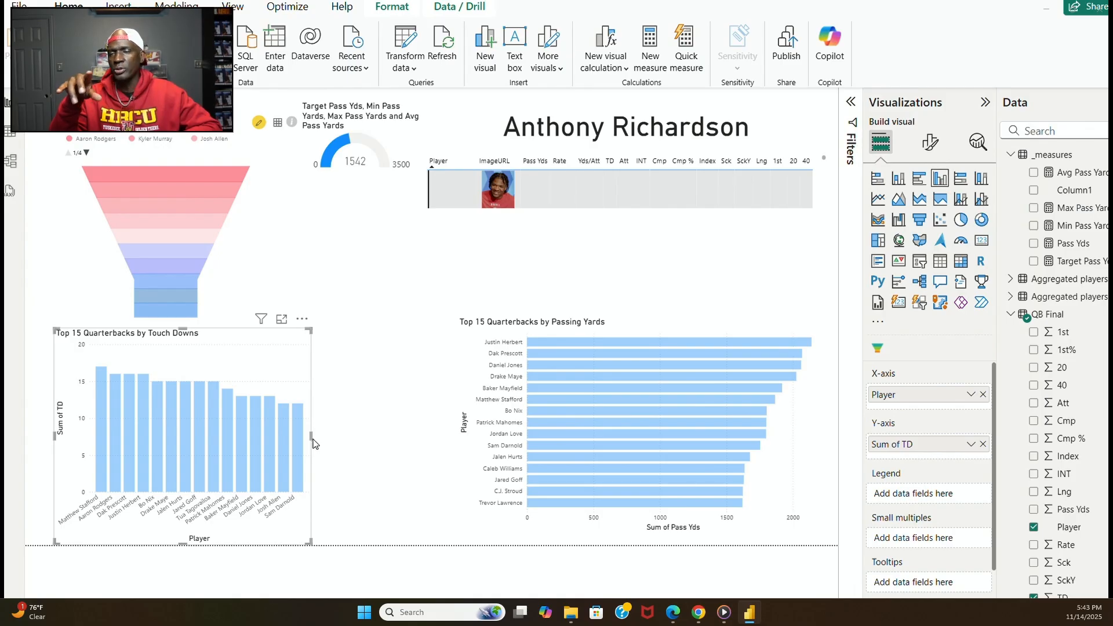
left_click_drag(311, 439, 432, 452)
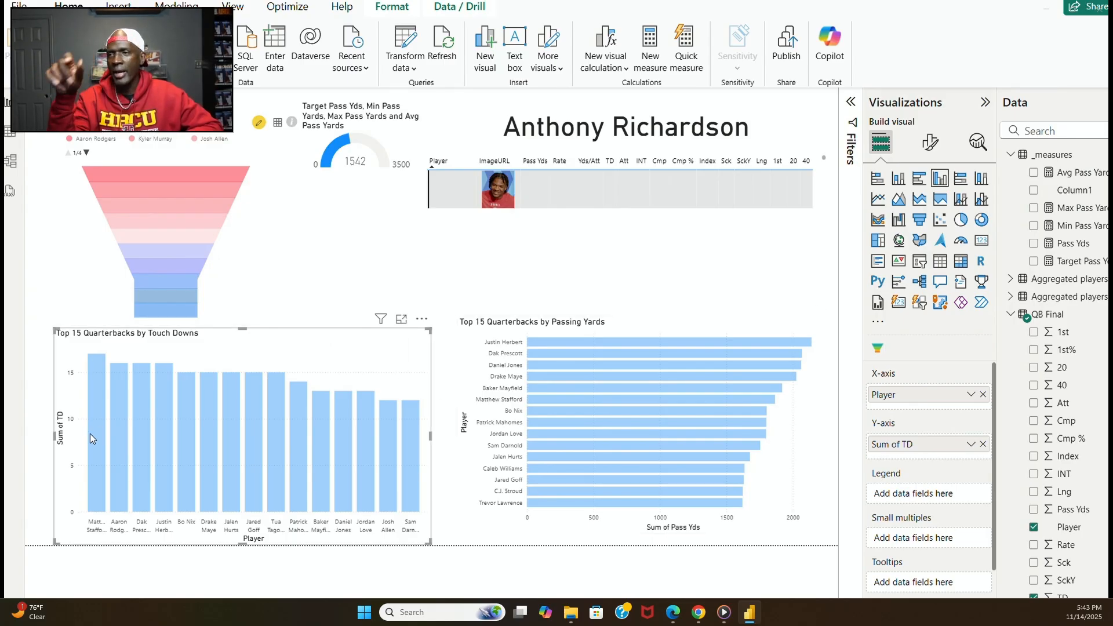
Narrow the completion percentage funnel and enlarge the gauge so it fills the space beside it.
left_click(83, 267)
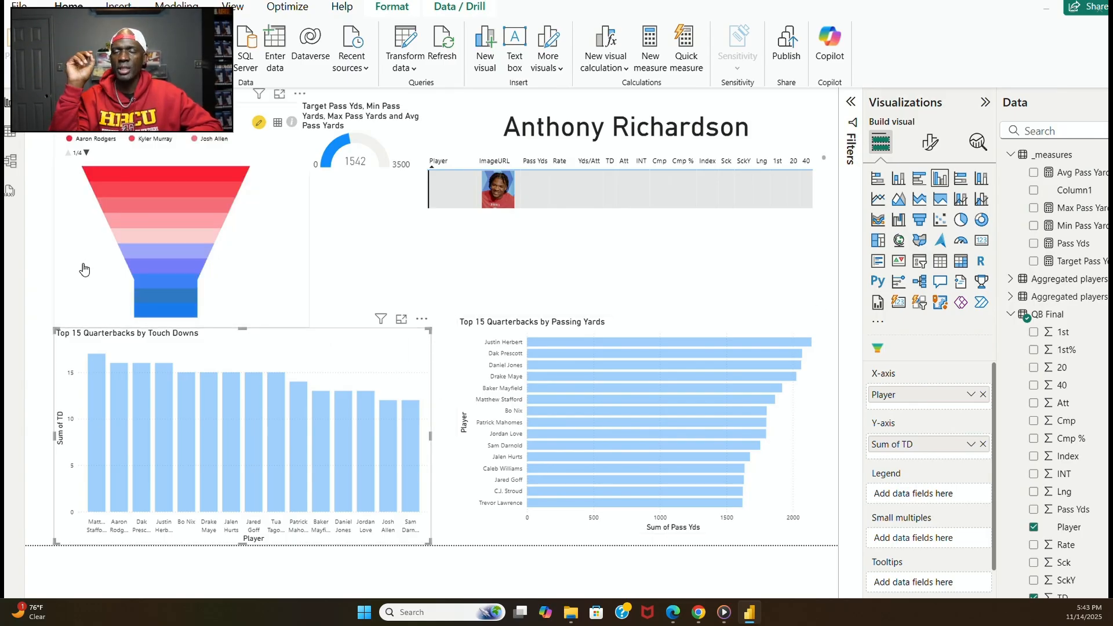
left_click(79, 361)
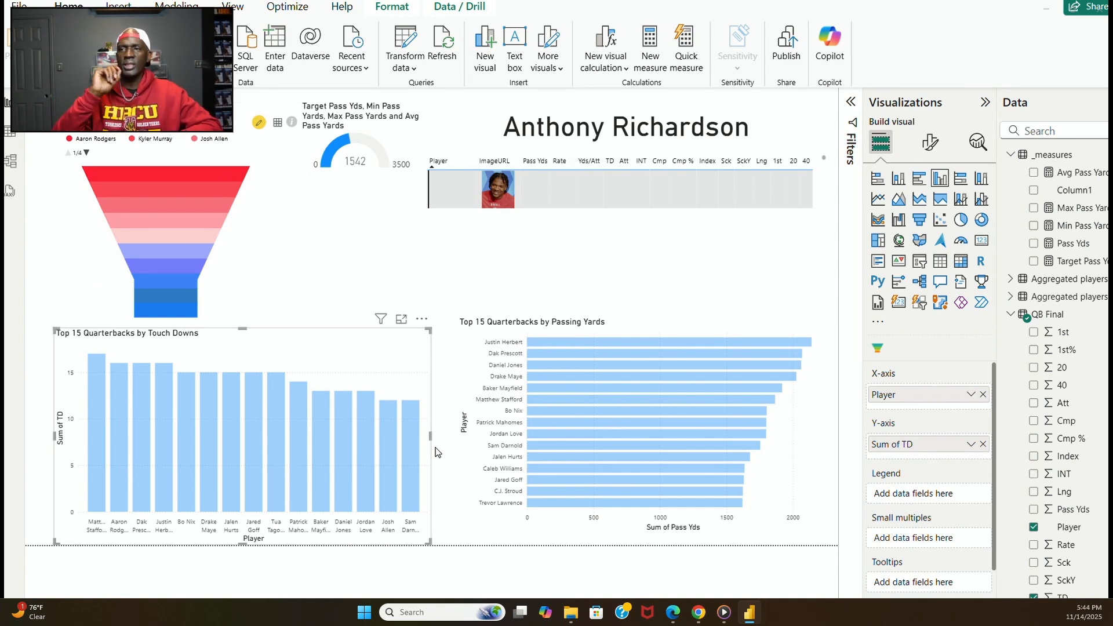
left_click(444, 360)
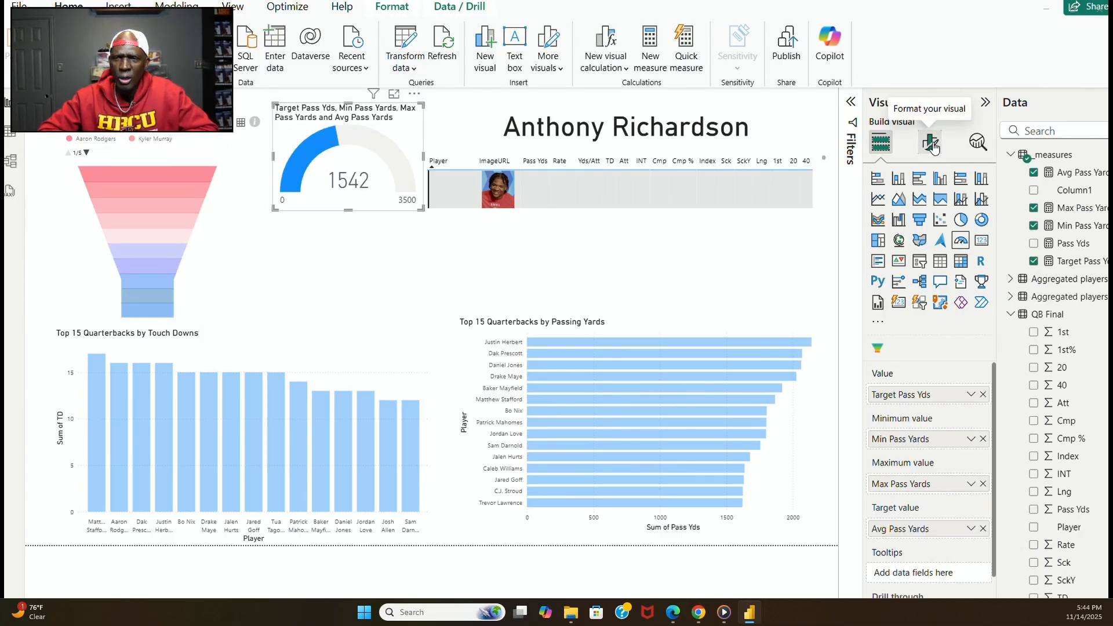
Change the gauge's title text to "Pass Yards Gauge".
left_click(932, 144)
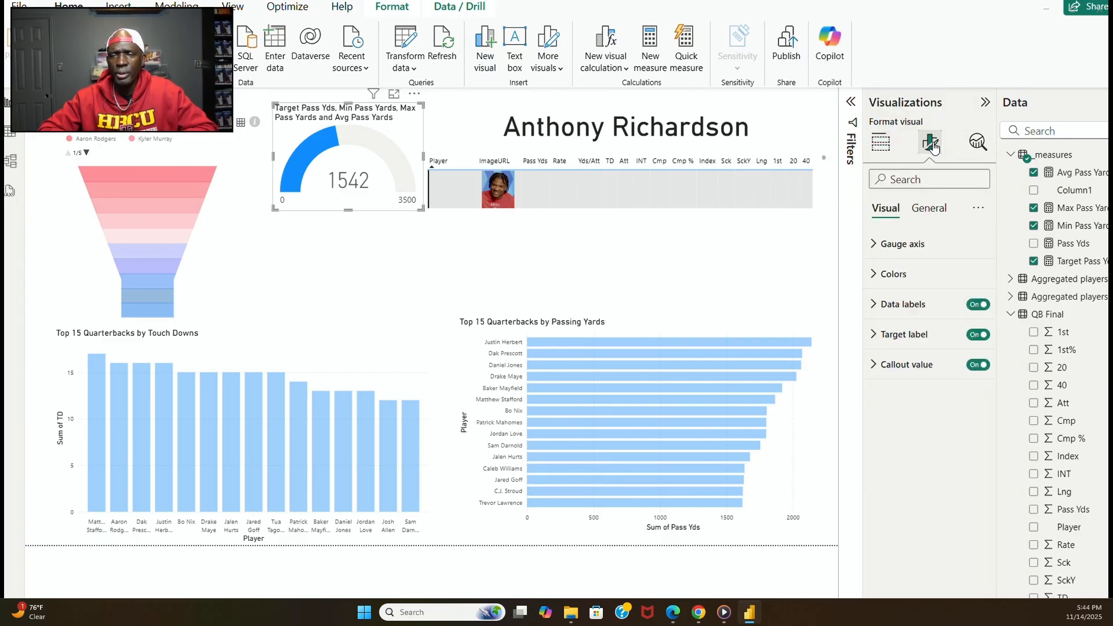
left_click(936, 209)
left_click(871, 282)
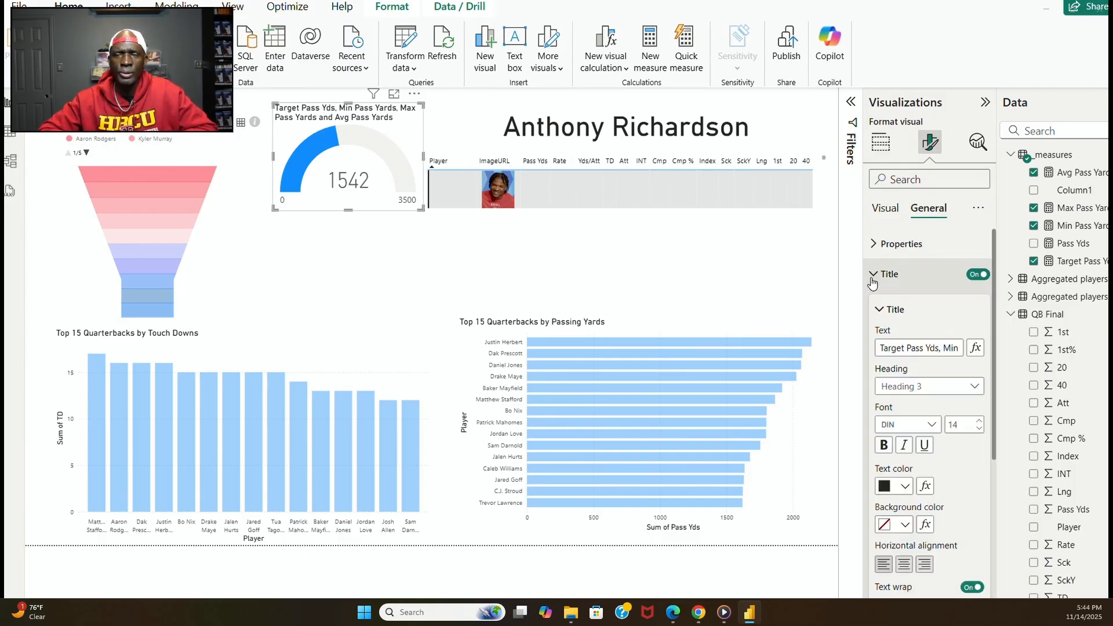
triple_click(909, 347)
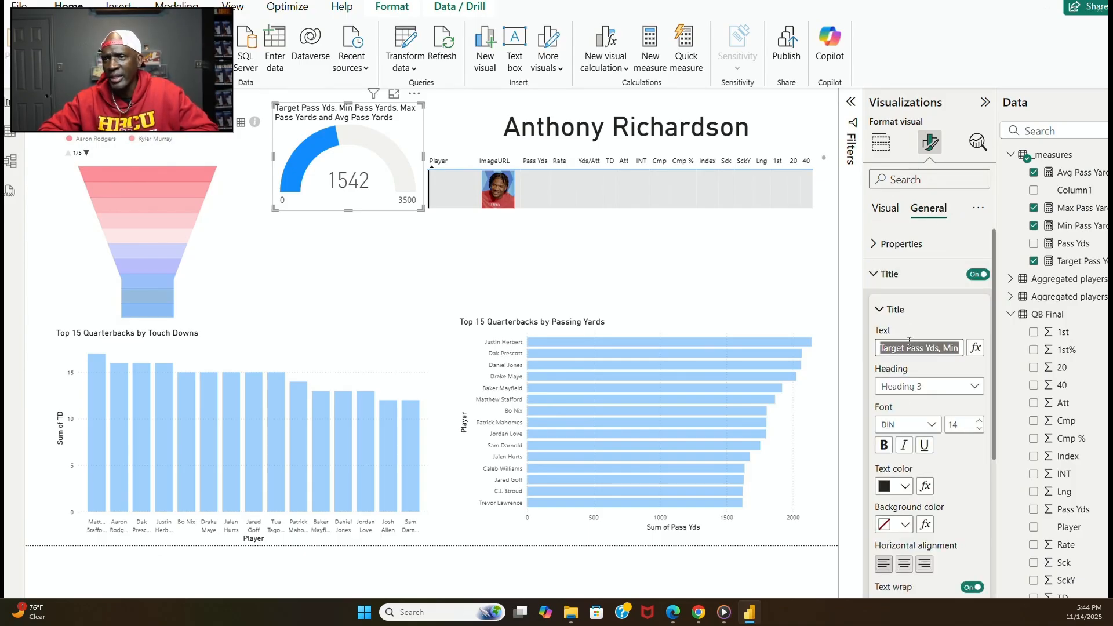
type("Pas")
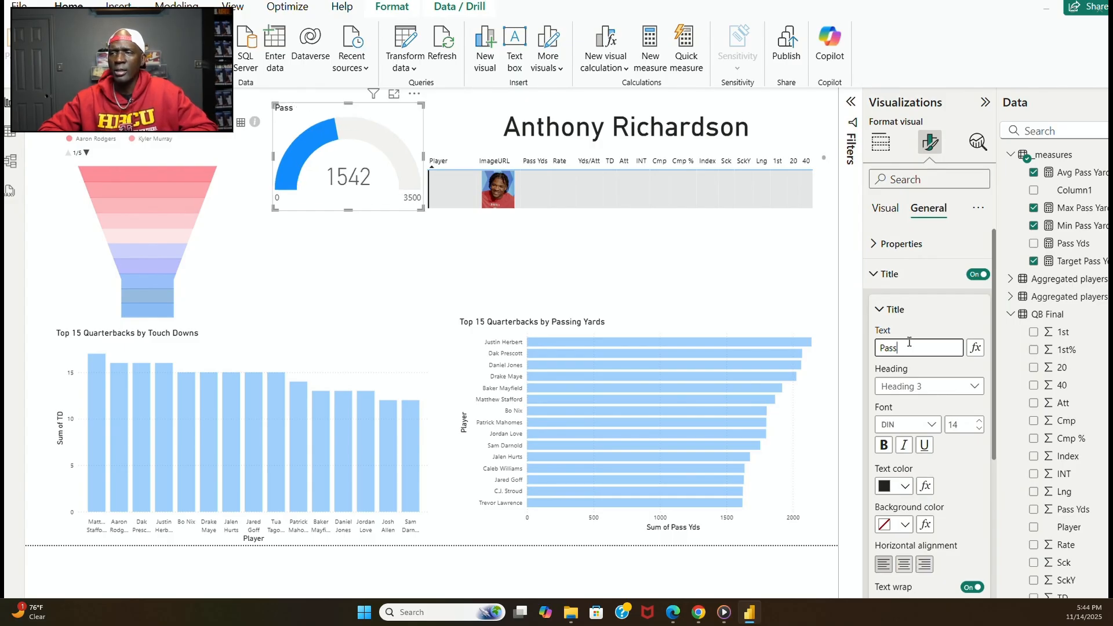
type("s")
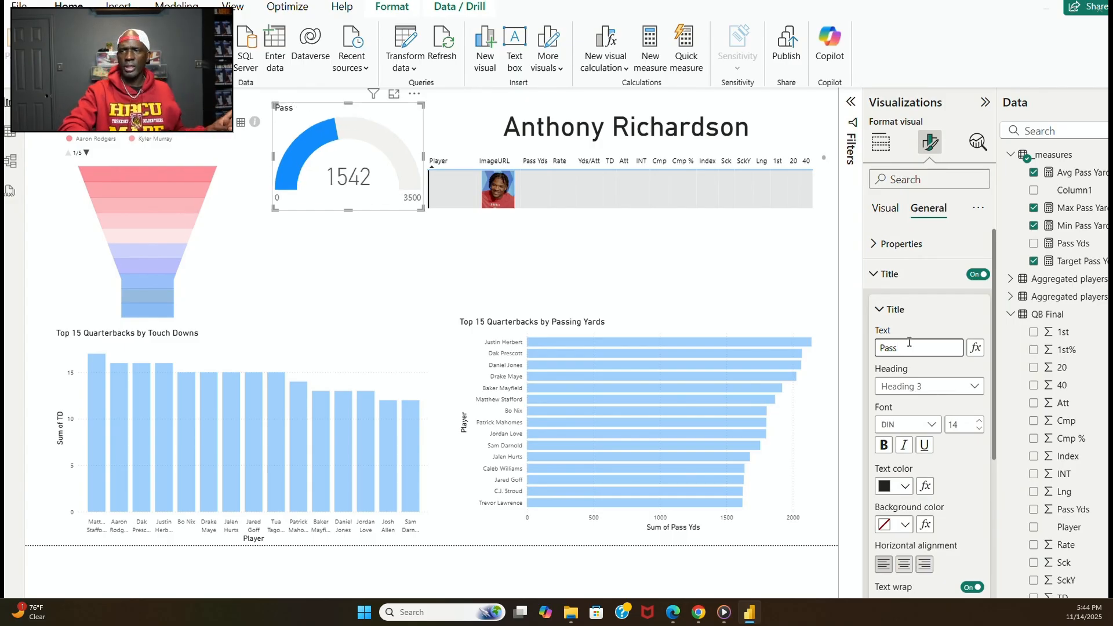
type(" Yards Ga")
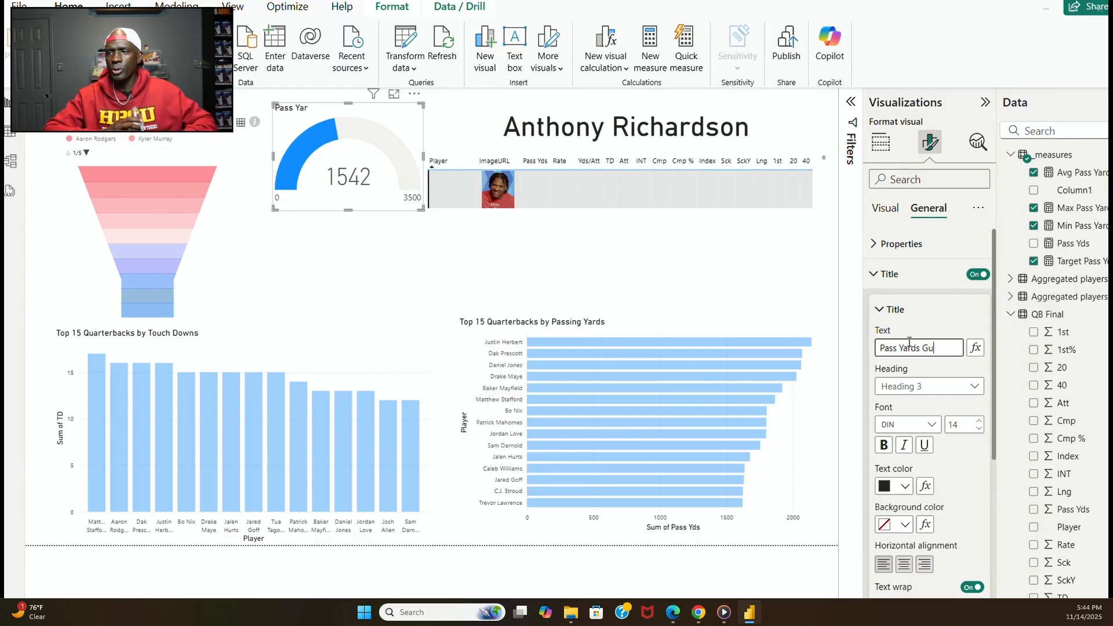
type("uge")
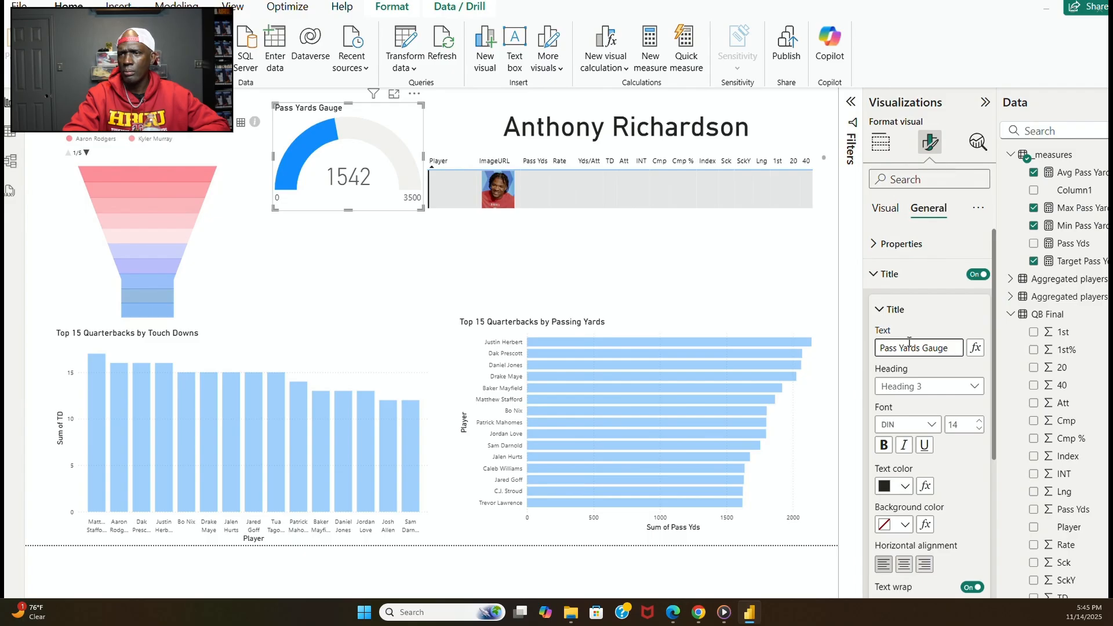
mouse_move(385, 243)
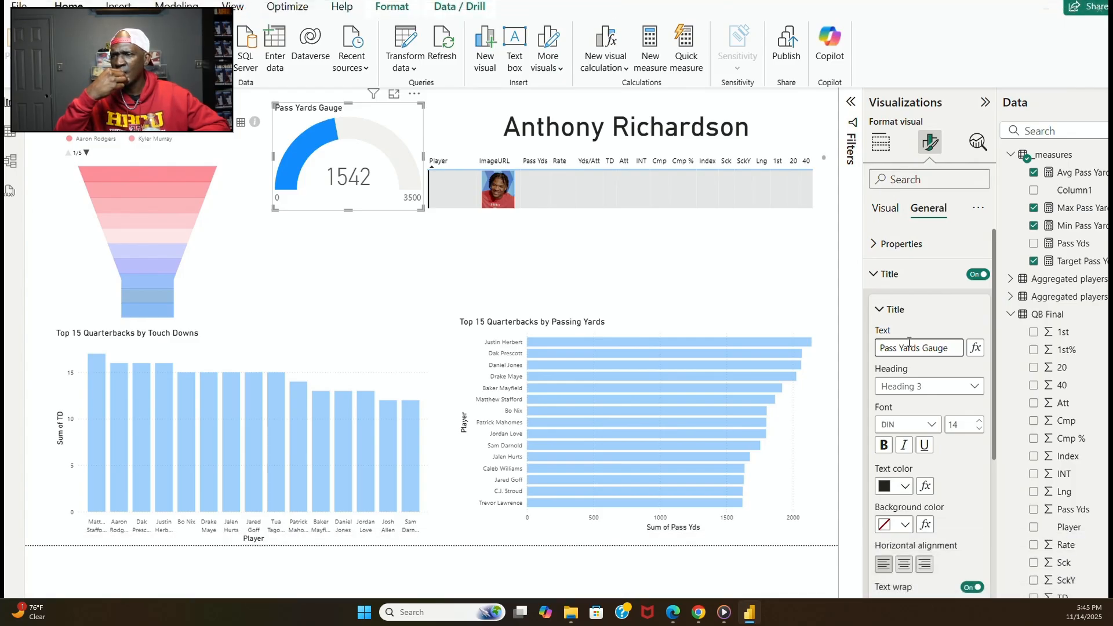
mouse_move(468, 317)
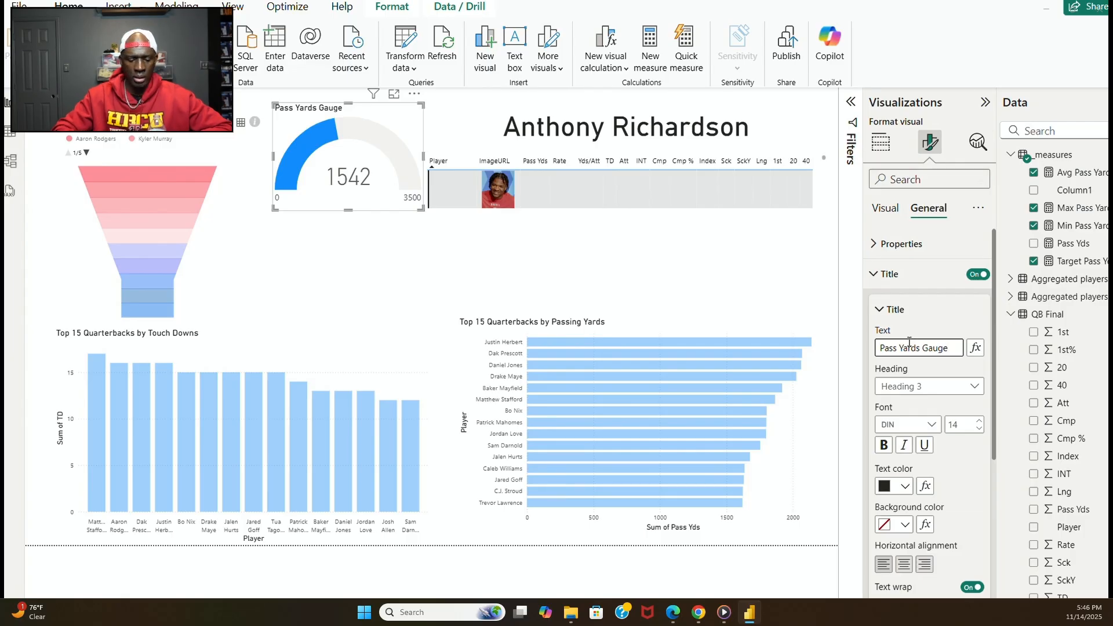
mouse_move(712, 398)
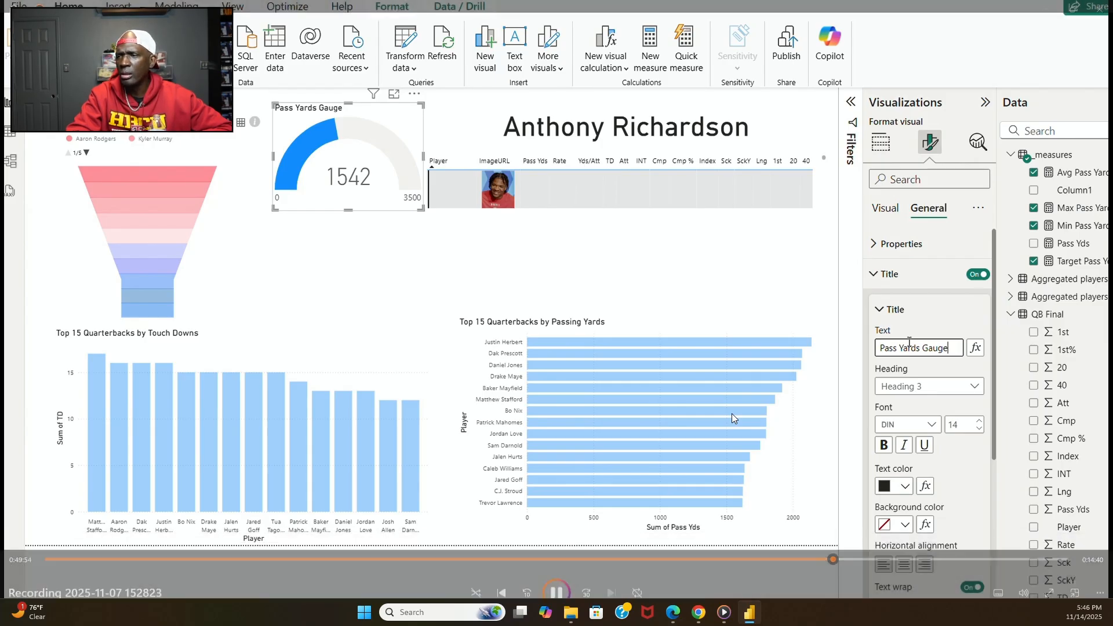
mouse_move(757, 528)
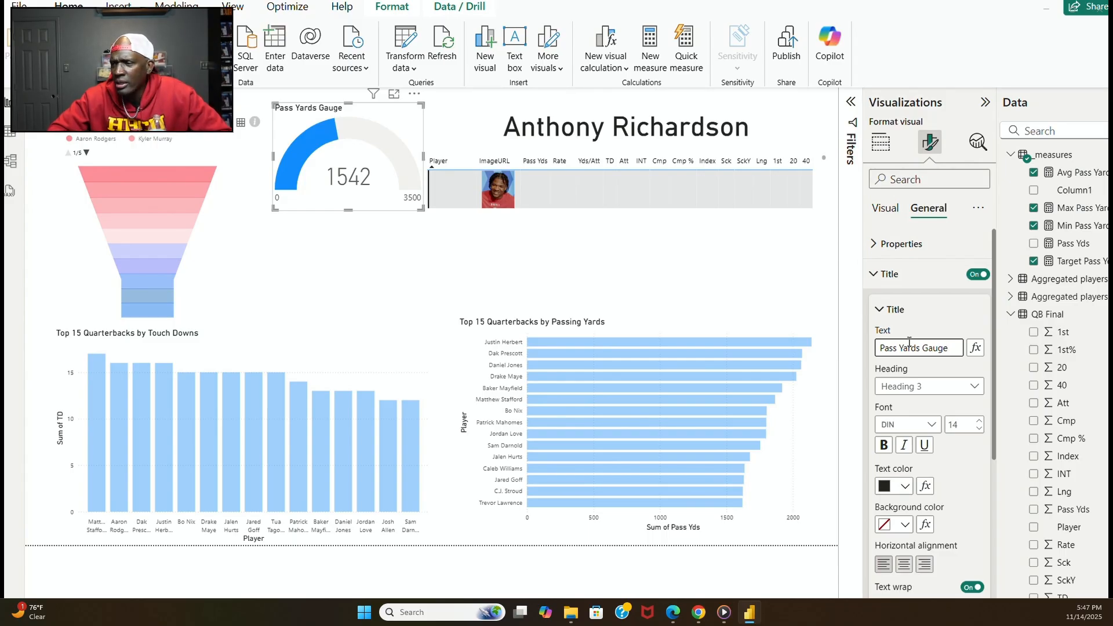
mouse_move(768, 493)
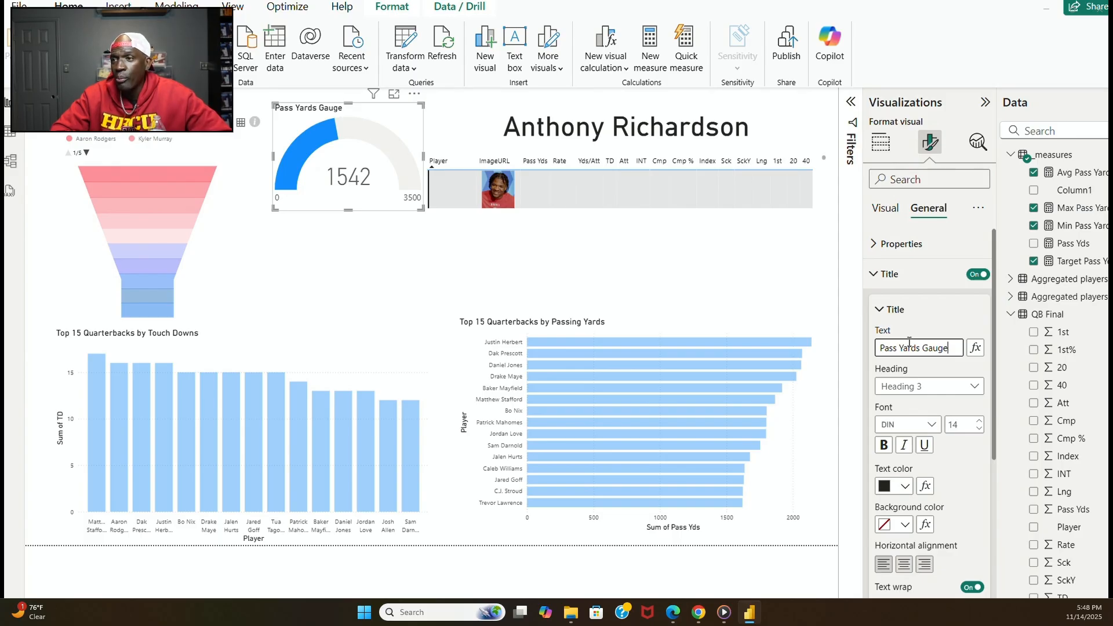
mouse_move(852, 560)
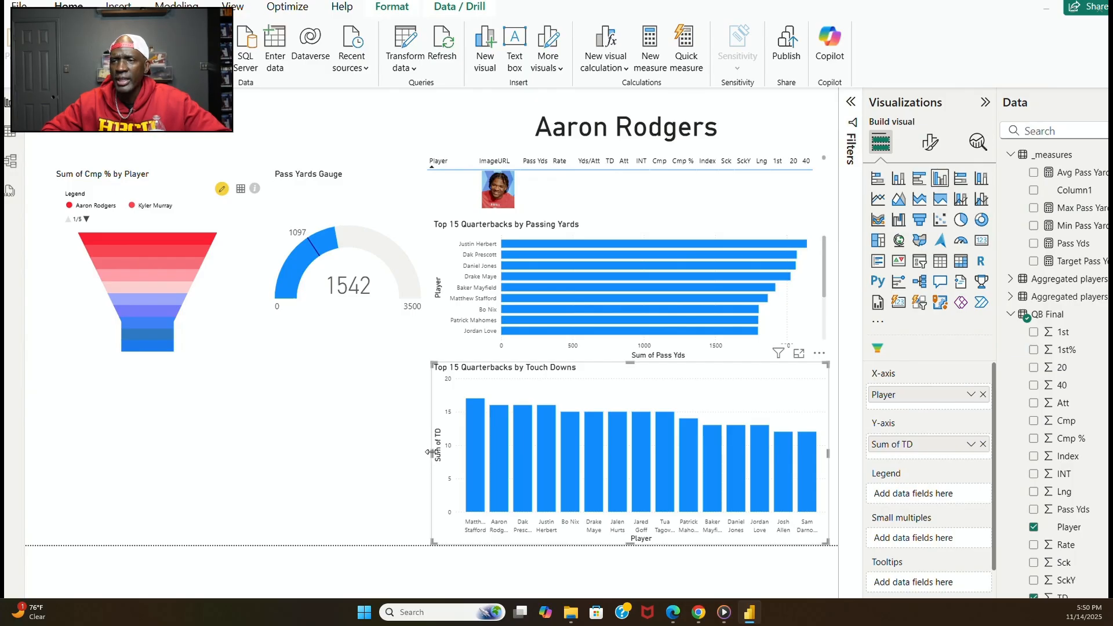
Lower the touchdowns chart's upper edge and extend the passing yards chart down to meet it.
left_click_drag(632, 364, 629, 380)
left_click(624, 362)
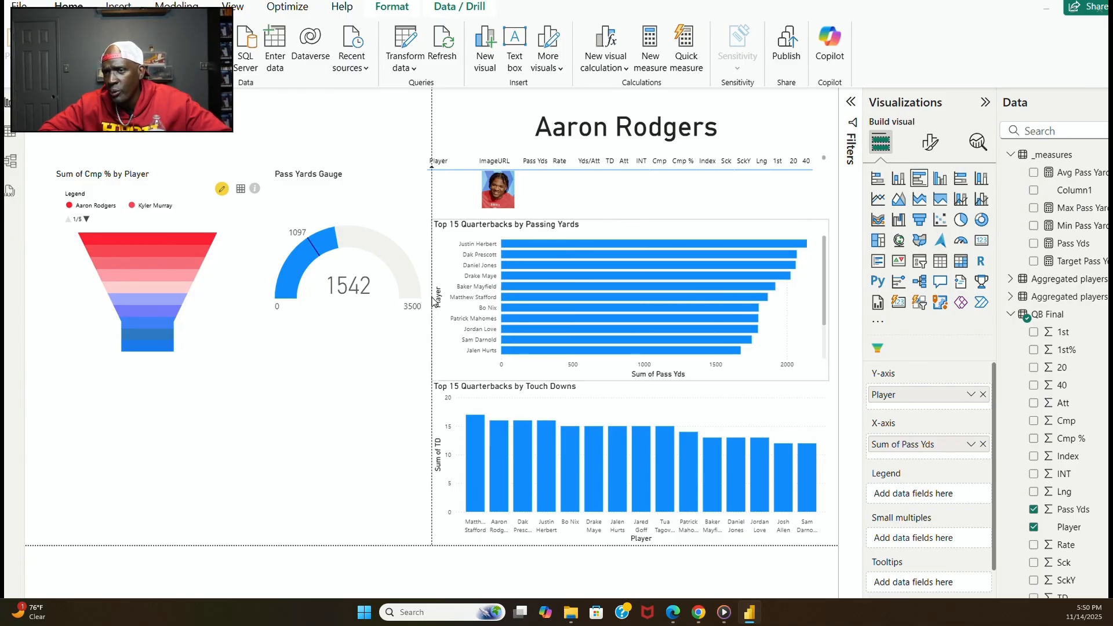
Widen the gauge slightly so its right edge meets the two Top 15 charts.
left_click(397, 199)
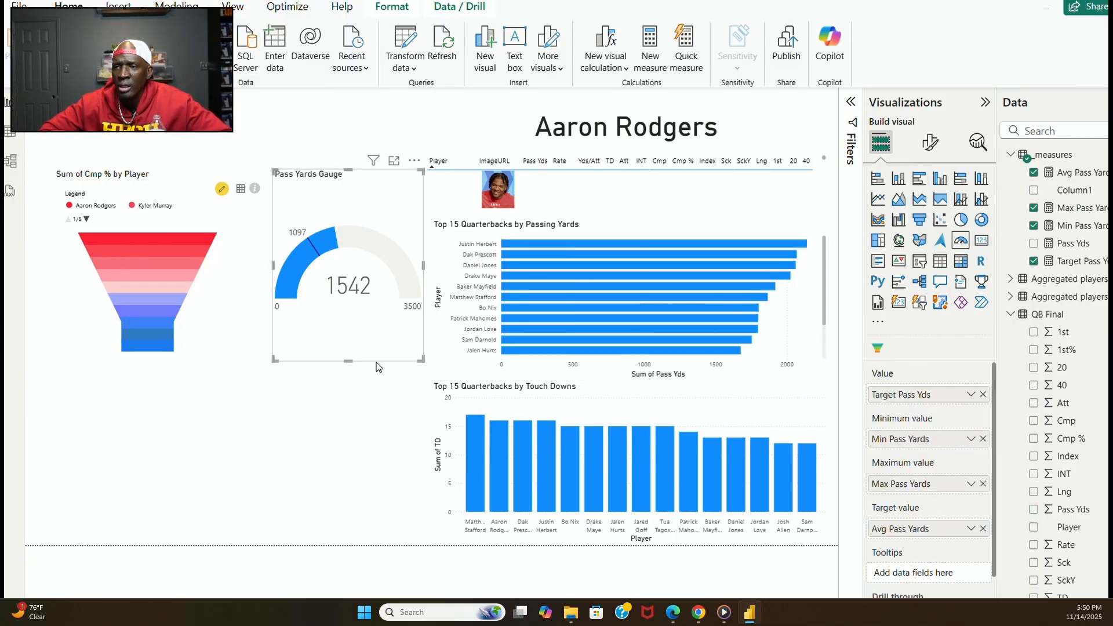
left_click_drag(422, 266, 431, 267)
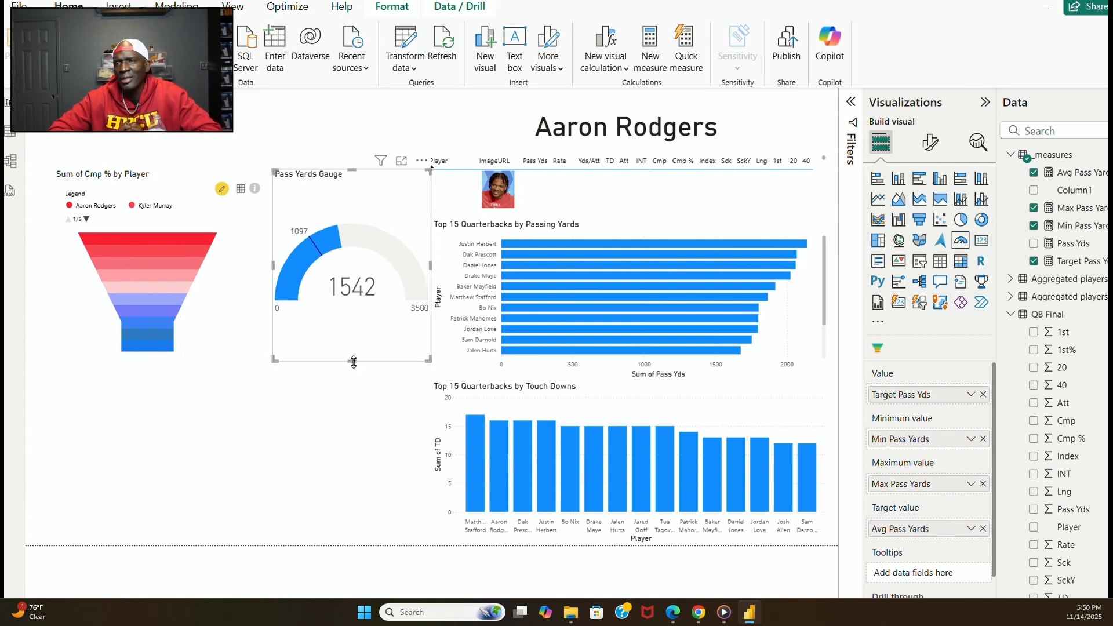
left_click_drag(360, 360, 358, 361)
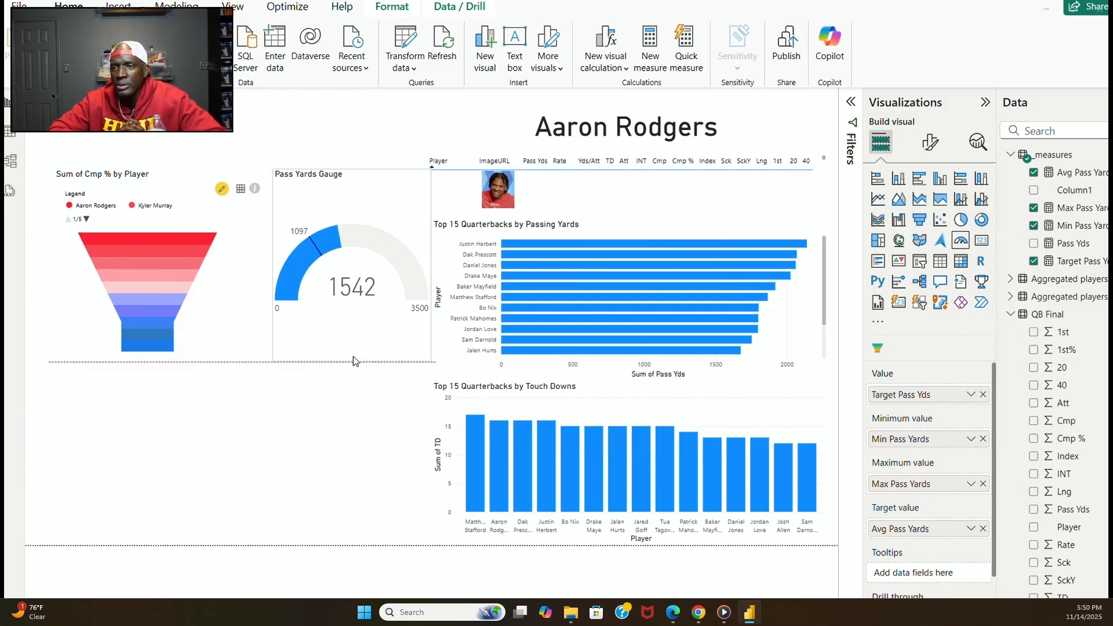
Add a slicer above the completion percentage funnel and assign it the Player field from QB Final.
left_click(372, 447)
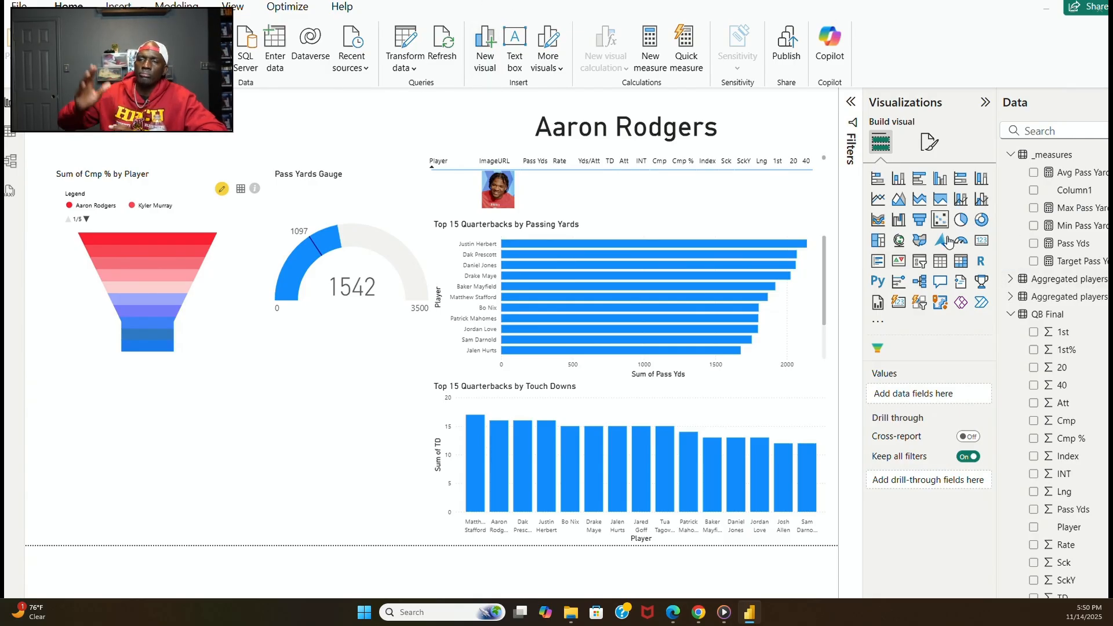
left_click(920, 262)
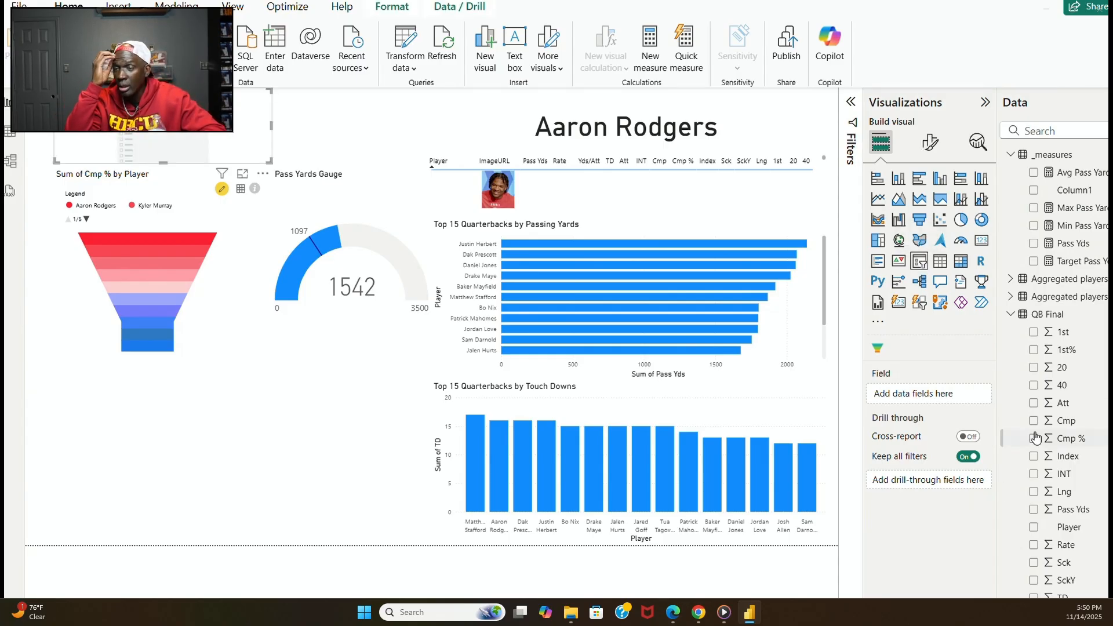
left_click_drag(1070, 530, 184, 147)
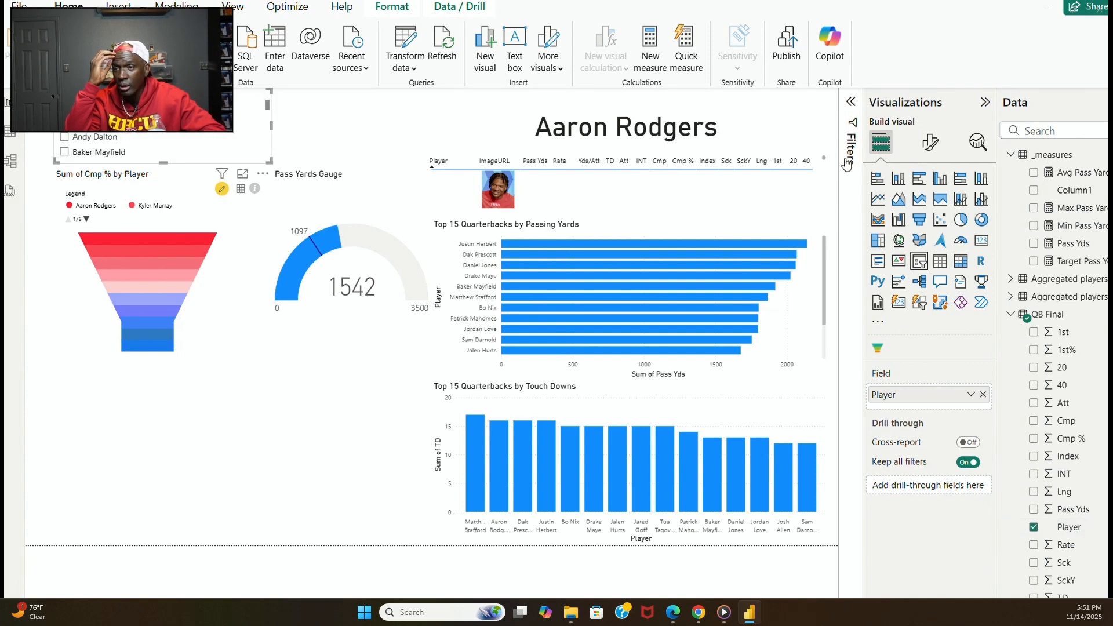
Set the player slicer's style to Dropdown.
left_click(930, 141)
left_click(927, 215)
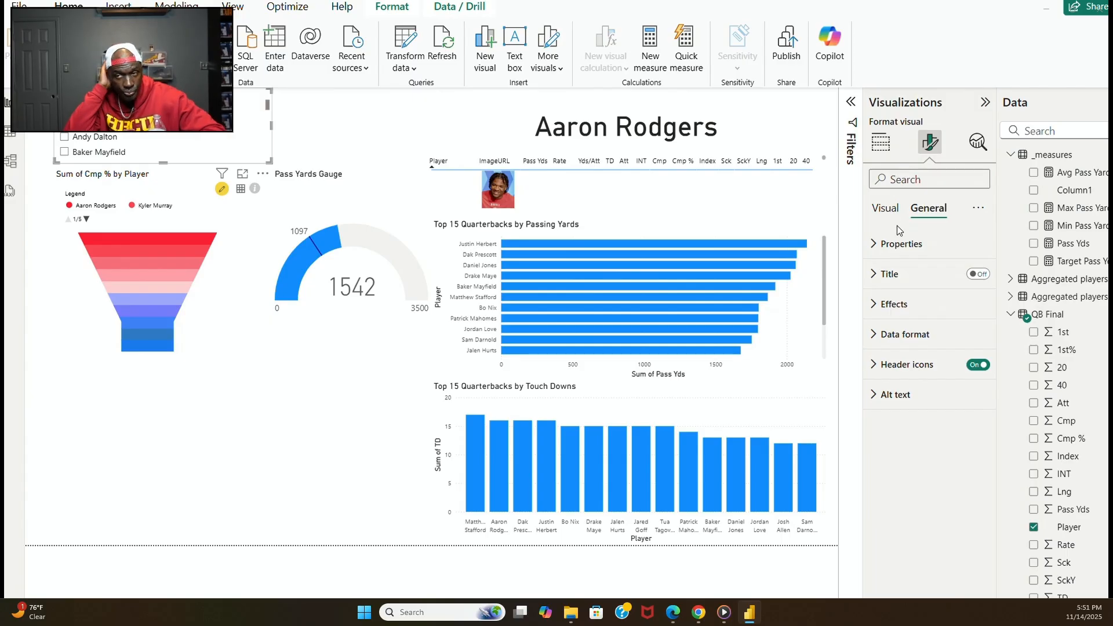
left_click(887, 210)
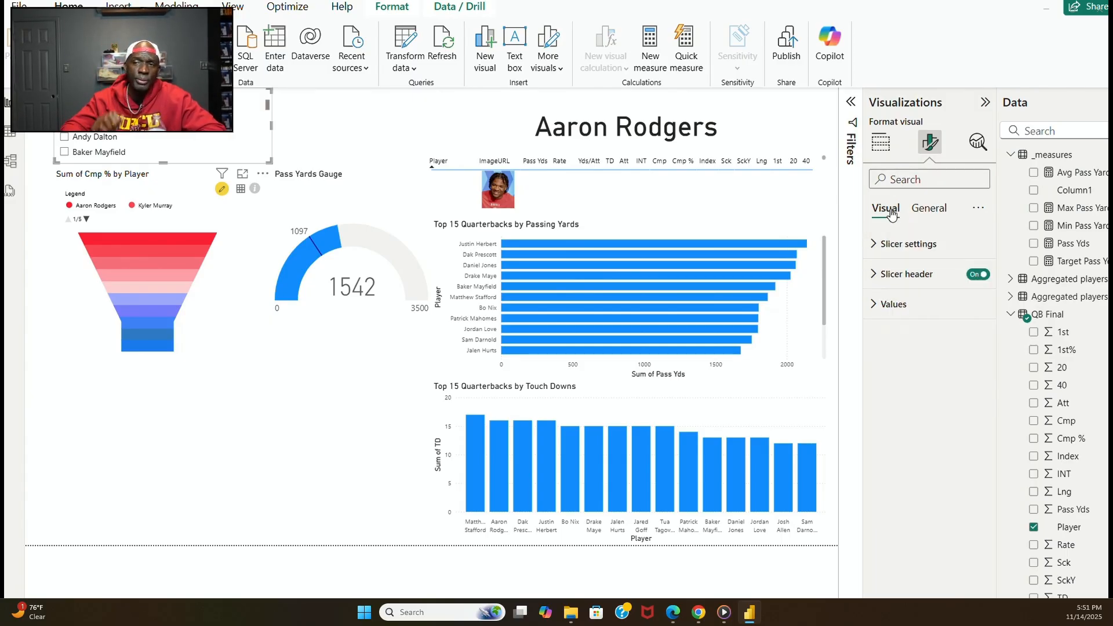
left_click(893, 243)
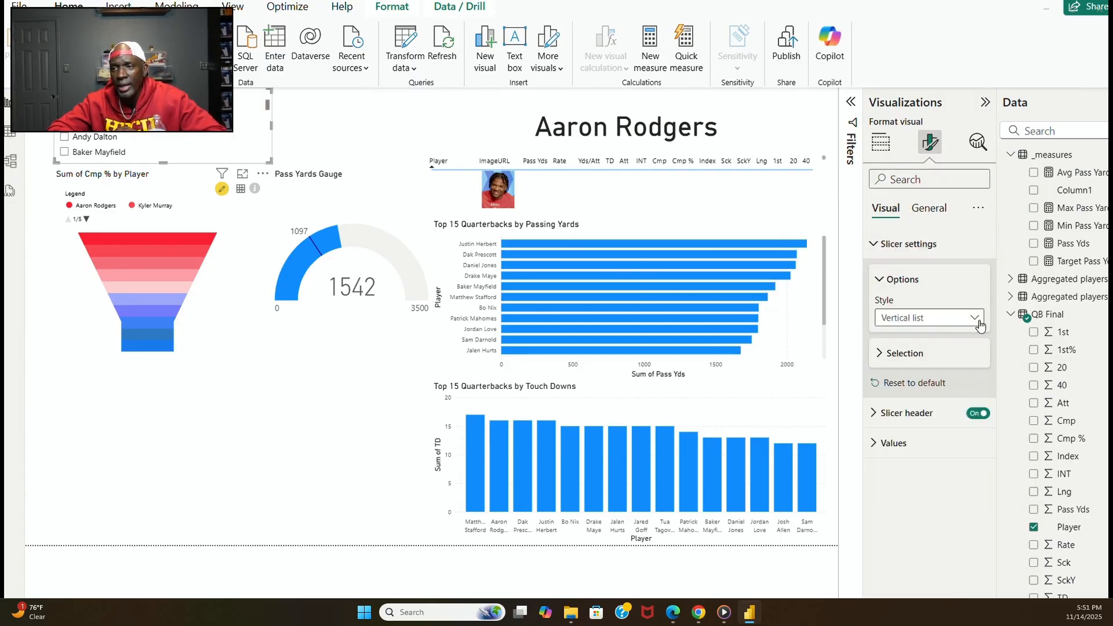
left_click(962, 319)
left_click(921, 372)
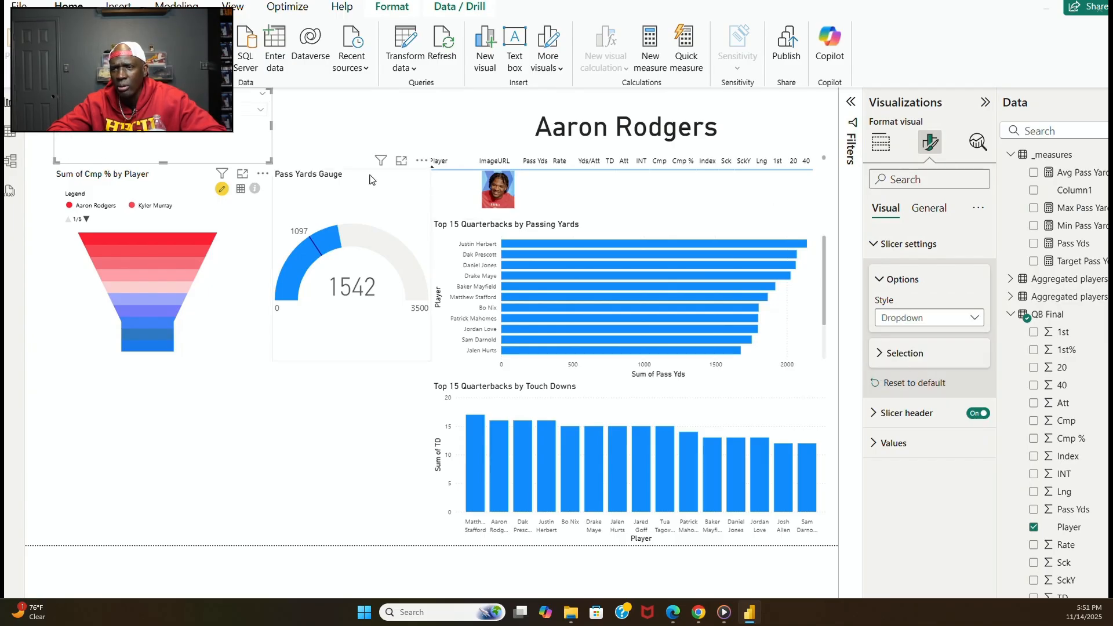
Reduce the player slicer's height to a slim box and move it down to just above the completion percentage funnel.
left_click_drag(166, 160, 266, 119)
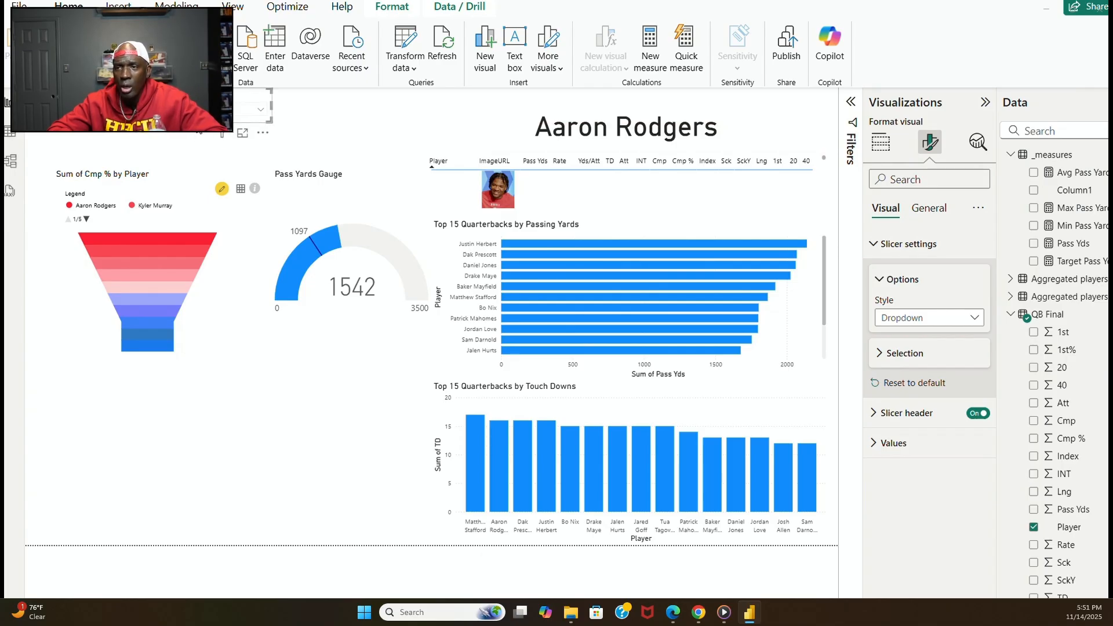
left_click_drag(193, 121, 194, 154)
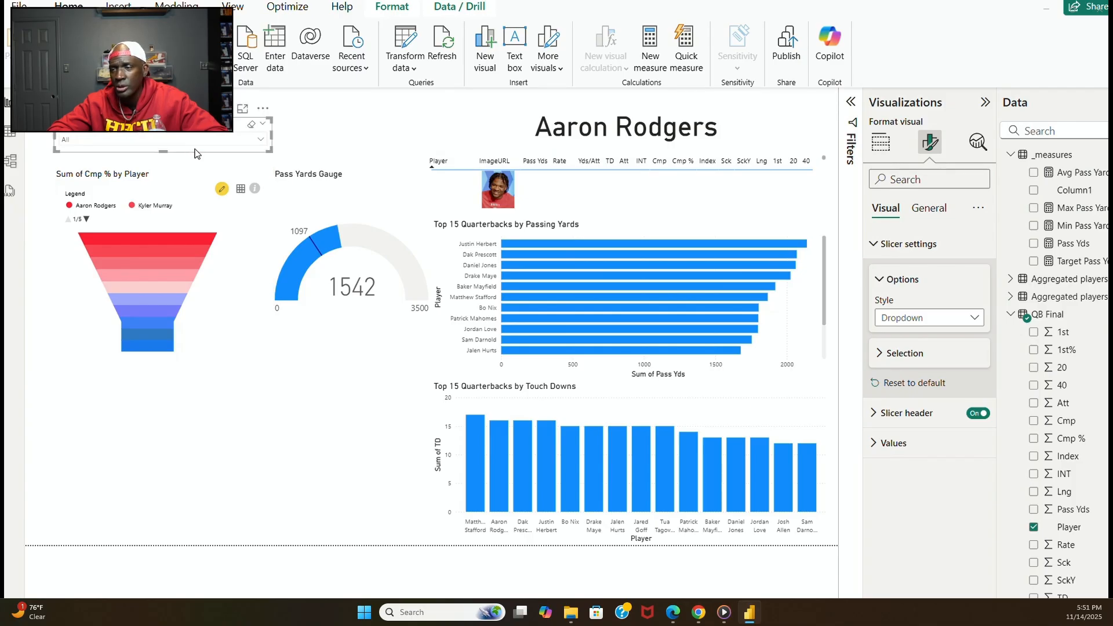
Test the player slicer by filtering the report for Andy Dalton, Aaron Rodgers and Bryce Young in turn.
left_click(259, 145)
left_click(68, 214)
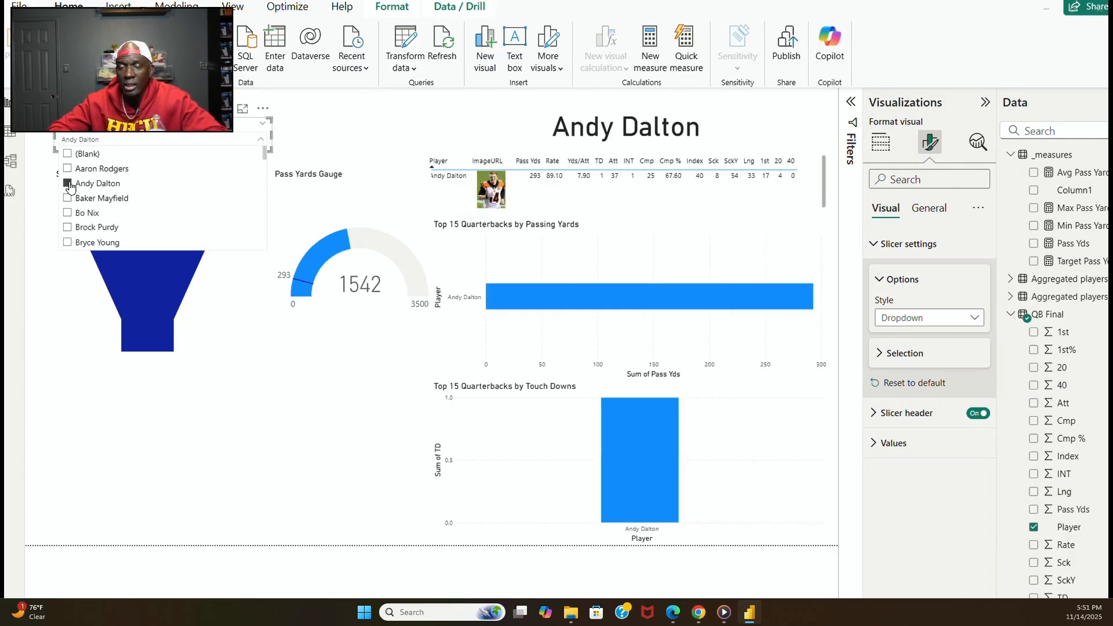
left_click(67, 170)
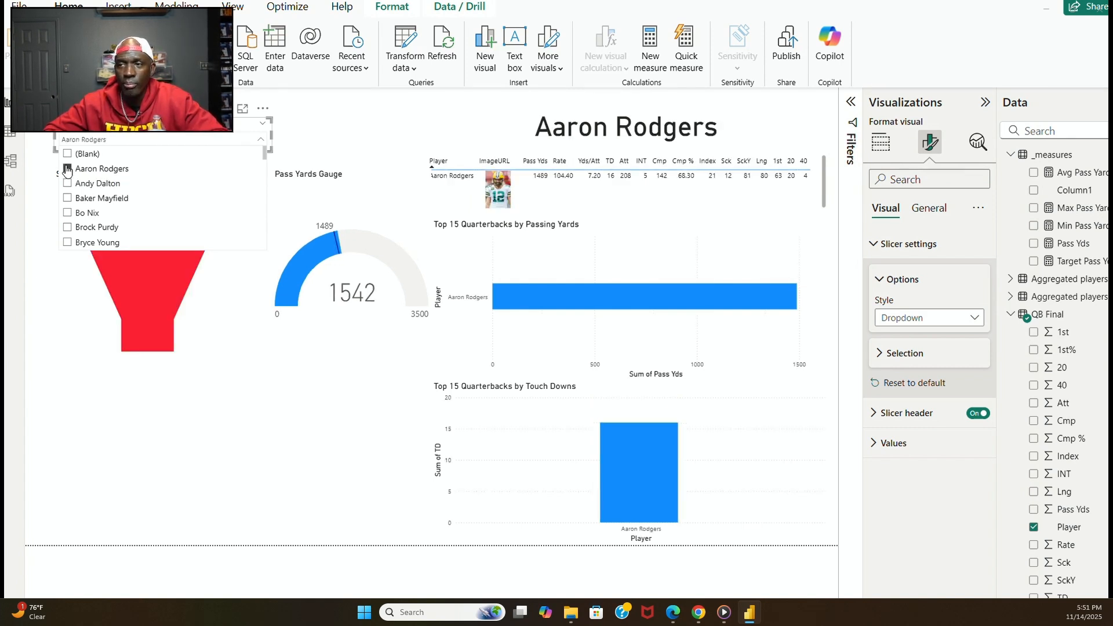
left_click(68, 228)
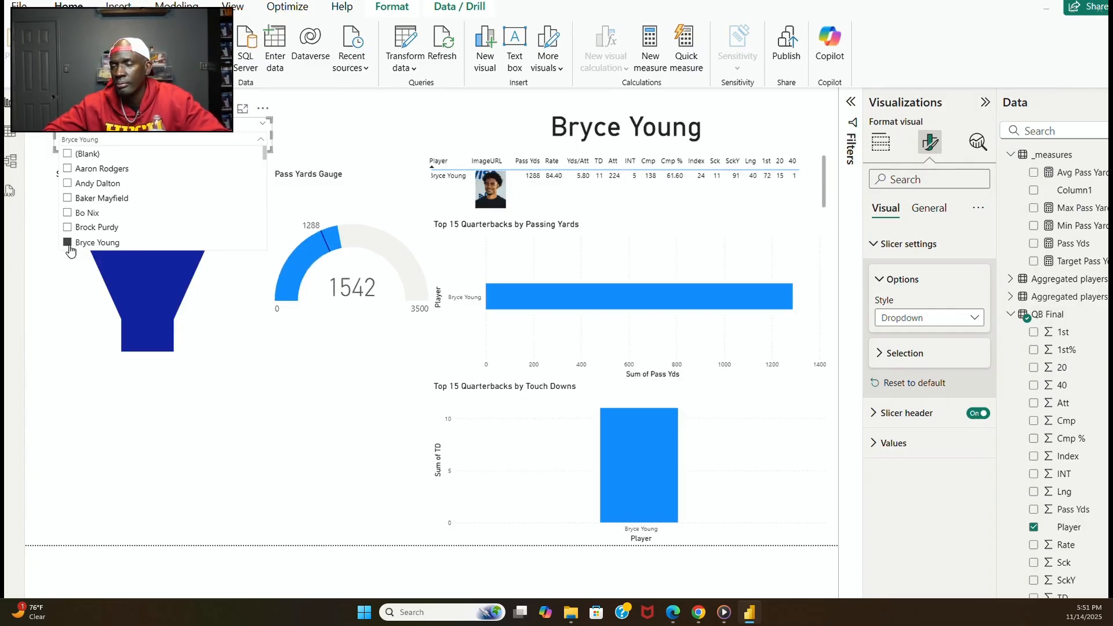
Test the player slicer with Drake Maye, Geno Smith, Joe Flacco, Joe Milton III and Lamar Jackson, clearing the selection at the end.
scroll(77, 232, "down", 3)
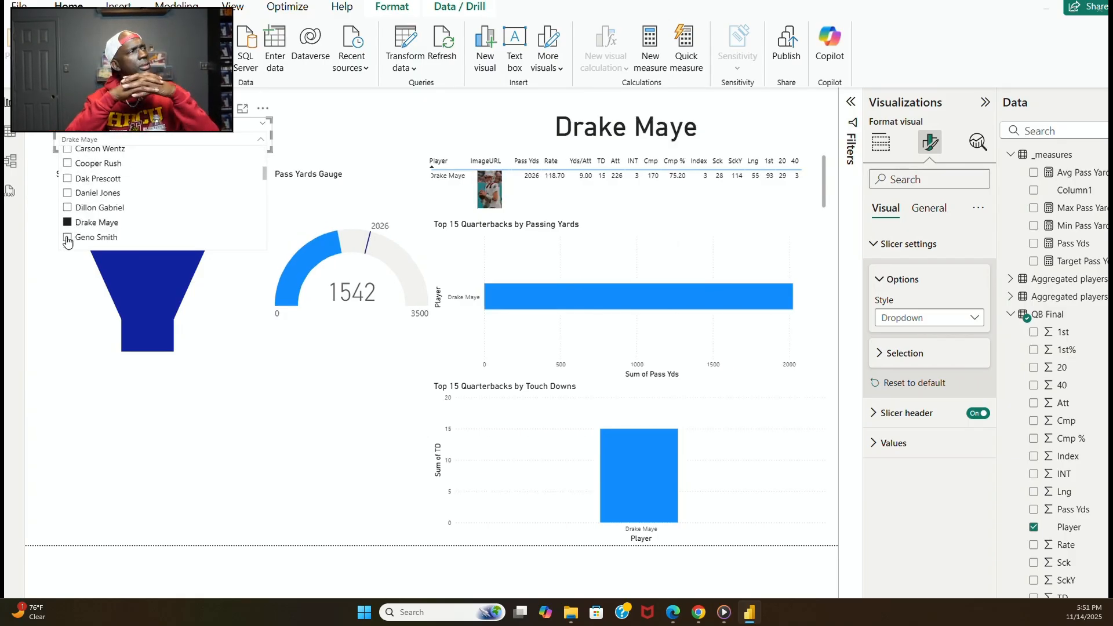
left_click(67, 238)
scroll(81, 228, "down", 3)
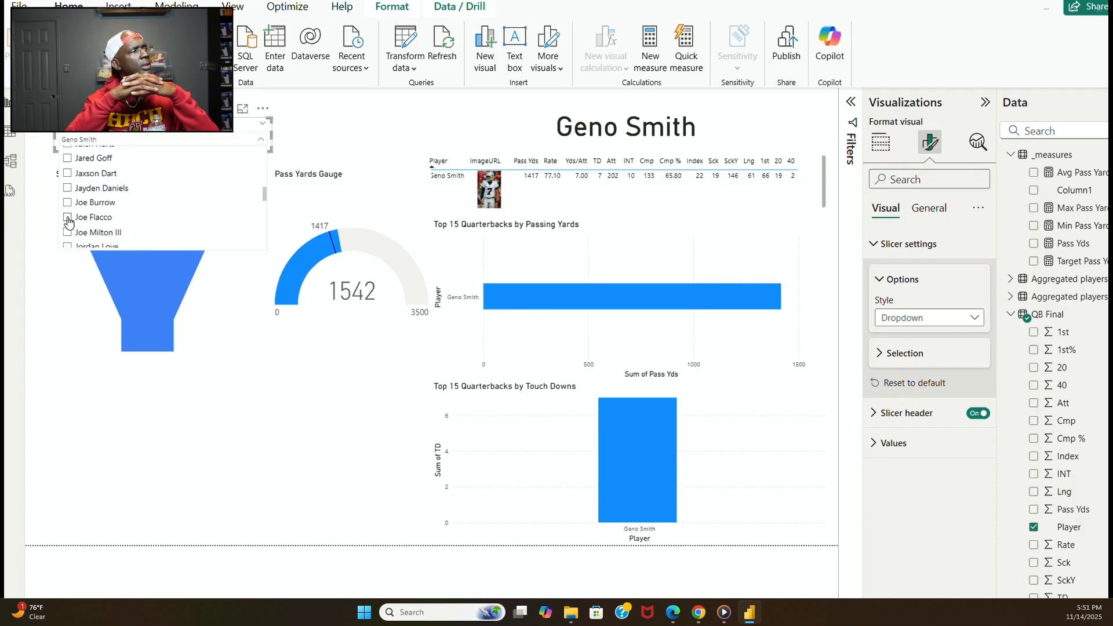
left_click(68, 218)
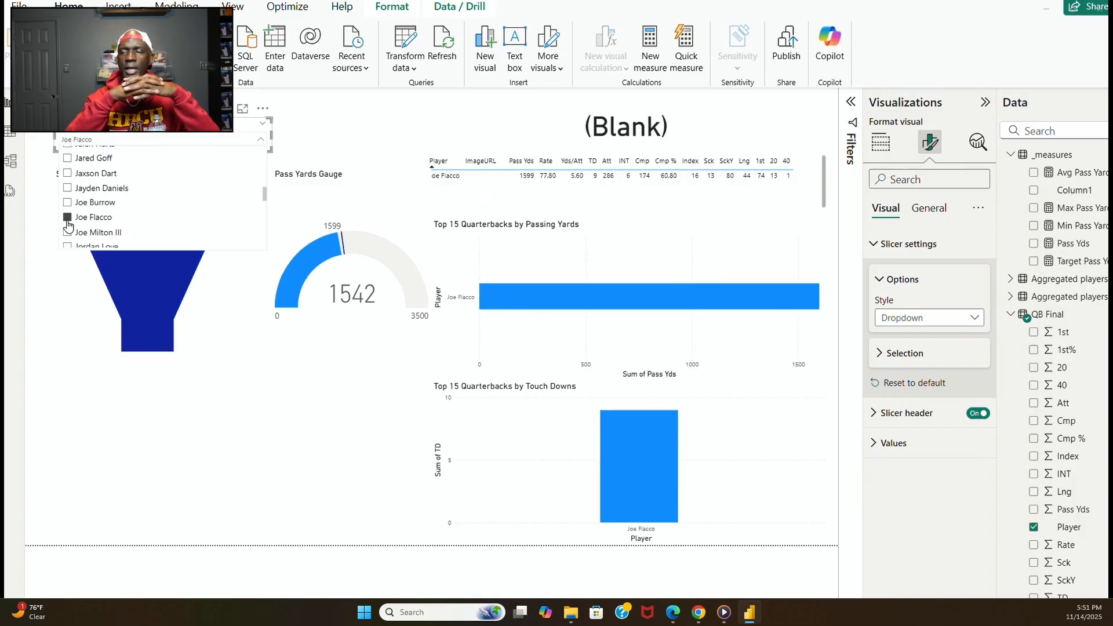
left_click(67, 234)
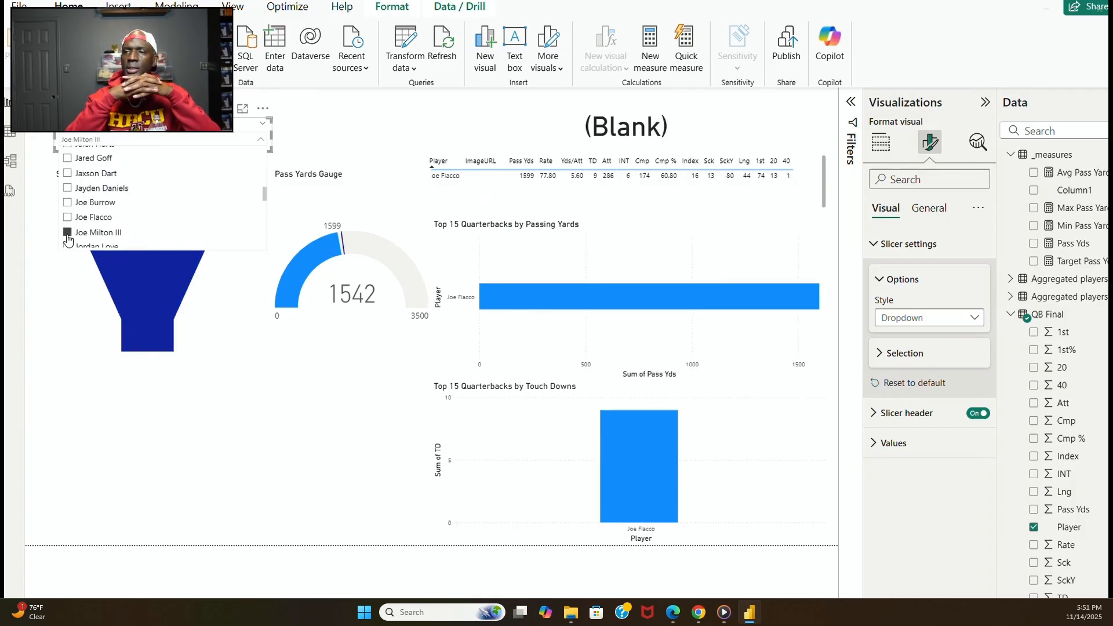
scroll(84, 229, "down", 2)
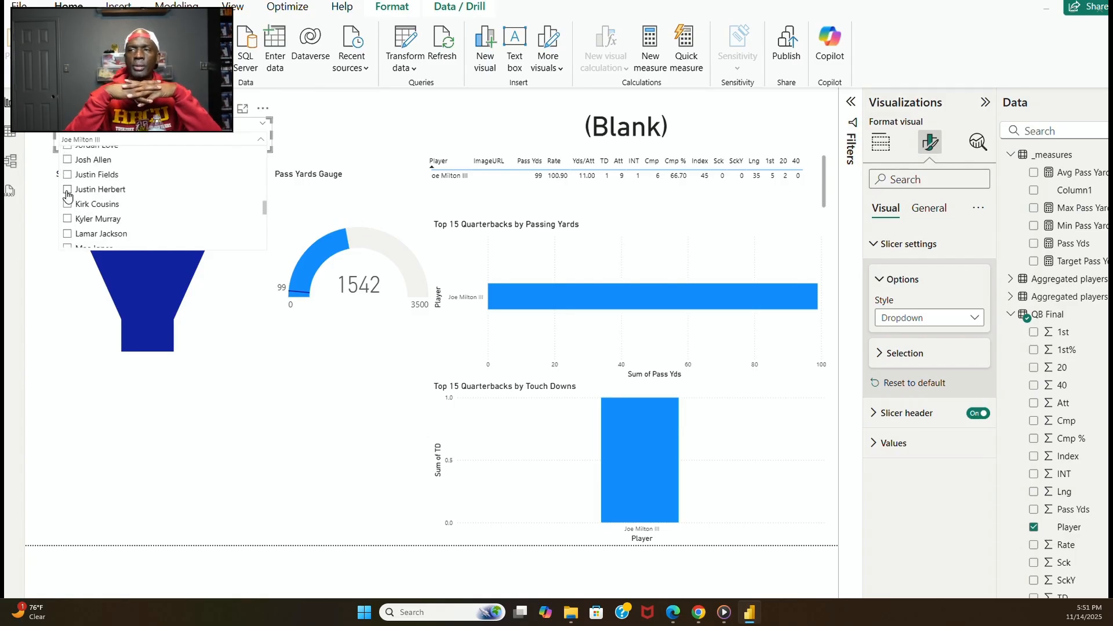
left_click(67, 234)
left_click(68, 233)
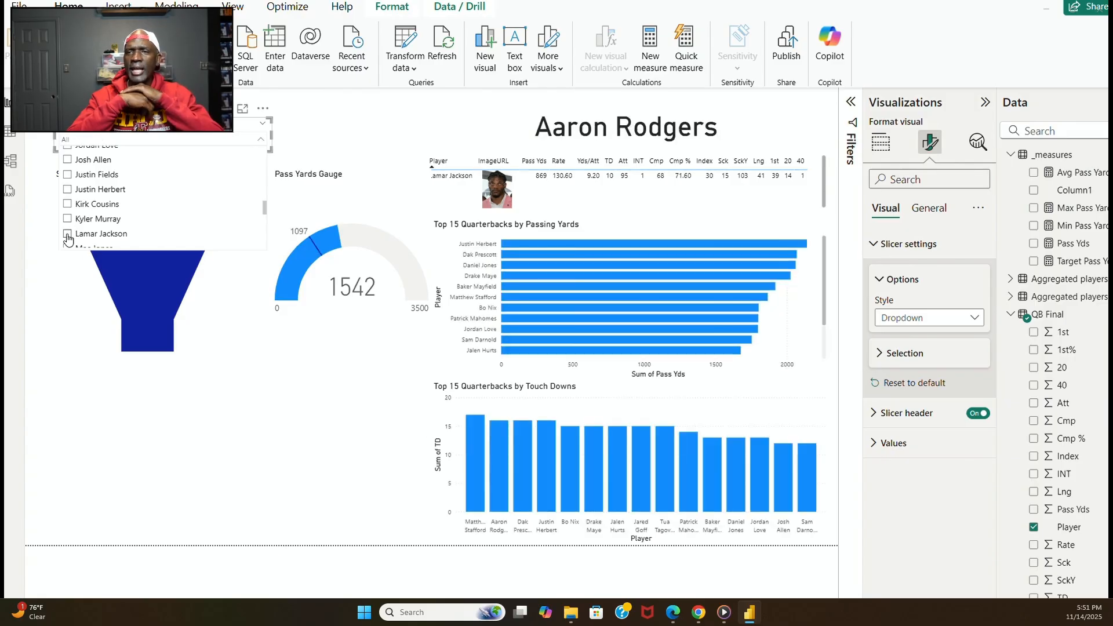
left_click(334, 144)
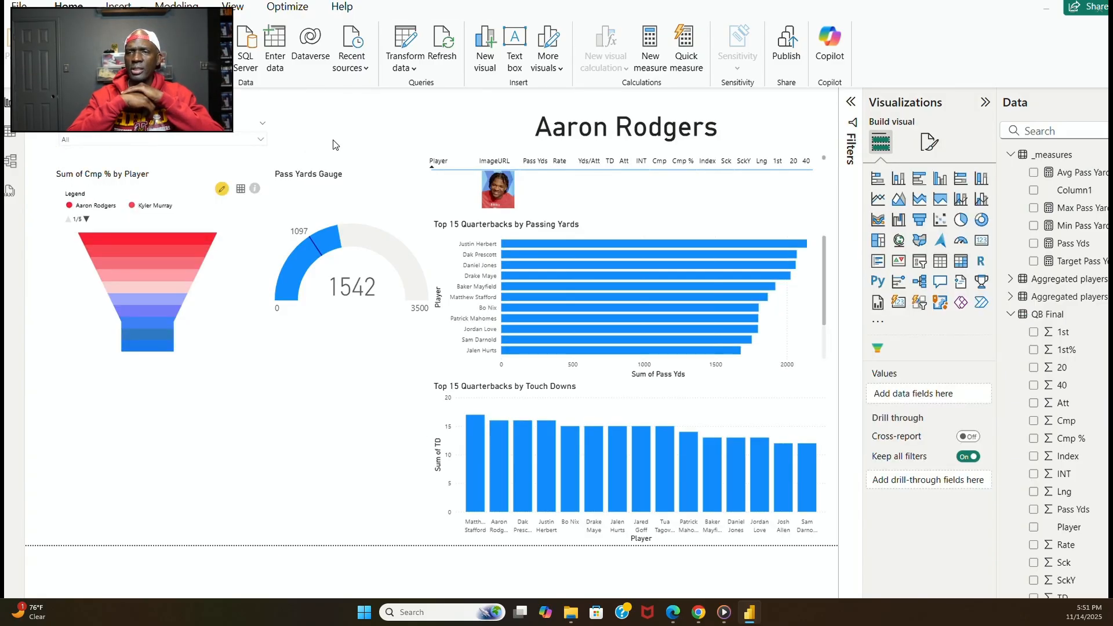
Move the player slicer to the page's upper-left corner and narrow it to about half its width.
left_click(185, 133)
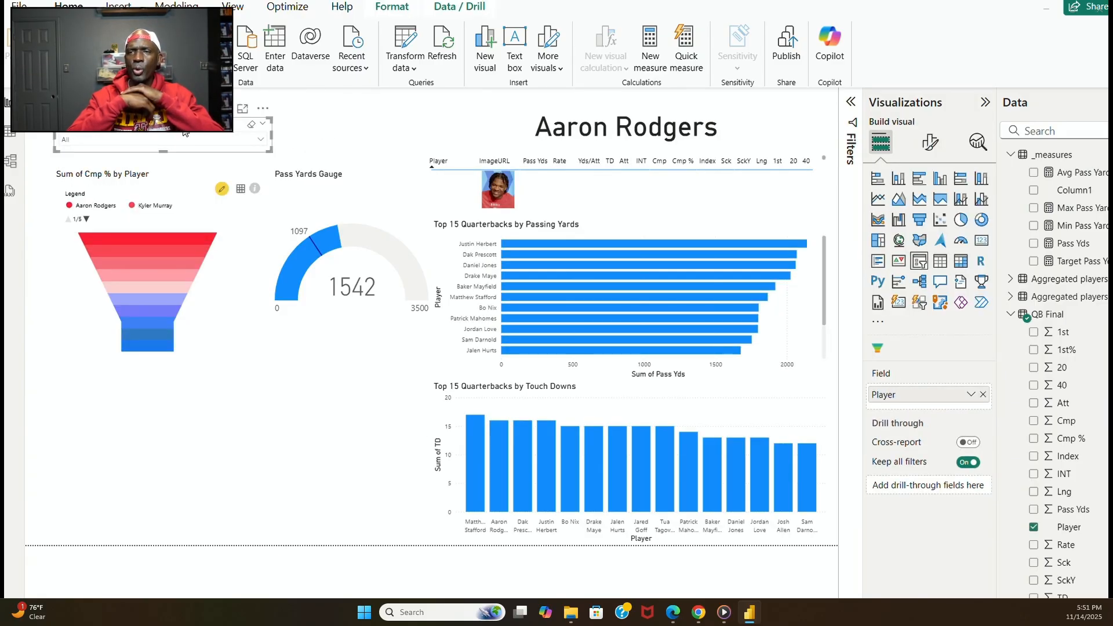
left_click_drag(185, 133, 185, 122)
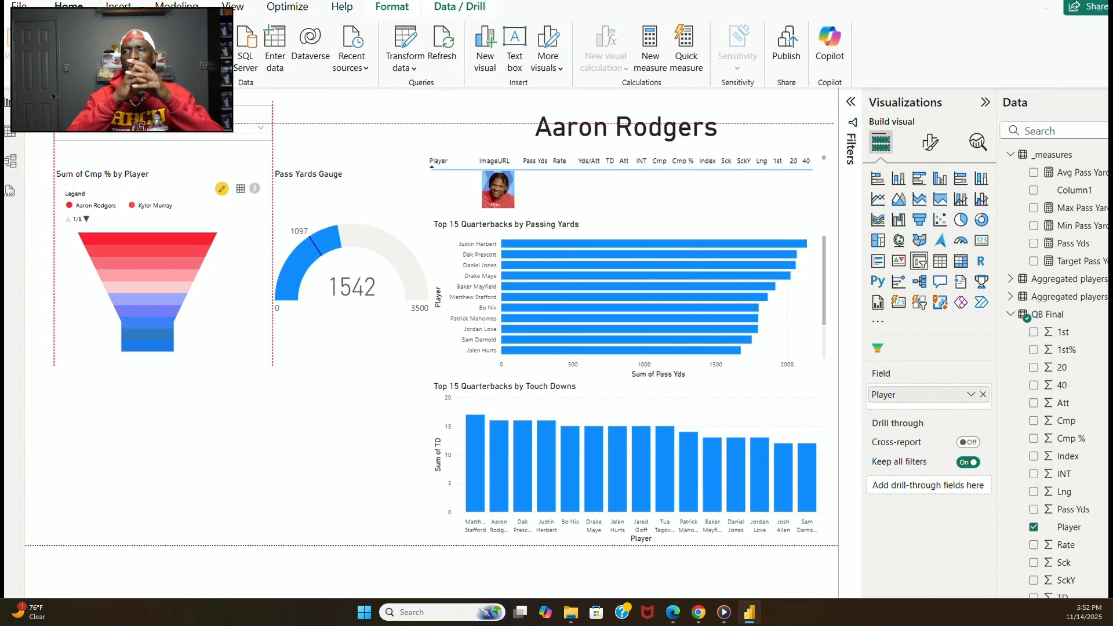
left_click_drag(186, 119, 437, 120)
left_click(235, 118)
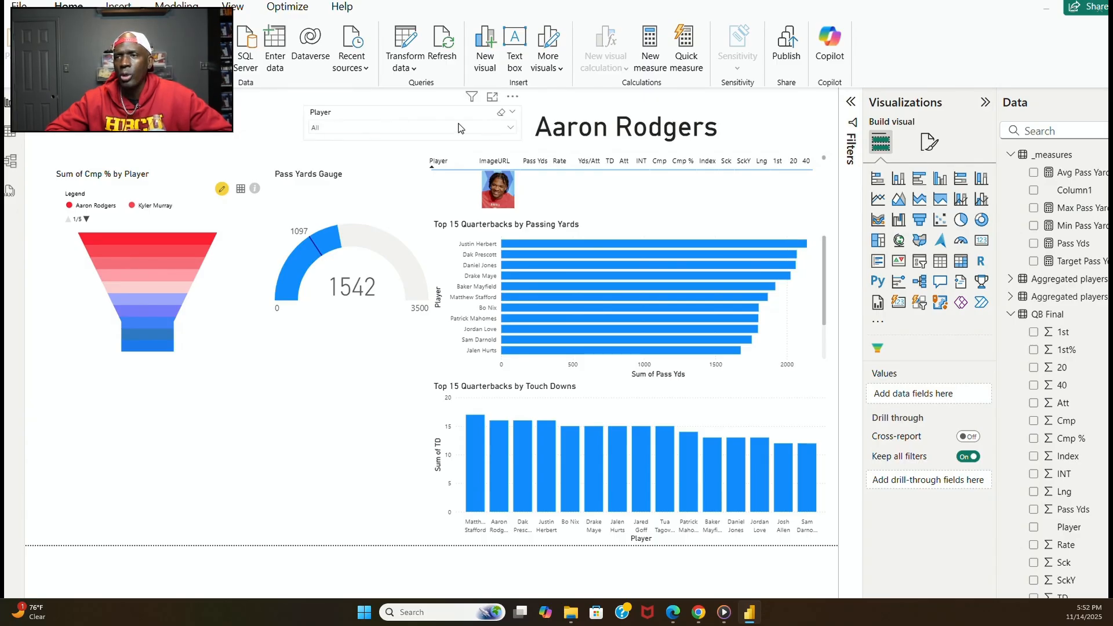
left_click(356, 118)
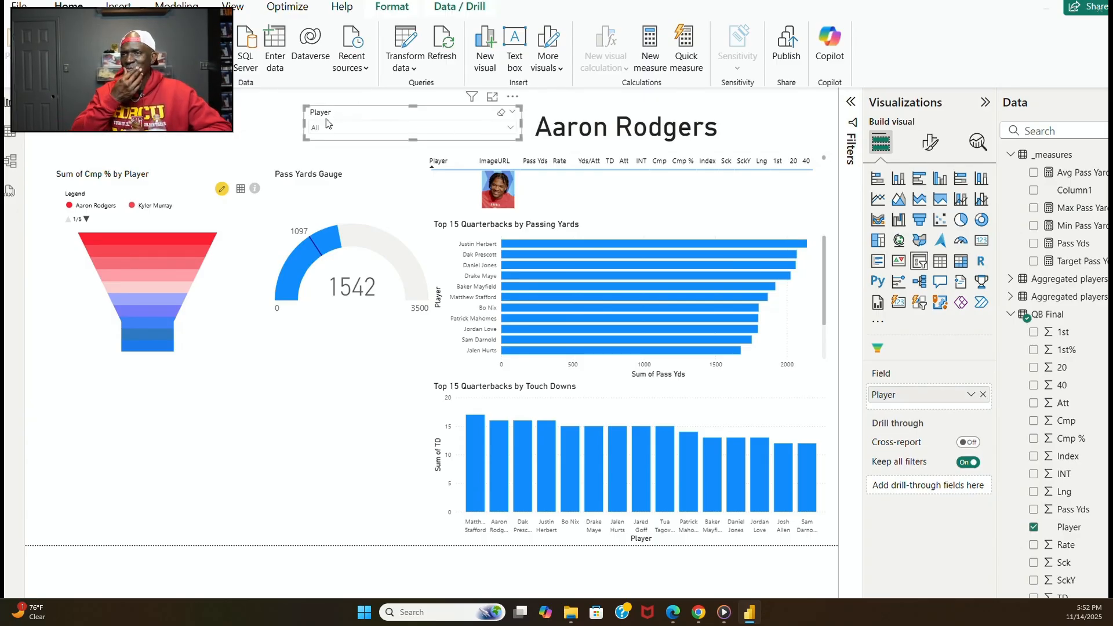
left_click_drag(355, 118, 105, 99)
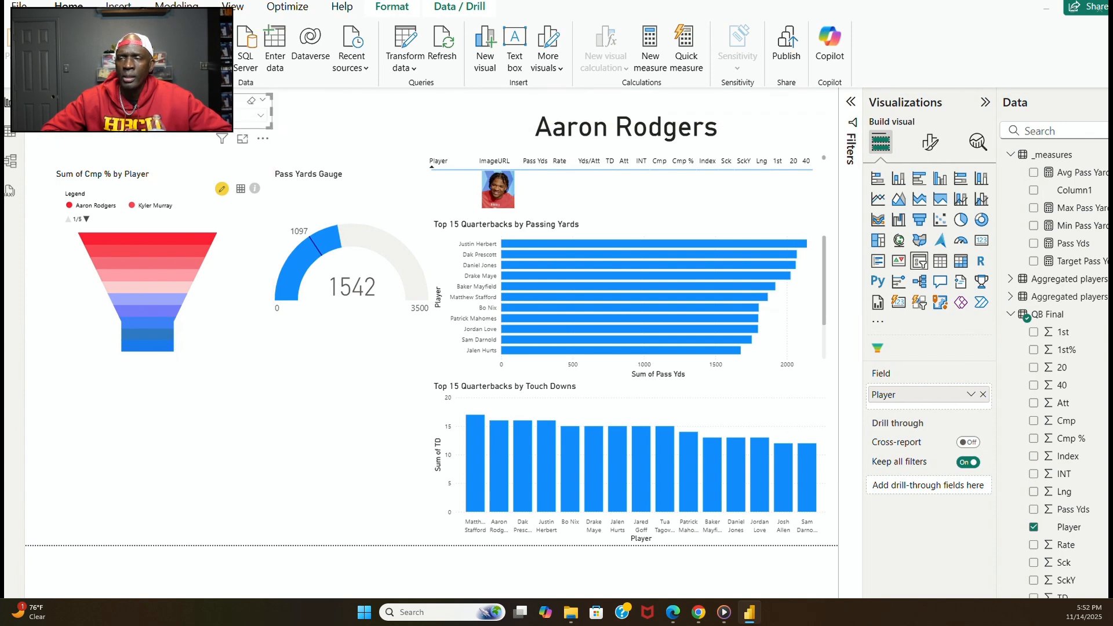
left_click_drag(271, 115, 265, 119)
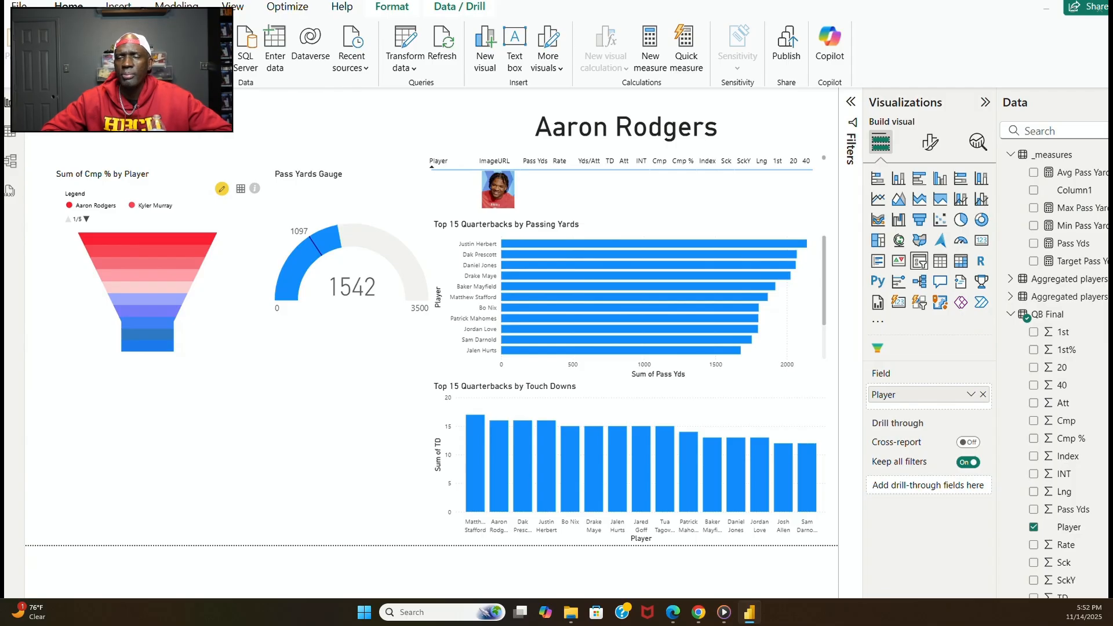
left_click(242, 141)
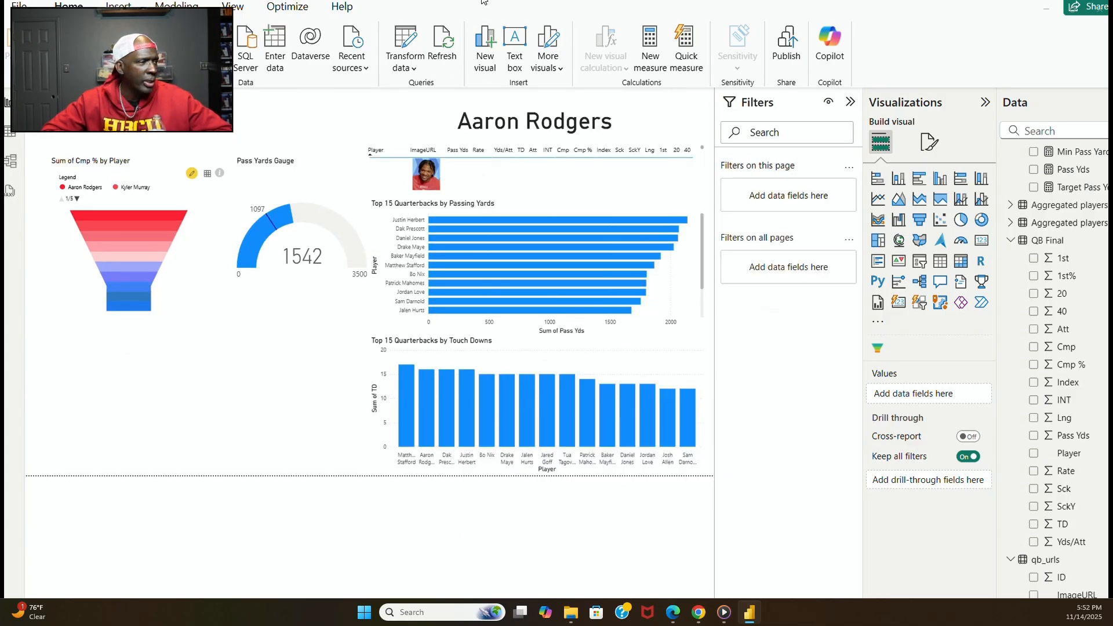
Narrow the touchdowns column chart slightly and place it in the page's lower-right corner, below the passing yards bar chart.
left_click(545, 345)
left_click_drag(546, 346, 242, 332)
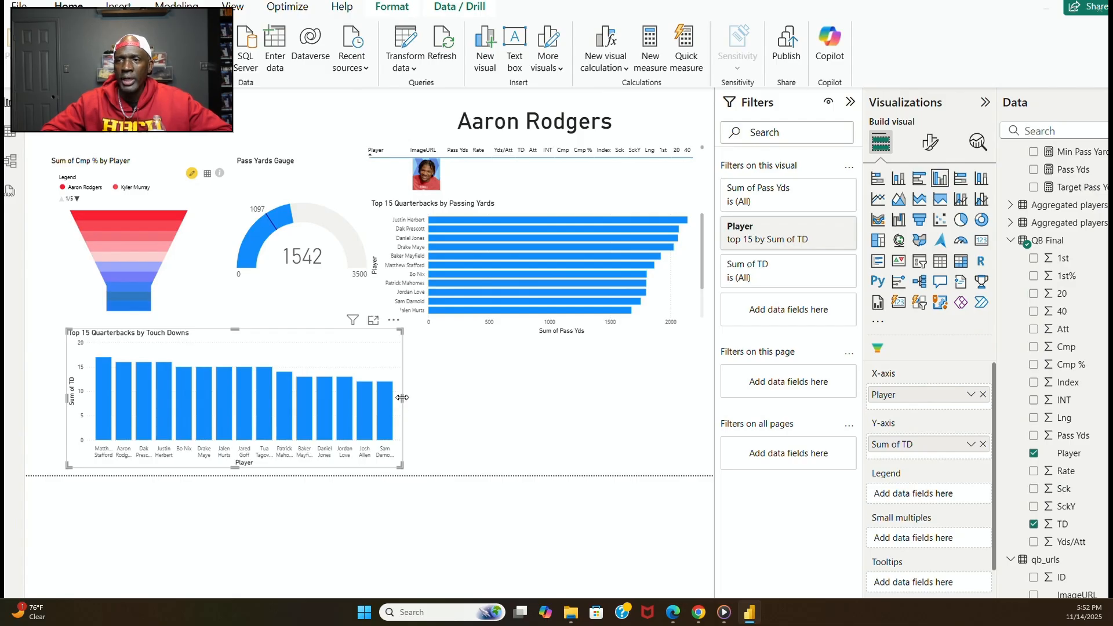
left_click_drag(401, 398, 361, 392)
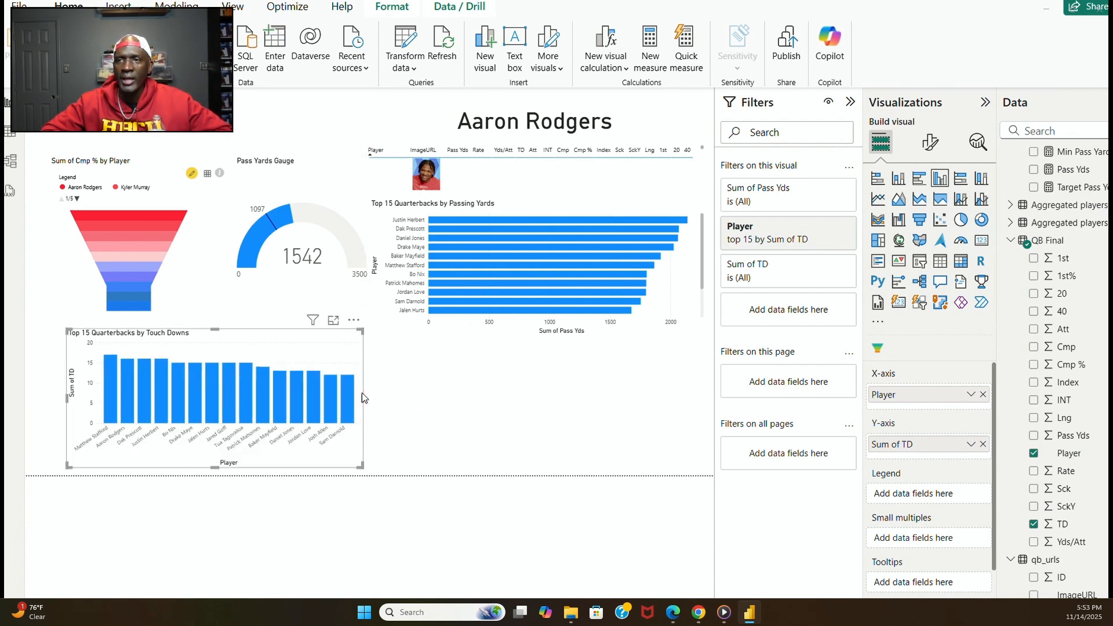
left_click(410, 408)
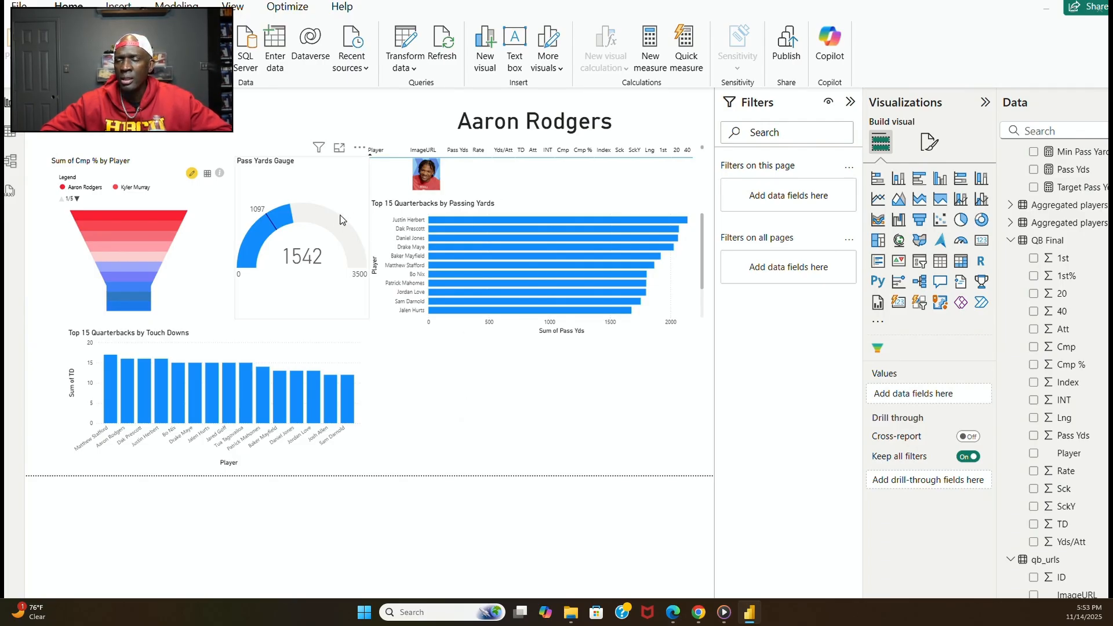
left_click(357, 349)
left_click_drag(358, 349, 700, 356)
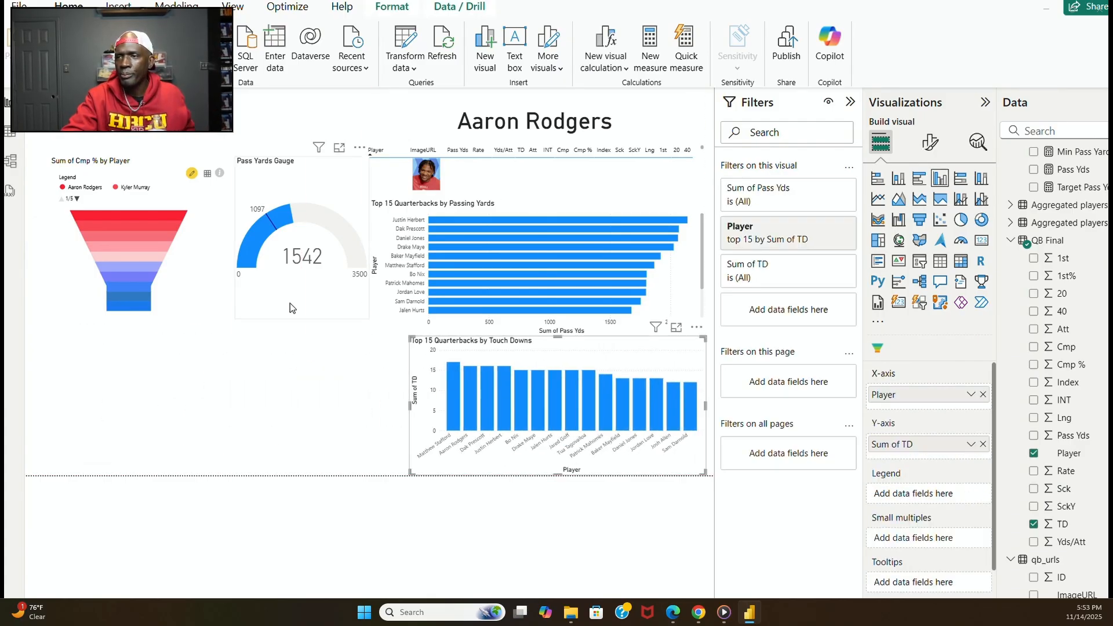
Move the completion percentage funnel and the pass yards gauge down, side by side along the lower-left part of the page.
left_click(181, 316)
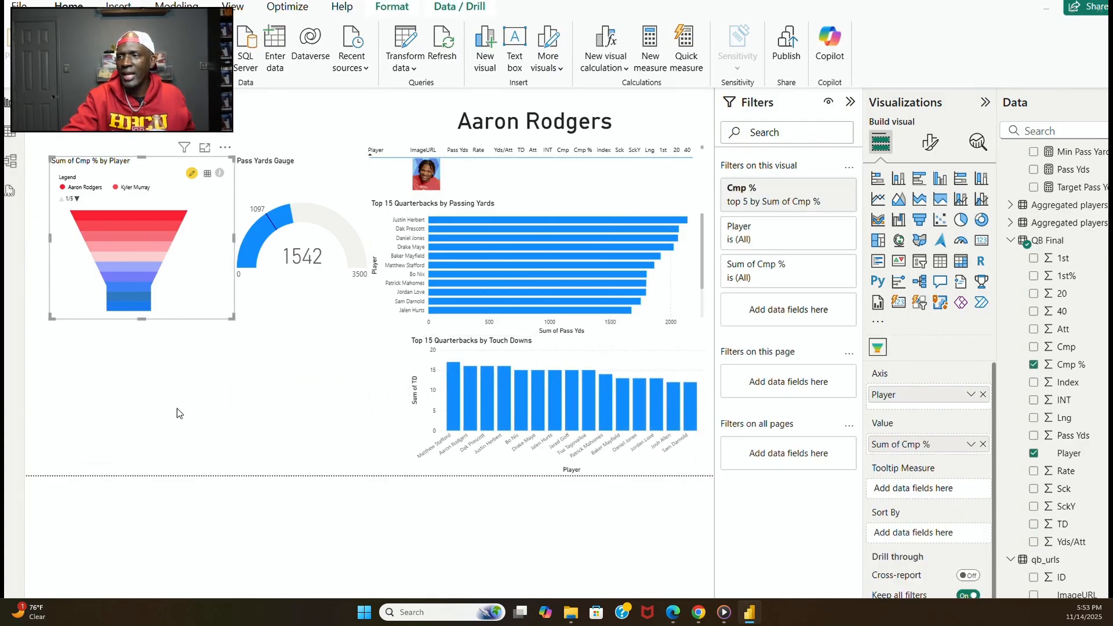
left_click_drag(176, 318, 182, 436)
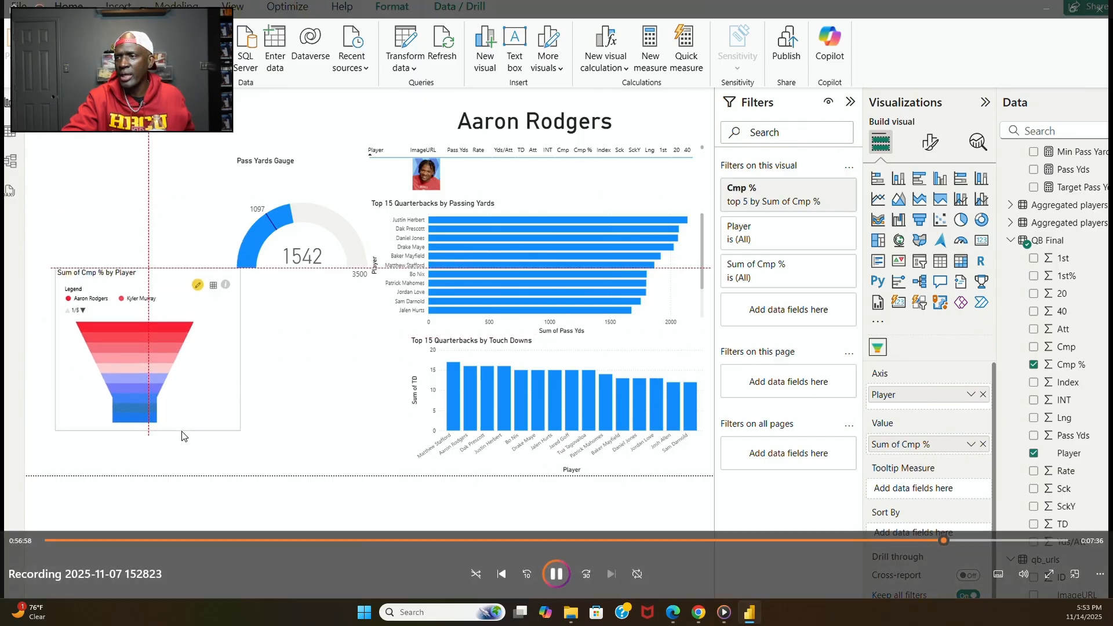
left_click(322, 193)
left_click_drag(323, 193, 333, 302)
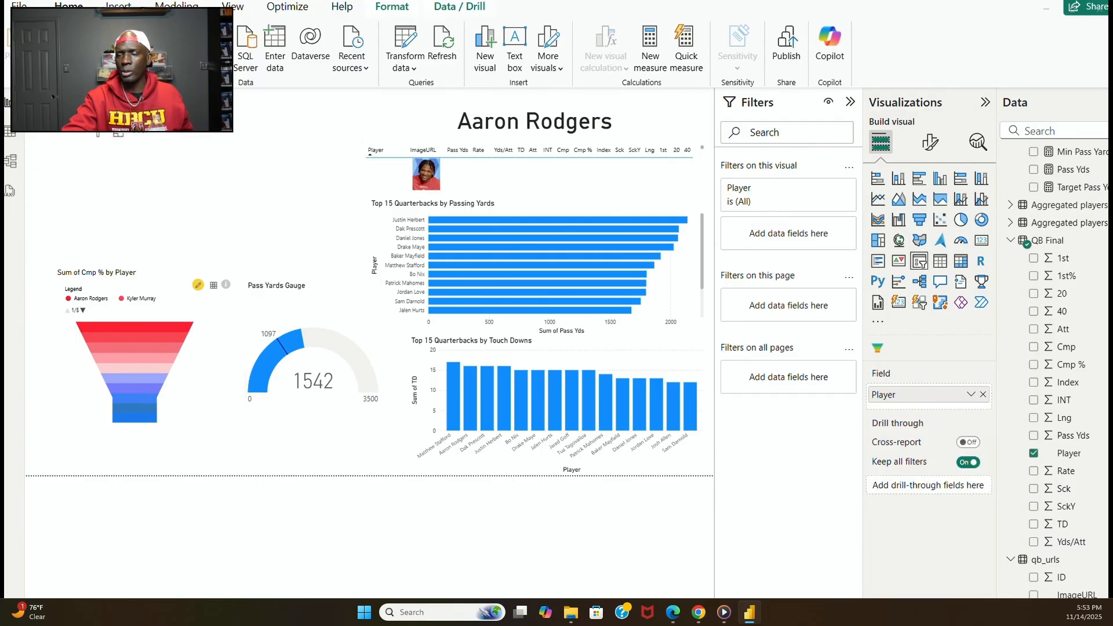
Move the player name card to the page's upper-left corner and the player slicer to its upper-right corner.
left_click_drag(392, 309, 286, 196)
left_click(289, 129)
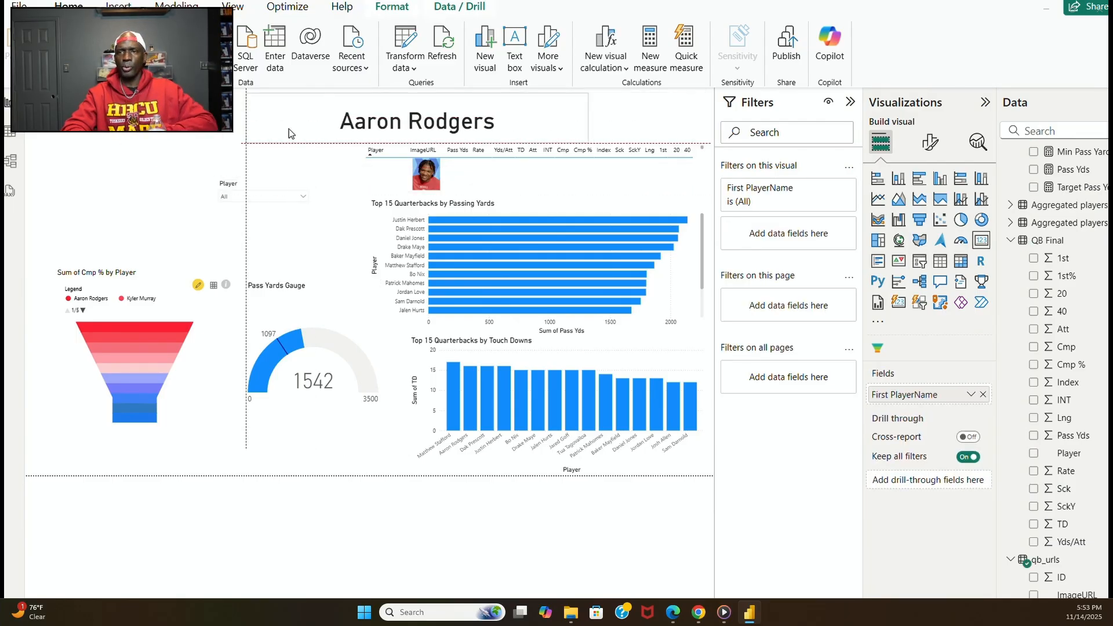
left_click_drag(289, 128, 99, 142)
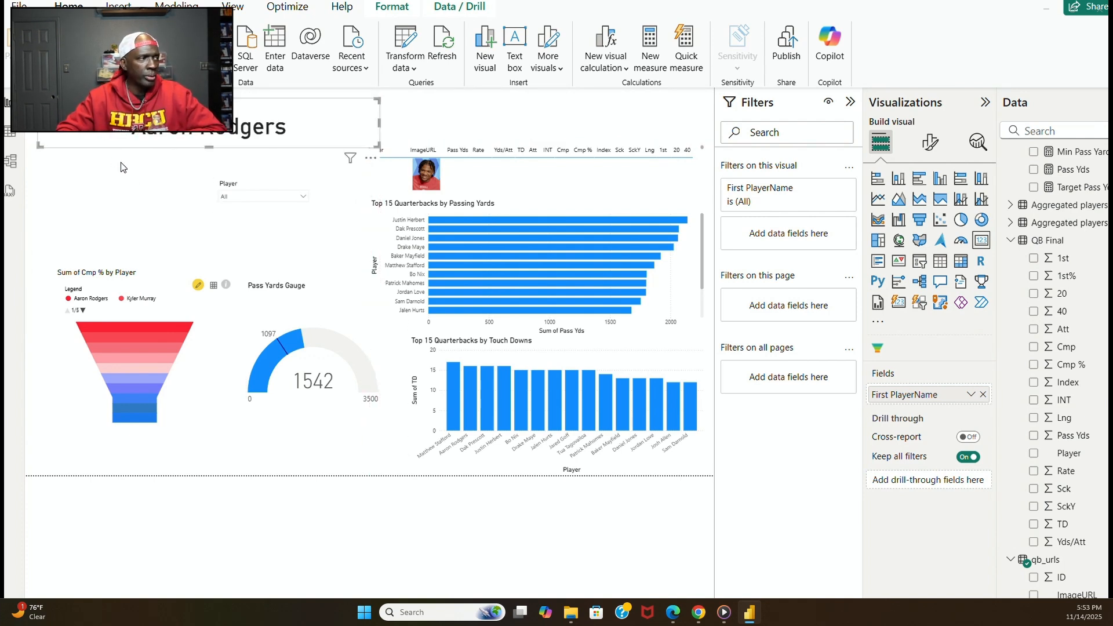
left_click(248, 185)
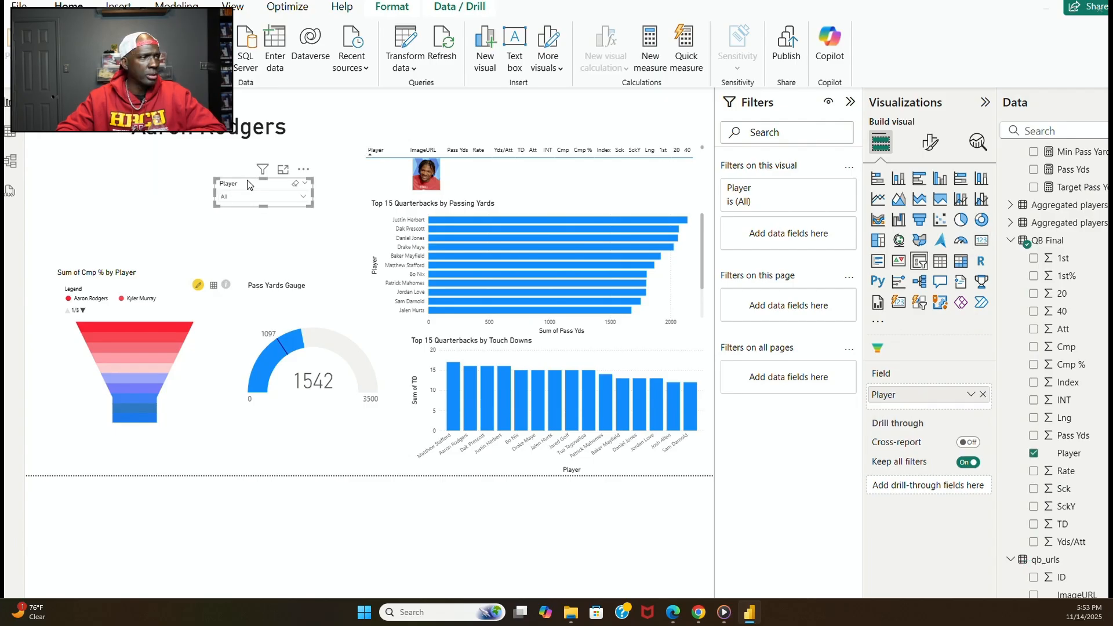
left_click_drag(248, 184, 631, 104)
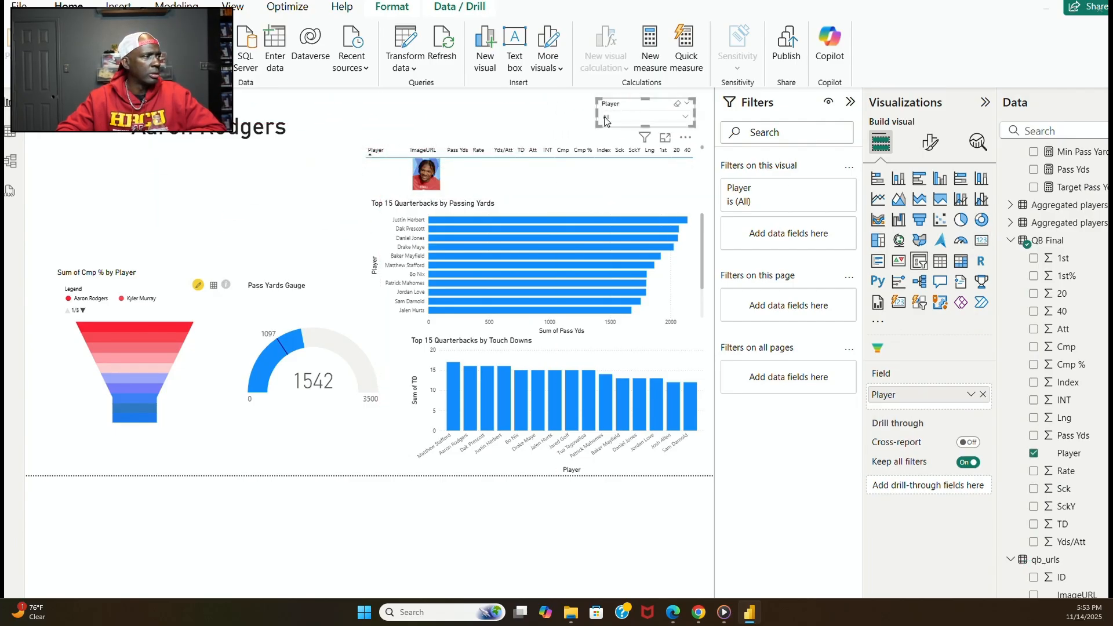
Place the player statistics table directly beneath the name card and shift both up toward the page's top edge.
left_click(516, 150)
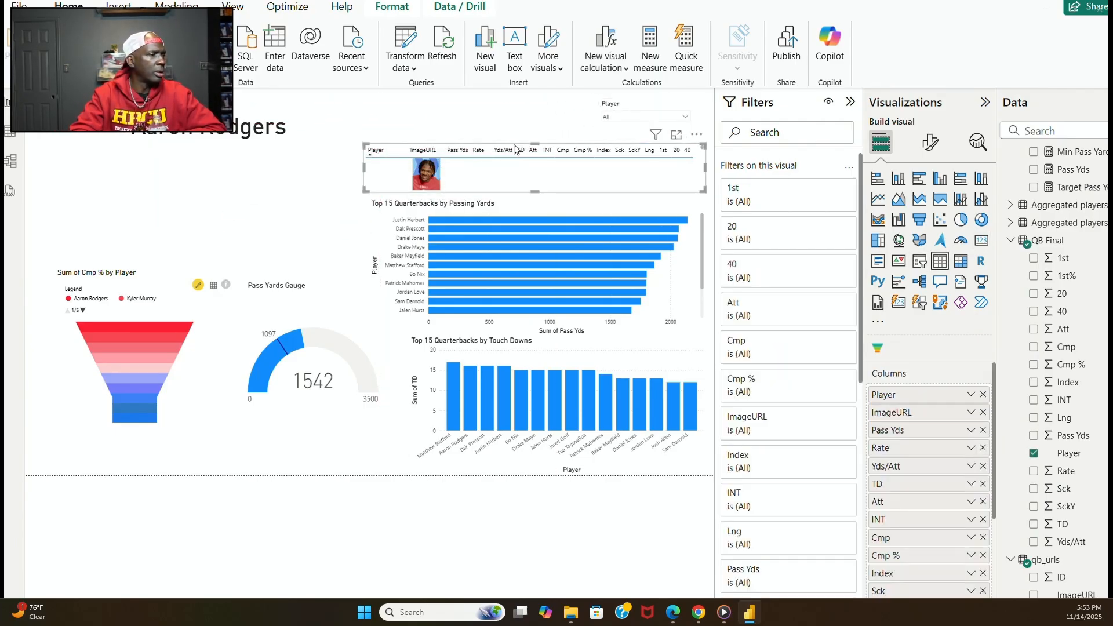
left_click_drag(516, 150, 186, 151)
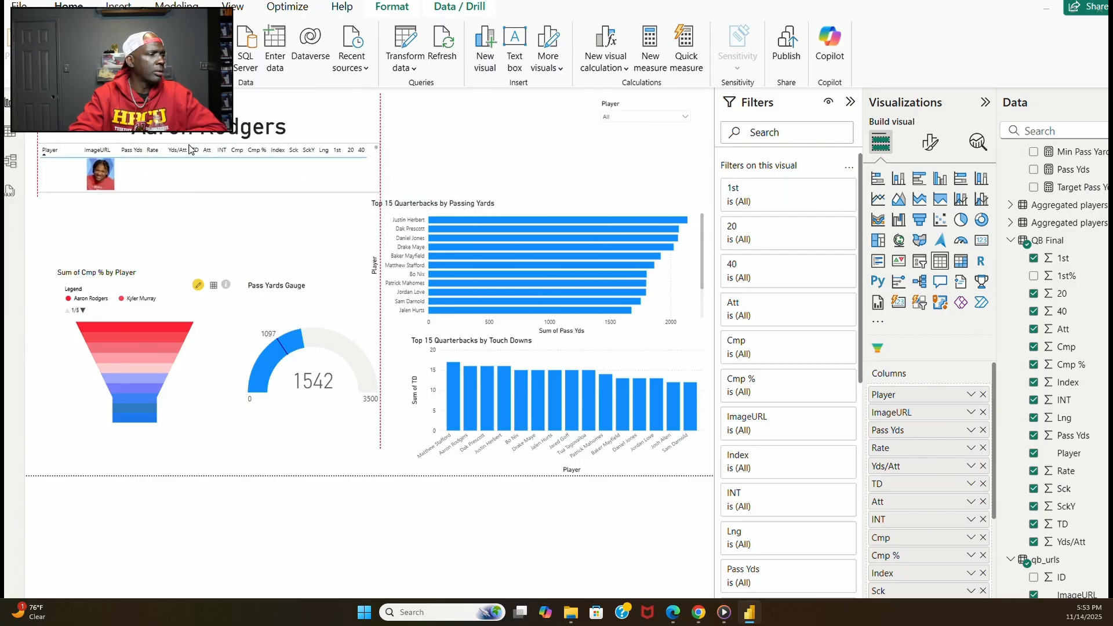
left_click(318, 112)
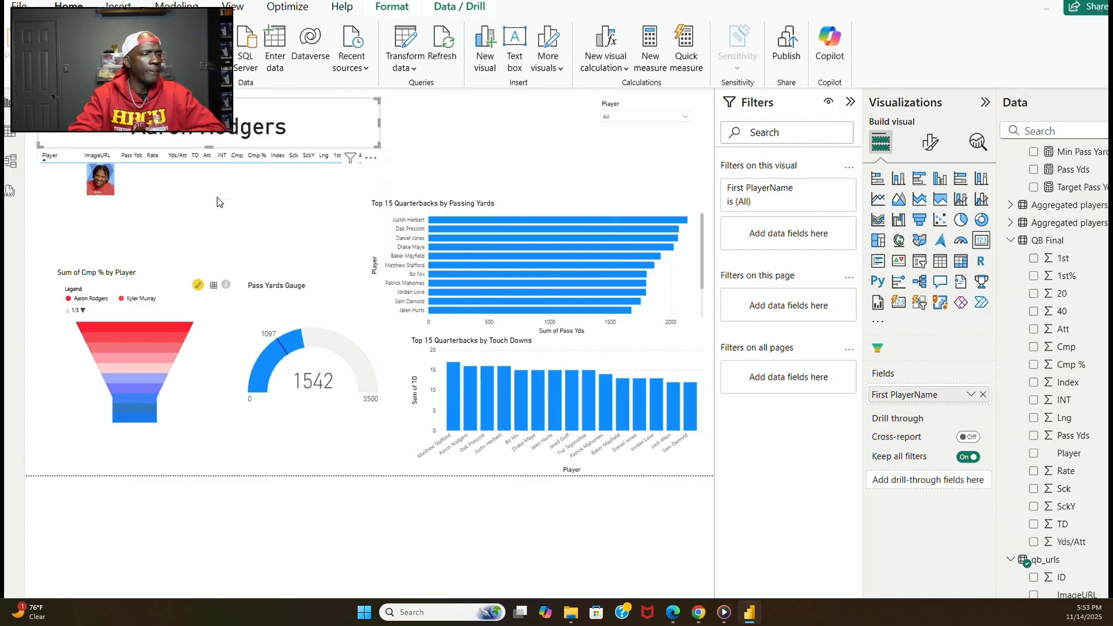
left_click_drag(210, 148, 220, 131)
left_click(217, 140)
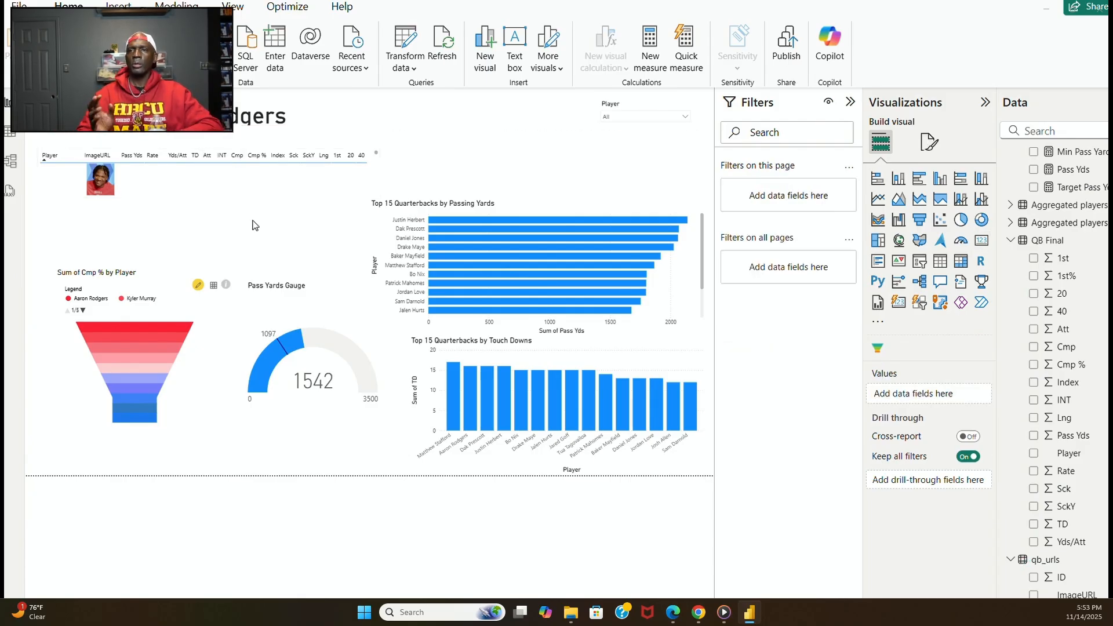
left_click(248, 197)
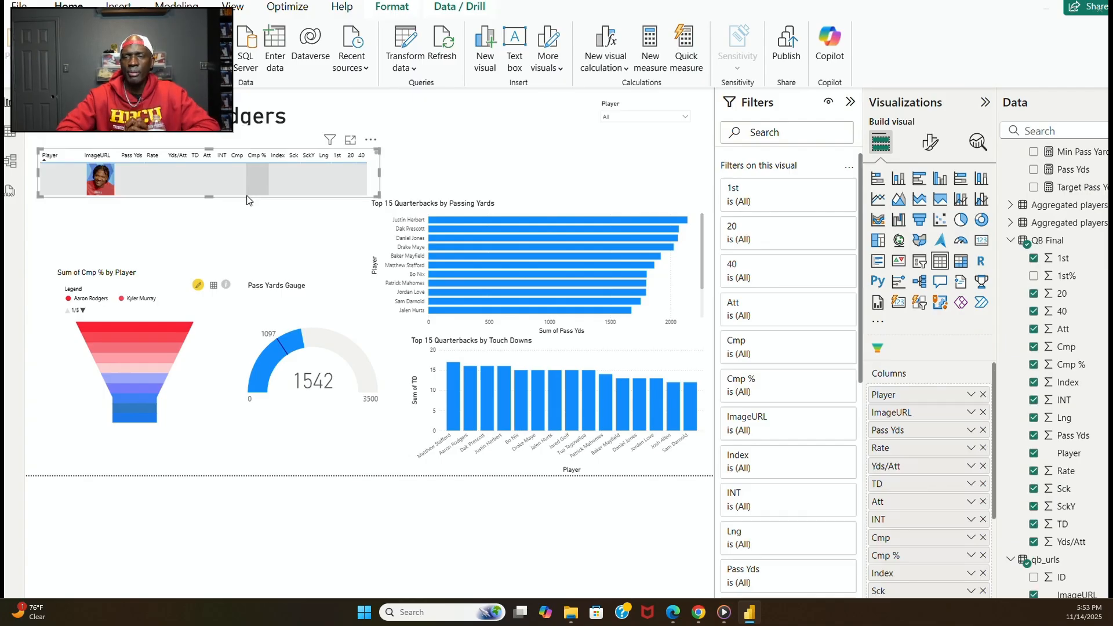
left_click_drag(248, 197, 250, 182)
left_click(502, 169)
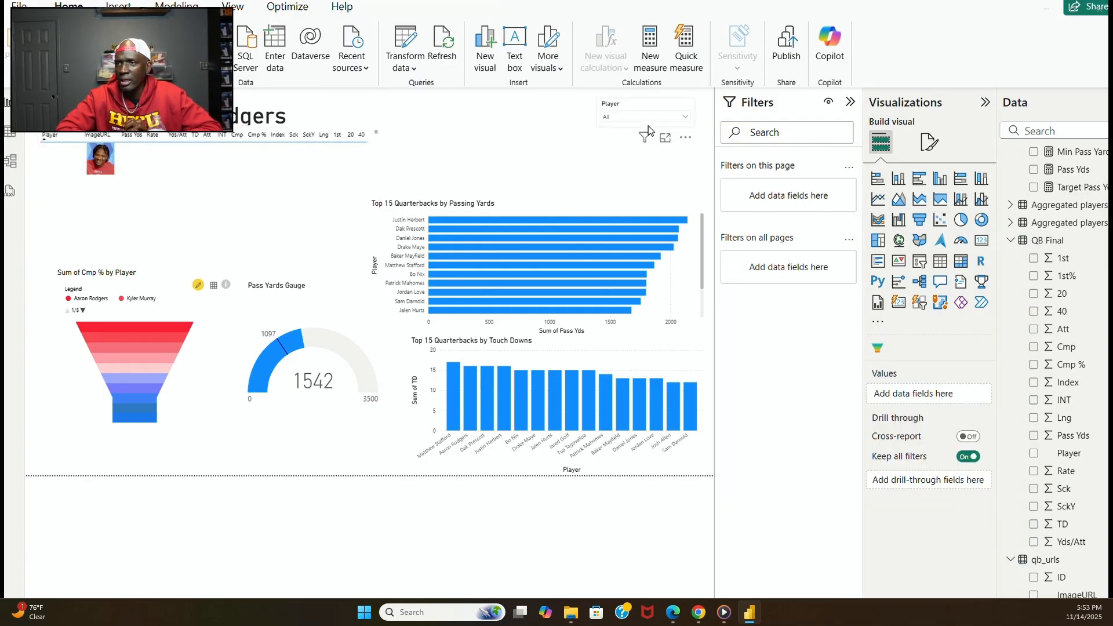
Align the player slicer with the page's right edge and move the passing yards bar chart beneath the statistics table.
left_click(650, 131)
left_click_drag(645, 131, 650, 127)
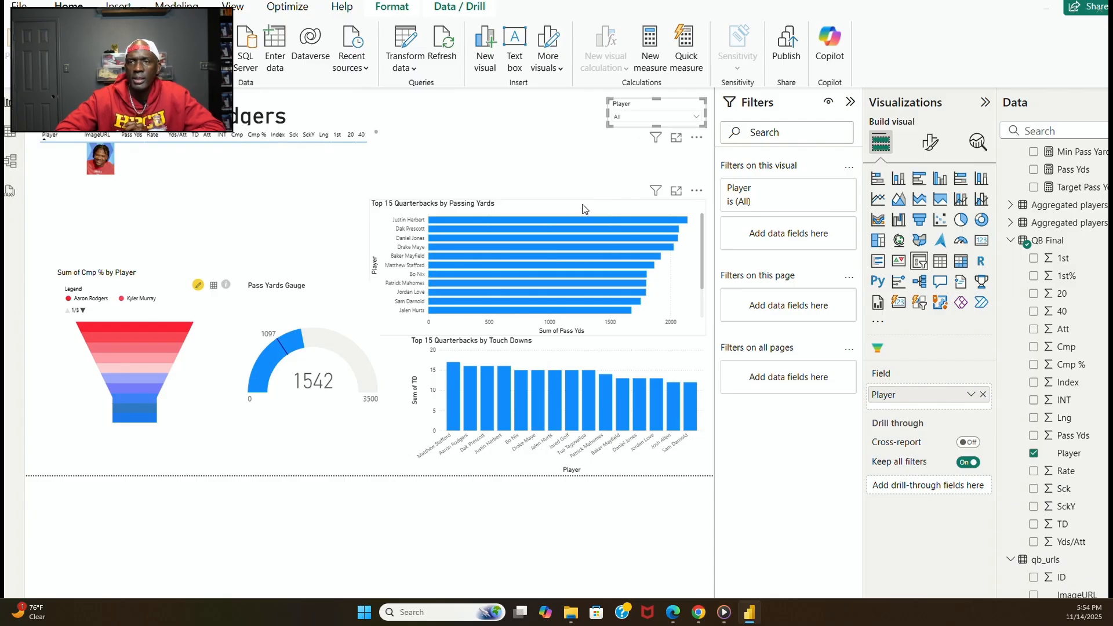
left_click(584, 209)
left_click_drag(583, 207, 249, 186)
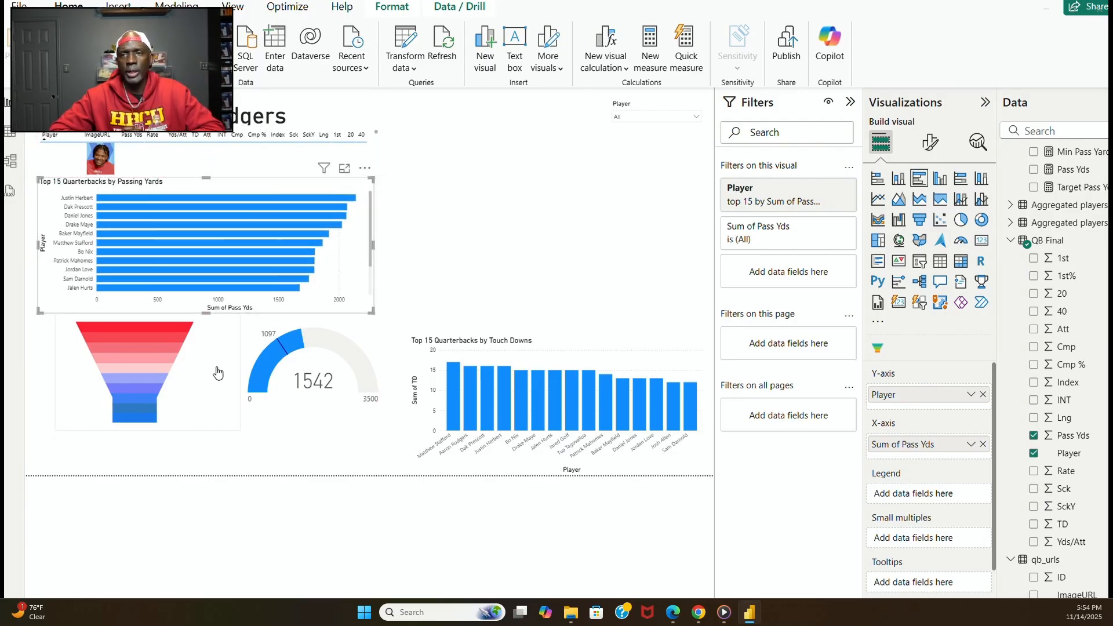
Move the completion percentage funnel into the space between the player slicer and the touchdowns column chart.
left_click(221, 399)
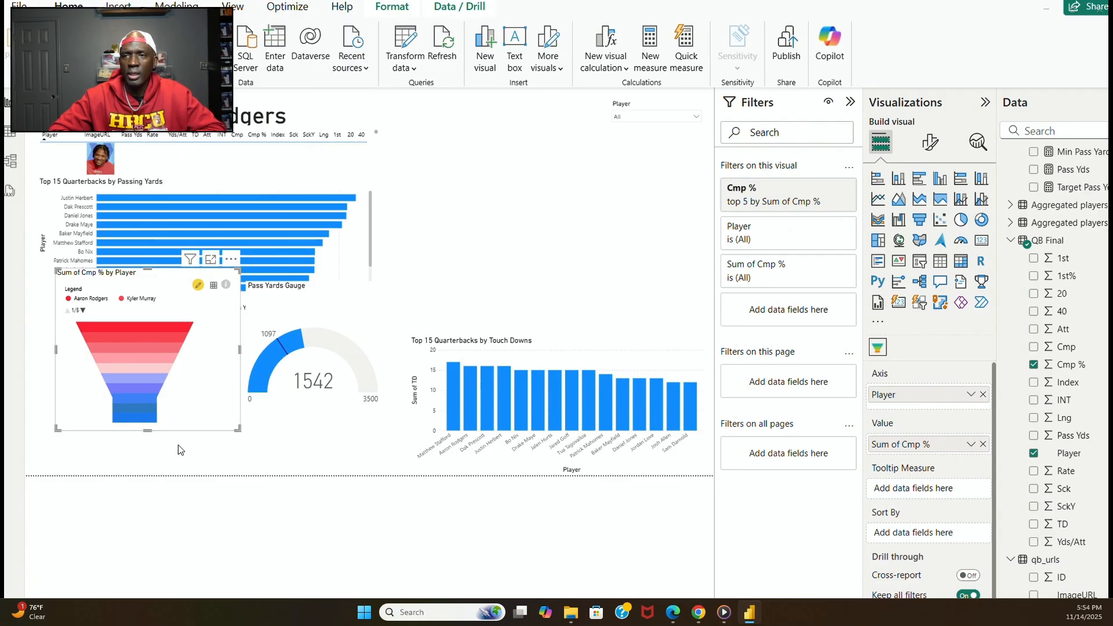
left_click_drag(195, 434, 611, 307)
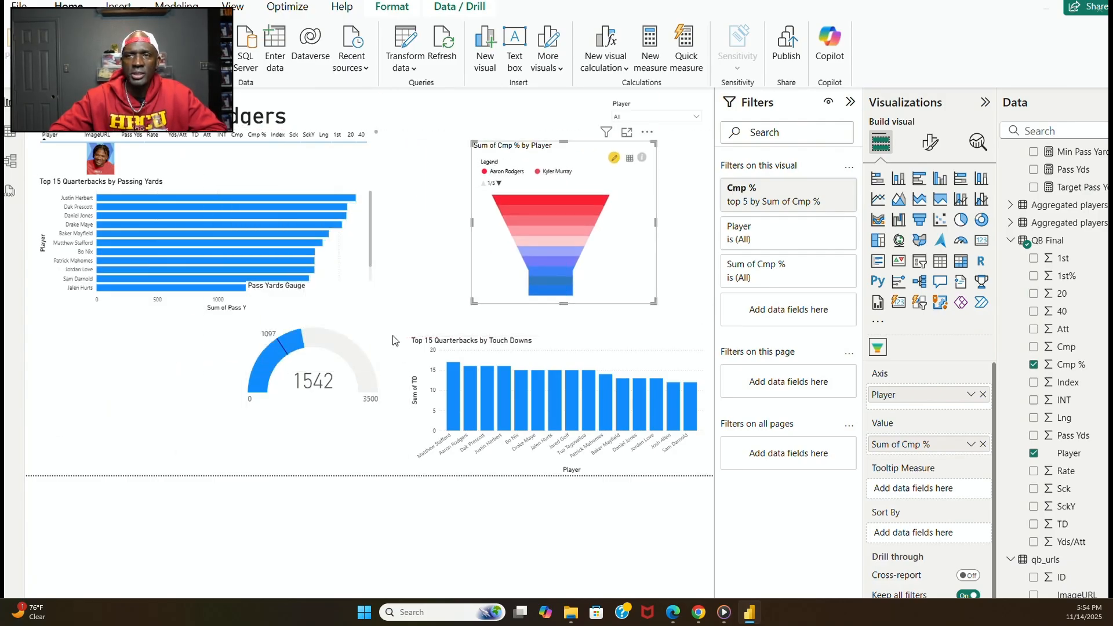
Move the gauge out of the way, place the touchdowns column chart beneath the passing yards bar chart, and enlarge it to the bar chart's width.
left_click(376, 351)
left_click_drag(363, 342, 539, 270)
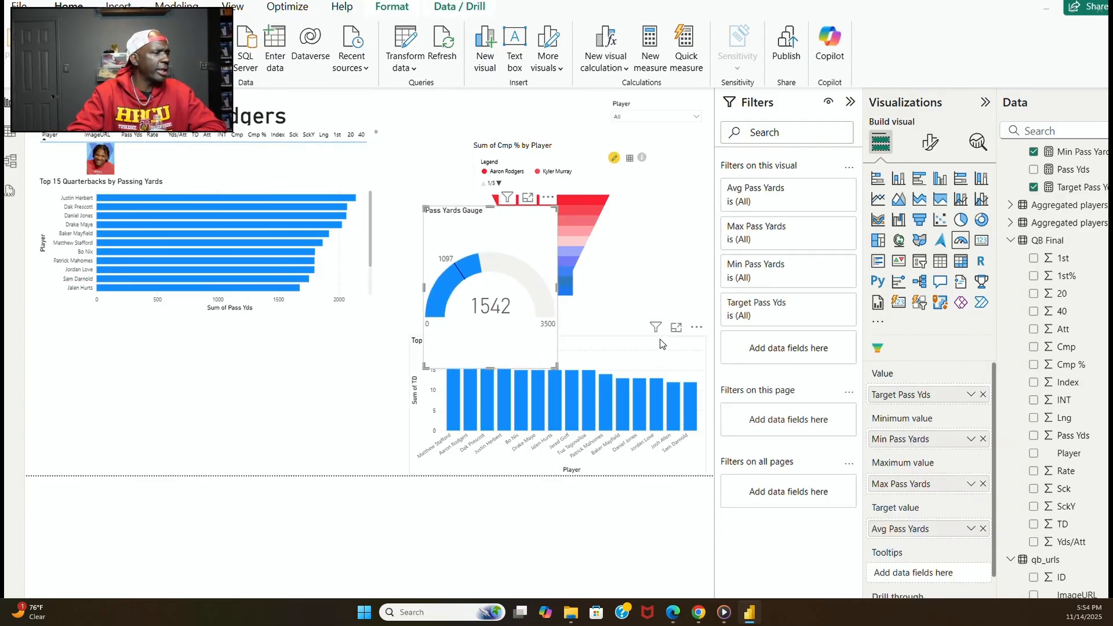
left_click_drag(660, 344, 293, 339)
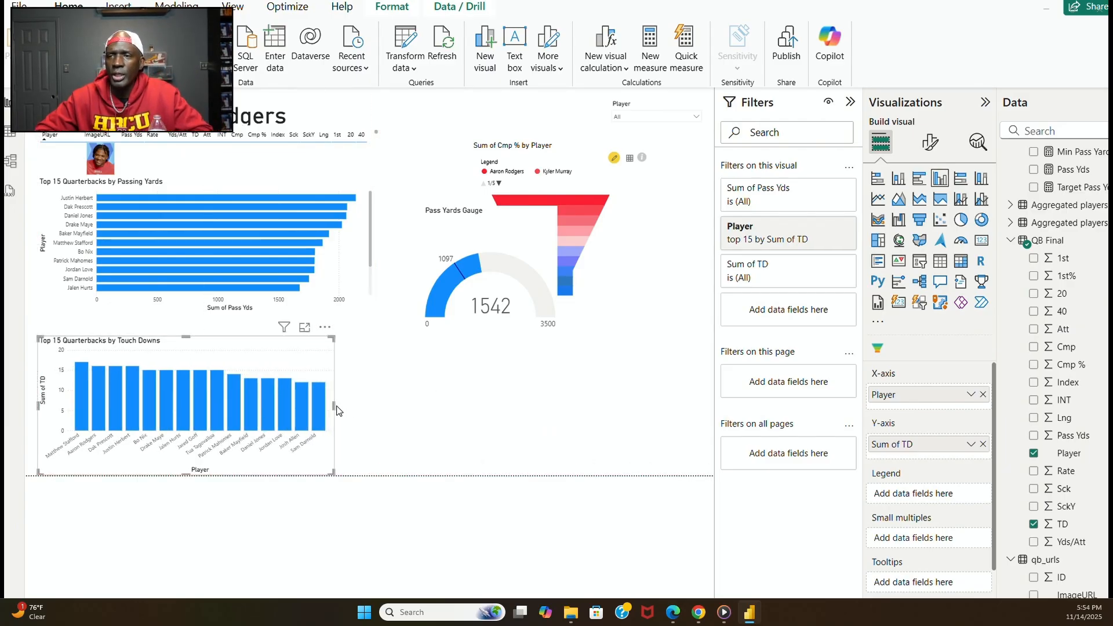
left_click_drag(333, 405, 374, 404)
left_click_drag(218, 337, 218, 318)
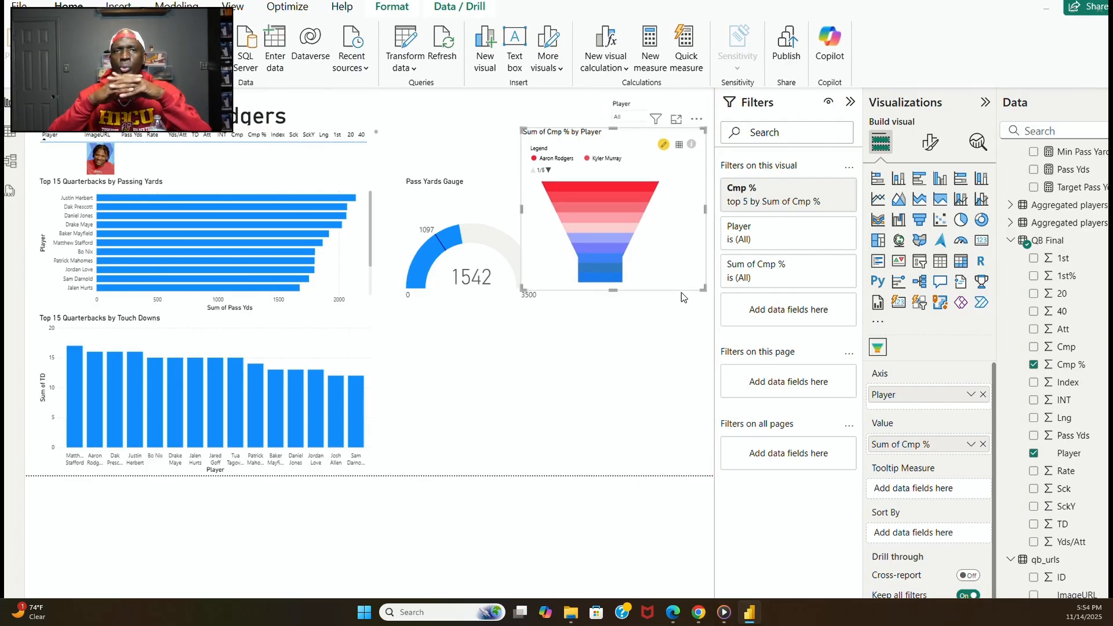
Move the gauge beside the touchdowns column chart and widen the completion percentage funnel to fill the space beside the bar chart.
left_click_drag(487, 345, 472, 460)
left_click(554, 283)
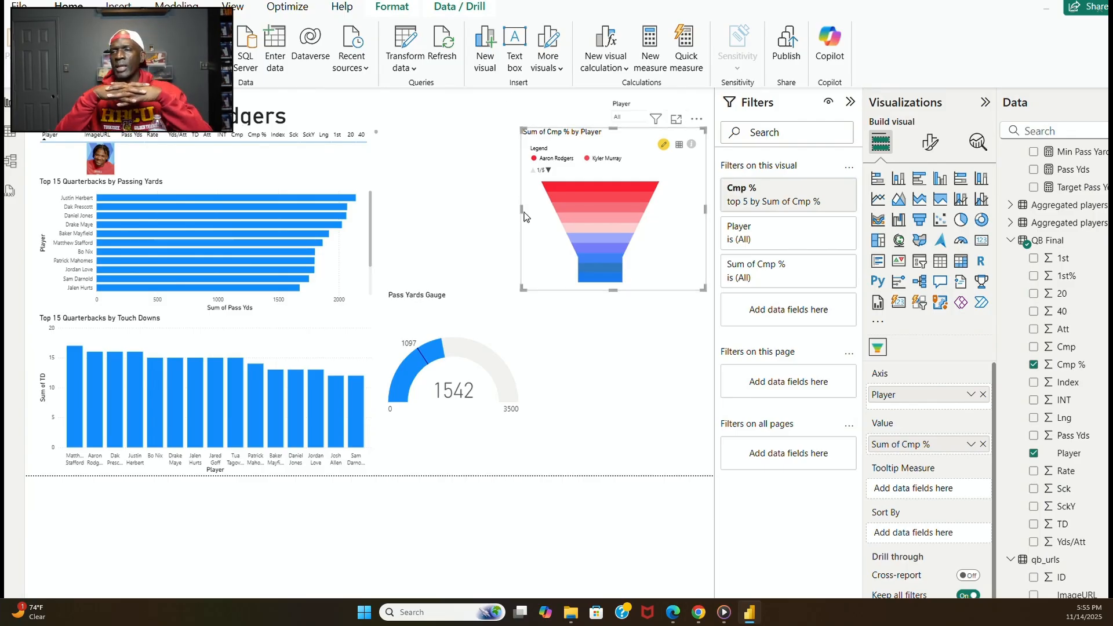
left_click_drag(514, 210, 388, 193)
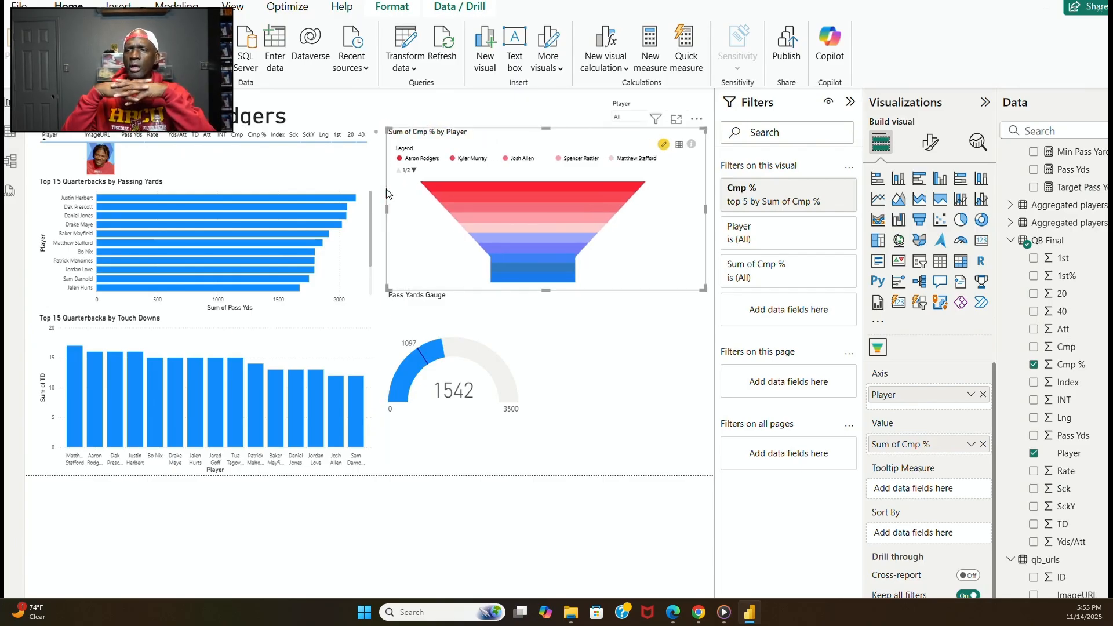
Align the gauge's top edge with the touchdowns column chart, widen the column chart slightly, and set the gauge directly beneath the funnel's left edge.
left_click(499, 326)
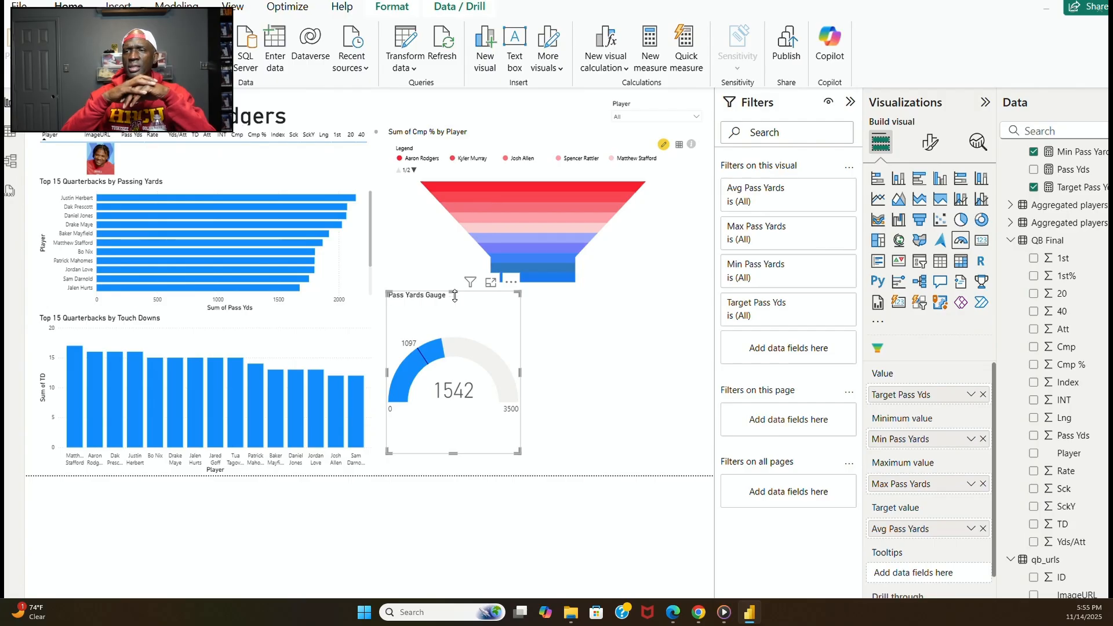
left_click_drag(454, 292, 465, 335)
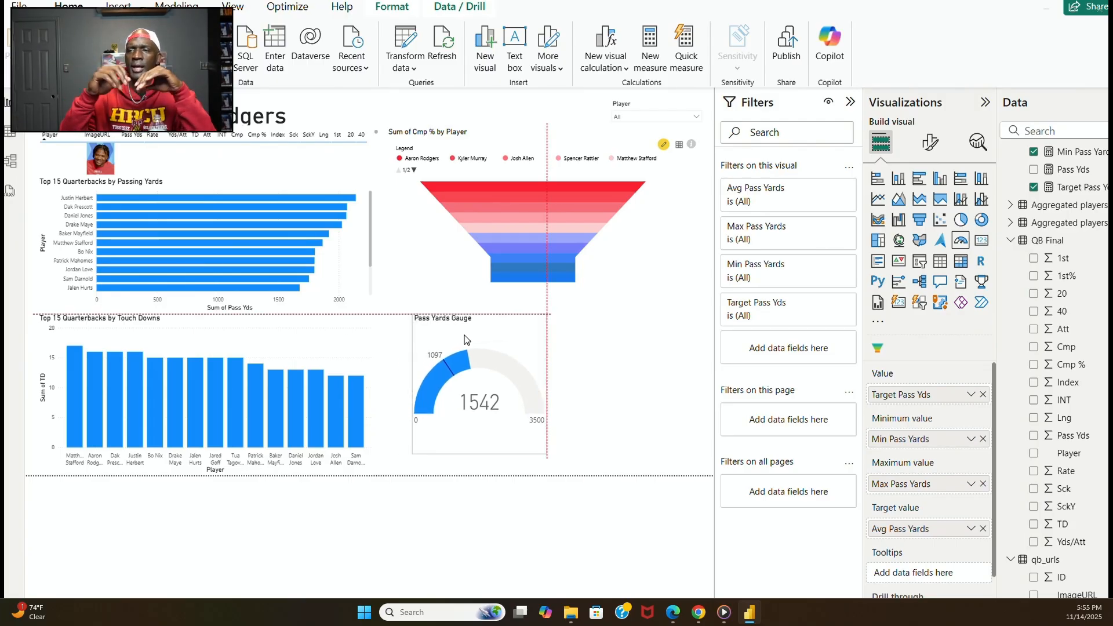
left_click(377, 347)
left_click(361, 331)
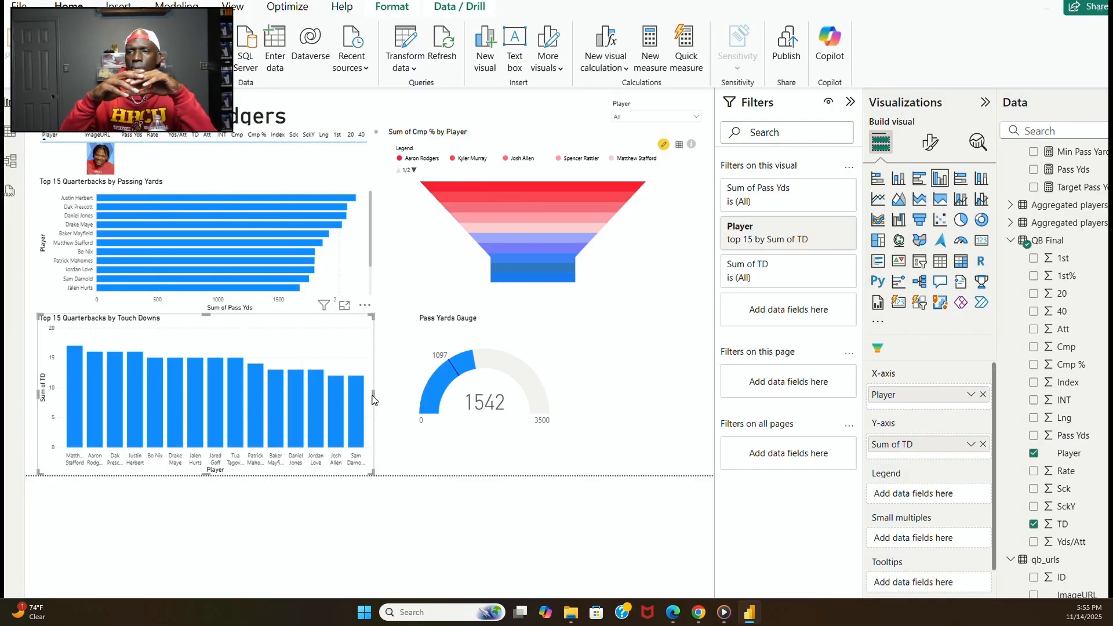
left_click_drag(374, 400, 383, 395)
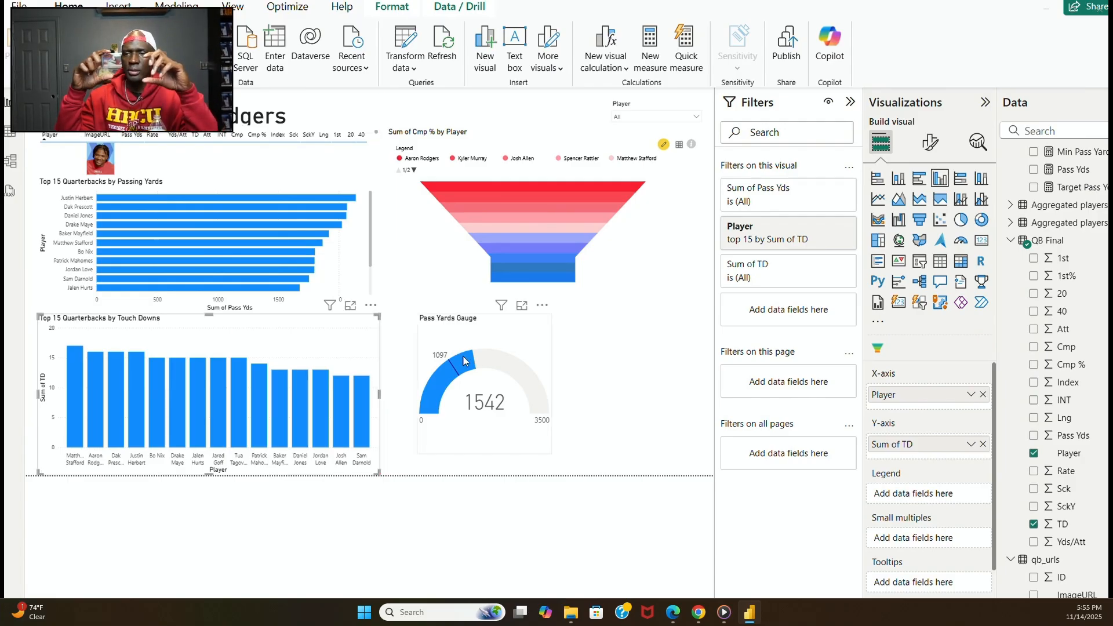
left_click_drag(481, 343, 461, 325)
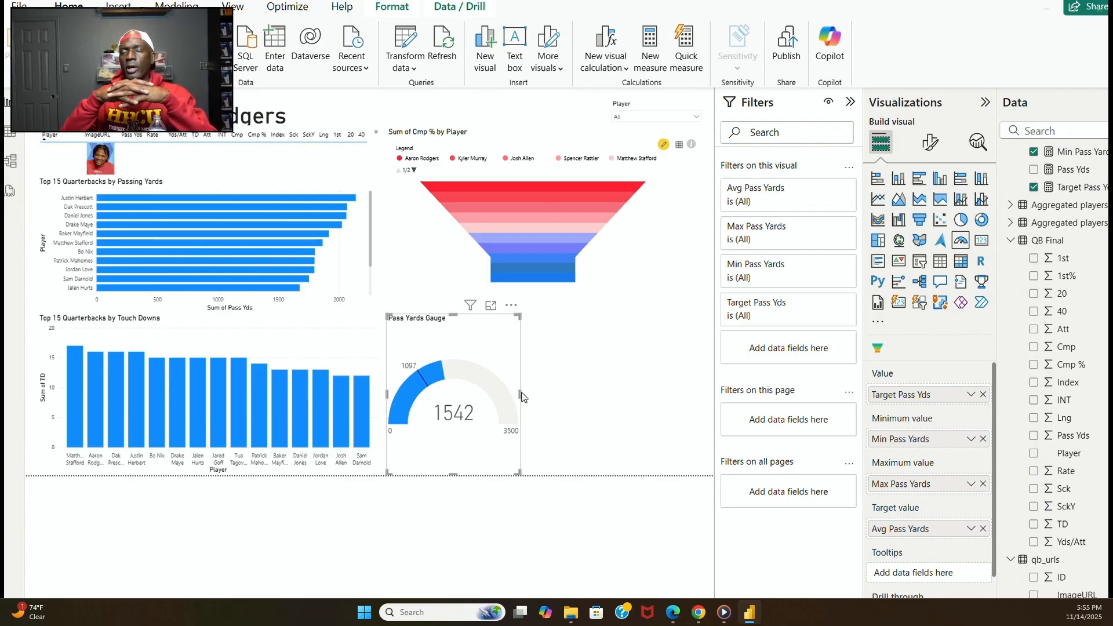
left_click(490, 150)
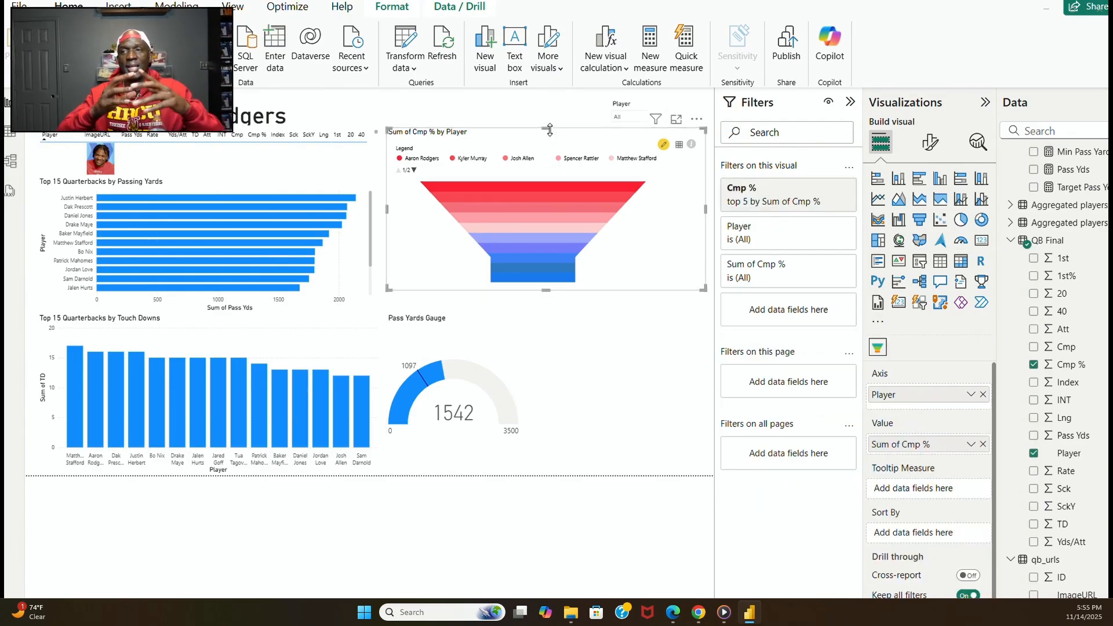
left_click_drag(551, 130, 551, 138)
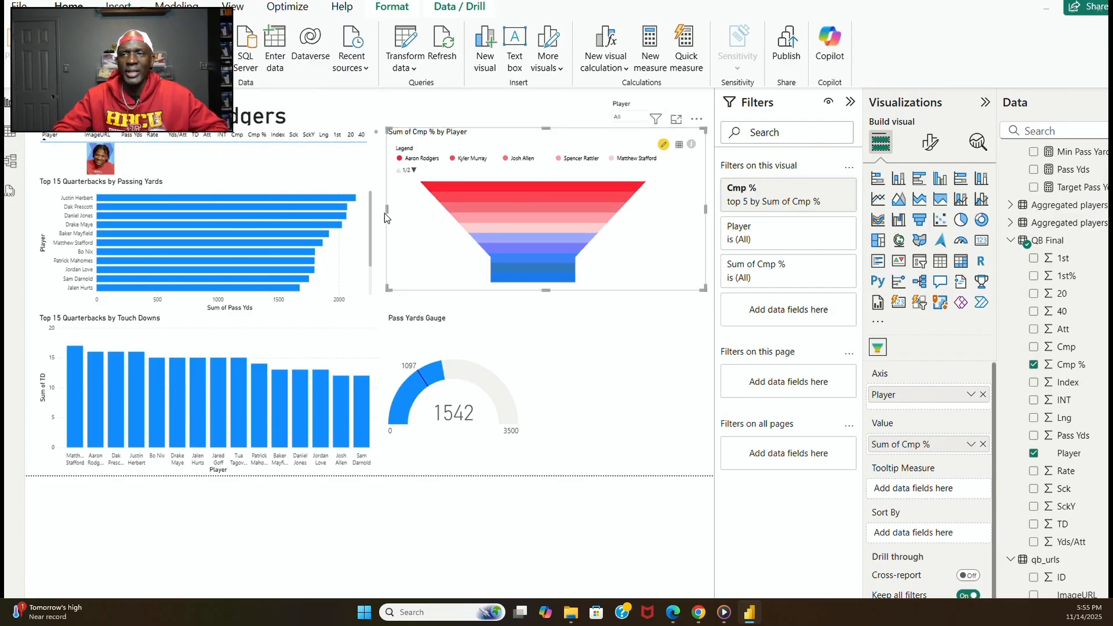
left_click_drag(386, 210, 386, 212)
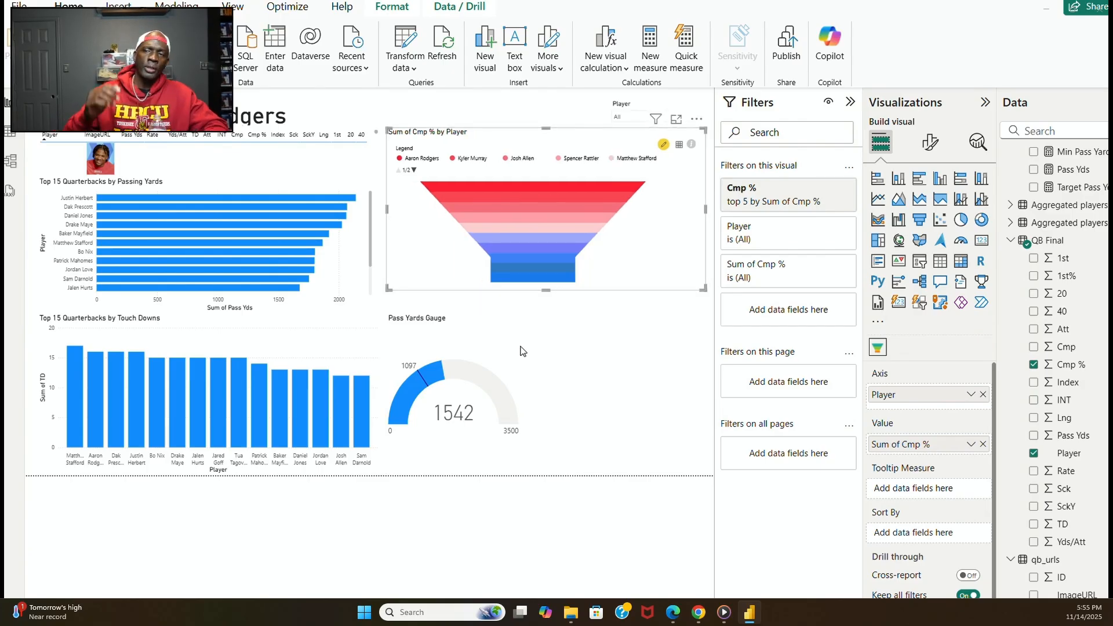
Move the gauge toward the page's right edge and shorten it so its lower edge sits slightly above the page boundary.
left_click(502, 340)
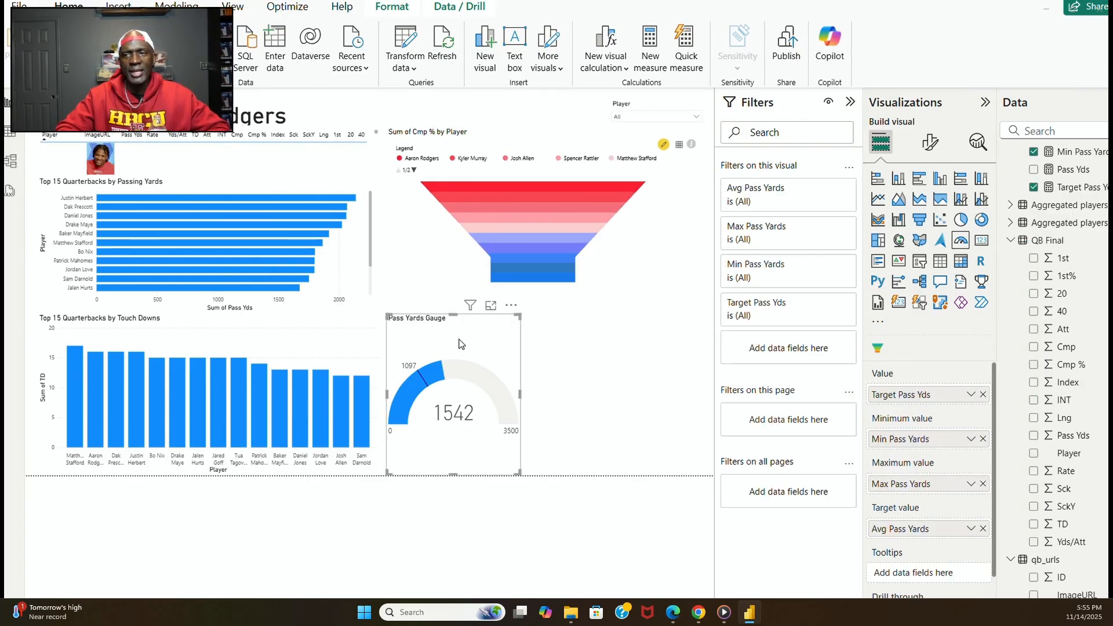
left_click_drag(461, 343, 631, 360)
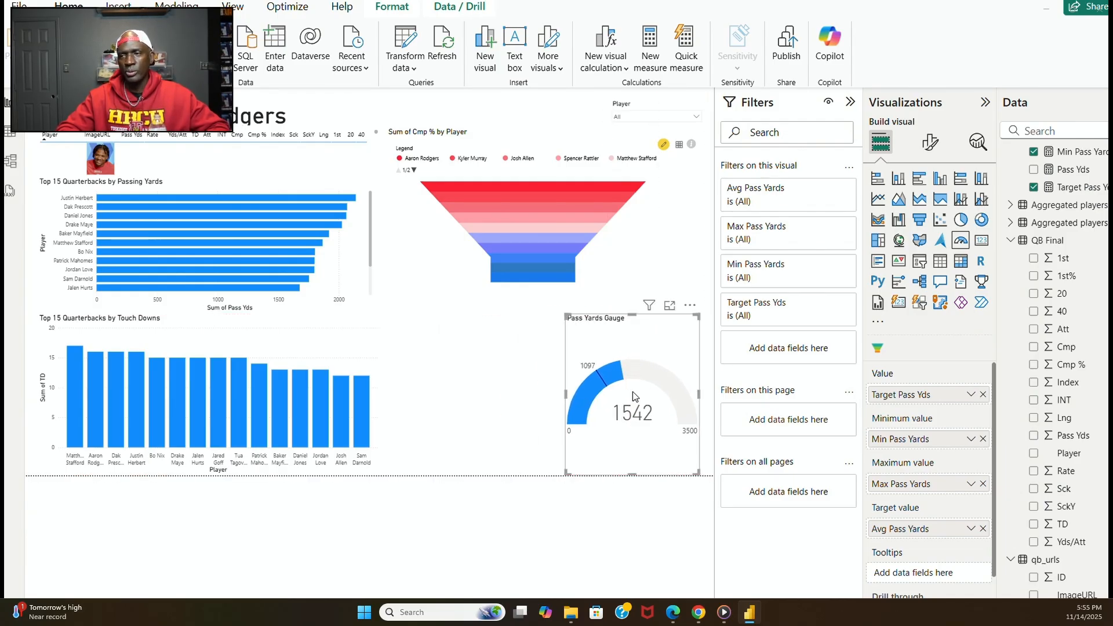
left_click(639, 480)
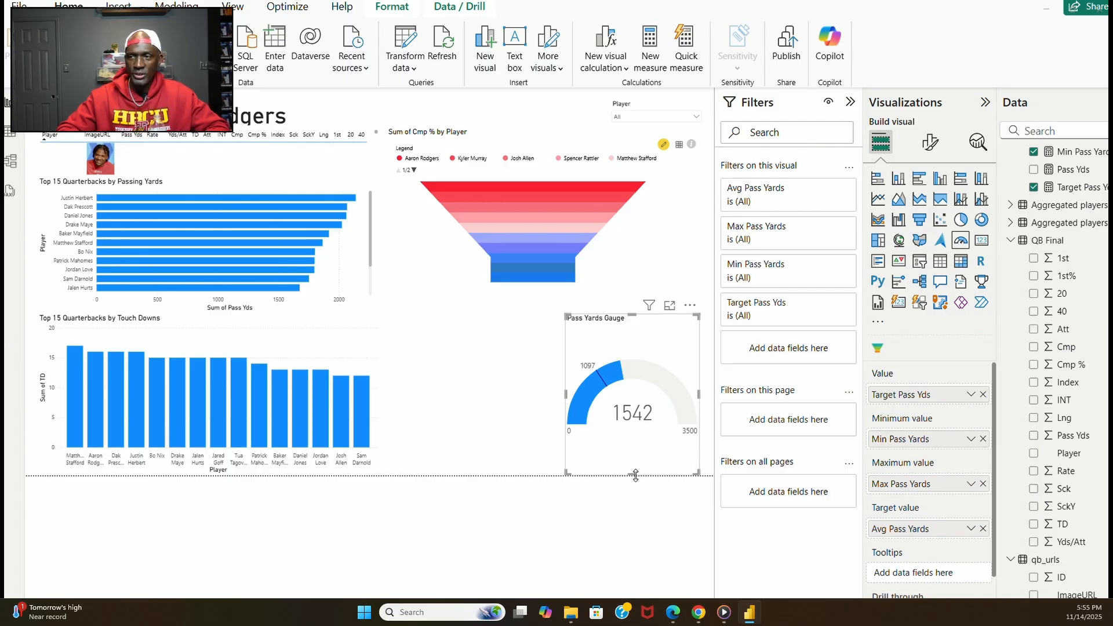
left_click(635, 466)
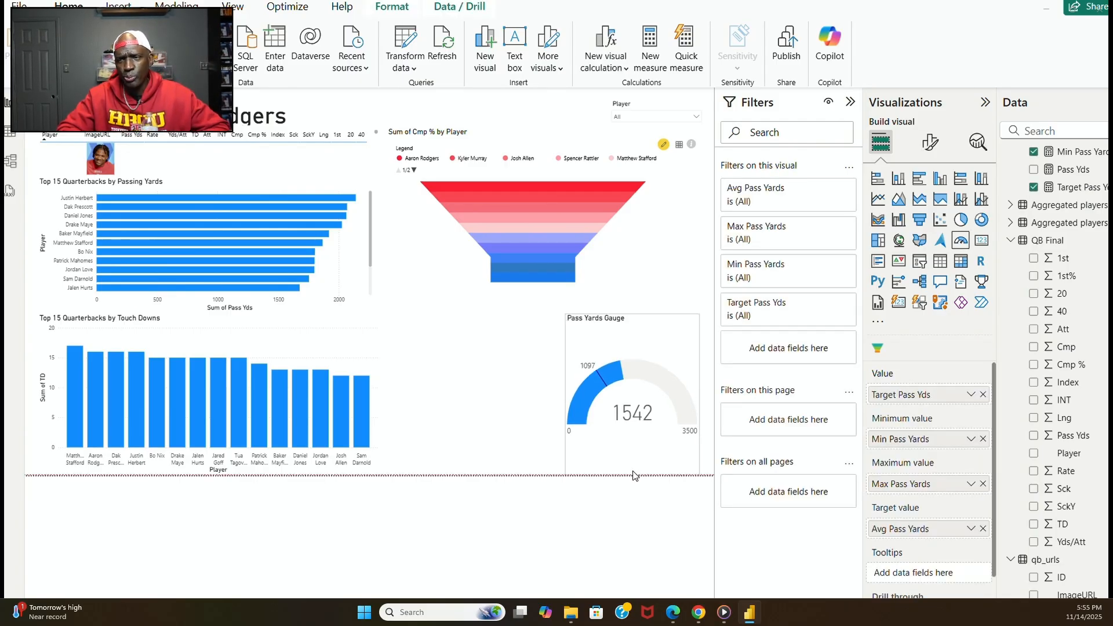
left_click(632, 464)
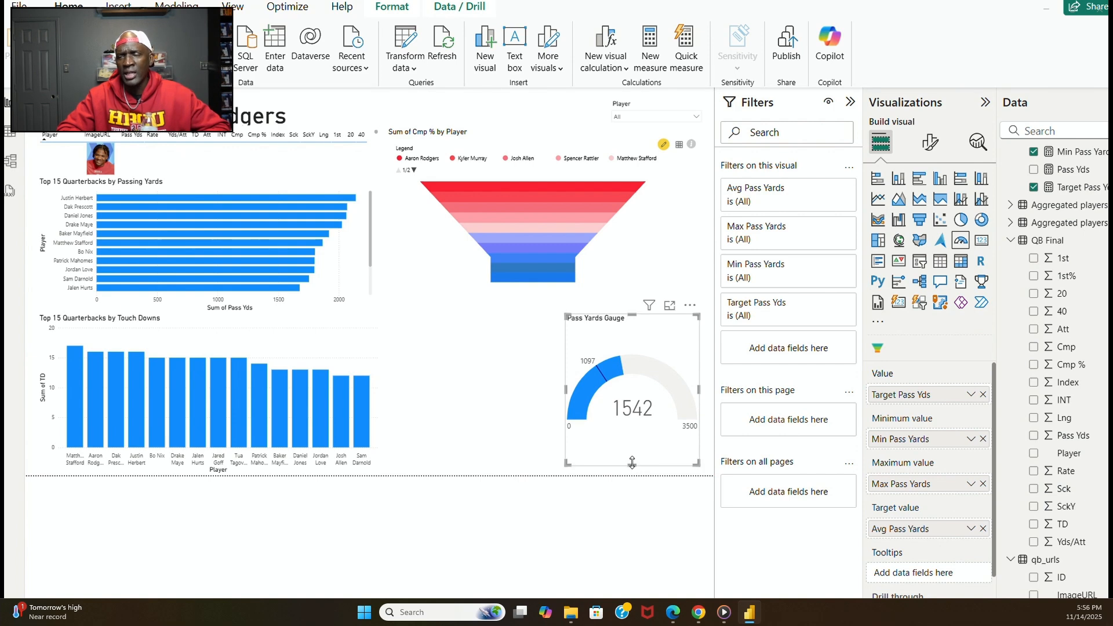
Shorten the touchdowns column chart from its lower edge to leave a small margin above the page boundary.
left_click(342, 321)
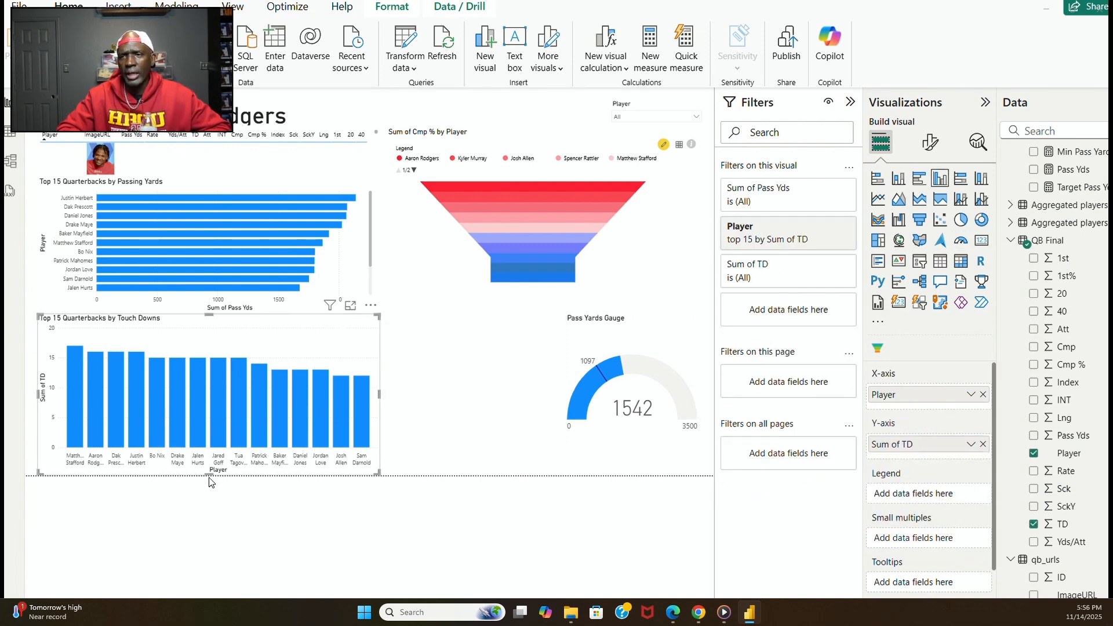
left_click_drag(211, 479, 215, 463)
left_click(444, 426)
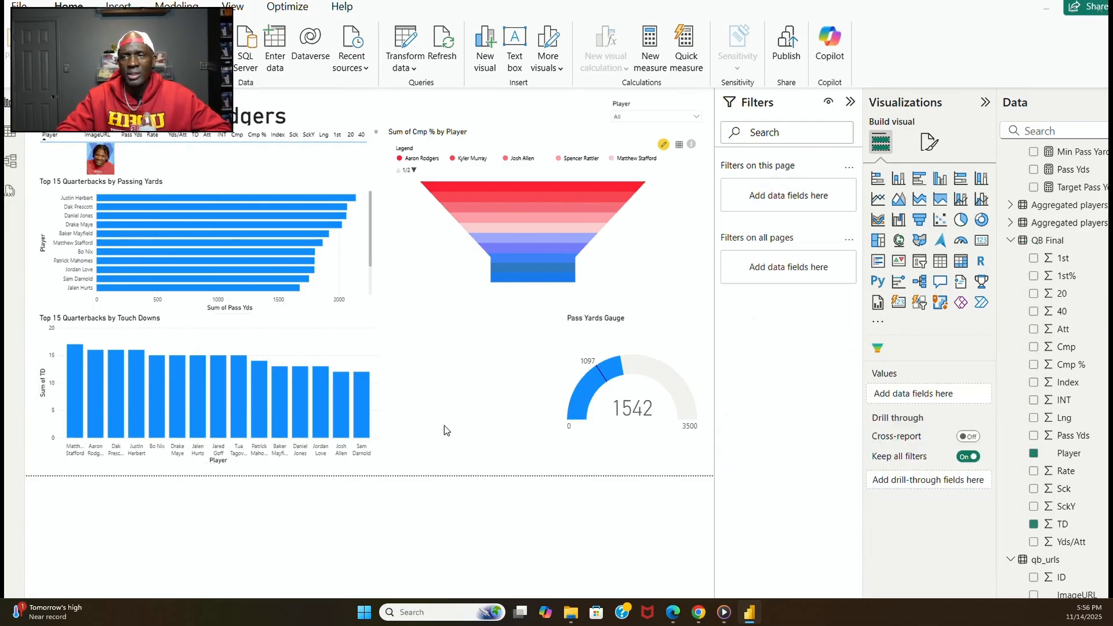
Clear the gauge out of the space beside the touchdowns column chart and move the completion percentage funnel into that space.
left_click(605, 331)
left_click_drag(604, 332, 454, 336)
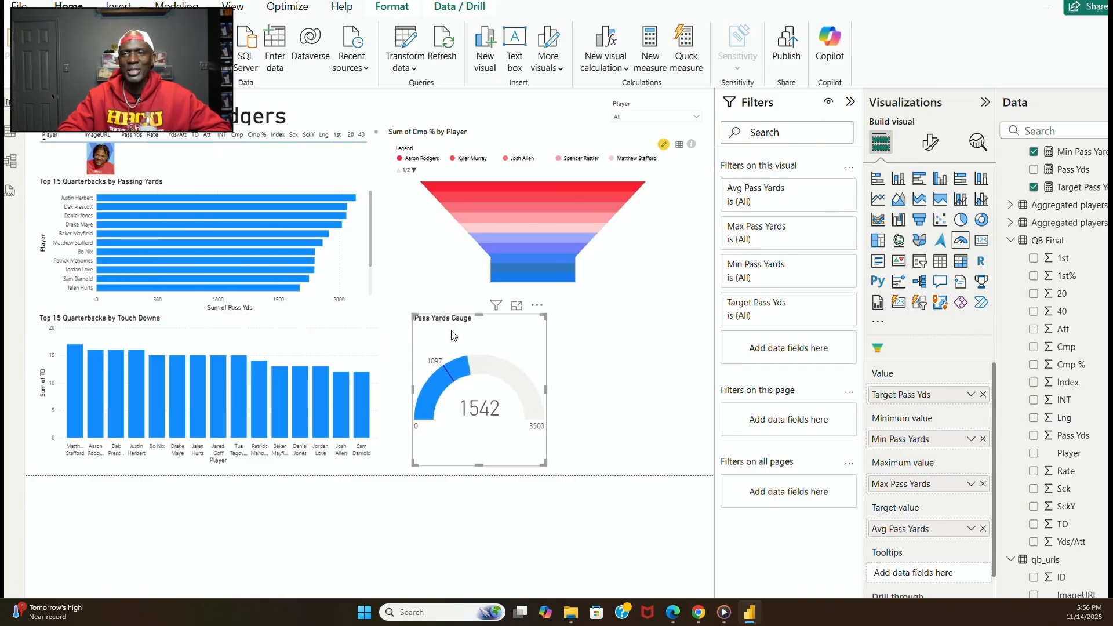
left_click(549, 141)
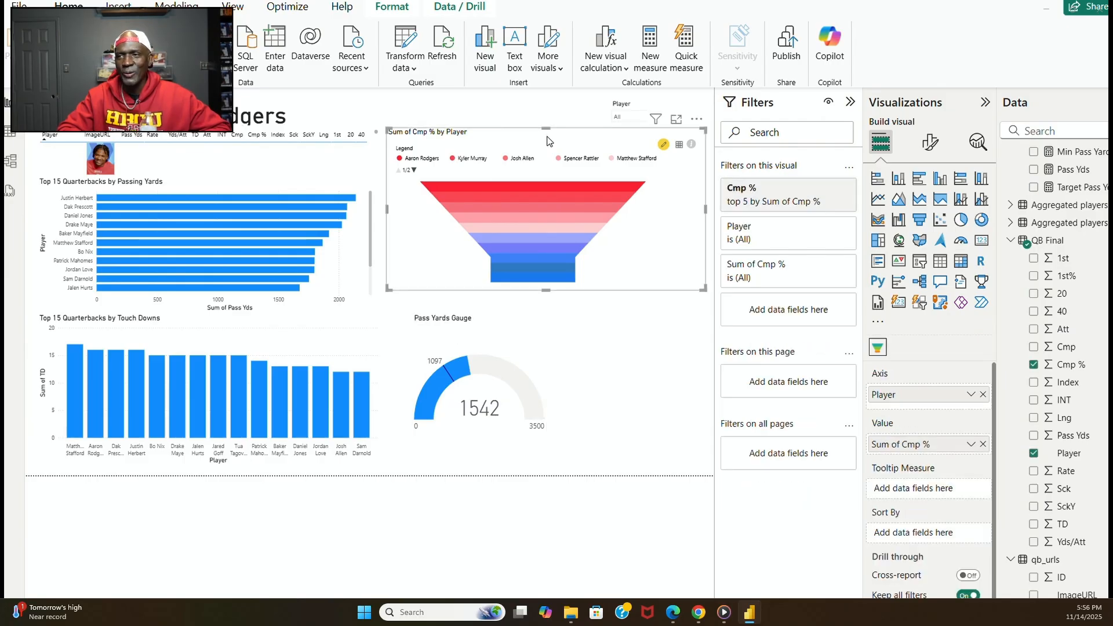
left_click(529, 334)
left_click_drag(528, 334, 326, 175)
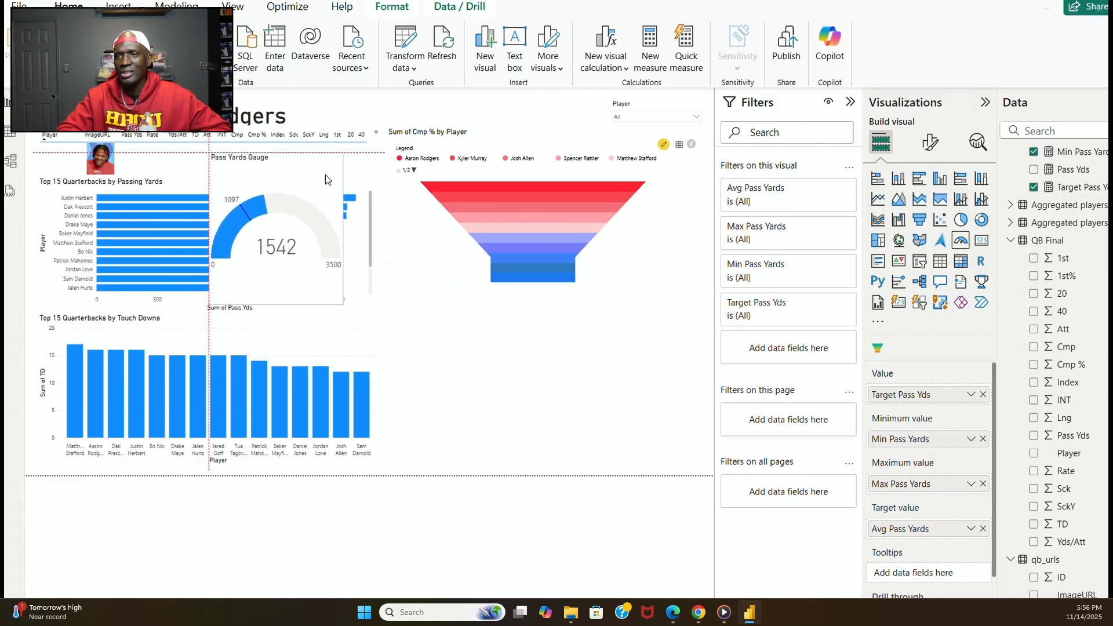
left_click(518, 145)
key("Escape")
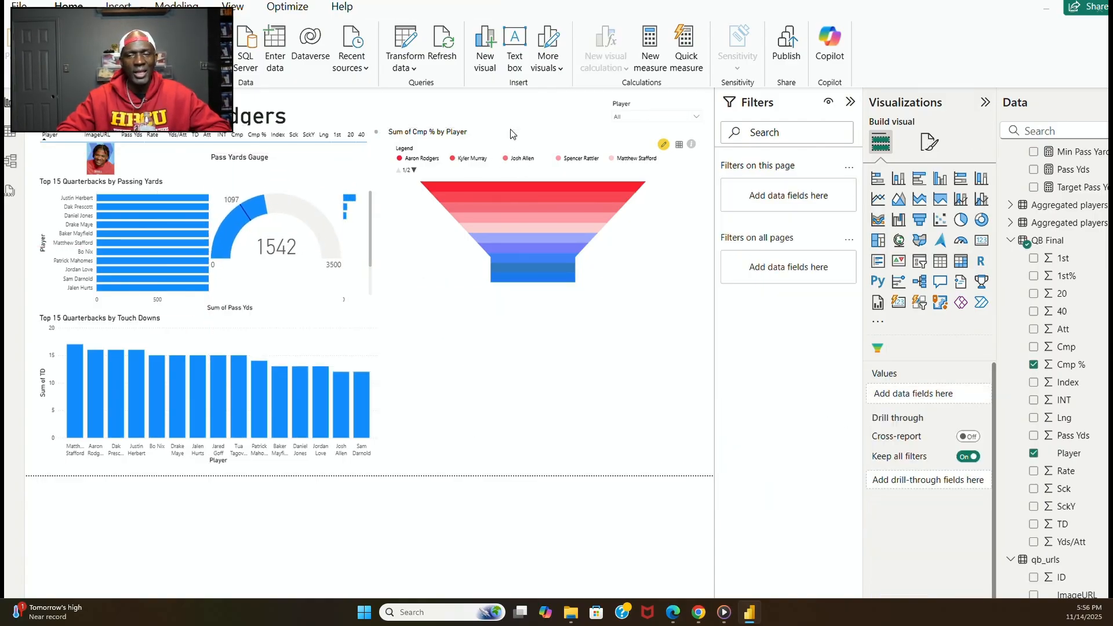
left_click(510, 136)
left_click_drag(511, 137, 545, 323)
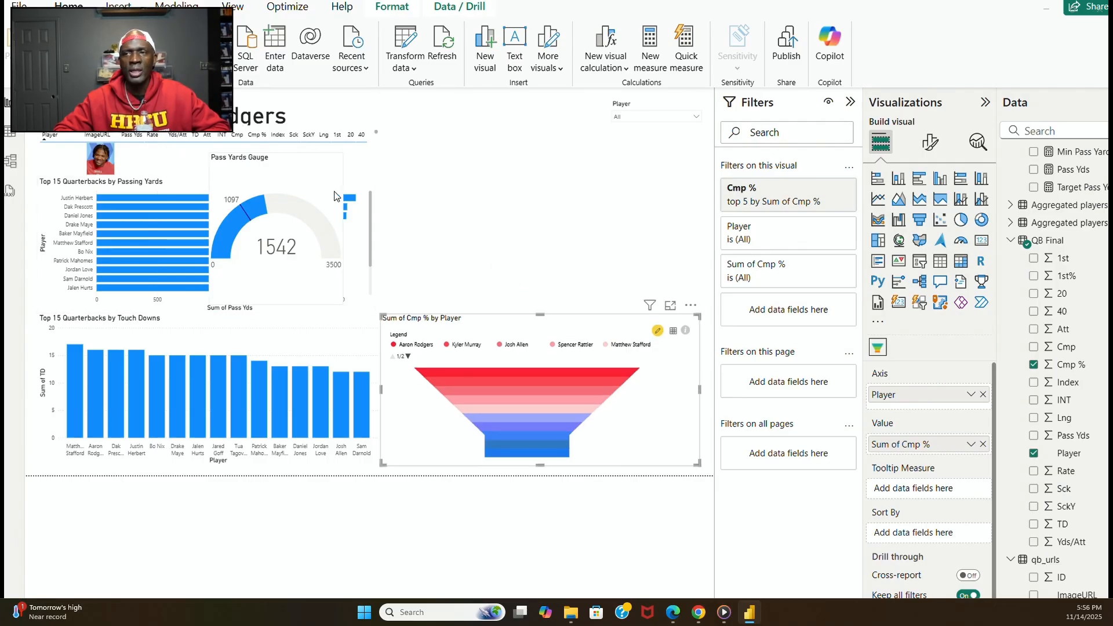
Place the passing yards gauge above the funnel, aligned with its left edge, and enlarge the gauge downward and slightly to the right.
left_click(306, 170)
left_click_drag(305, 171, 476, 143)
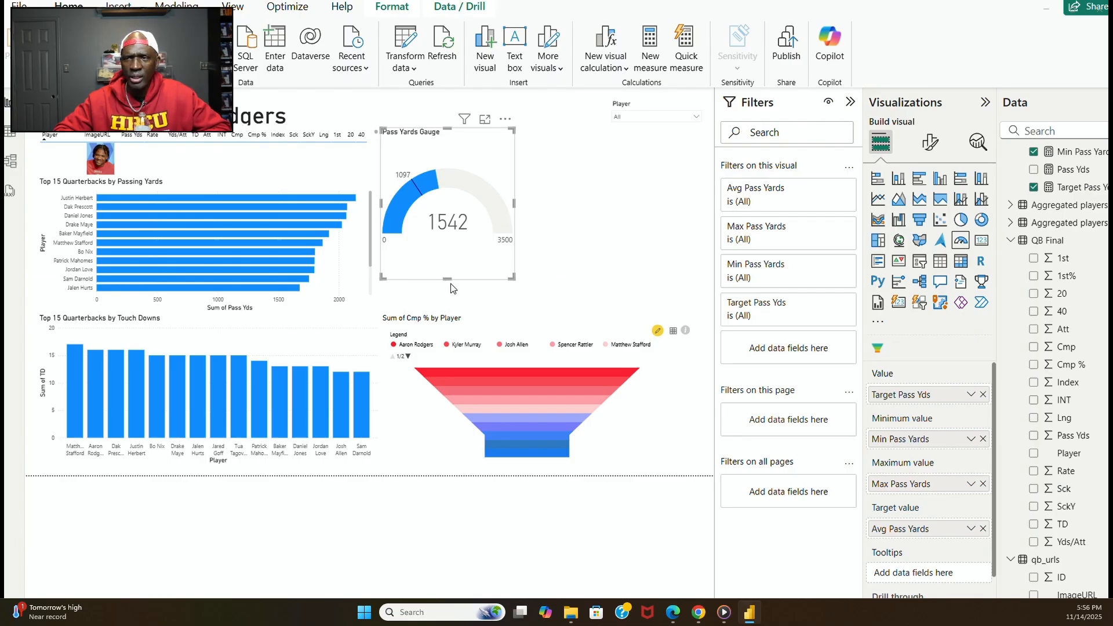
left_click_drag(447, 280, 441, 308)
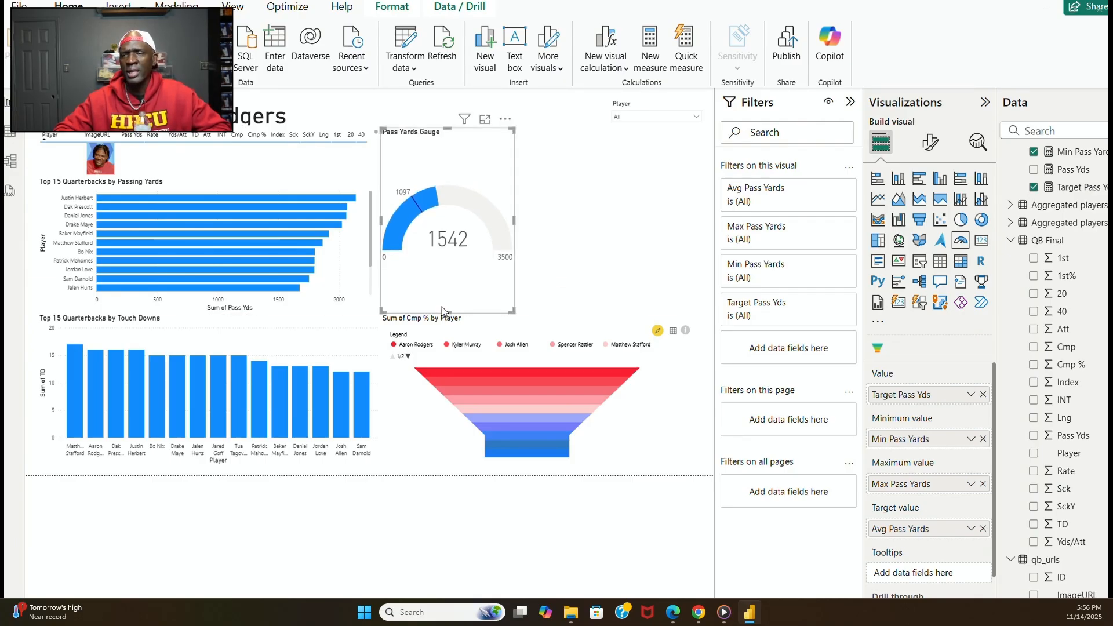
left_click_drag(513, 220, 528, 227)
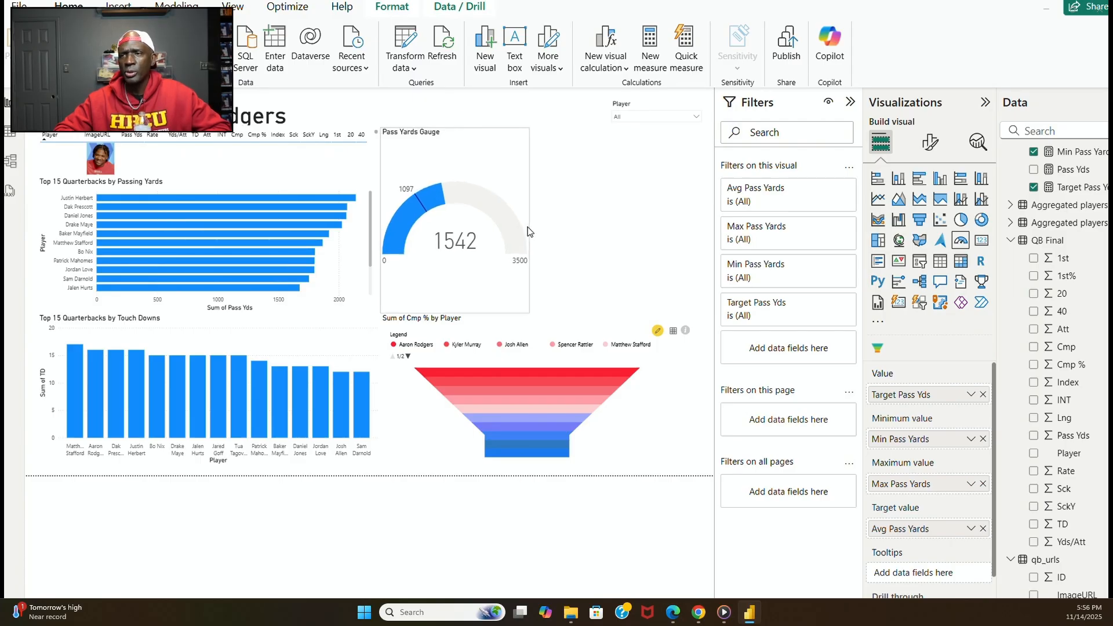
Add an empty pie chart to the page for the space between the passing yards gauge and the page's right edge.
left_click(584, 266)
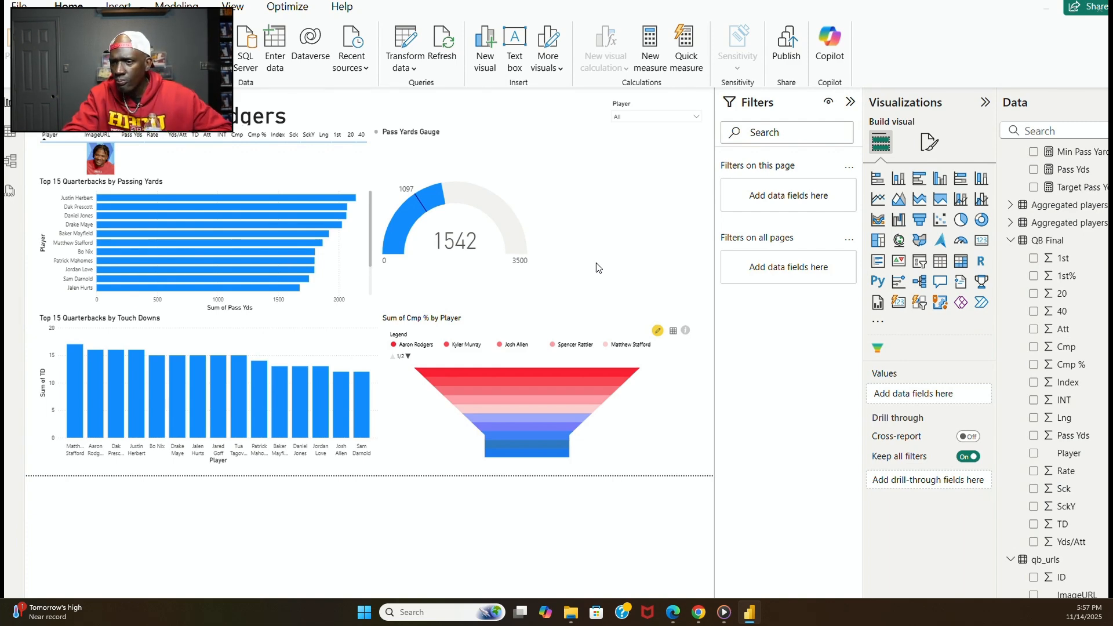
left_click(962, 221)
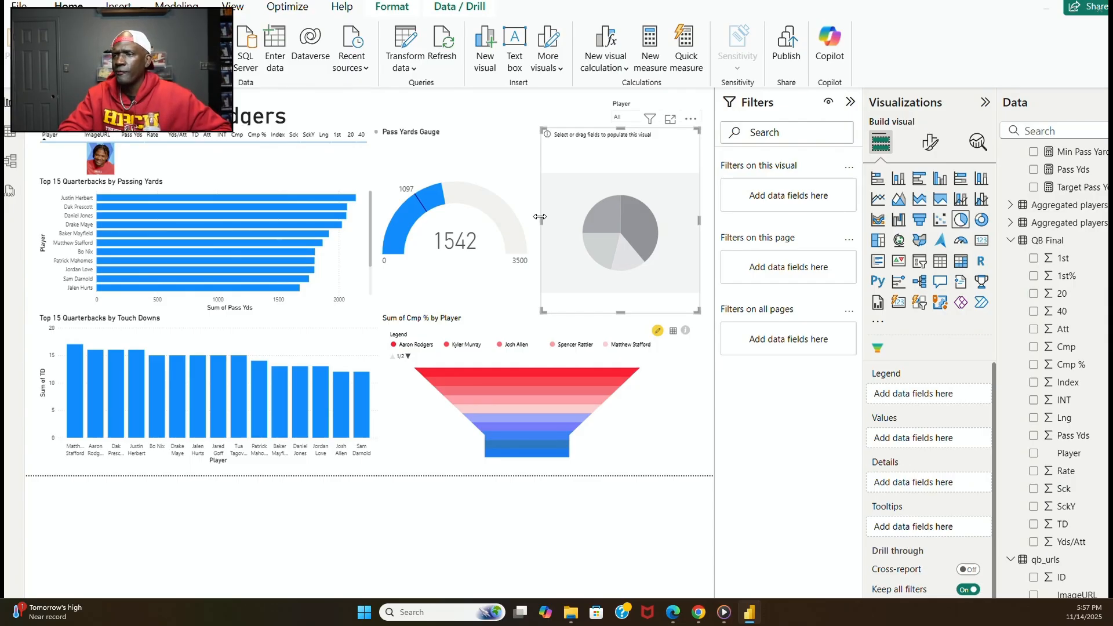
mouse_move(729, 247)
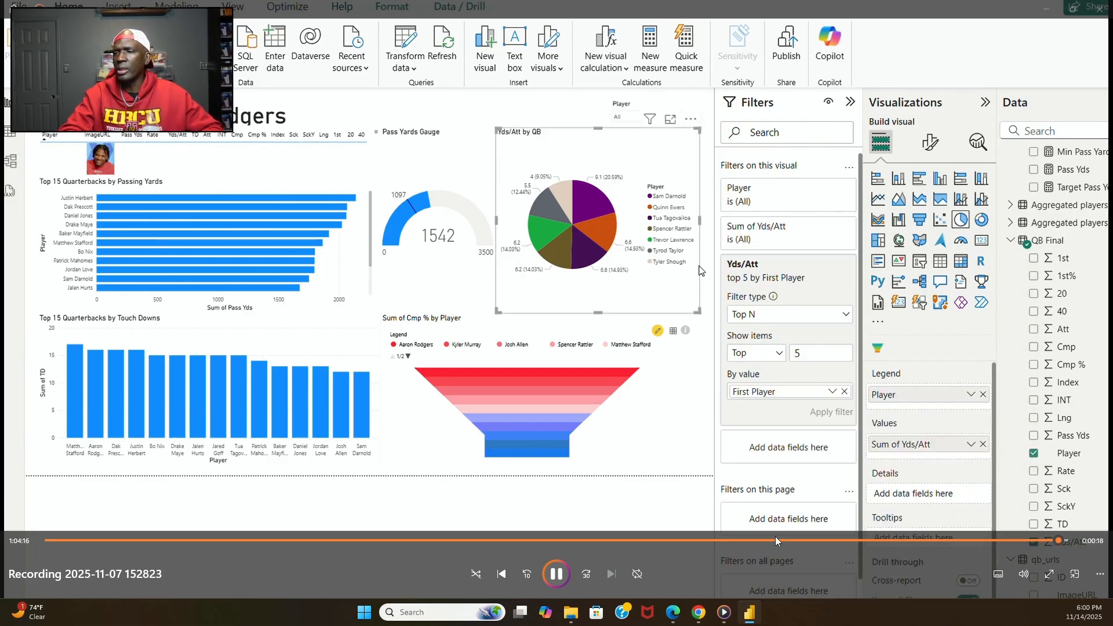
left_click(552, 574)
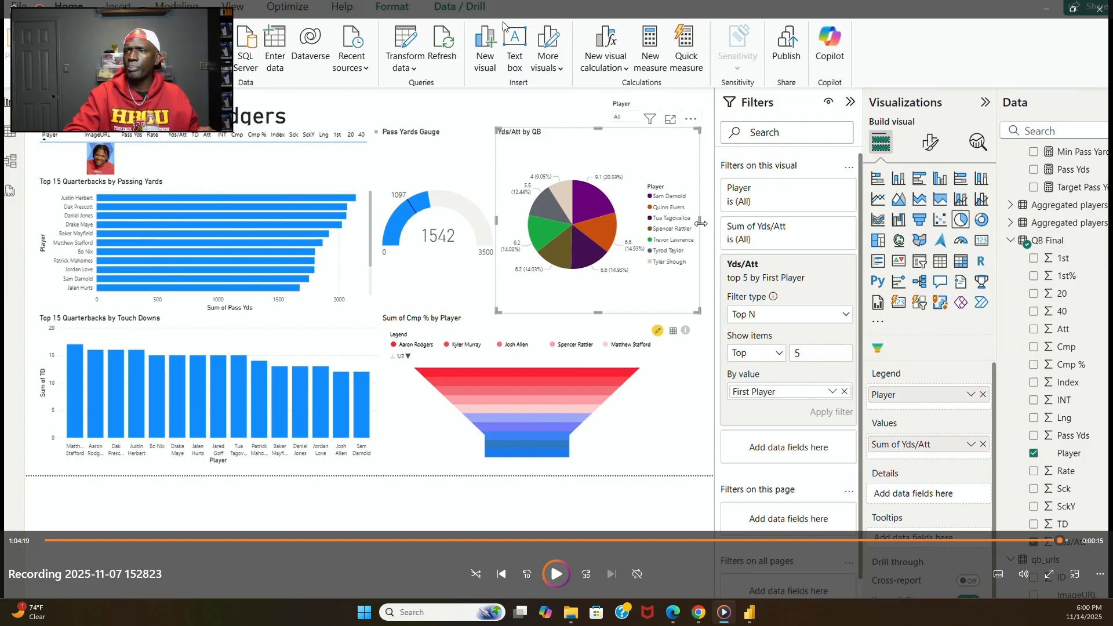
left_click_drag(631, 12, 472, 188)
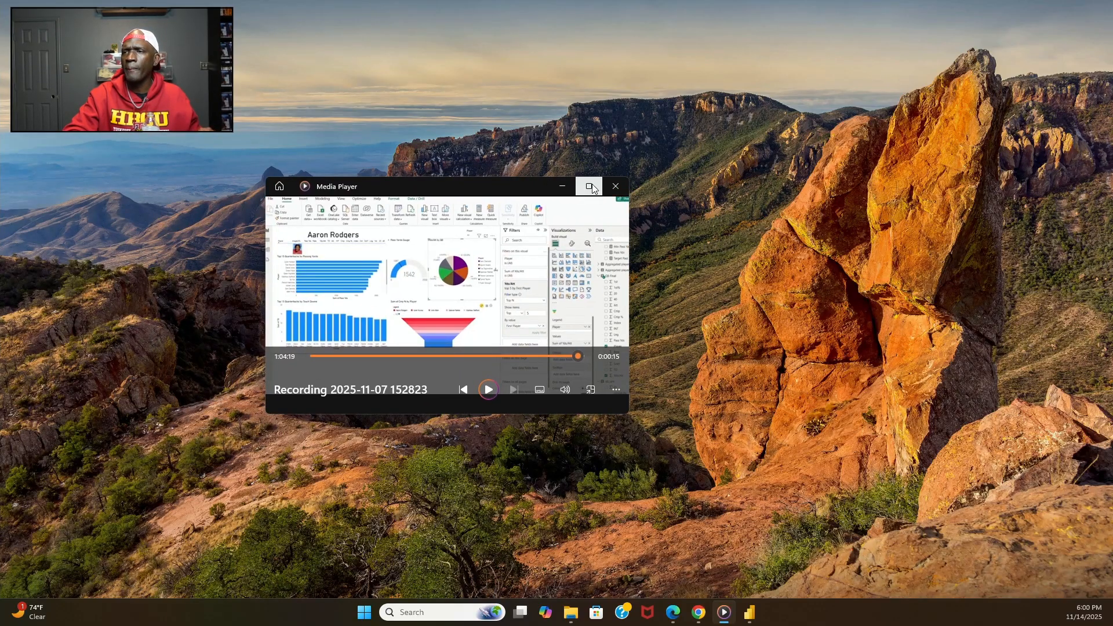
left_click(588, 188)
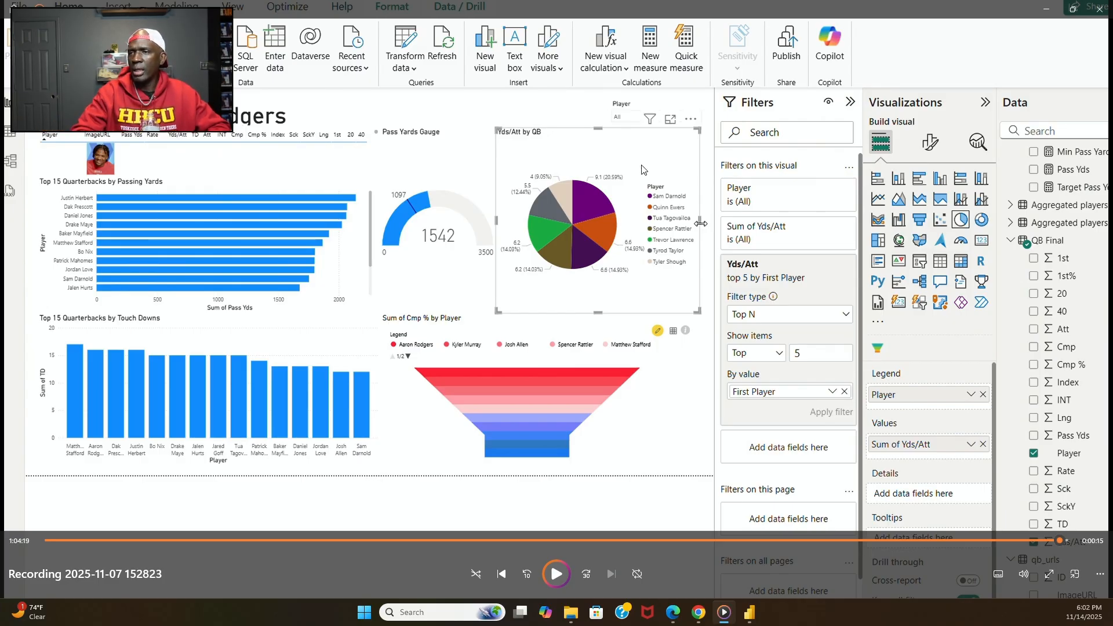
left_click_drag(785, 7, 0, 203)
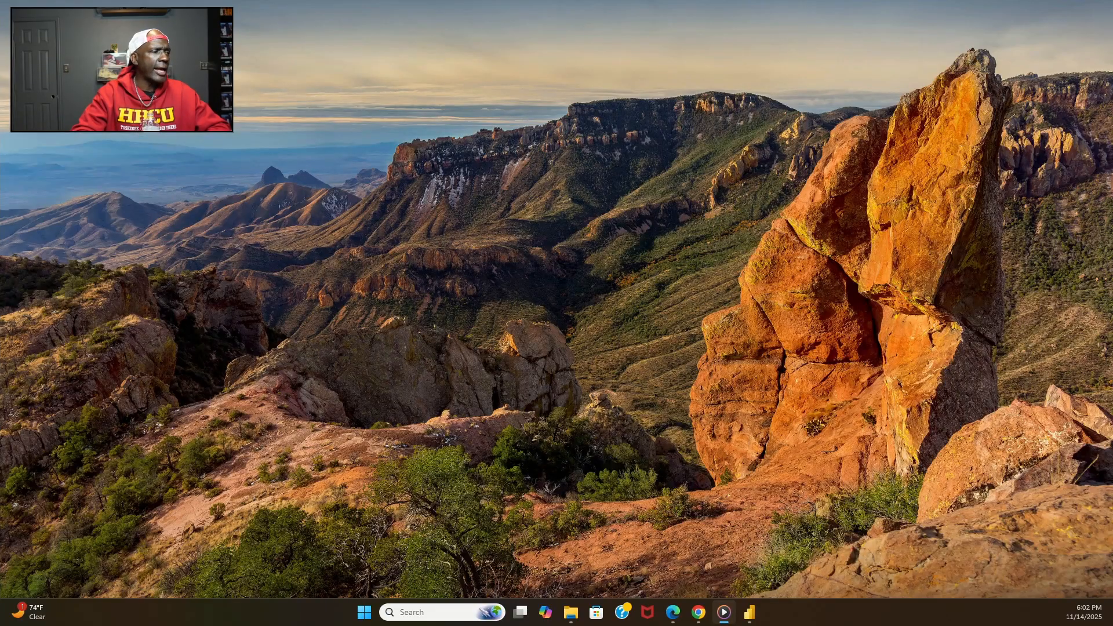
Maximize the report window and filter the page to Andy Dalton with the player slicer.
left_click_drag(2, 3, 394, 85)
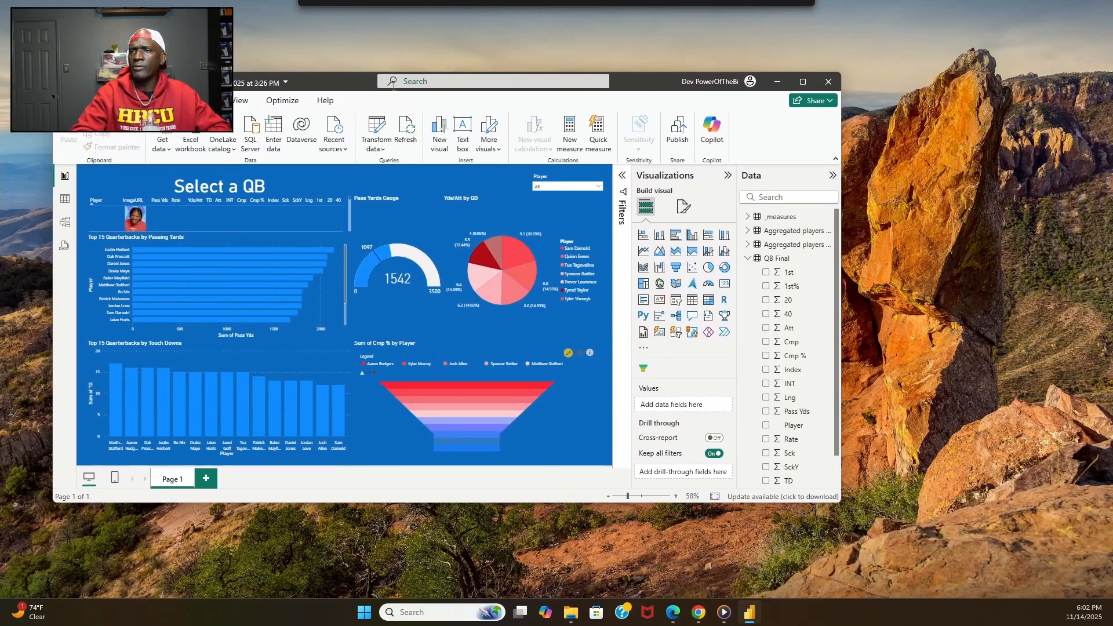
left_click(803, 82)
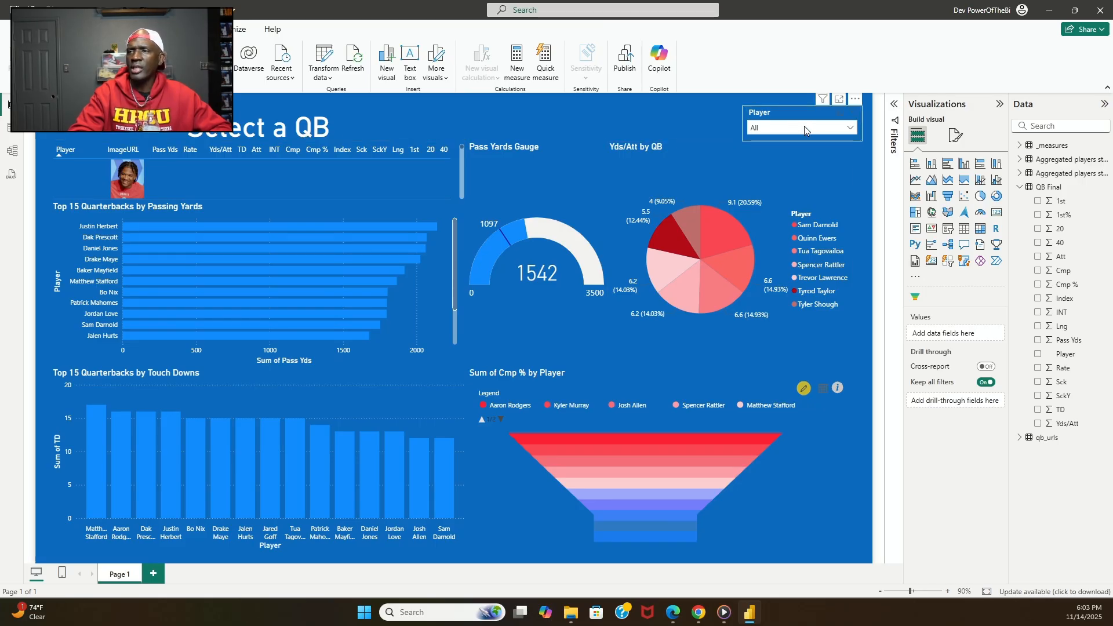
left_click(851, 129)
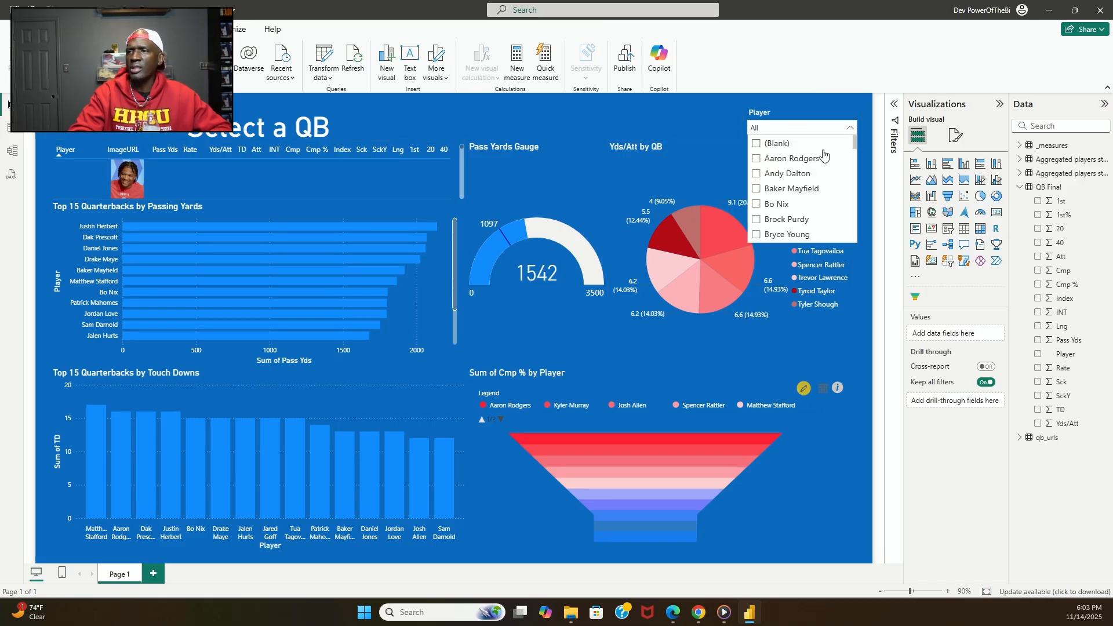
left_click(796, 180)
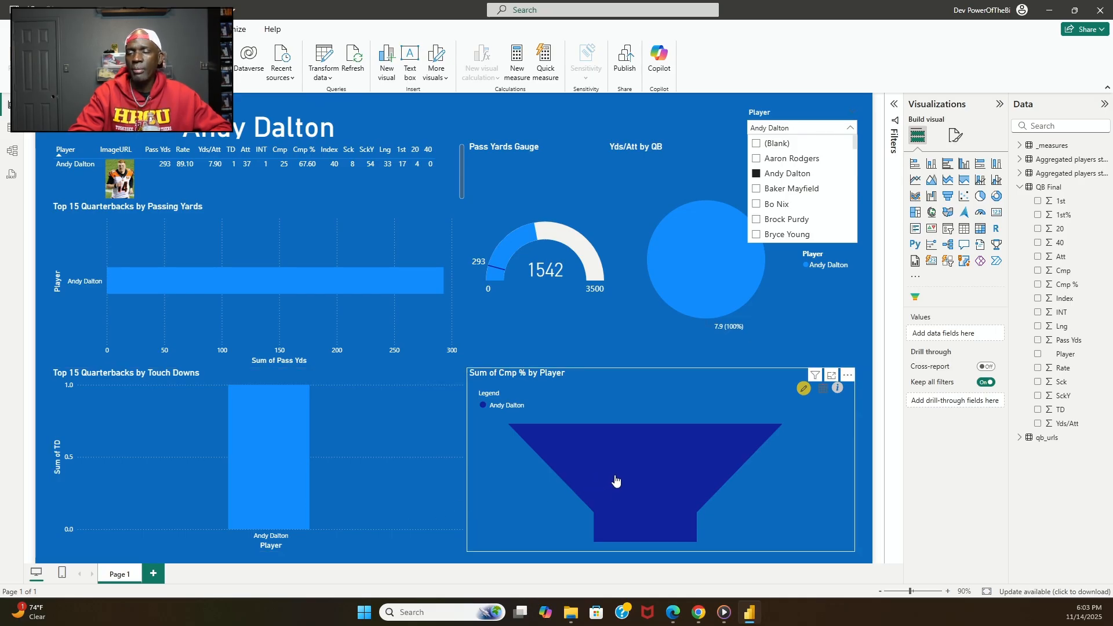
mouse_move(616, 477)
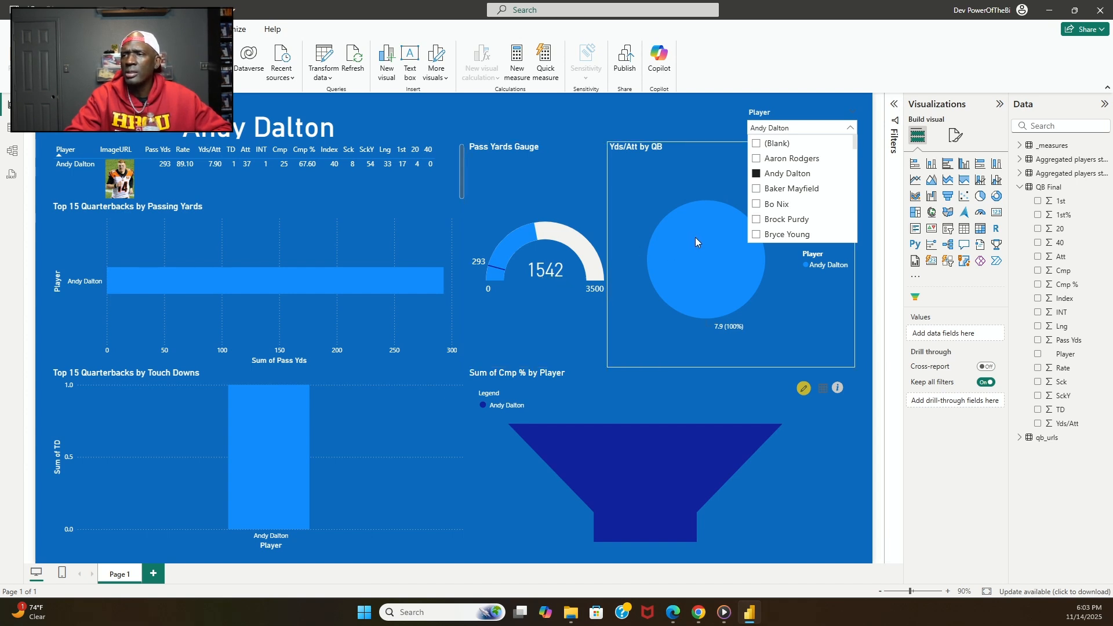
Switch the player slicer to Bo Nix, back to Andy Dalton and on to Aaron Rodgers to compare their visuals.
left_click(757, 204)
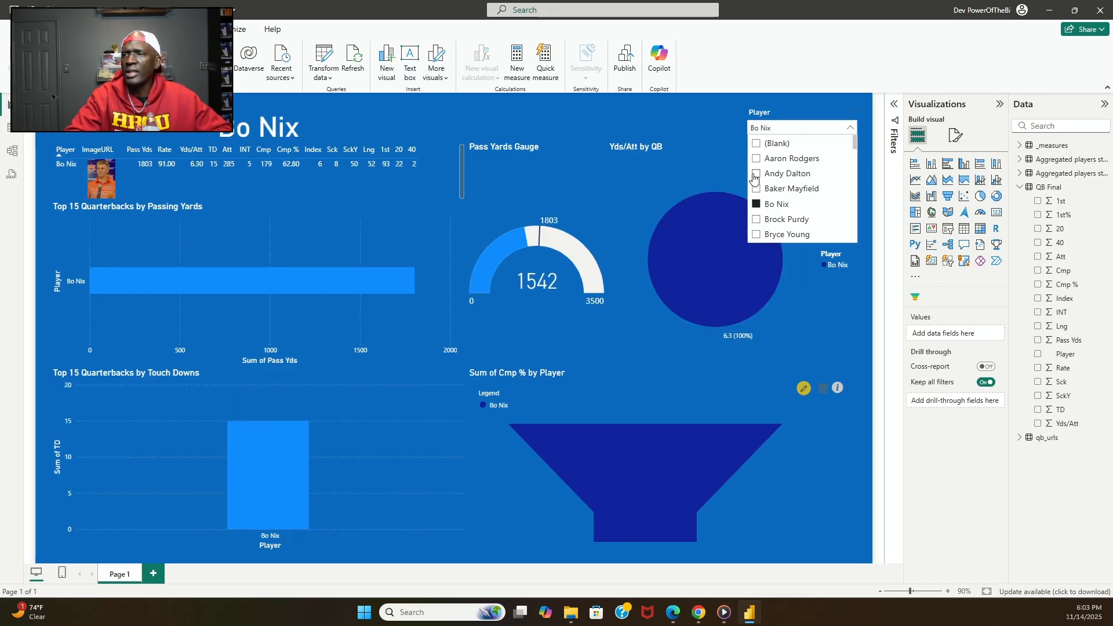
left_click(755, 175)
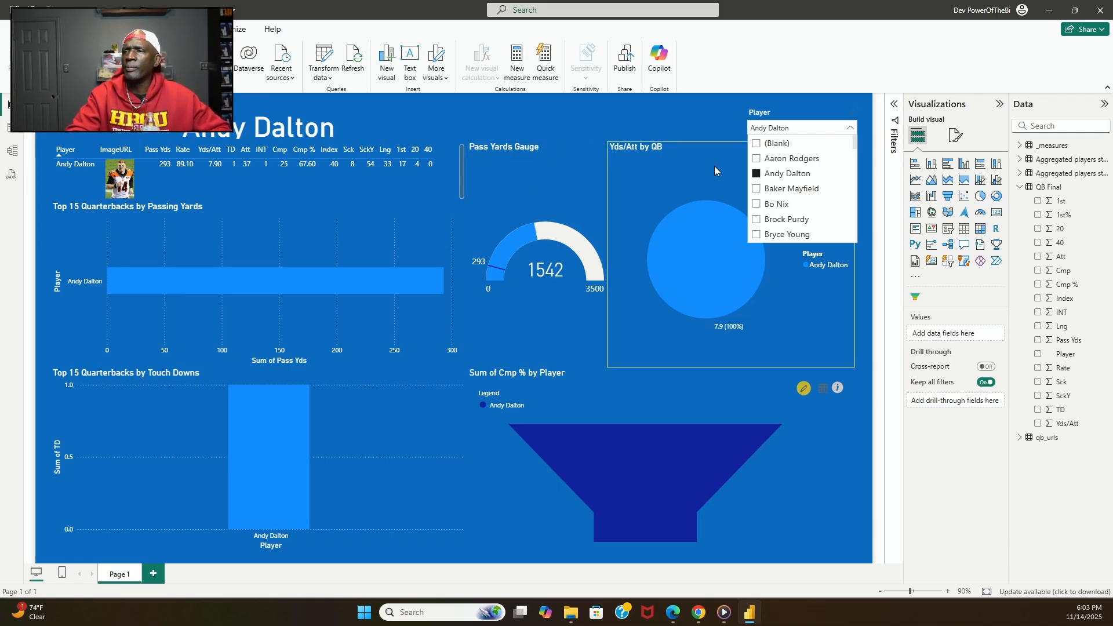
left_click(757, 158)
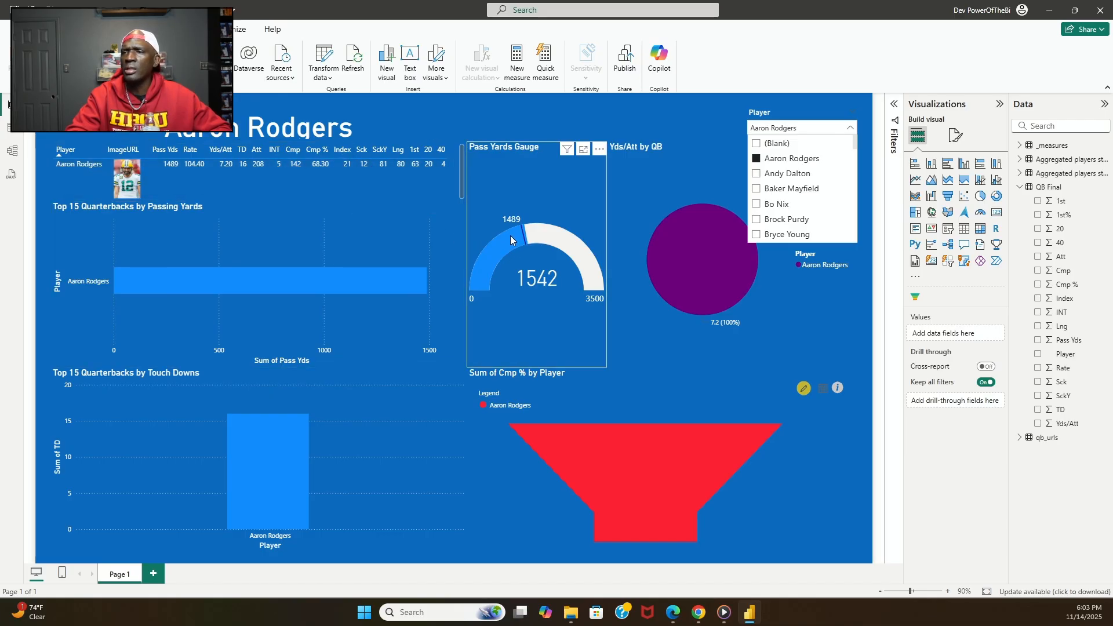
mouse_move(516, 222)
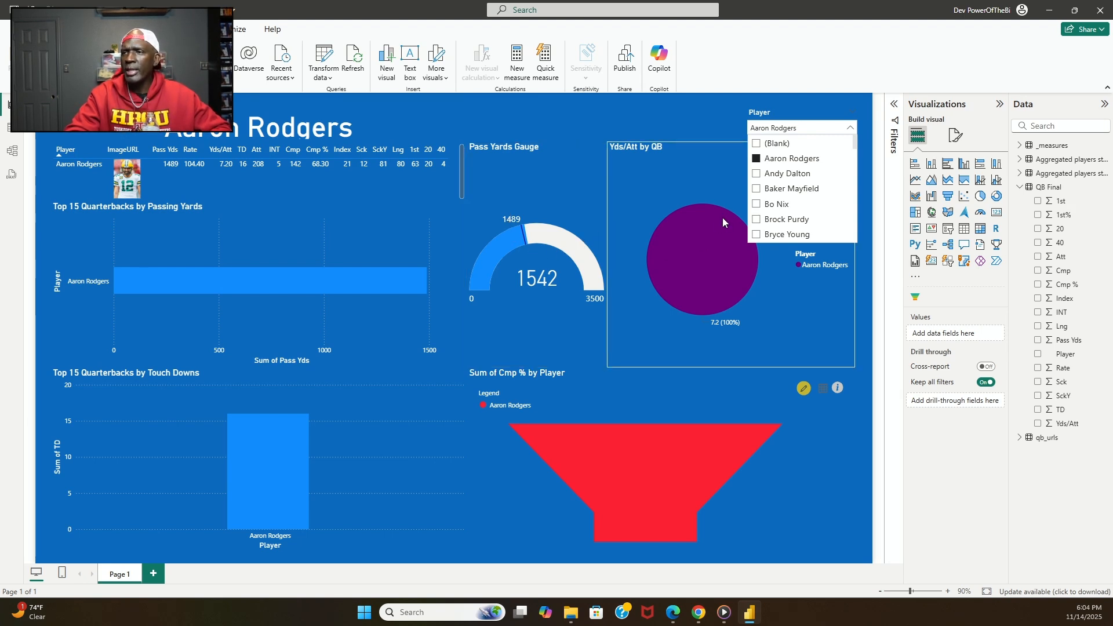
Filter the page to Bo Nix once more, clear that selection to show all quarterbacks, and close the player list.
left_click(756, 205)
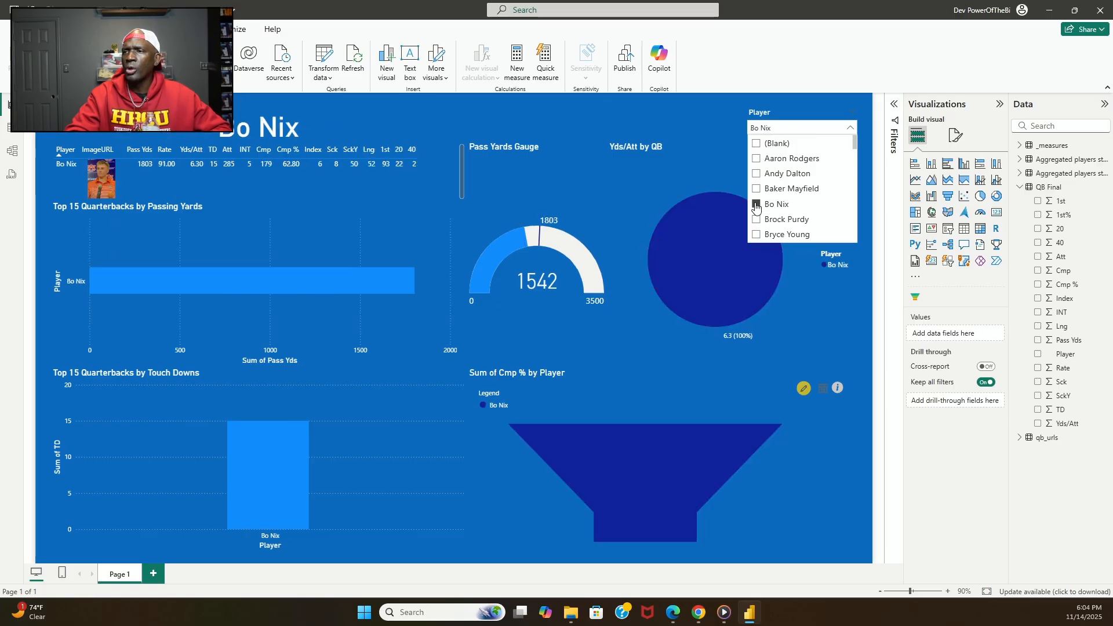
left_click(756, 204)
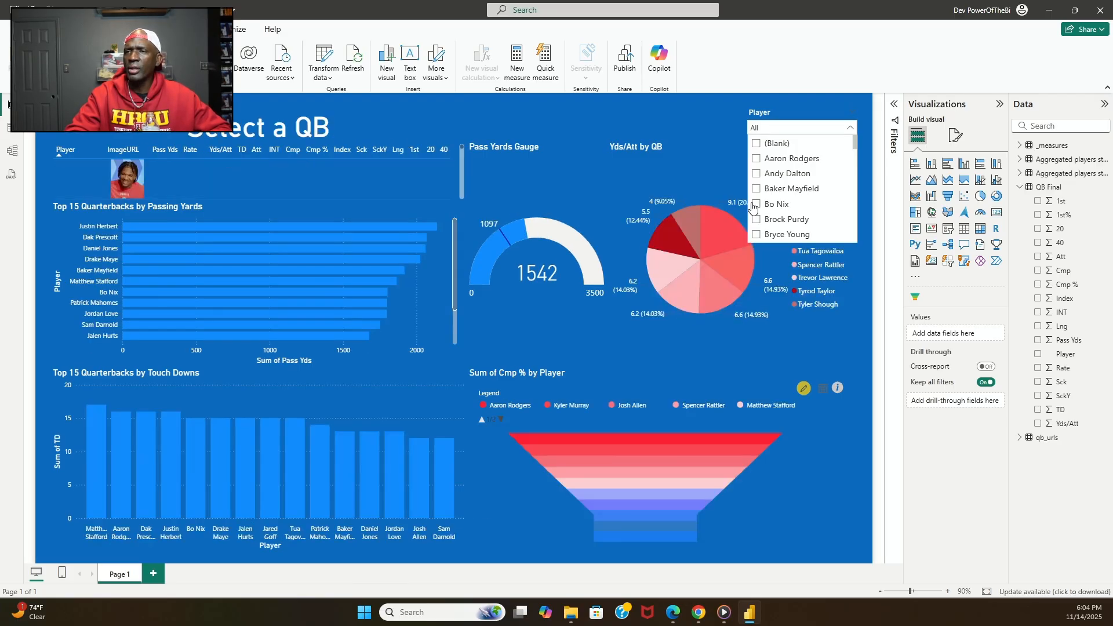
left_click(576, 127)
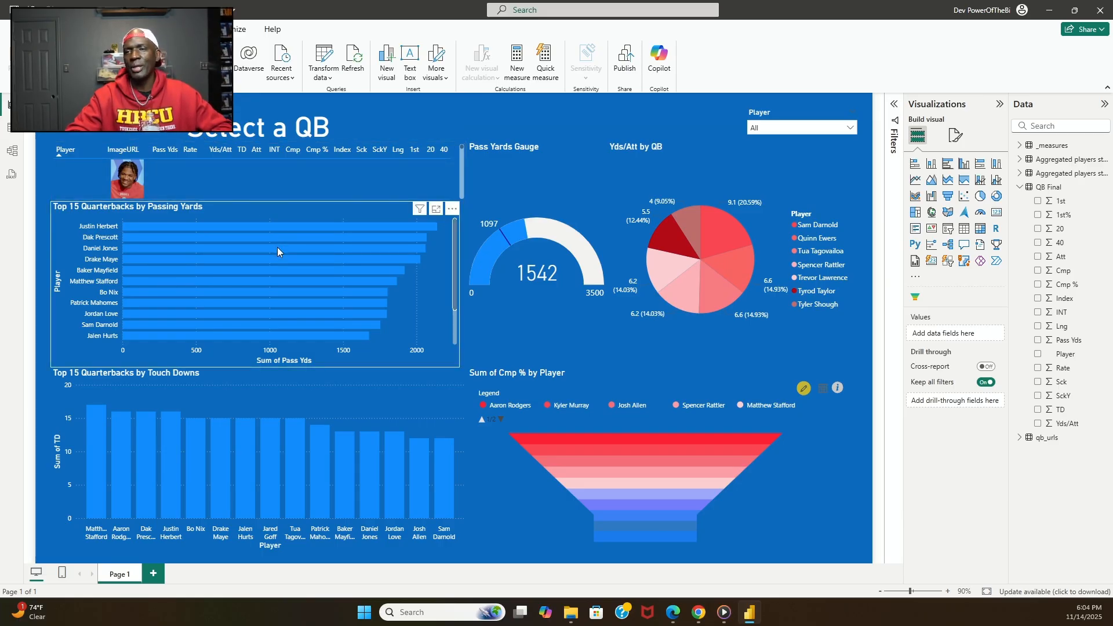
Review the passing yards bar chart and individual quarterbacks' values in the touchdowns column chart.
mouse_move(277, 247)
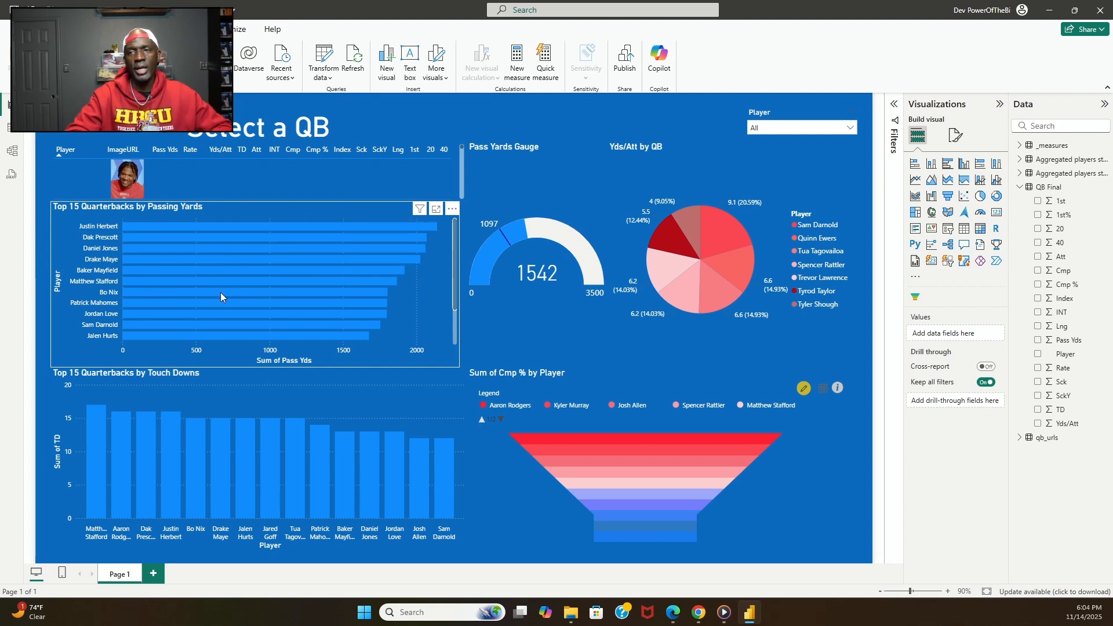
mouse_move(319, 437)
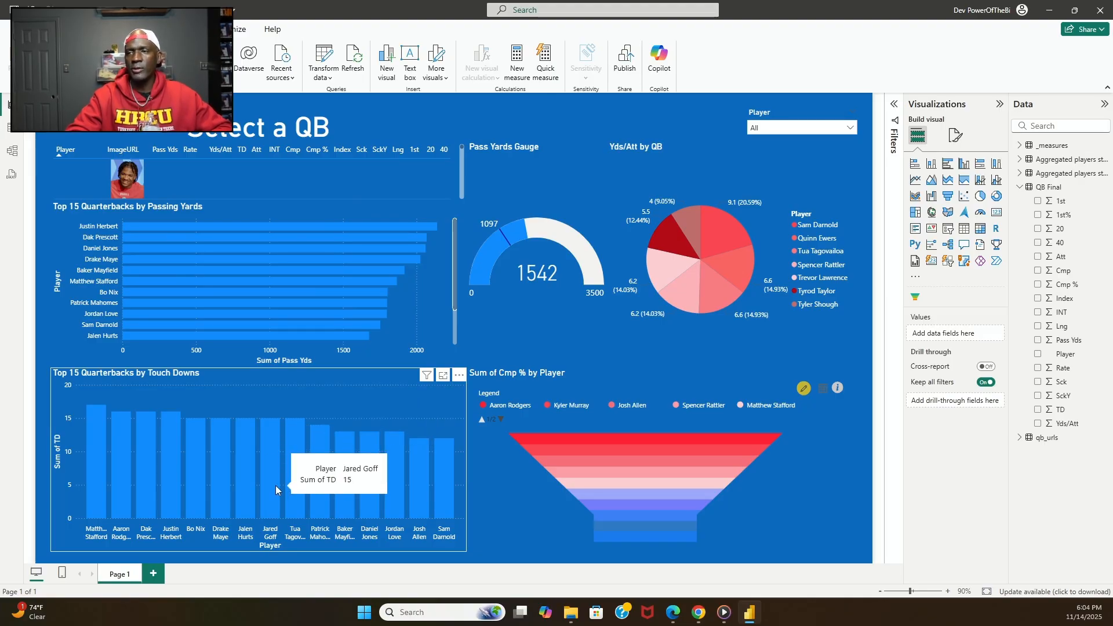
mouse_move(290, 448)
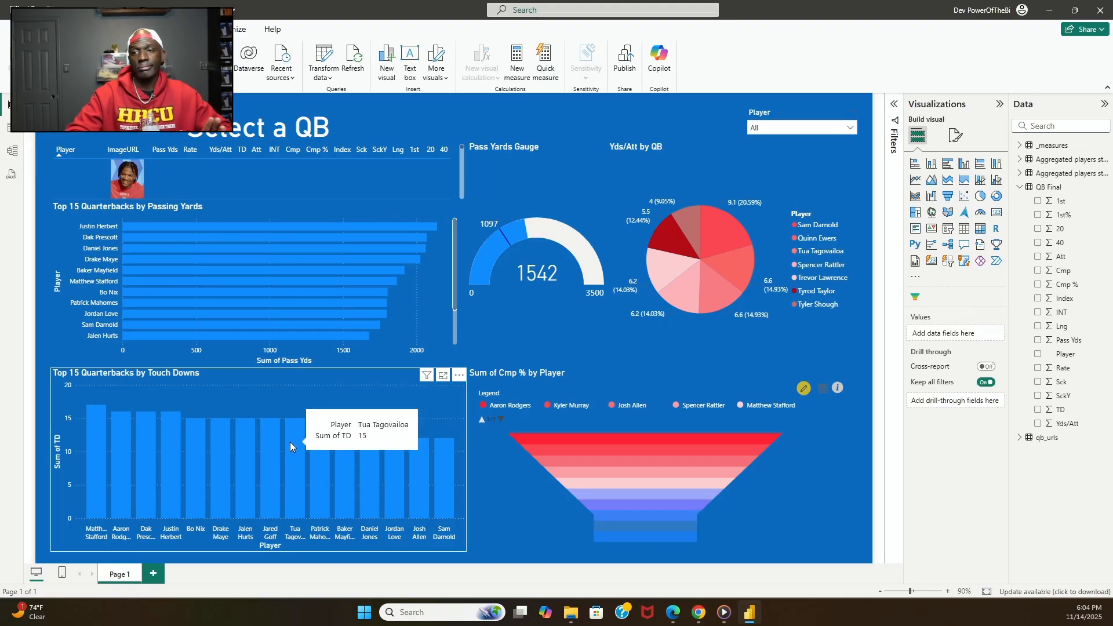